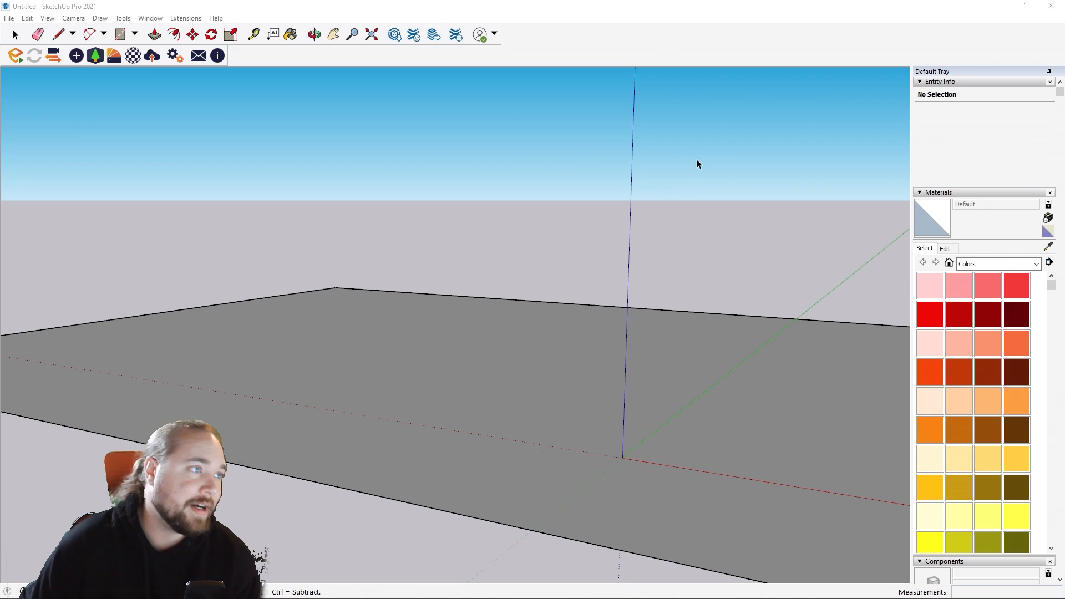
Step: Open the Enscape Asset Library and browse the built-in Enscape assets across all categories
{"action": "left_click", "coordinate": [95, 56]}
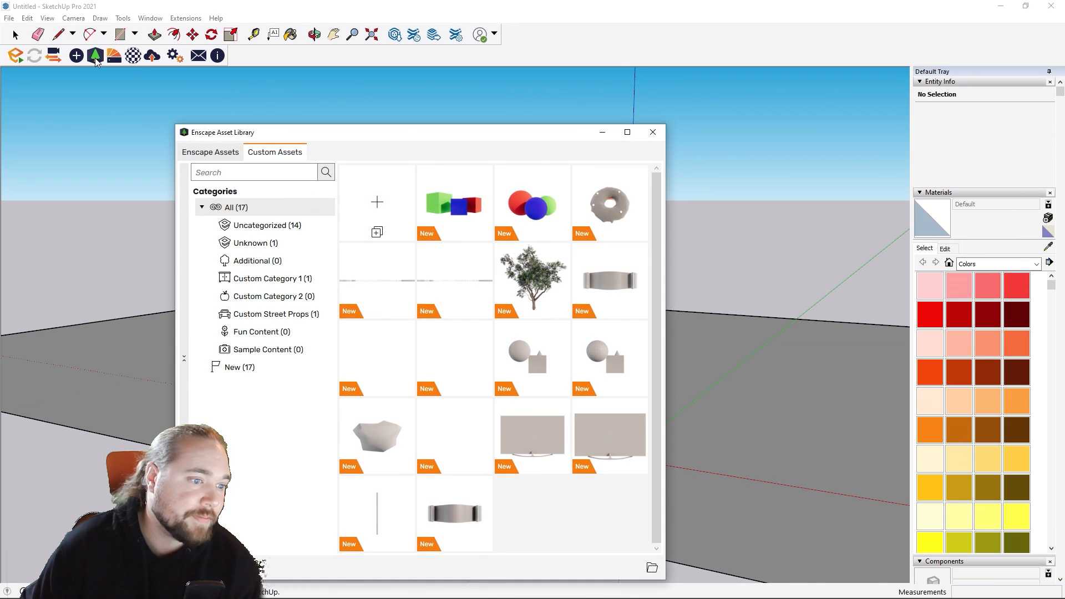
{"action": "left_click", "coordinate": [214, 152]}
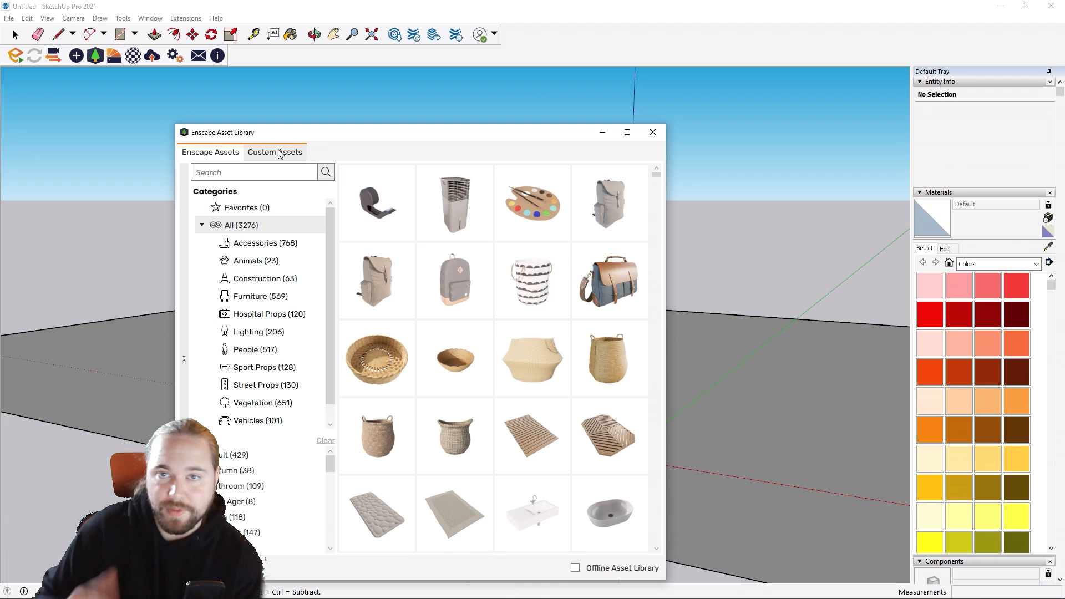
{"action": "scroll", "coordinate": [449, 294], "scroll_direction": "down", "scroll_amount": 10}
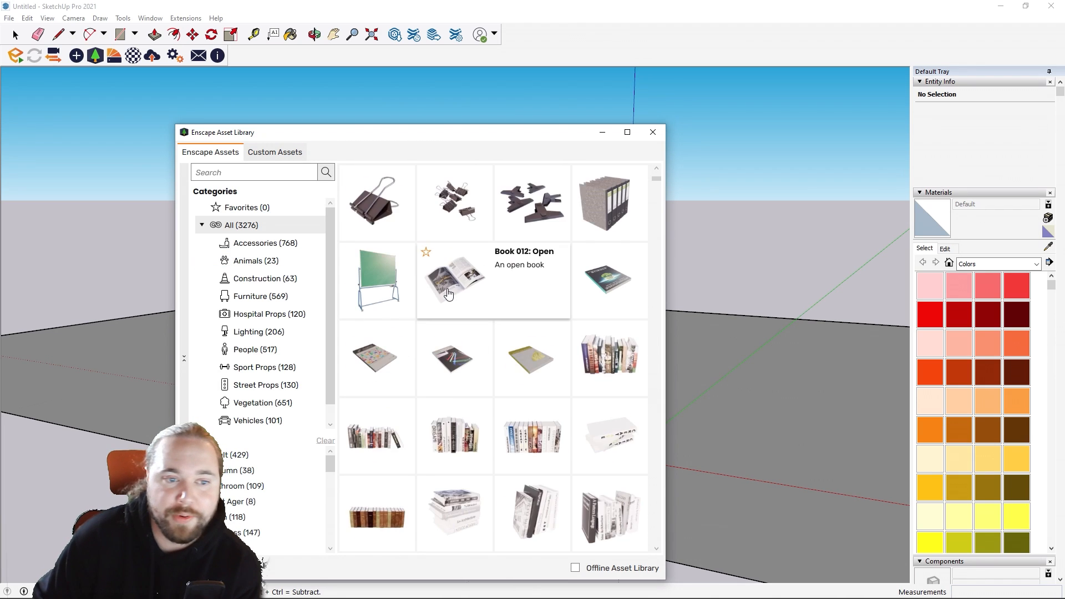
{"action": "scroll", "coordinate": [449, 294], "scroll_direction": "down", "scroll_amount": 5}
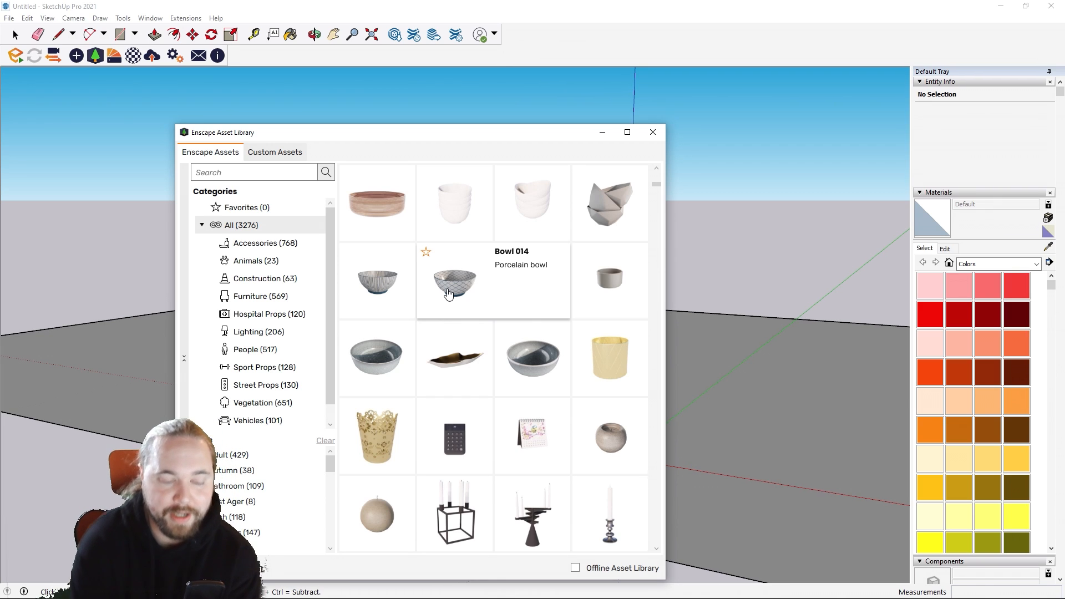
{"action": "scroll", "coordinate": [466, 321], "scroll_direction": "down", "scroll_amount": 10}
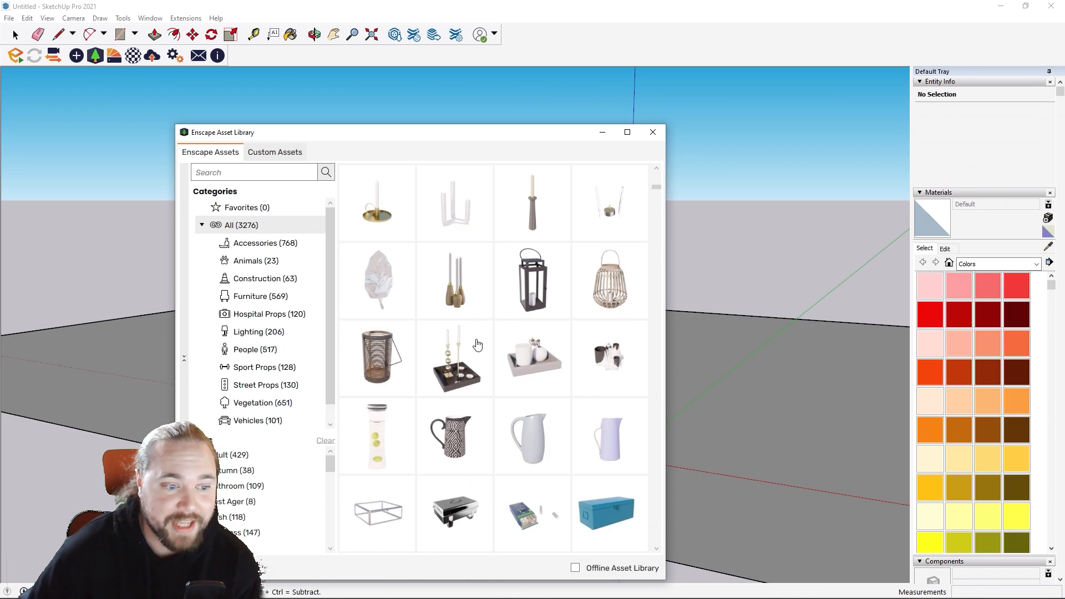
{"action": "mouse_move", "coordinate": [485, 334]}
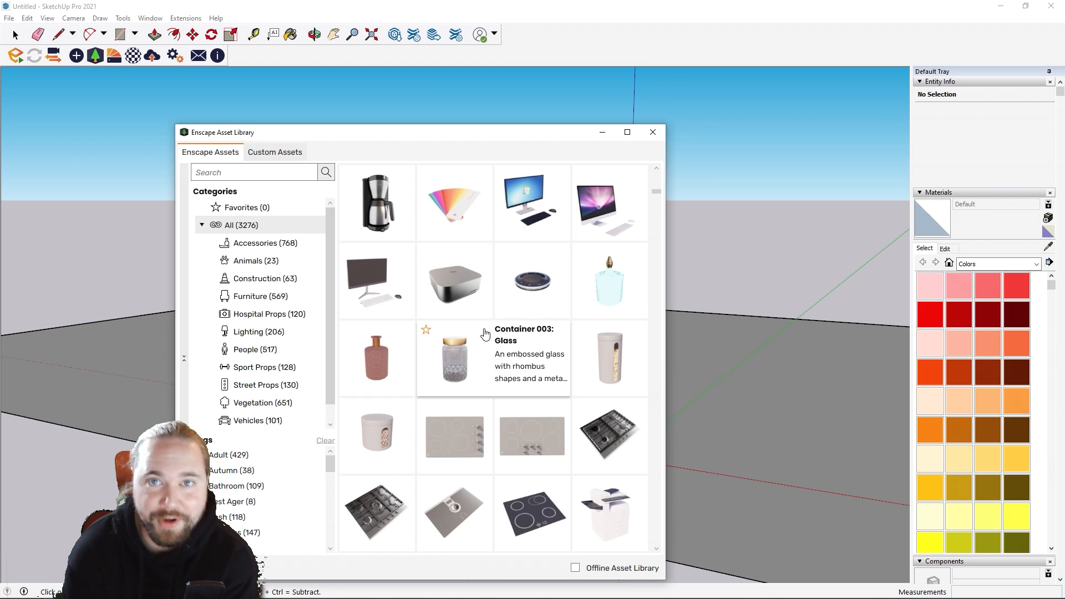
{"action": "scroll", "coordinate": [485, 334], "scroll_direction": "down", "scroll_amount": 10}
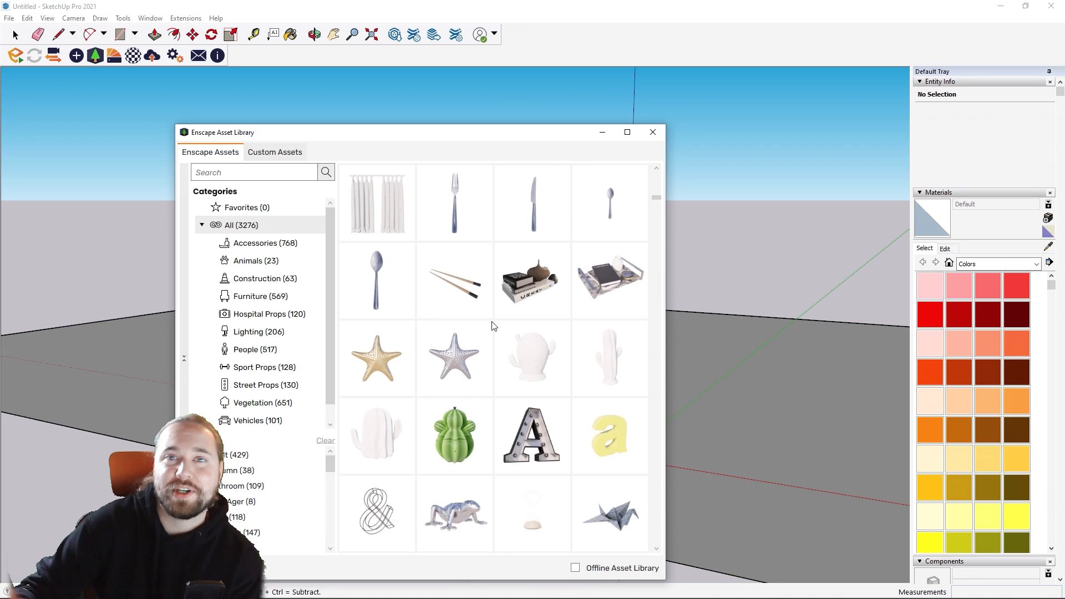
{"action": "scroll", "coordinate": [492, 303], "scroll_direction": "down", "scroll_amount": 5}
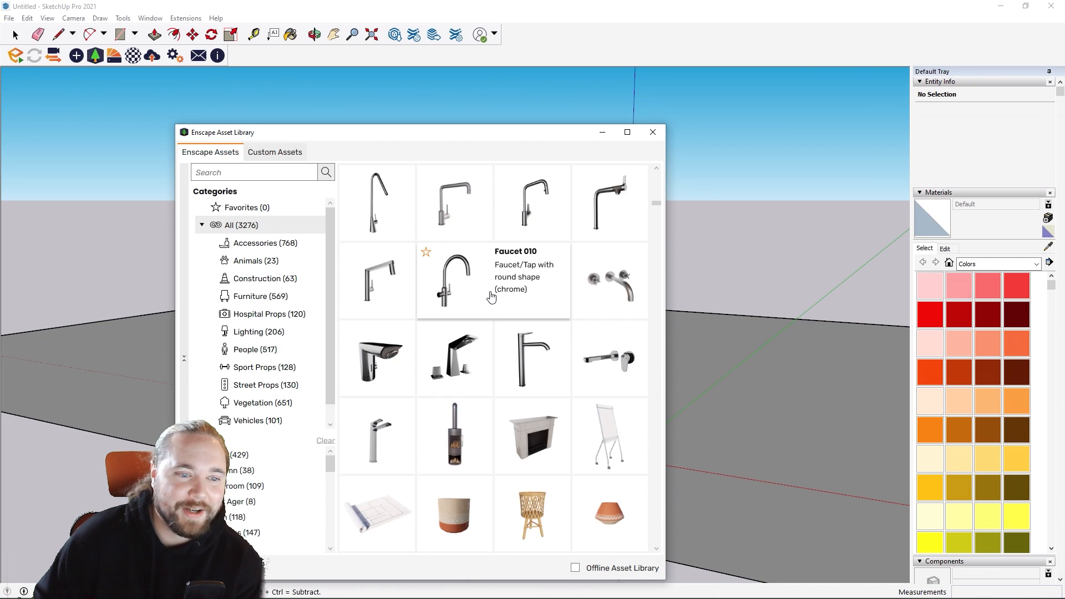
{"action": "scroll", "coordinate": [492, 298], "scroll_direction": "down", "scroll_amount": 3}
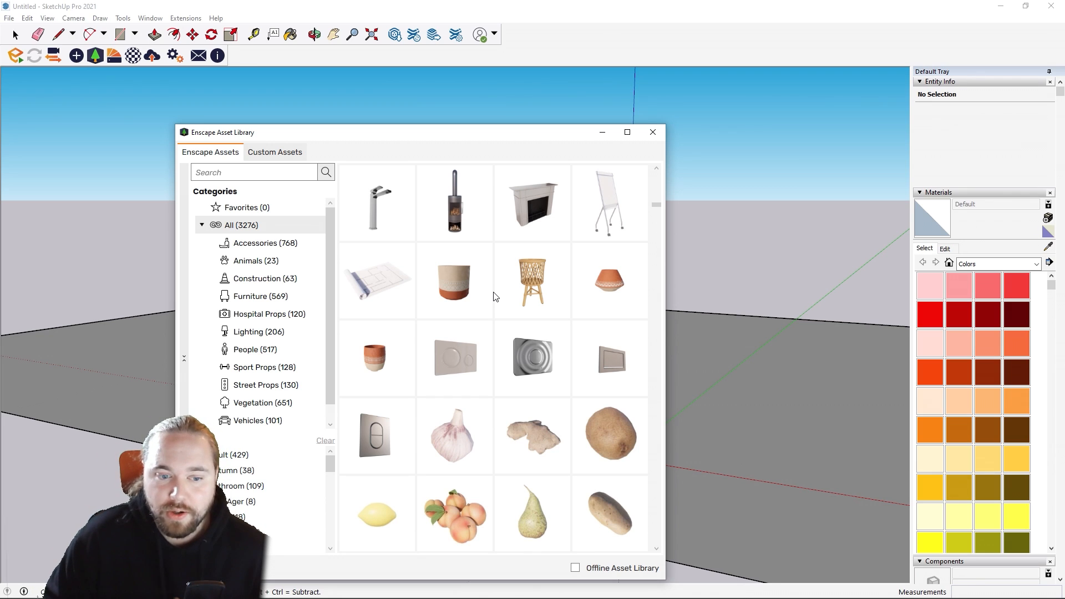
{"action": "scroll", "coordinate": [502, 303], "scroll_direction": "down", "scroll_amount": 6}
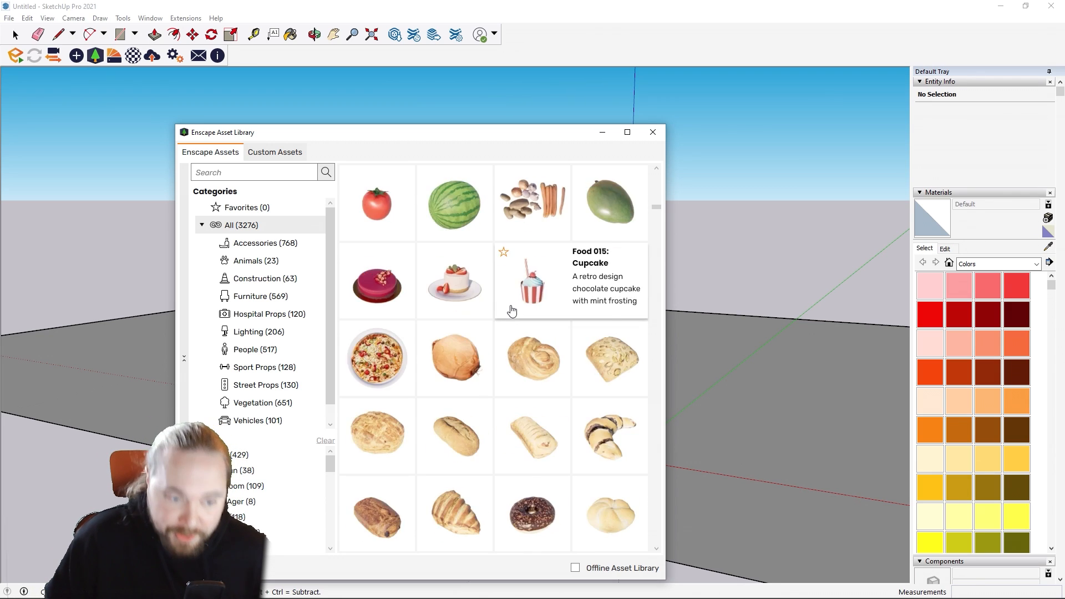
{"action": "scroll", "coordinate": [511, 311], "scroll_direction": "down", "scroll_amount": 3}
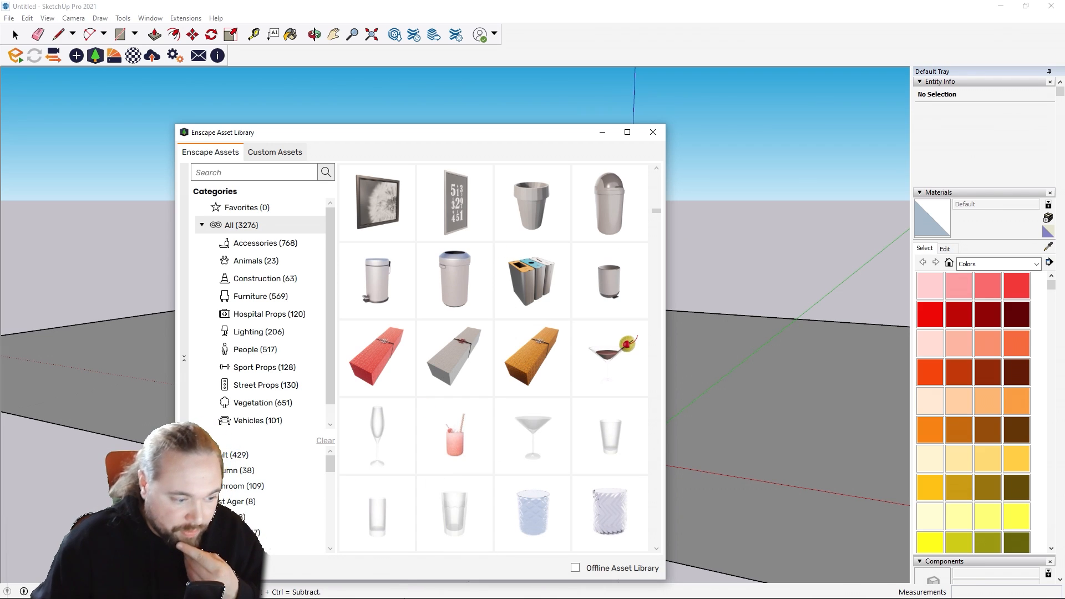
{"action": "mouse_move", "coordinate": [350, 591]}
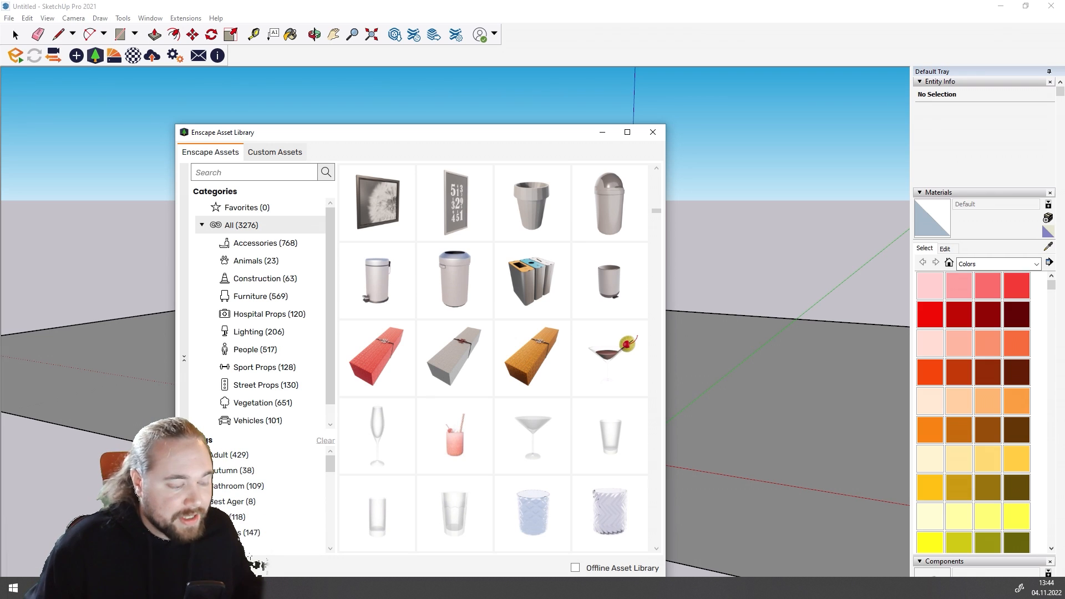
{"action": "left_click", "coordinate": [306, 588]}
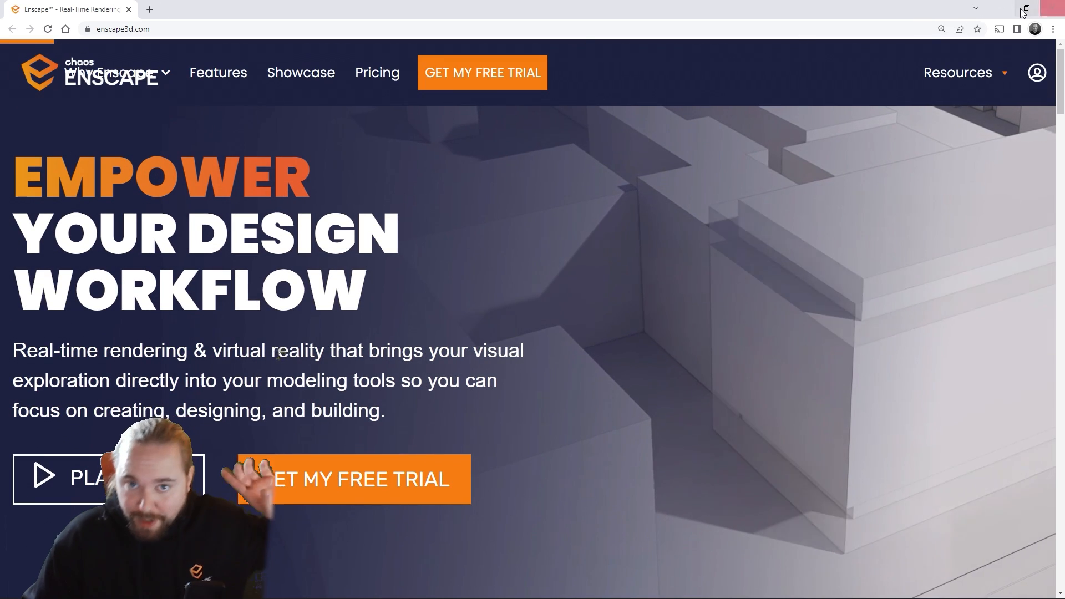
{"action": "left_click", "coordinate": [1002, 9]}
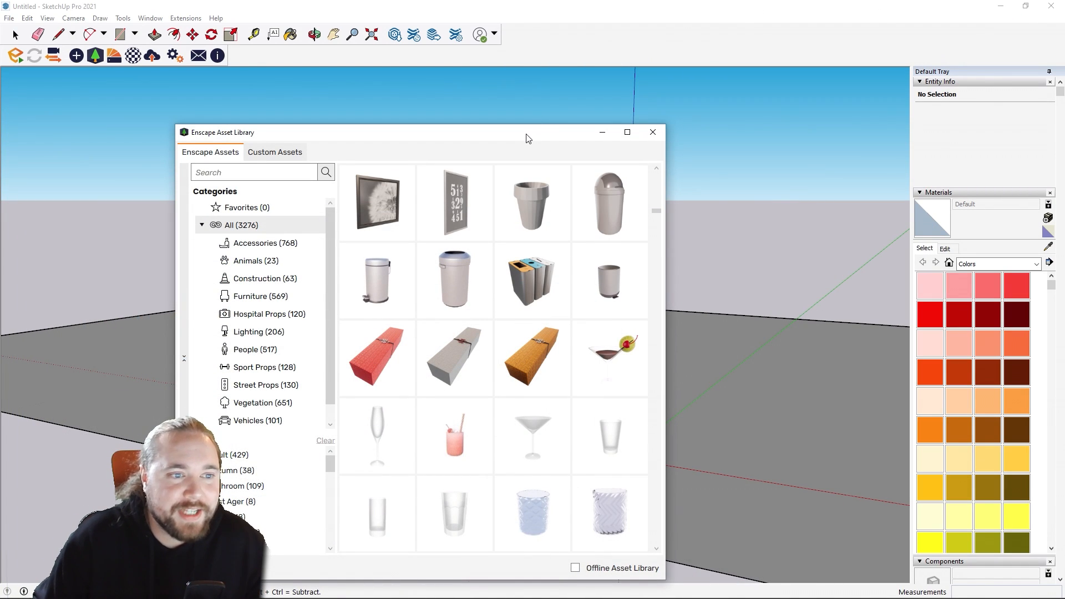
Step: Move the Enscape Asset Library window aside, then switch to Chrome and open turbosquid.com
{"action": "left_click_drag", "start_coordinate": [528, 135], "coordinate": [765, 122]}
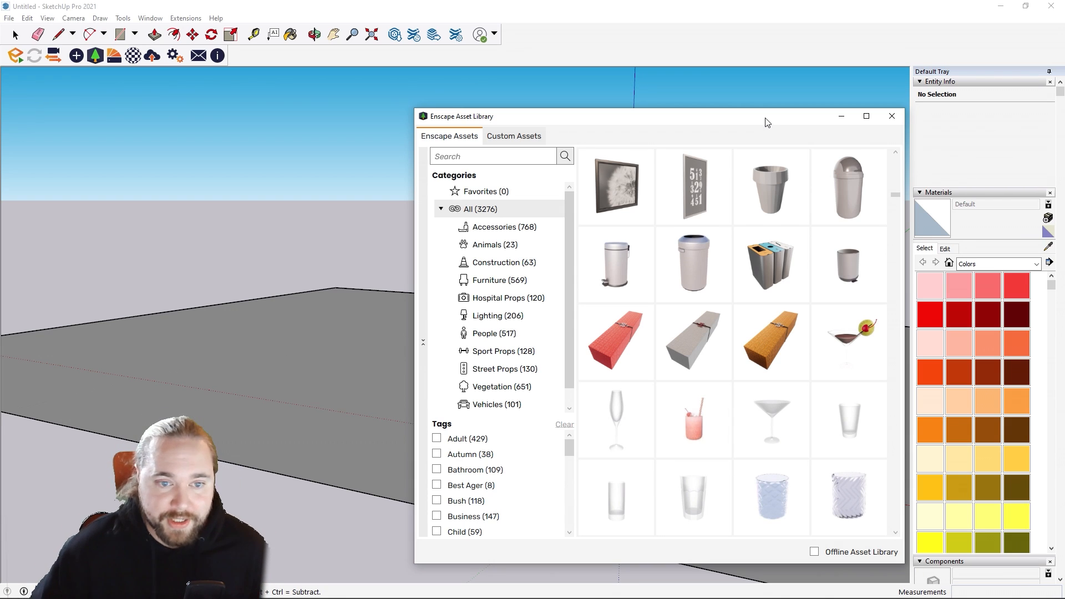
{"action": "mouse_move", "coordinate": [271, 588]}
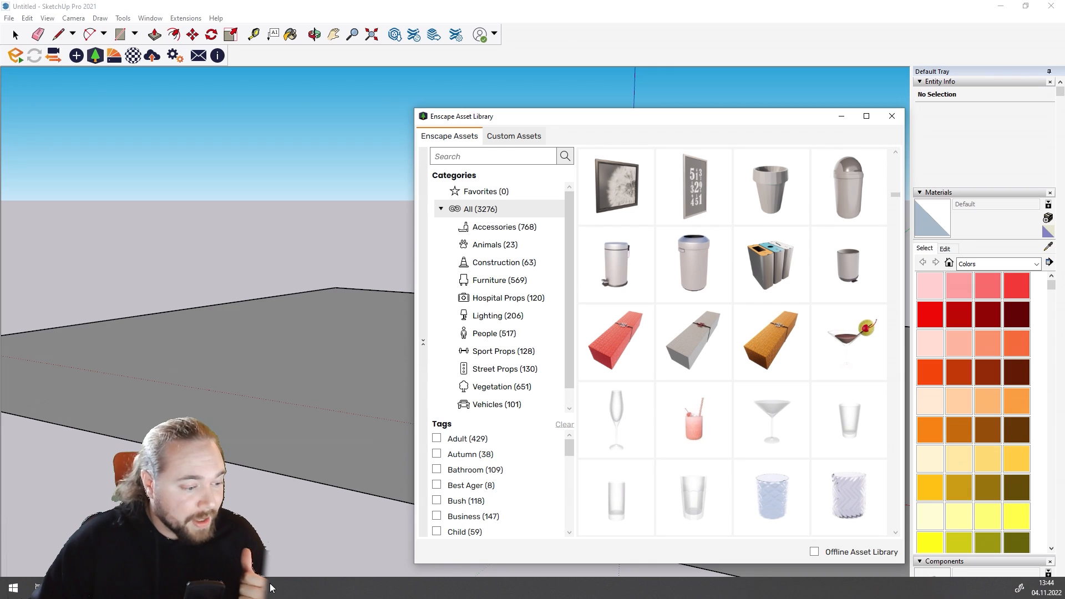
{"action": "left_click", "coordinate": [183, 588]}
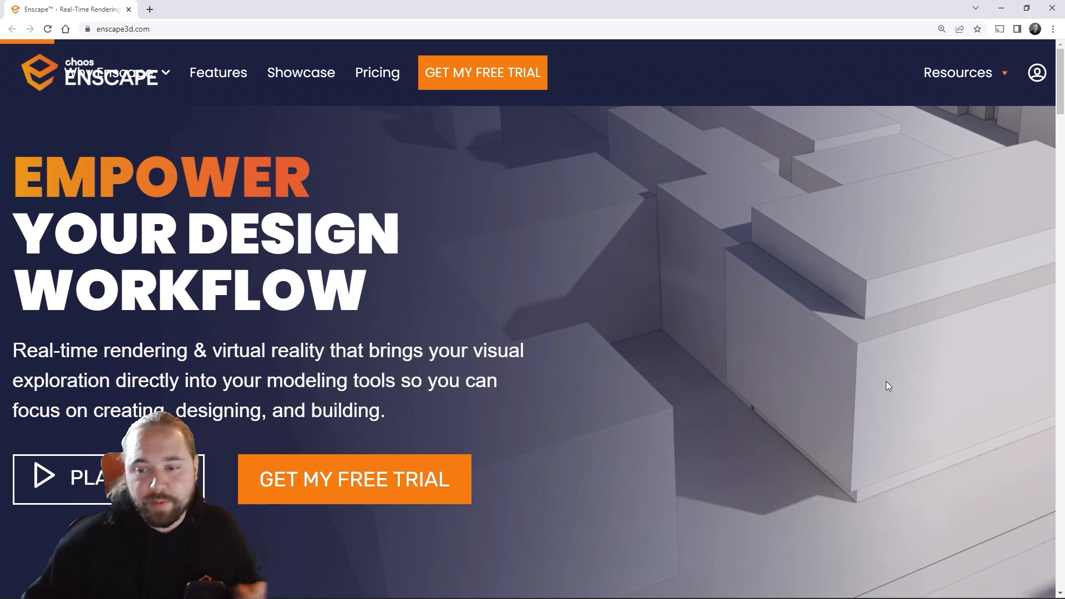
{"action": "mouse_move", "coordinate": [937, 83]}
{"action": "left_click", "coordinate": [833, 26]}
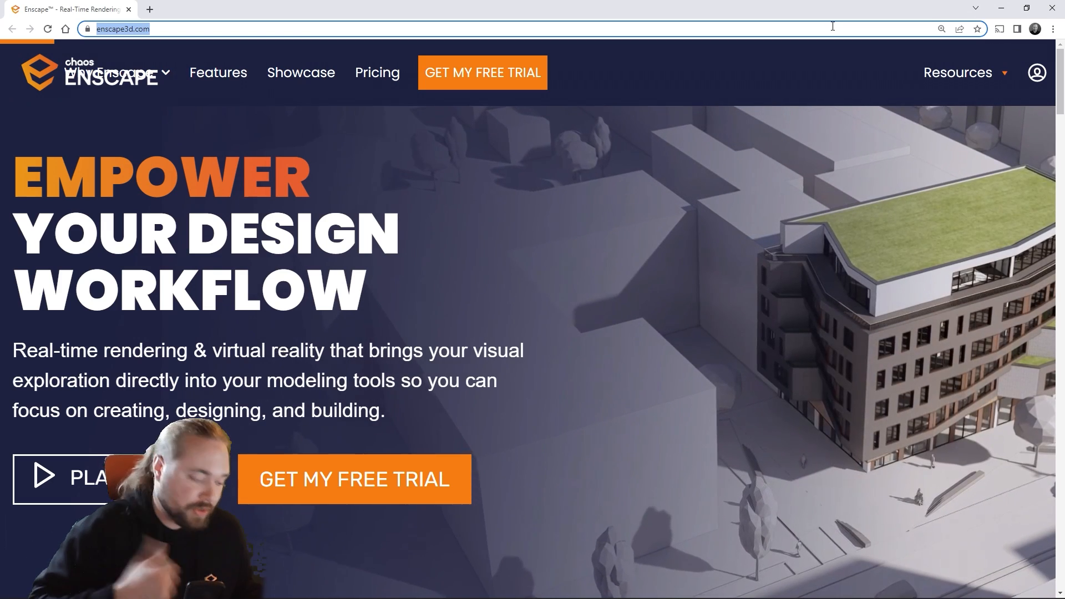
{"action": "type", "text": "t"}
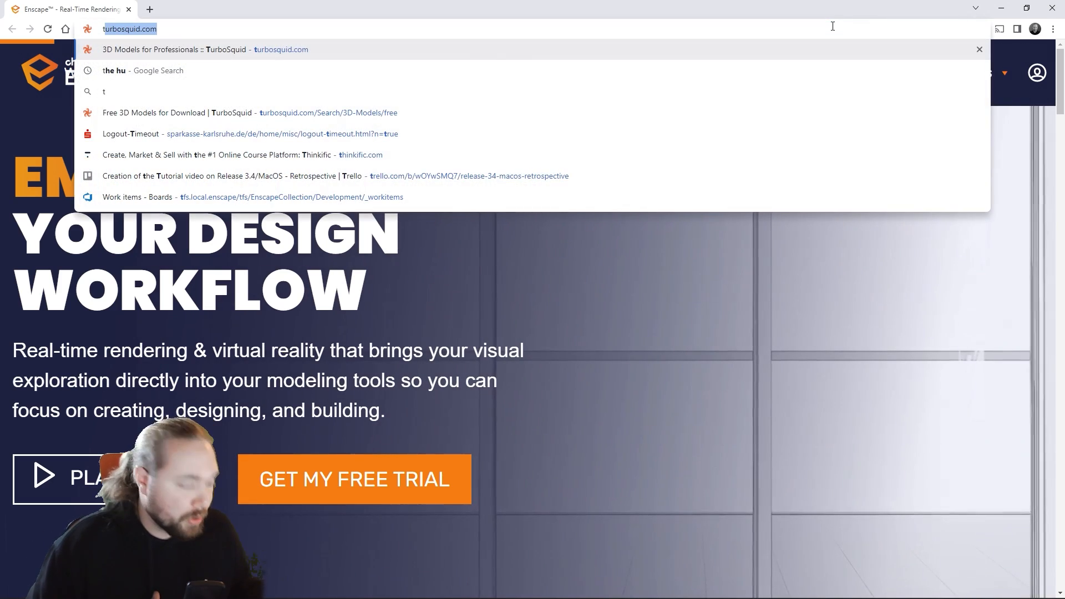
{"action": "key", "text": "Return"}
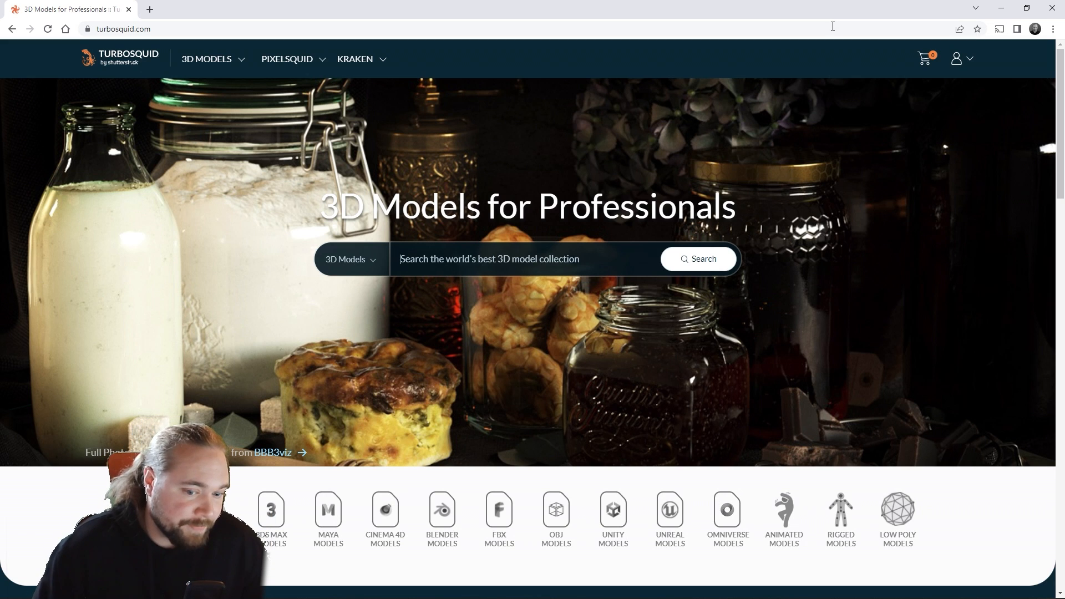
Step: Look through the TurboSquid homepage, including its model formats, categories and featured content
{"action": "scroll", "coordinate": [537, 215], "scroll_direction": "down", "scroll_amount": 7}
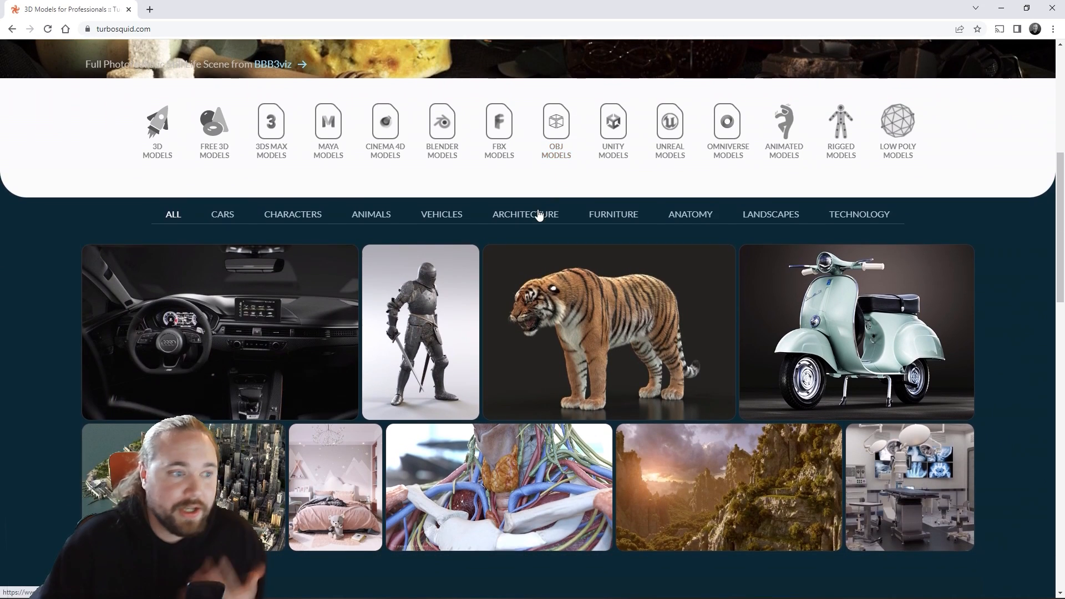
{"action": "scroll", "coordinate": [544, 211], "scroll_direction": "up", "scroll_amount": 6}
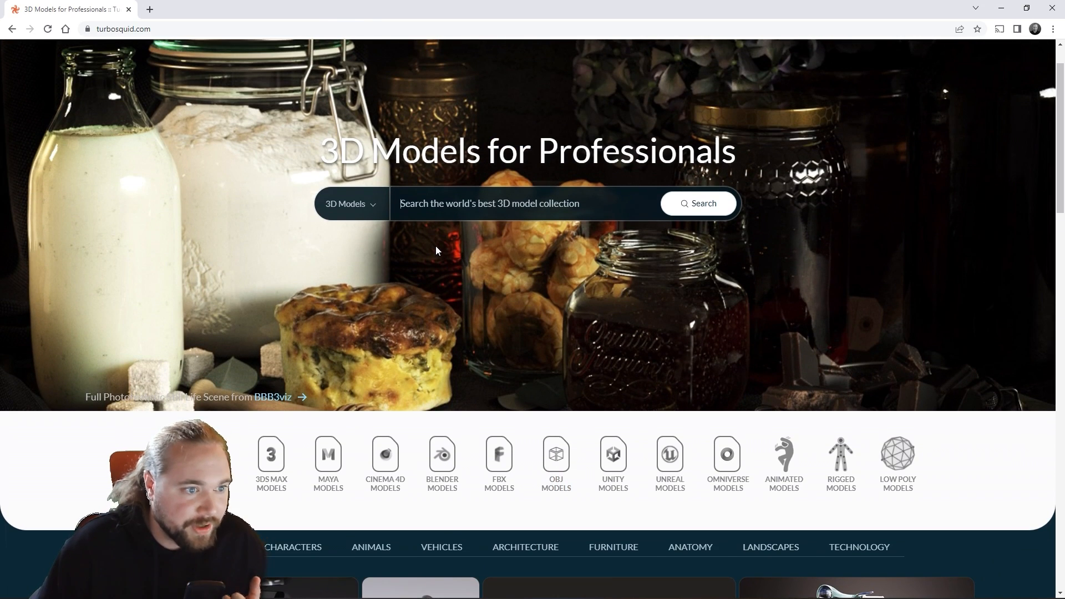
{"action": "scroll", "coordinate": [436, 250], "scroll_direction": "up", "scroll_amount": 1}
{"action": "scroll", "coordinate": [443, 244], "scroll_direction": "down", "scroll_amount": 4}
{"action": "scroll", "coordinate": [433, 249], "scroll_direction": "down", "scroll_amount": 13}
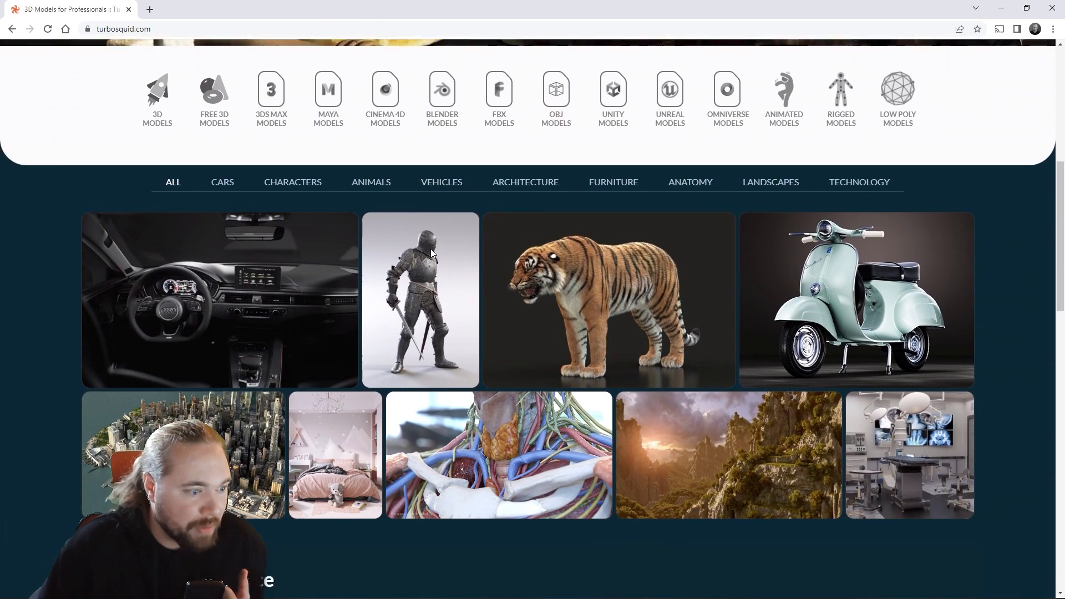
{"action": "scroll", "coordinate": [430, 248], "scroll_direction": "down", "scroll_amount": 9}
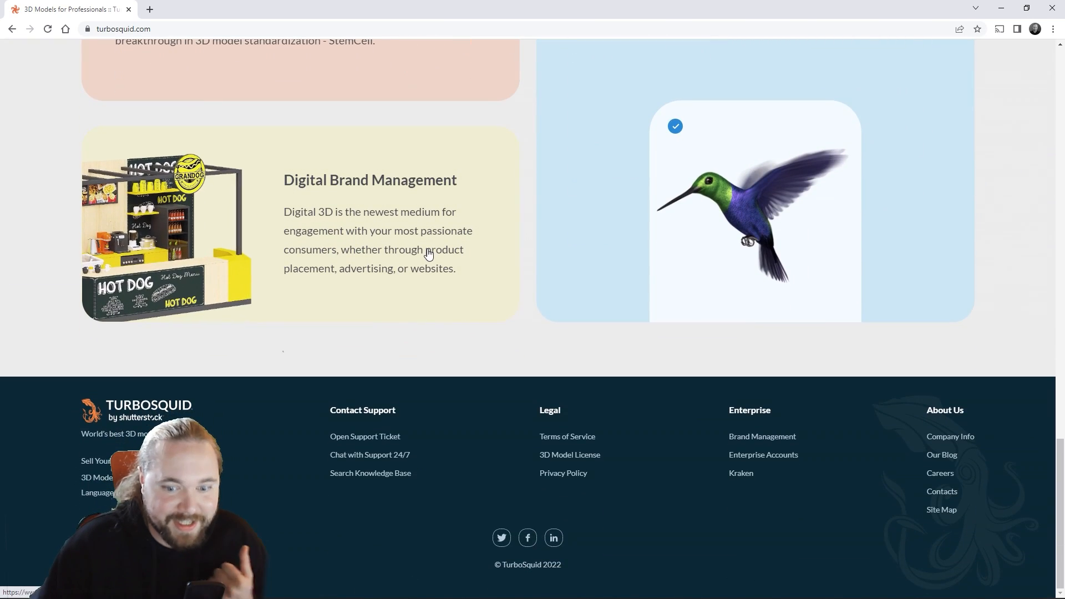
{"action": "scroll", "coordinate": [430, 253], "scroll_direction": "up", "scroll_amount": 10}
{"action": "scroll", "coordinate": [427, 255], "scroll_direction": "up", "scroll_amount": 16}
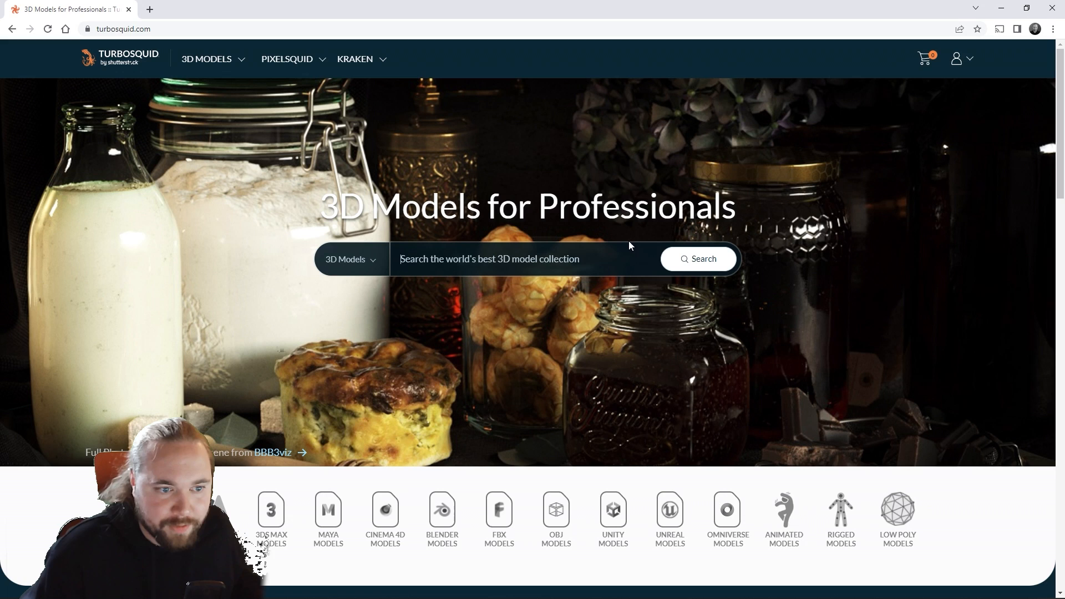
Step: Search the TurboSquid 3D models for "birch" and browse the tree models offered
{"action": "type", "text": "bird"}
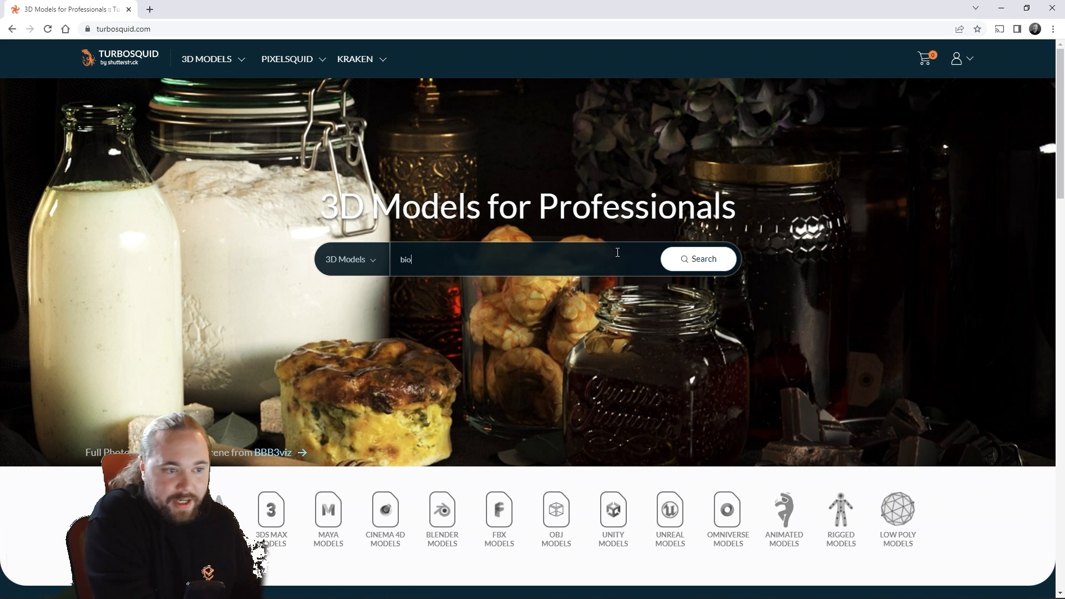
{"action": "type", "text": "h"}
{"action": "key", "text": "Return"}
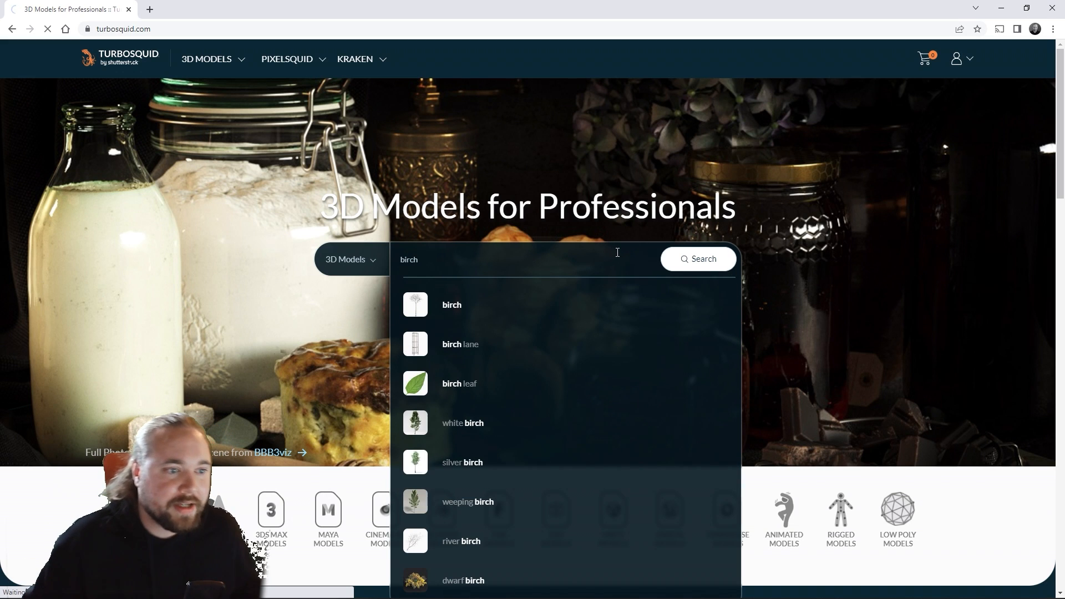
{"action": "scroll", "coordinate": [688, 333], "scroll_direction": "down", "scroll_amount": 3}
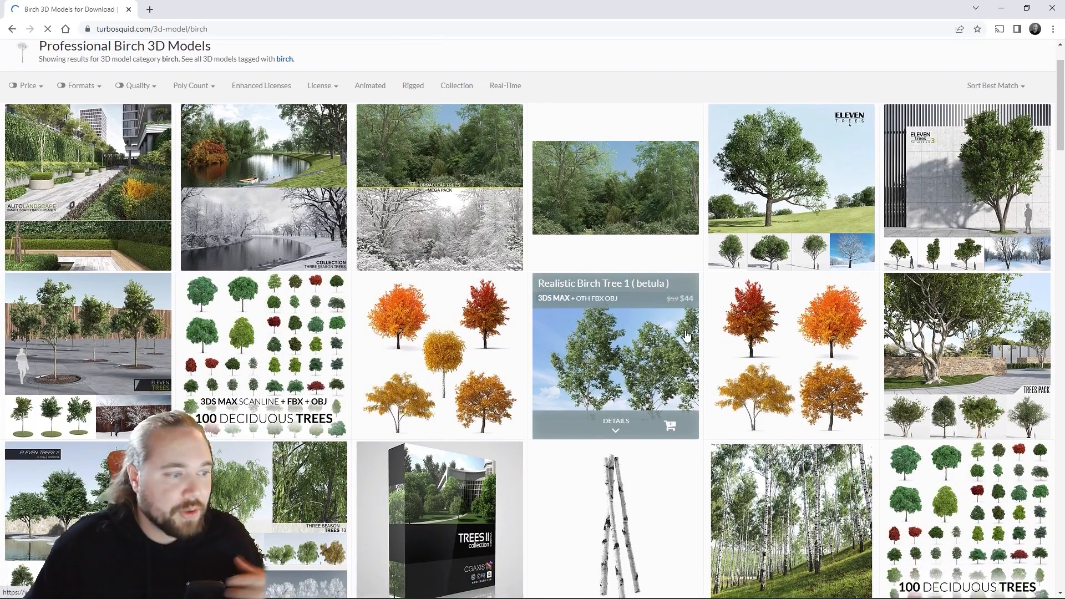
{"action": "scroll", "coordinate": [669, 328], "scroll_direction": "down", "scroll_amount": 9}
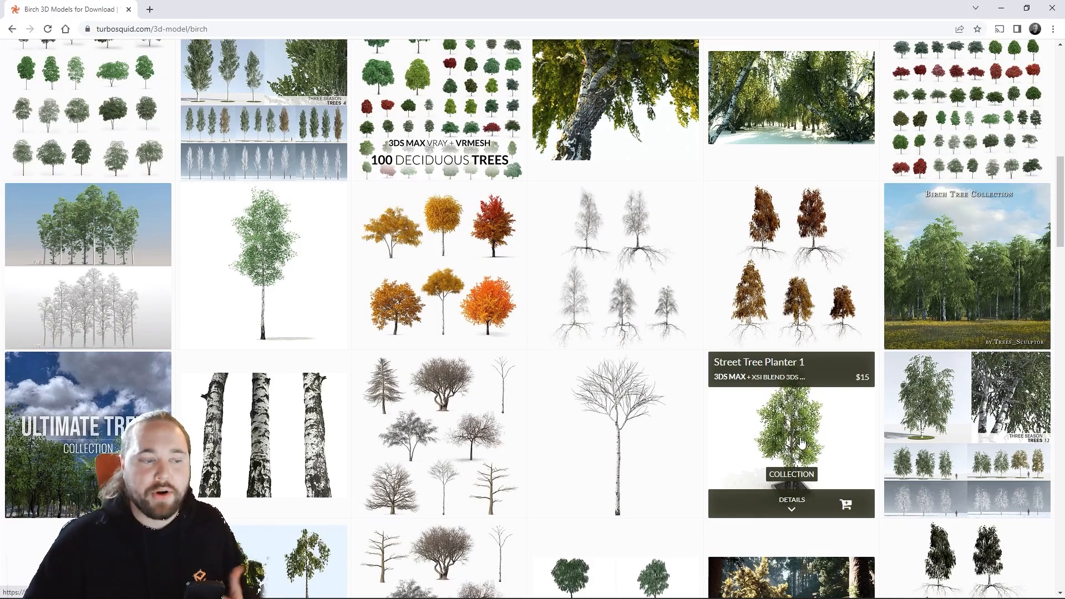
{"action": "scroll", "coordinate": [791, 439], "scroll_direction": "down", "scroll_amount": 5}
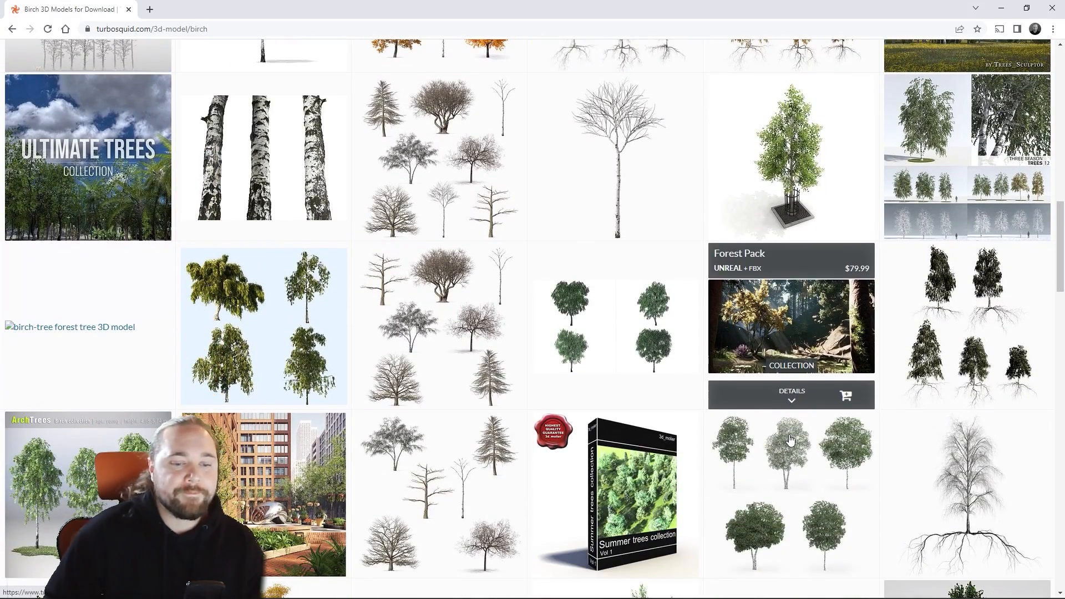
{"action": "scroll", "coordinate": [788, 499], "scroll_direction": "down", "scroll_amount": 2}
{"action": "scroll", "coordinate": [793, 488], "scroll_direction": "up", "scroll_amount": 10}
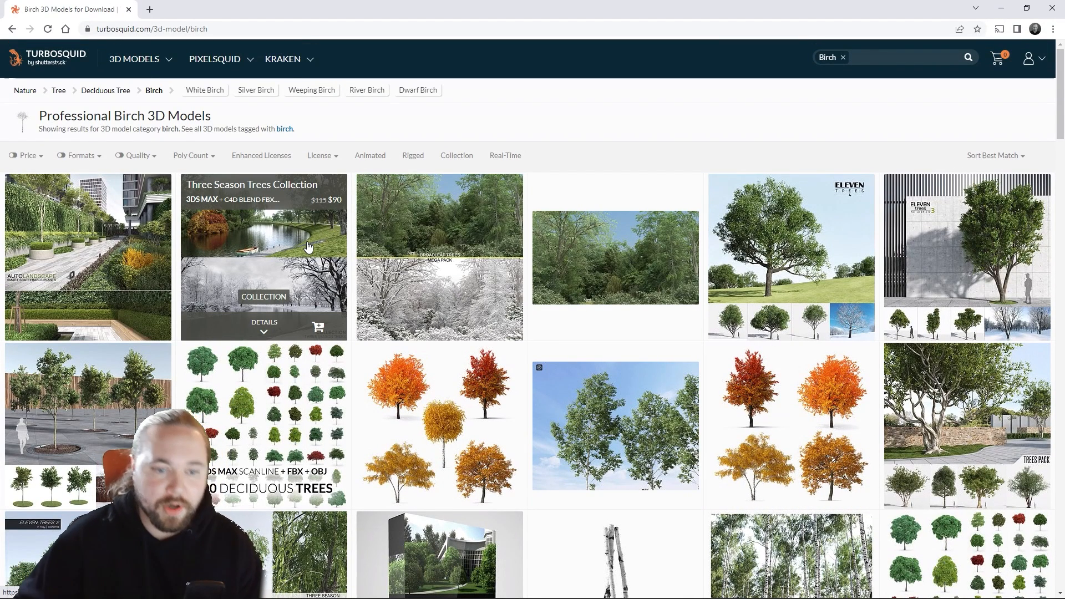
Step: Return to the TurboSquid homepage, open the free 3D models listing and browse it
{"action": "left_click", "coordinate": [75, 57]}
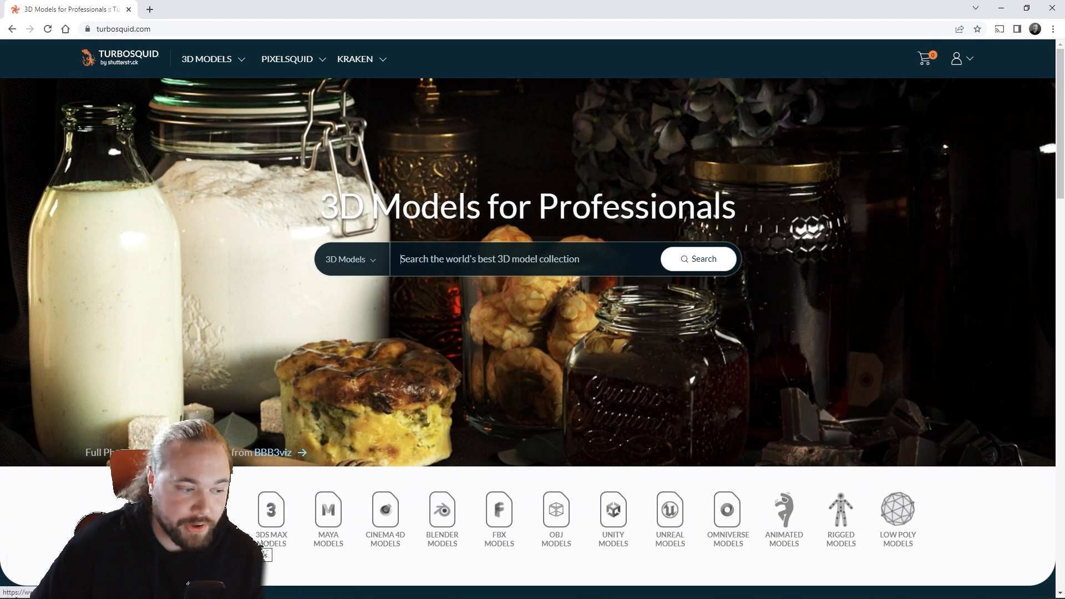
{"action": "left_click", "coordinate": [265, 542]}
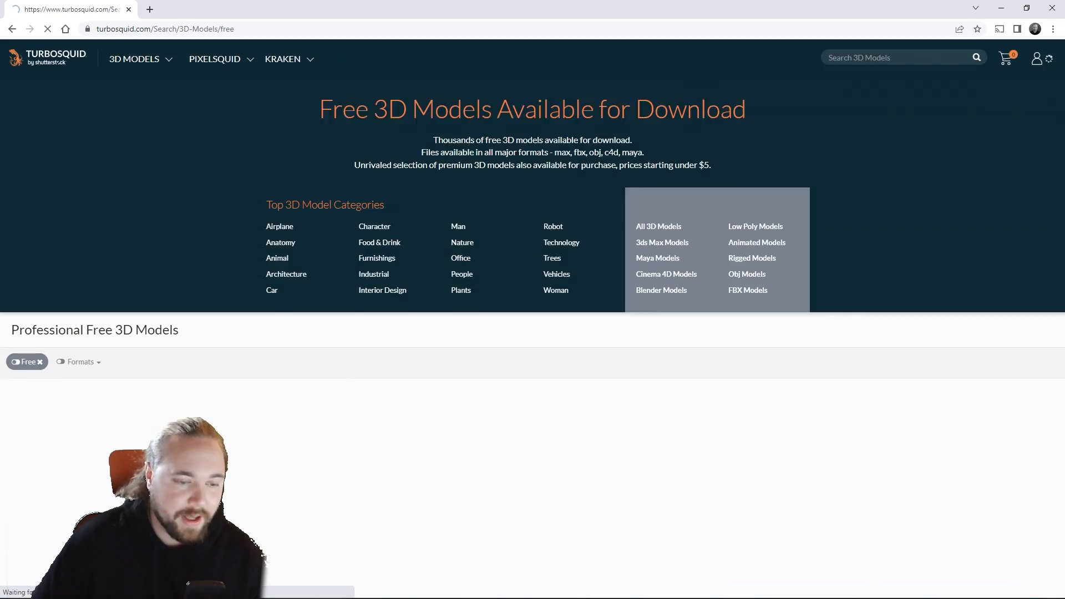
{"action": "scroll", "coordinate": [330, 433], "scroll_direction": "down", "scroll_amount": 5}
{"action": "scroll", "coordinate": [329, 433], "scroll_direction": "down", "scroll_amount": 8}
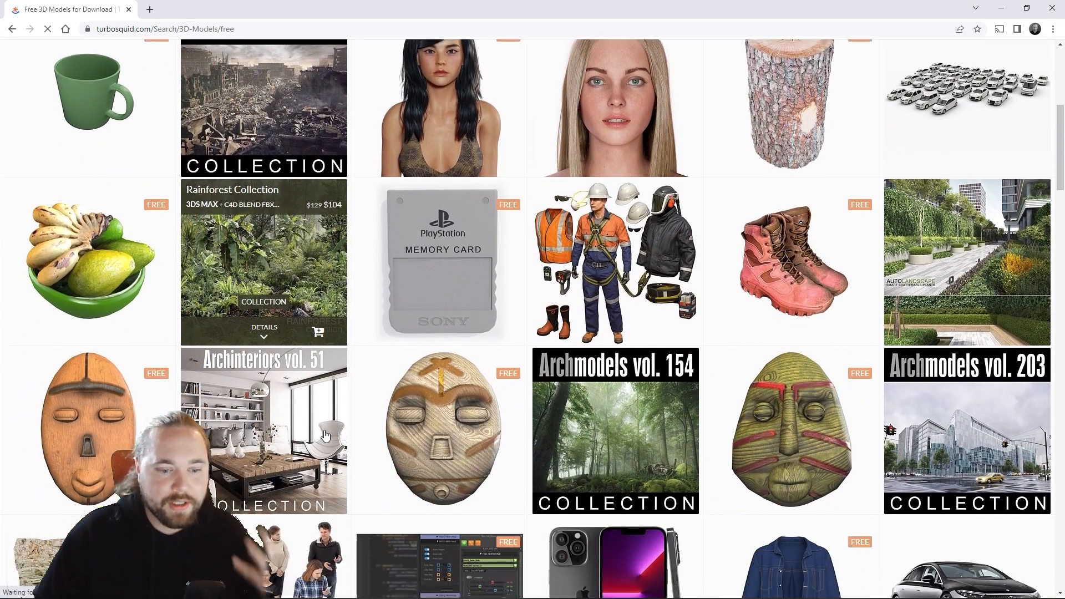
{"action": "scroll", "coordinate": [325, 427], "scroll_direction": "down", "scroll_amount": 11}
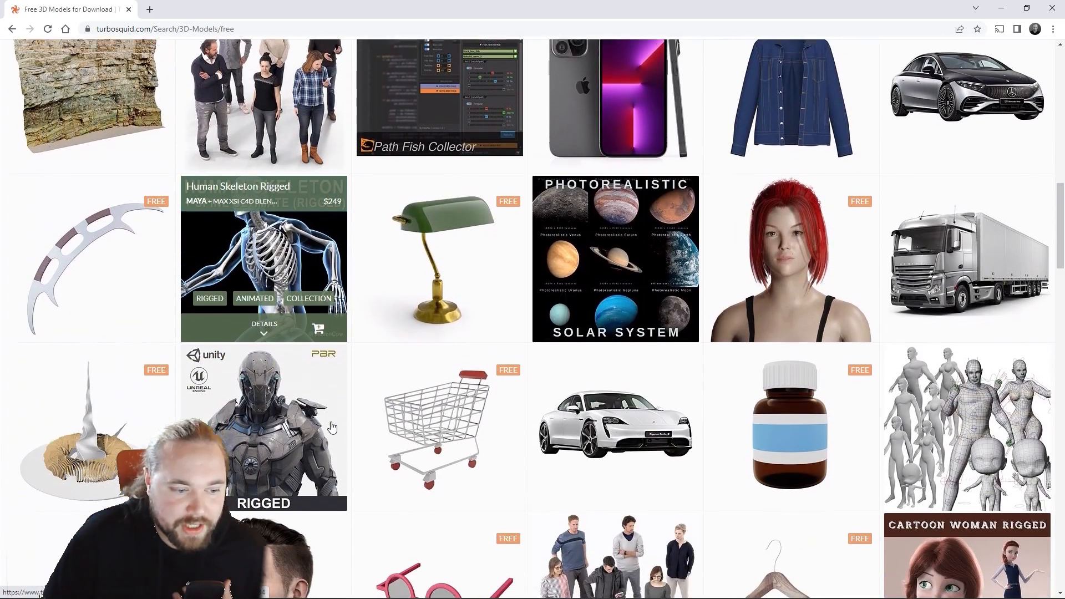
Step: Browse further through the free 3D models listing and open the Daft Punk Helmets model page
{"action": "scroll", "coordinate": [331, 425], "scroll_direction": "down", "scroll_amount": 7}
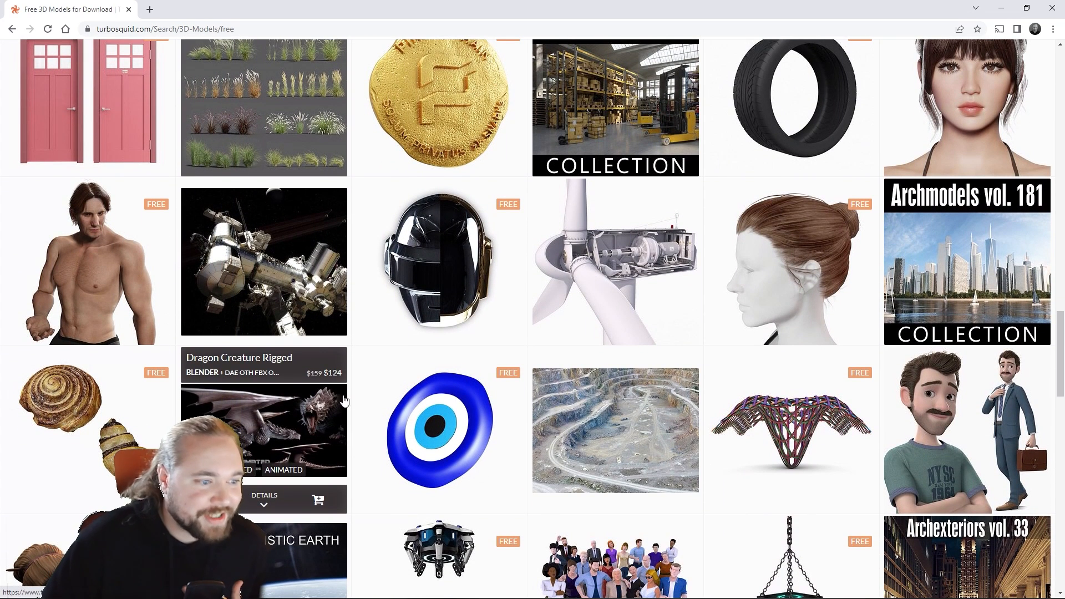
{"action": "left_click", "coordinate": [470, 307]}
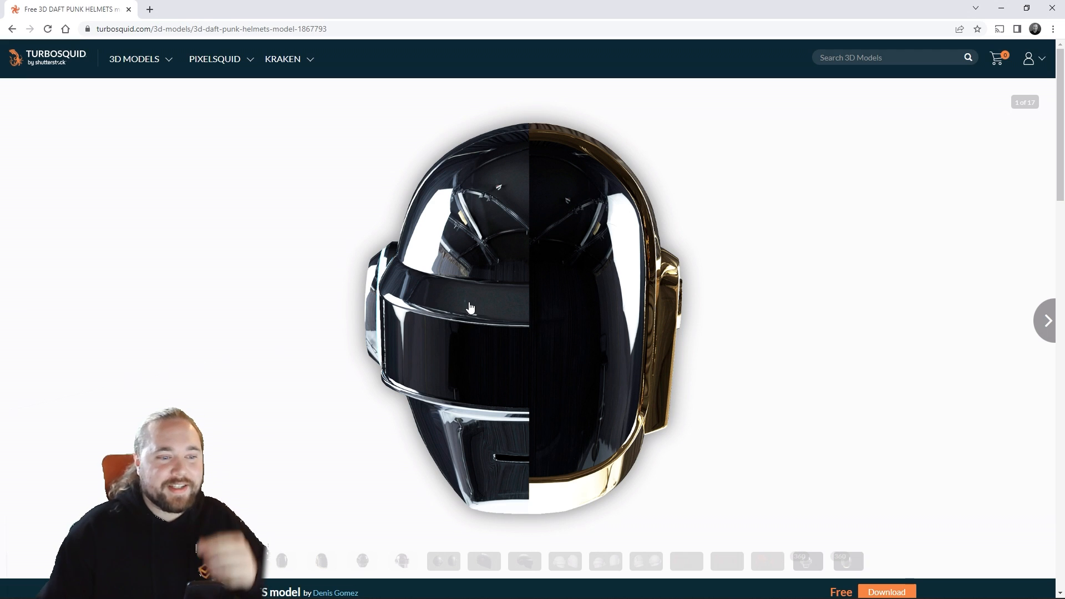
{"action": "scroll", "coordinate": [470, 308], "scroll_direction": "down", "scroll_amount": 2}
{"action": "scroll", "coordinate": [471, 311], "scroll_direction": "up", "scroll_amount": 2}
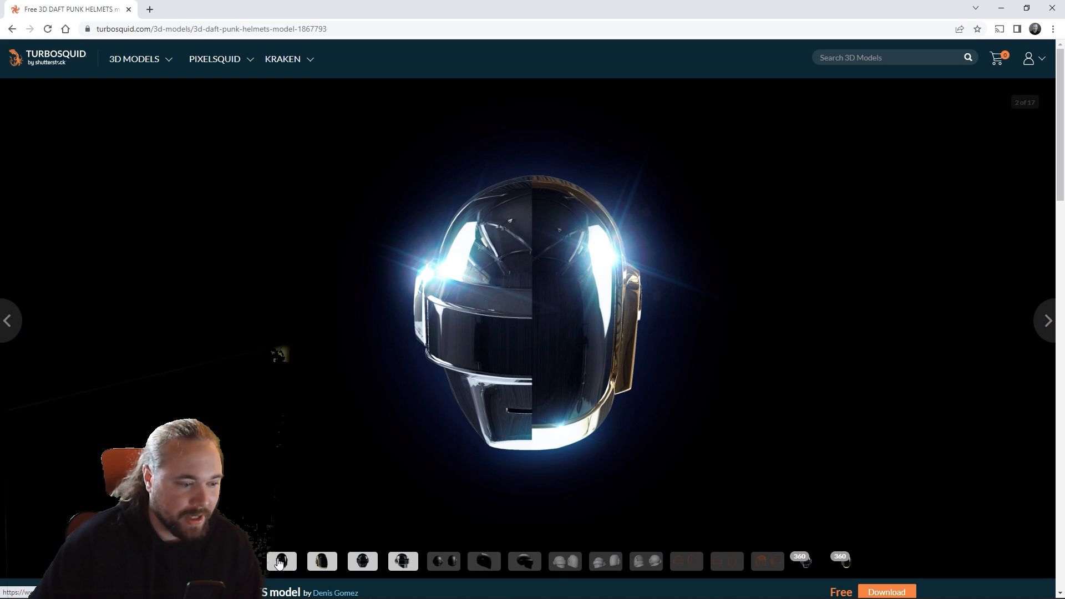
Step: View the rendered and shaded preview images of the Daft Punk helmets from several angles
{"action": "left_click", "coordinate": [282, 562]}
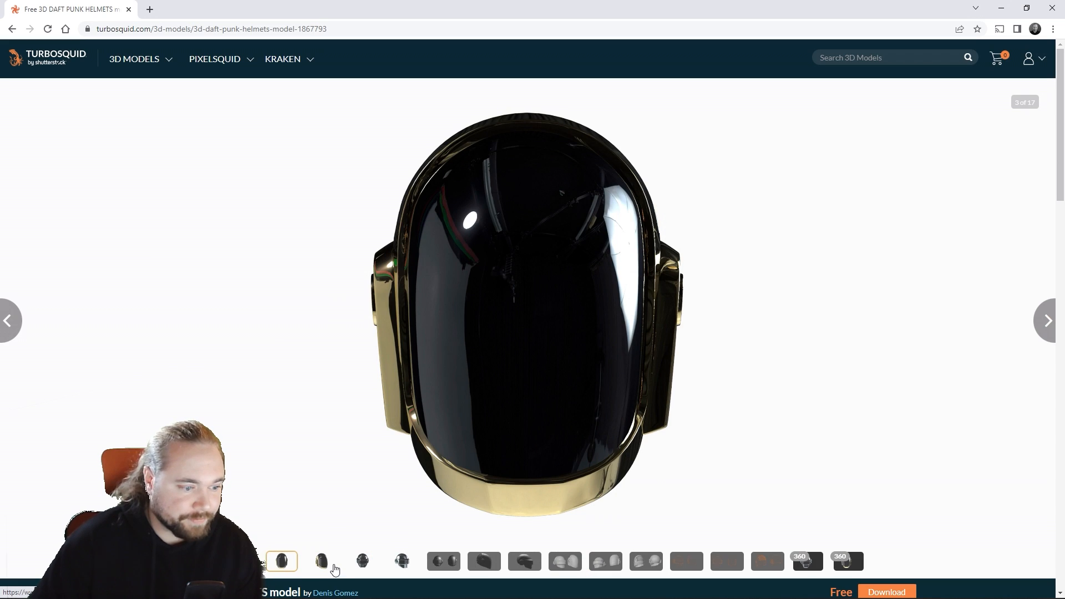
{"action": "left_click", "coordinate": [330, 567]}
{"action": "left_click", "coordinate": [368, 568]}
{"action": "left_click", "coordinate": [491, 567]}
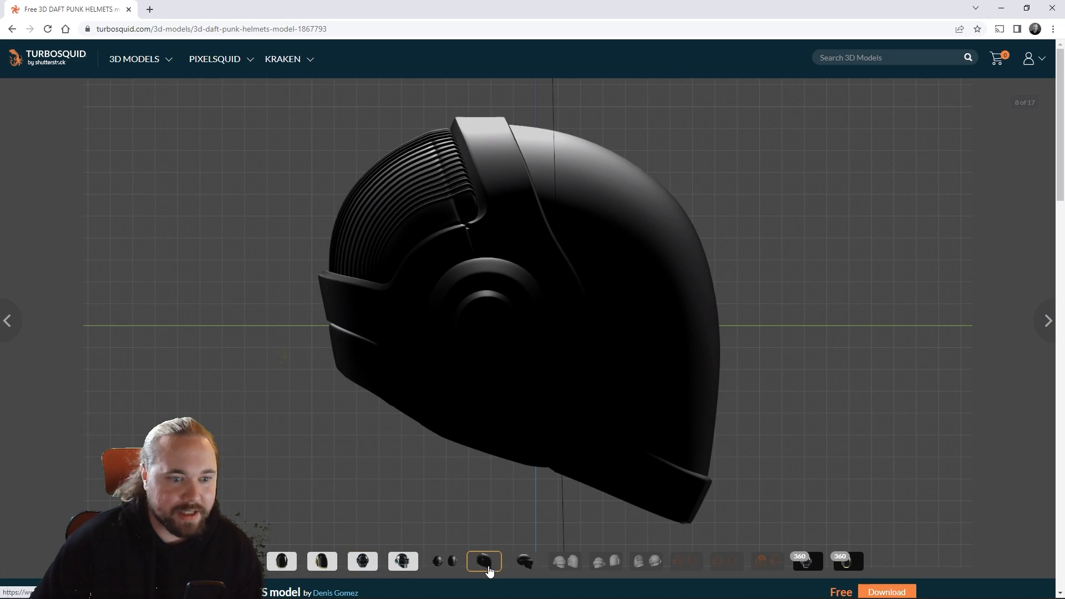
{"action": "left_click", "coordinate": [527, 564]}
{"action": "left_click", "coordinate": [460, 567]}
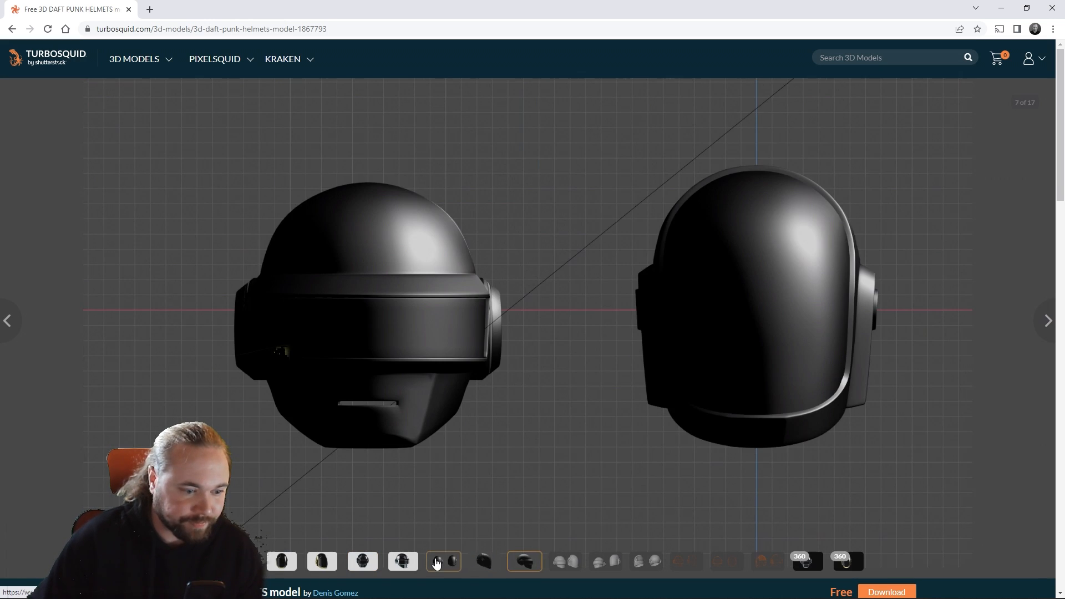
Step: Check the helmet model's available file formats and its polygon count in the specifications
{"action": "scroll", "coordinate": [471, 528], "scroll_direction": "down", "scroll_amount": 6}
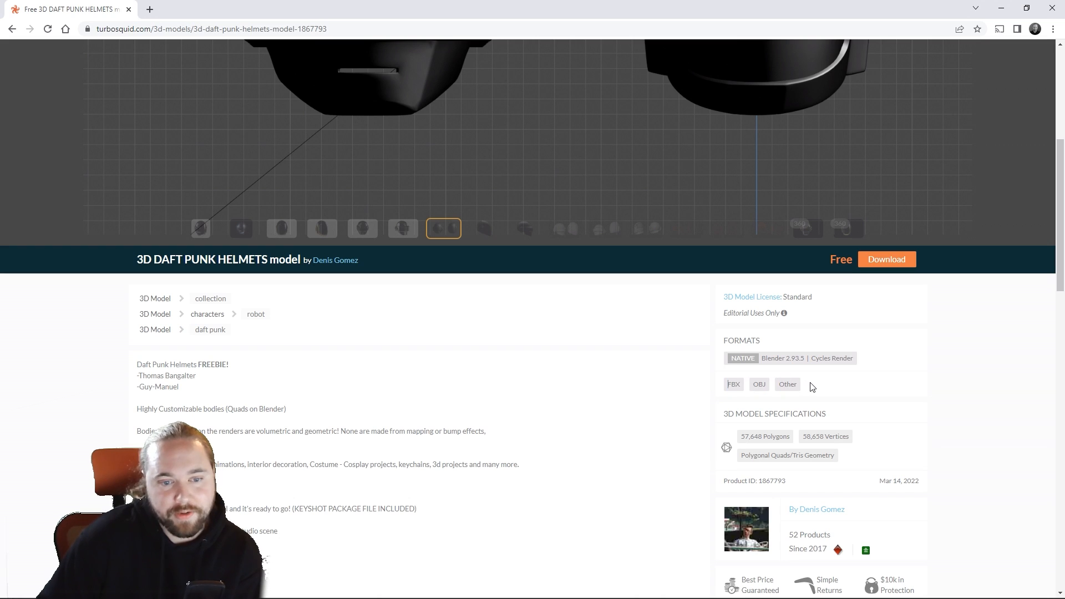
{"action": "double_click", "coordinate": [740, 384]}
{"action": "left_click_drag", "start_coordinate": [741, 386], "coordinate": [799, 388]}
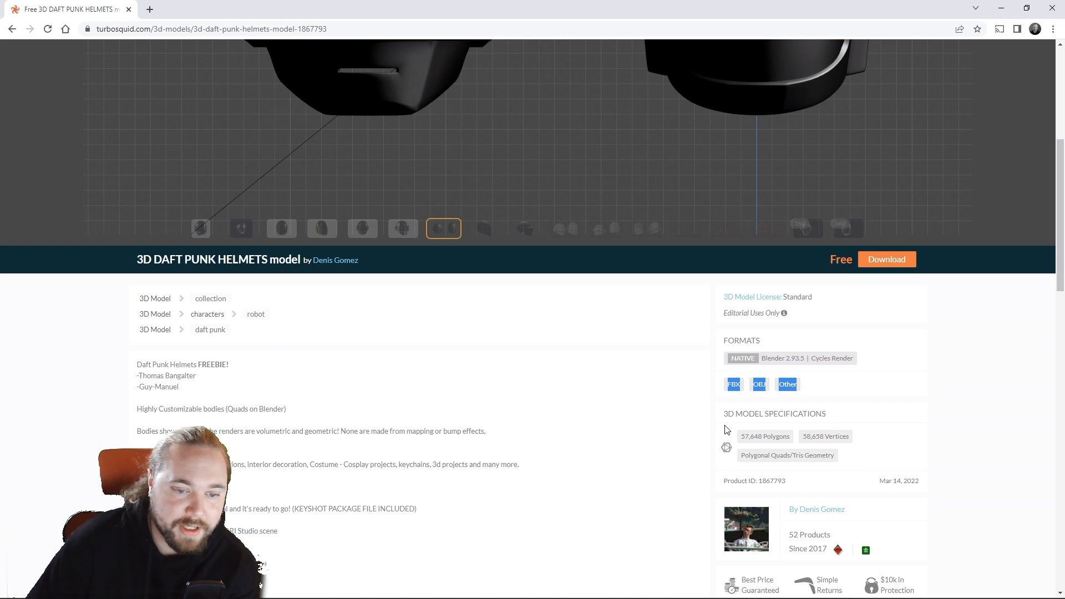
{"action": "left_click_drag", "start_coordinate": [740, 438], "coordinate": [790, 445]}
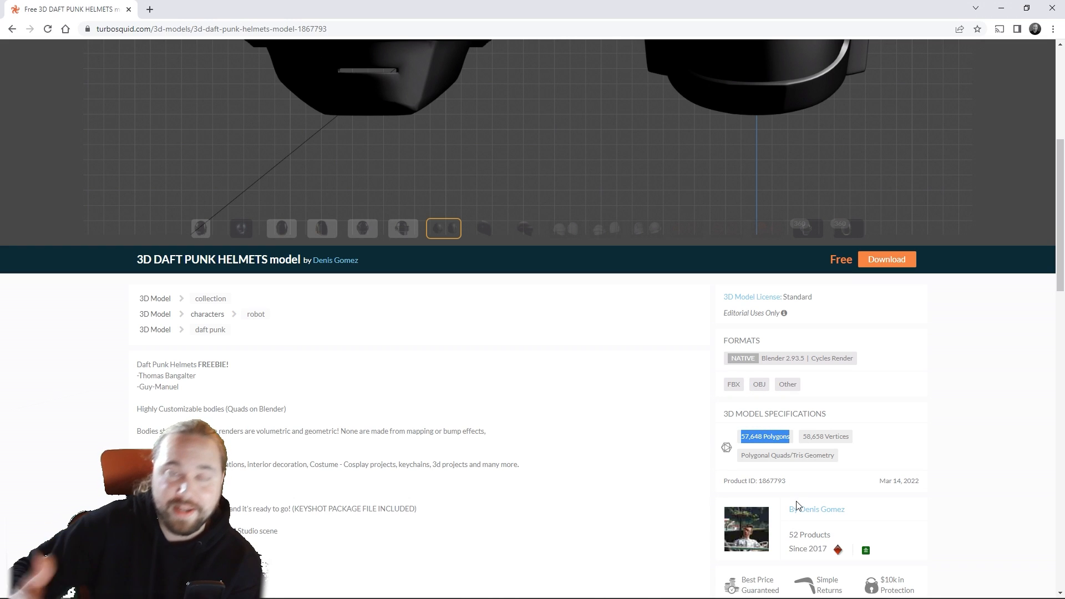
Step: Inspect the wireframe preview images of the helmets to judge the mesh density against the polygon count
{"action": "left_click", "coordinate": [565, 228]}
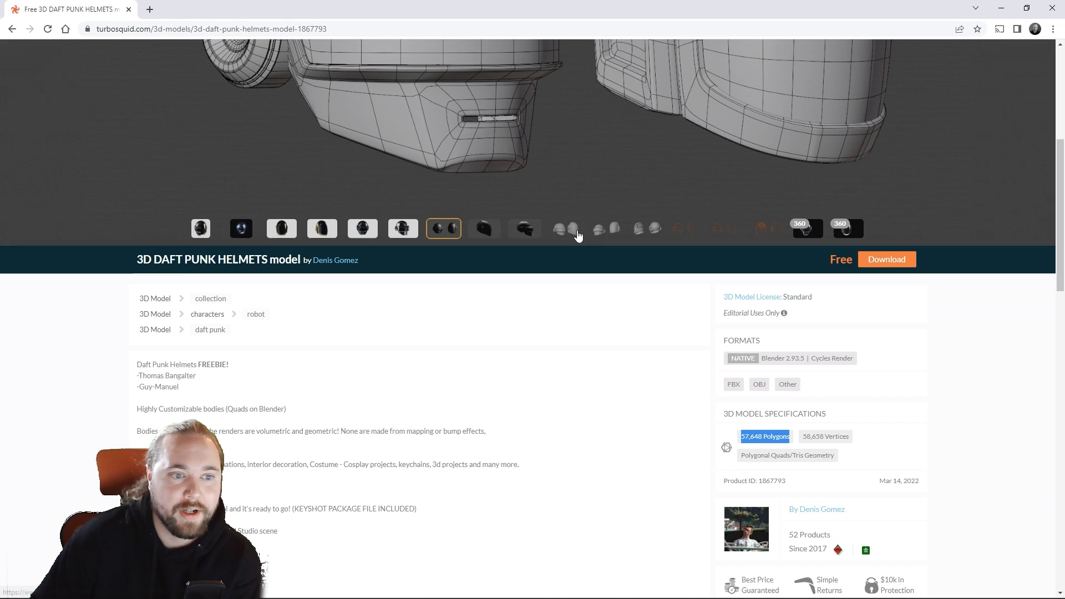
{"action": "scroll", "coordinate": [590, 238], "scroll_direction": "up", "scroll_amount": 3}
{"action": "scroll", "coordinate": [592, 239], "scroll_direction": "up", "scroll_amount": 2}
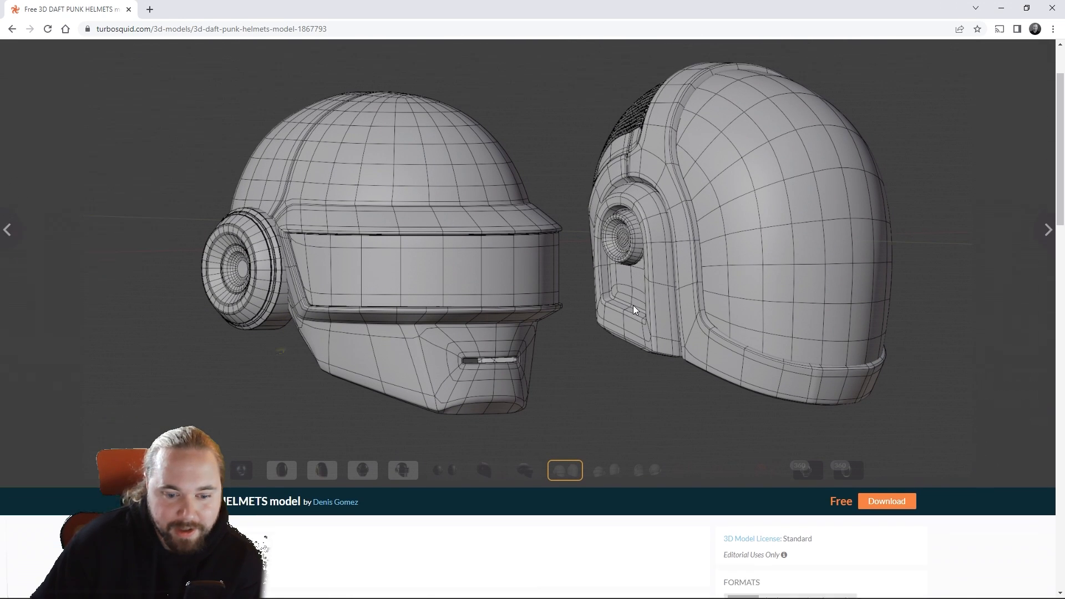
{"action": "scroll", "coordinate": [633, 305], "scroll_direction": "down", "scroll_amount": 5}
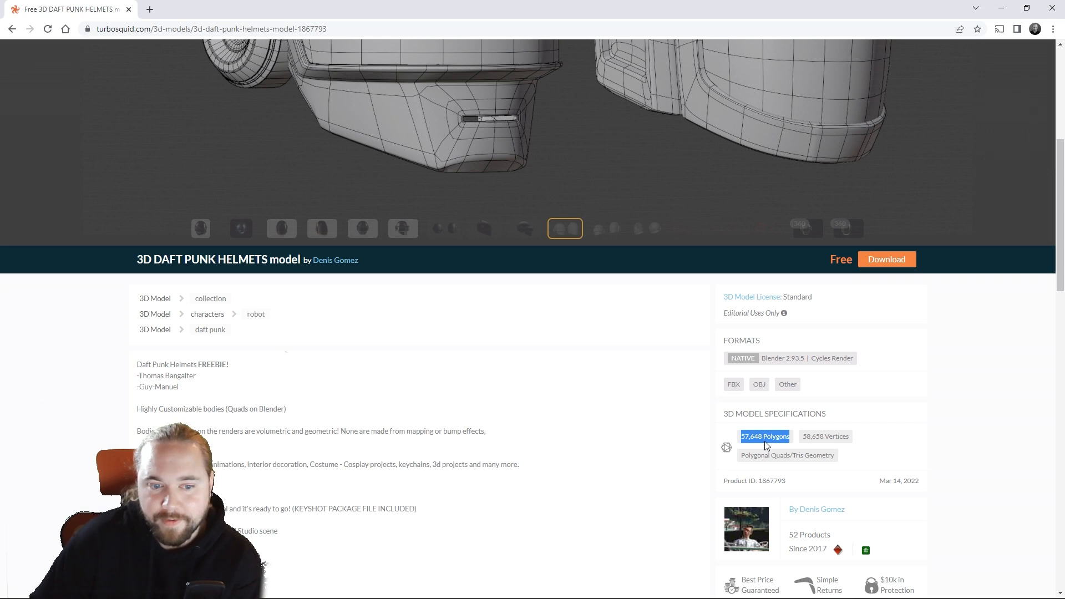
{"action": "scroll", "coordinate": [838, 435], "scroll_direction": "up", "scroll_amount": 5}
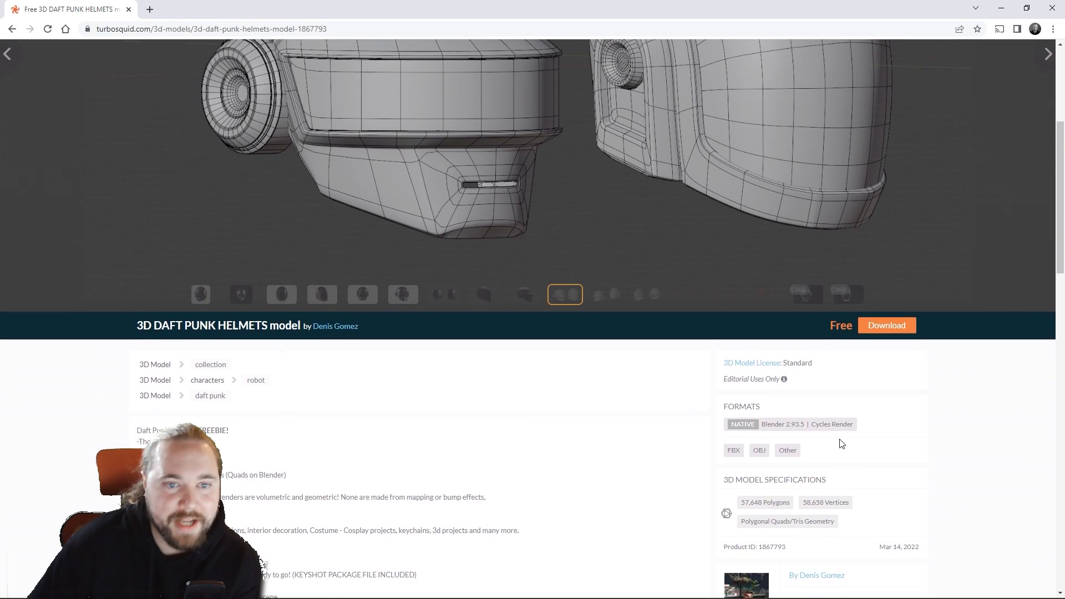
{"action": "scroll", "coordinate": [835, 430], "scroll_direction": "up", "scroll_amount": 1}
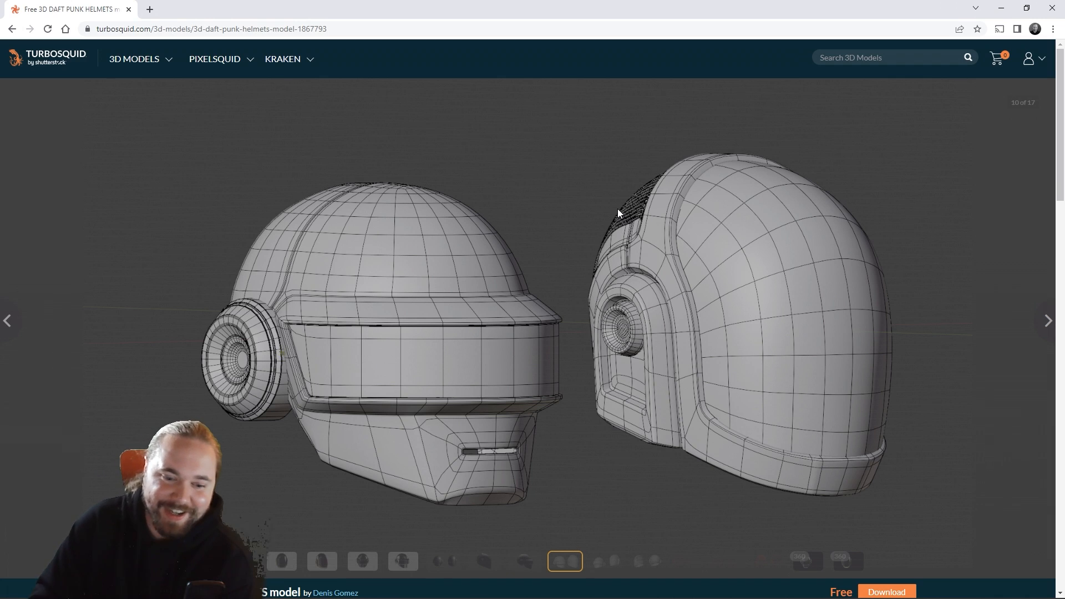
{"action": "left_click", "coordinate": [610, 562]}
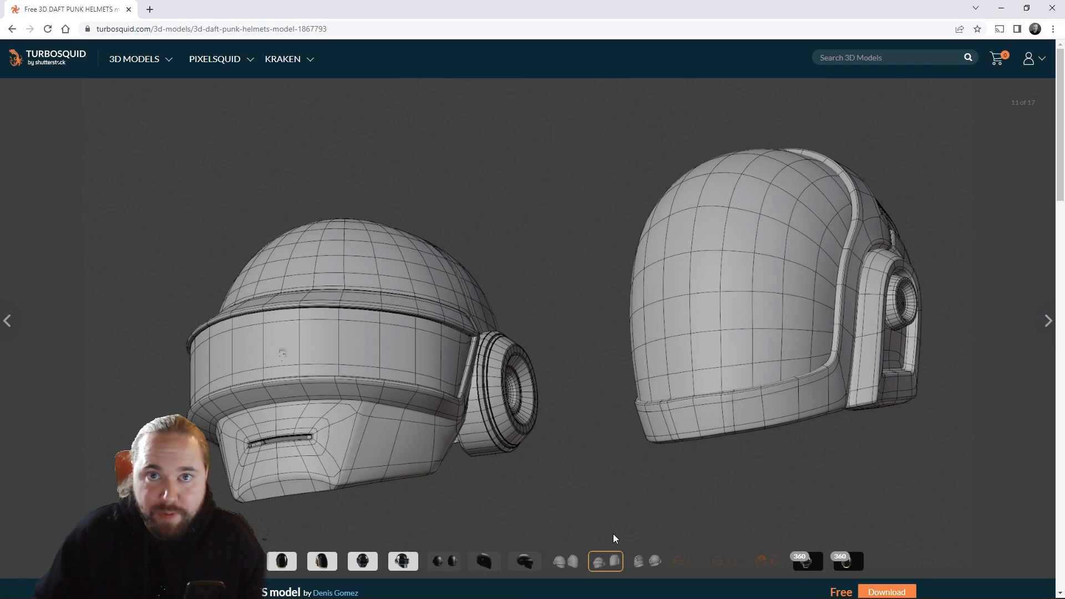
{"action": "left_click", "coordinate": [690, 566]}
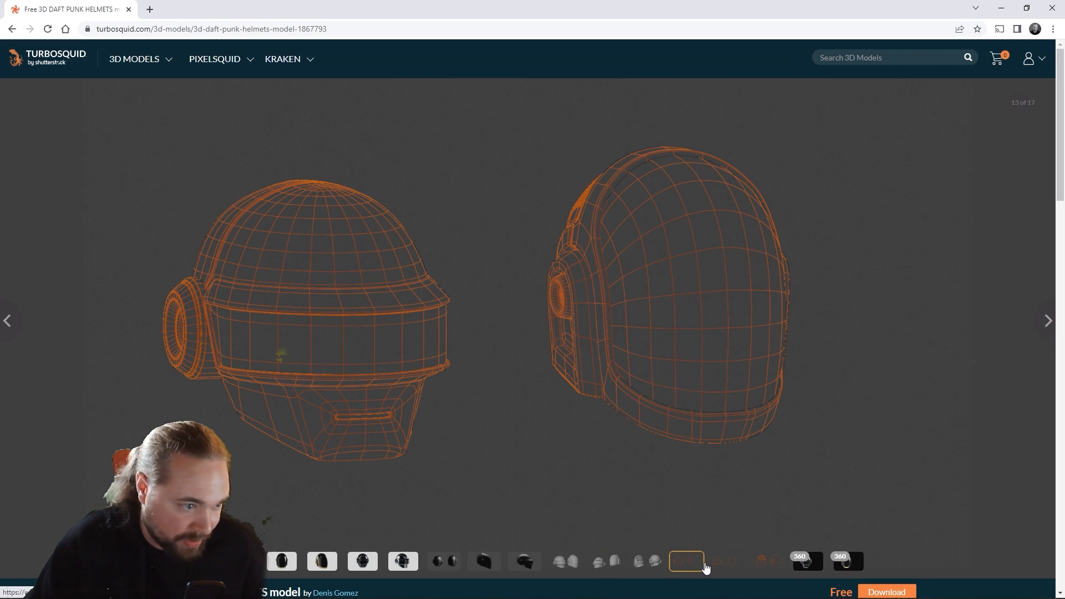
{"action": "left_click", "coordinate": [724, 563]}
{"action": "left_click", "coordinate": [765, 563]}
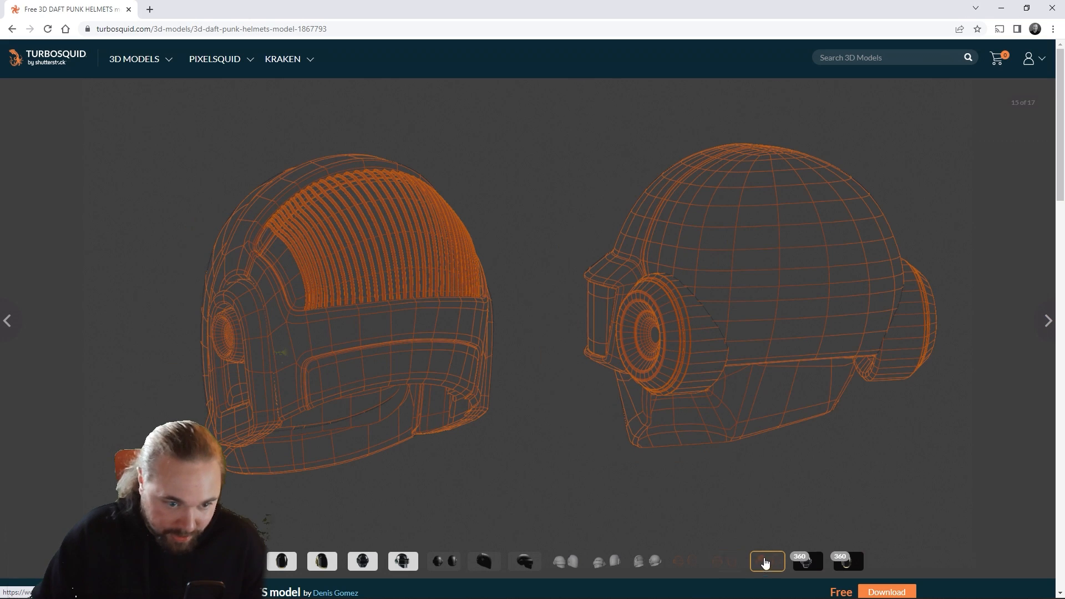
Step: Review the helmet model's description, specifications and author details on its product page
{"action": "scroll", "coordinate": [746, 438], "scroll_direction": "down", "scroll_amount": 7}
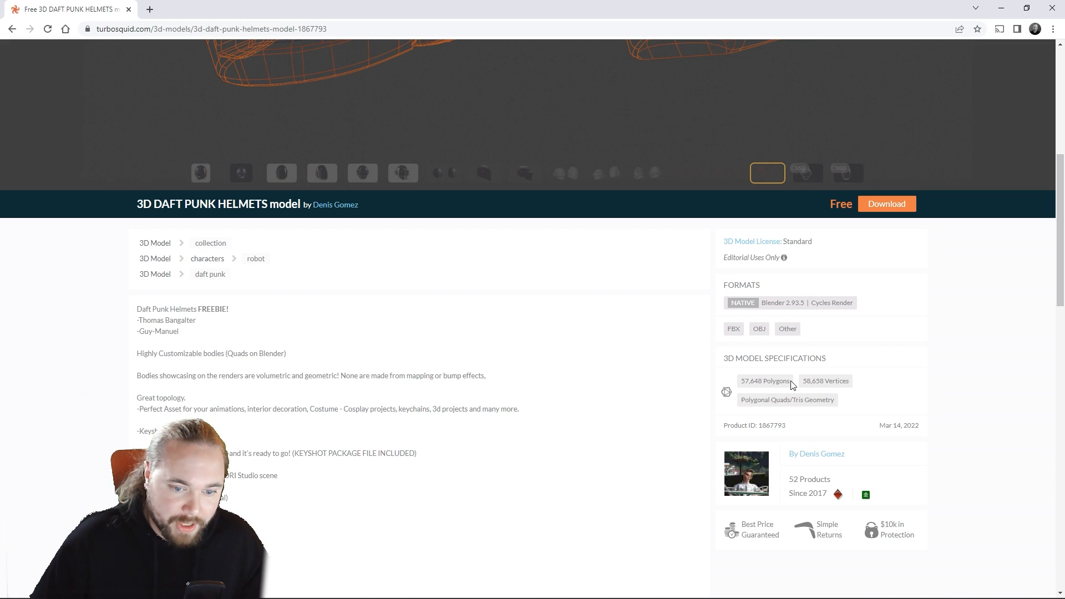
{"action": "left_click_drag", "start_coordinate": [849, 453], "coordinate": [800, 455]}
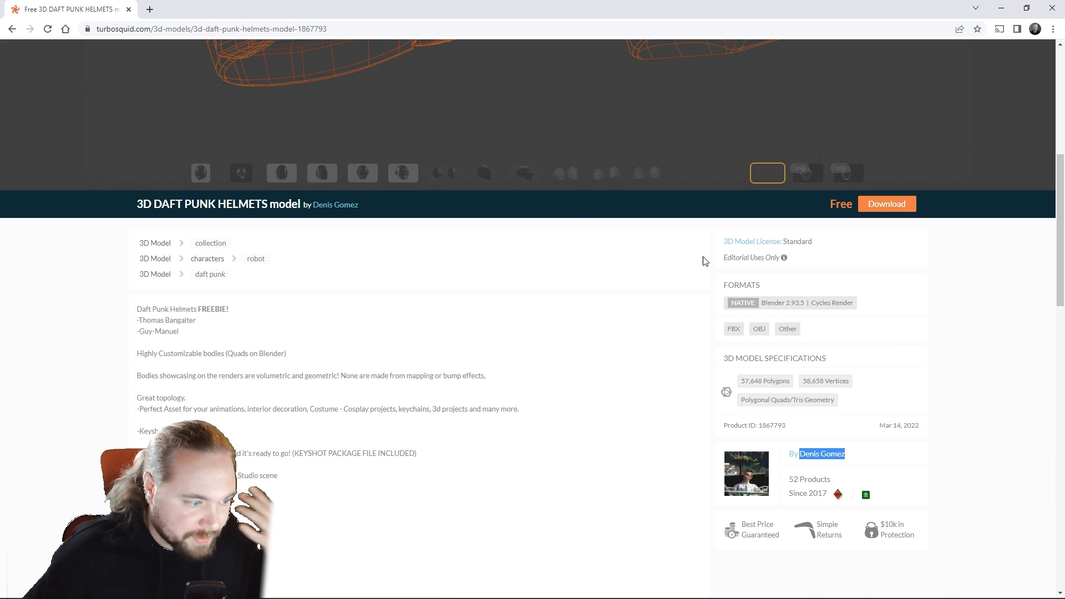
{"action": "scroll", "coordinate": [548, 343], "scroll_direction": "up", "scroll_amount": 1}
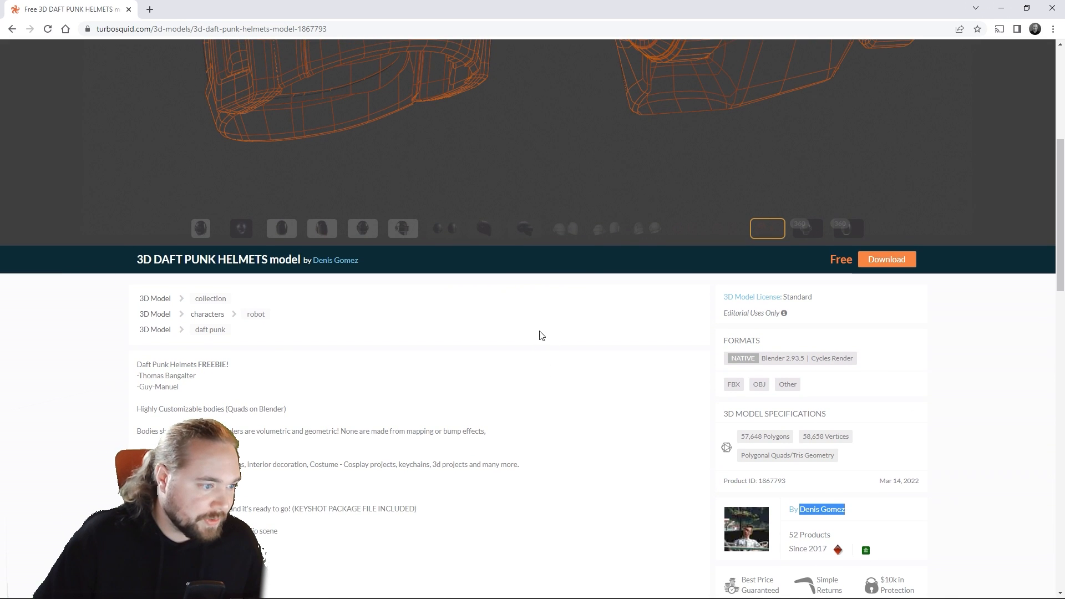
{"action": "scroll", "coordinate": [562, 335], "scroll_direction": "up", "scroll_amount": 3}
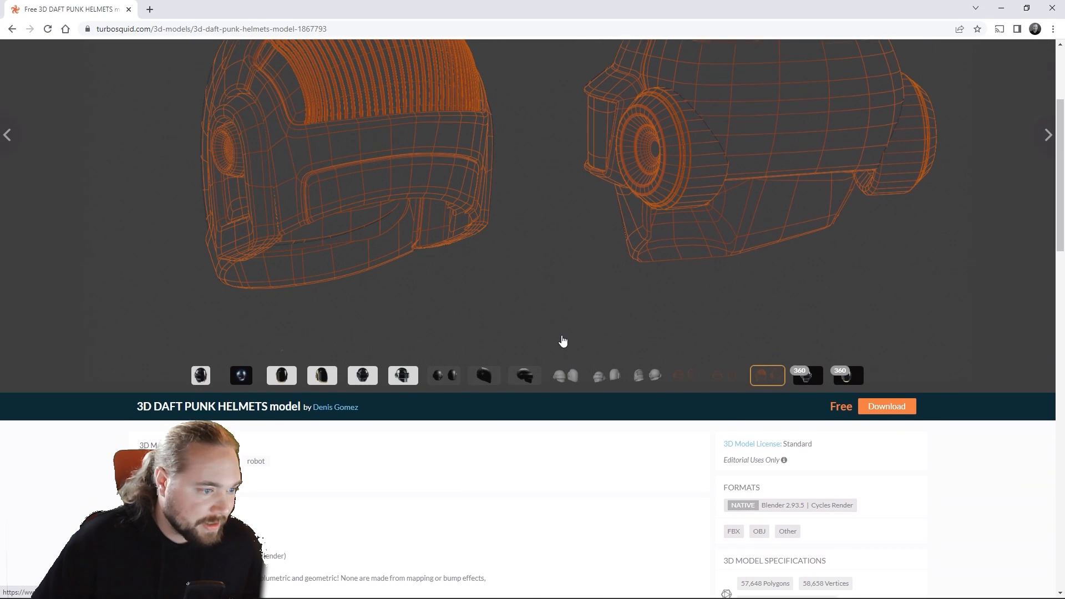
{"action": "scroll", "coordinate": [563, 341], "scroll_direction": "up", "scroll_amount": 2}
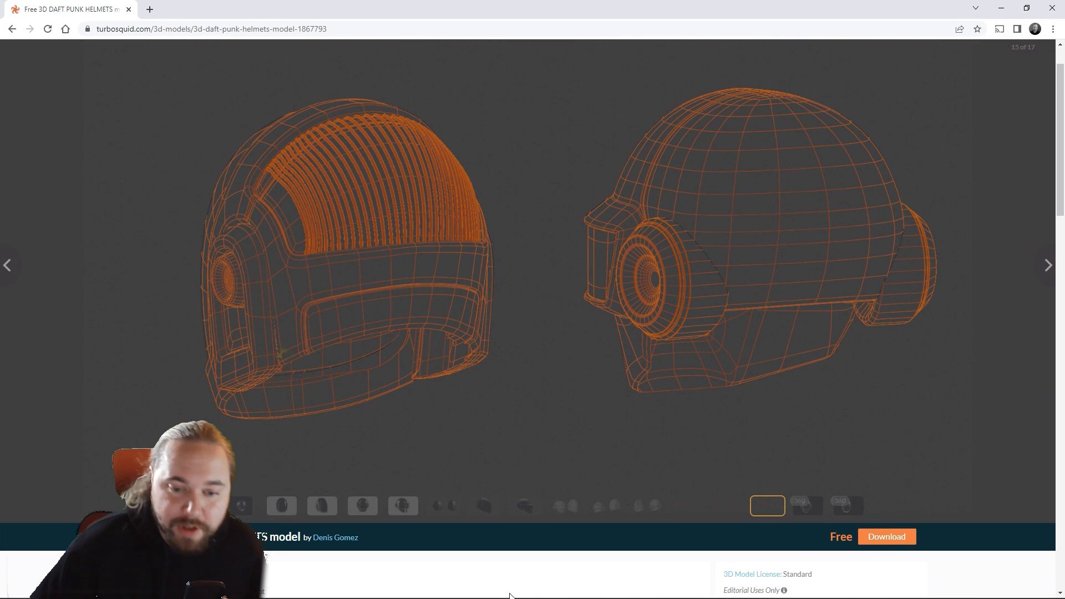
Step: Get the free Daft Punk Helmets model, list all its file formats and download the FBX file
{"action": "left_click", "coordinate": [886, 536]}
{"action": "scroll", "coordinate": [883, 537], "scroll_direction": "up", "scroll_amount": 1}
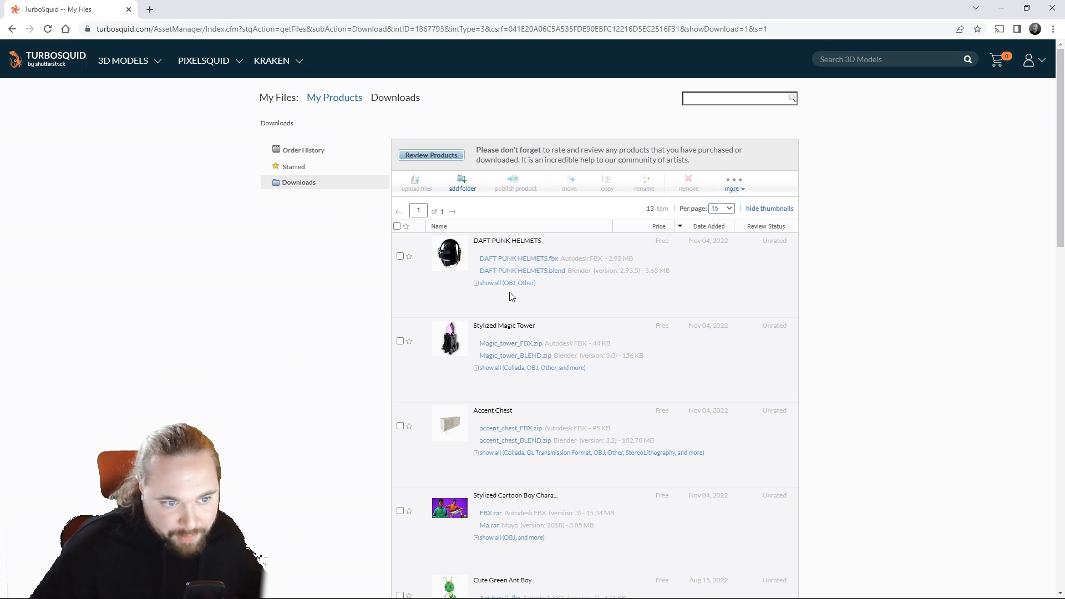
{"action": "left_click", "coordinate": [481, 283]}
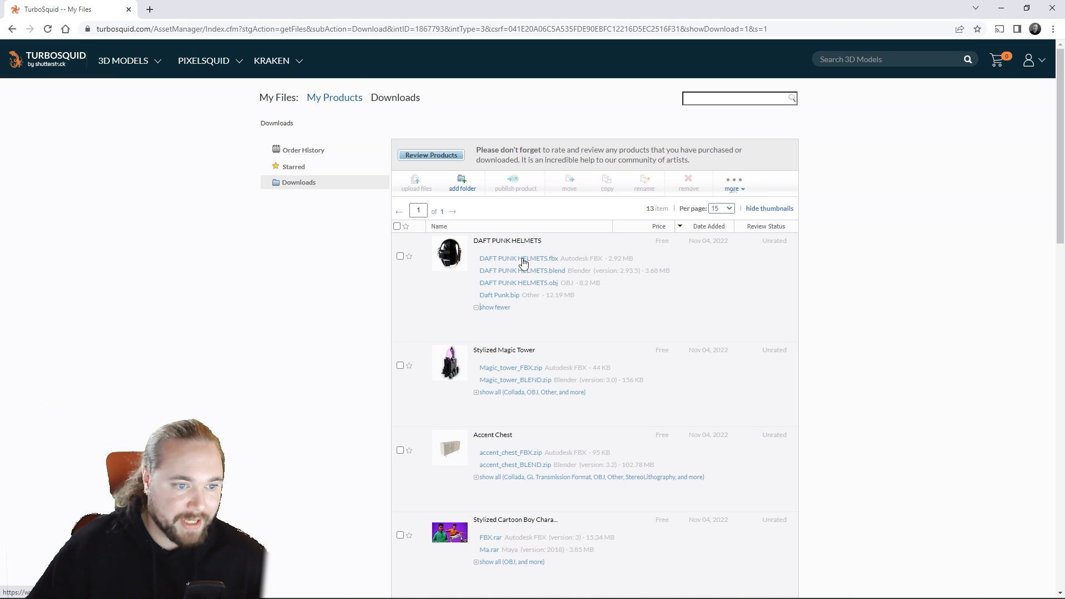
{"action": "left_click", "coordinate": [524, 262]}
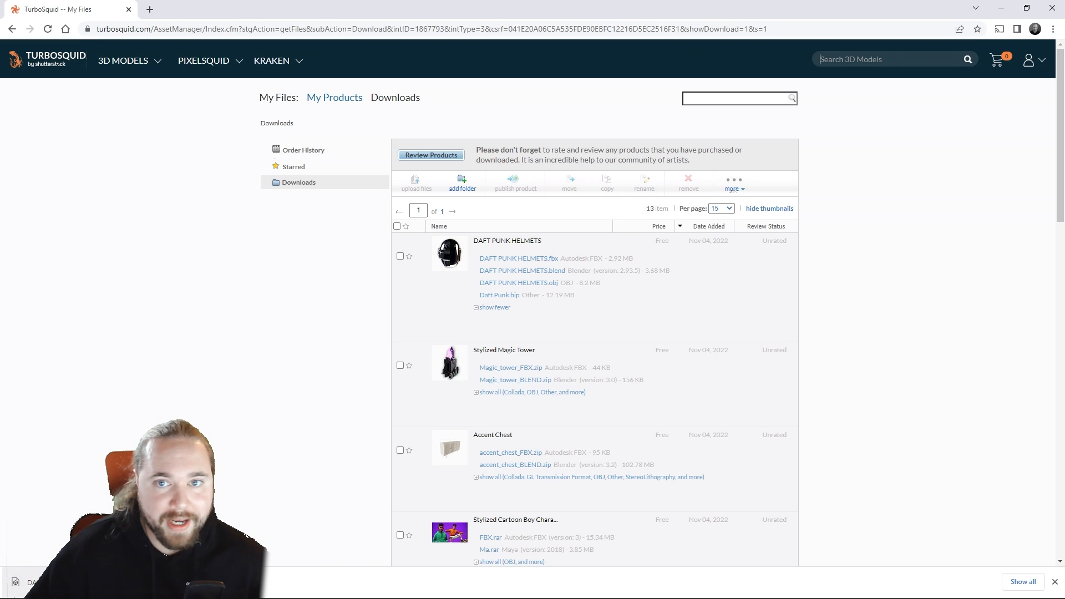
Step: Switch to SketchUp, close and reopen the Enscape Asset Library and show its custom assets
{"action": "left_click", "coordinate": [1001, 7]}
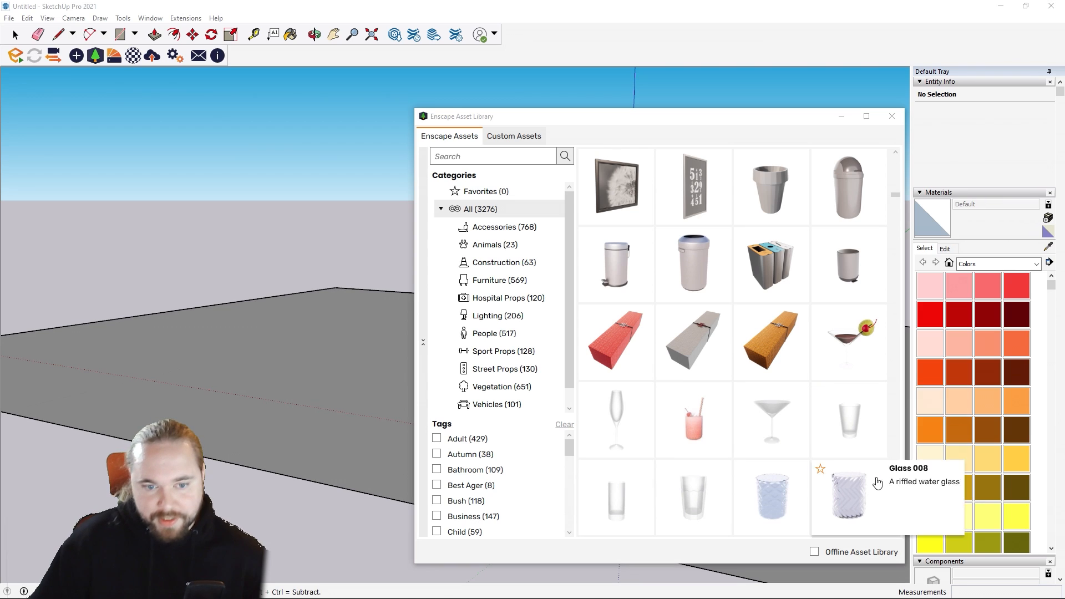
{"action": "left_click", "coordinate": [888, 114]}
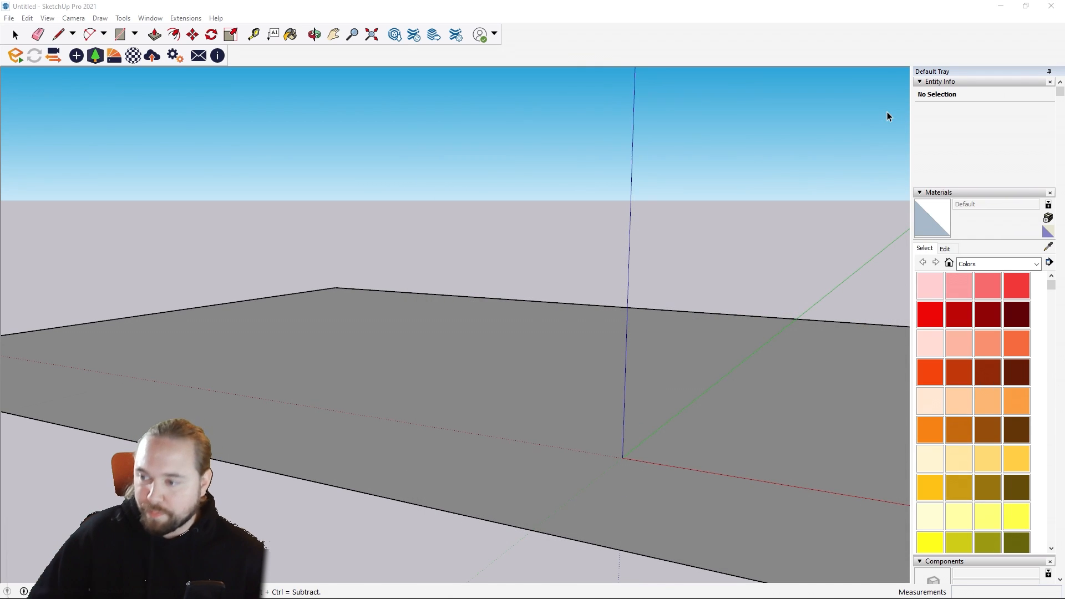
{"action": "left_click", "coordinate": [95, 56]}
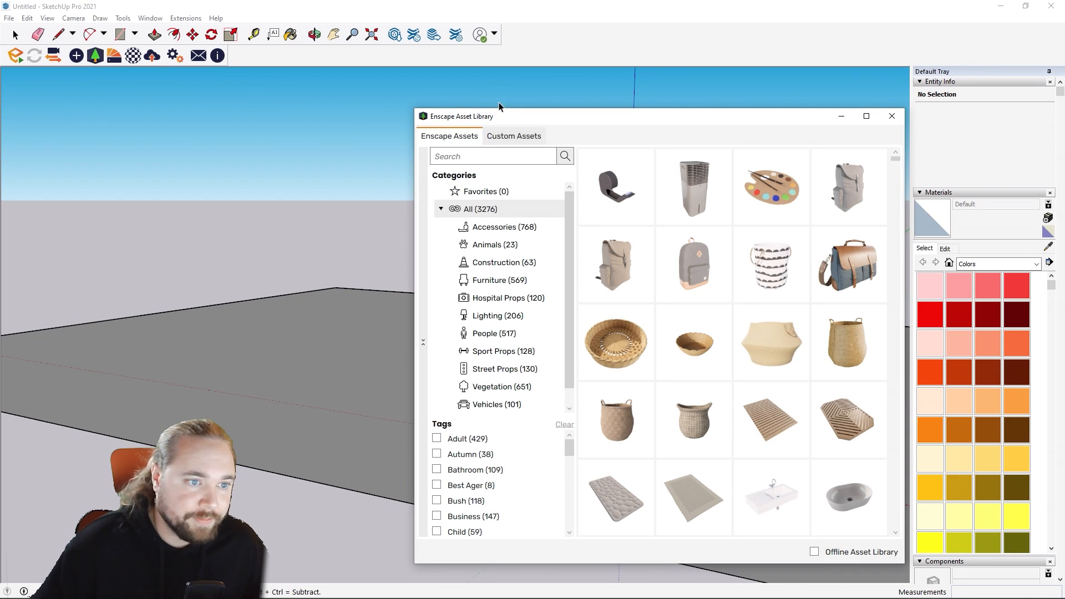
{"action": "left_click", "coordinate": [509, 137]}
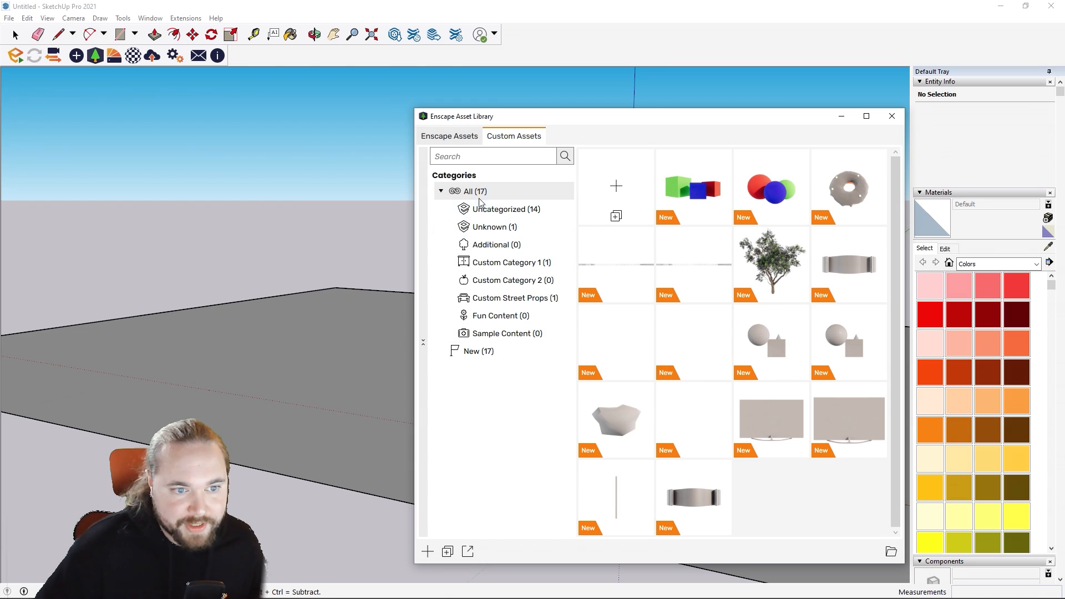
Step: Create a new custom asset in the Enscape Custom Asset Editor and import DAFT_PUNK_HELMETS.fbx from the Downloads folder as its geometry
{"action": "left_click", "coordinate": [617, 188]}
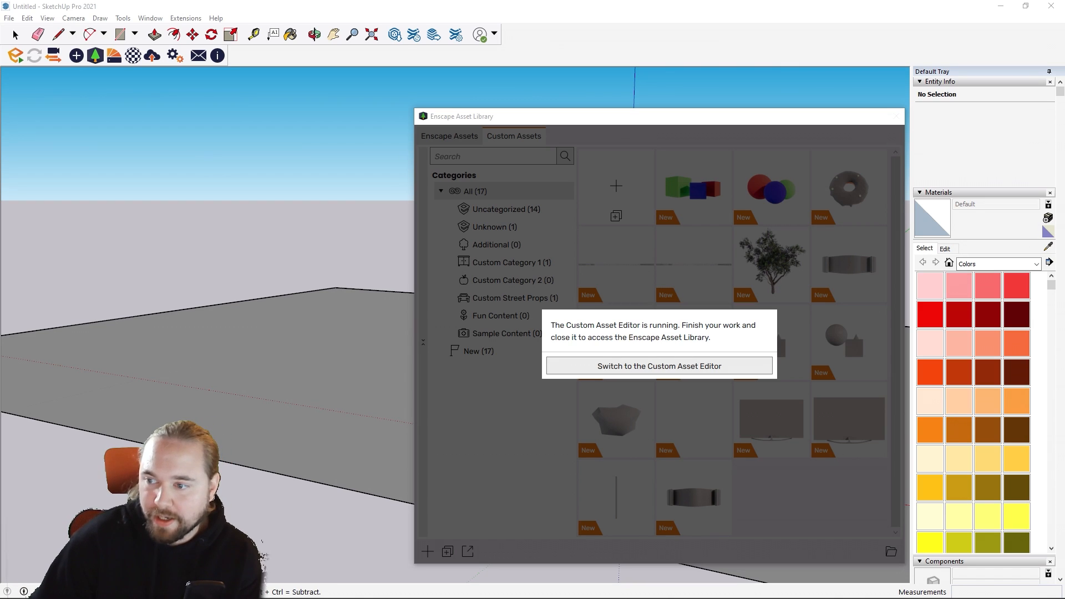
{"action": "left_click_drag", "start_coordinate": [1064, 61], "coordinate": [523, 119]}
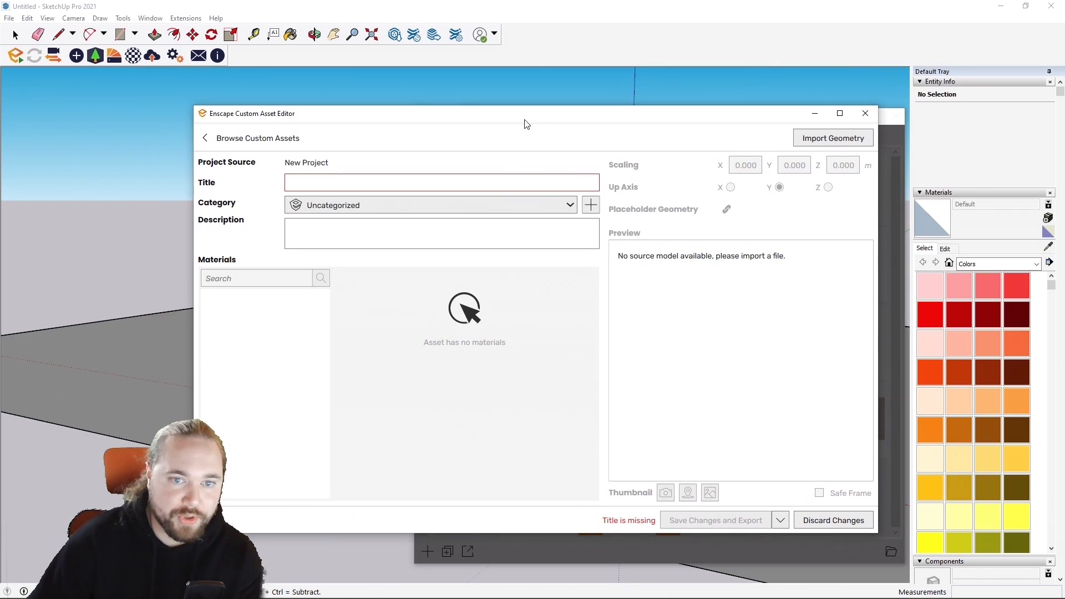
{"action": "left_click", "coordinate": [814, 140]}
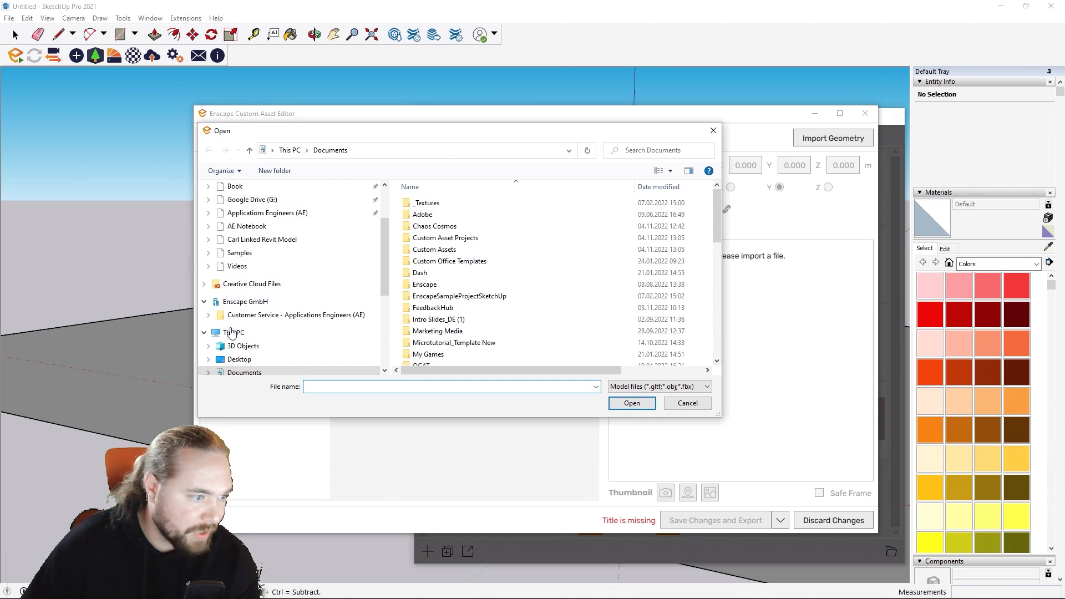
{"action": "scroll", "coordinate": [245, 342], "scroll_direction": "down", "scroll_amount": 1}
{"action": "left_click", "coordinate": [244, 359]}
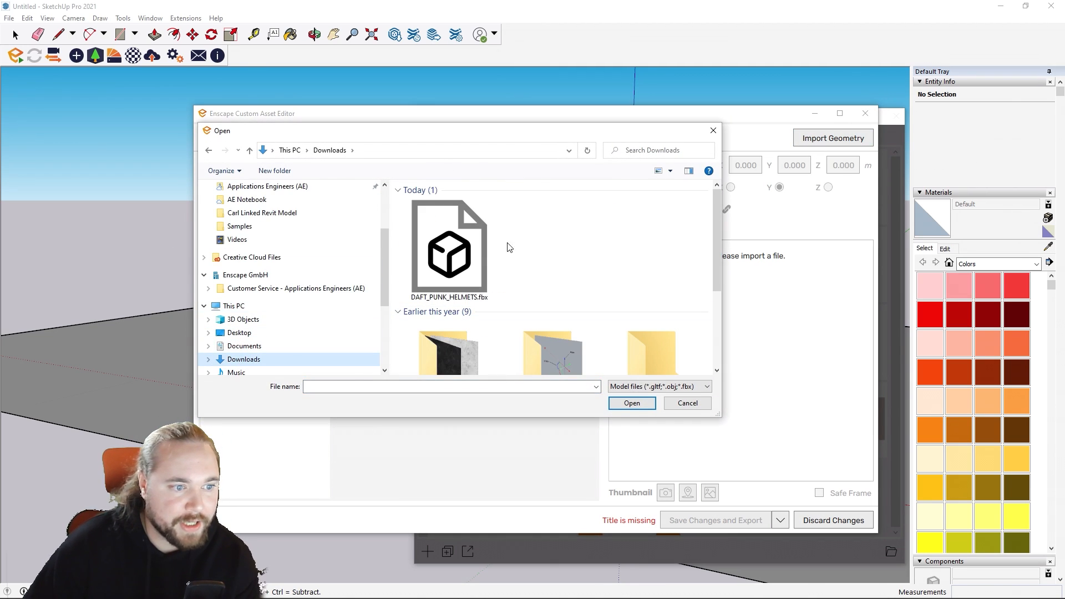
{"action": "double_click", "coordinate": [481, 249]}
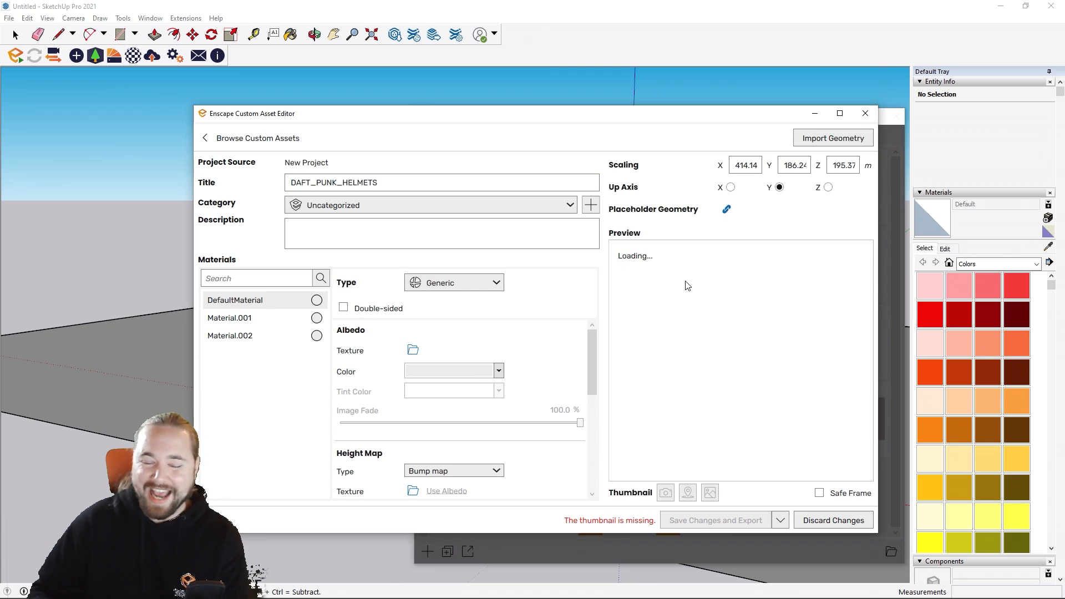
{"action": "right_click_drag", "start_coordinate": [817, 380], "coordinate": [688, 382]}
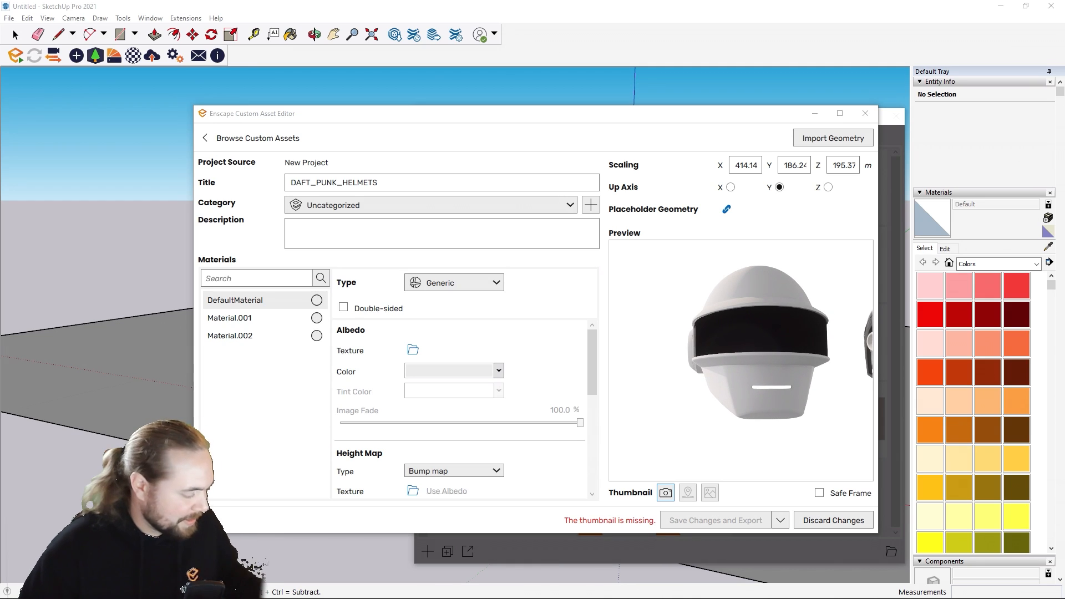
Step: Examine both imported helmets from several angles in the Custom Asset Editor preview
{"action": "left_click_drag", "start_coordinate": [793, 352], "coordinate": [823, 347]}
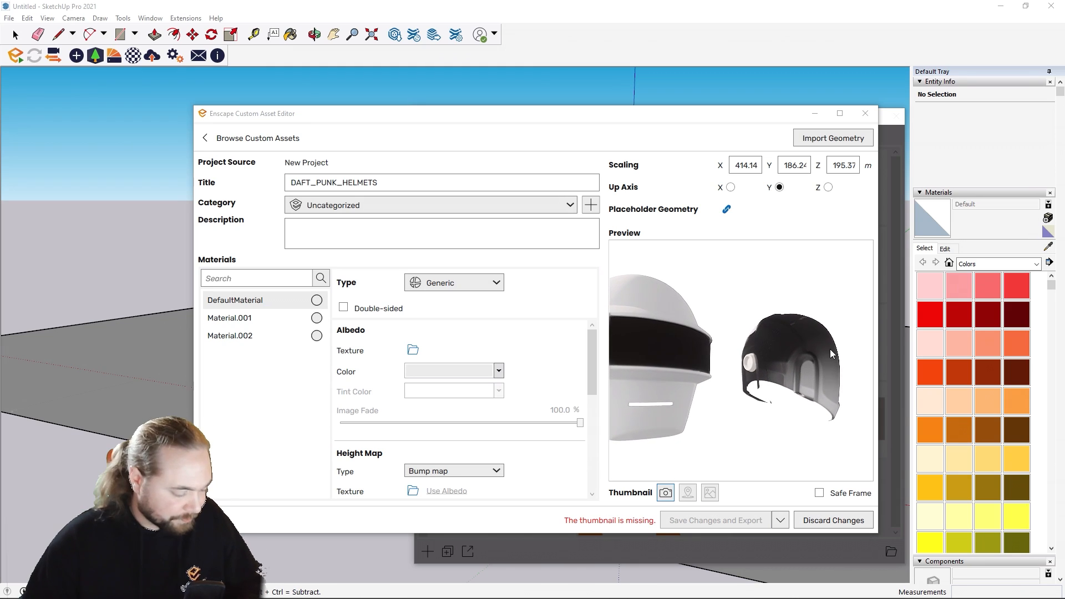
{"action": "right_click_drag", "start_coordinate": [824, 347], "coordinate": [775, 339]}
{"action": "left_click_drag", "start_coordinate": [749, 350], "coordinate": [710, 349]}
{"action": "right_click_drag", "start_coordinate": [710, 349], "coordinate": [786, 361]}
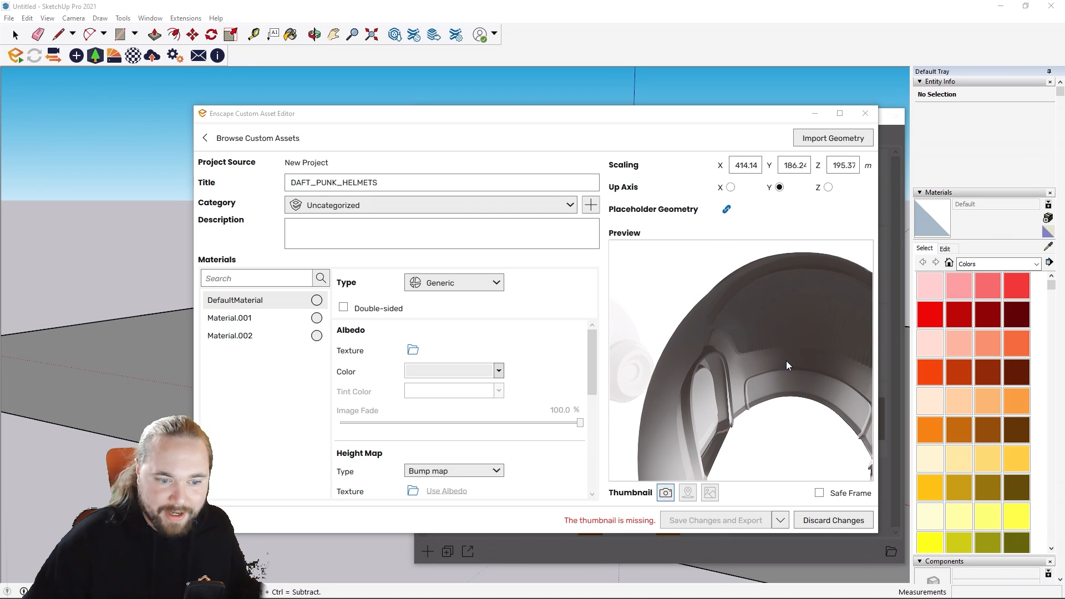
{"action": "scroll", "coordinate": [742, 365], "scroll_direction": "down", "scroll_amount": 10}
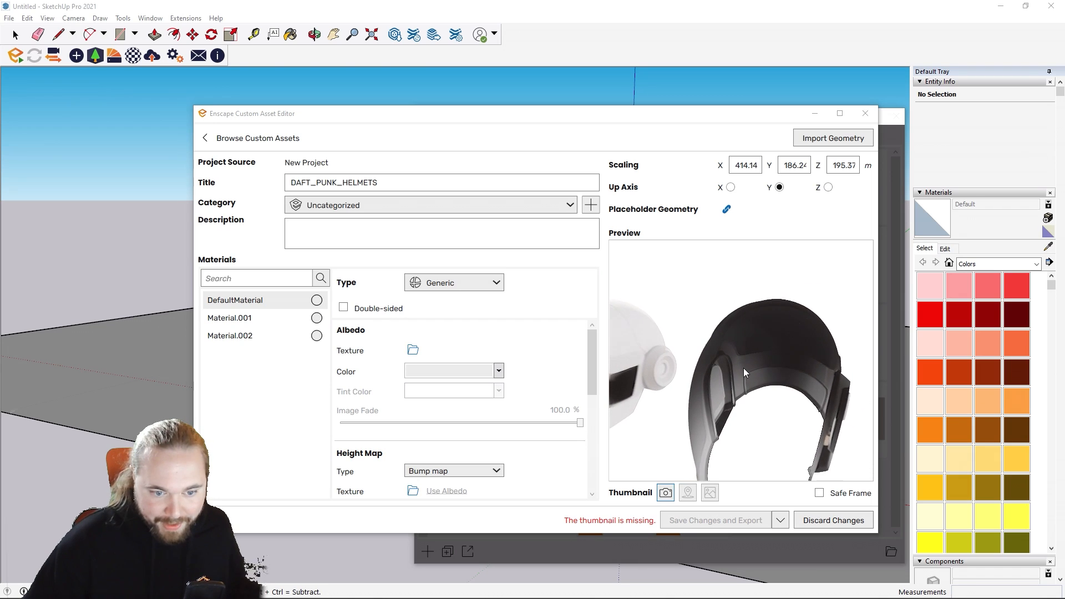
{"action": "mouse_move", "coordinate": [744, 368]}
{"action": "left_mouse_down"}
{"action": "mouse_move", "coordinate": [754, 376]}
{"action": "mouse_move", "coordinate": [710, 349]}
{"action": "mouse_move", "coordinate": [762, 369]}
{"action": "left_mouse_up"}
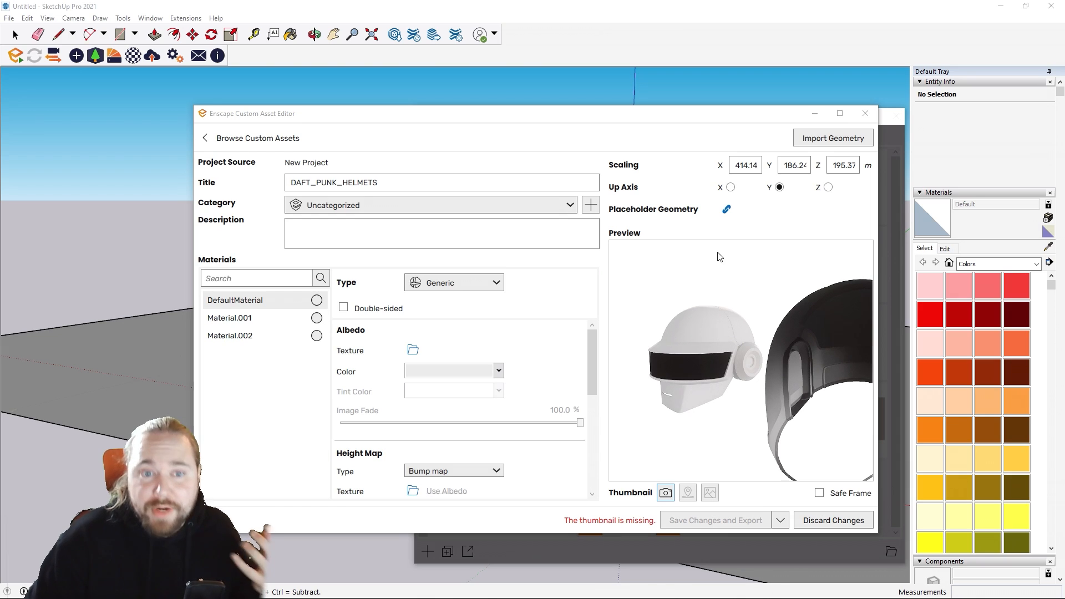
Step: Check the X and Y scaling values and inspect the dark helmet's open side in the preview
{"action": "left_click", "coordinate": [734, 166]}
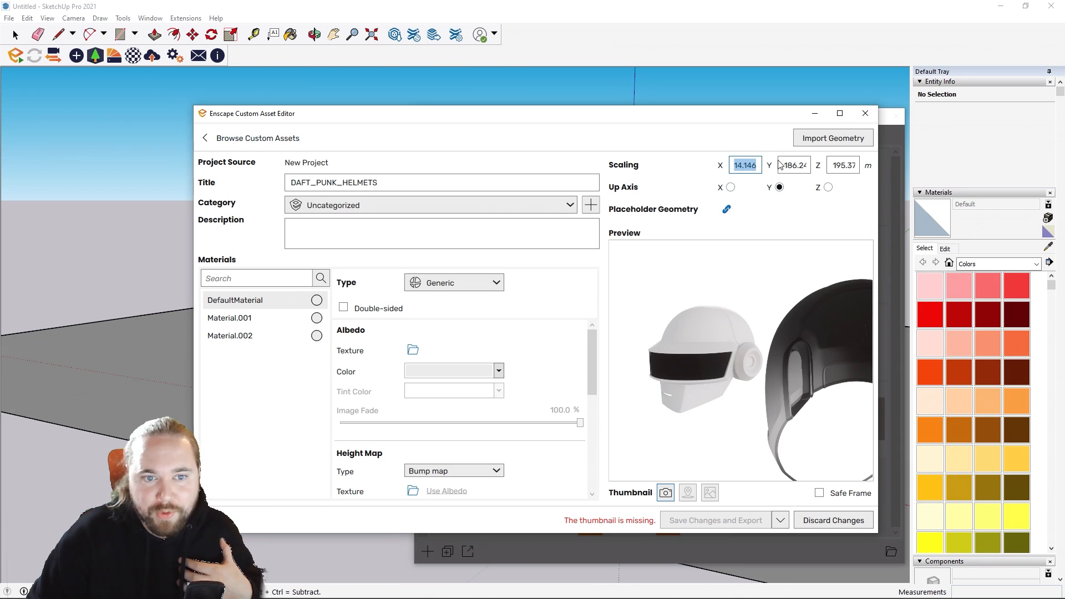
{"action": "left_click", "coordinate": [785, 165]}
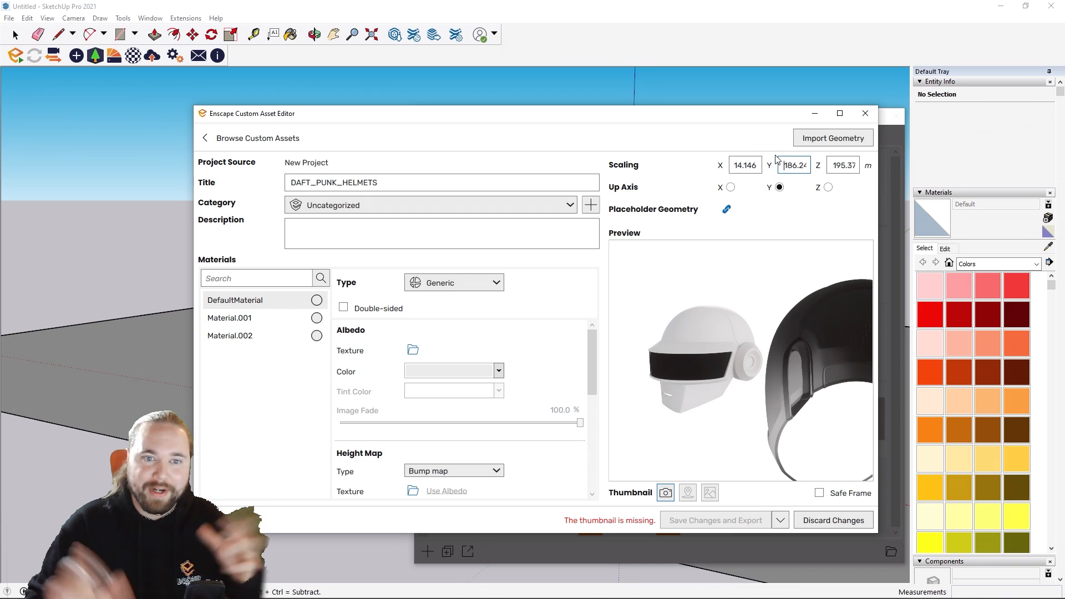
{"action": "left_click_drag", "start_coordinate": [792, 165], "coordinate": [870, 162]}
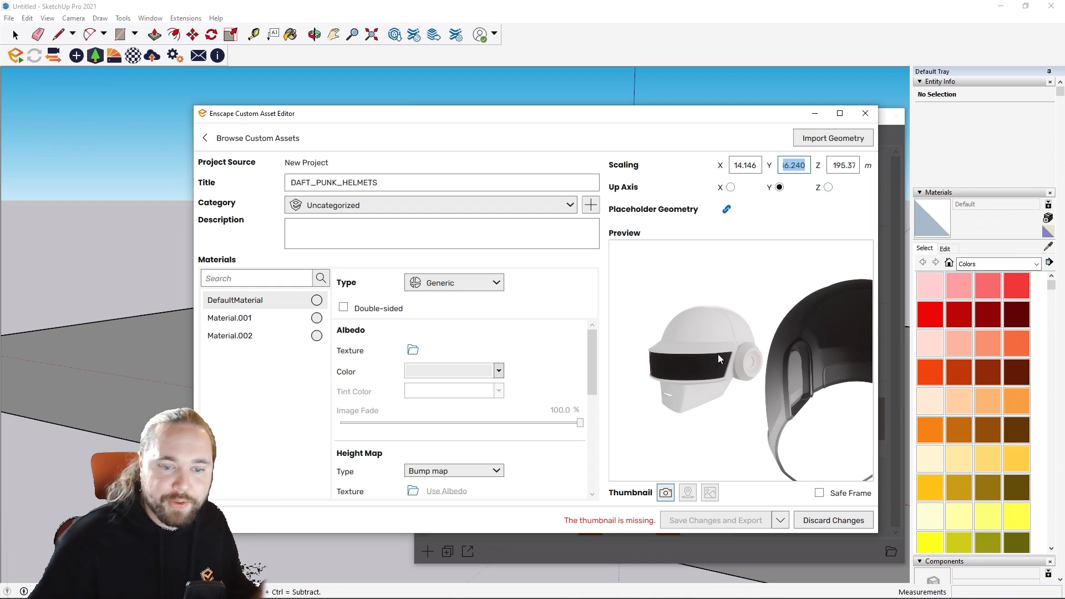
{"action": "right_click_drag", "start_coordinate": [734, 425], "coordinate": [627, 422]}
{"action": "right_click_drag", "start_coordinate": [768, 390], "coordinate": [783, 388]}
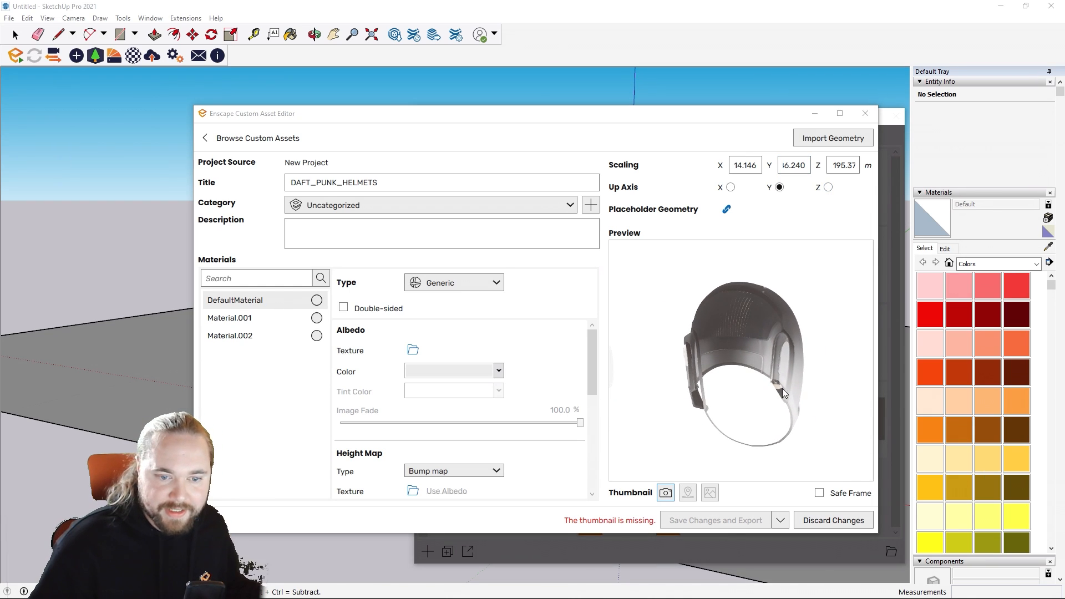
{"action": "mouse_move", "coordinate": [793, 345]}
{"action": "middle_mouse_down"}
{"action": "mouse_move", "coordinate": [819, 343]}
{"action": "mouse_move", "coordinate": [793, 346]}
{"action": "middle_mouse_up"}
{"action": "mouse_move", "coordinate": [793, 345]}
{"action": "right_mouse_down"}
{"action": "mouse_move", "coordinate": [716, 349]}
{"action": "mouse_move", "coordinate": [832, 327]}
{"action": "mouse_move", "coordinate": [804, 333]}
{"action": "right_mouse_up"}
Step: Close the Custom Asset Editor discarding the unsaved helmet asset, and close the Enscape Asset Library
{"action": "left_click", "coordinate": [867, 115]}
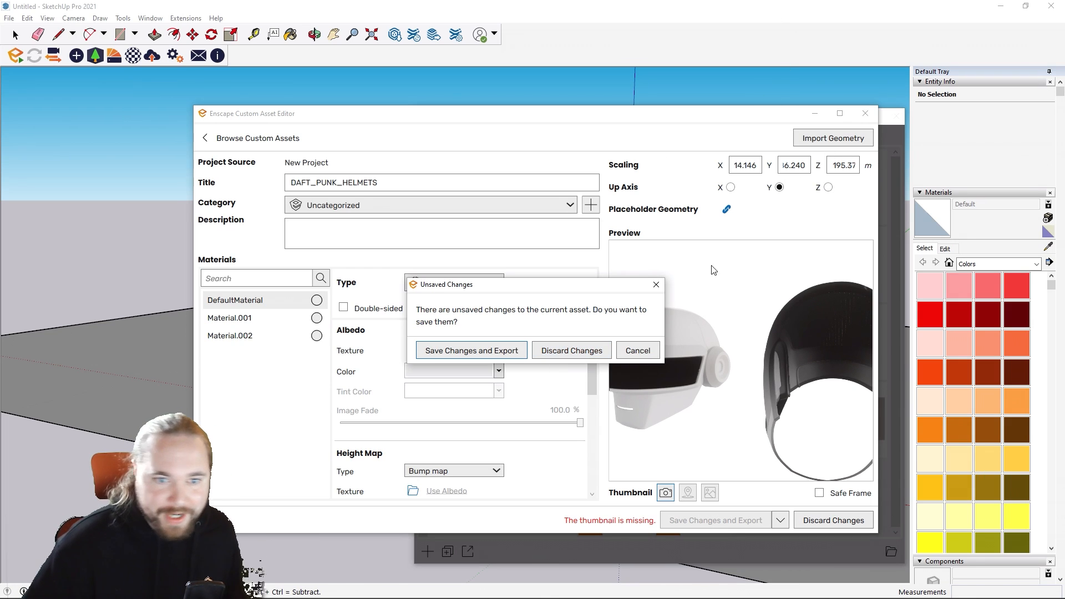
{"action": "left_click", "coordinate": [557, 353]}
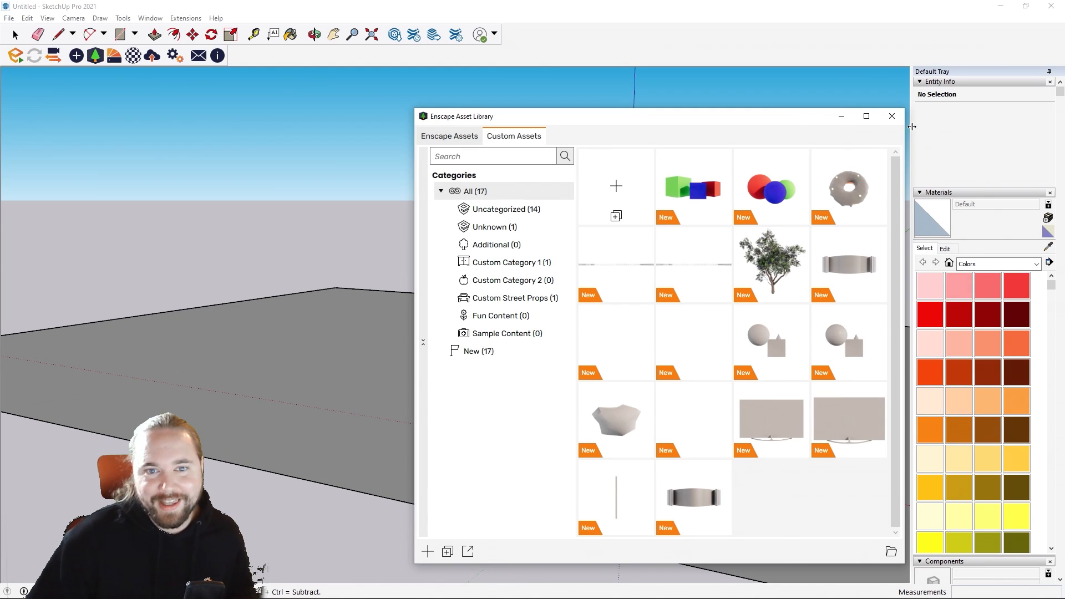
{"action": "left_click", "coordinate": [891, 117]}
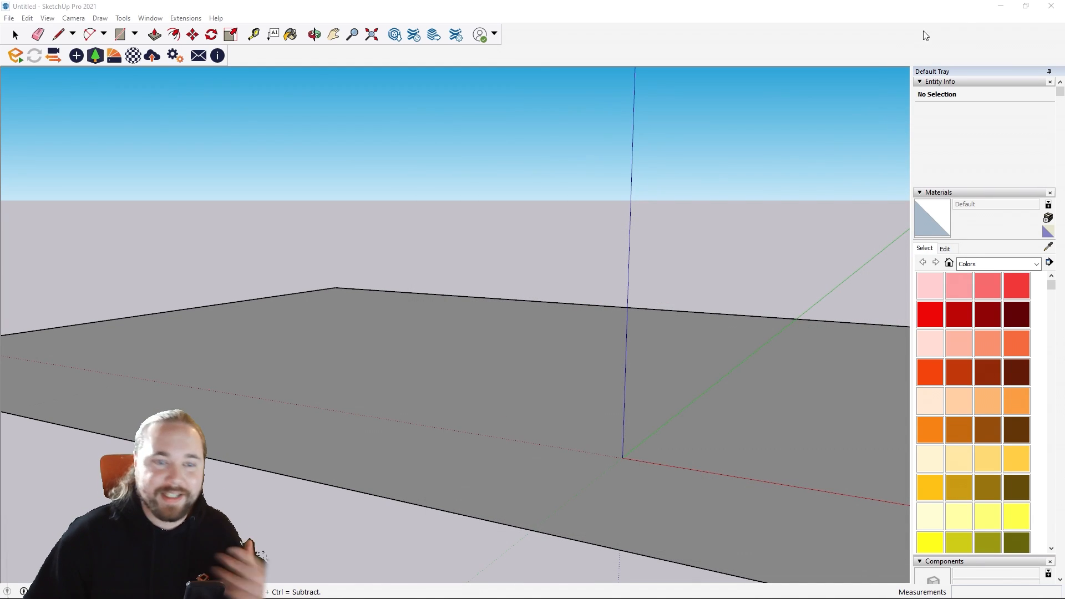
Step: Switch to Chrome and open the download page of blender.org in a new tab
{"action": "mouse_move", "coordinate": [463, 590]}
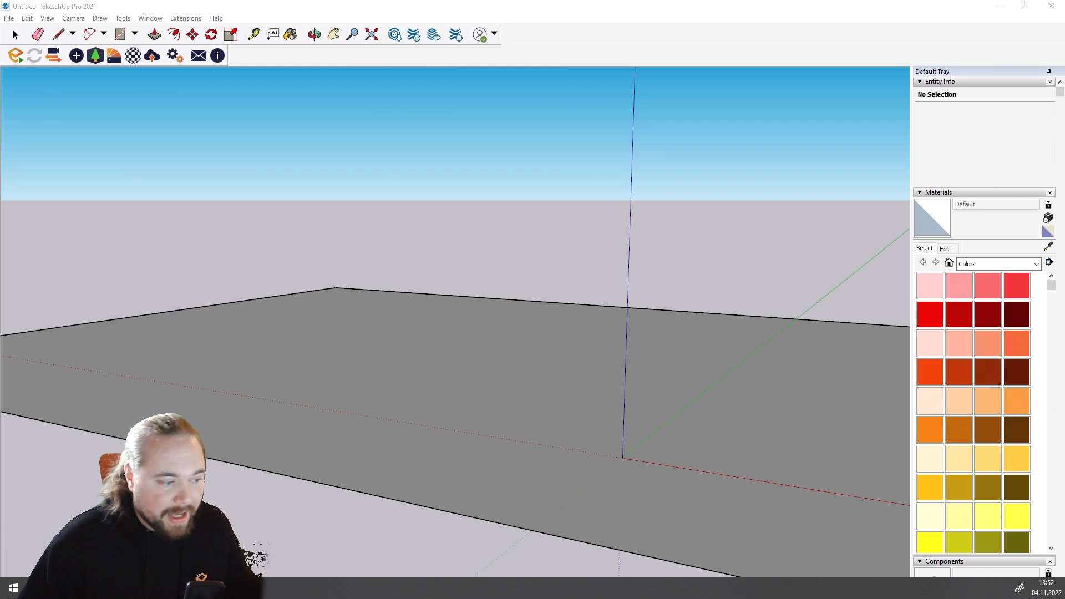
{"action": "mouse_move", "coordinate": [68, 588]}
{"action": "left_click", "coordinate": [67, 536]}
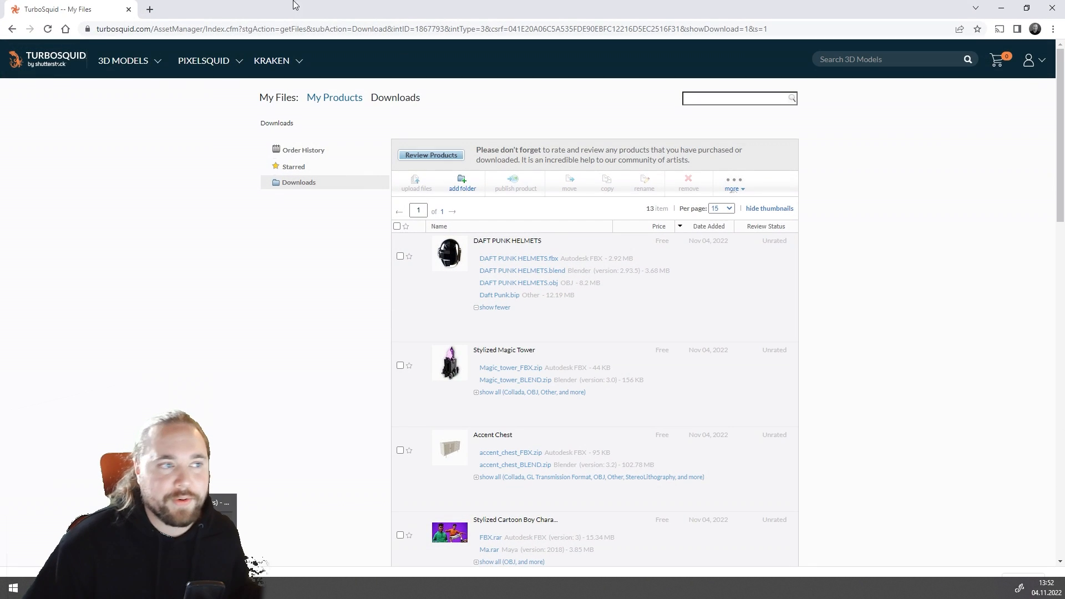
{"action": "left_click", "coordinate": [149, 10]}
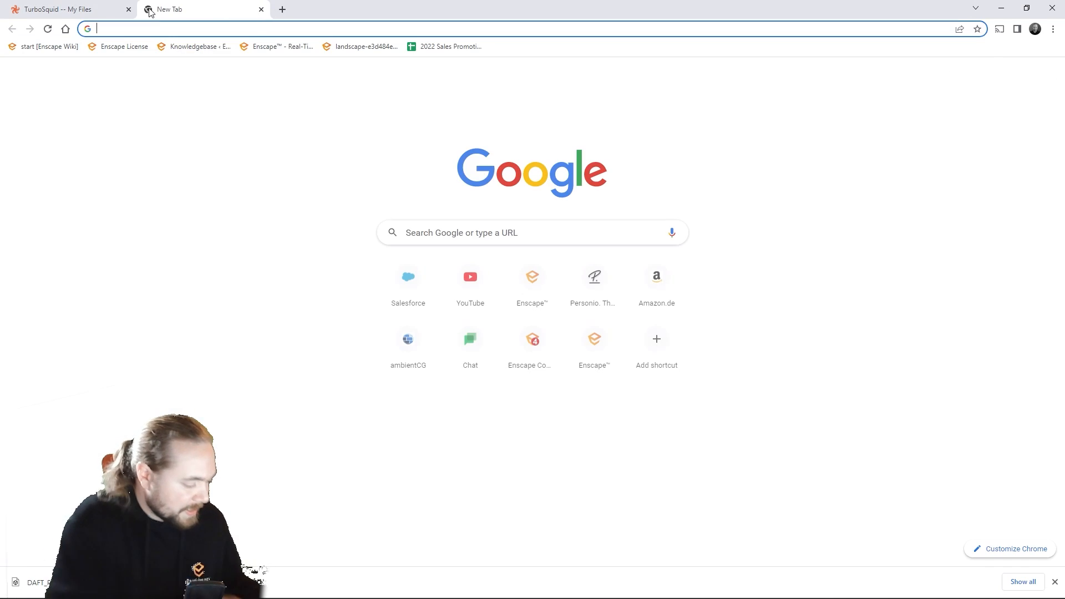
{"action": "type", "text": "blender.org"}
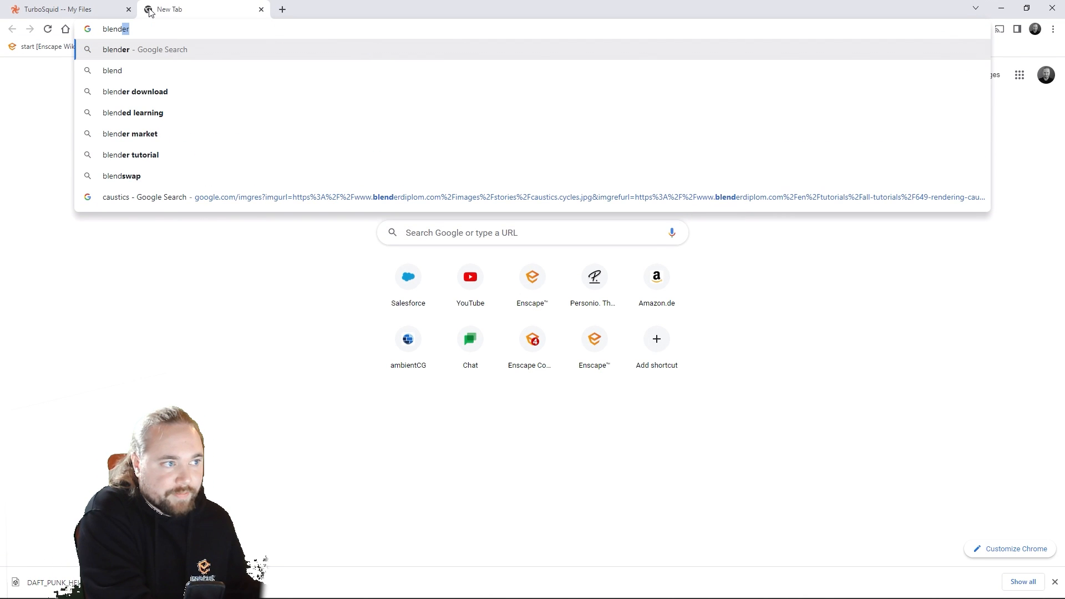
{"action": "key", "text": "Return"}
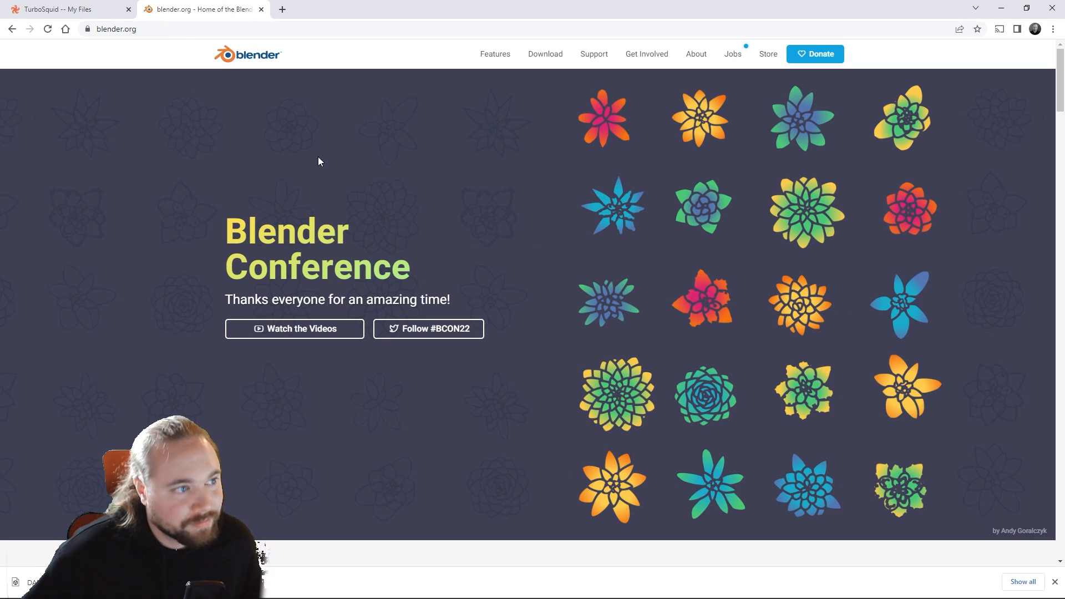
{"action": "left_click", "coordinate": [535, 55]}
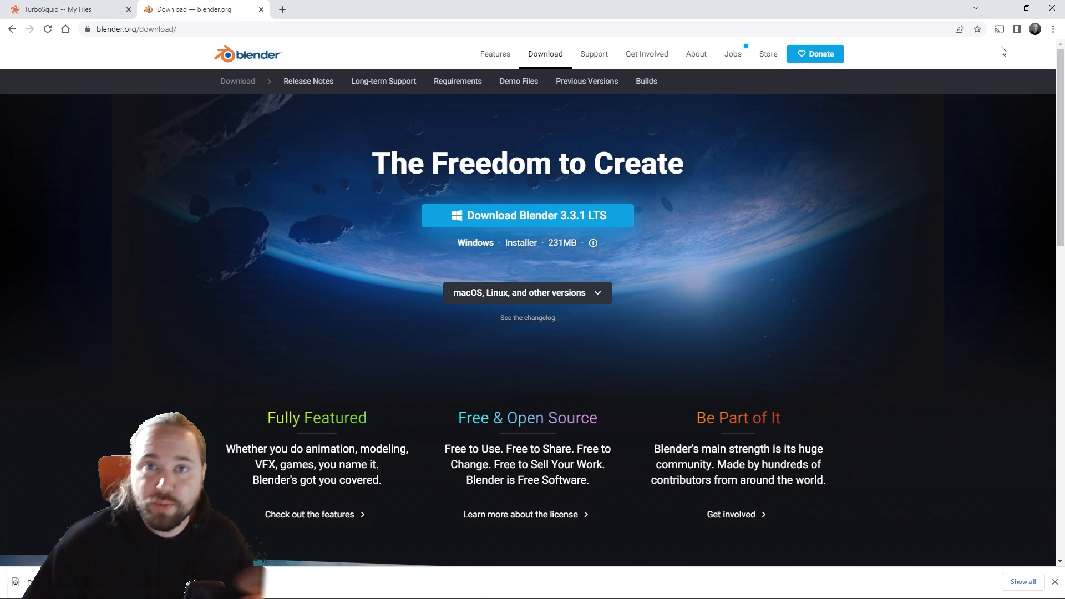
Step: Launch Blender and delete the default cube from the new scene
{"action": "left_click", "coordinate": [12, 588]}
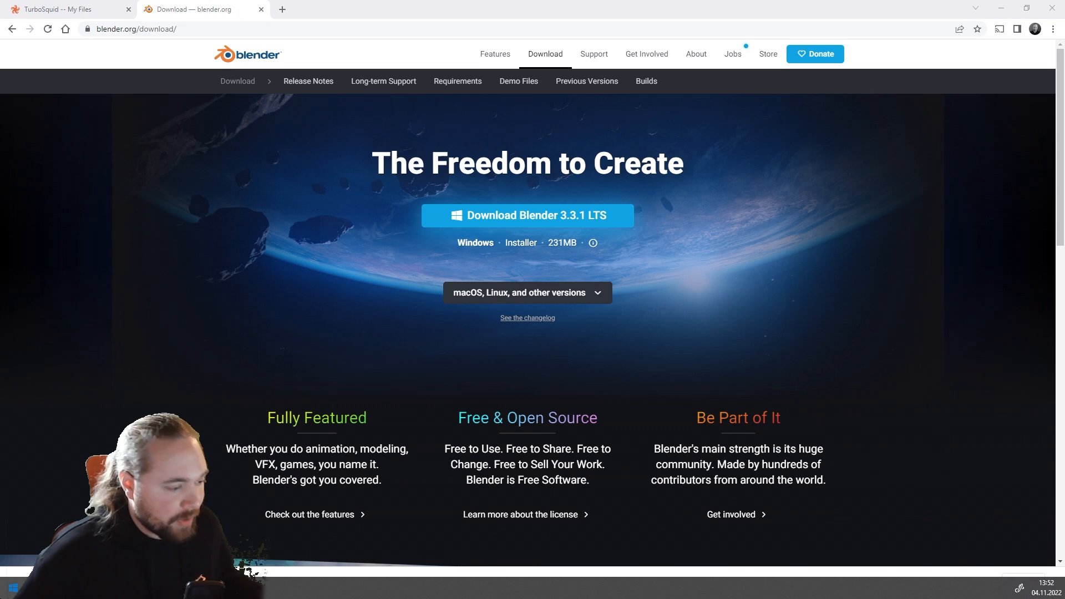
{"action": "type", "text": "blender"}
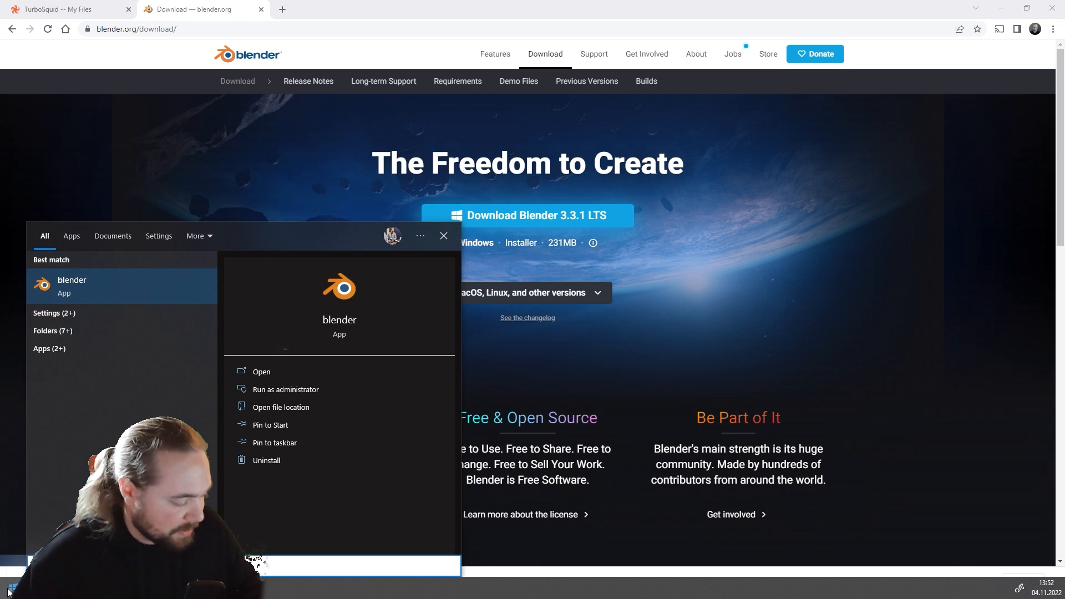
{"action": "key", "text": "Return"}
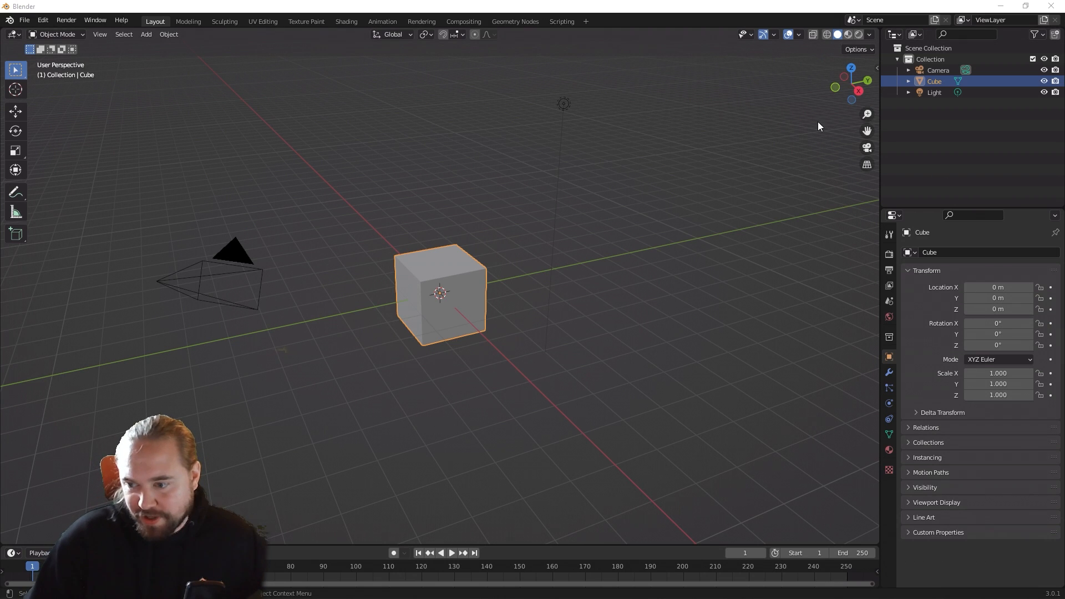
{"action": "left_click", "coordinate": [639, 404]}
{"action": "left_click", "coordinate": [441, 286]}
{"action": "key", "text": "Delete"}
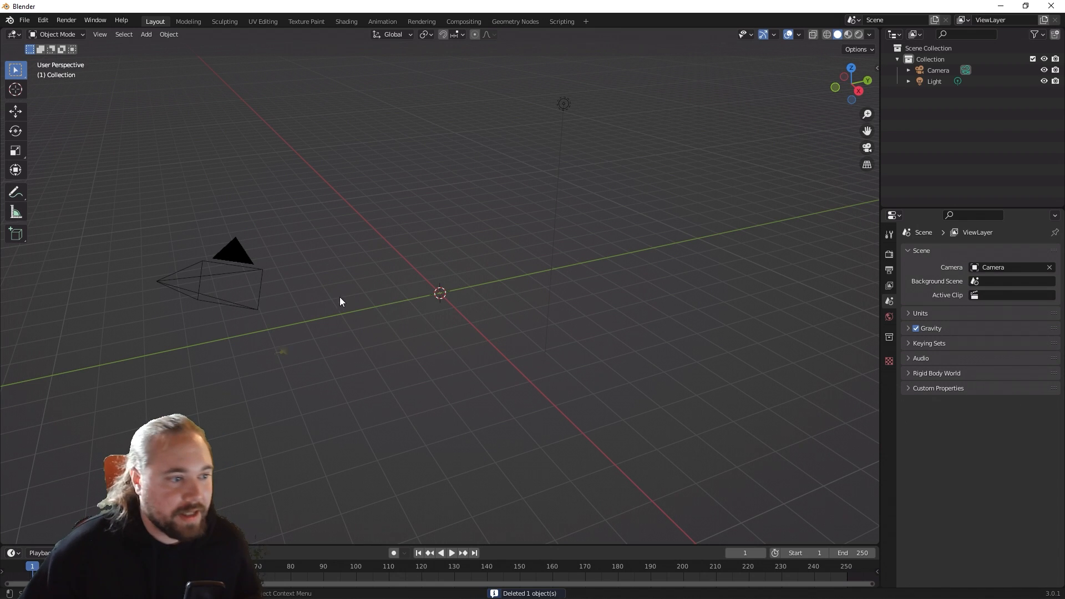
Step: Import DAFT_PUNK_HELMETS.fbx from the Downloads folder into the scene as an FBX file
{"action": "left_click", "coordinate": [26, 21]}
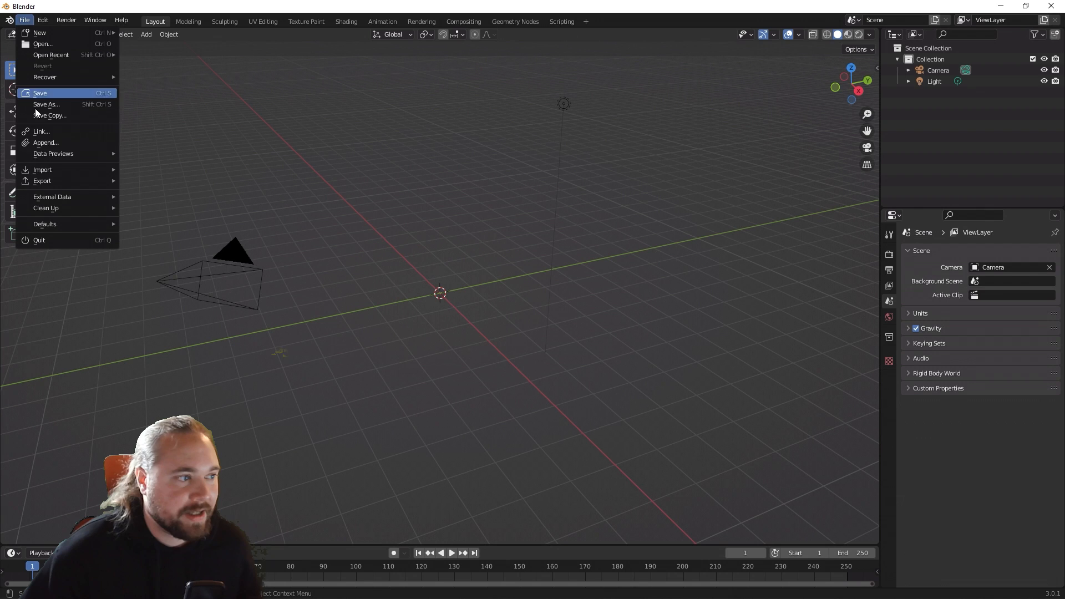
{"action": "mouse_move", "coordinate": [71, 169]}
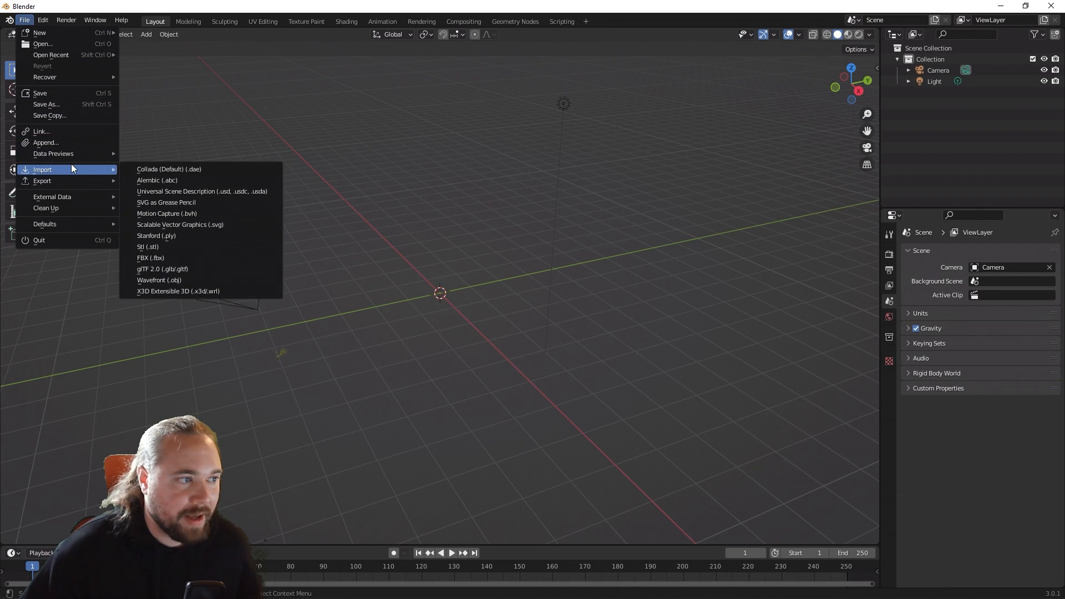
{"action": "left_click", "coordinate": [194, 258]}
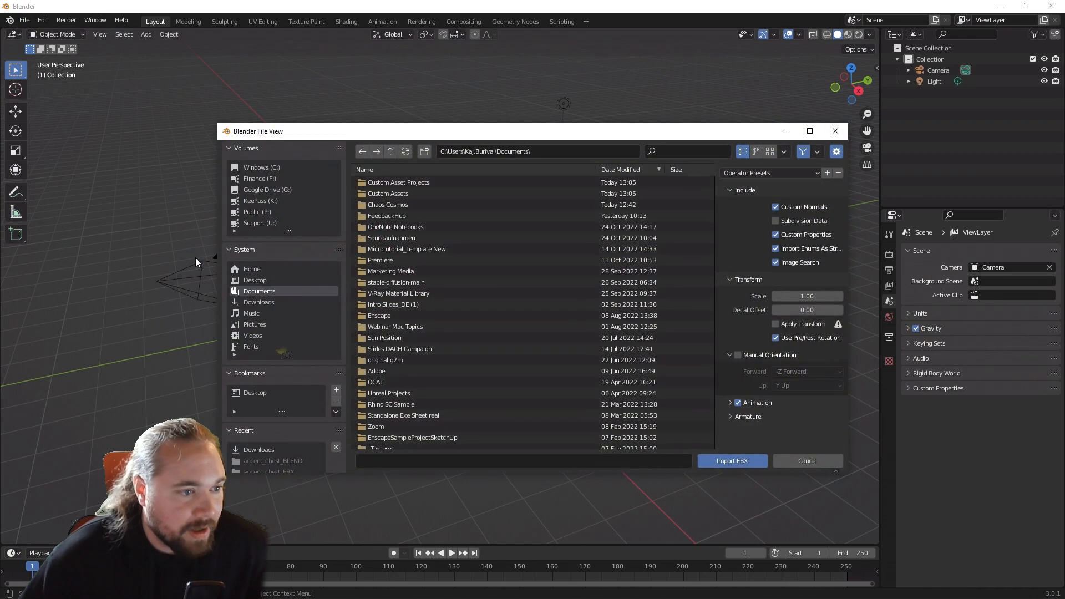
{"action": "left_click", "coordinate": [260, 305]}
{"action": "double_click", "coordinate": [415, 282]}
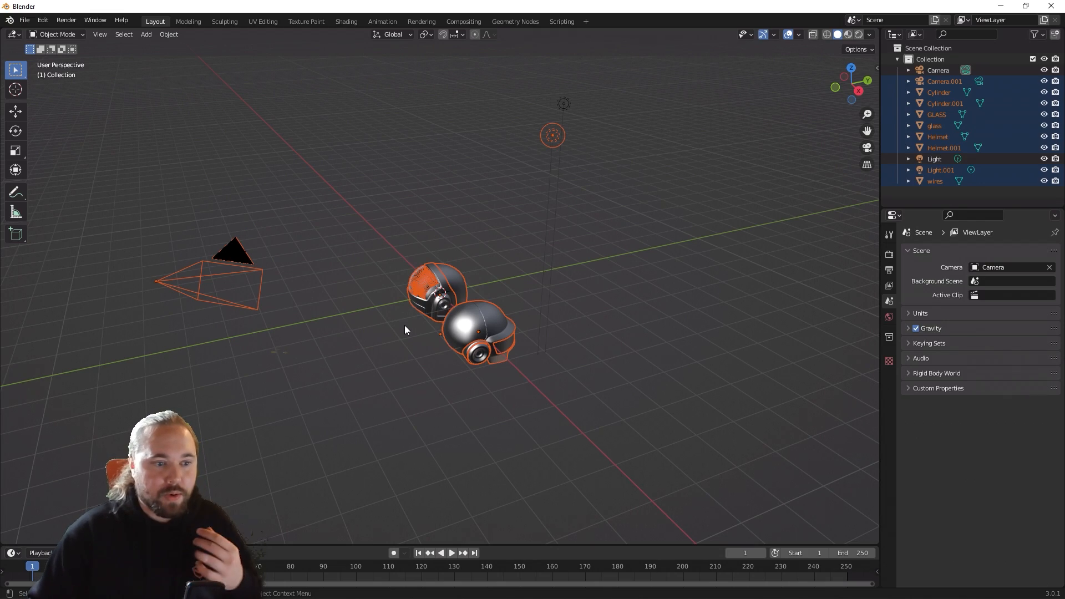
Step: Examine the two imported helmets up close from the front and side, including the GLASS visor object
{"action": "middle_click_drag", "start_coordinate": [461, 304], "coordinate": [304, 270]}
{"action": "left_click", "coordinate": [474, 199]}
{"action": "middle_click_drag", "start_coordinate": [474, 199], "coordinate": [409, 247]}
{"action": "scroll", "coordinate": [316, 189], "scroll_direction": "up", "scroll_amount": 7}
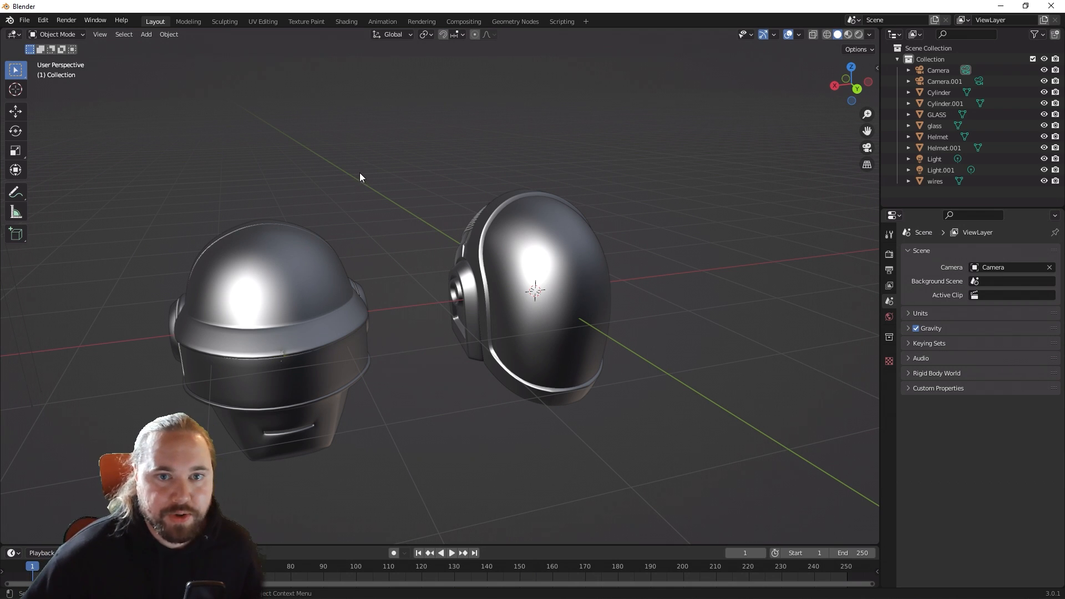
{"action": "middle_click_drag", "start_coordinate": [527, 278], "coordinate": [444, 248]}
{"action": "left_click", "coordinate": [538, 289]}
{"action": "left_click", "coordinate": [614, 338]}
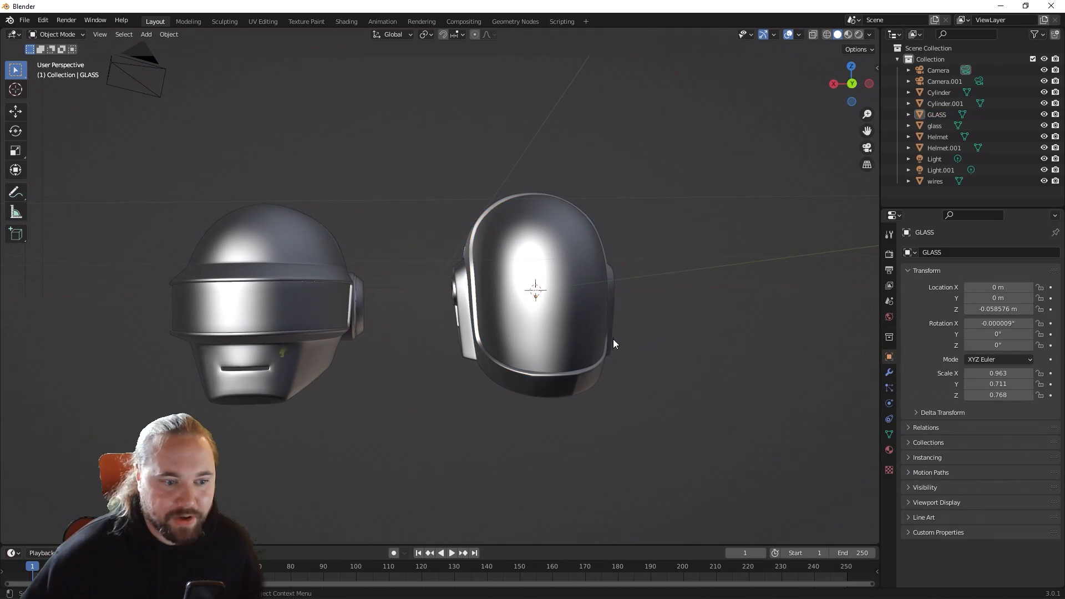
{"action": "middle_click_drag", "start_coordinate": [614, 338], "coordinate": [713, 133]}
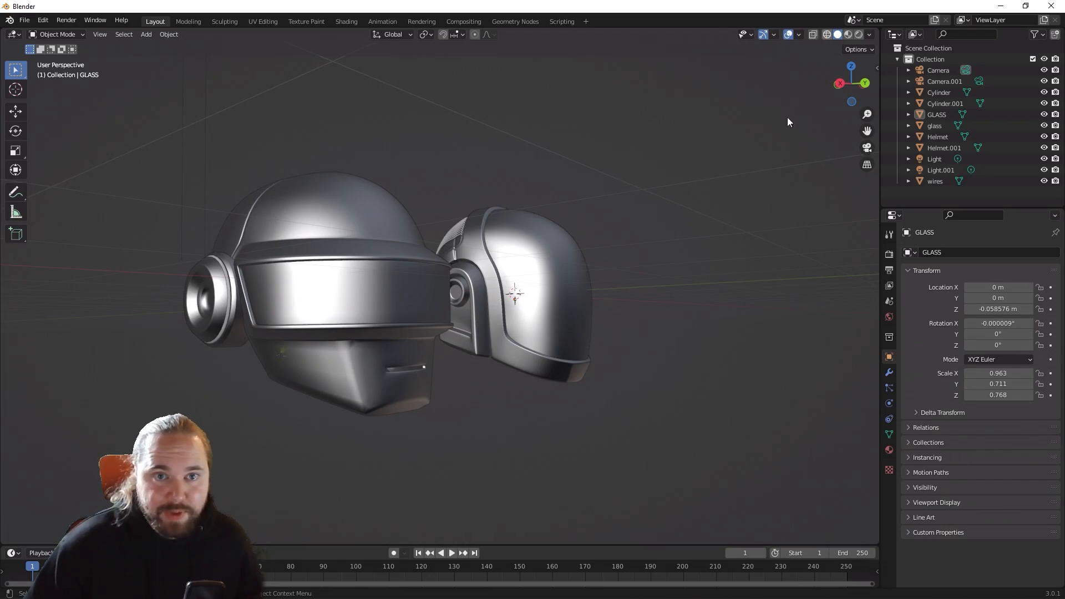
Step: Inspect the mesh density of both helmets in wireframe shading and return the viewport to solid shading
{"action": "left_click", "coordinate": [827, 35]}
{"action": "middle_click_drag", "start_coordinate": [607, 181], "coordinate": [374, 183]}
{"action": "scroll", "coordinate": [366, 172], "scroll_direction": "up", "scroll_amount": 5}
{"action": "middle_click_drag", "start_coordinate": [607, 215], "coordinate": [627, 117]}
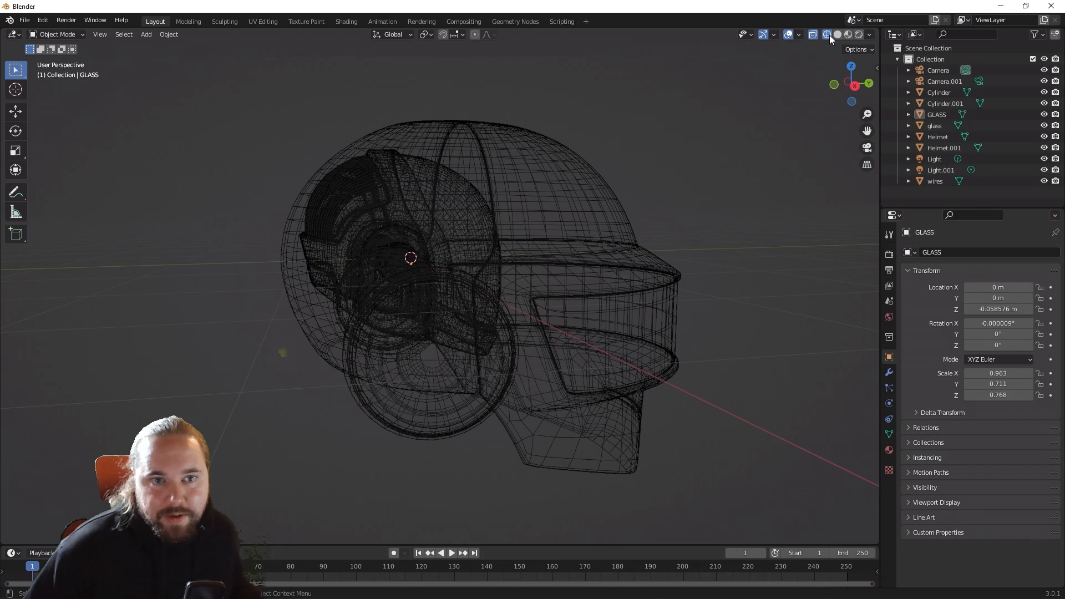
{"action": "mouse_move", "coordinate": [804, 77]}
{"action": "middle_mouse_down"}
{"action": "mouse_move", "coordinate": [767, 135]}
{"action": "mouse_move", "coordinate": [771, 102]}
{"action": "middle_mouse_up"}
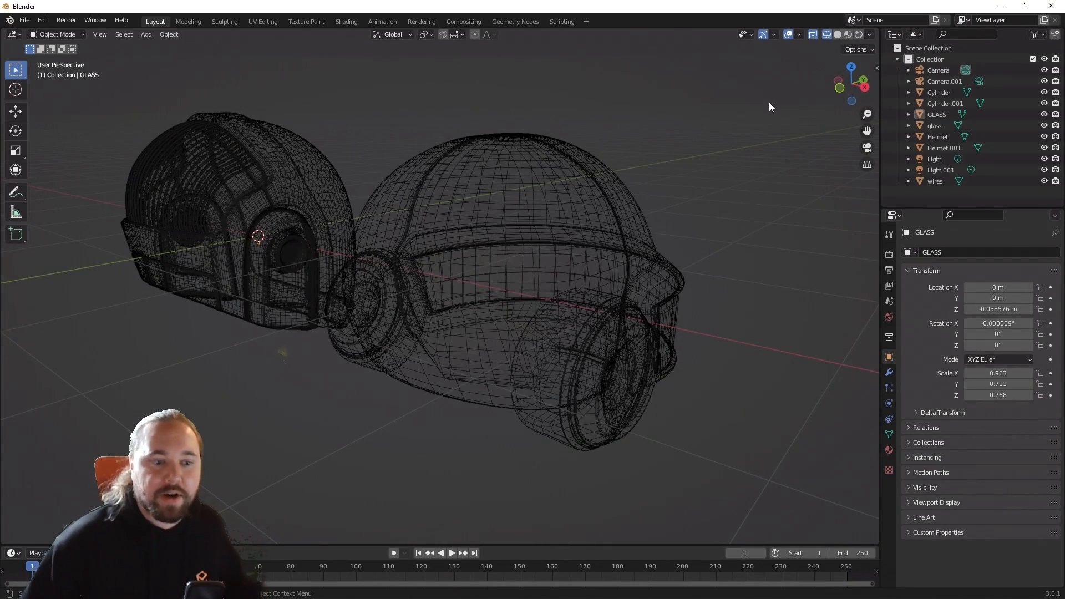
{"action": "left_click", "coordinate": [838, 34]}
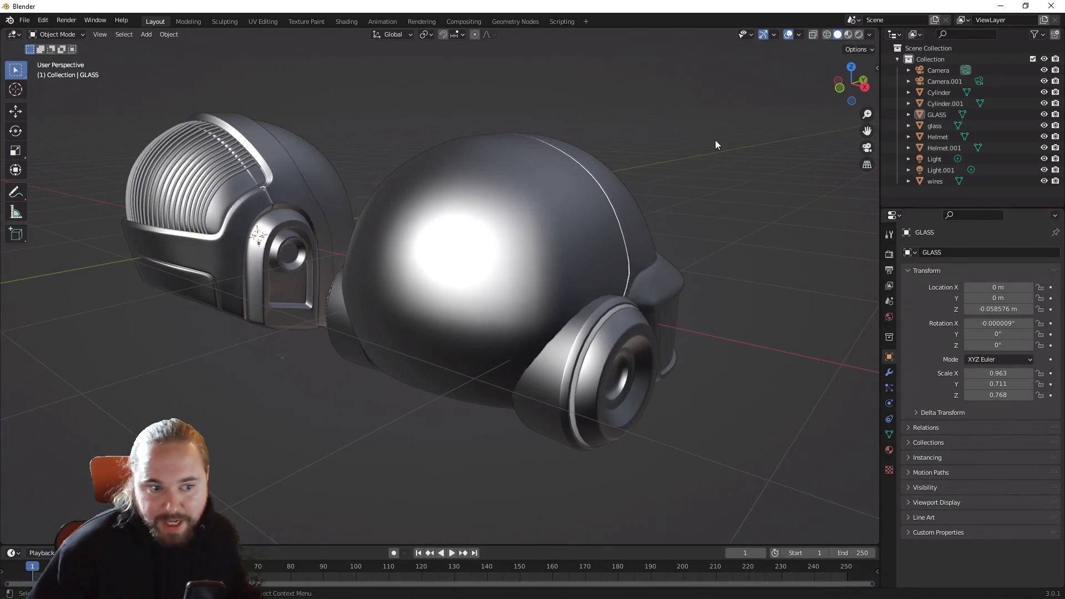
{"action": "mouse_move", "coordinate": [715, 140]}
{"action": "middle_mouse_down"}
{"action": "mouse_move", "coordinate": [540, 135]}
{"action": "mouse_move", "coordinate": [504, 162]}
{"action": "mouse_move", "coordinate": [512, 148]}
{"action": "middle_mouse_up"}
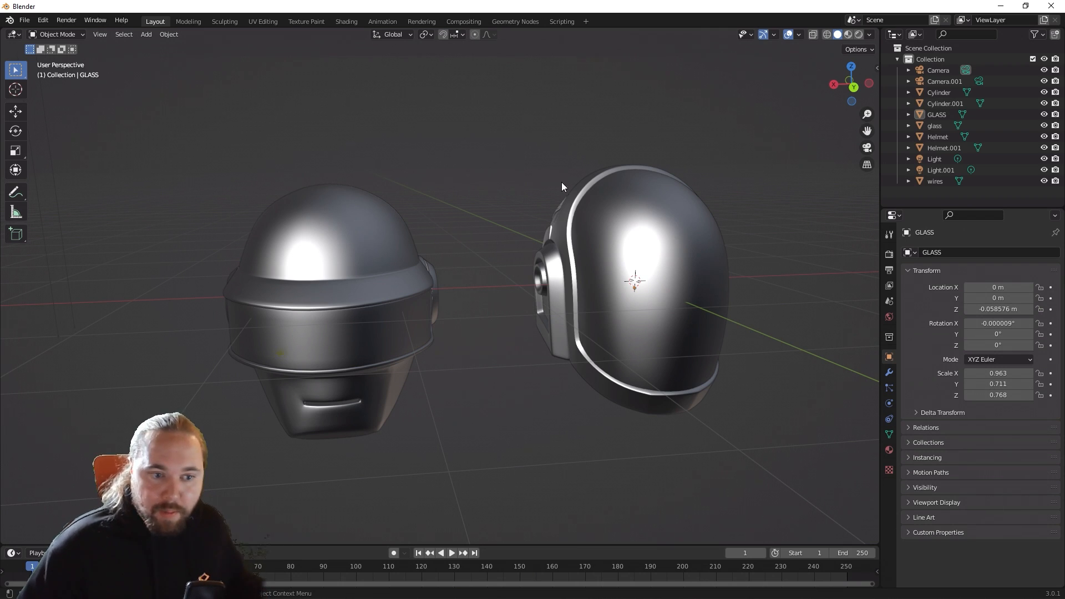
Step: Inspect the polygon faces of the GLASS visor in Edit Mode with one face selected, and return to Object Mode
{"action": "left_click", "coordinate": [693, 235]}
{"action": "key", "text": "Tab"}
{"action": "scroll", "coordinate": [695, 257], "scroll_direction": "up", "scroll_amount": 4}
{"action": "middle_click_drag", "start_coordinate": [694, 257], "coordinate": [357, 246], "text": "shift"}
{"action": "key", "text": "3"}
{"action": "left_click", "coordinate": [492, 348]}
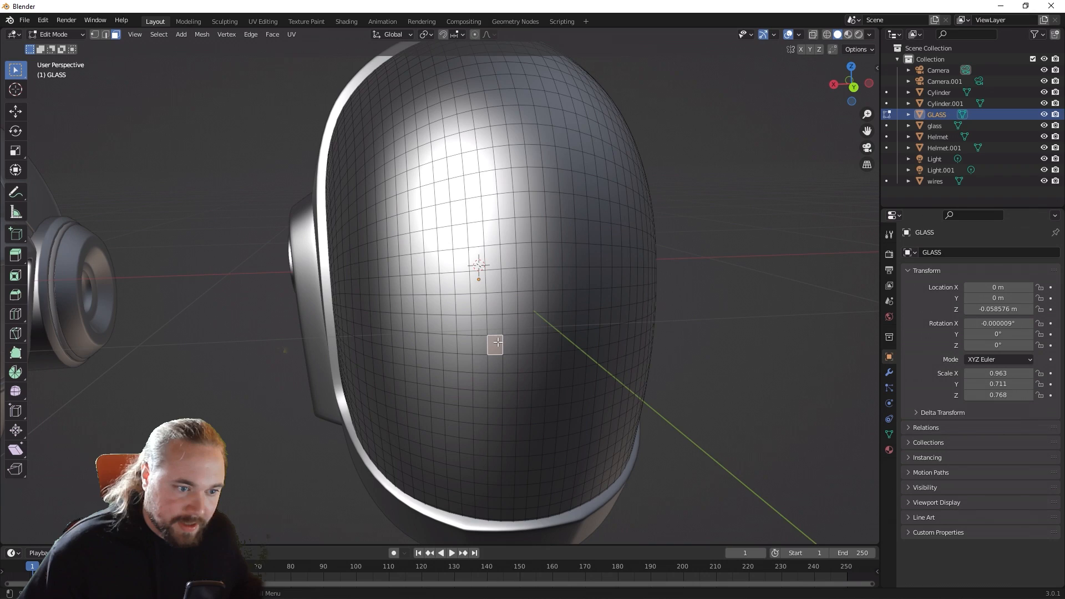
{"action": "middle_click_drag", "start_coordinate": [618, 388], "coordinate": [577, 221]}
{"action": "scroll", "coordinate": [579, 221], "scroll_direction": "up", "scroll_amount": 6}
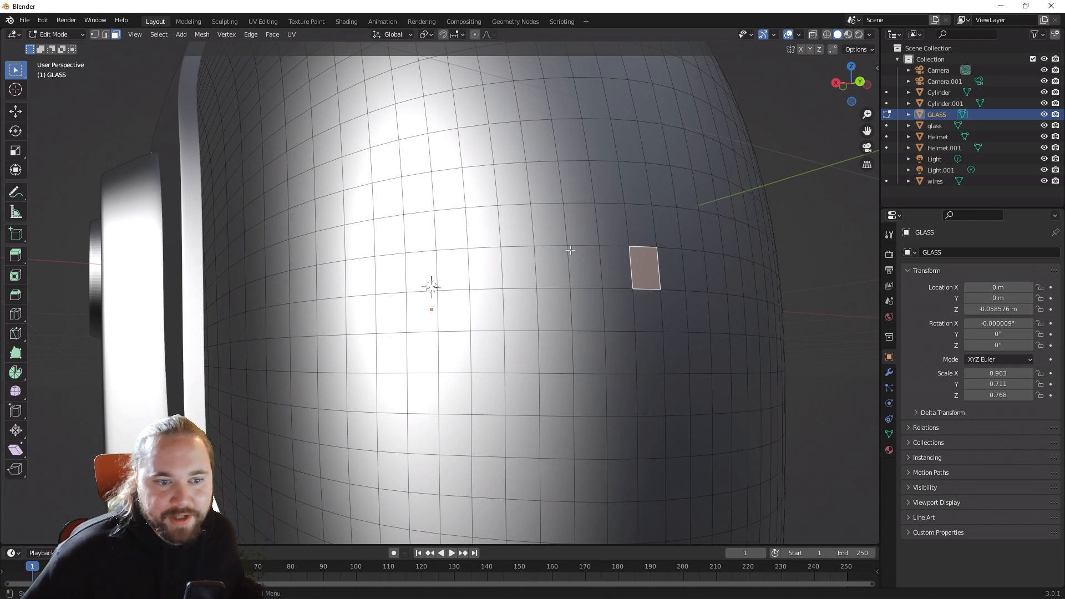
{"action": "scroll", "coordinate": [570, 250], "scroll_direction": "down", "scroll_amount": 6}
{"action": "key", "text": "Tab"}
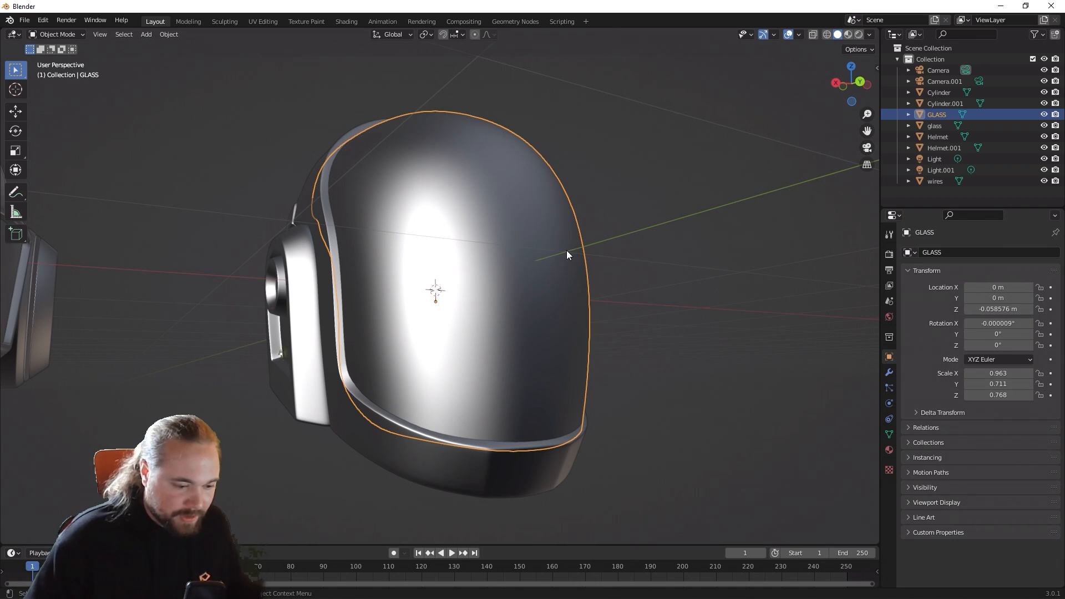
Step: Show both helmets in Material Preview shading and view them from the side
{"action": "left_click", "coordinate": [651, 338]}
{"action": "middle_click_drag", "start_coordinate": [652, 338], "coordinate": [717, 345]}
{"action": "scroll", "coordinate": [690, 344], "scroll_direction": "down", "scroll_amount": 4}
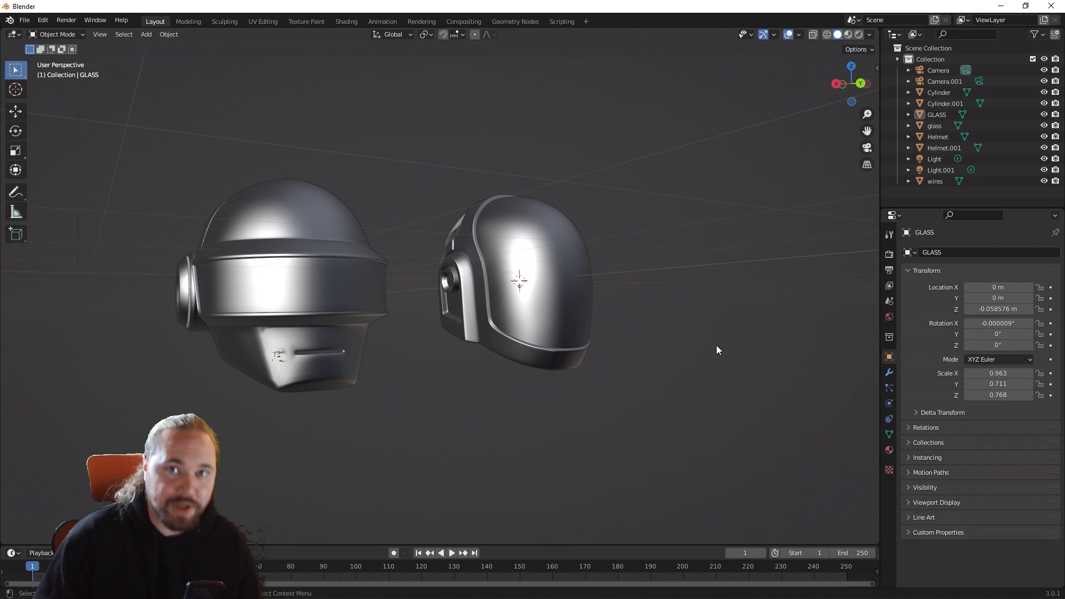
{"action": "left_click", "coordinate": [550, 298]}
{"action": "middle_click_drag", "start_coordinate": [614, 311], "coordinate": [569, 350]}
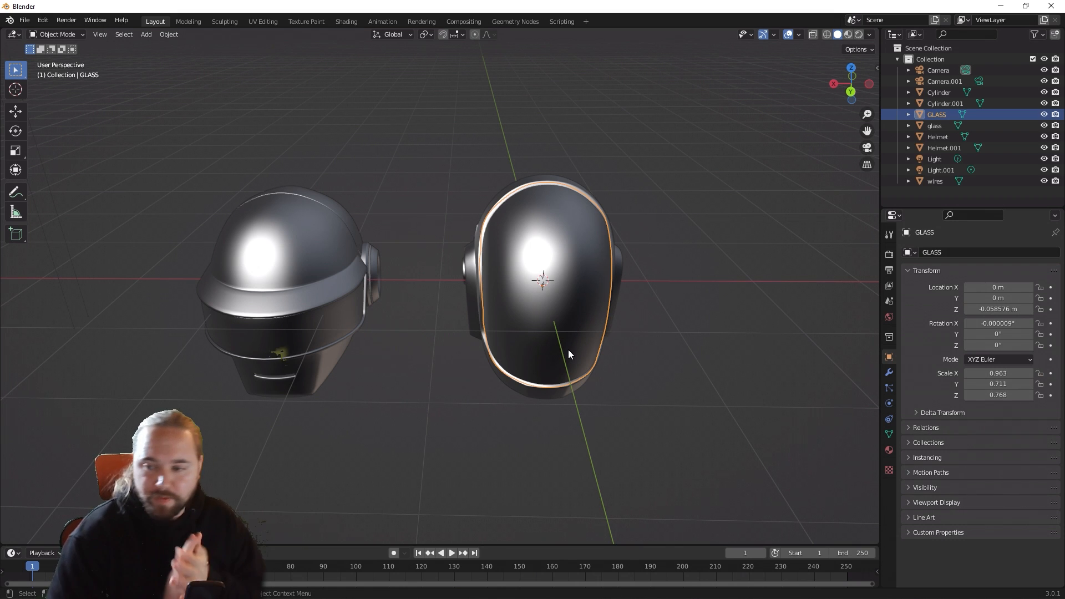
{"action": "middle_click_drag", "start_coordinate": [419, 491], "coordinate": [522, 367]}
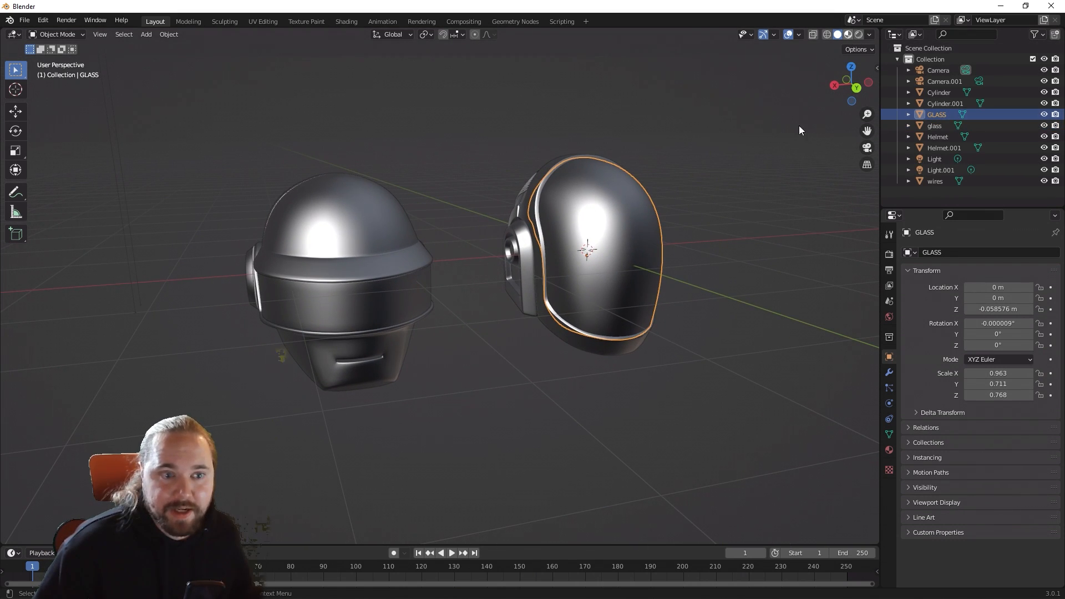
{"action": "left_click", "coordinate": [848, 34]}
{"action": "middle_click_drag", "start_coordinate": [656, 303], "coordinate": [719, 298]}
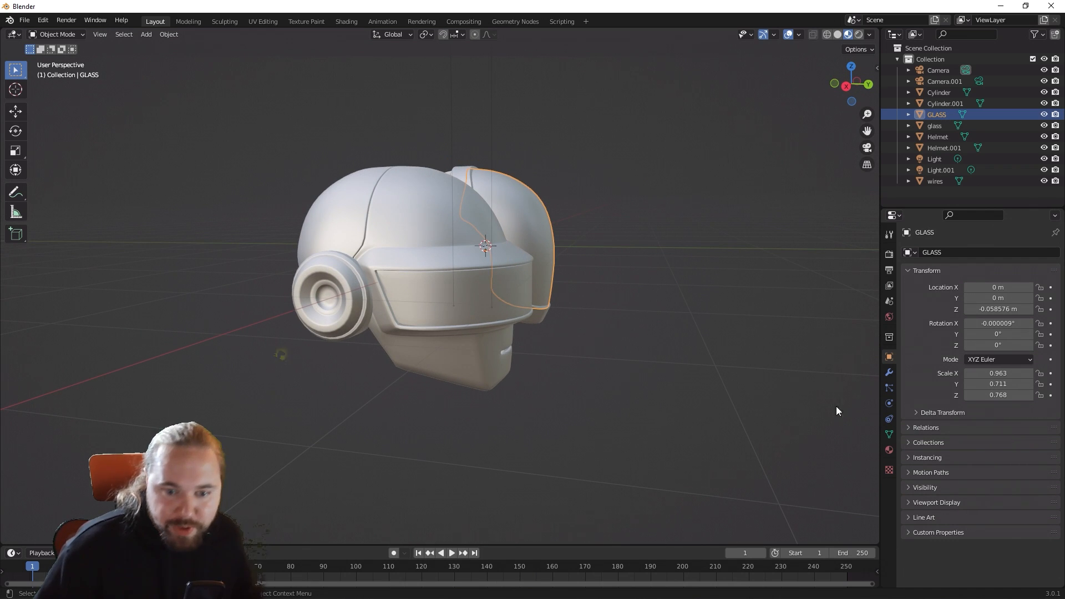
Step: Check which materials are assigned to the GLASS visor, the Helmet.001 shell and the wires object
{"action": "left_click", "coordinate": [889, 451]}
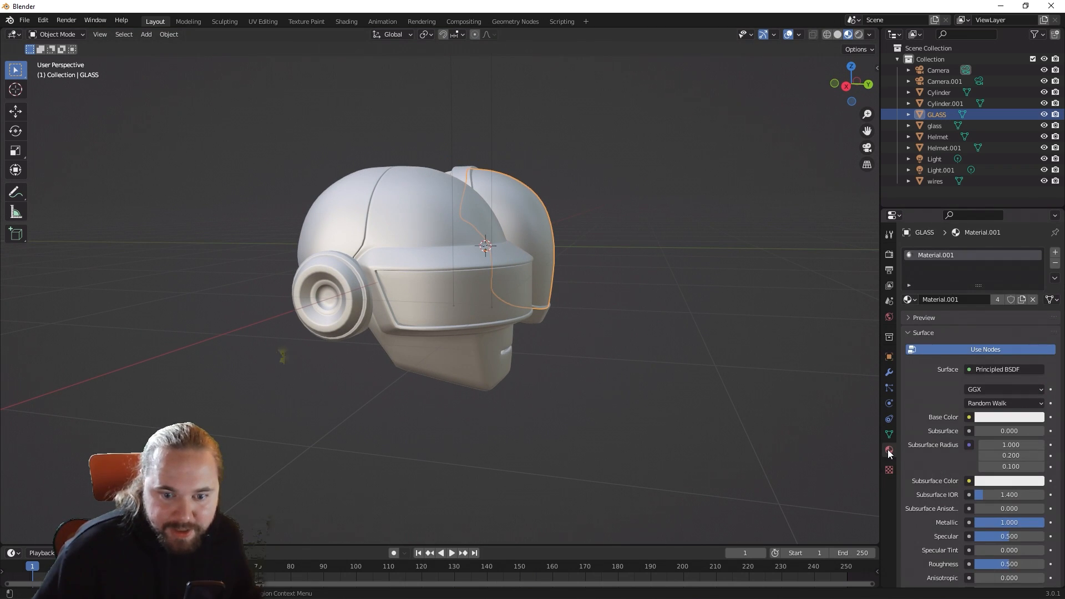
{"action": "middle_click_drag", "start_coordinate": [785, 425], "coordinate": [644, 354]}
{"action": "left_click", "coordinate": [584, 335]}
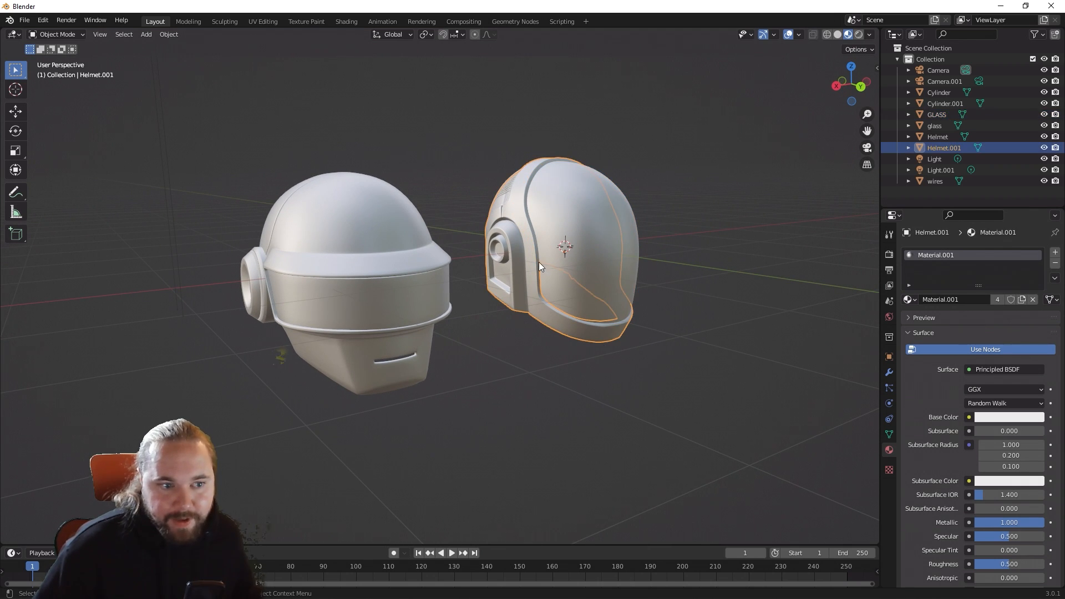
{"action": "middle_click_drag", "start_coordinate": [515, 249], "coordinate": [321, 187]}
{"action": "left_click", "coordinate": [319, 181]}
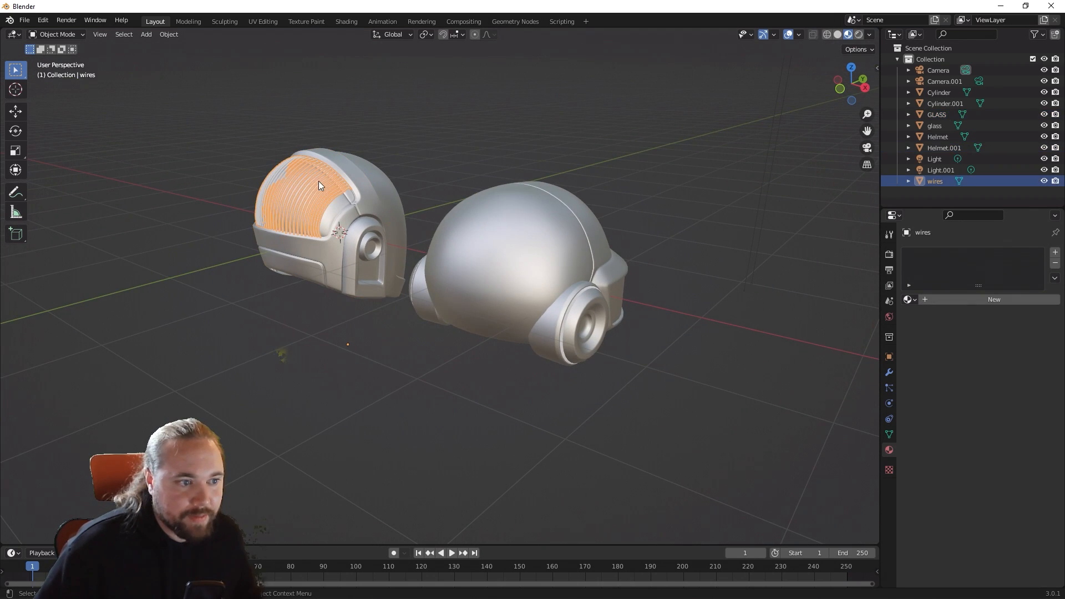
{"action": "middle_click_drag", "start_coordinate": [733, 203], "coordinate": [580, 200]}
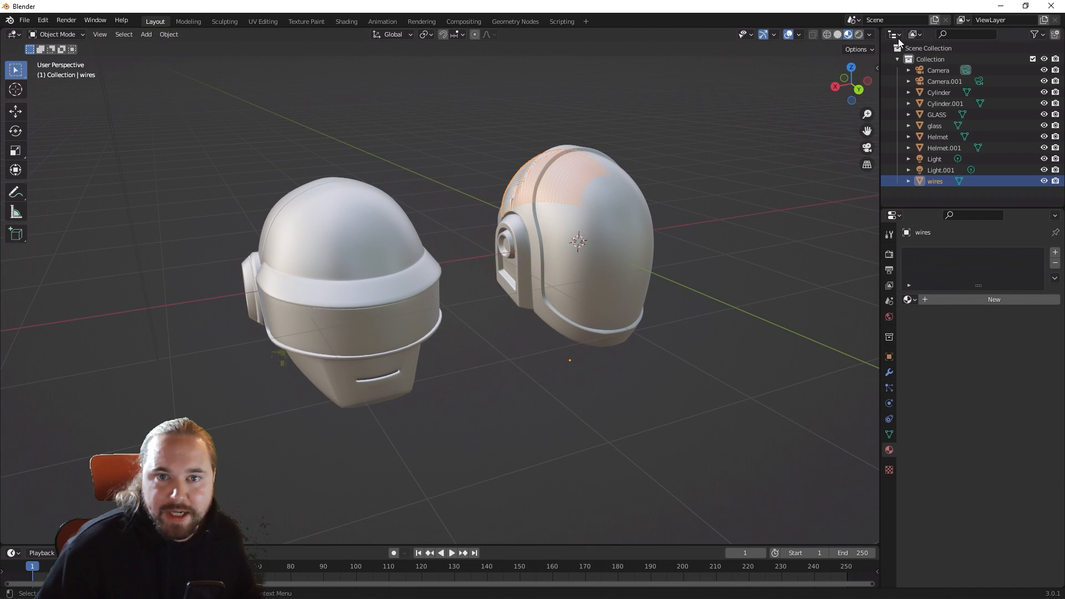
Step: Delete the Camera and Camera.001 objects from the scene
{"action": "left_click", "coordinate": [938, 71]}
{"action": "key", "text": "x"}
{"action": "left_click", "coordinate": [938, 71]}
{"action": "key", "text": "x"}
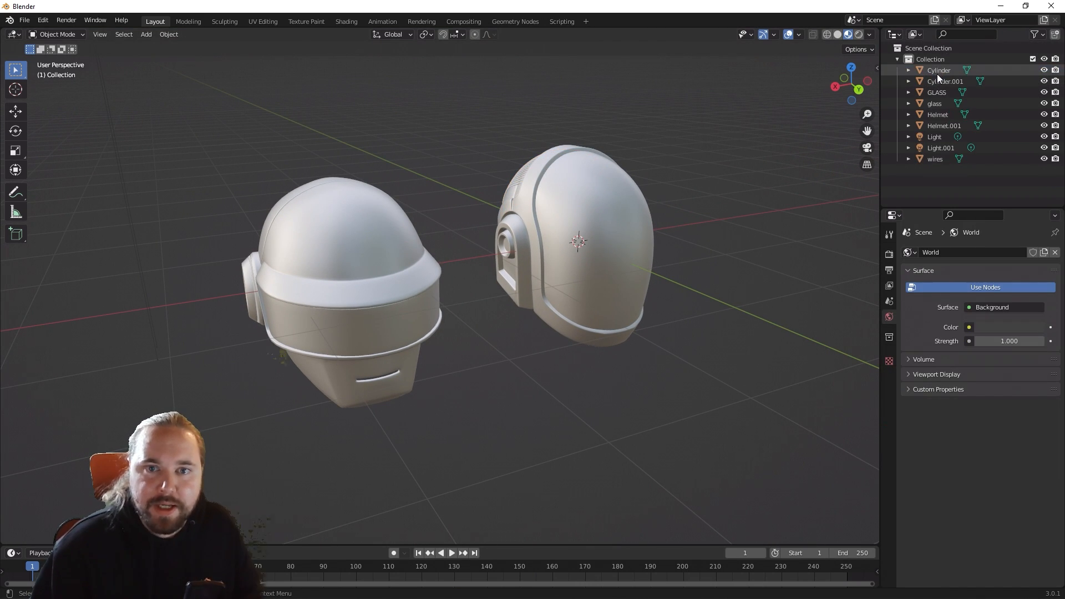
Step: Go through the remaining objects from Cylinder to wires and check which material each one uses
{"action": "left_click", "coordinate": [937, 71]}
{"action": "mouse_move", "coordinate": [685, 148]}
{"action": "middle_mouse_down"}
{"action": "mouse_move", "coordinate": [664, 202]}
{"action": "mouse_move", "coordinate": [561, 183]}
{"action": "mouse_move", "coordinate": [686, 145]}
{"action": "middle_mouse_up"}
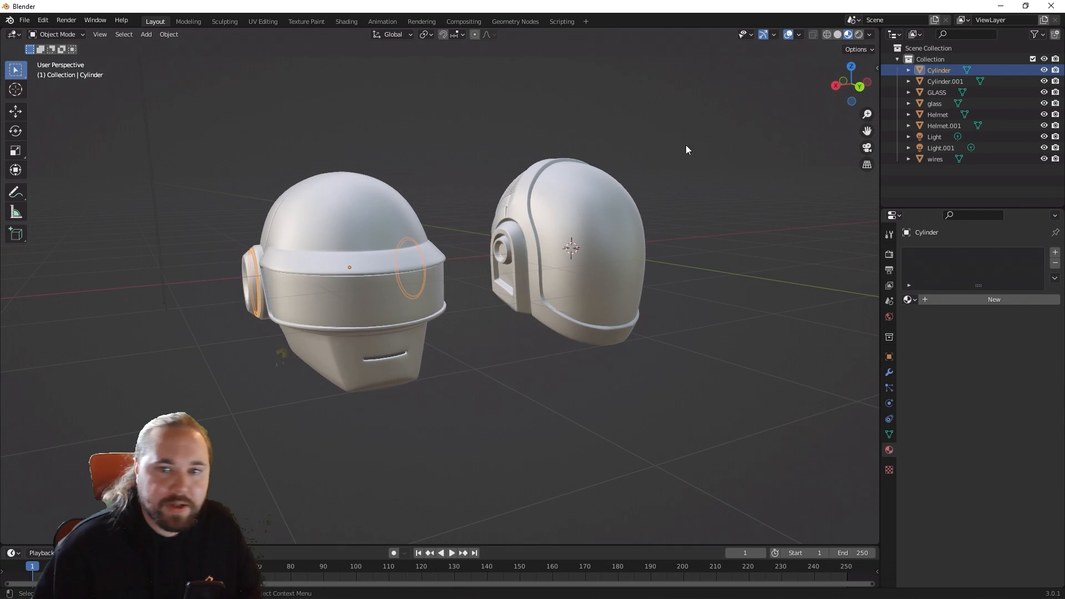
{"action": "left_click", "coordinate": [939, 83]}
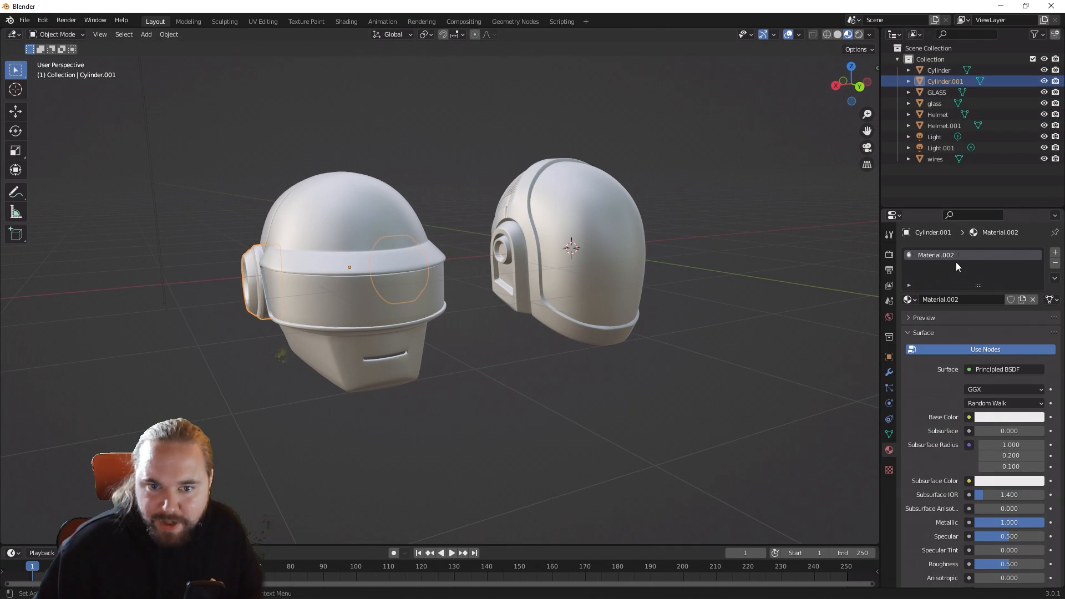
{"action": "left_click", "coordinate": [941, 91]}
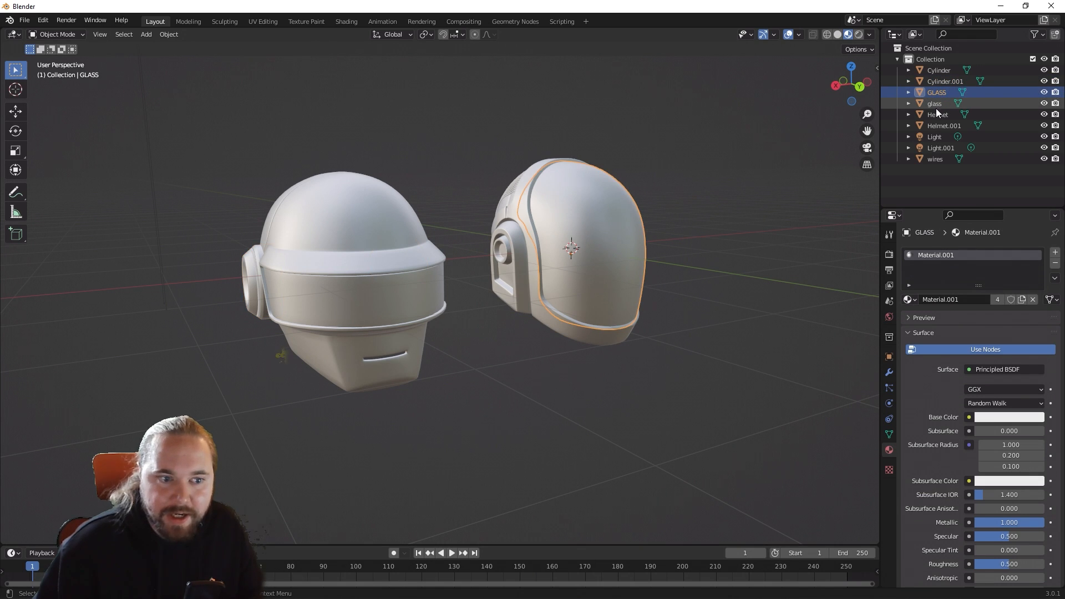
{"action": "left_click", "coordinate": [936, 107]}
{"action": "left_click", "coordinate": [937, 115]}
{"action": "left_click", "coordinate": [938, 123]}
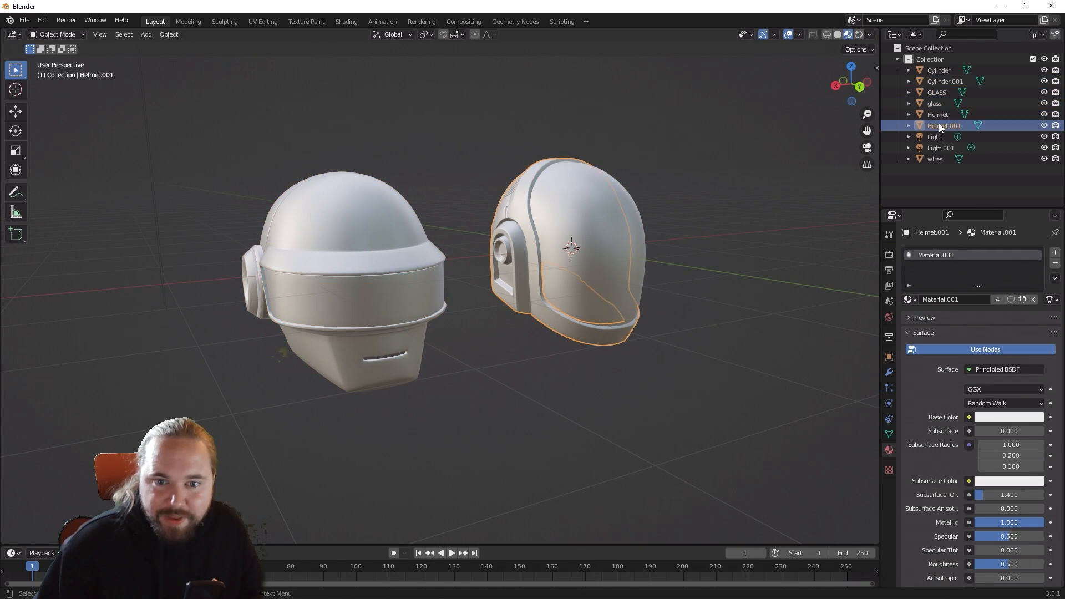
{"action": "left_click", "coordinate": [937, 137]}
{"action": "left_click", "coordinate": [935, 149]}
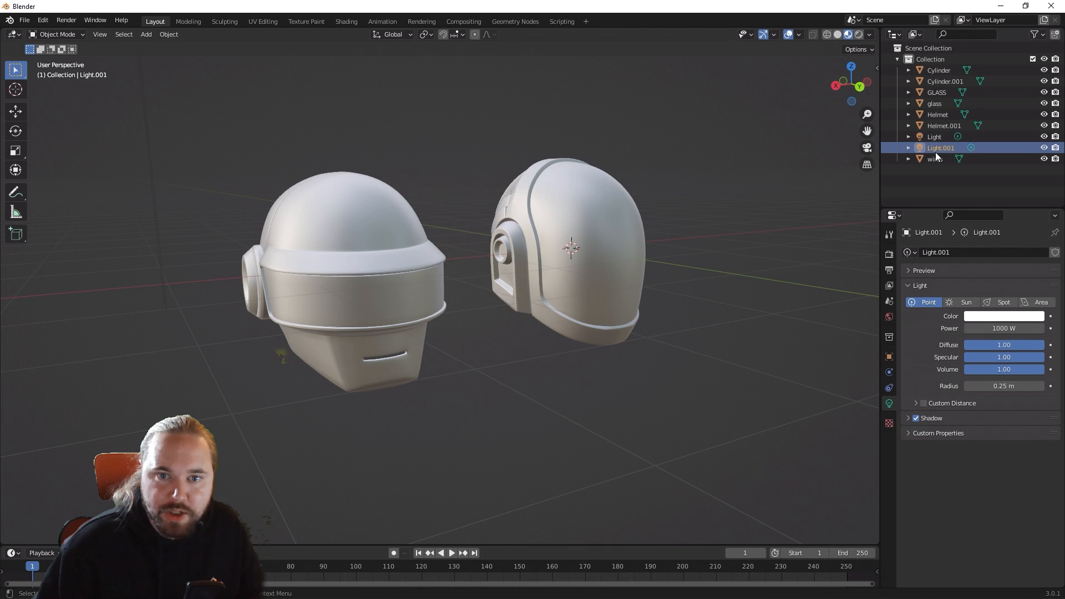
{"action": "left_click", "coordinate": [936, 157]}
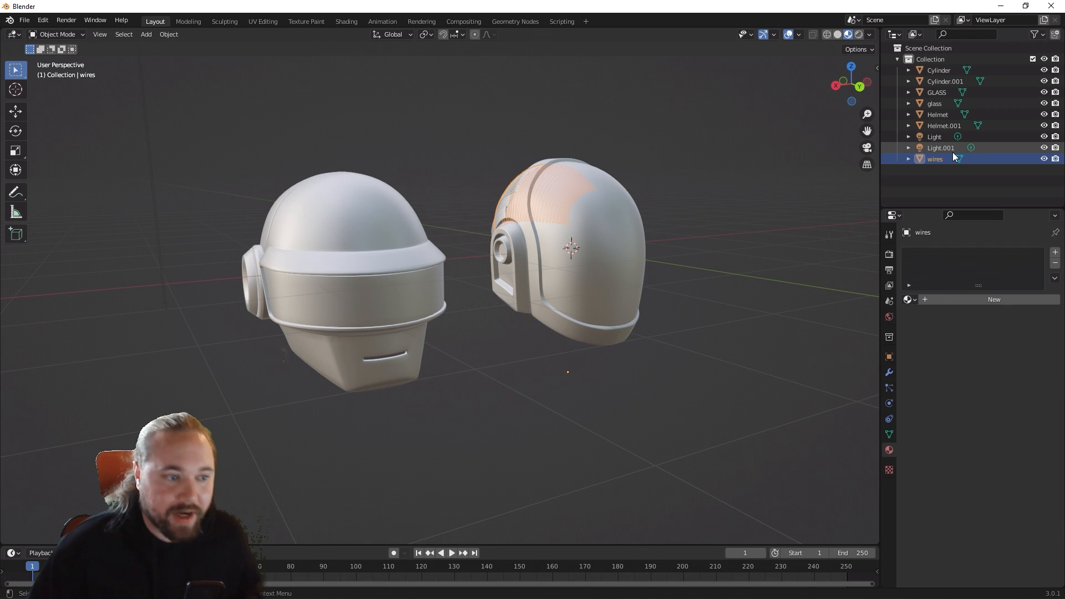
{"action": "middle_click_drag", "start_coordinate": [638, 275], "coordinate": [714, 228]}
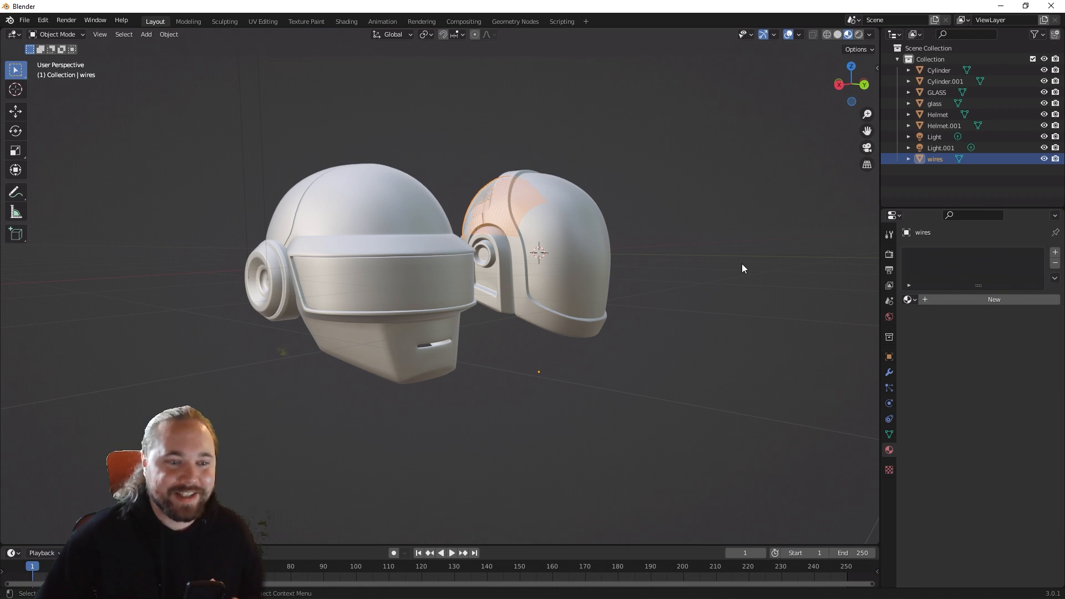
{"action": "middle_click_drag", "start_coordinate": [742, 264], "coordinate": [705, 285]}
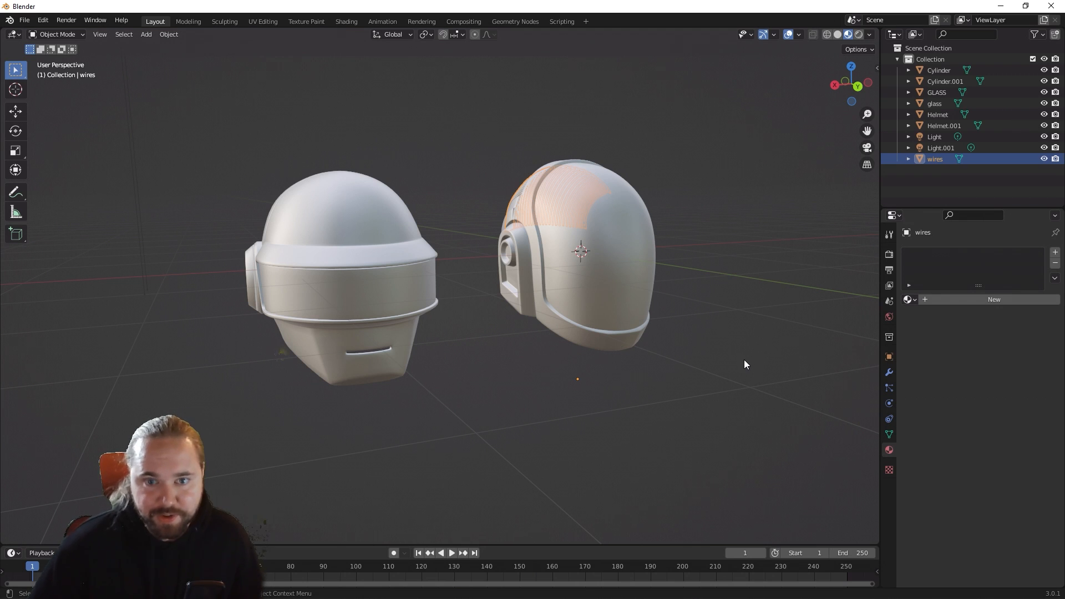
{"action": "middle_click_drag", "start_coordinate": [697, 311], "coordinate": [711, 321]}
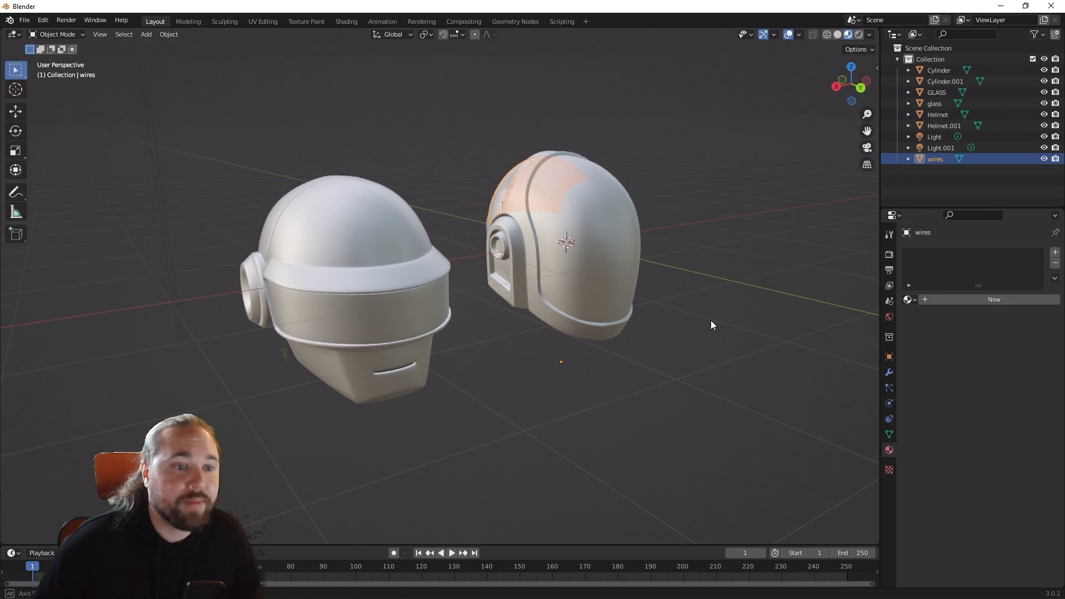
Step: Create a new material on the Cylinder ear rings and adjust its base color
{"action": "left_click", "coordinate": [608, 269]}
{"action": "left_click", "coordinate": [946, 71]}
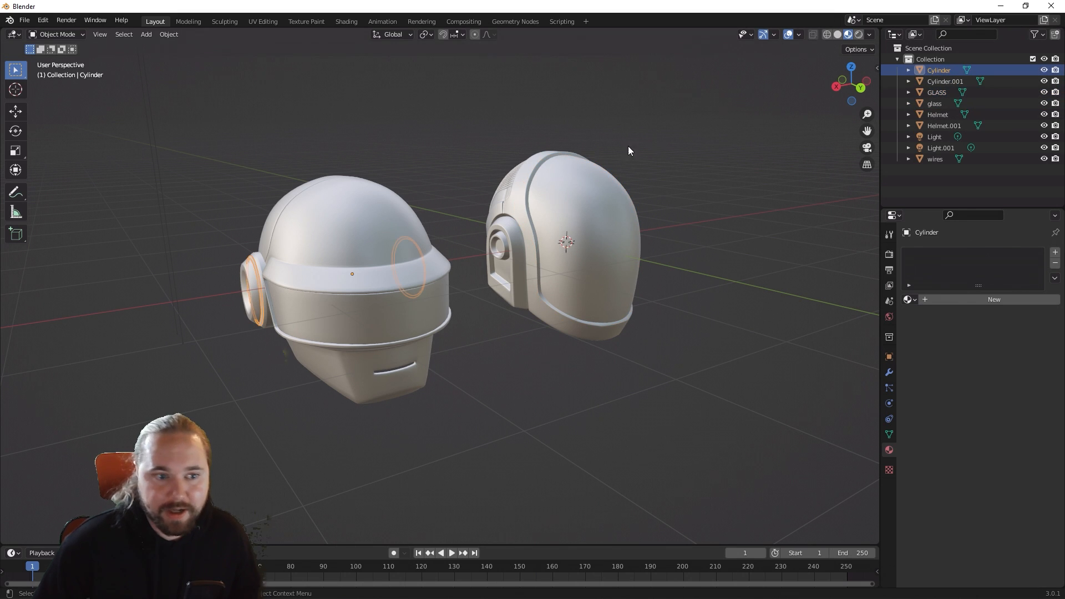
{"action": "mouse_move", "coordinate": [628, 145]}
{"action": "middle_mouse_down"}
{"action": "mouse_move", "coordinate": [827, 174]}
{"action": "mouse_move", "coordinate": [613, 135]}
{"action": "mouse_move", "coordinate": [649, 136]}
{"action": "mouse_move", "coordinate": [621, 150]}
{"action": "middle_mouse_up"}
{"action": "left_click", "coordinate": [946, 299]}
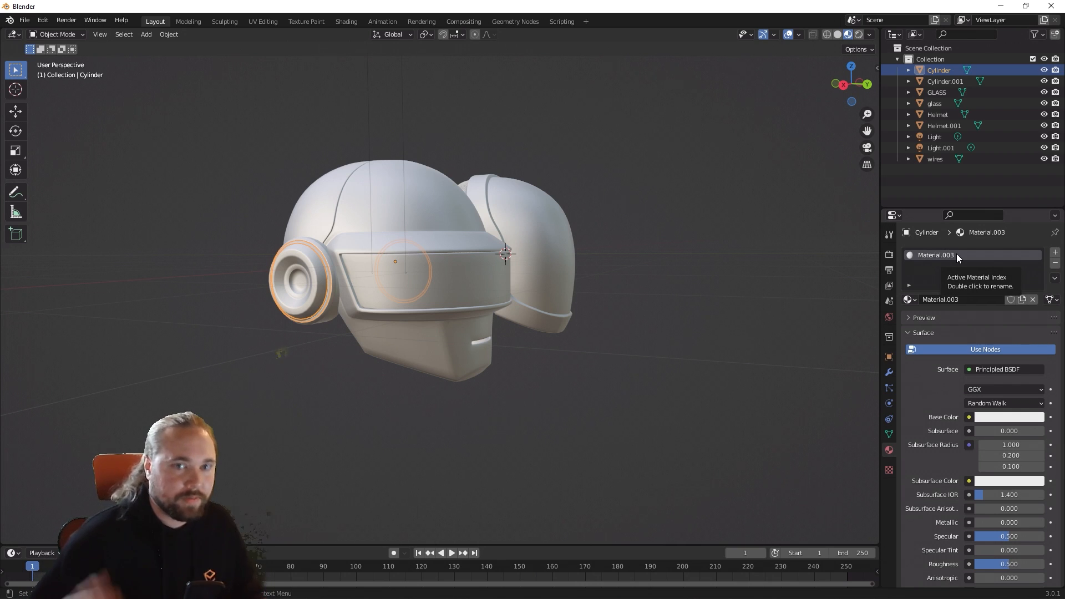
{"action": "left_click", "coordinate": [1014, 418]}
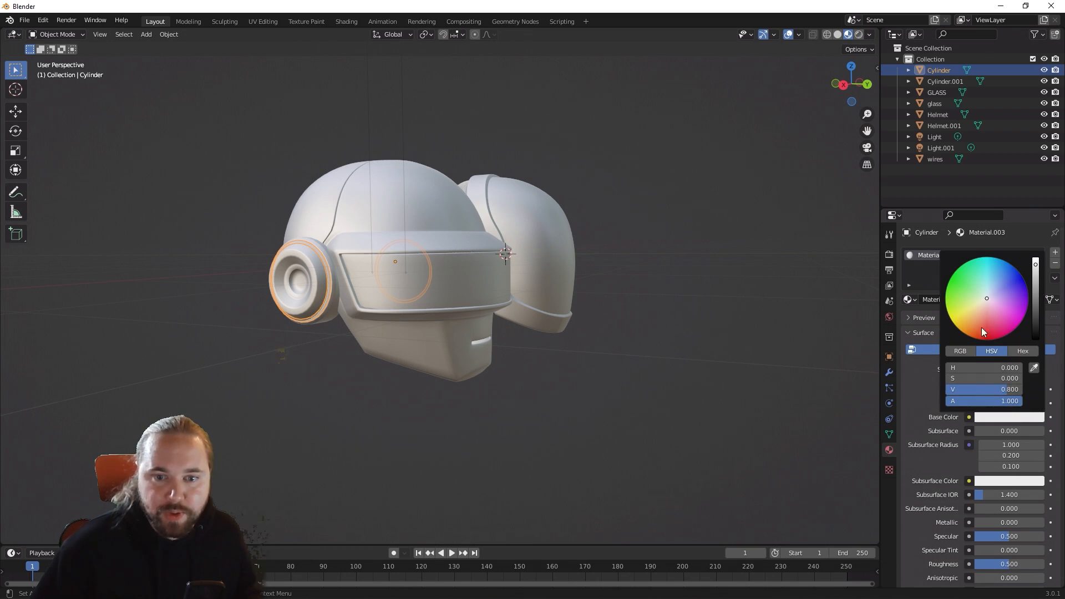
{"action": "left_click_drag", "start_coordinate": [1035, 278], "coordinate": [1035, 340]}
{"action": "left_click", "coordinate": [484, 358]}
{"action": "mouse_move", "coordinate": [504, 364]}
{"action": "middle_mouse_down"}
{"action": "mouse_move", "coordinate": [587, 388]}
{"action": "mouse_move", "coordinate": [649, 384]}
{"action": "mouse_move", "coordinate": [495, 373]}
{"action": "middle_mouse_up"}
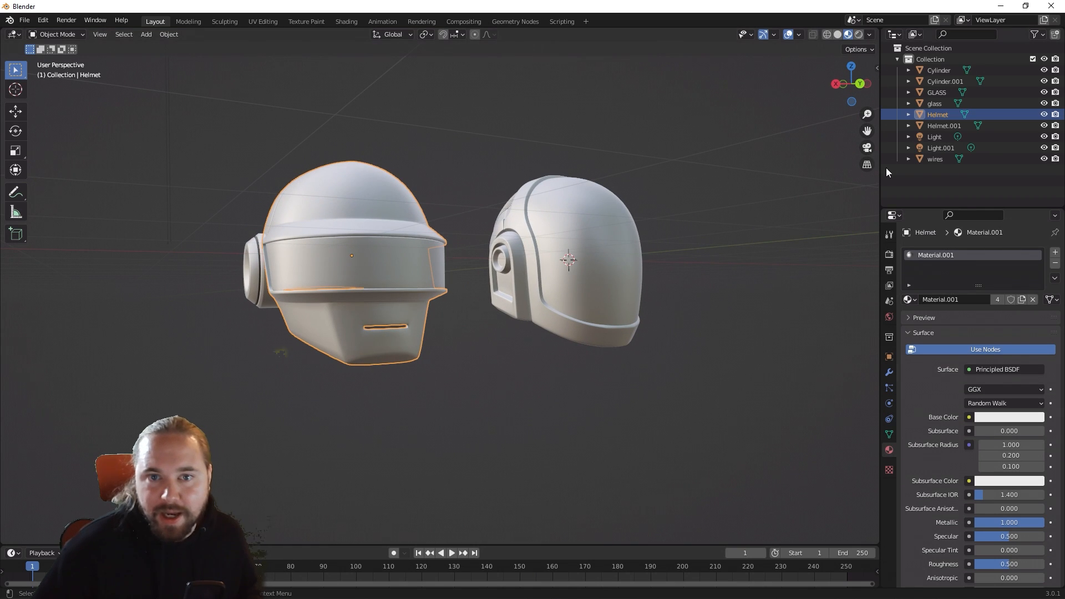
Step: Set the base color of Material.002 on the Cylinder.001 ear pieces to red
{"action": "left_click", "coordinate": [938, 81]}
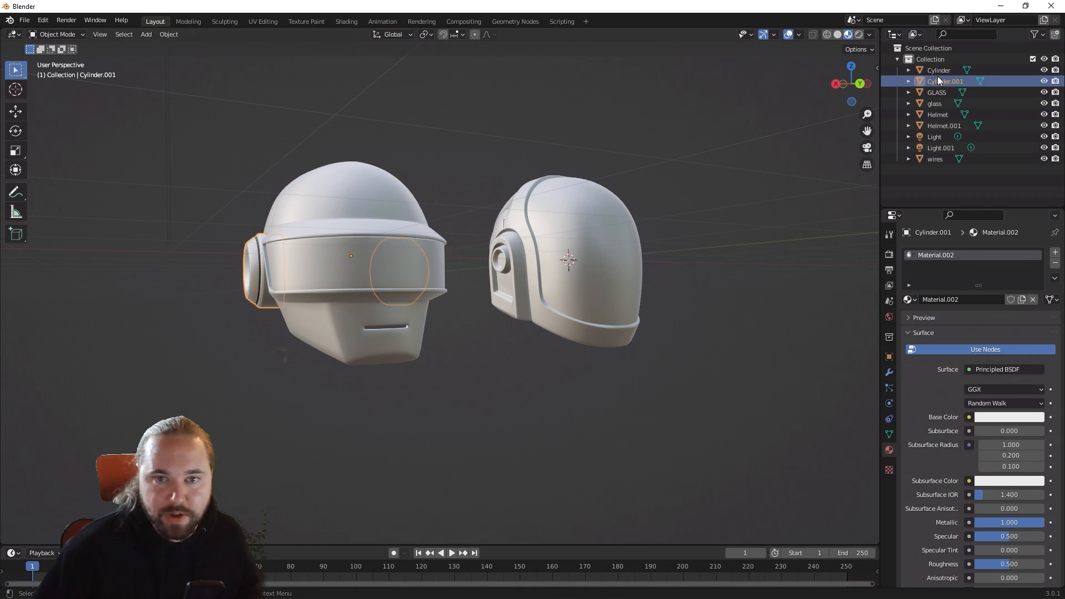
{"action": "left_click", "coordinate": [937, 74]}
{"action": "left_click", "coordinate": [938, 82]}
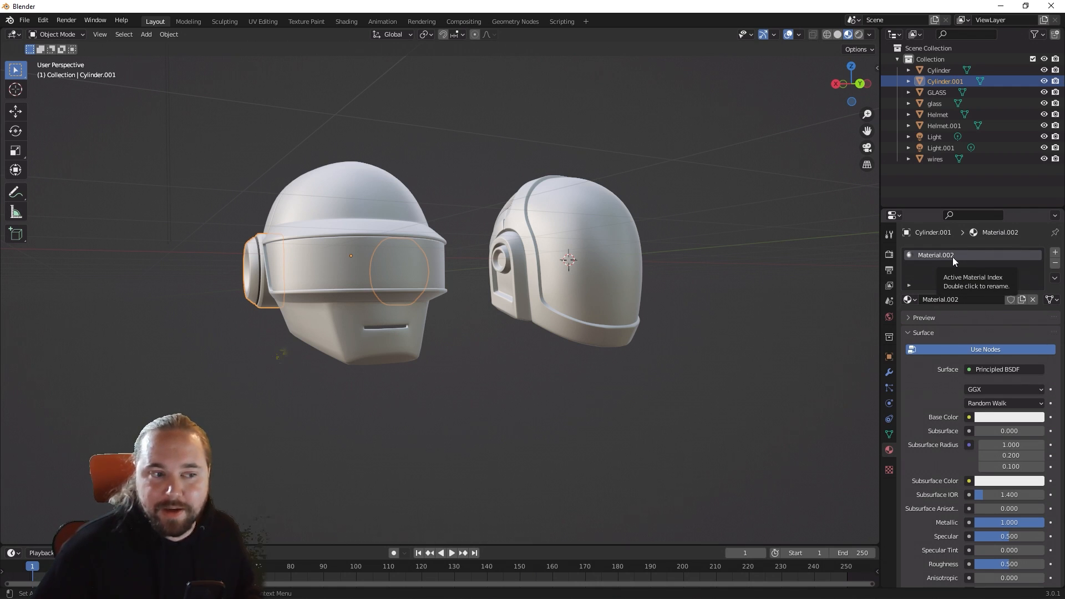
{"action": "left_click", "coordinate": [1005, 416]}
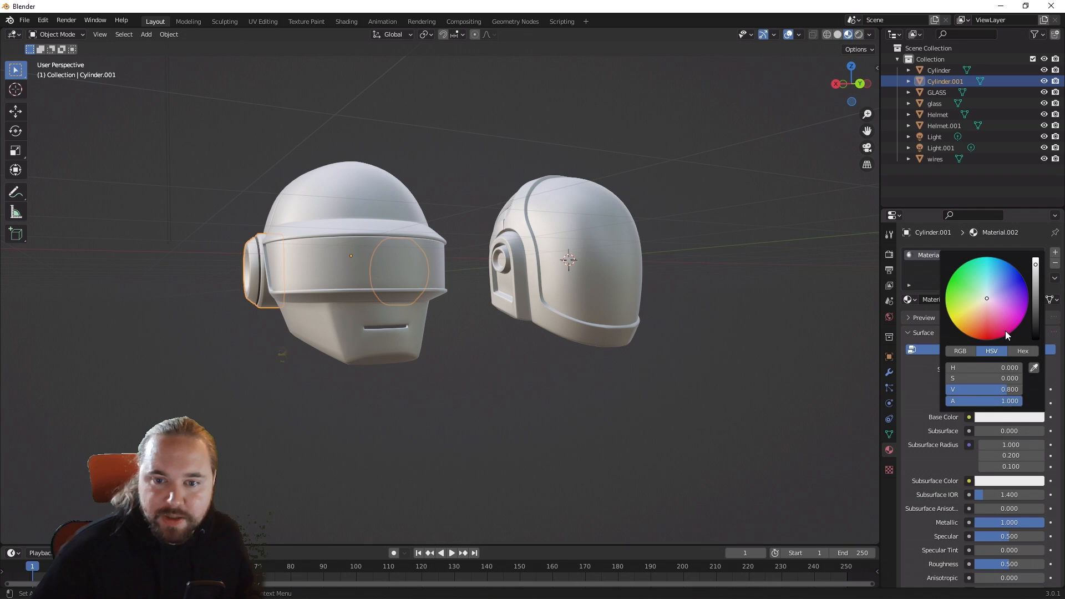
{"action": "left_click", "coordinate": [1006, 330]}
{"action": "middle_click_drag", "start_coordinate": [604, 409], "coordinate": [784, 256]}
Step: Set the base color of Material.001, used by the GLASS visor, to bright green
{"action": "left_click", "coordinate": [934, 93]}
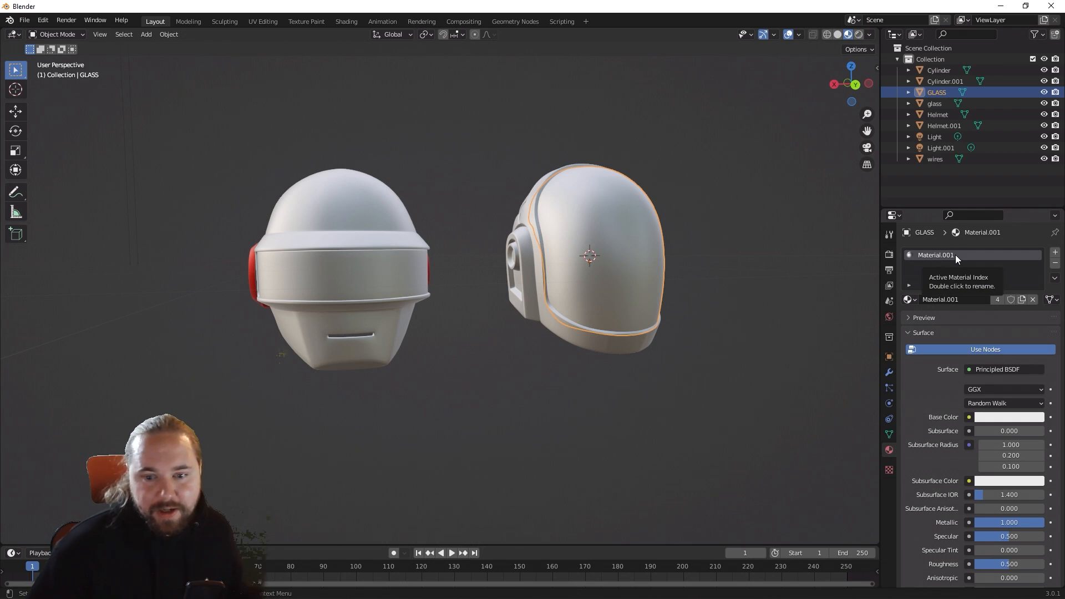
{"action": "left_click", "coordinate": [1001, 417]}
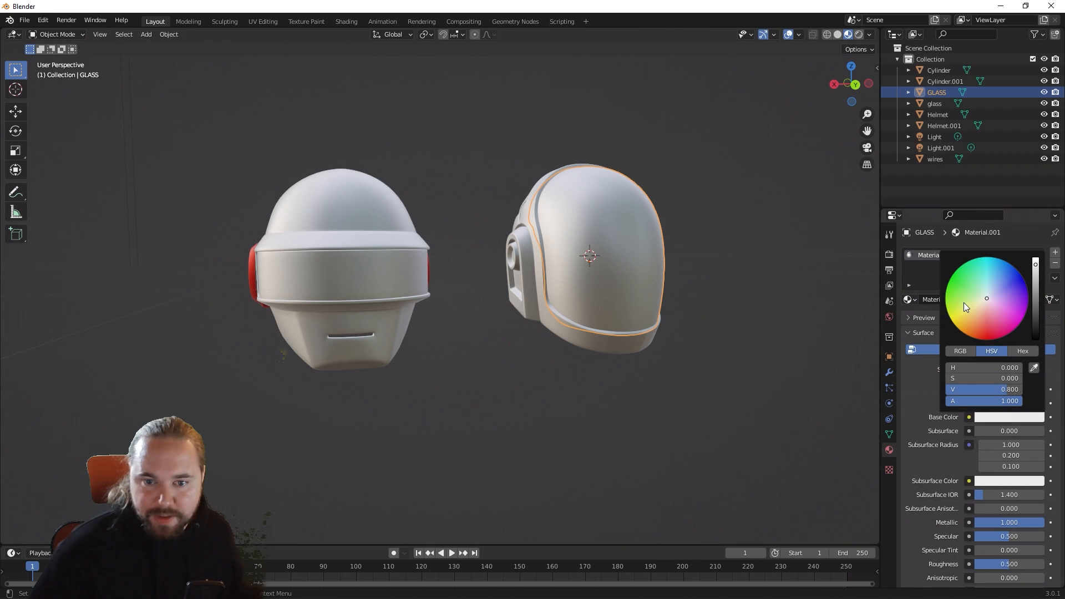
{"action": "left_click", "coordinate": [964, 303]}
{"action": "middle_click_drag", "start_coordinate": [823, 307], "coordinate": [641, 305]}
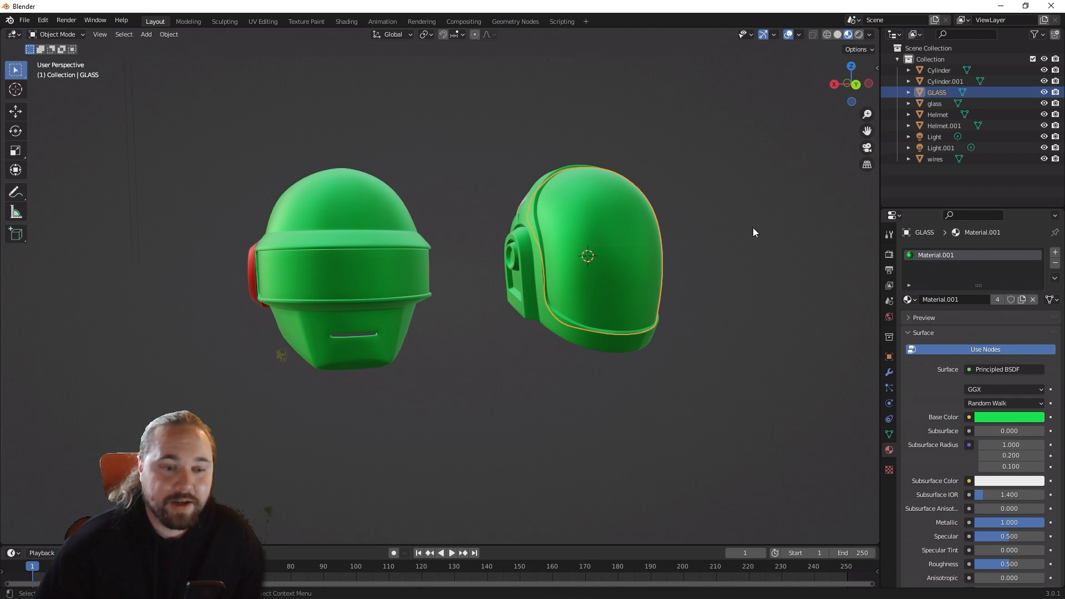
{"action": "left_click", "coordinate": [656, 420]}
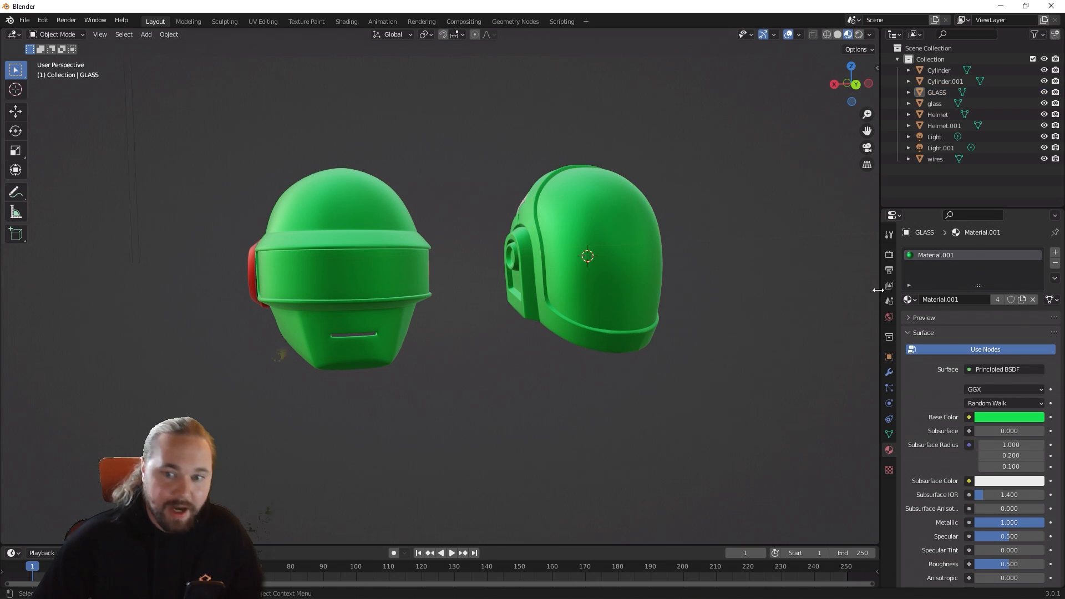
{"action": "middle_click_drag", "start_coordinate": [650, 258], "coordinate": [655, 262]}
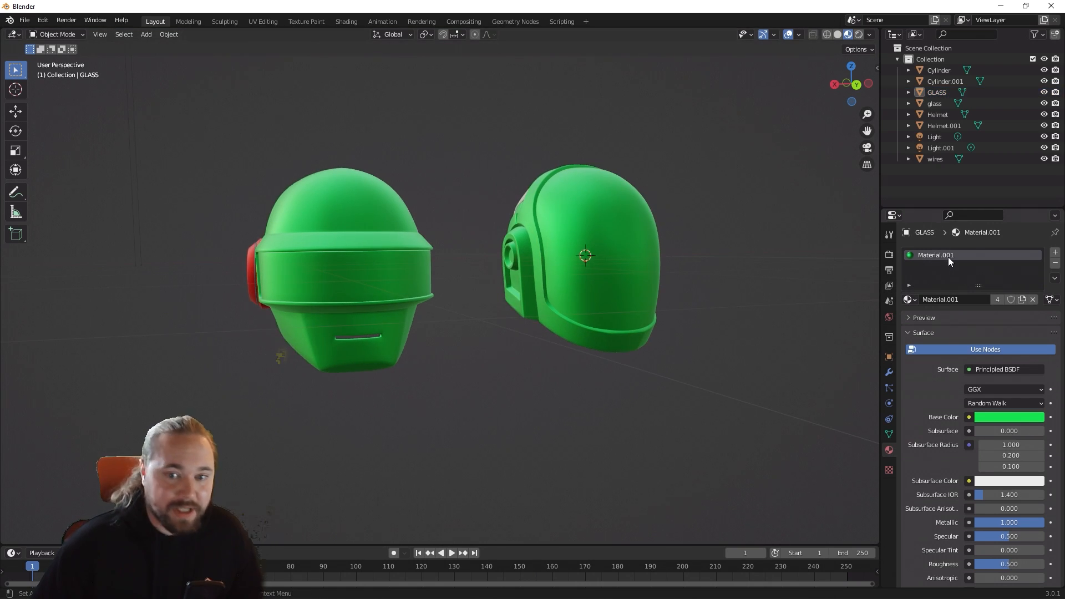
Step: Add a second material slot to the GLASS visor with a new material named Glass
{"action": "left_click", "coordinate": [599, 259]}
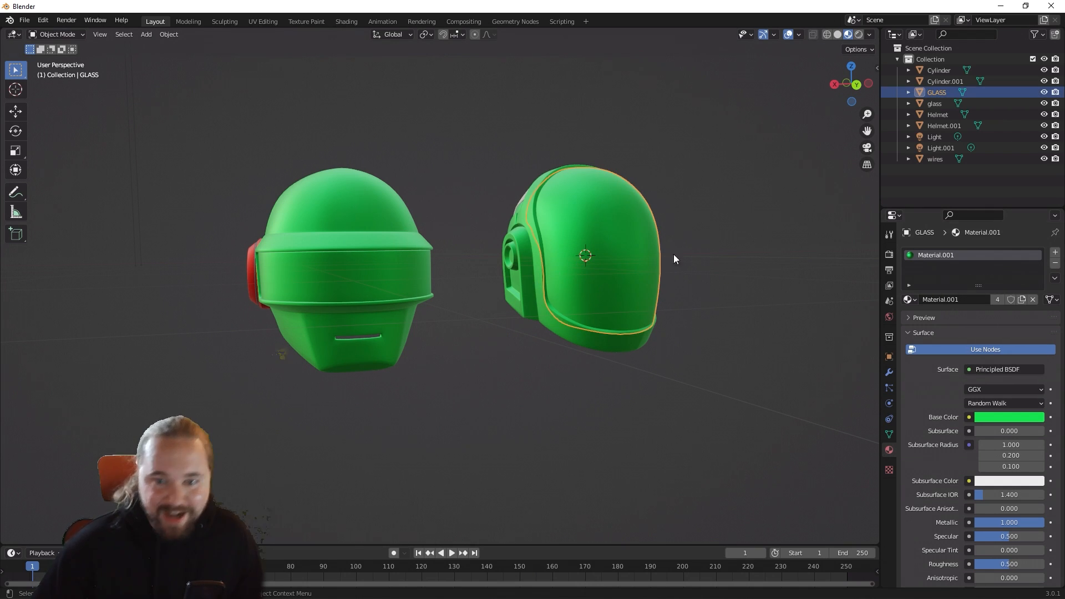
{"action": "left_click", "coordinate": [1054, 253]}
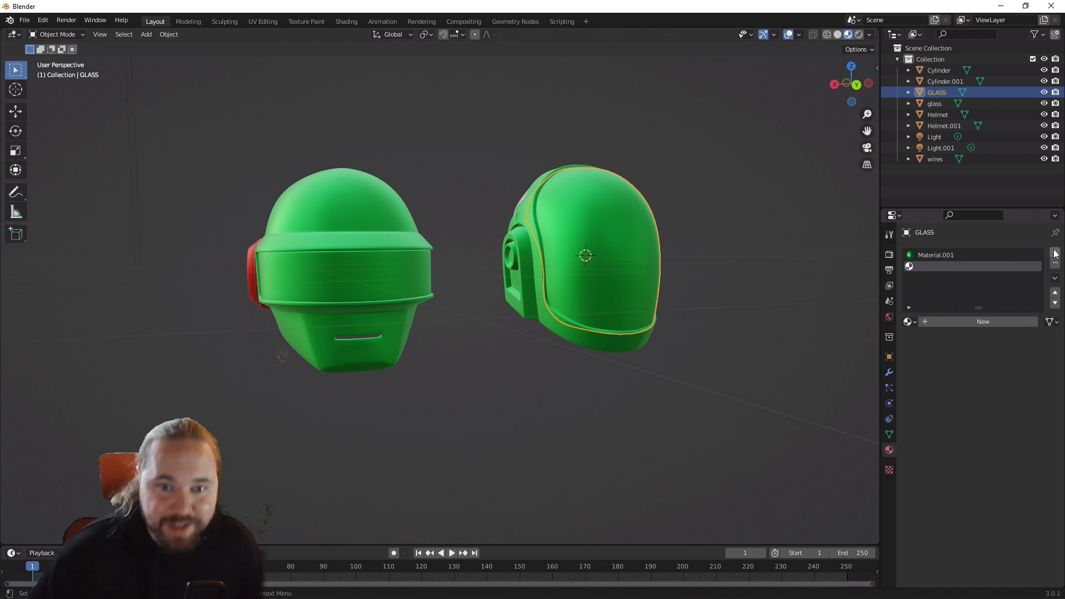
{"action": "left_click", "coordinate": [938, 322]}
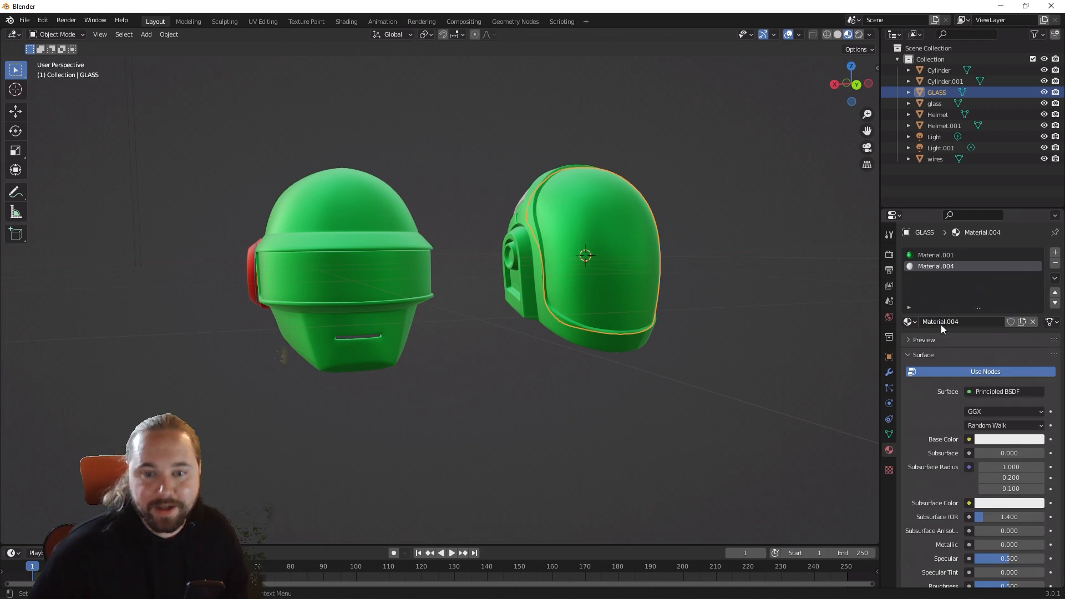
{"action": "double_click", "coordinate": [962, 268]}
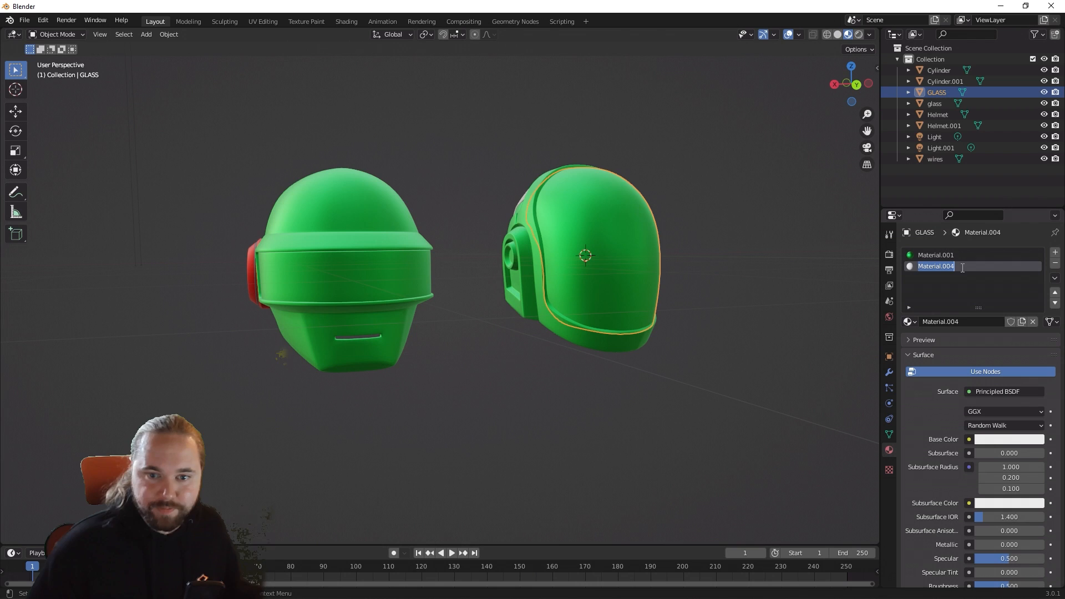
{"action": "type", "text": "Glass"}
{"action": "key", "text": "Return"}
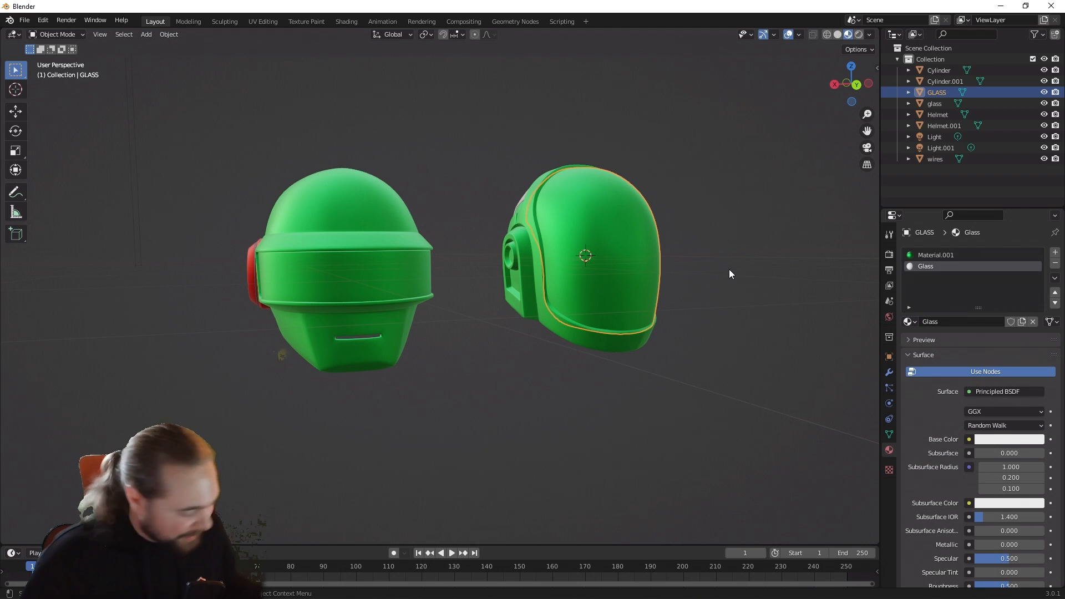
Step: Assign the Glass material to a rectangular patch of faces at the front of the GLASS visor in Edit Mode
{"action": "key", "text": "Tab"}
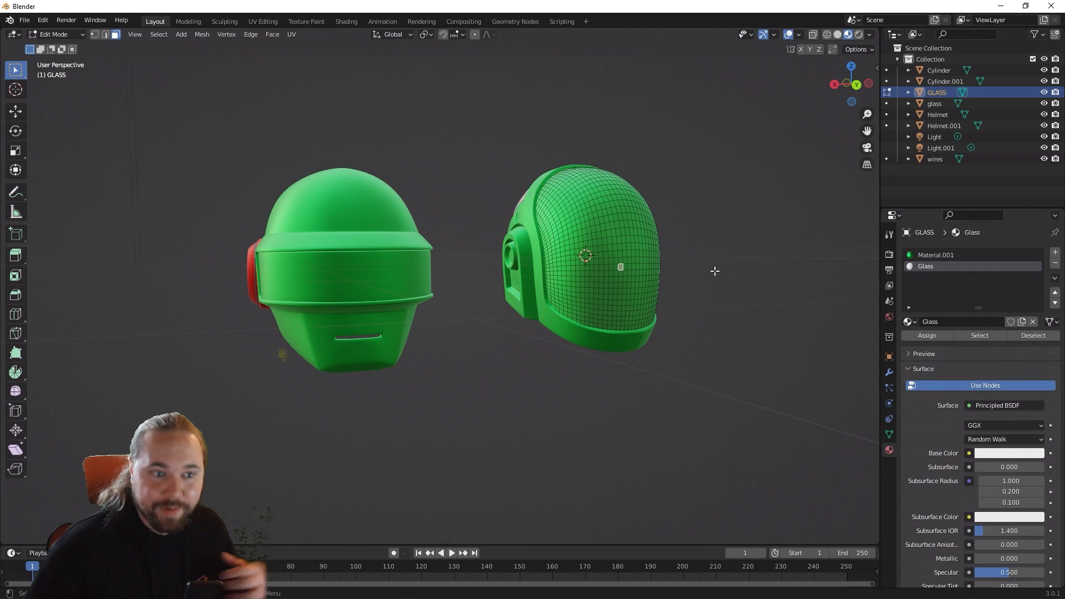
{"action": "scroll", "coordinate": [615, 248], "scroll_direction": "up", "scroll_amount": 4}
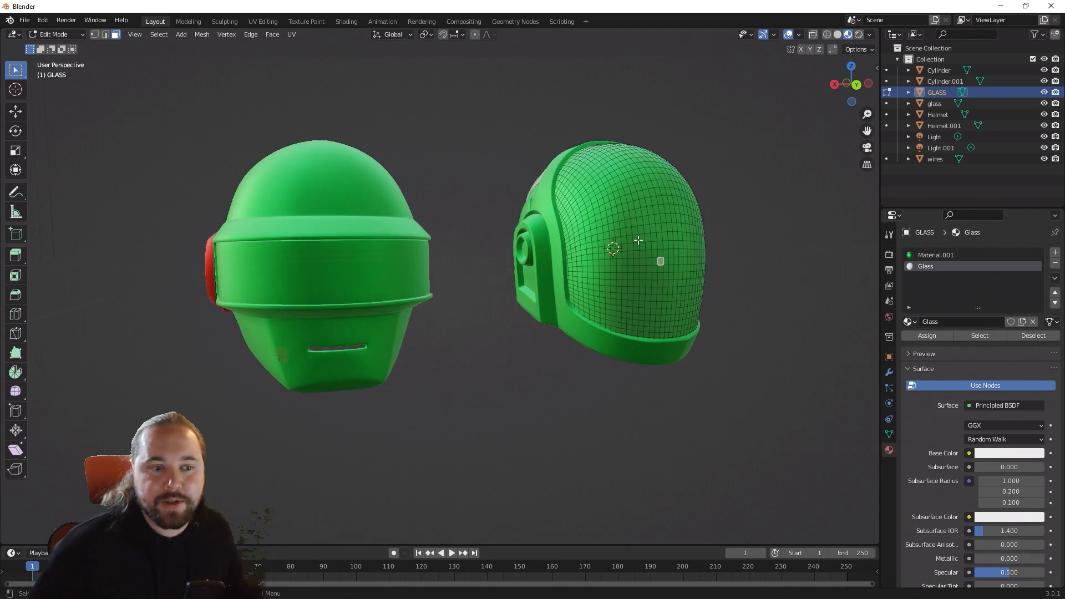
{"action": "middle_click_drag", "start_coordinate": [663, 239], "coordinate": [405, 293], "text": "shift"}
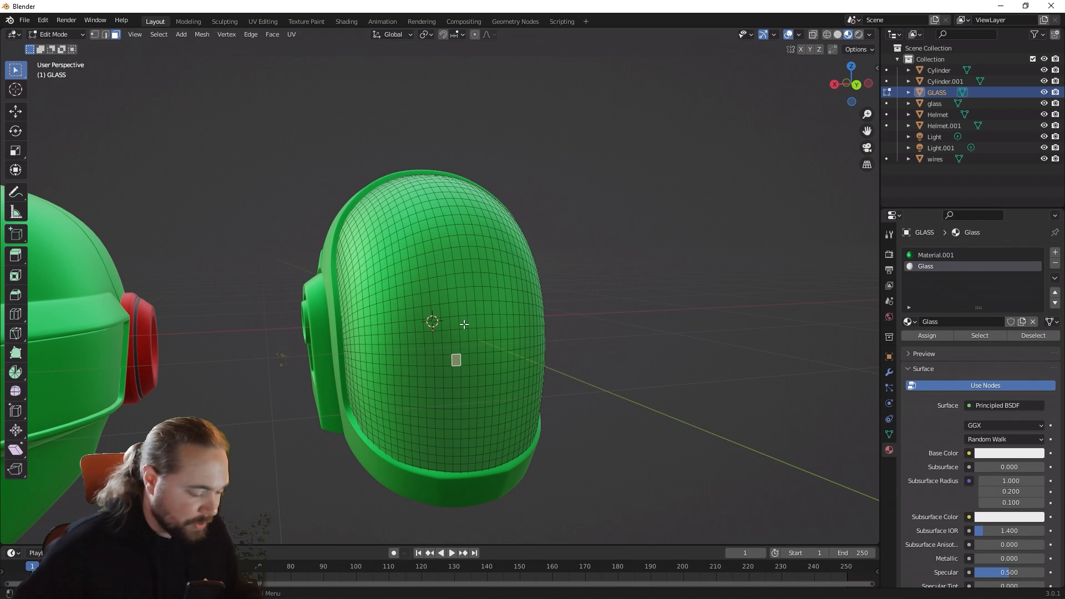
{"action": "key", "text": "ctrl+KP_Add"}
{"action": "key", "text": "ctrl+KP_Add"}
{"action": "key", "text": "ctrl+KP_Add"}
{"action": "key", "text": "ctrl+KP_Add"}
{"action": "key", "text": "ctrl+KP_Add"}
{"action": "key", "text": "ctrl+KP_Add"}
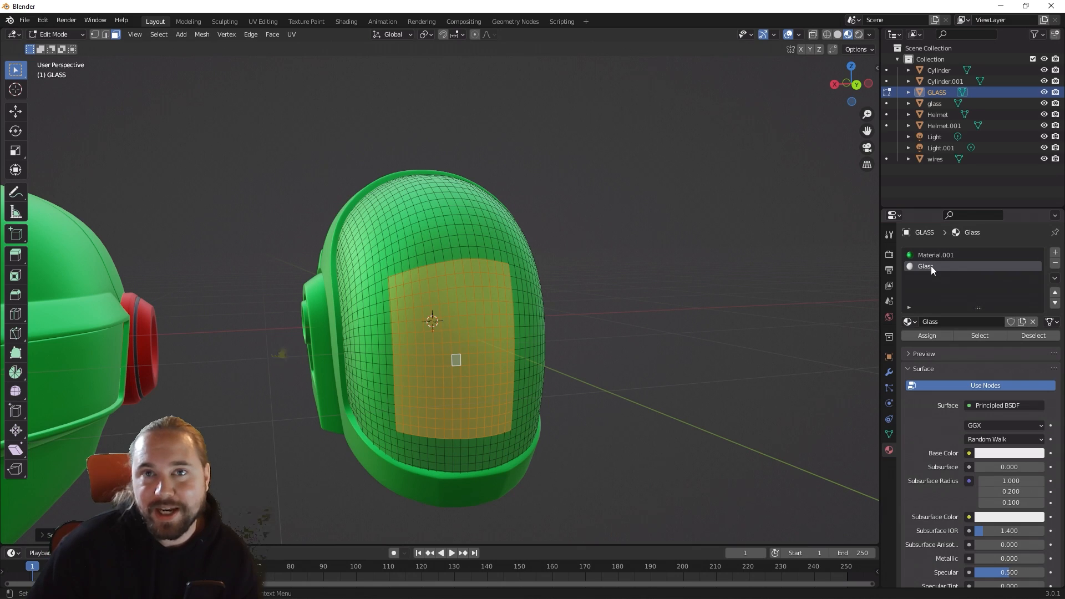
{"action": "left_click", "coordinate": [934, 335]}
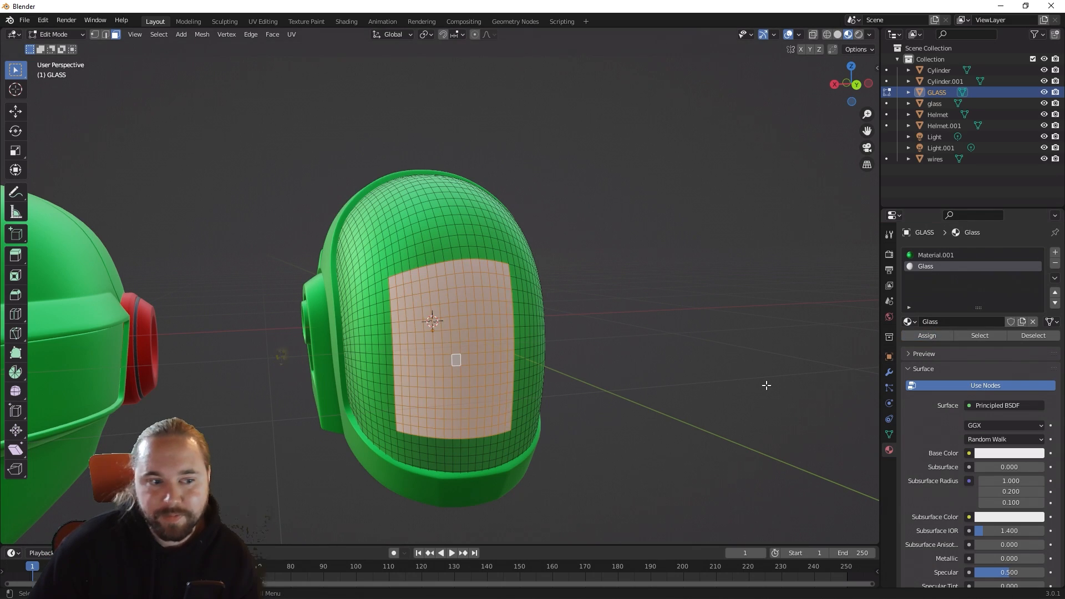
{"action": "key", "text": "alt+a"}
{"action": "middle_click_drag", "start_coordinate": [686, 408], "coordinate": [666, 396]}
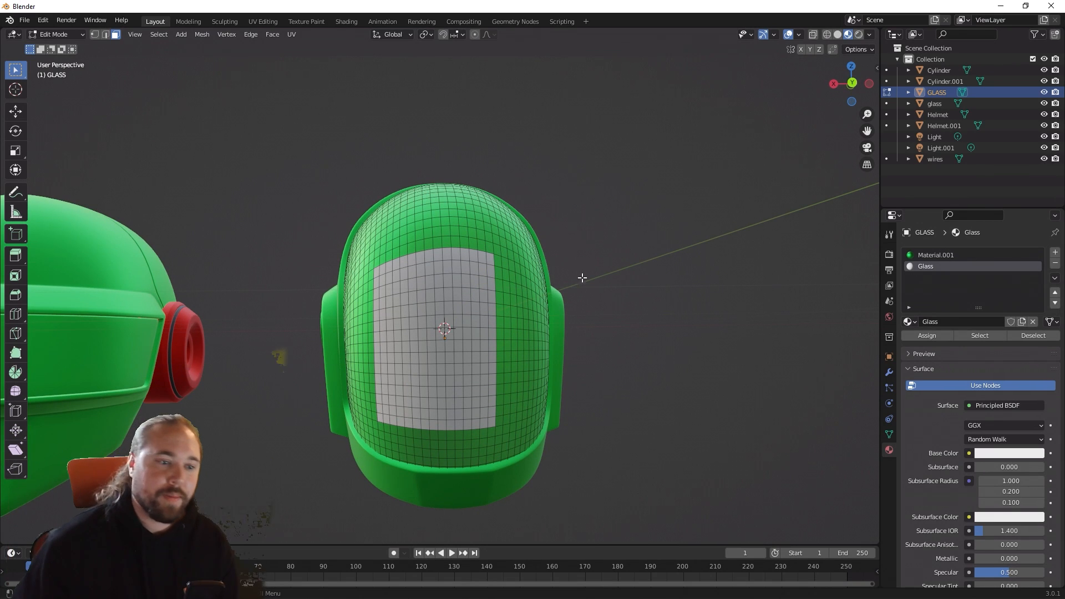
{"action": "key", "text": "Tab"}
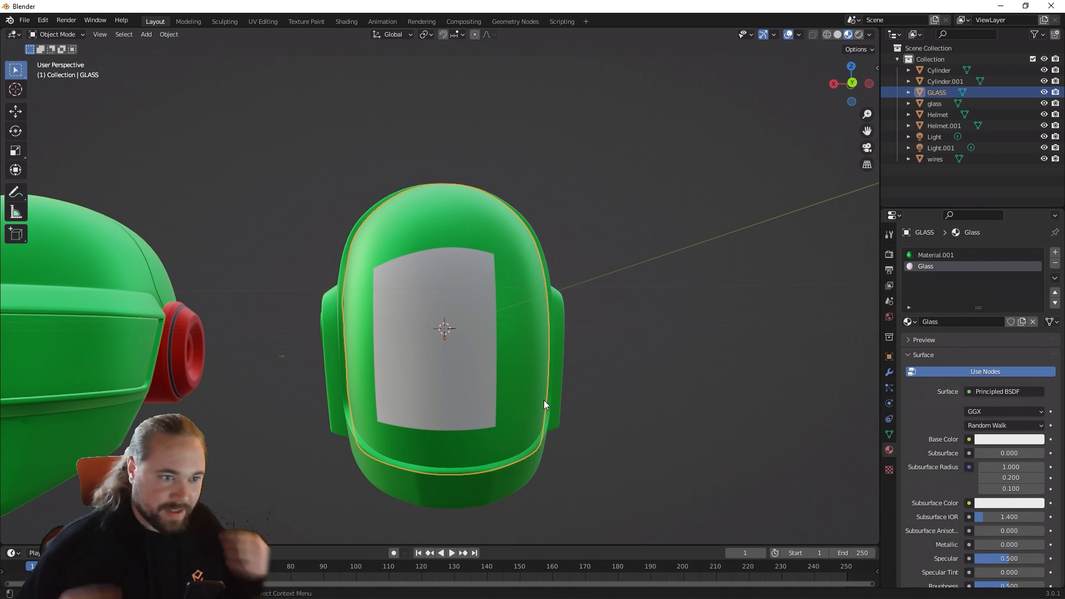
{"action": "left_click", "coordinate": [63, 35]}
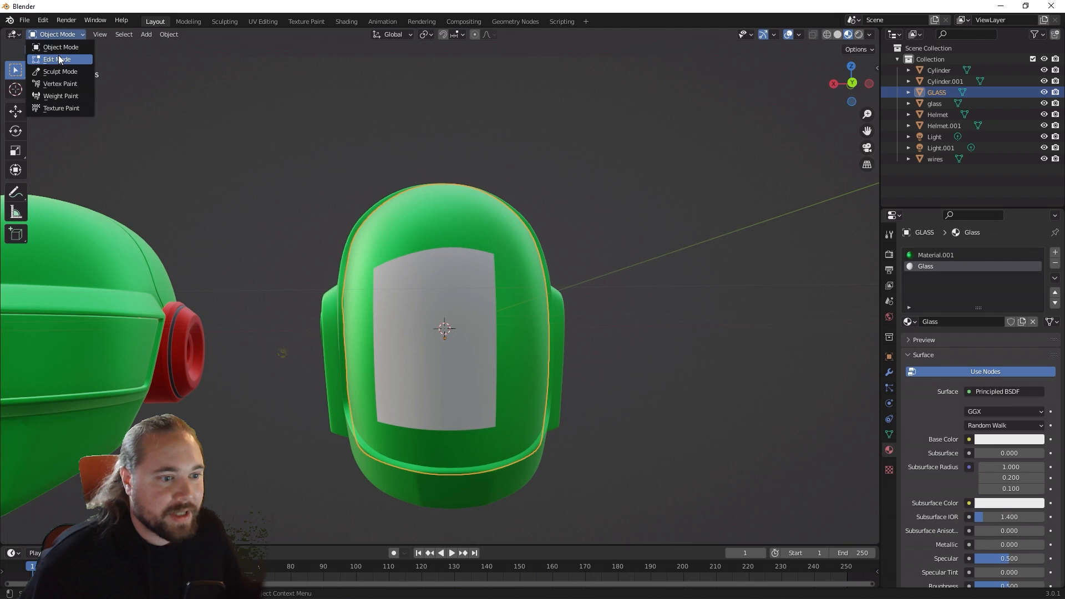
{"action": "left_click", "coordinate": [59, 57]}
{"action": "key", "text": "Tab"}
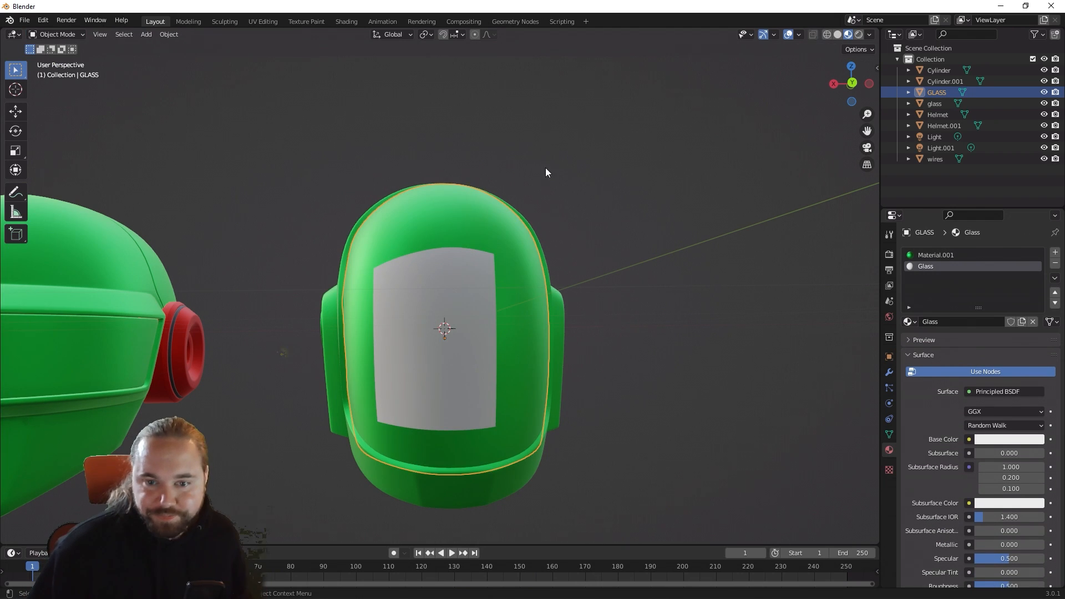
{"action": "middle_click_drag", "start_coordinate": [595, 167], "coordinate": [655, 211]}
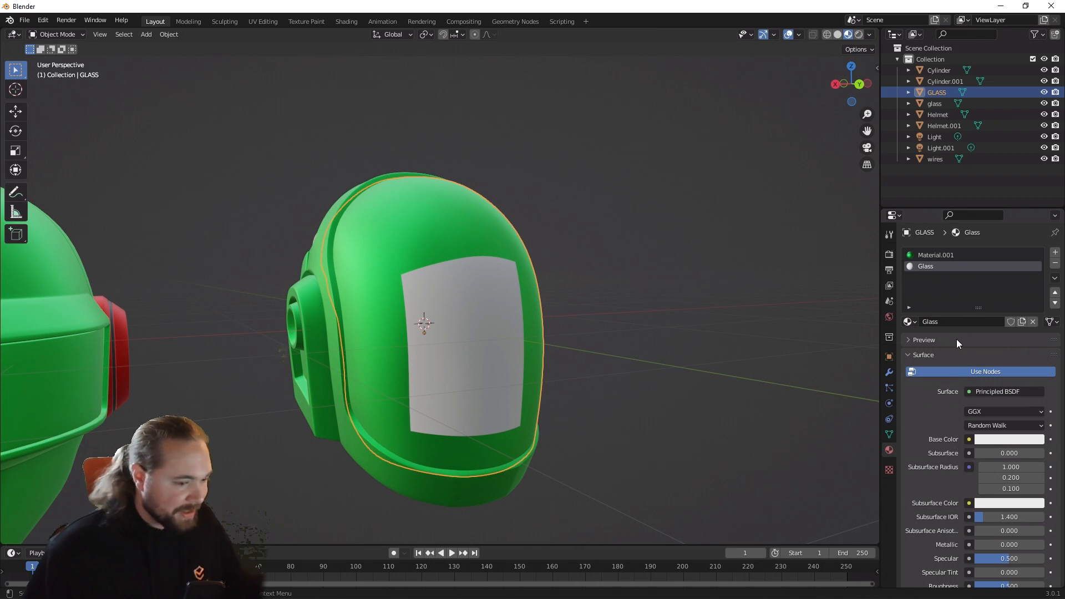
Step: Try assigning the Glass material to all faces of the GLASS visor in Edit Mode
{"action": "key", "text": "Tab"}
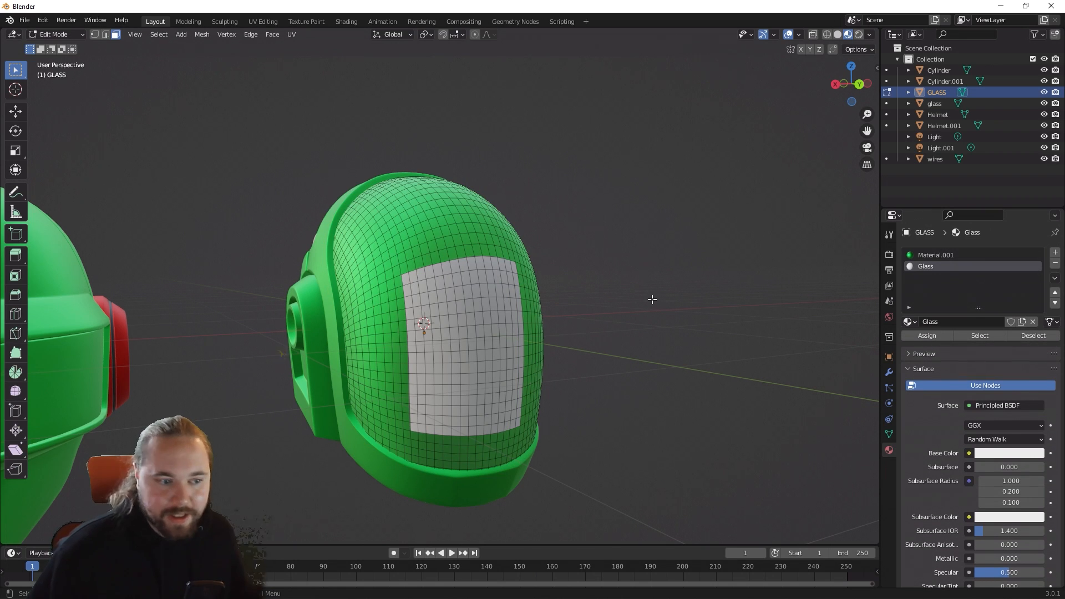
{"action": "key", "text": "a"}
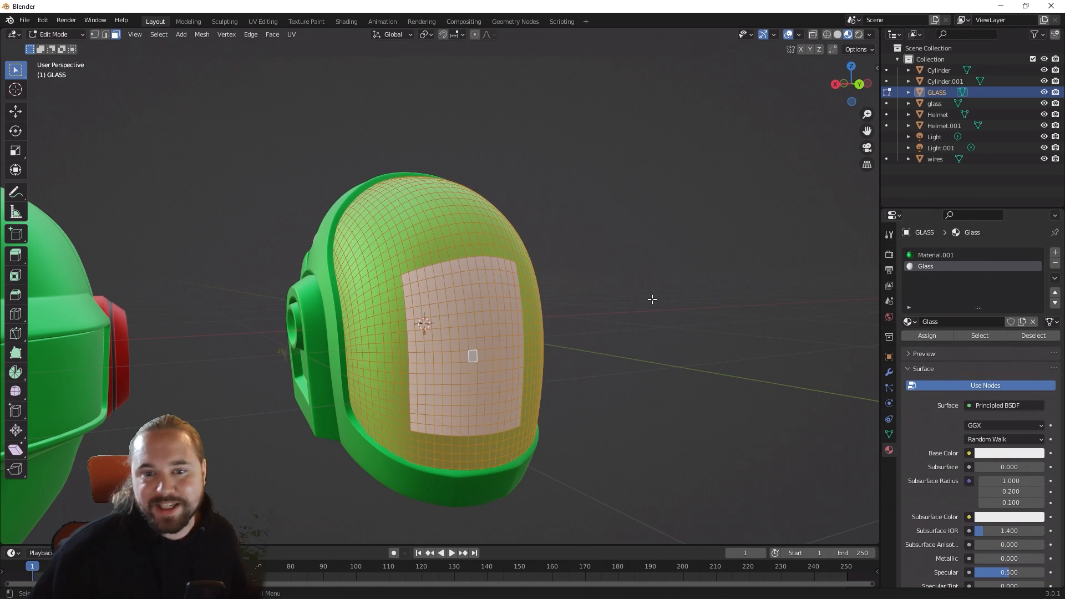
{"action": "left_click", "coordinate": [927, 336]}
{"action": "key", "text": "Tab"}
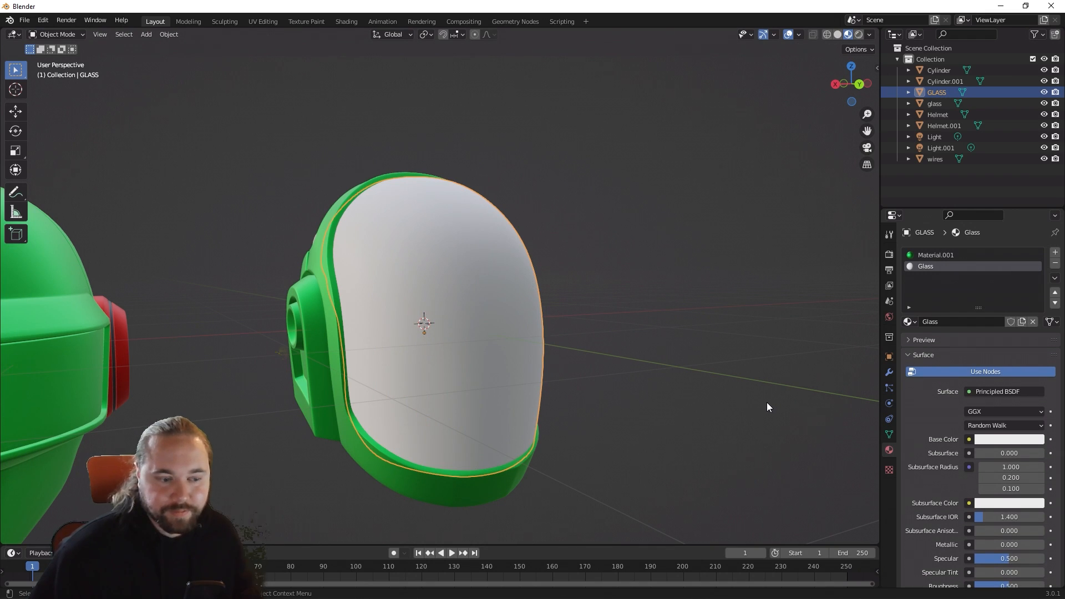
Step: Undo the Glass assignment to the whole visor and return to Object Mode
{"action": "key", "text": "ctrl+z"}
{"action": "key", "text": "ctrl+z"}
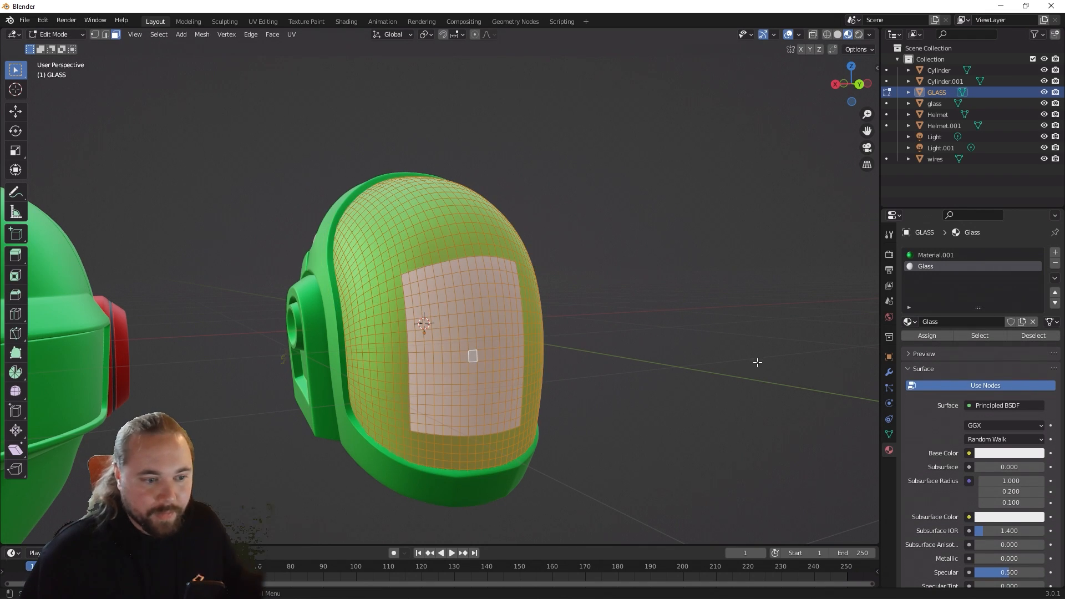
{"action": "key", "text": "q"}
{"action": "key", "text": "Tab"}
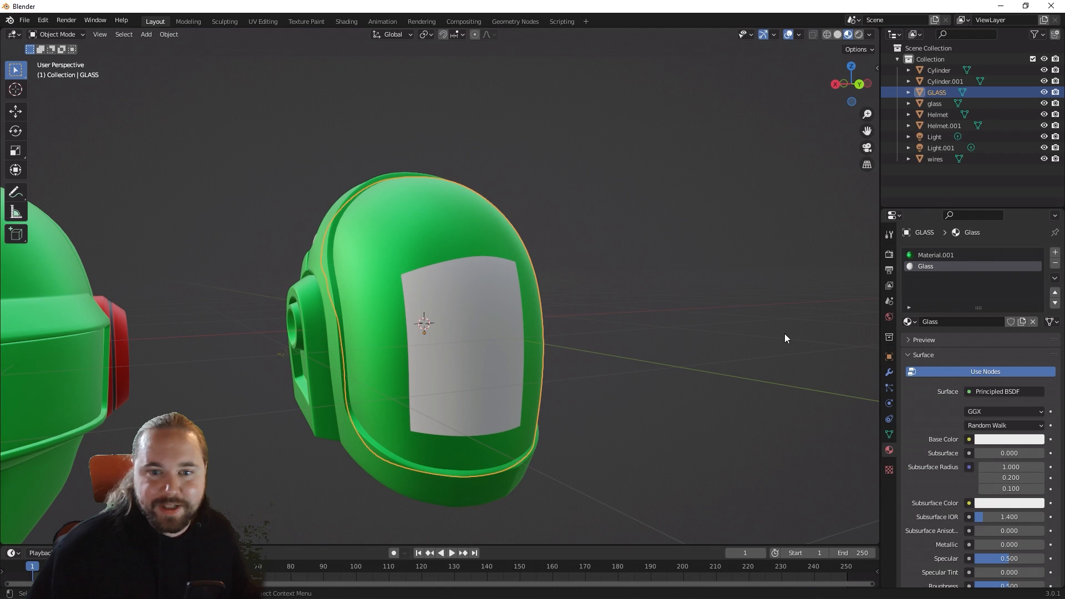
Step: Remove the Material.001 slot from the GLASS visor so that Glass is its only material
{"action": "left_click", "coordinate": [822, 271]}
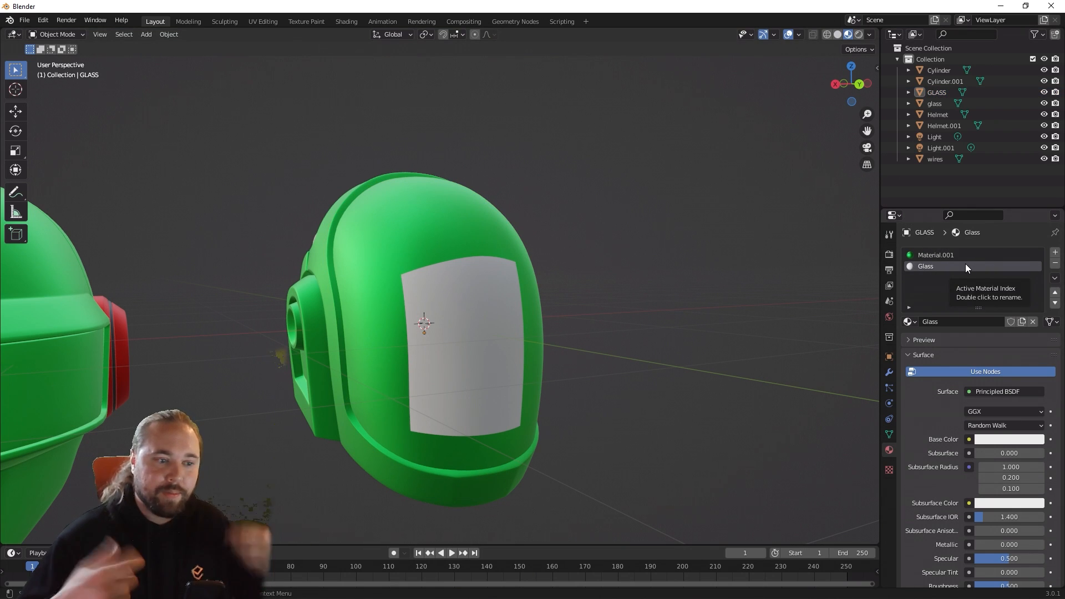
{"action": "left_click", "coordinate": [383, 294]}
{"action": "middle_click_drag", "start_coordinate": [495, 292], "coordinate": [537, 290]}
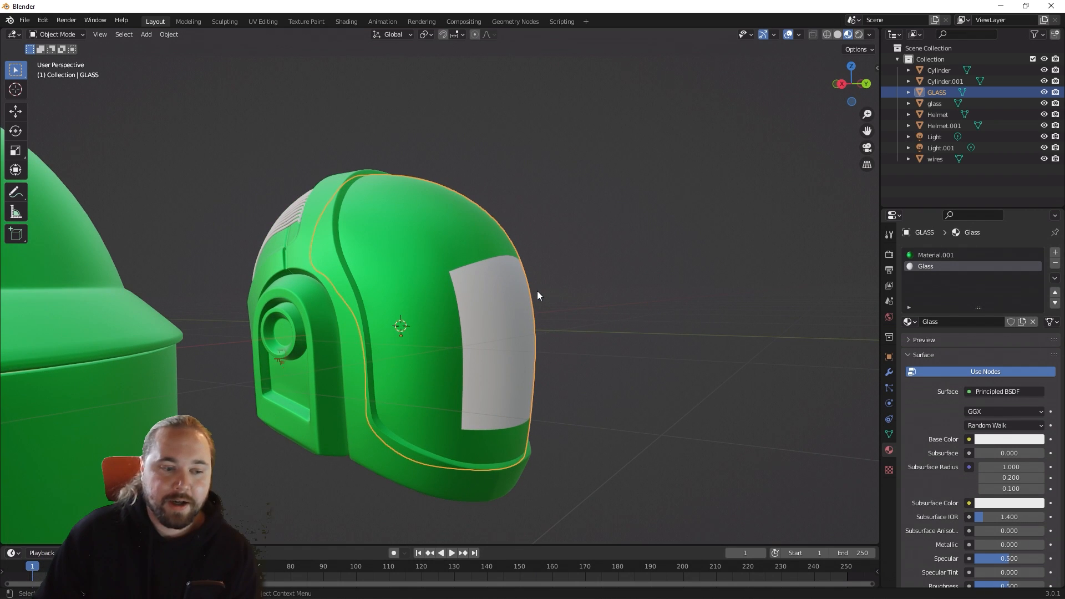
{"action": "left_click", "coordinate": [941, 258]}
{"action": "left_click", "coordinate": [1055, 263]}
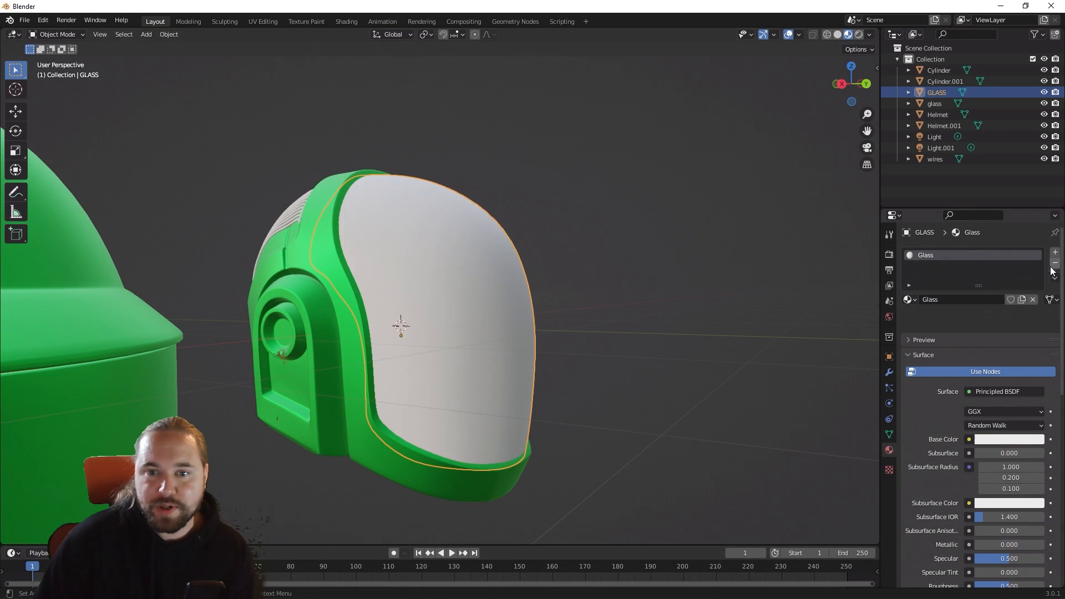
{"action": "middle_click_drag", "start_coordinate": [758, 342], "coordinate": [600, 304]}
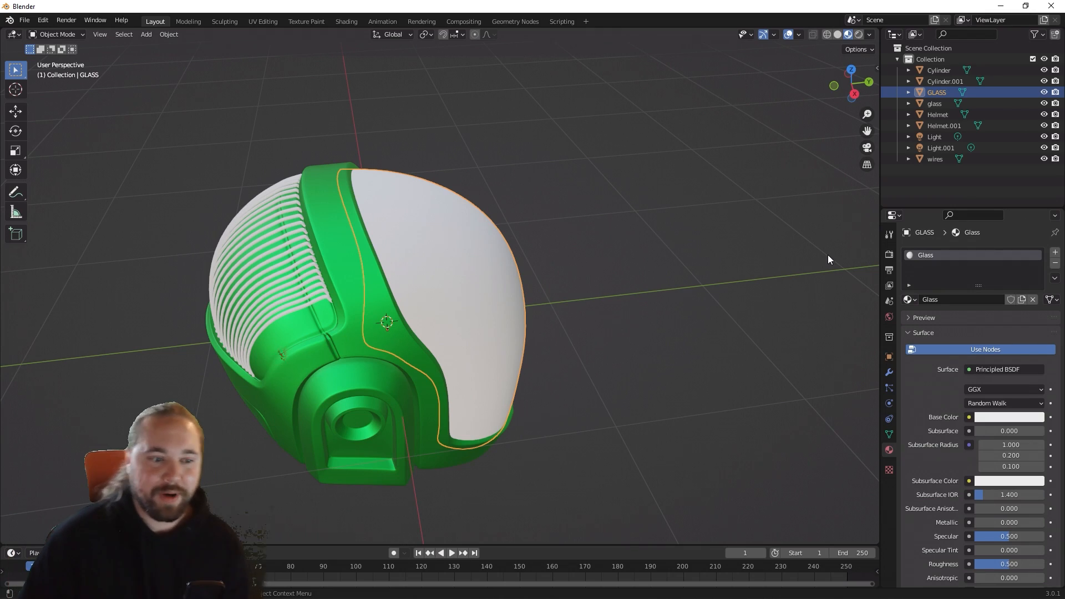
Step: Set the base color of the Glass material on the GLASS visor to purple
{"action": "middle_click_drag", "start_coordinate": [828, 255], "coordinate": [726, 253]}
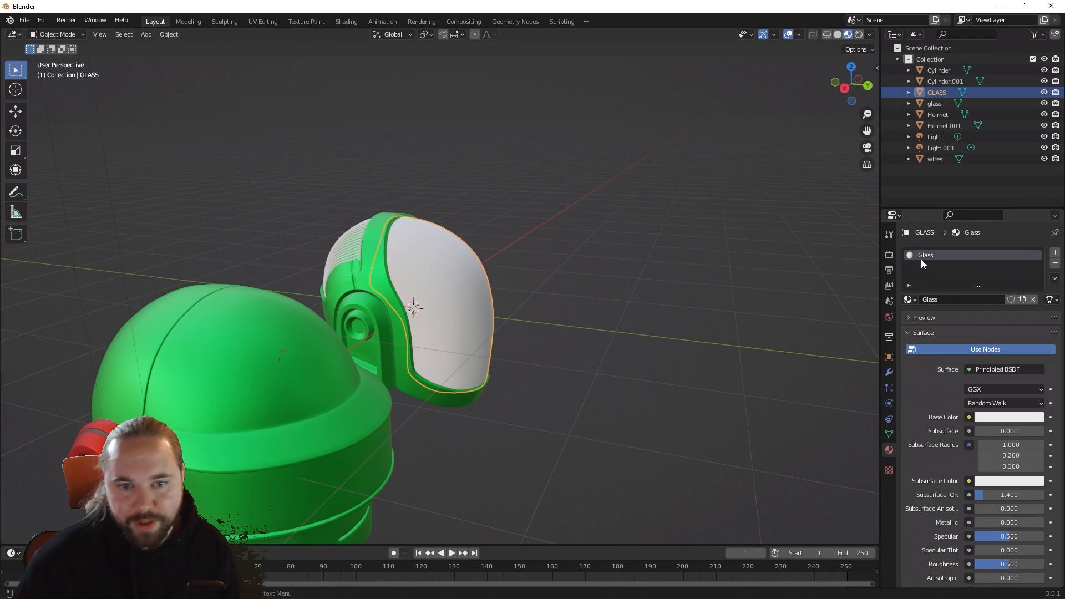
{"action": "left_click", "coordinate": [1007, 418]}
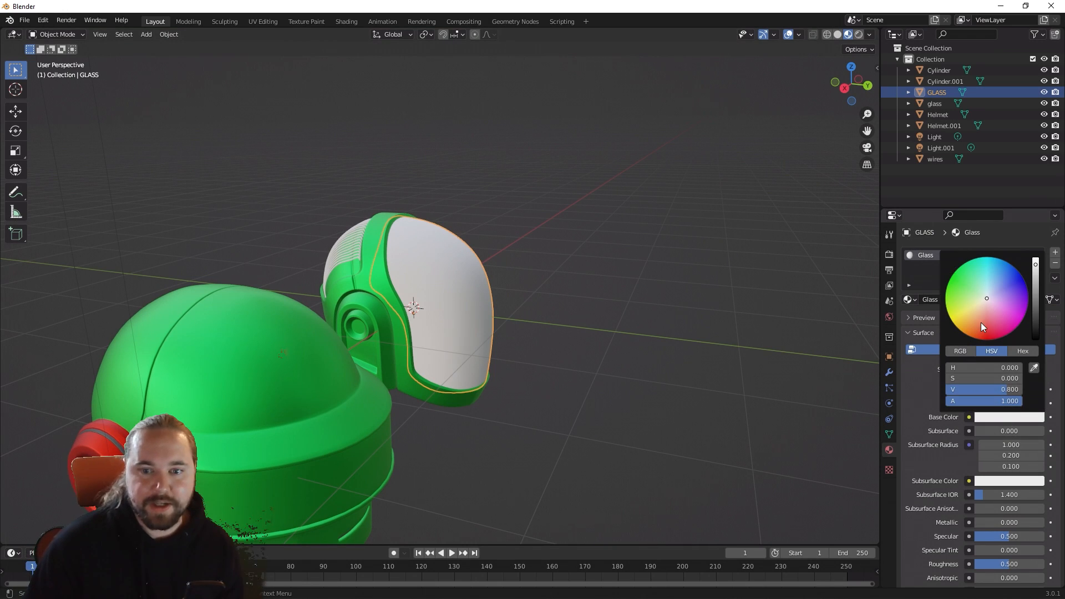
{"action": "left_click_drag", "start_coordinate": [982, 324], "coordinate": [1037, 335]}
{"action": "left_click", "coordinate": [652, 304]}
{"action": "middle_click_drag", "start_coordinate": [652, 304], "coordinate": [593, 278]}
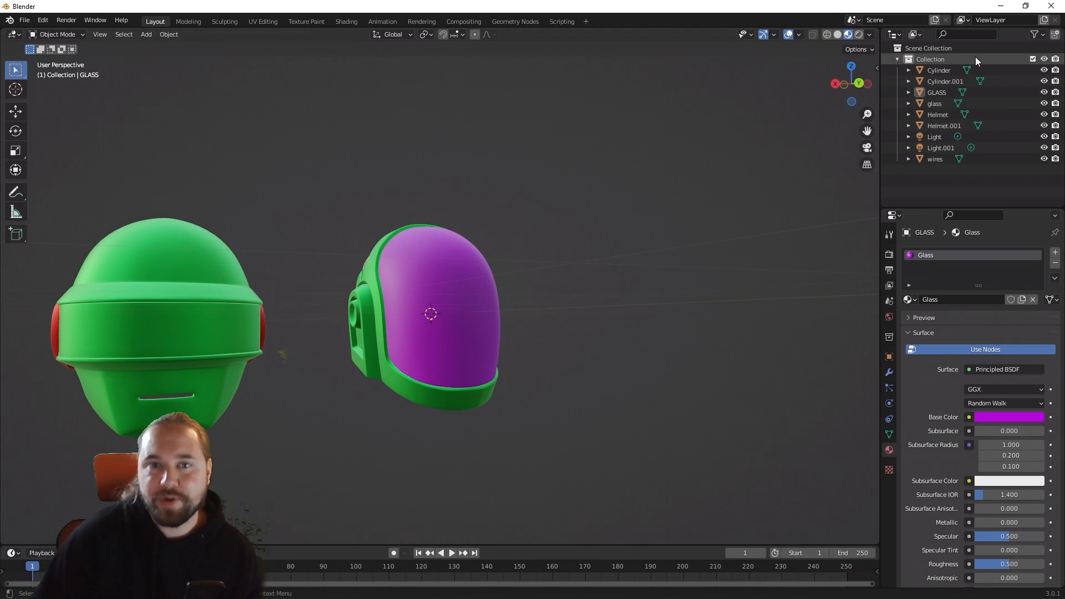
Step: Remove the Material.001 slot from the glass object, the visor strip of the other helmet
{"action": "left_click", "coordinate": [940, 103]}
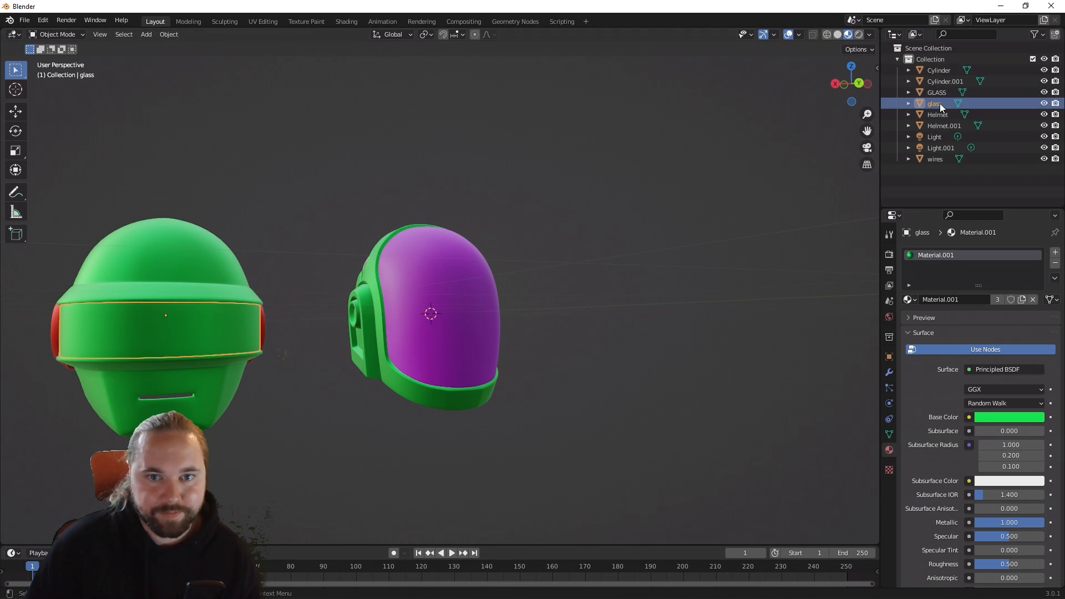
{"action": "left_click", "coordinate": [940, 93]}
{"action": "left_click", "coordinate": [940, 102]}
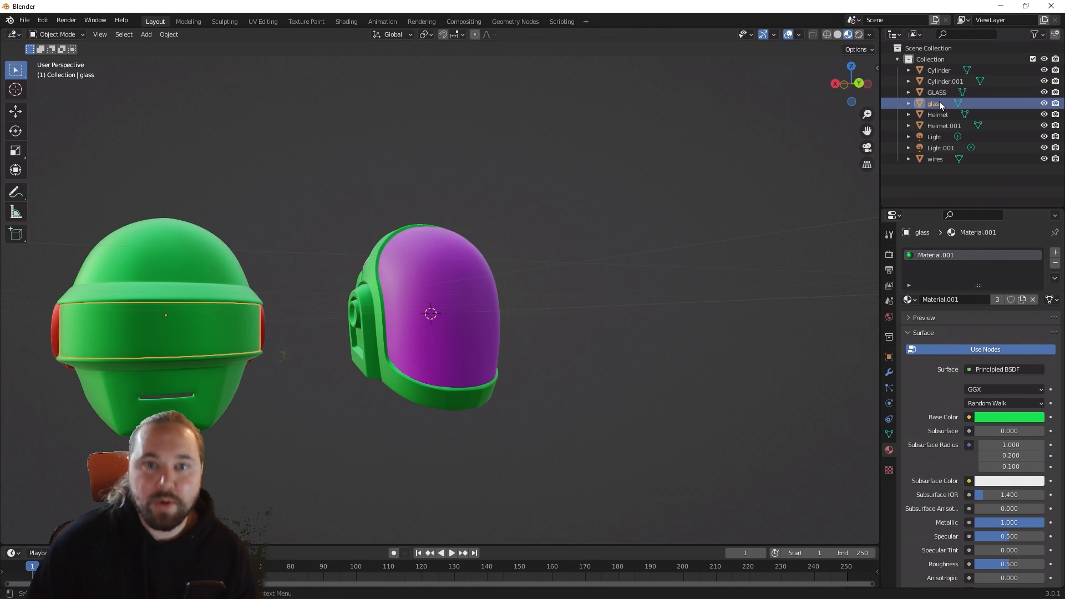
{"action": "middle_click_drag", "start_coordinate": [152, 300], "coordinate": [665, 250]}
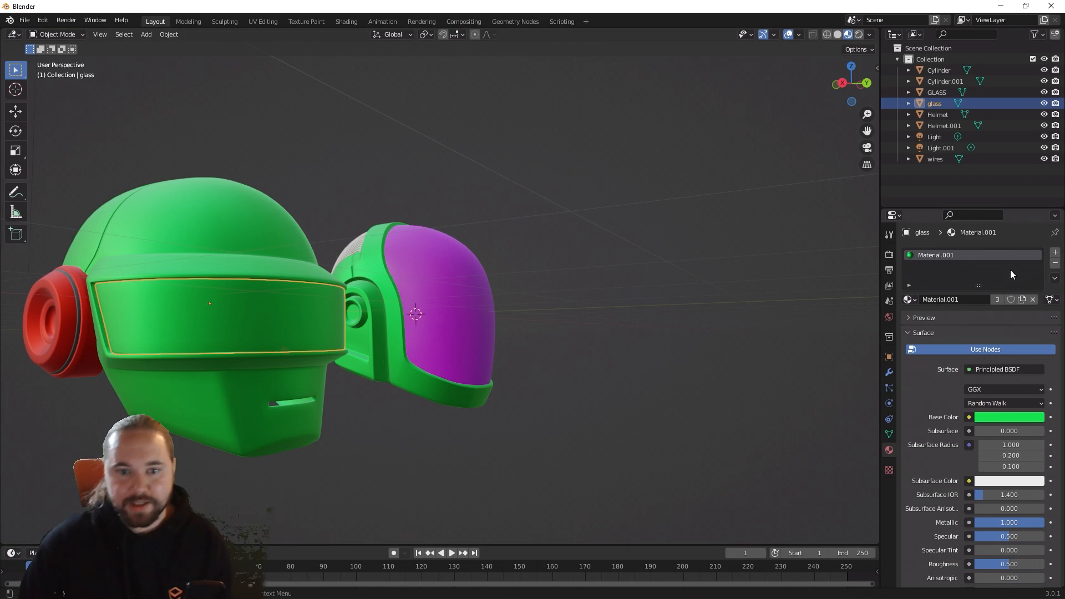
{"action": "left_click", "coordinate": [1055, 263]}
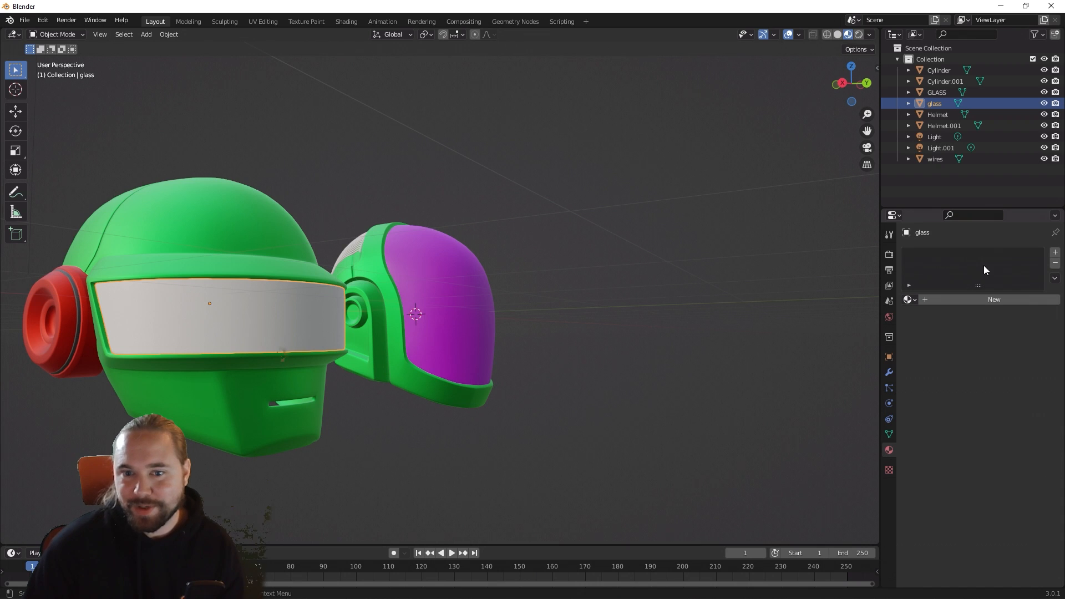
Step: Add a material slot to the glass visor strip with a new material named Glass 2
{"action": "left_click", "coordinate": [1055, 252]}
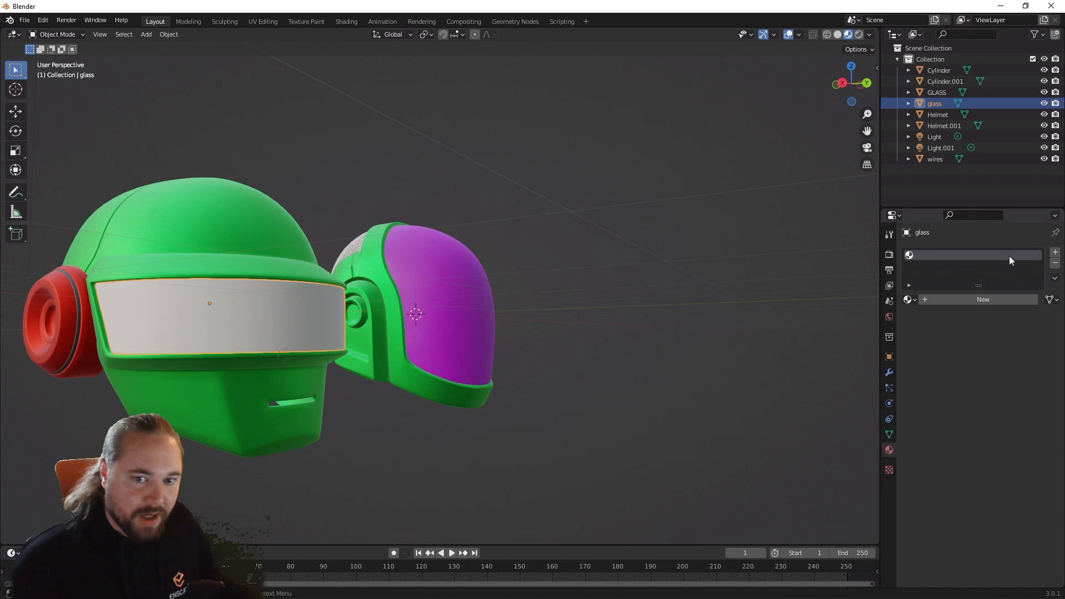
{"action": "left_click", "coordinate": [988, 300]}
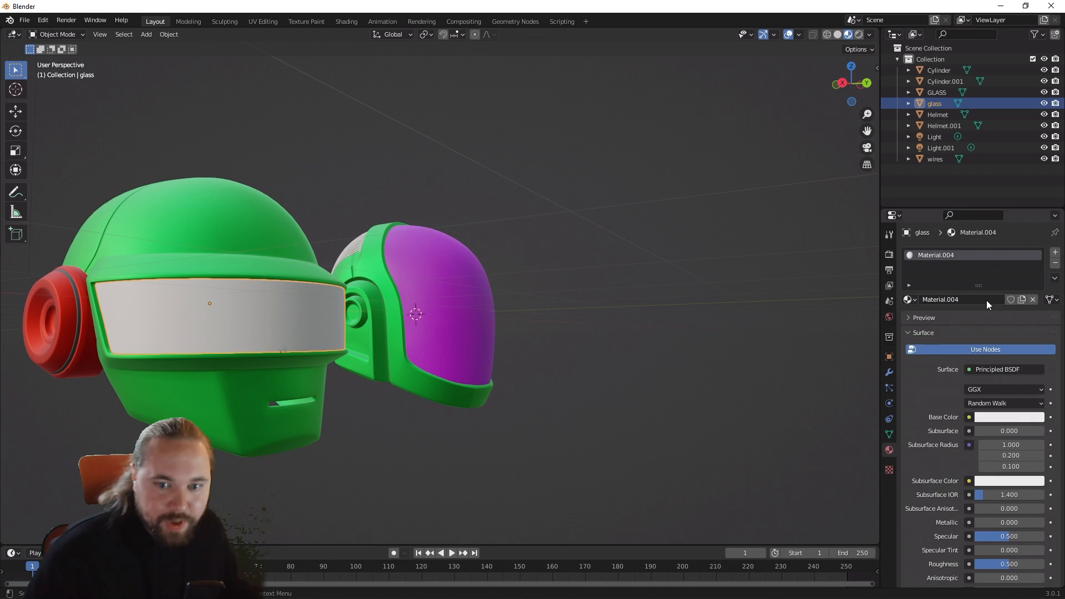
{"action": "left_click", "coordinate": [967, 299]}
{"action": "type", "text": "Gla"}
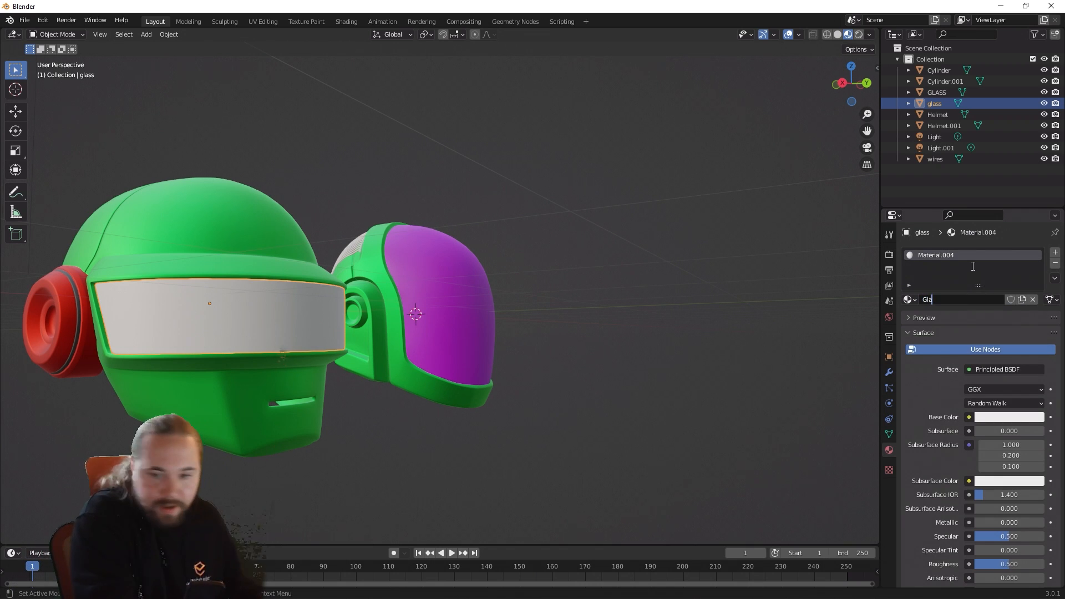
{"action": "type", "text": "ss 2"}
{"action": "key", "text": "Return"}
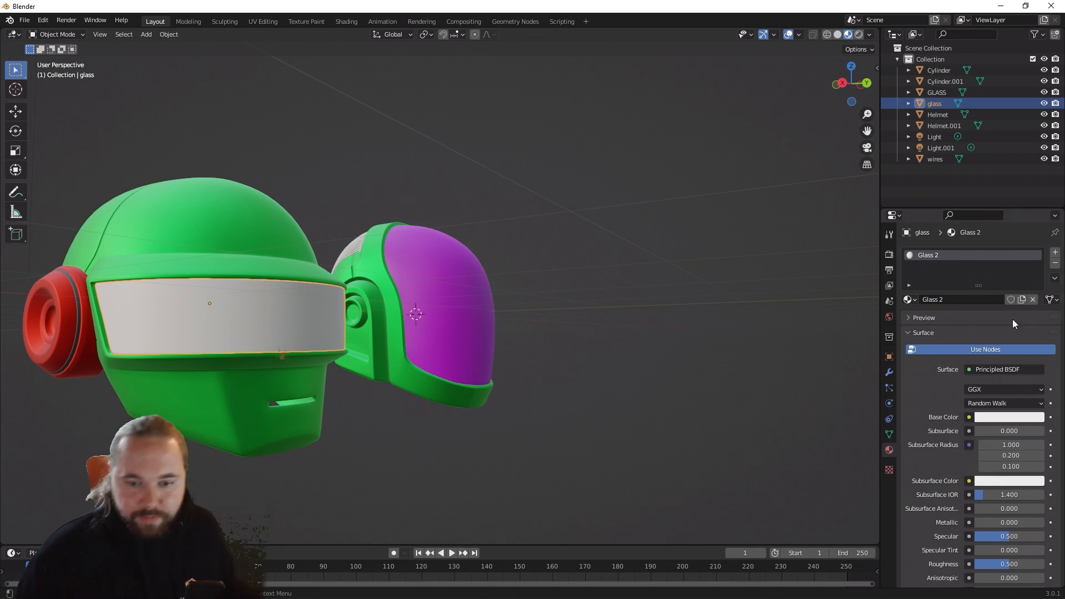
Step: Set the base color of the Glass 2 material to yellow
{"action": "left_click", "coordinate": [1007, 418]}
{"action": "left_click_drag", "start_coordinate": [972, 303], "coordinate": [911, 319]}
{"action": "left_click", "coordinate": [707, 322]}
{"action": "middle_click_drag", "start_coordinate": [578, 324], "coordinate": [527, 309]}
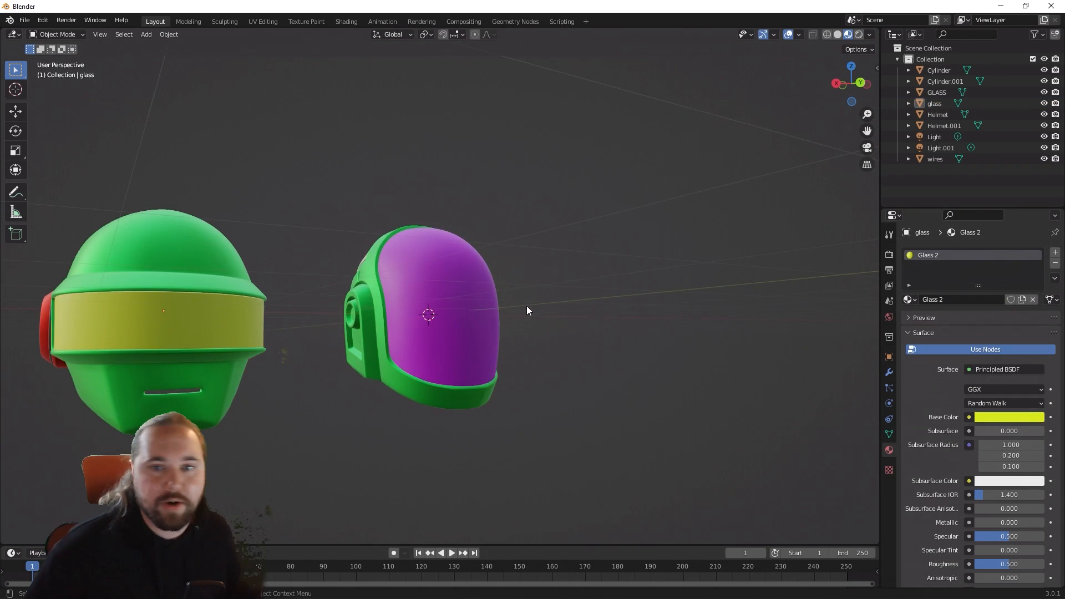
Step: Replace Material.001 on the Helmet object with a new material in a fresh slot
{"action": "left_click", "coordinate": [928, 118]}
{"action": "middle_click_drag", "start_coordinate": [311, 323], "coordinate": [381, 317]}
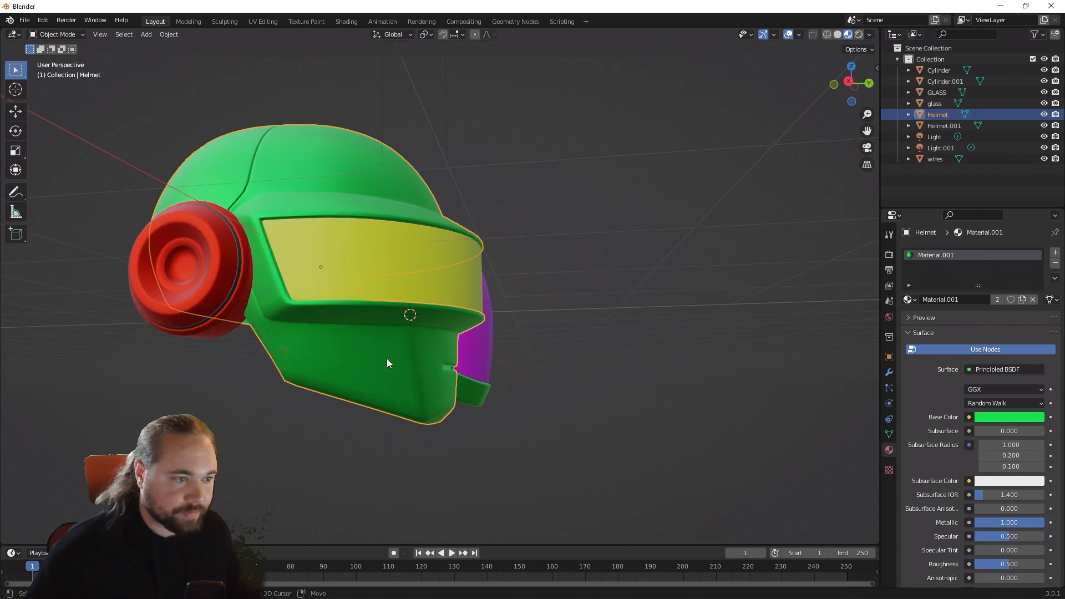
{"action": "middle_click_drag", "start_coordinate": [387, 359], "coordinate": [447, 383]}
{"action": "middle_click_drag", "start_coordinate": [587, 392], "coordinate": [450, 343]}
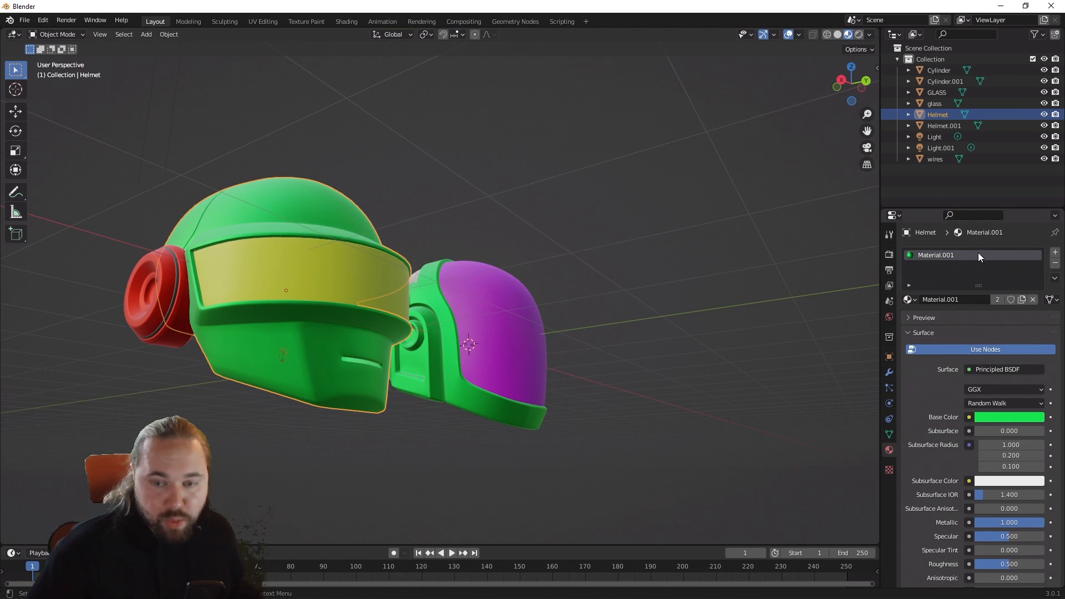
{"action": "left_click", "coordinate": [1055, 263]}
{"action": "left_click", "coordinate": [1056, 254]}
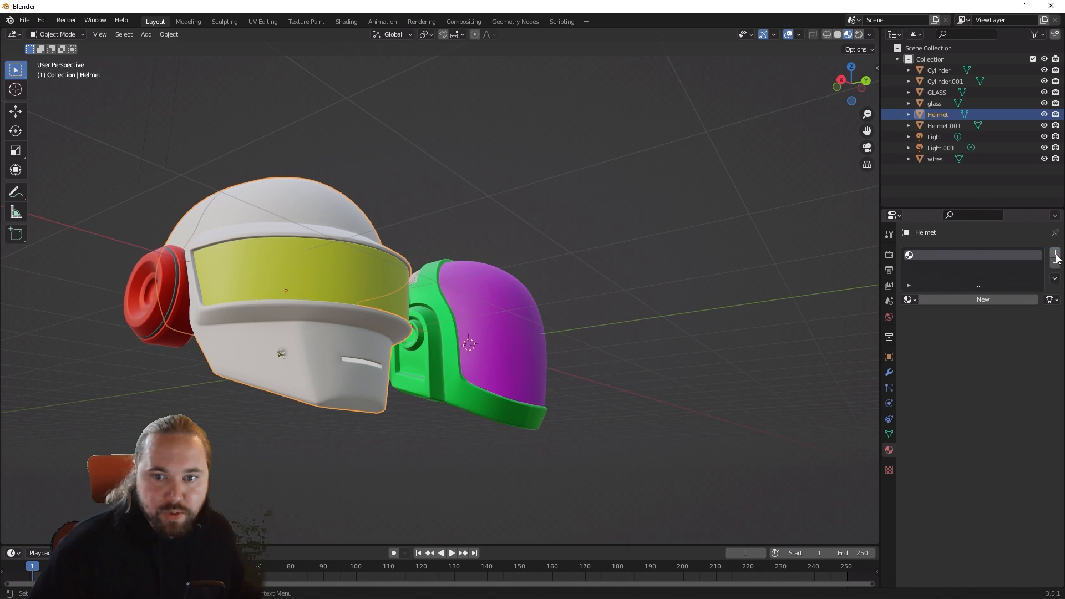
{"action": "left_click", "coordinate": [981, 301]}
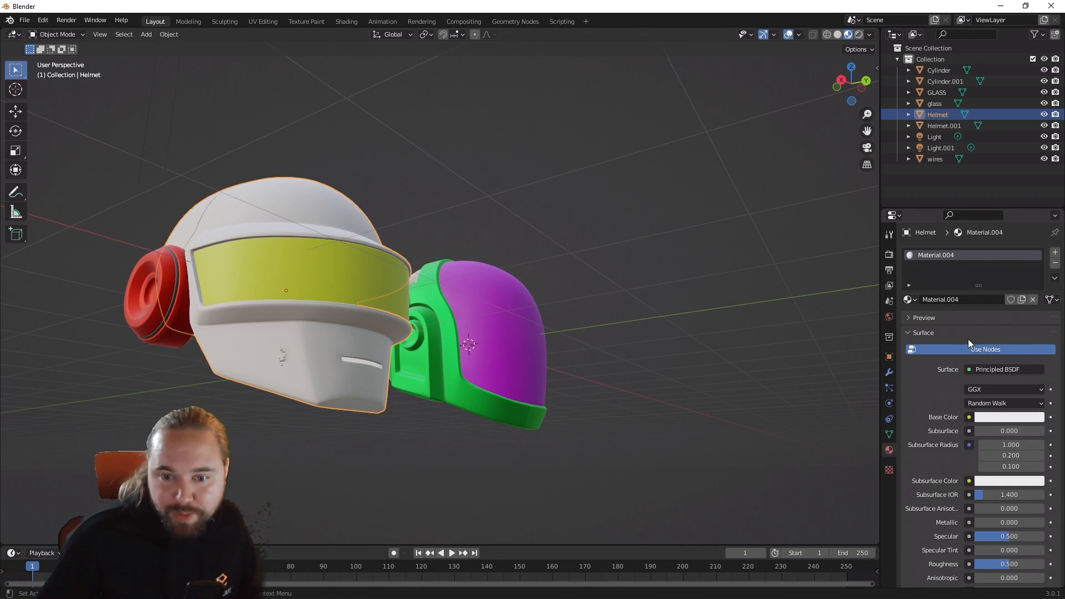
Step: Set the base color of Material.004 on the Helmet object to blue
{"action": "left_click", "coordinate": [1003, 420]}
{"action": "left_click", "coordinate": [1000, 417]}
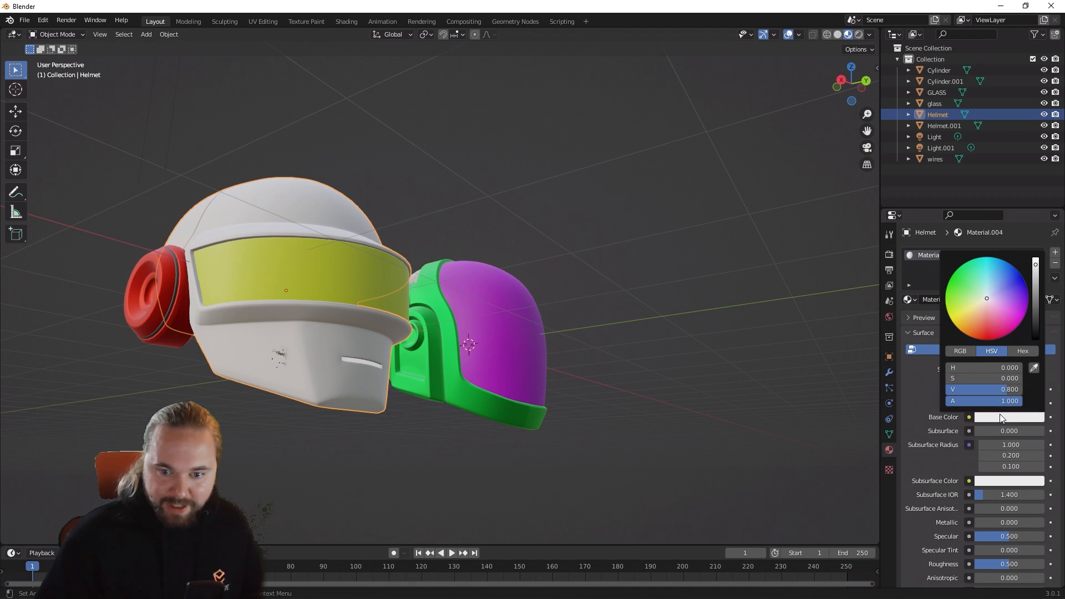
{"action": "left_click", "coordinate": [1013, 268]}
{"action": "left_click", "coordinate": [670, 301]}
{"action": "scroll", "coordinate": [671, 297], "scroll_direction": "down", "scroll_amount": 1}
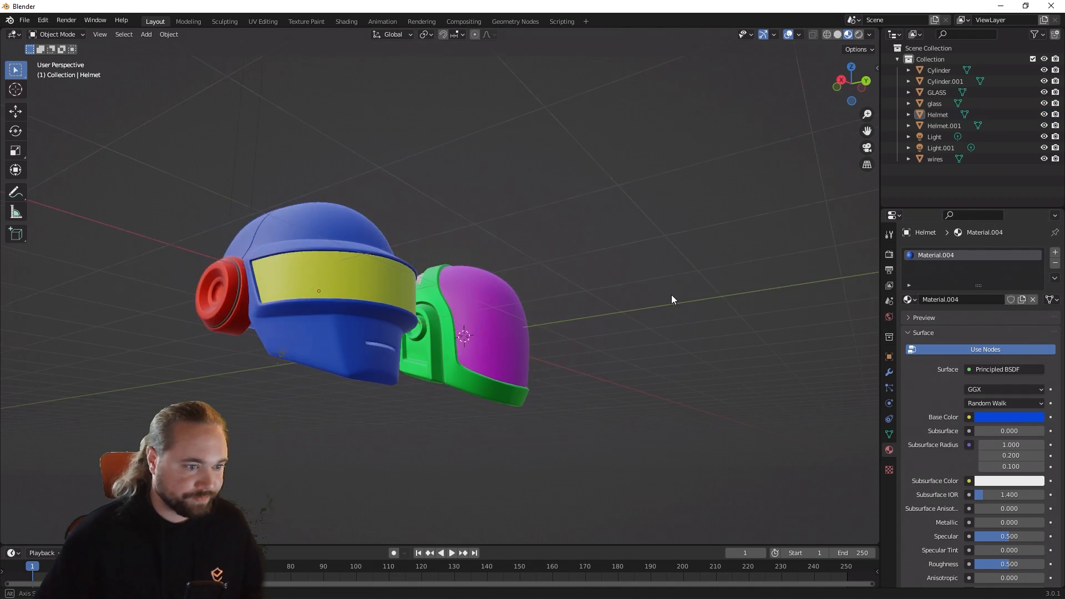
{"action": "middle_click_drag", "start_coordinate": [671, 294], "coordinate": [621, 306]}
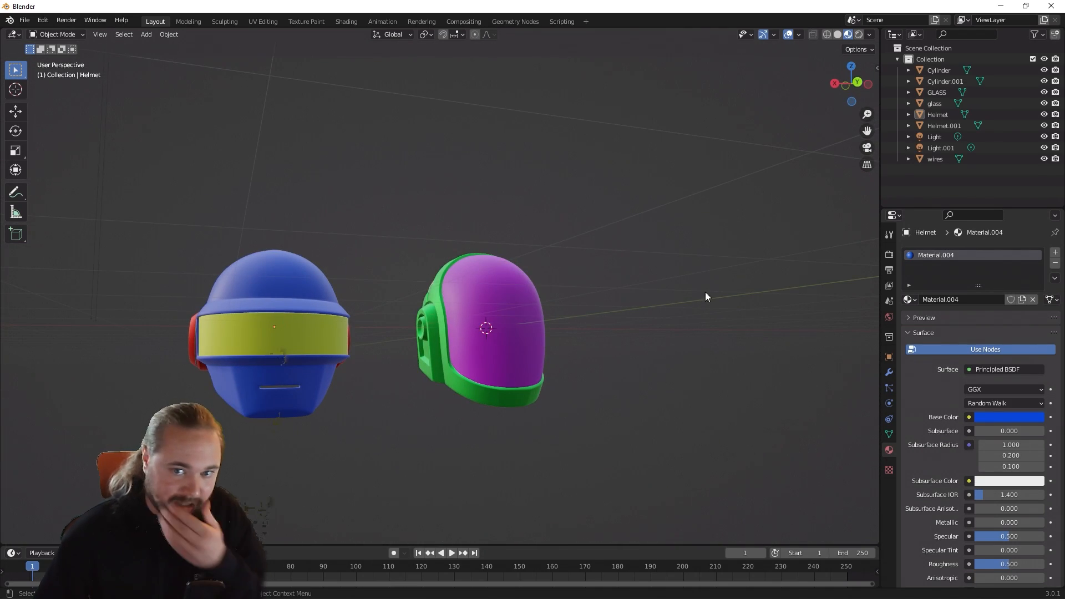
Step: Delete the two light objects, Light and Light.001, from the scene
{"action": "left_click", "coordinate": [944, 125]}
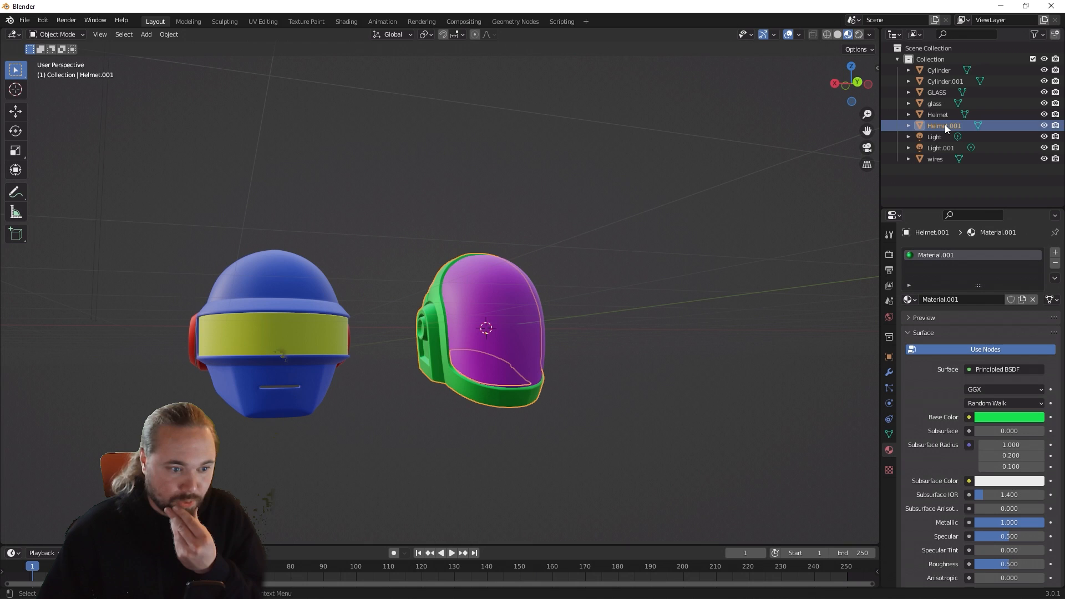
{"action": "middle_click_drag", "start_coordinate": [734, 207], "coordinate": [712, 226]}
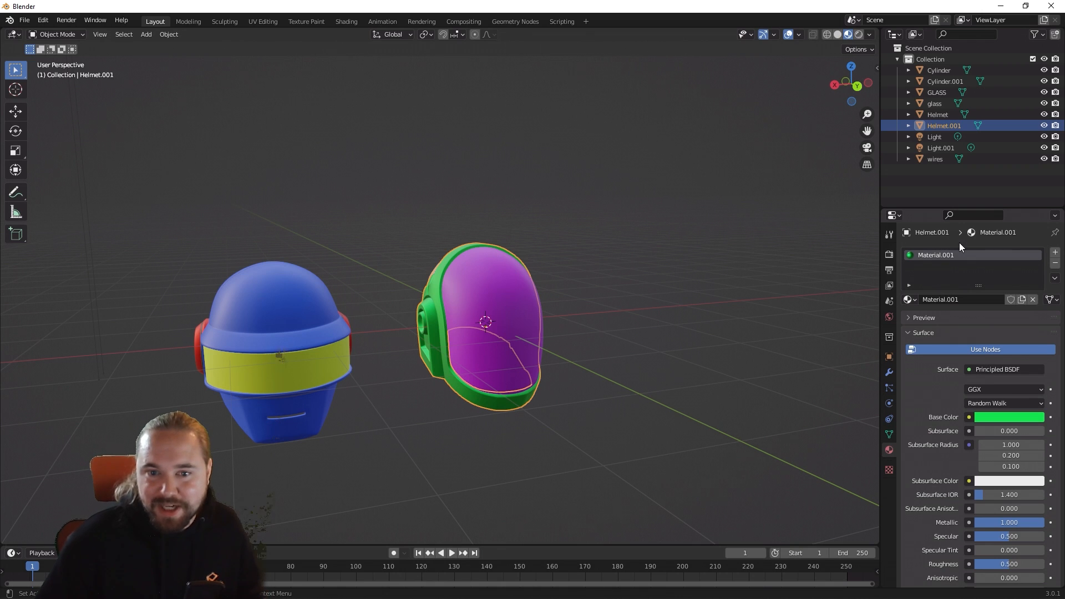
{"action": "middle_click_drag", "start_coordinate": [618, 288], "coordinate": [500, 290]}
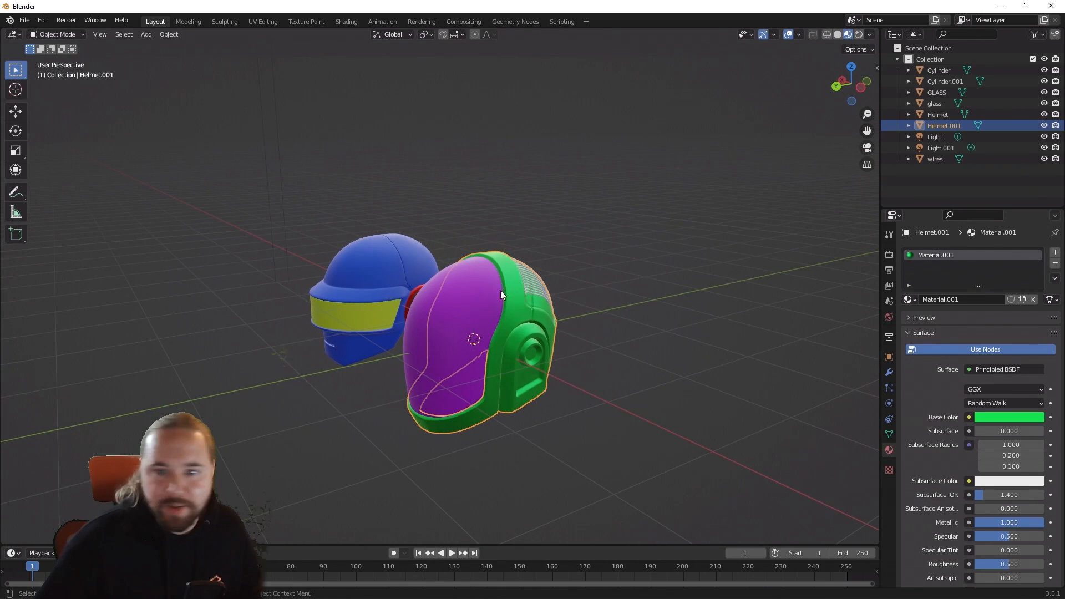
{"action": "left_click", "coordinate": [937, 137]}
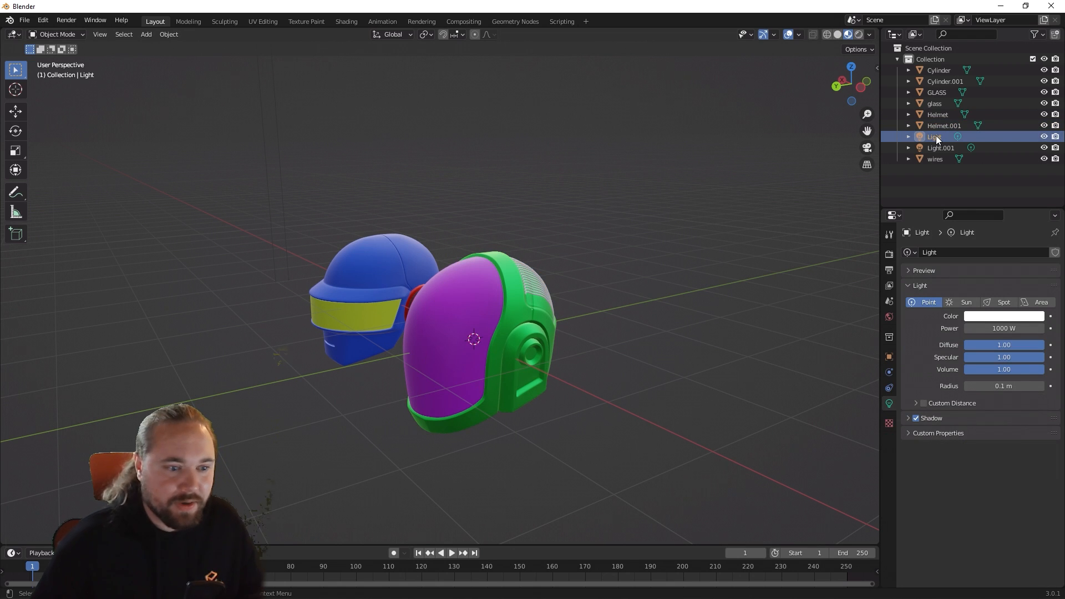
{"action": "key", "text": "Delete"}
{"action": "left_click", "coordinate": [936, 136]}
{"action": "key", "text": "Delete"}
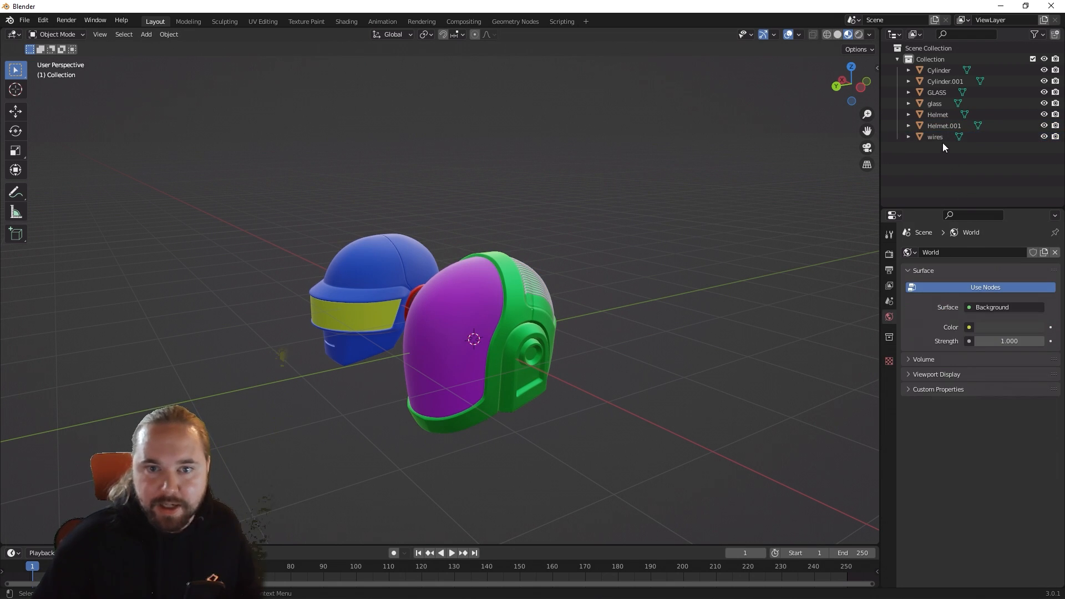
Step: Select the wires object and examine its mesh density up close in Edit Mode before returning to Object Mode
{"action": "left_click", "coordinate": [941, 140]}
{"action": "middle_click_drag", "start_coordinate": [649, 201], "coordinate": [434, 182]}
{"action": "scroll", "coordinate": [441, 188], "scroll_direction": "up", "scroll_amount": 5}
{"action": "scroll", "coordinate": [424, 187], "scroll_direction": "up", "scroll_amount": 1}
{"action": "scroll", "coordinate": [410, 189], "scroll_direction": "down", "scroll_amount": 2}
{"action": "key", "text": "Tab"}
{"action": "scroll", "coordinate": [437, 198], "scroll_direction": "up", "scroll_amount": 1}
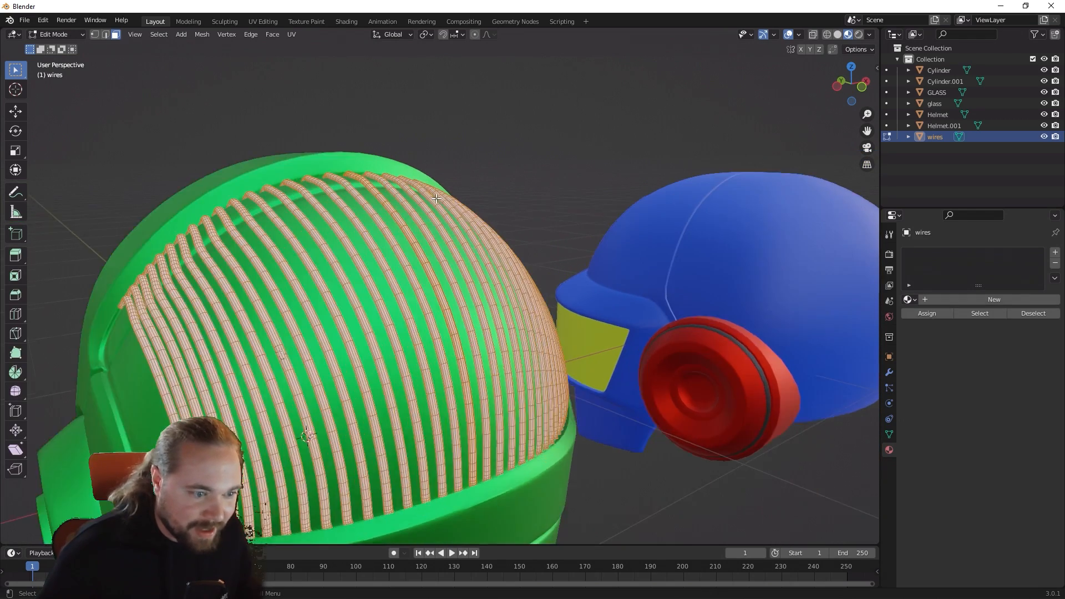
{"action": "scroll", "coordinate": [437, 199], "scroll_direction": "up", "scroll_amount": 2}
{"action": "key", "text": "Tab"}
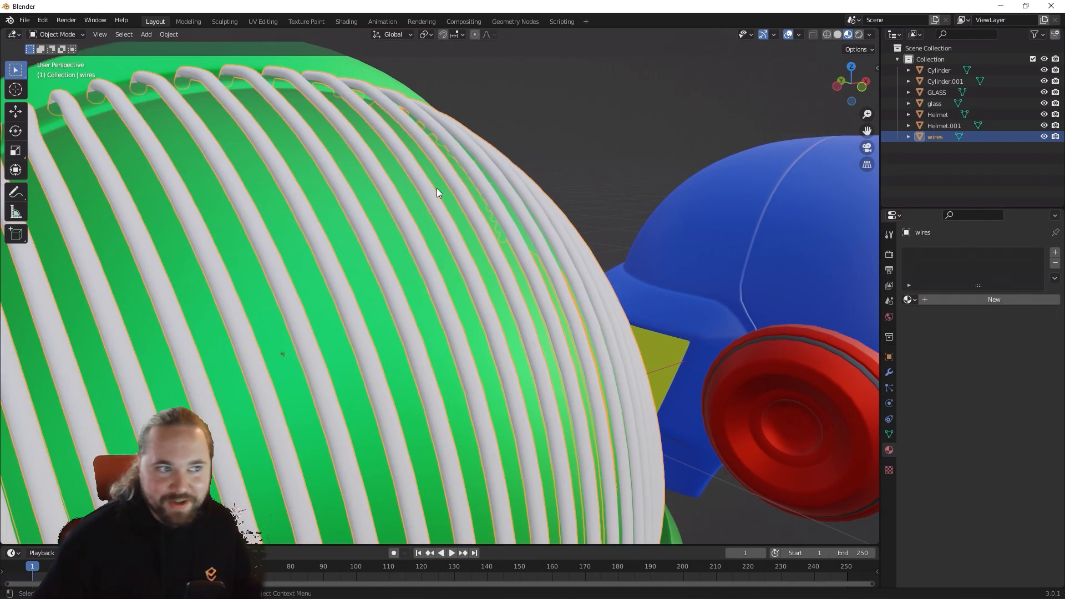
{"action": "scroll", "coordinate": [492, 188], "scroll_direction": "down", "scroll_amount": 4}
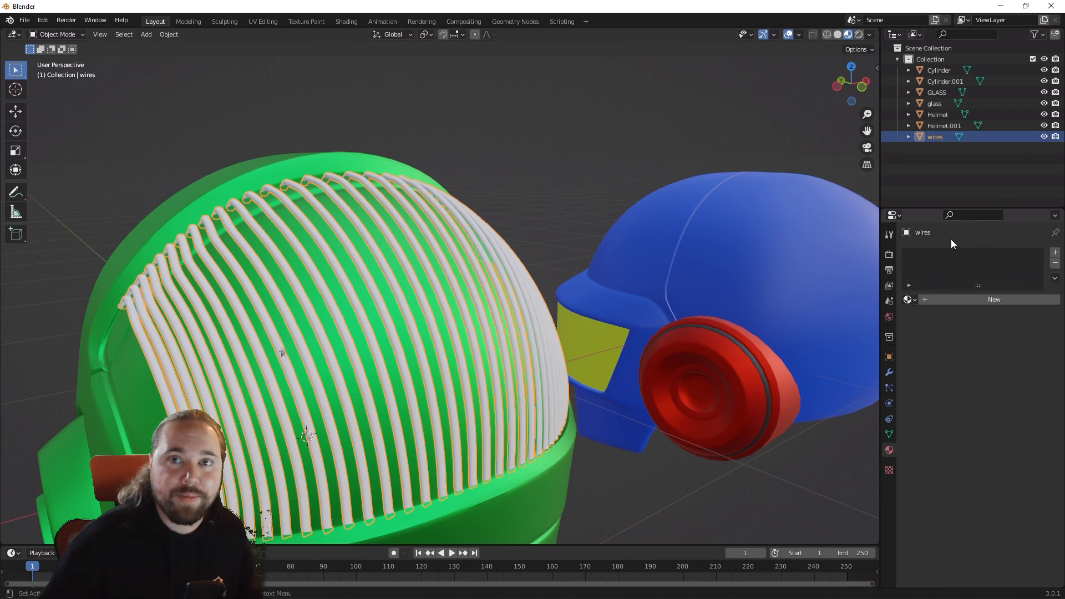
Step: Add a material slot to the wires object with a new material named Wires
{"action": "left_click", "coordinate": [1055, 253]}
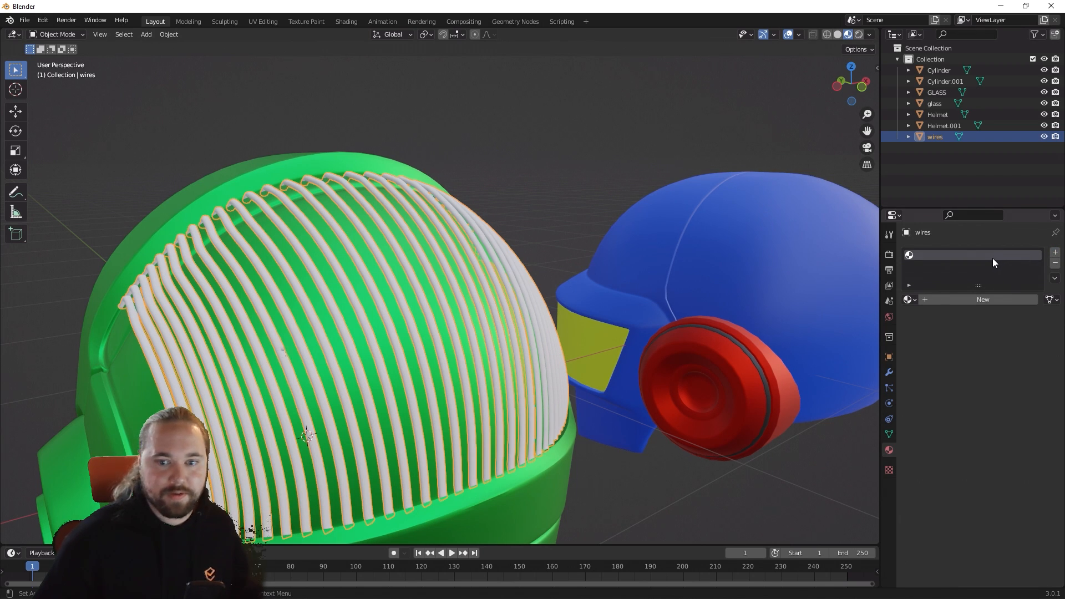
{"action": "left_click", "coordinate": [946, 298]}
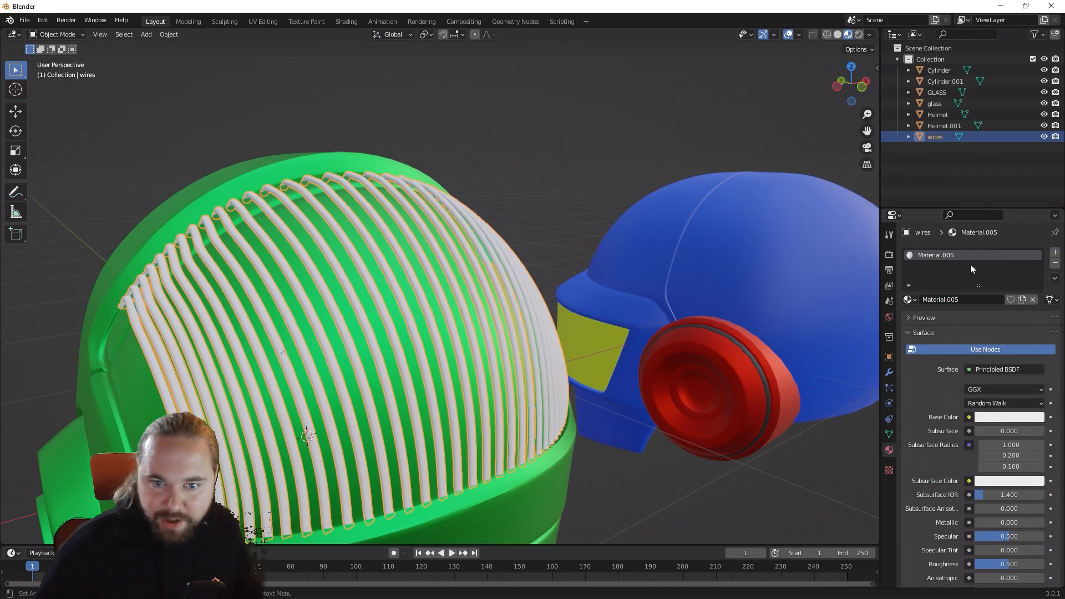
{"action": "left_click", "coordinate": [972, 300]}
{"action": "type", "text": "Wires"}
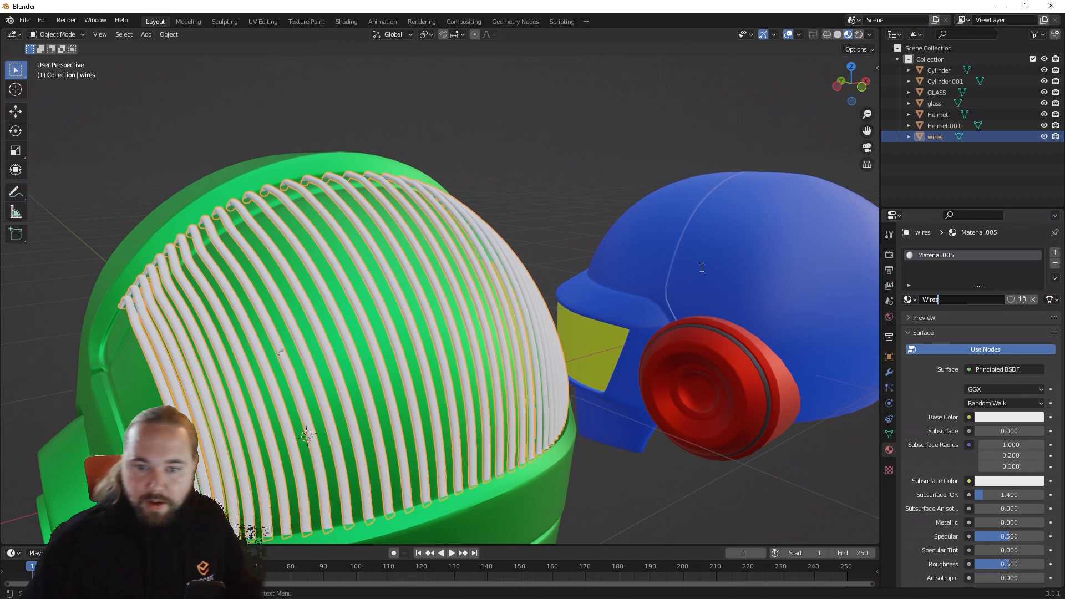
{"action": "key", "text": "Return"}
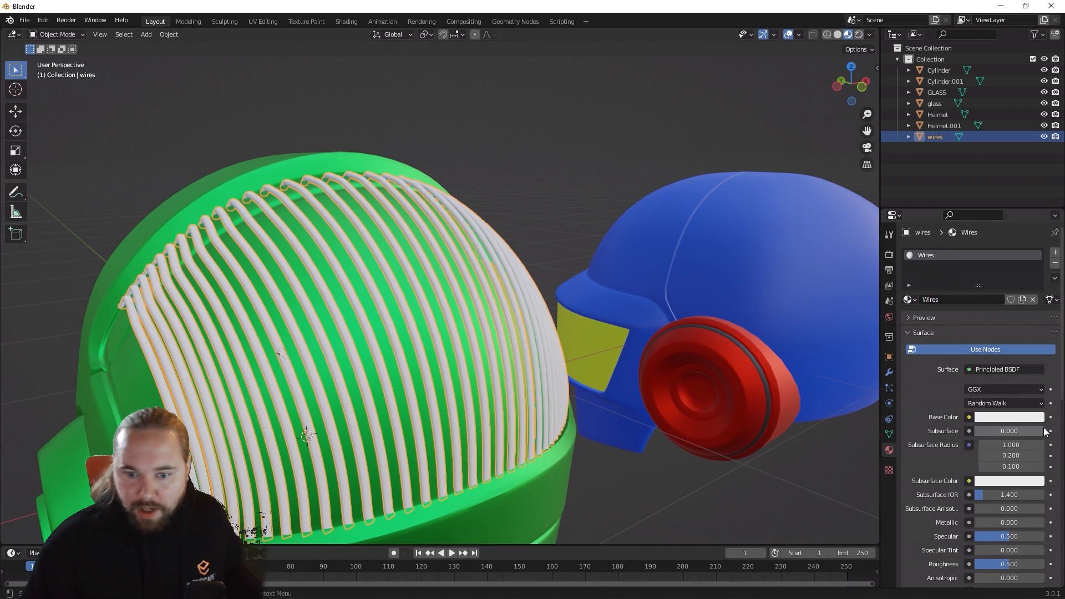
Step: Set the base color of the Wires material to magenta
{"action": "left_click", "coordinate": [995, 417]}
{"action": "left_click_drag", "start_coordinate": [1002, 324], "coordinate": [1026, 311]}
{"action": "left_click", "coordinate": [548, 204]}
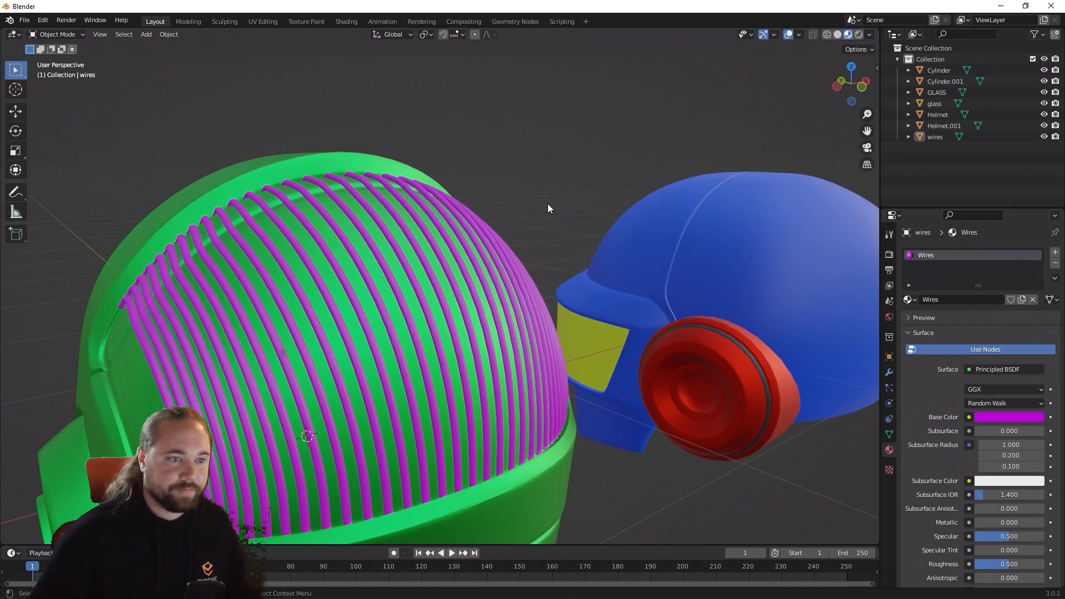
{"action": "middle_click_drag", "start_coordinate": [548, 204], "coordinate": [603, 249]}
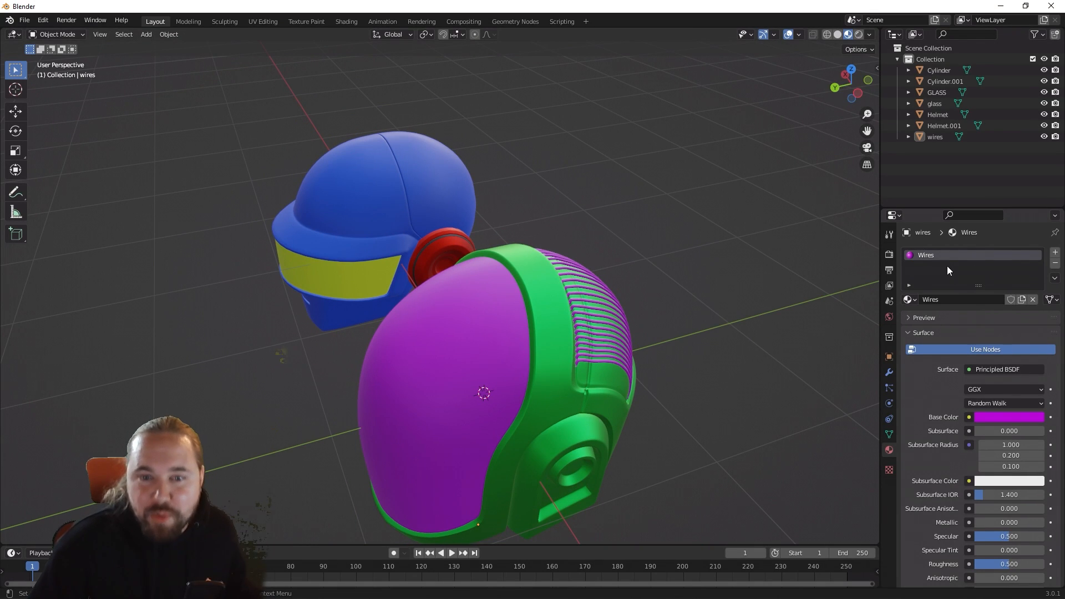
Step: Change the base color of the Wires material to cyan so it differs from the visor
{"action": "left_click", "coordinate": [992, 417]}
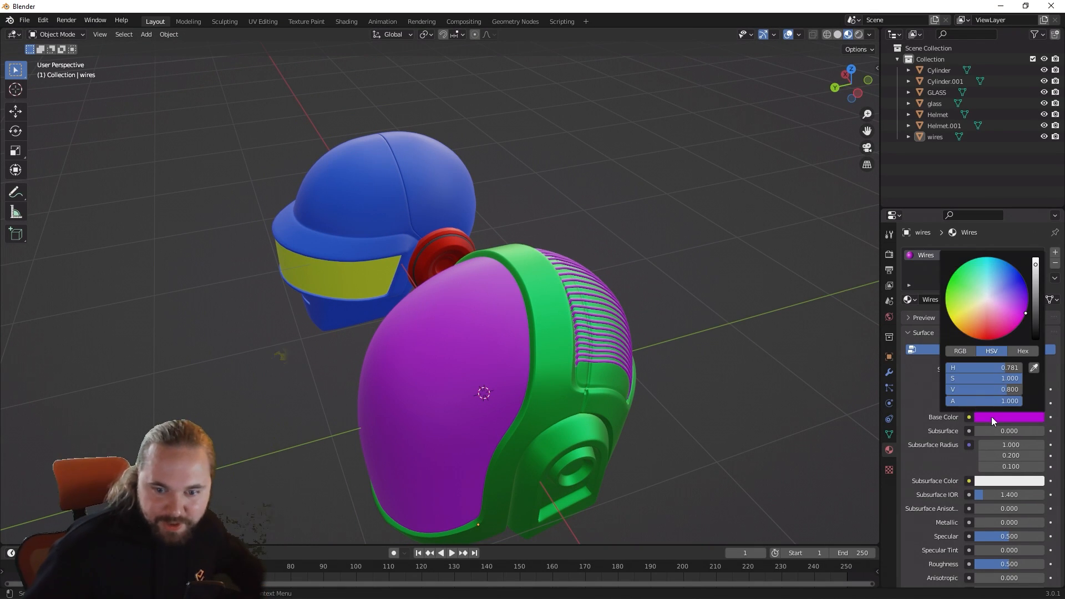
{"action": "left_click_drag", "start_coordinate": [991, 302], "coordinate": [991, 272]}
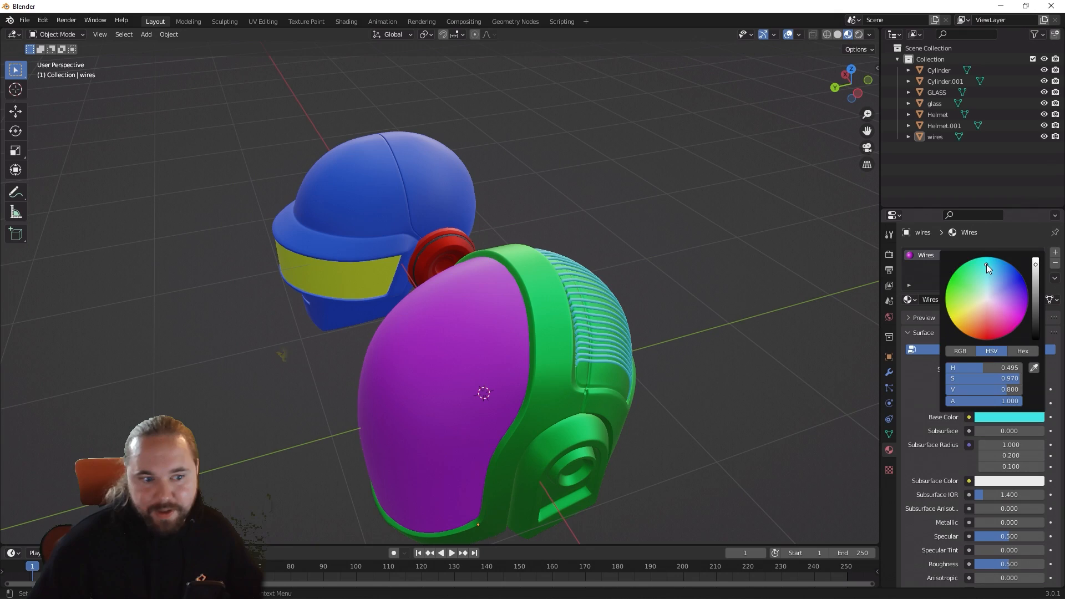
{"action": "middle_click_drag", "start_coordinate": [747, 316], "coordinate": [691, 314]}
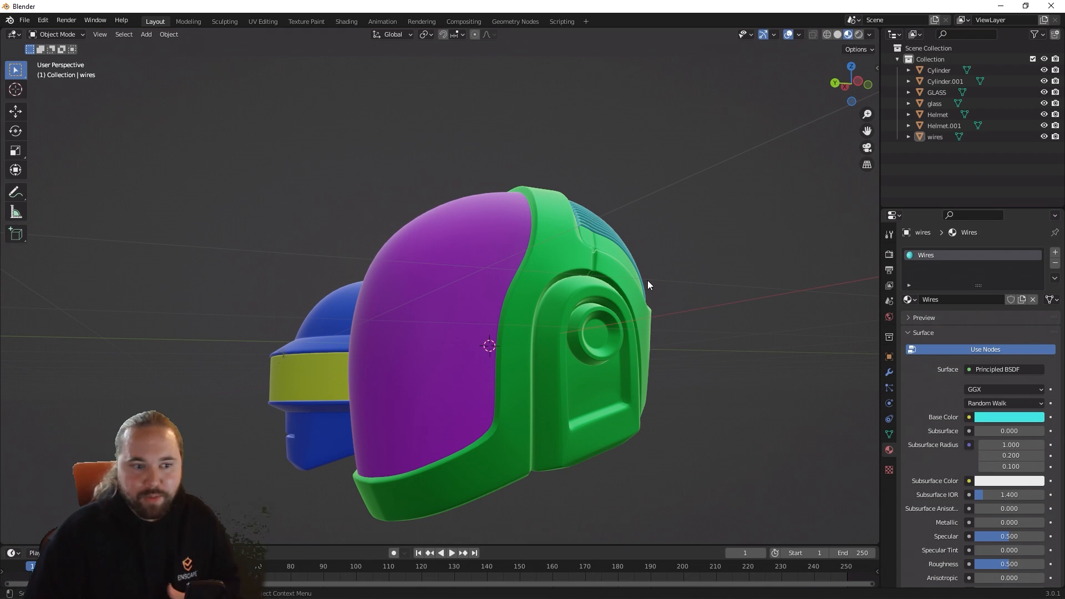
Step: Open the Helmet.001 mesh in Edit Mode and clear its face selection
{"action": "left_click", "coordinate": [557, 352]}
{"action": "middle_click_drag", "start_coordinate": [558, 352], "coordinate": [596, 371]}
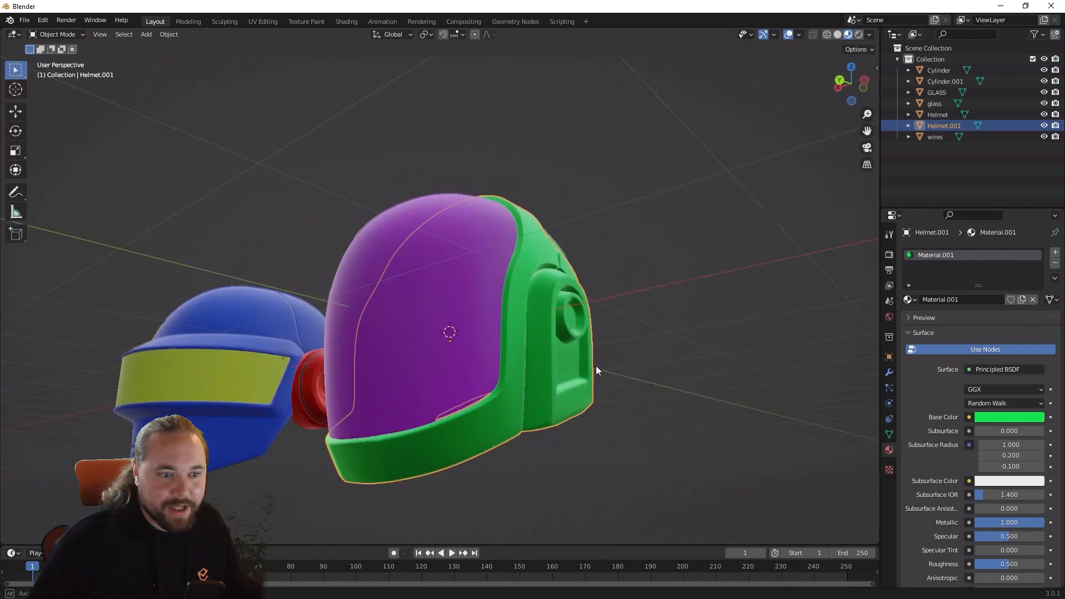
{"action": "scroll", "coordinate": [589, 368], "scroll_direction": "up", "scroll_amount": 3}
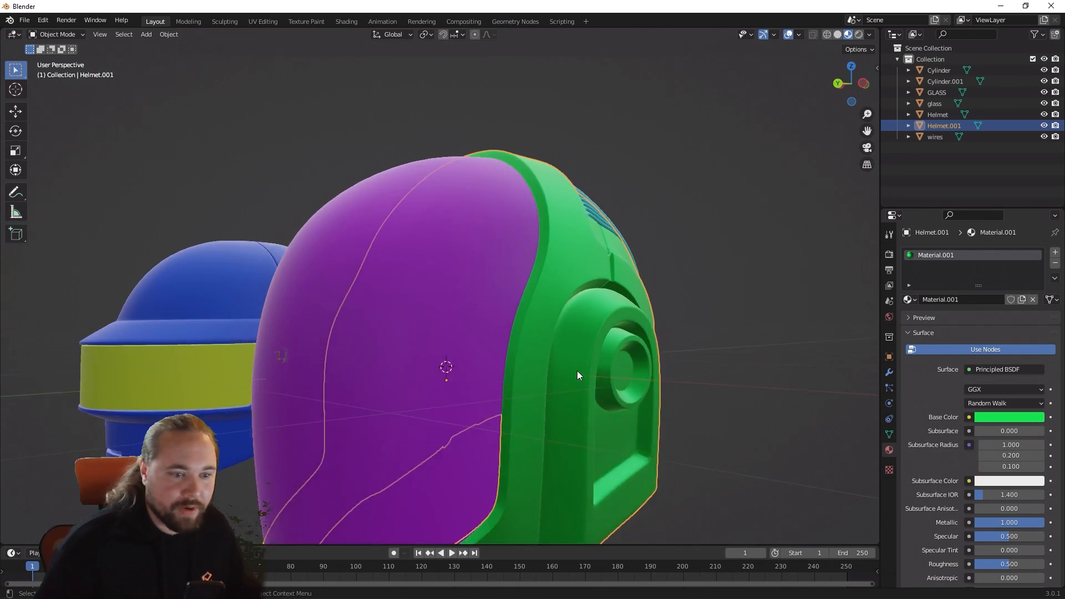
{"action": "key", "text": "Tab"}
{"action": "middle_click_drag", "start_coordinate": [587, 373], "coordinate": [691, 358]}
{"action": "left_click", "coordinate": [716, 406]}
Step: Select the face loop framing the ear recess on one side of Helmet.001
{"action": "scroll", "coordinate": [637, 226], "scroll_direction": "up", "scroll_amount": 4}
{"action": "middle_click_drag", "start_coordinate": [638, 226], "coordinate": [624, 311], "text": "shift"}
{"action": "scroll", "coordinate": [617, 348], "scroll_direction": "down", "scroll_amount": 5}
{"action": "middle_click_drag", "start_coordinate": [617, 348], "coordinate": [631, 312]}
{"action": "scroll", "coordinate": [605, 351], "scroll_direction": "up", "scroll_amount": 2}
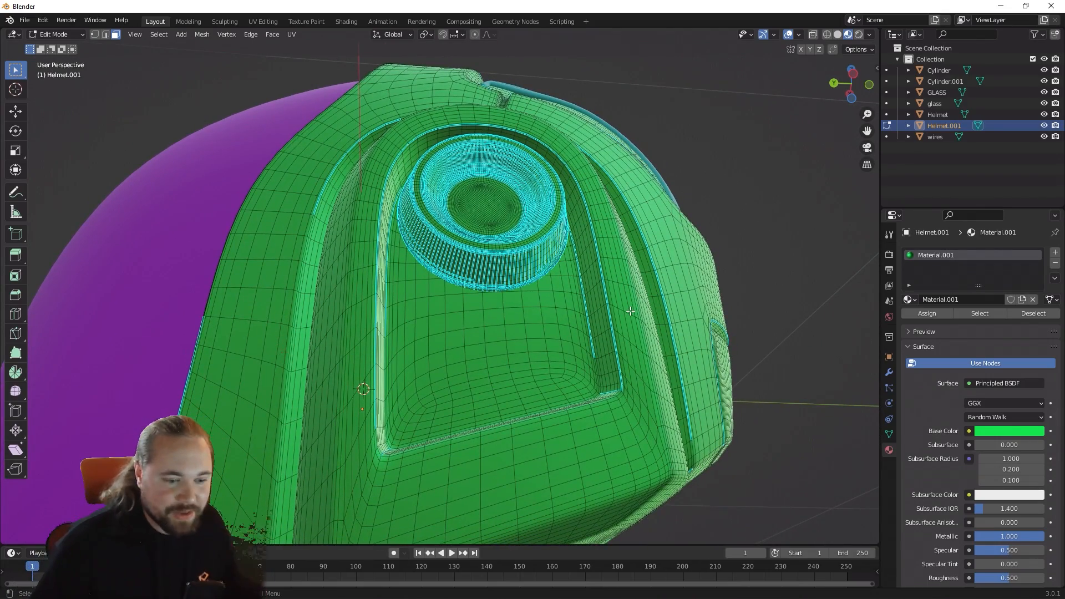
{"action": "middle_click_drag", "start_coordinate": [614, 455], "coordinate": [561, 411]}
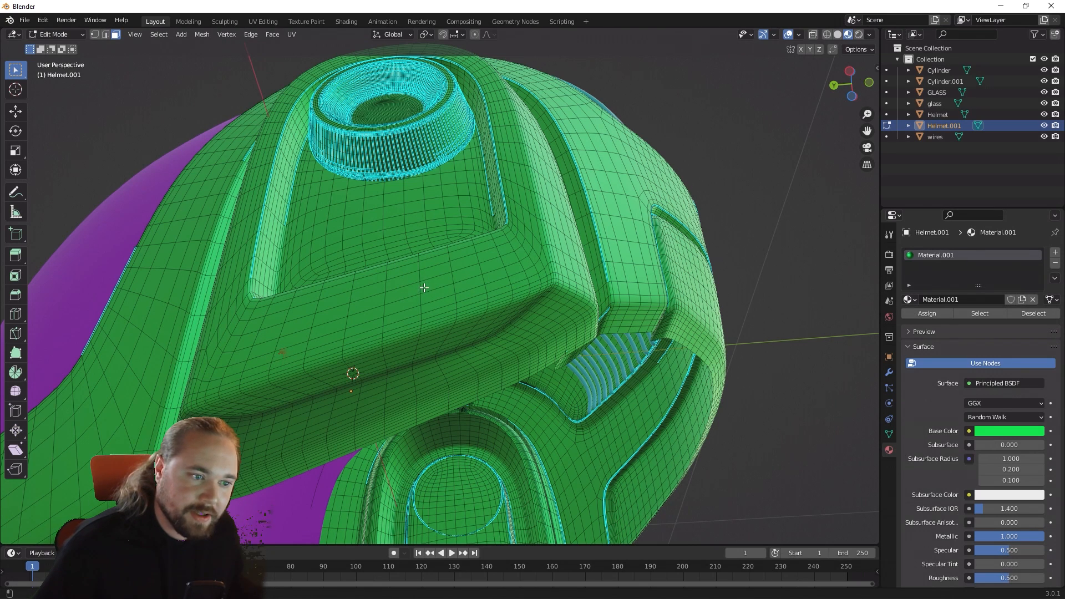
{"action": "left_click", "coordinate": [423, 286]}
{"action": "left_click", "coordinate": [420, 288]}
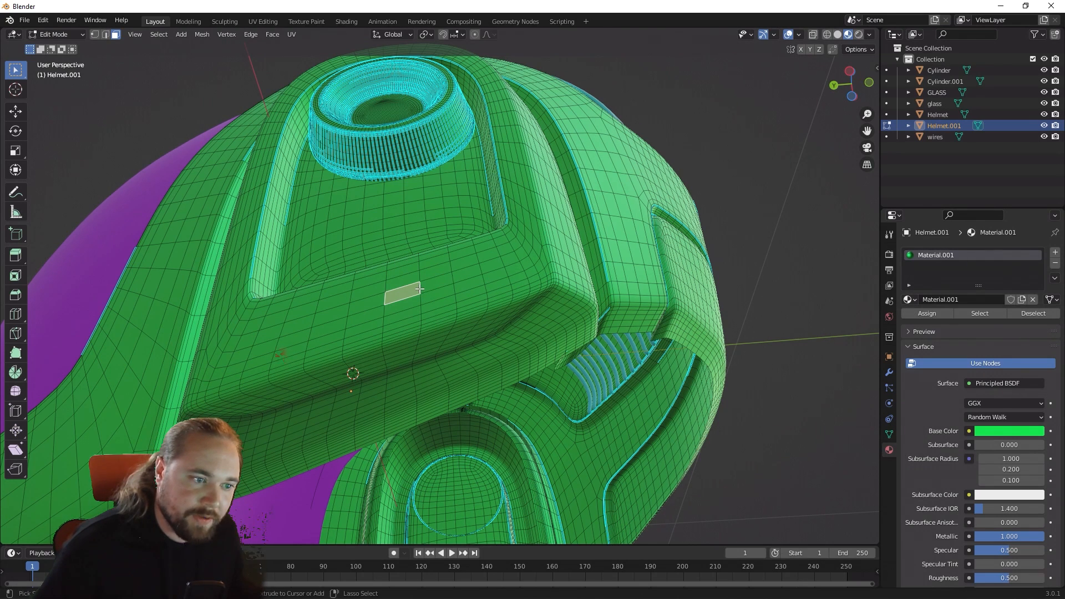
{"action": "left_click", "coordinate": [420, 289], "text": "alt"}
{"action": "middle_click_drag", "start_coordinate": [420, 289], "coordinate": [503, 301]}
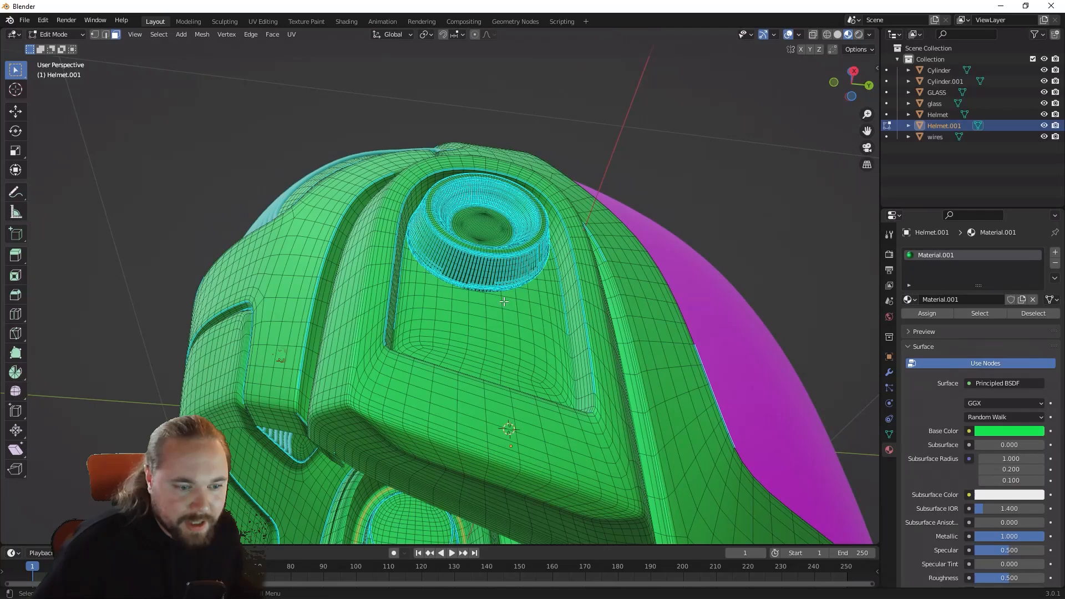
Step: Try selecting only the opposite ear recess's face loop and growing the selection four times, then deselect everything
{"action": "left_click", "coordinate": [511, 422], "text": "alt"}
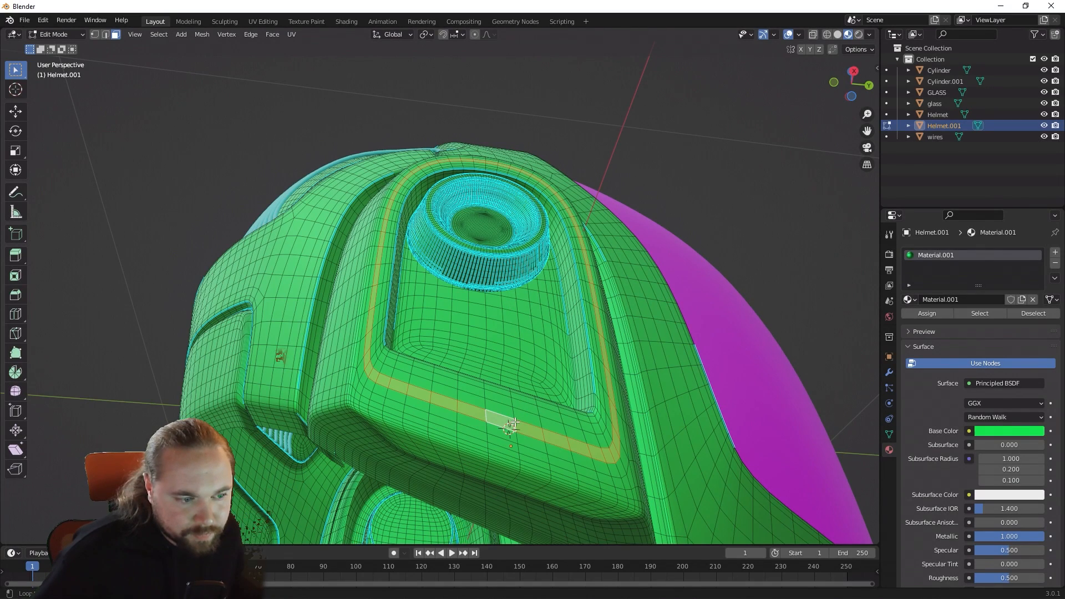
{"action": "key", "text": "KP_Decimal"}
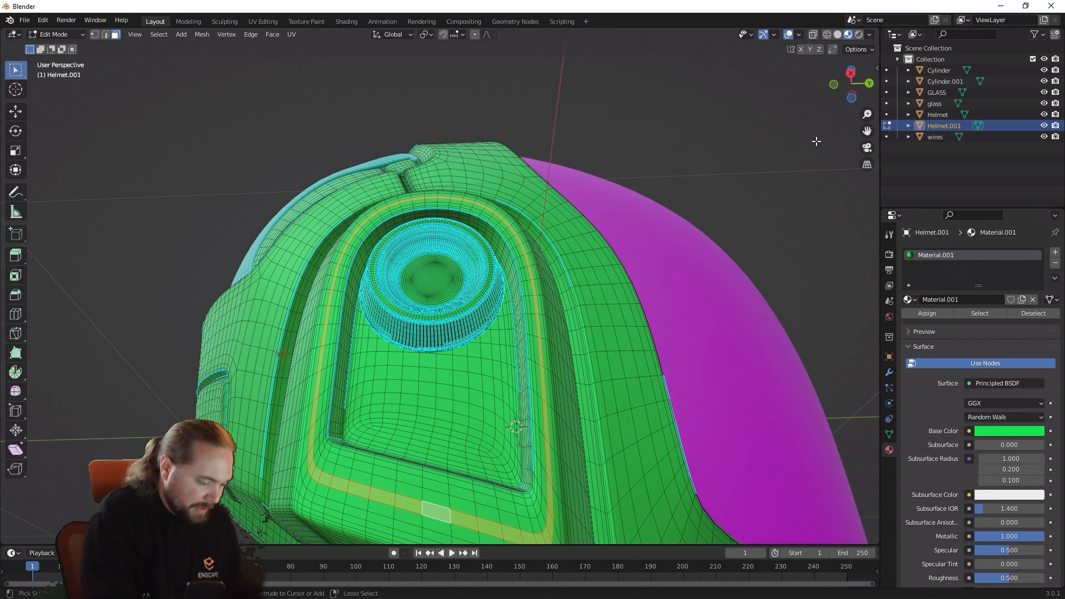
{"action": "key", "text": "ctrl+KP_Add"}
{"action": "key", "text": "ctrl+KP_Add"}
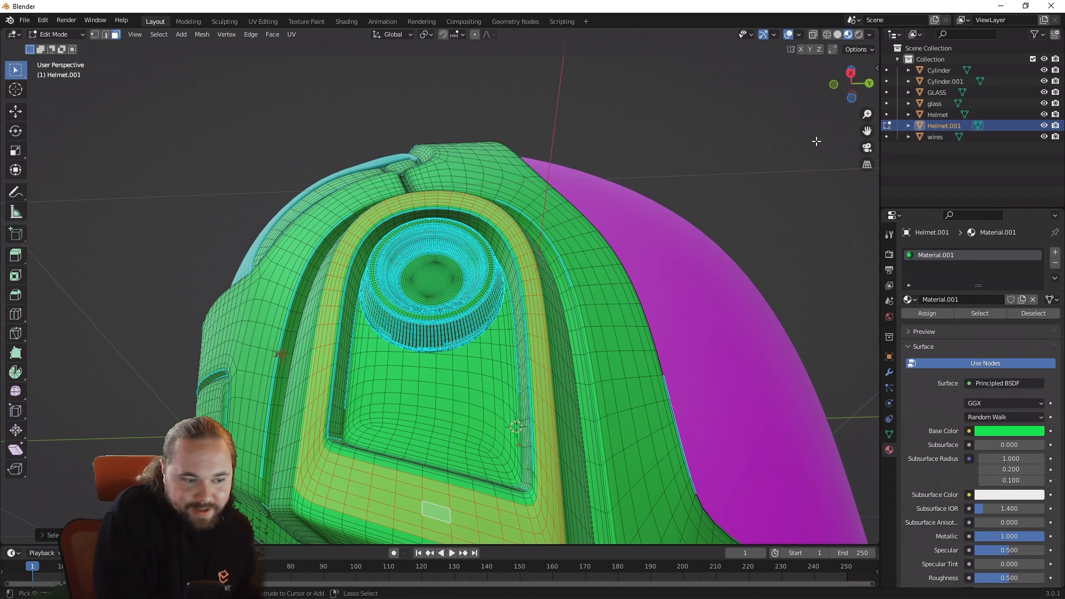
{"action": "key", "text": "ctrl+KP_Add"}
{"action": "key", "text": "ctrl+KP_Add"}
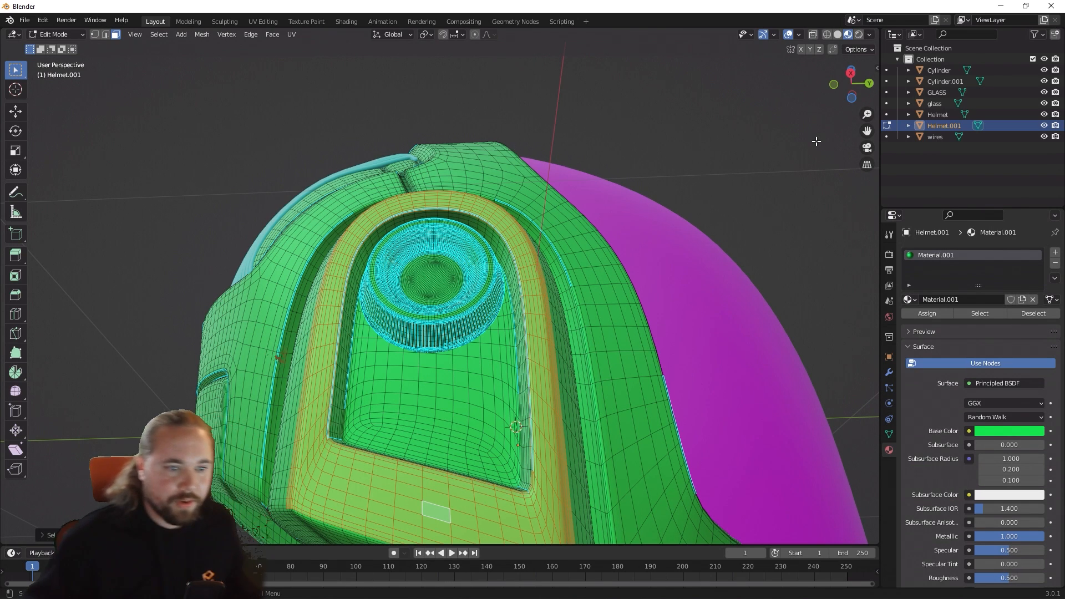
{"action": "middle_click_drag", "start_coordinate": [815, 140], "coordinate": [516, 245]}
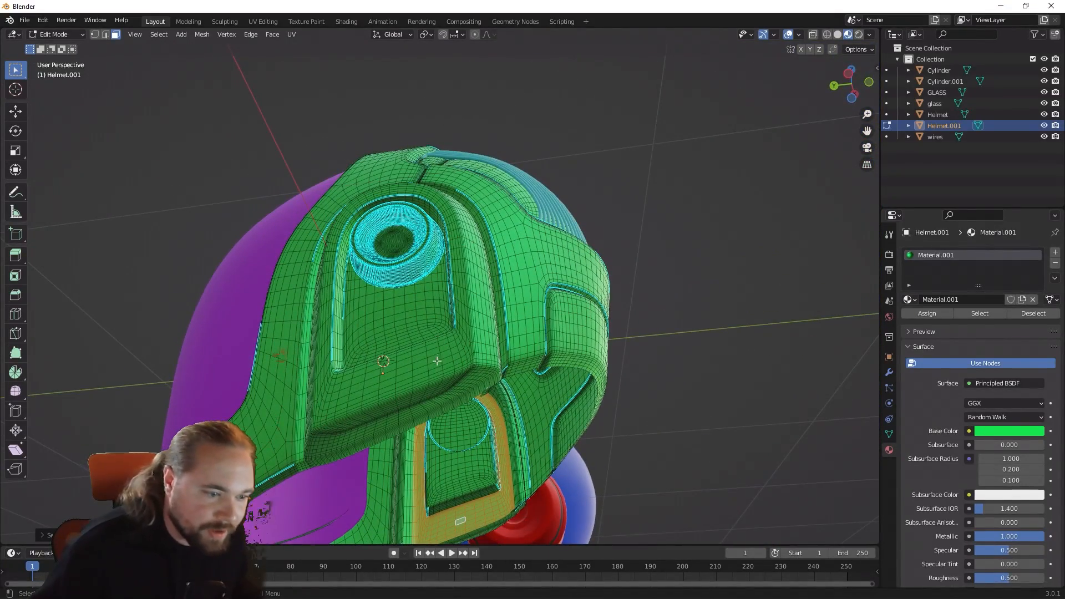
{"action": "left_click", "coordinate": [678, 446]}
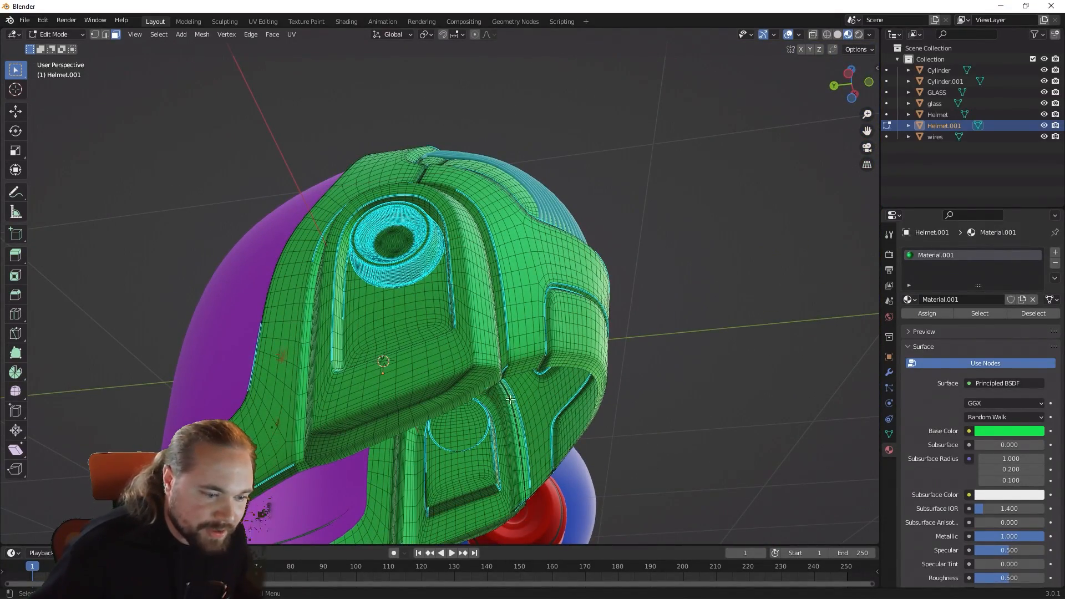
Step: Select the face loops framing the ear recesses on both sides of Helmet.001 together
{"action": "left_click", "coordinate": [413, 366], "text": "alt"}
{"action": "middle_click_drag", "start_coordinate": [511, 444], "coordinate": [577, 396]}
{"action": "left_click", "coordinate": [601, 405], "text": "alt+shift"}
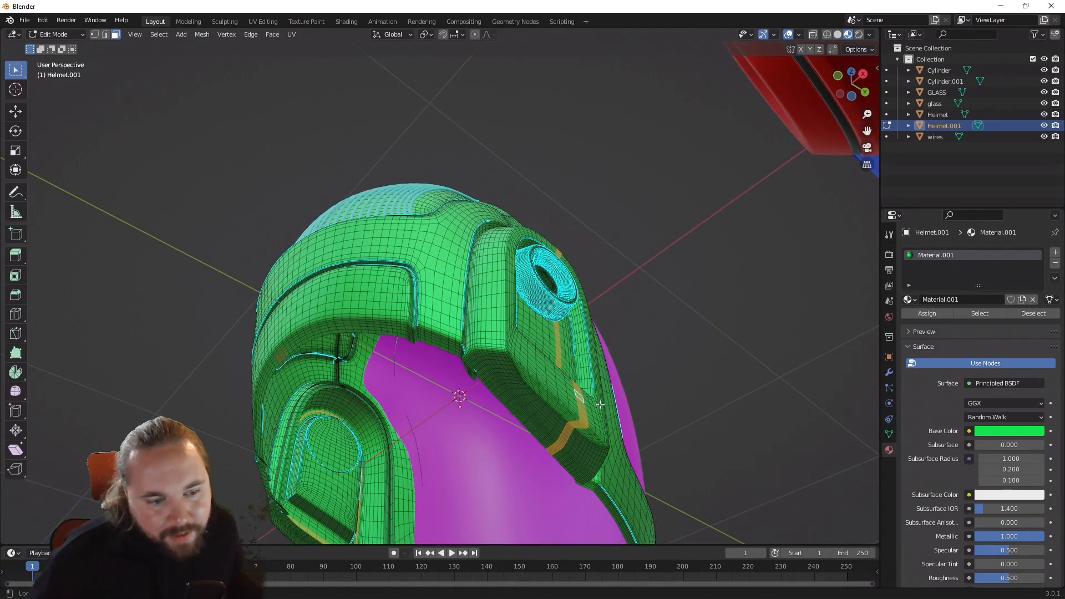
{"action": "key", "text": "alt+a"}
{"action": "middle_click_drag", "start_coordinate": [601, 406], "coordinate": [583, 353]}
{"action": "scroll", "coordinate": [559, 421], "scroll_direction": "up", "scroll_amount": 4}
{"action": "left_click", "coordinate": [595, 389], "text": "alt+shift"}
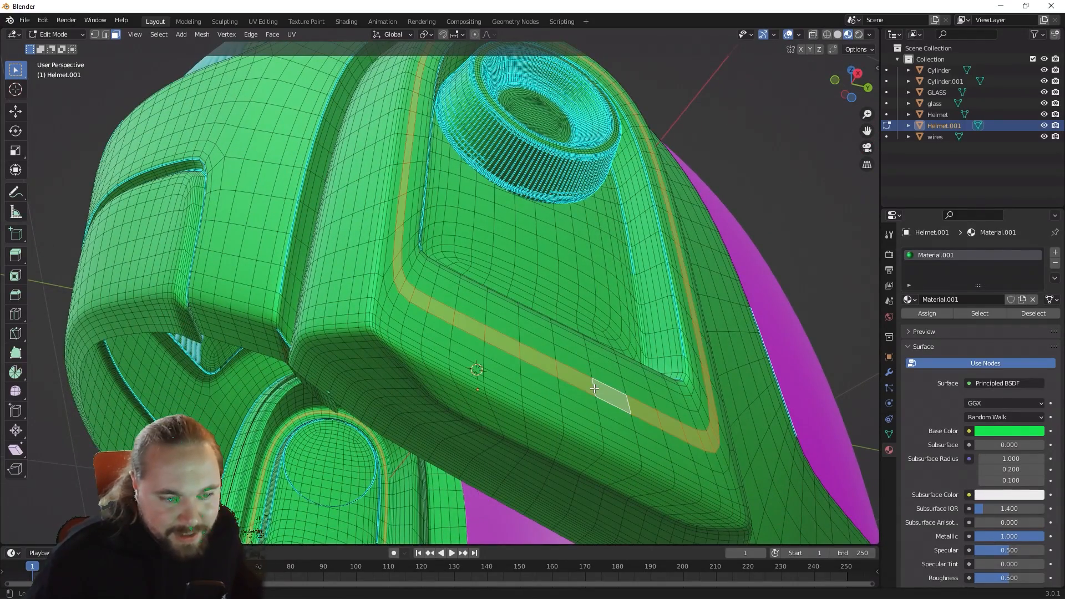
{"action": "middle_click_drag", "start_coordinate": [438, 338], "coordinate": [496, 354]}
{"action": "scroll", "coordinate": [485, 328], "scroll_direction": "down", "scroll_amount": 5}
{"action": "left_click_drag", "start_coordinate": [497, 354], "coordinate": [501, 355]}
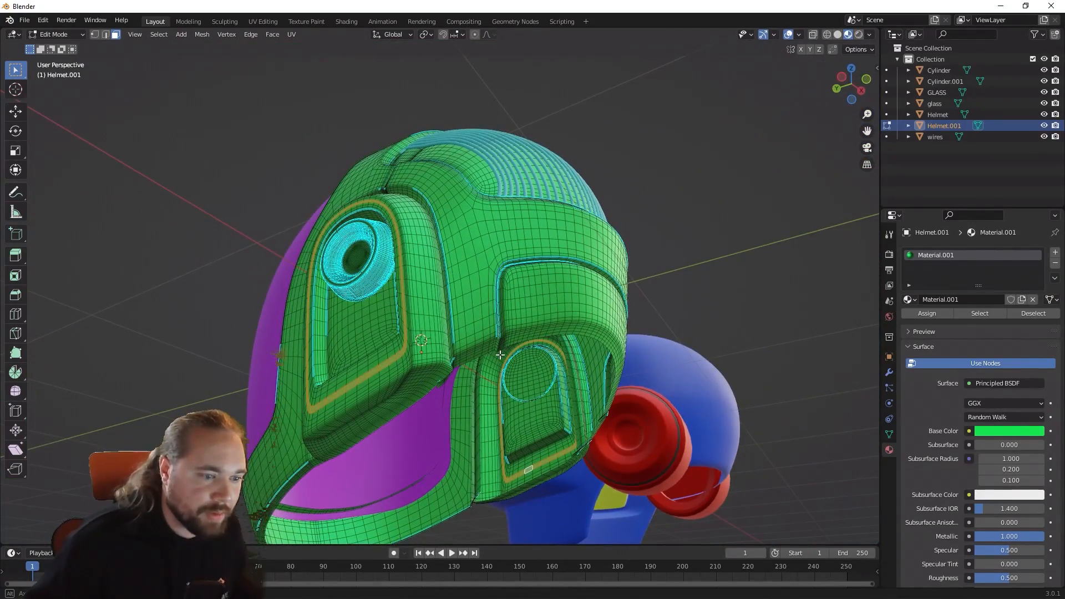
Step: Grow the face selection outward from both ear recess loops until it covers the raised ear surrounds on both sides of Helmet.001
{"action": "key", "text": "ctrl+KP_6"}
{"action": "key", "text": "ctrl+KP_Add"}
{"action": "key", "text": "ctrl+KP_Add"}
{"action": "key", "text": "ctrl+KP_Add"}
{"action": "key", "text": "ctrl+KP_Add"}
{"action": "key", "text": "ctrl+KP_Add"}
{"action": "key", "text": "ctrl+KP_Add"}
{"action": "key", "text": "ctrl+KP_Add"}
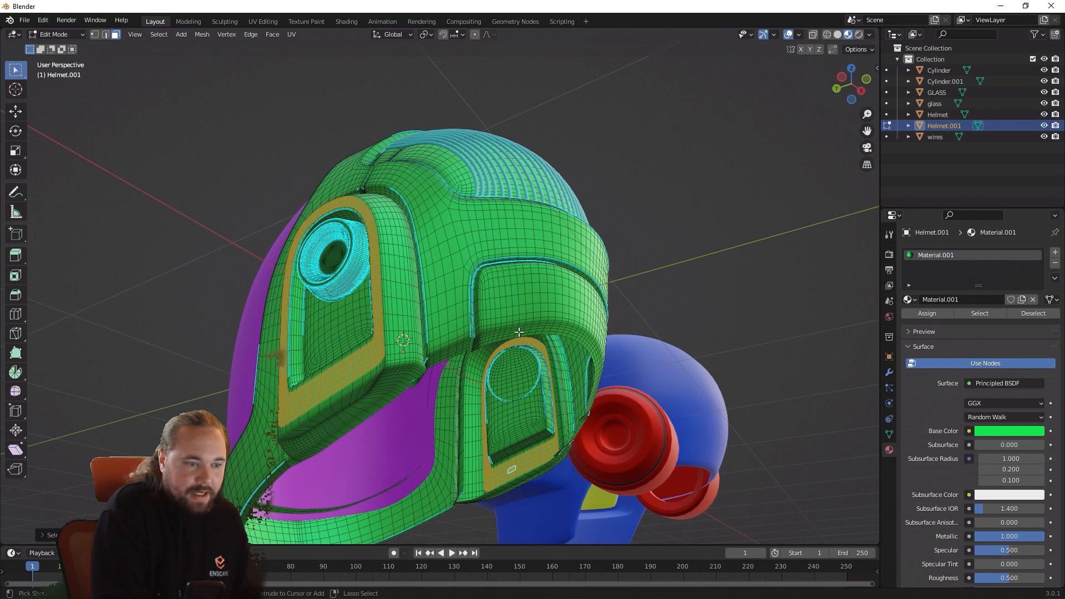
{"action": "key", "text": "ctrl+KP_Add"}
{"action": "key", "text": "ctrl+KP_Add"}
{"action": "key", "text": "ctrl+KP_Add"}
{"action": "key", "text": "ctrl+KP_Add"}
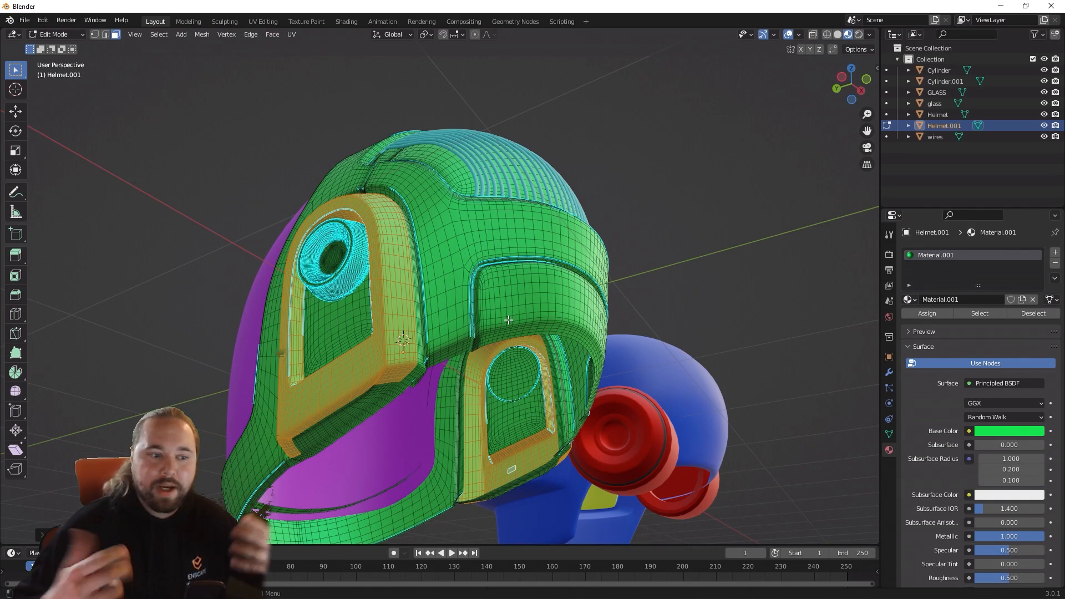
{"action": "middle_click_drag", "start_coordinate": [518, 327], "coordinate": [697, 351]}
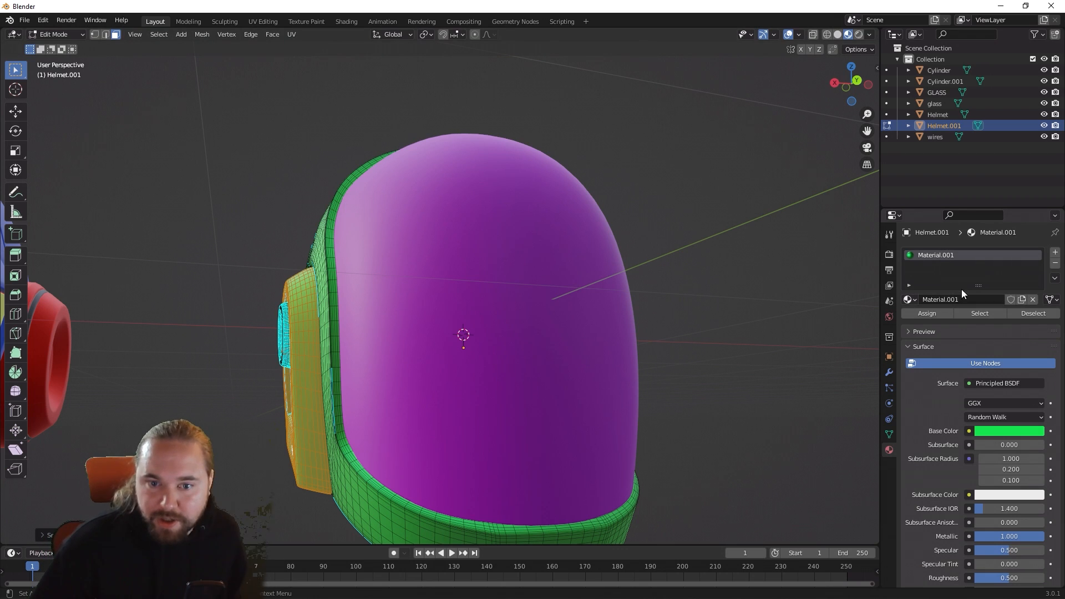
Step: Add a second material slot to Helmet.001 with a new material named Ears and set its base color to saturated orange
{"action": "left_click", "coordinate": [1055, 253]}
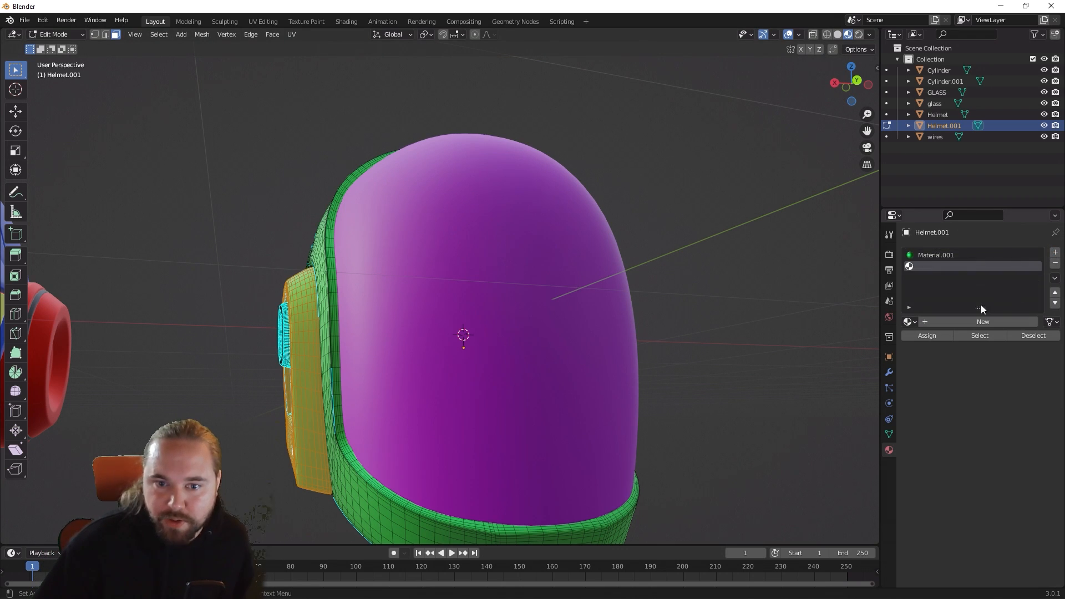
{"action": "left_click", "coordinate": [977, 321]}
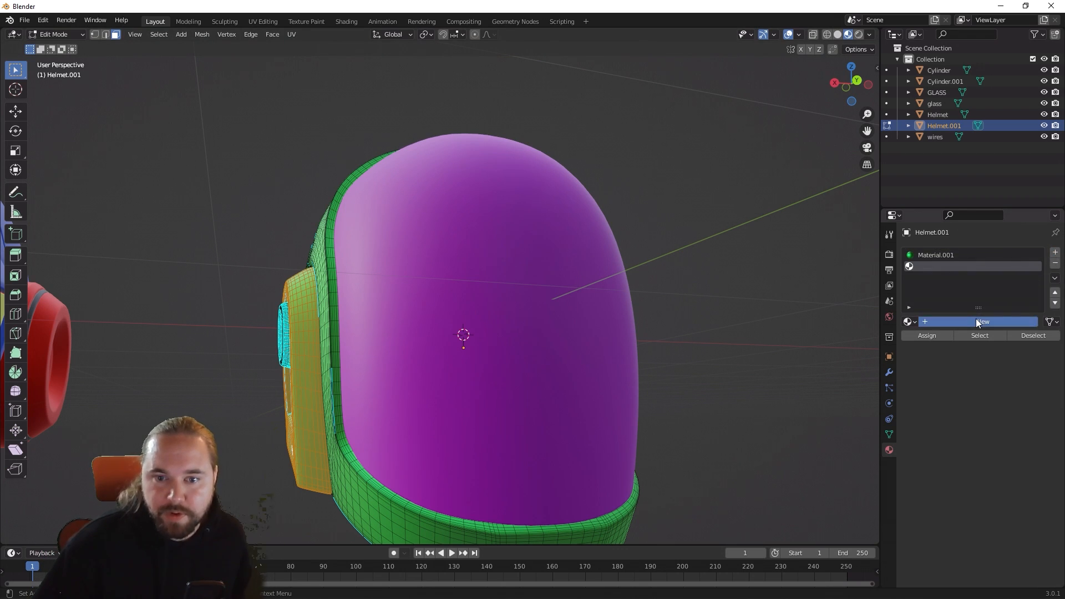
{"action": "double_click", "coordinate": [970, 268]}
{"action": "type", "text": "Ear"}
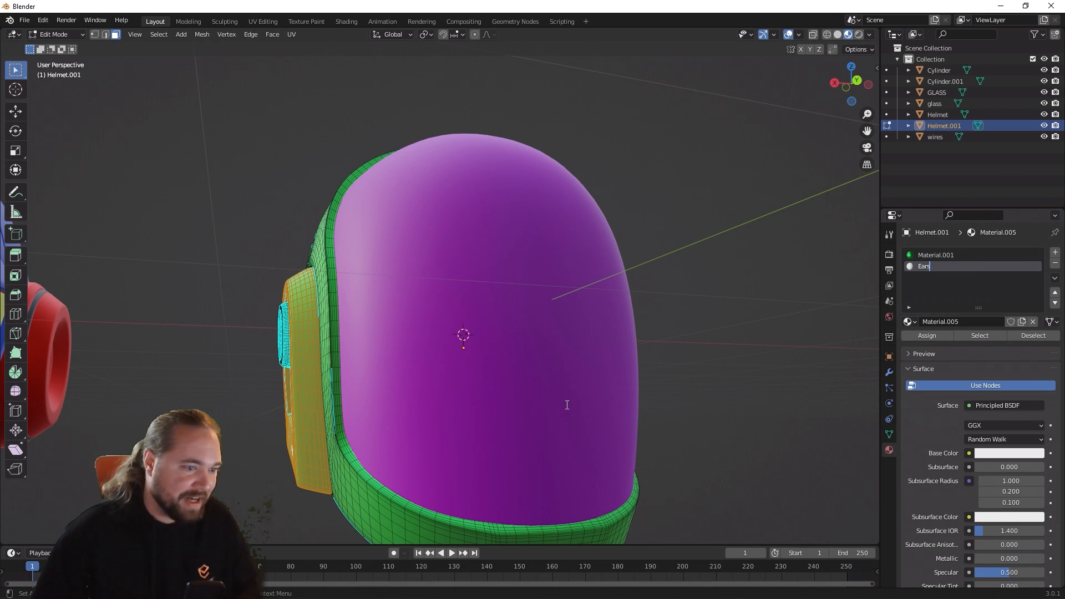
{"action": "type", "text": "s"}
{"action": "key", "text": "Return"}
{"action": "left_click", "coordinate": [1016, 452]}
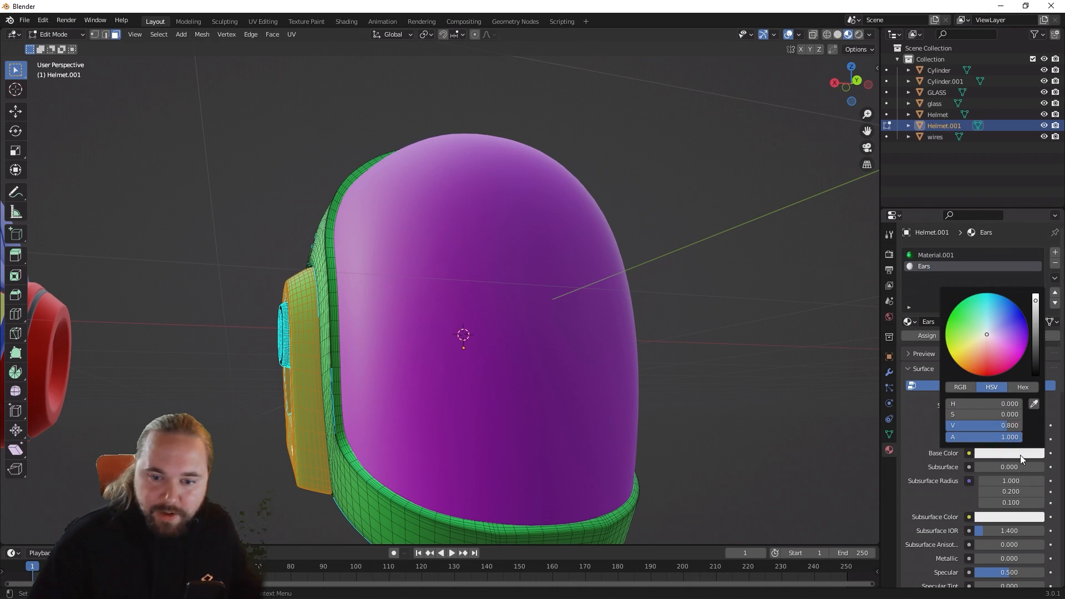
{"action": "left_click", "coordinate": [987, 359]}
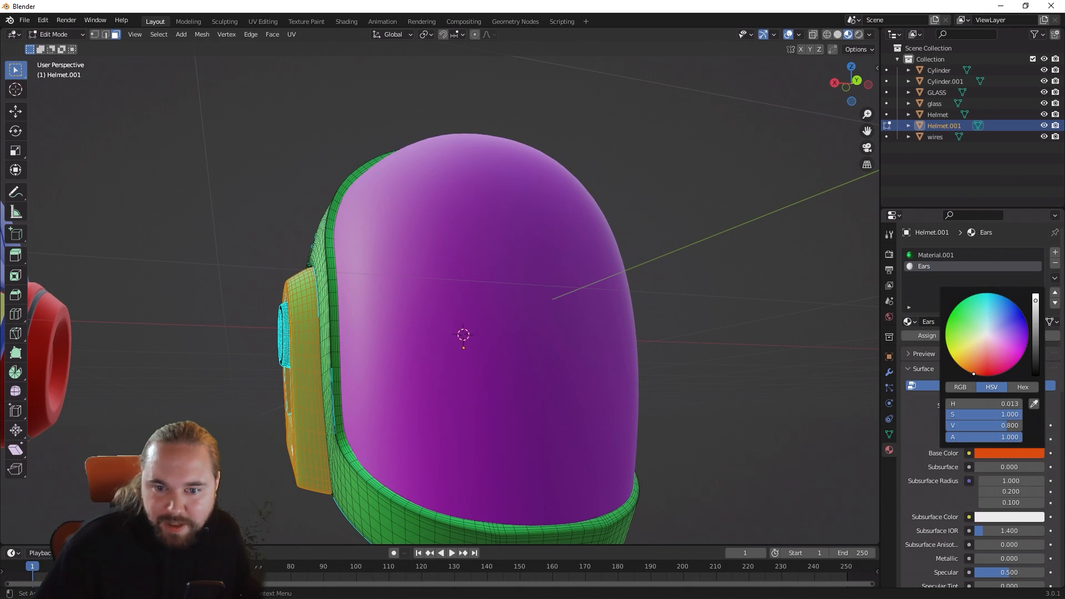
{"action": "left_click", "coordinate": [780, 370]}
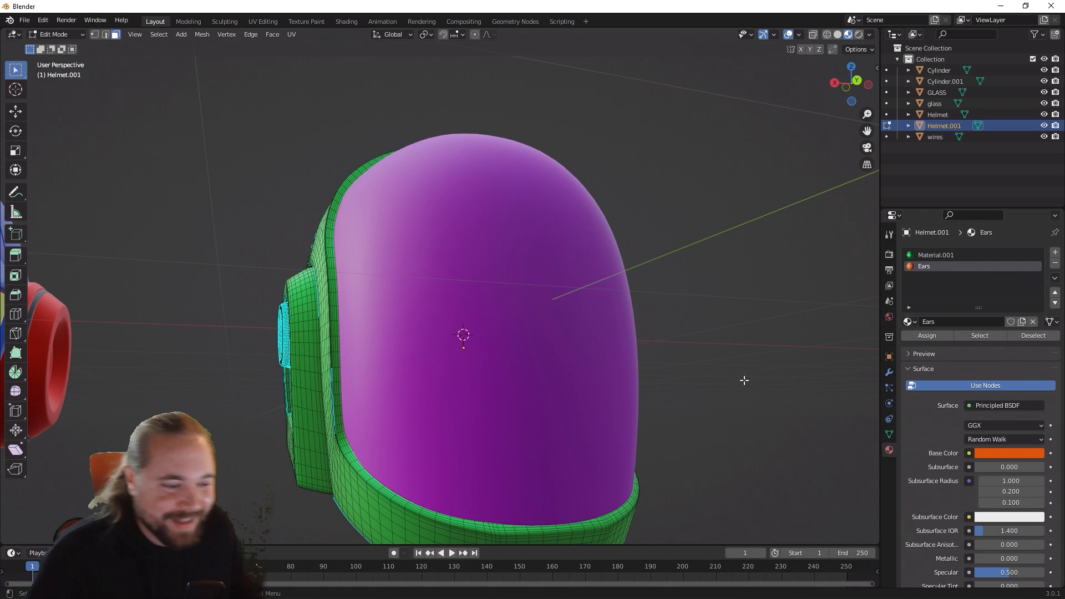
Step: Restore the cleared ear-surround face selection, assign the Ears material to those faces and return to Object Mode
{"action": "mouse_move", "coordinate": [543, 334]}
{"action": "middle_mouse_down"}
{"action": "mouse_move", "coordinate": [595, 342]}
{"action": "mouse_move", "coordinate": [555, 336]}
{"action": "middle_mouse_up"}
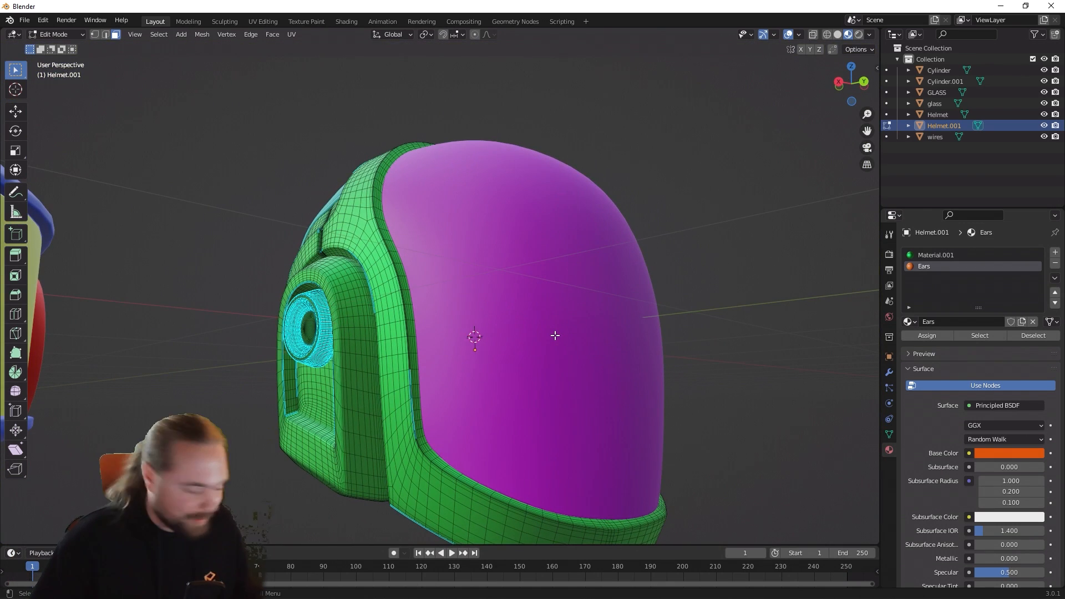
{"action": "key", "text": "ctrl+l"}
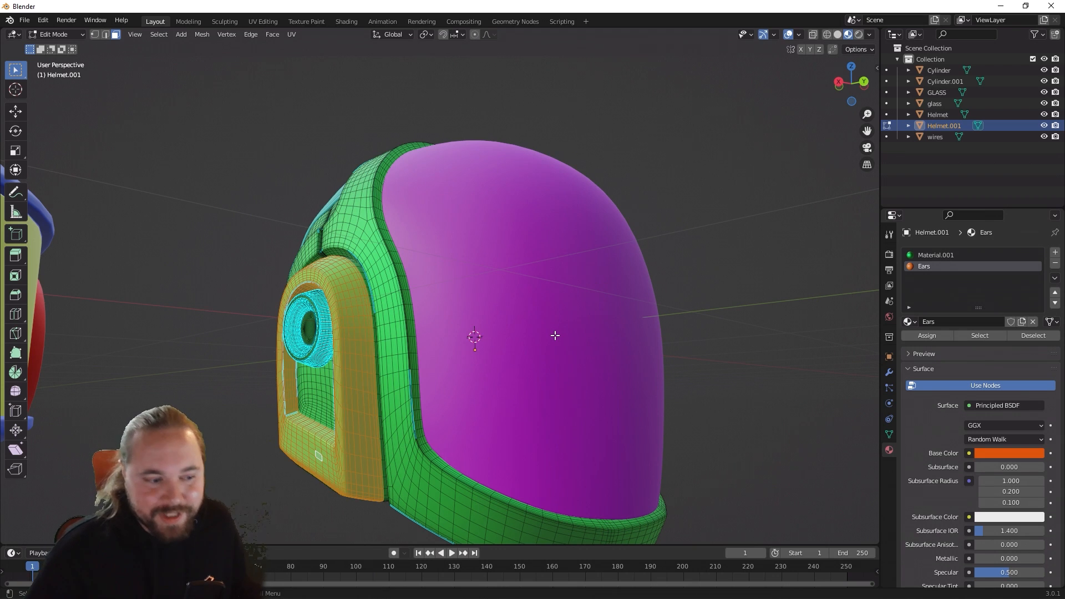
{"action": "left_click", "coordinate": [928, 336]}
{"action": "middle_click_drag", "start_coordinate": [744, 311], "coordinate": [582, 336]}
{"action": "key", "text": "Tab"}
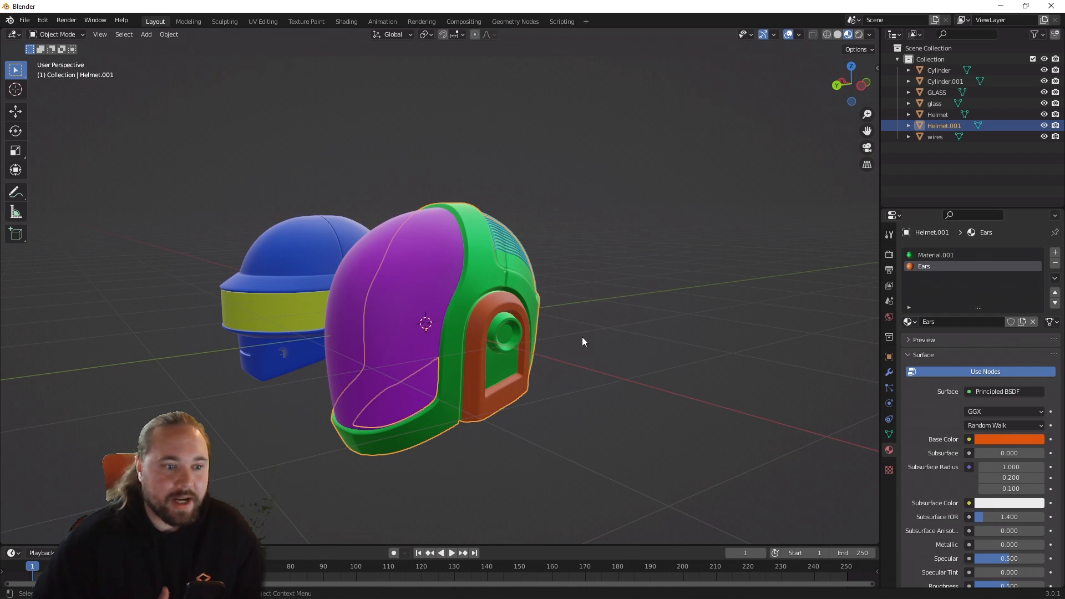
{"action": "middle_click_drag", "start_coordinate": [581, 337], "coordinate": [774, 405]}
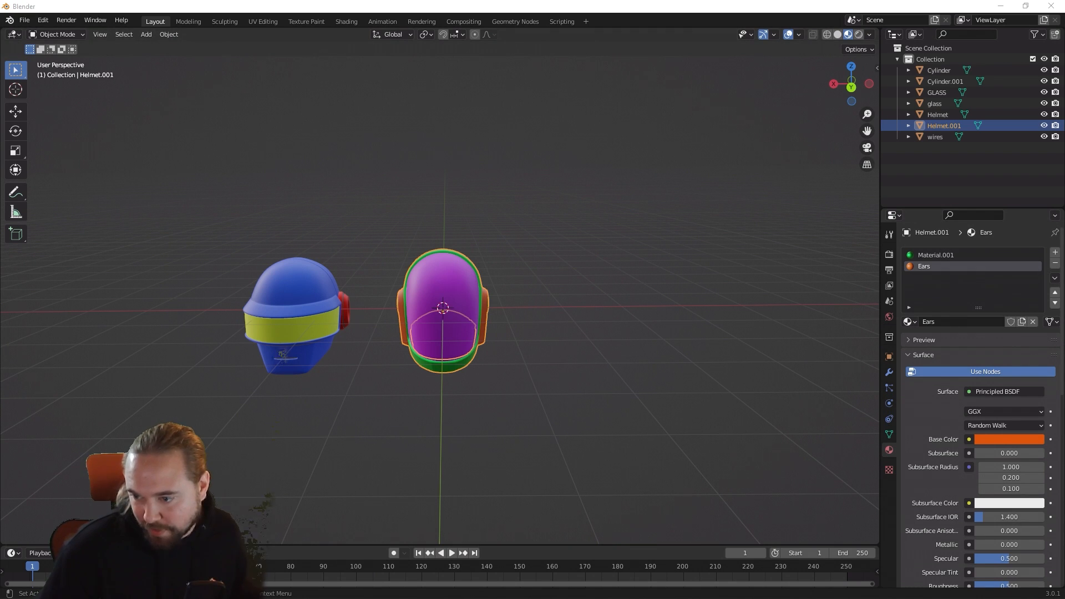
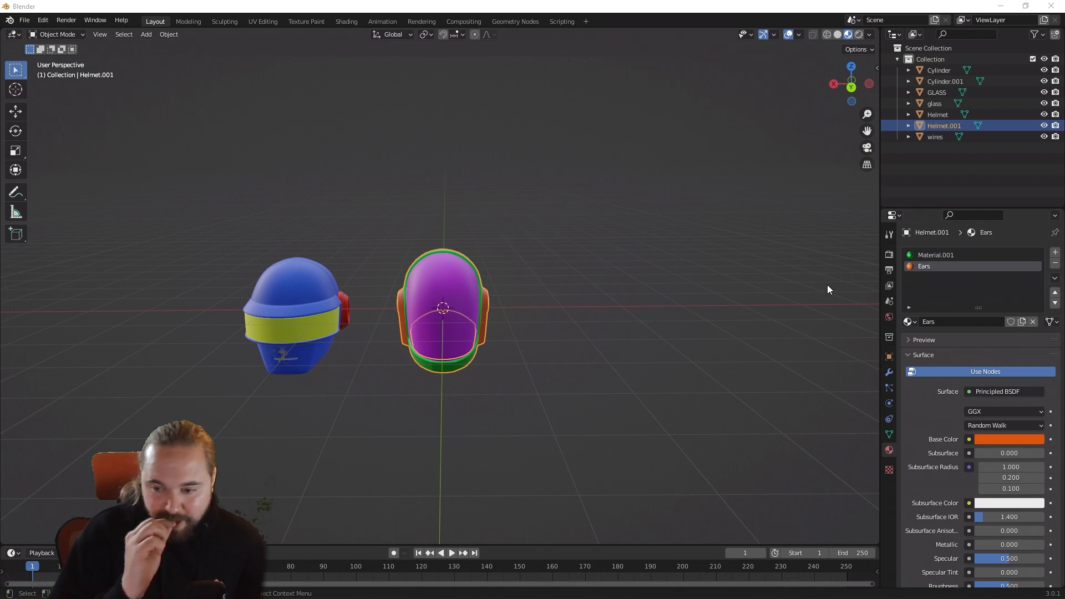
Step: Deselect Helmet.001 and turn on the Face Orientation overlay in the 3D viewport
{"action": "middle_click_drag", "start_coordinate": [526, 294], "coordinate": [641, 239]}
{"action": "scroll", "coordinate": [534, 298], "scroll_direction": "up", "scroll_amount": 5}
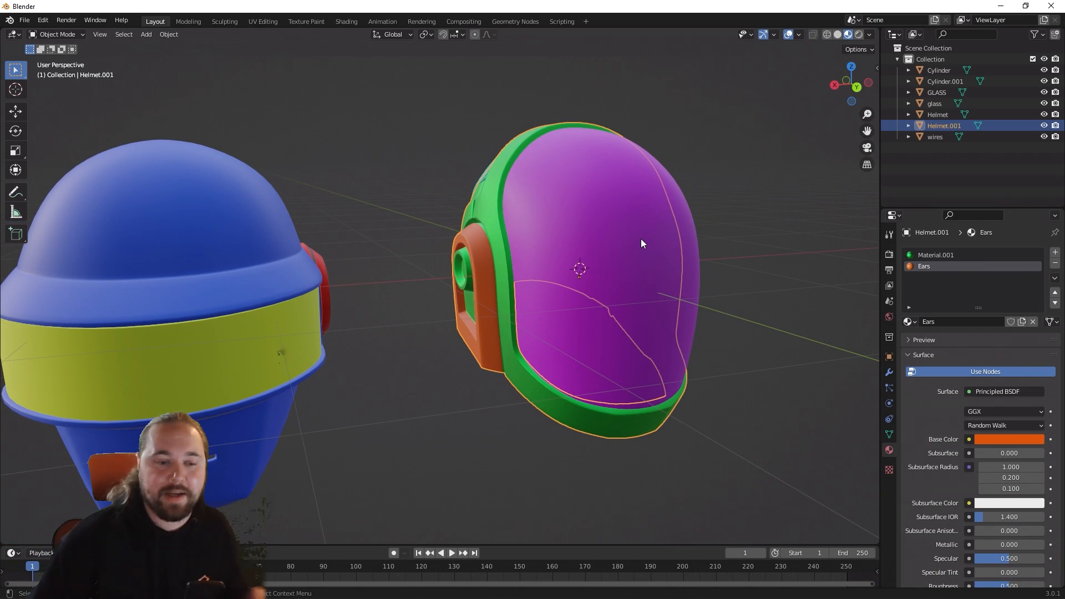
{"action": "left_click", "coordinate": [745, 311]}
{"action": "middle_click_drag", "start_coordinate": [745, 311], "coordinate": [713, 318]}
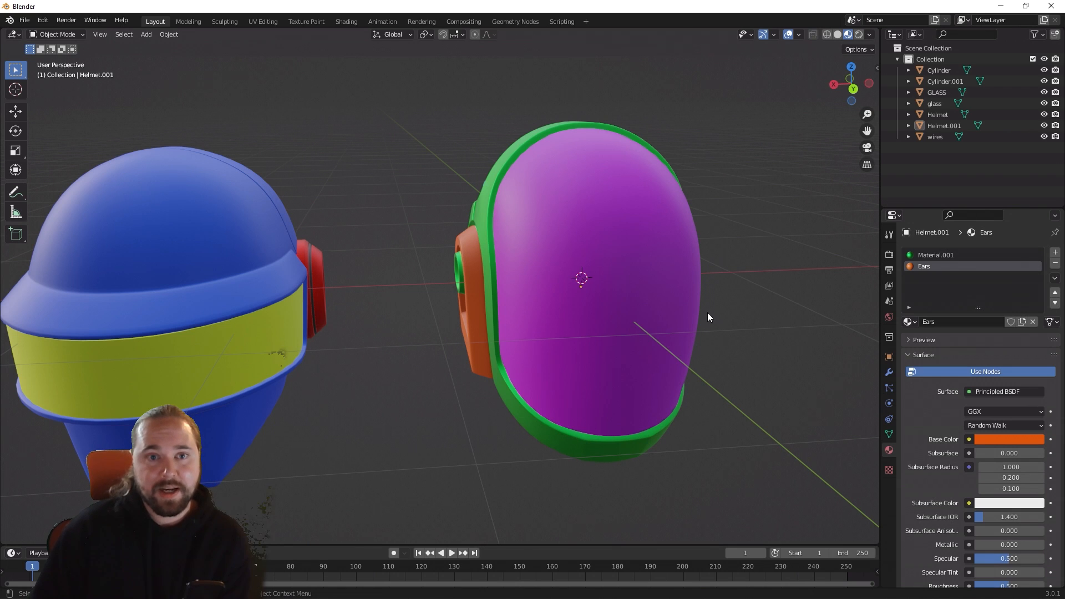
{"action": "left_click", "coordinate": [866, 39]}
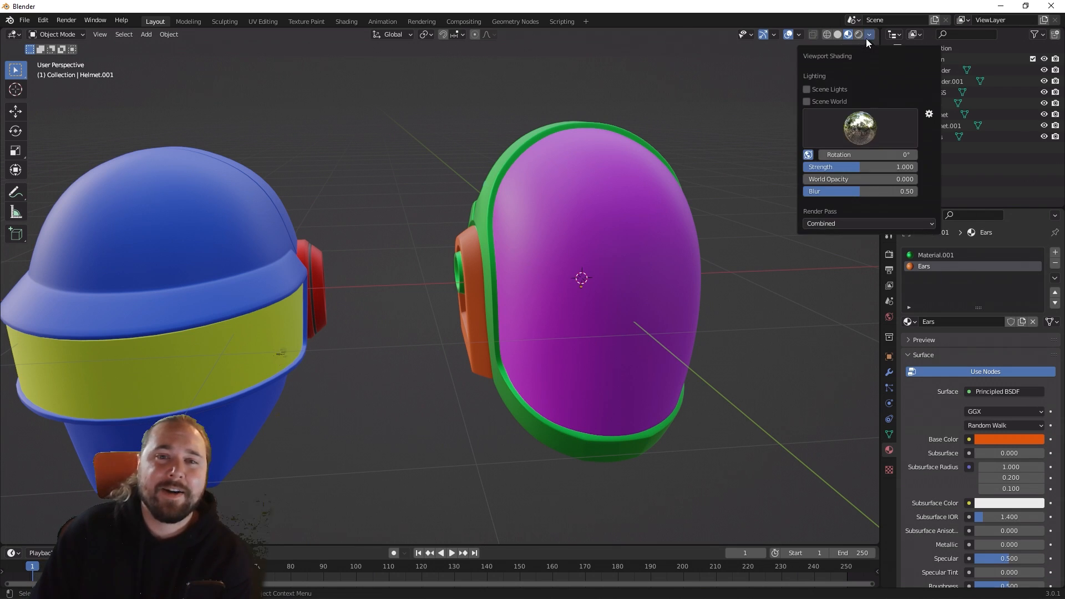
{"action": "left_click", "coordinate": [867, 38]}
{"action": "left_click", "coordinate": [799, 35]}
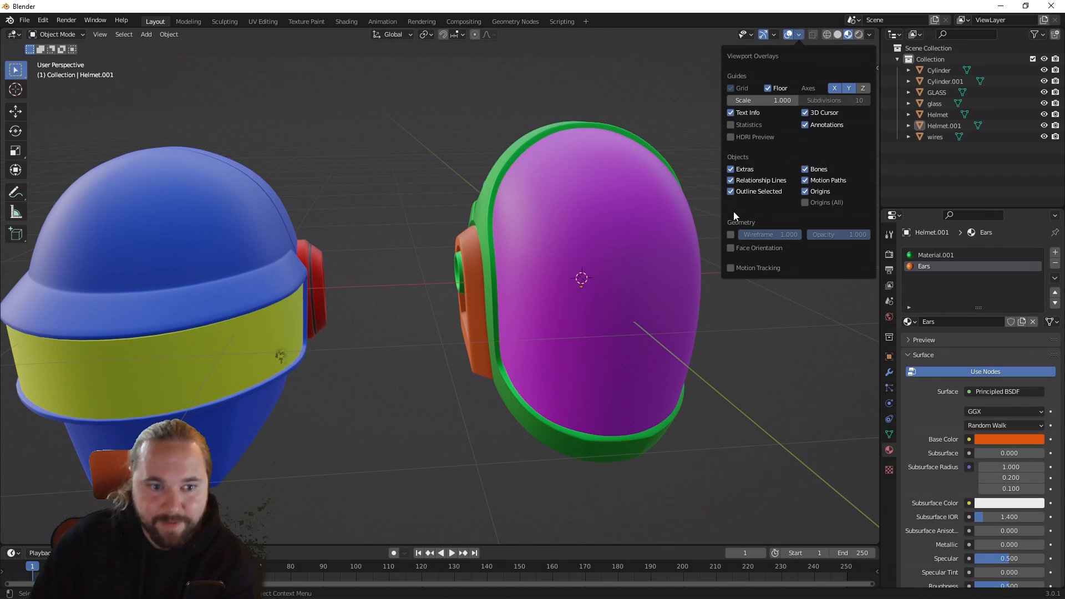
{"action": "left_click", "coordinate": [731, 247]}
{"action": "scroll", "coordinate": [736, 383], "scroll_direction": "down", "scroll_amount": 5}
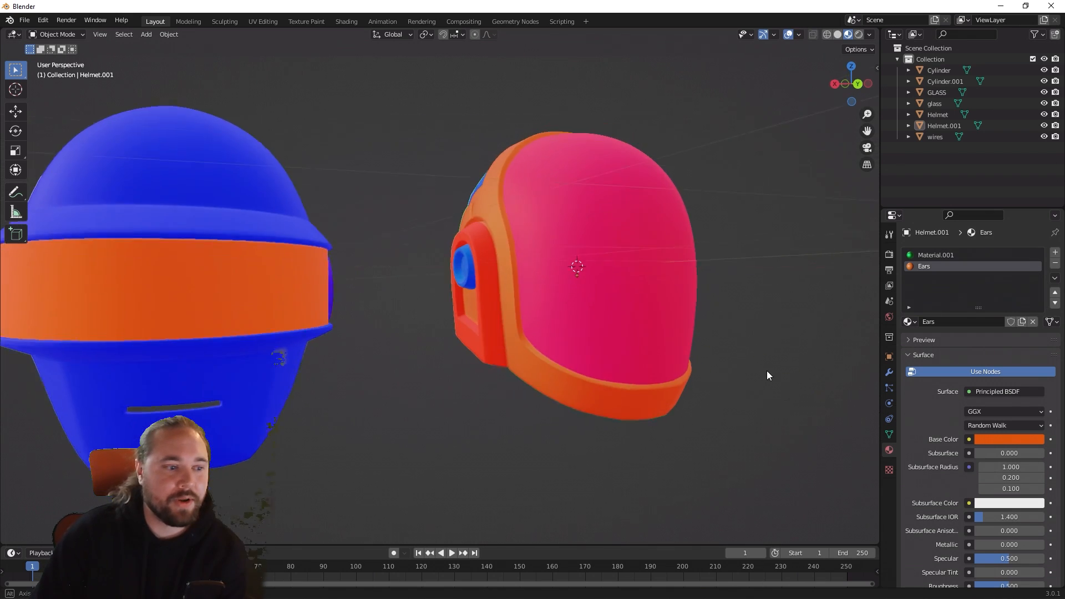
Step: Examine the face orientation colors on the outer and inner surfaces of both helmets
{"action": "middle_click_drag", "start_coordinate": [507, 381], "coordinate": [464, 393]}
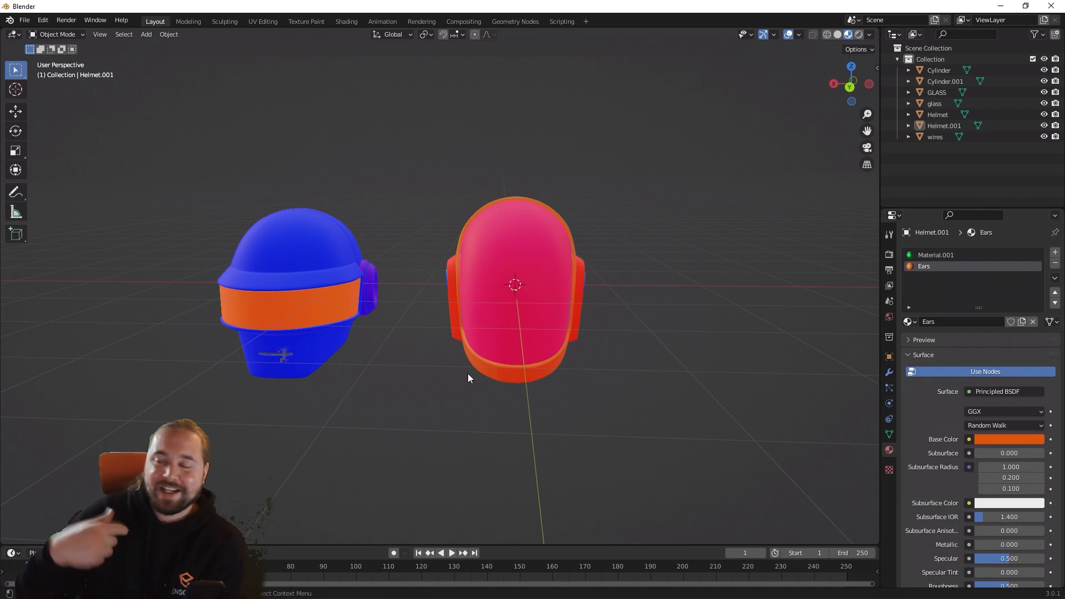
{"action": "middle_click_drag", "start_coordinate": [374, 383], "coordinate": [354, 355]}
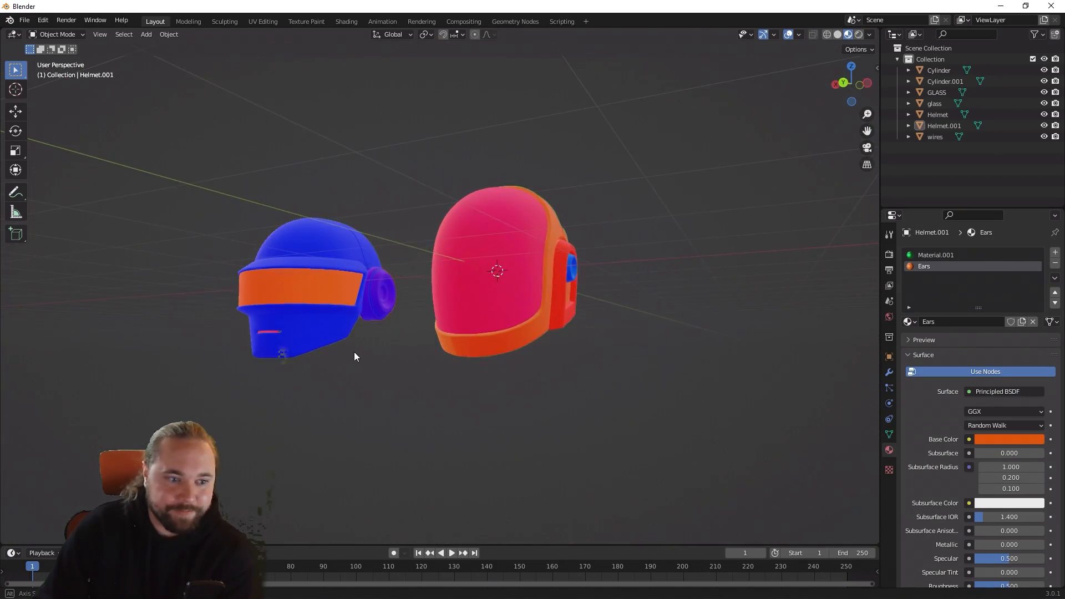
{"action": "scroll", "coordinate": [494, 295], "scroll_direction": "up", "scroll_amount": 5}
{"action": "middle_click_drag", "start_coordinate": [497, 334], "coordinate": [514, 318]}
{"action": "scroll", "coordinate": [515, 328], "scroll_direction": "down", "scroll_amount": 3}
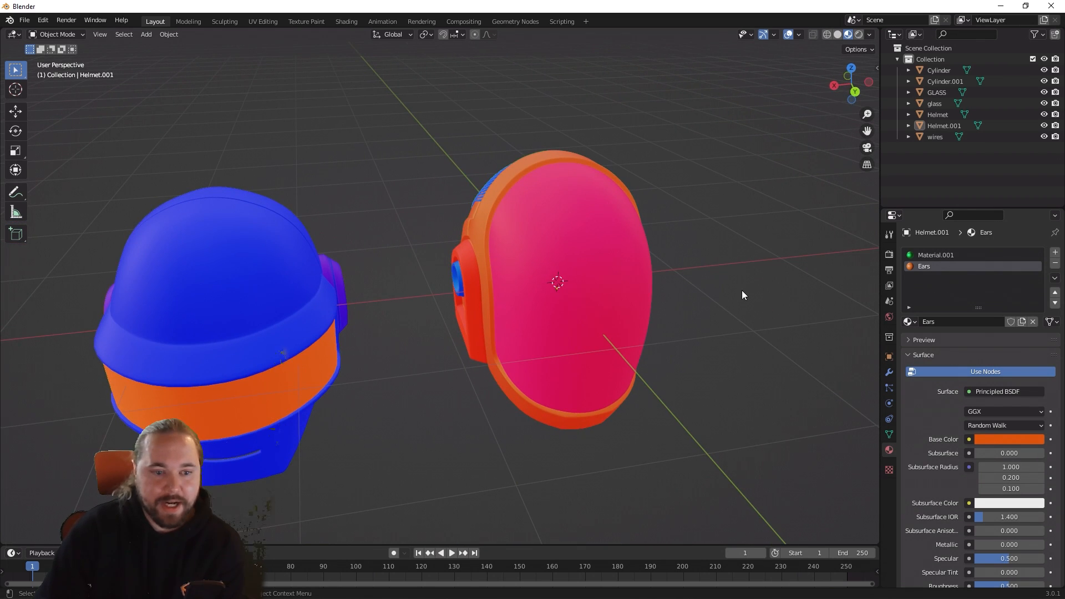
{"action": "mouse_move", "coordinate": [742, 295]}
{"action": "middle_mouse_down"}
{"action": "mouse_move", "coordinate": [711, 304]}
{"action": "mouse_move", "coordinate": [735, 277]}
{"action": "middle_mouse_up"}
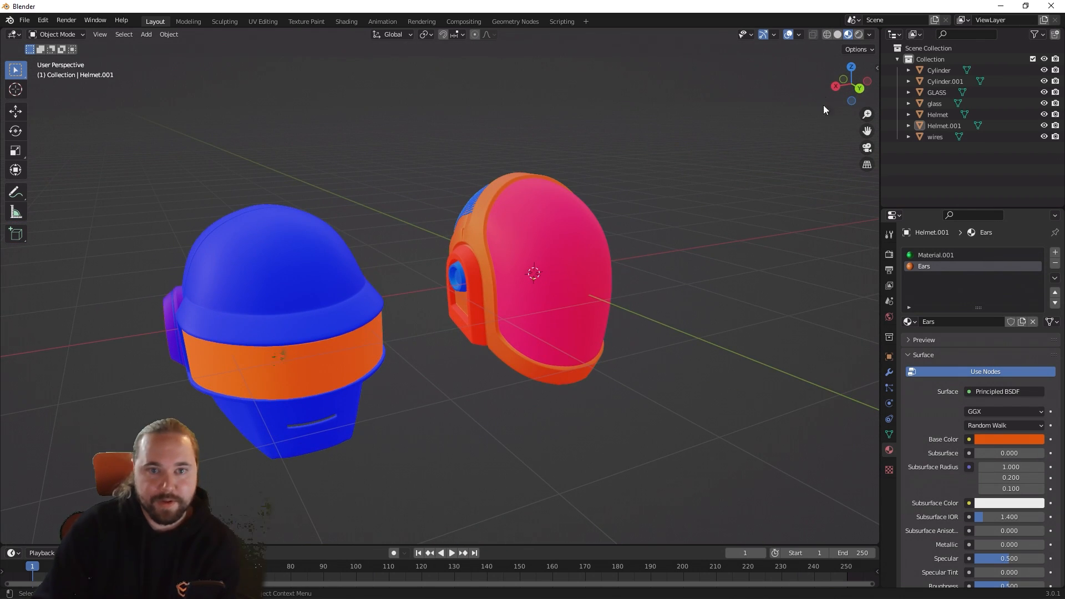
{"action": "left_click", "coordinate": [773, 35]}
{"action": "left_click", "coordinate": [799, 34]}
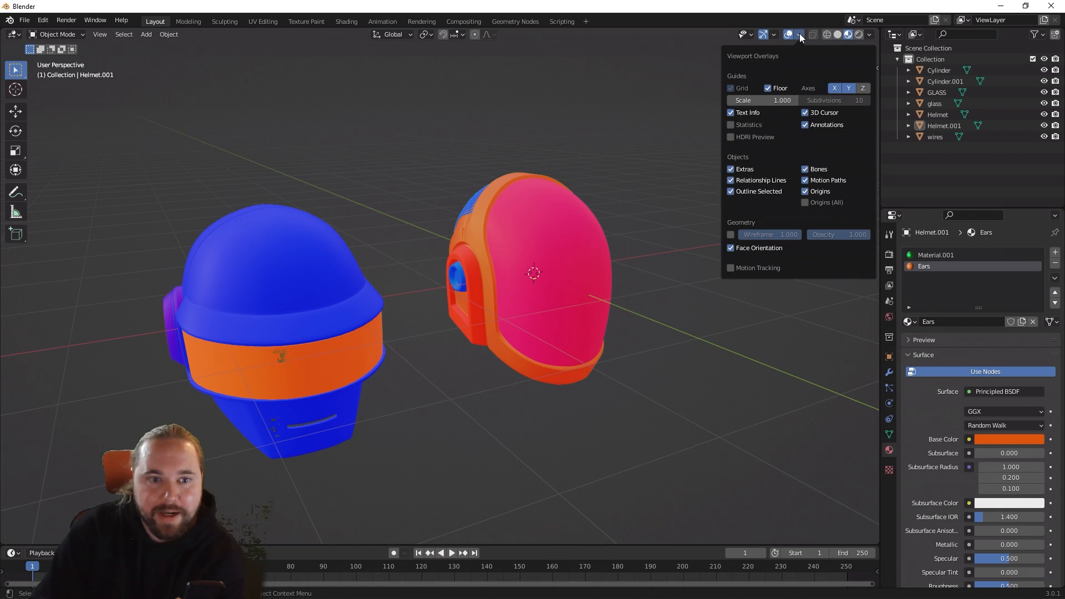
{"action": "left_click", "coordinate": [802, 33]}
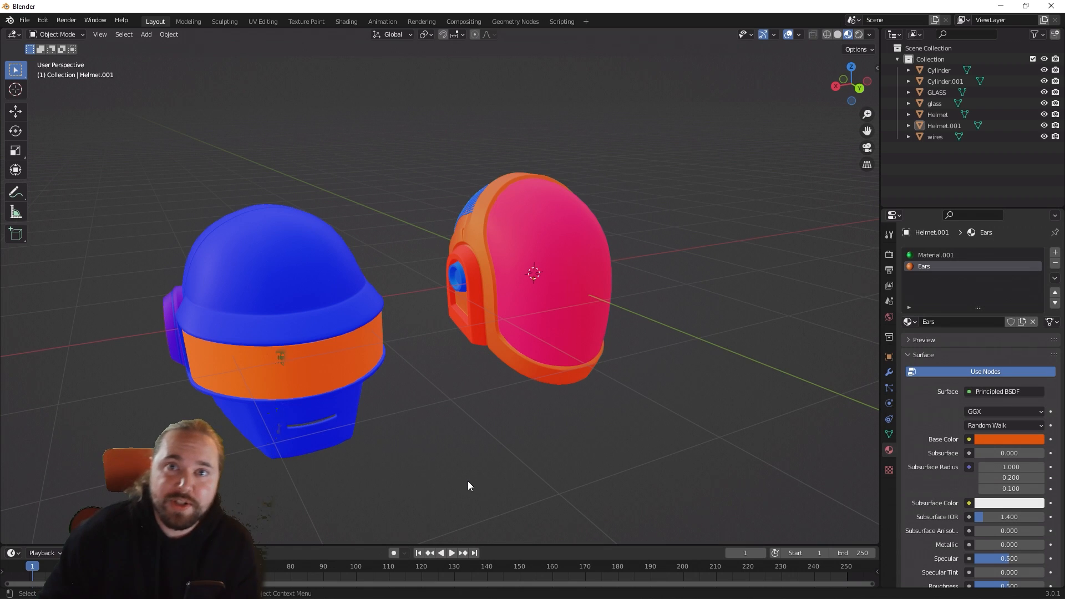
{"action": "middle_click_drag", "start_coordinate": [539, 396], "coordinate": [332, 352]}
{"action": "scroll", "coordinate": [332, 351], "scroll_direction": "up", "scroll_amount": 5}
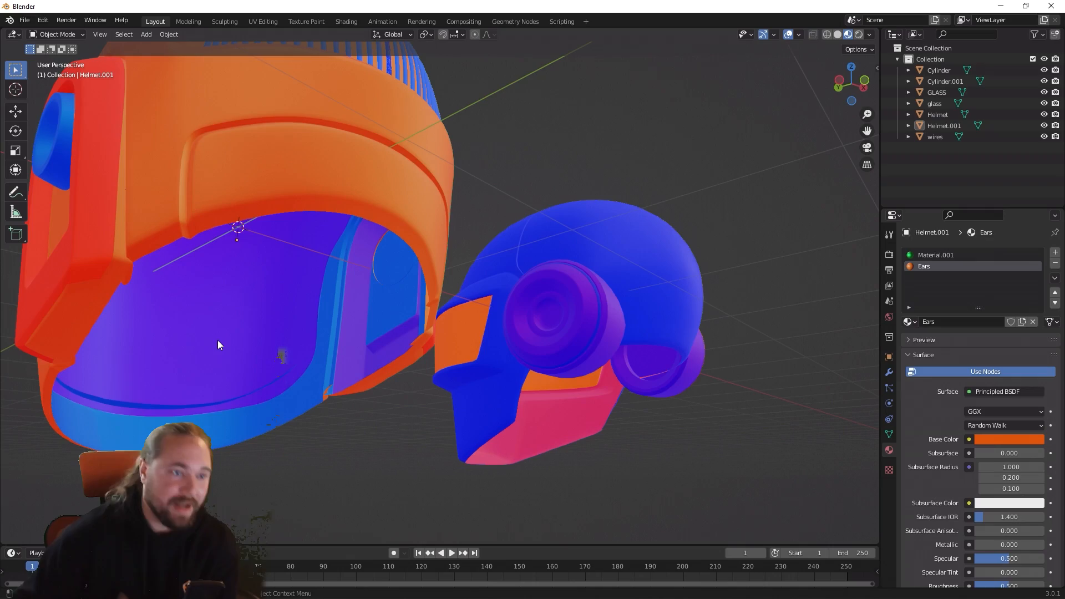
{"action": "middle_click_drag", "start_coordinate": [218, 344], "coordinate": [382, 344]}
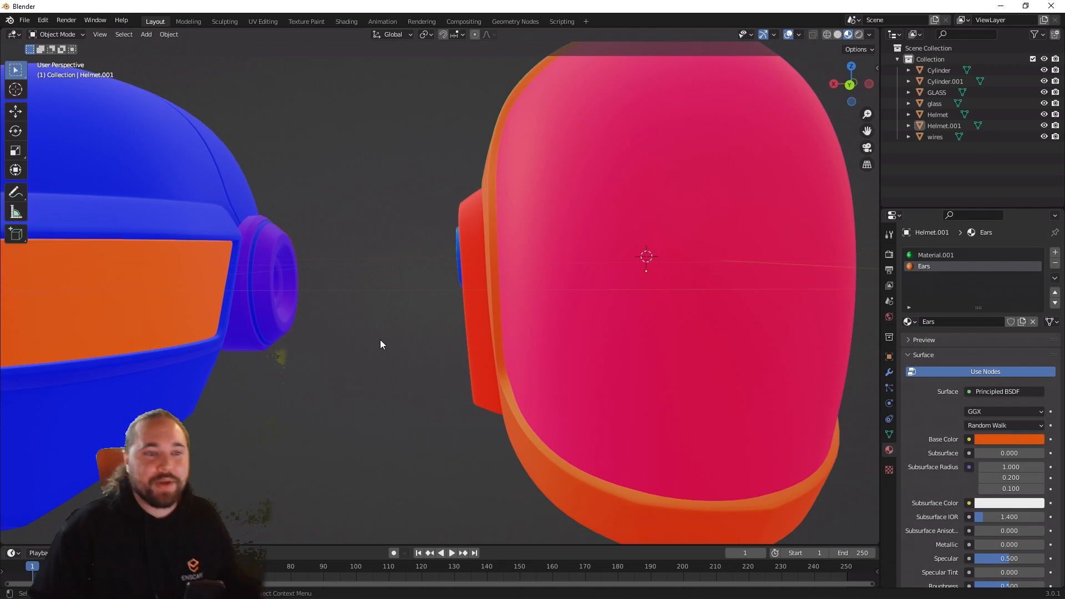
{"action": "middle_click_drag", "start_coordinate": [406, 291], "coordinate": [461, 301]}
Step: Try to select all linked shell and ear-surround faces of Helmet.001 in Edit Mode
{"action": "key", "text": "Tab"}
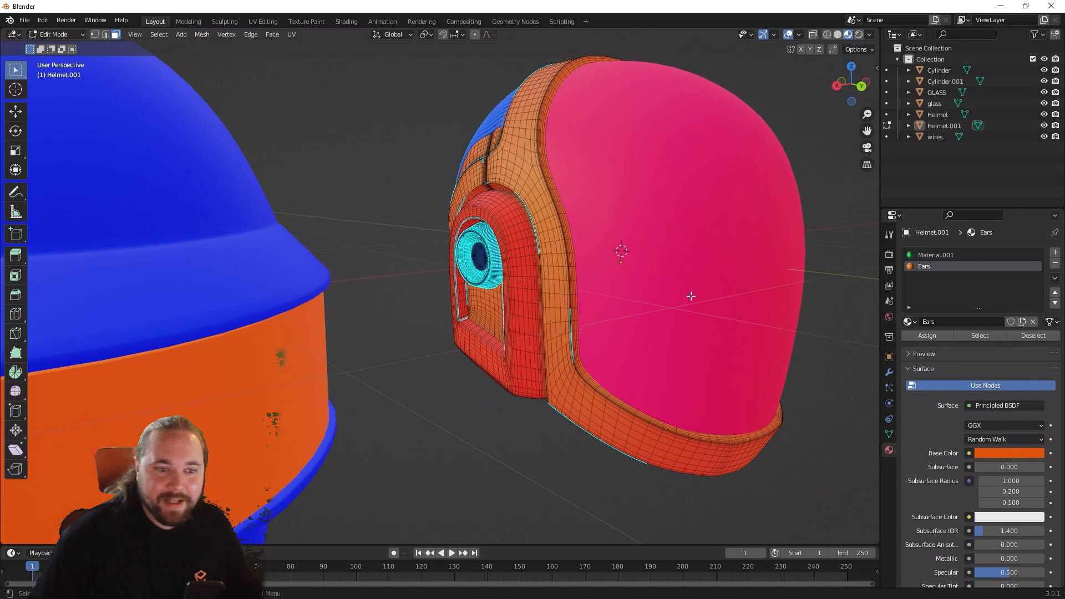
{"action": "middle_click_drag", "start_coordinate": [522, 412], "coordinate": [518, 356]}
{"action": "key", "text": "l"}
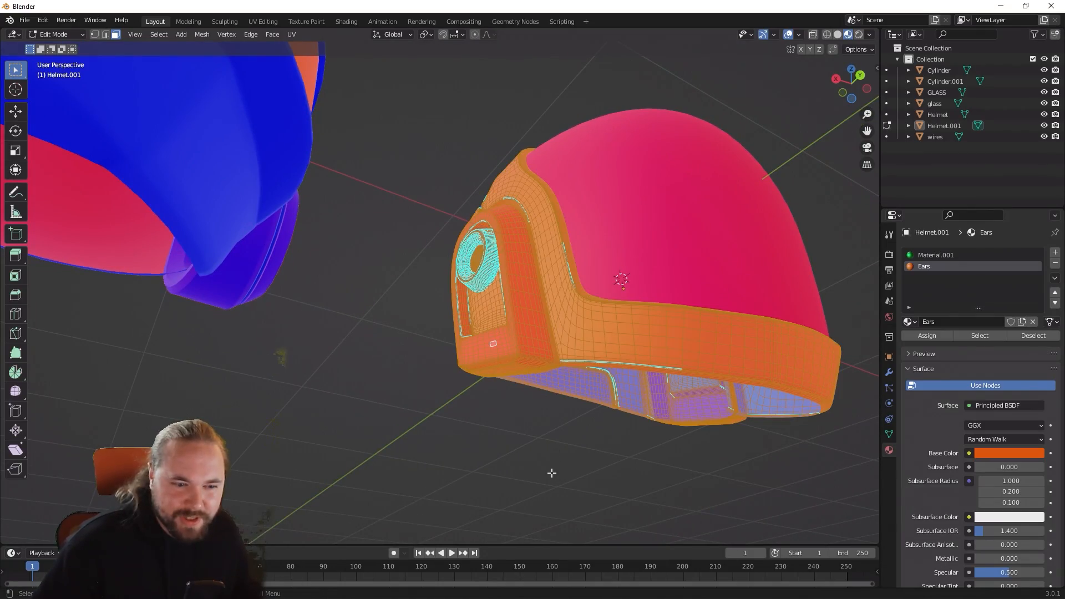
{"action": "middle_click_drag", "start_coordinate": [552, 473], "coordinate": [393, 405]}
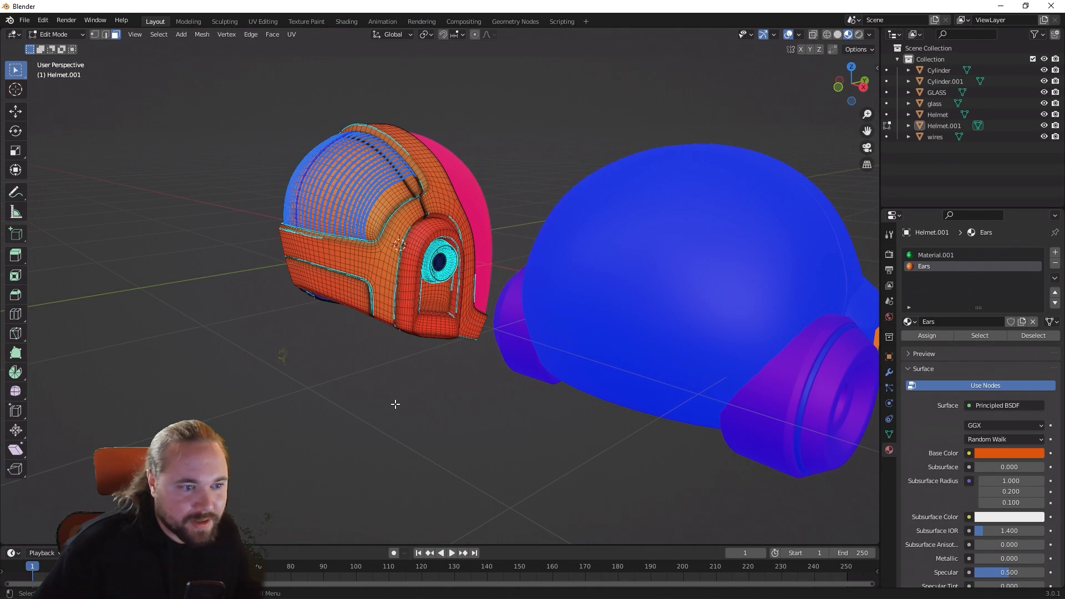
{"action": "middle_click_drag", "start_coordinate": [441, 350], "coordinate": [381, 385]}
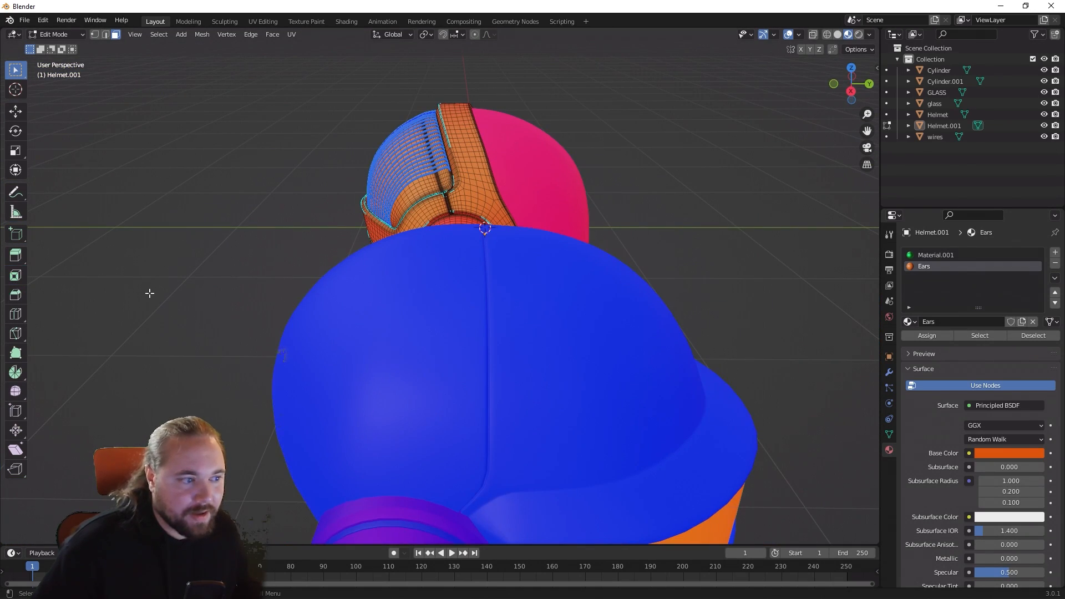
{"action": "middle_click_drag", "start_coordinate": [157, 292], "coordinate": [197, 282]}
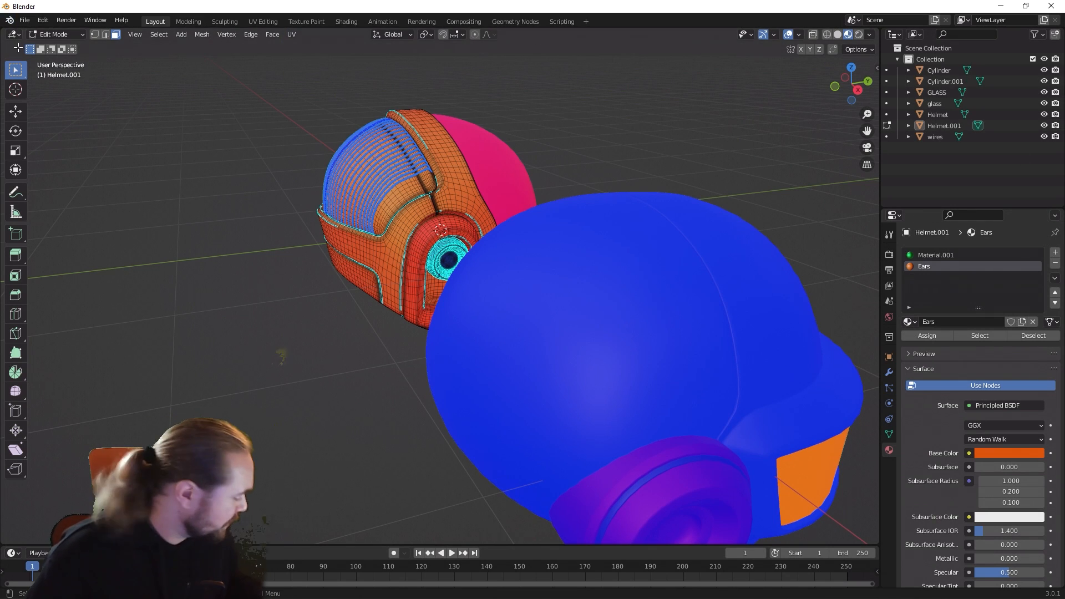
Step: Select the face loop around the outer rim of one round ear disc on Helmet.001 in Edit Mode
{"action": "key", "text": "Tab"}
{"action": "key", "text": "KP_Decimal"}
{"action": "key", "text": "Tab"}
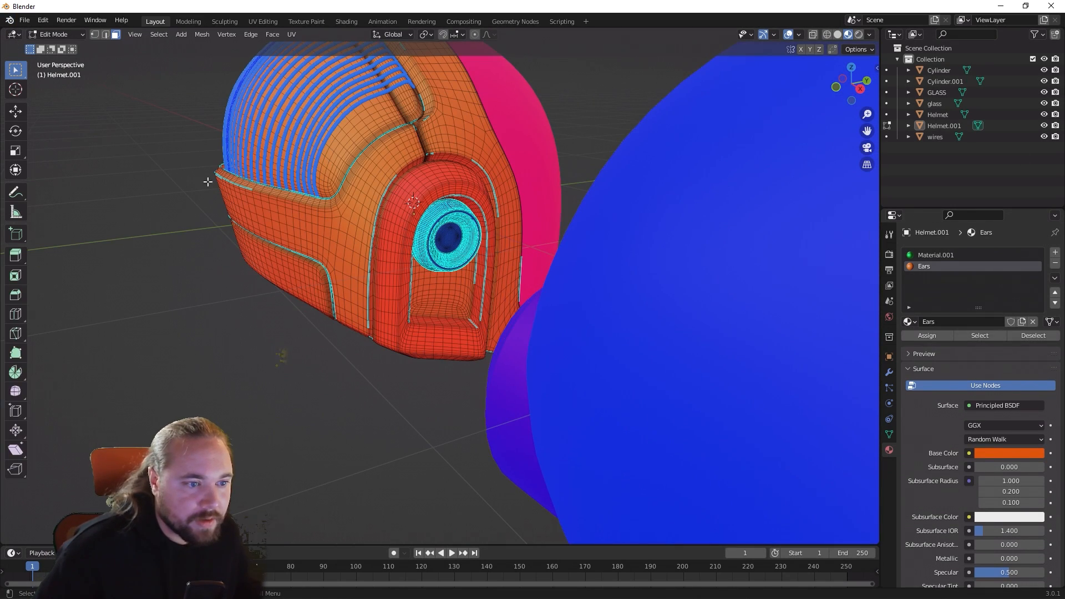
{"action": "middle_click_drag", "start_coordinate": [261, 187], "coordinate": [271, 128]}
{"action": "scroll", "coordinate": [268, 147], "scroll_direction": "up", "scroll_amount": 7}
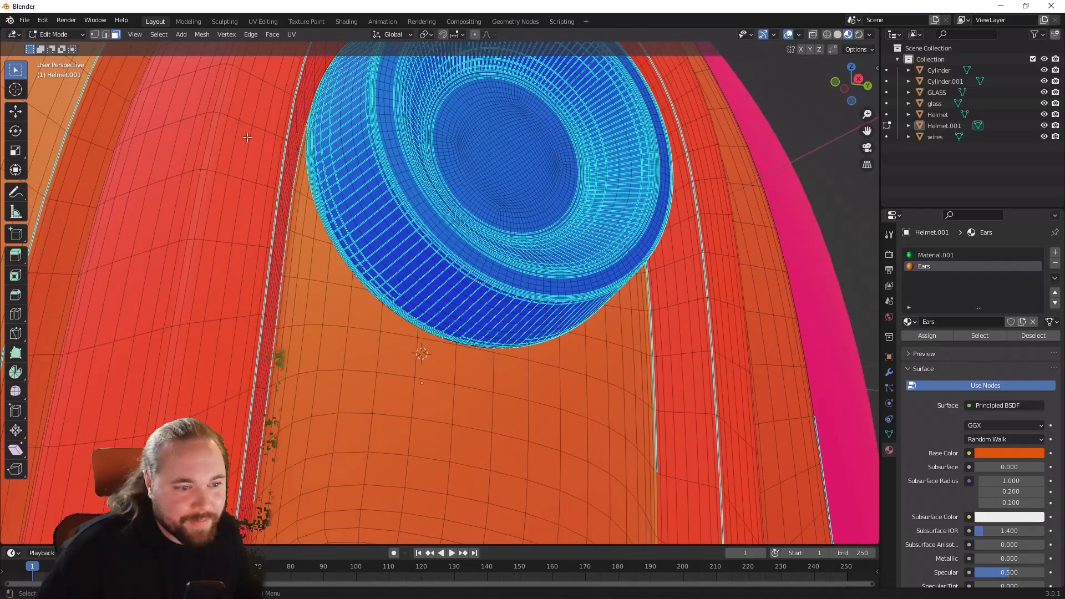
{"action": "scroll", "coordinate": [282, 127], "scroll_direction": "down", "scroll_amount": 2}
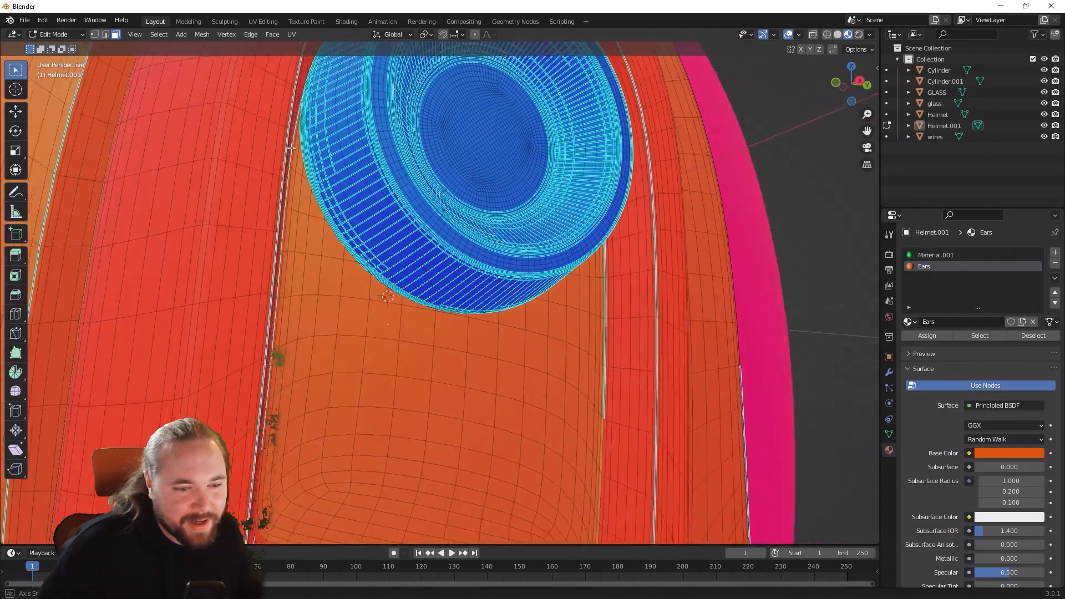
{"action": "middle_click_drag", "start_coordinate": [688, 217], "coordinate": [534, 273]}
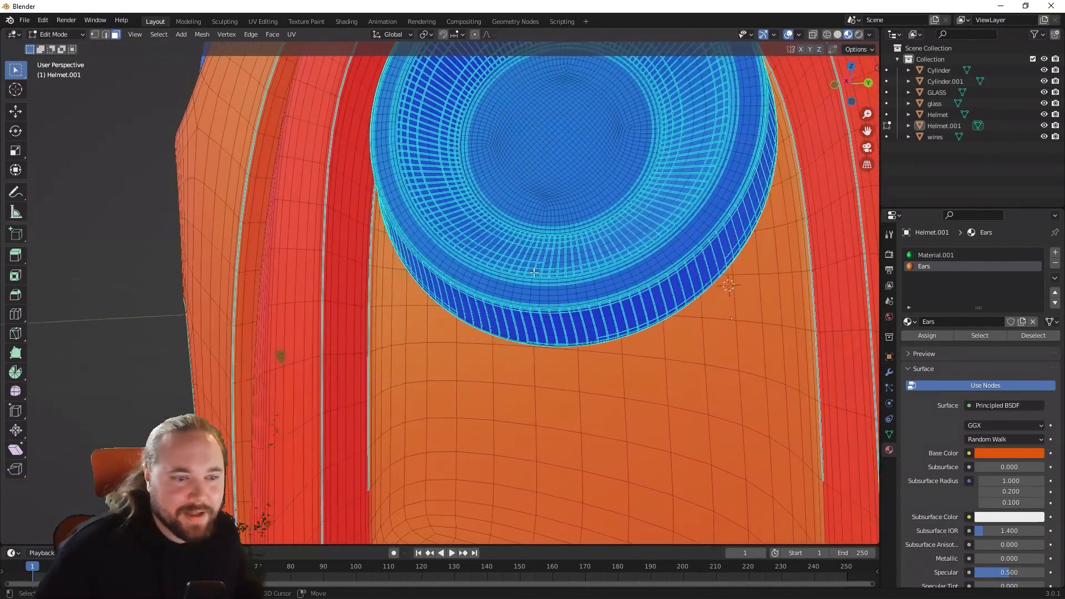
{"action": "left_click", "coordinate": [546, 299], "text": "alt+shift"}
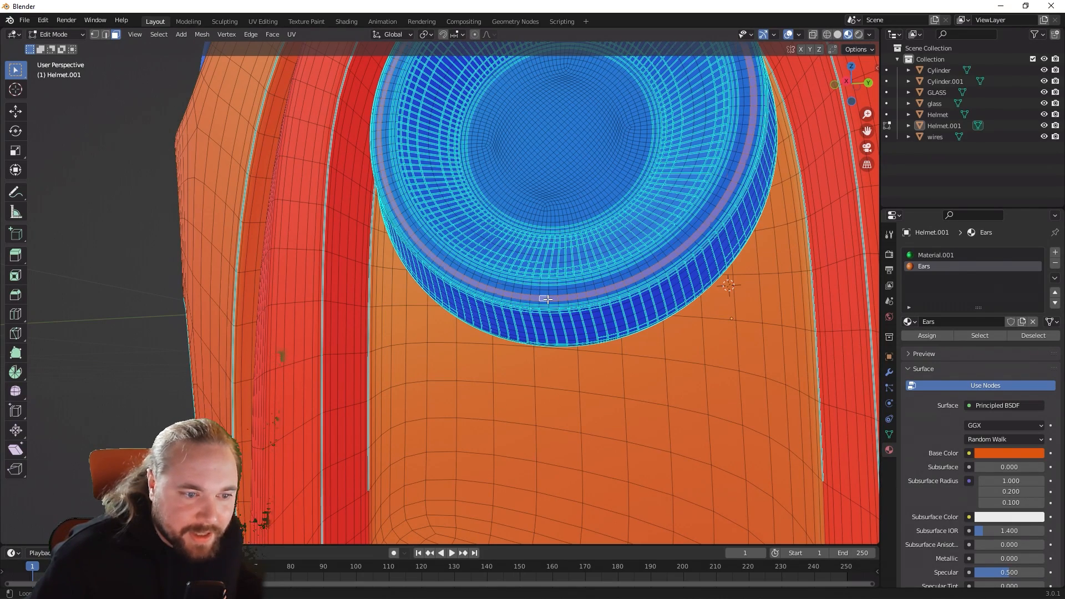
{"action": "left_click", "coordinate": [548, 294], "text": "alt+shift"}
Step: Add the matching rim face loop on the opposite ear disc to the selection
{"action": "middle_click_drag", "start_coordinate": [662, 286], "coordinate": [521, 260]}
{"action": "scroll", "coordinate": [625, 267], "scroll_direction": "up", "scroll_amount": 4}
{"action": "scroll", "coordinate": [608, 254], "scroll_direction": "down", "scroll_amount": 2}
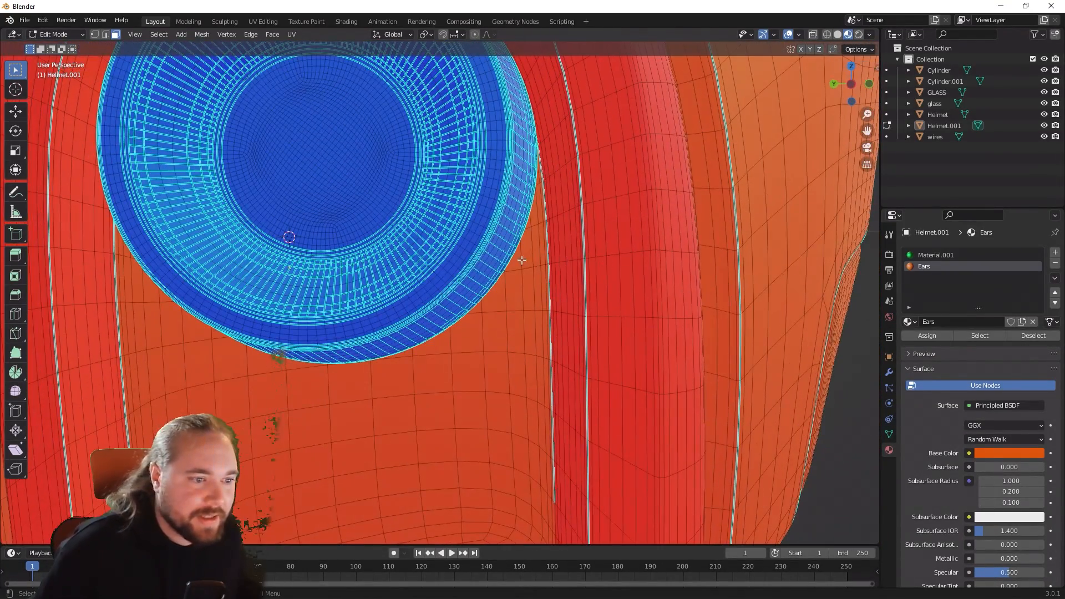
{"action": "left_click", "coordinate": [448, 274], "text": "alt"}
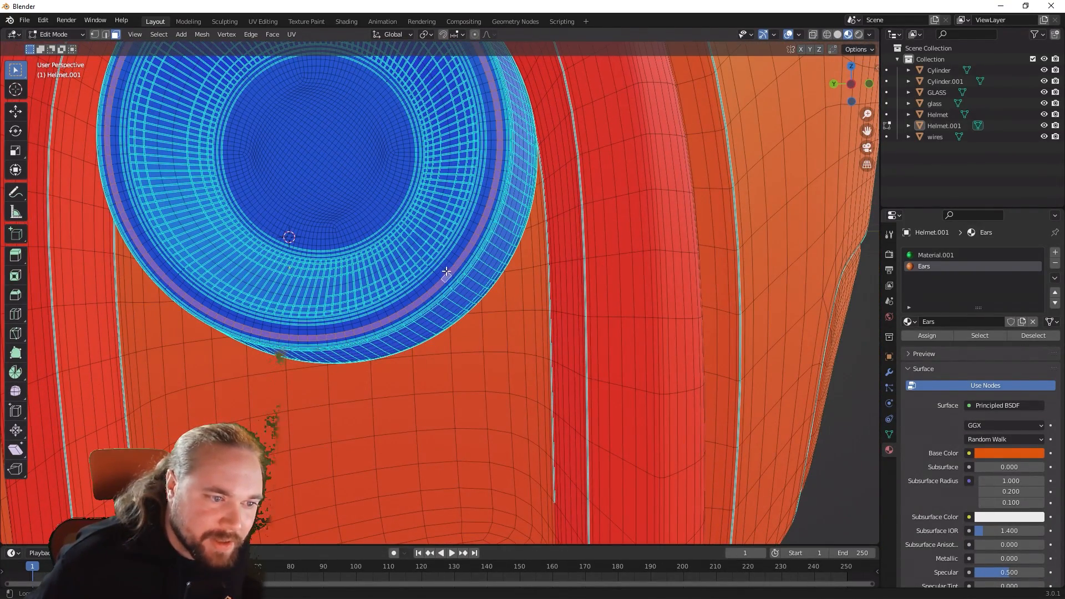
{"action": "left_click", "coordinate": [447, 272], "text": "alt+shift"}
{"action": "scroll", "coordinate": [480, 261], "scroll_direction": "down", "scroll_amount": 4}
{"action": "middle_click_drag", "start_coordinate": [480, 243], "coordinate": [491, 239]}
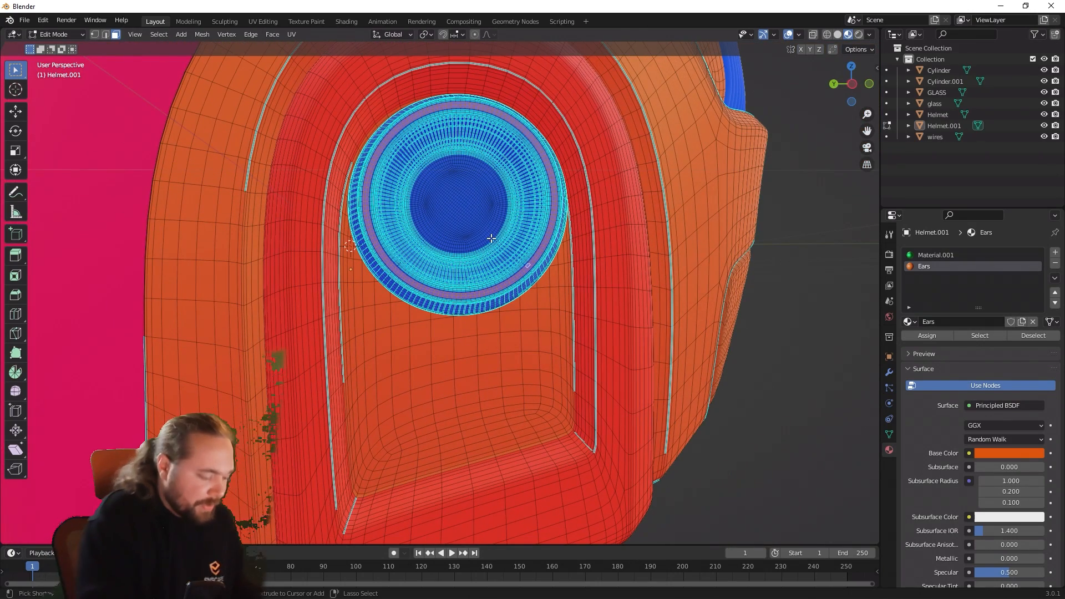
Step: Grow the face selection from the rim loops until it covers the entire round ear discs, including their centers
{"action": "key", "text": "ctrl+KP_Add"}
{"action": "key", "text": "ctrl+KP_Add"}
{"action": "key", "text": "ctrl+KP_Add"}
{"action": "key", "text": "ctrl+KP_Add"}
{"action": "key", "text": "ctrl+KP_Add"}
{"action": "key", "text": "ctrl+KP_Add"}
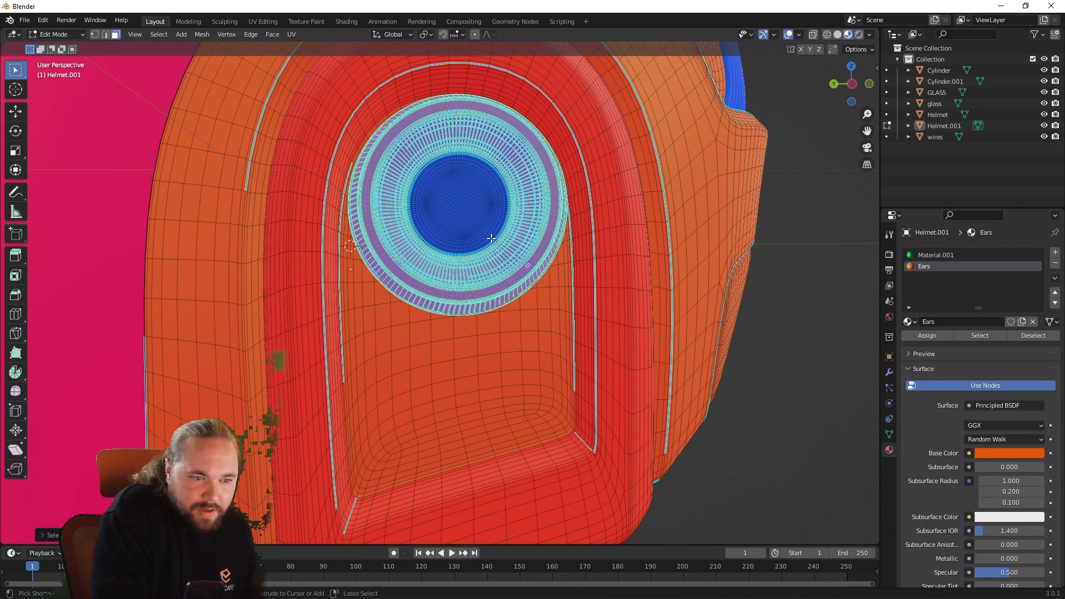
{"action": "key", "text": "ctrl+KP_Add"}
{"action": "key", "text": "ctrl+KP_Add"}
{"action": "key", "text": "ctrl+KP_Add"}
{"action": "key", "text": "ctrl+KP_Add"}
{"action": "key", "text": "ctrl+KP_Add"}
{"action": "key", "text": "ctrl+KP_Add"}
{"action": "key", "text": "ctrl+KP_Add"}
{"action": "key", "text": "ctrl+KP_Add"}
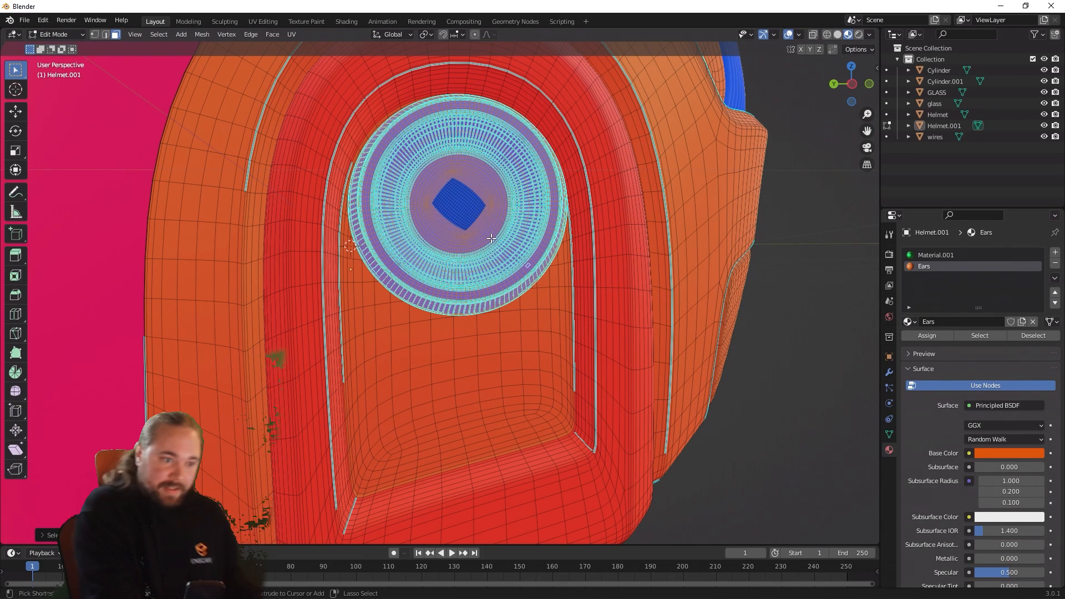
{"action": "key", "text": "ctrl+KP_Add"}
{"action": "key", "text": "ctrl+KP_Add"}
{"action": "key", "text": "ctrl+KP_Add"}
{"action": "key", "text": "ctrl+KP_Add"}
{"action": "key", "text": "ctrl+KP_Add"}
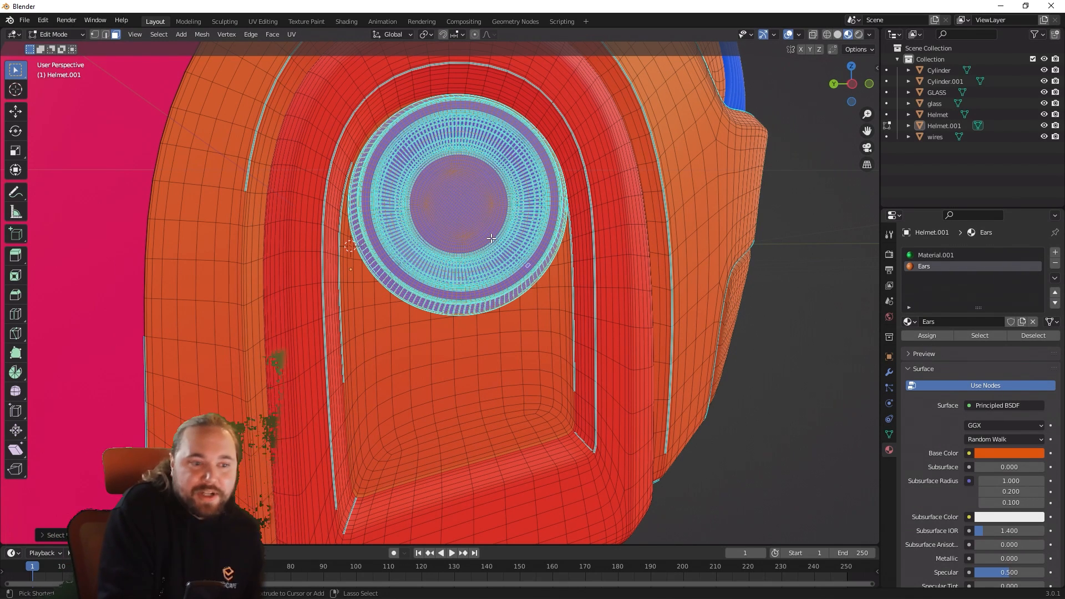
Step: Add a face on the back shell of Helmet.001 and grow the selection until it covers the whole shell and front frame
{"action": "scroll", "coordinate": [452, 397], "scroll_direction": "down", "scroll_amount": 9}
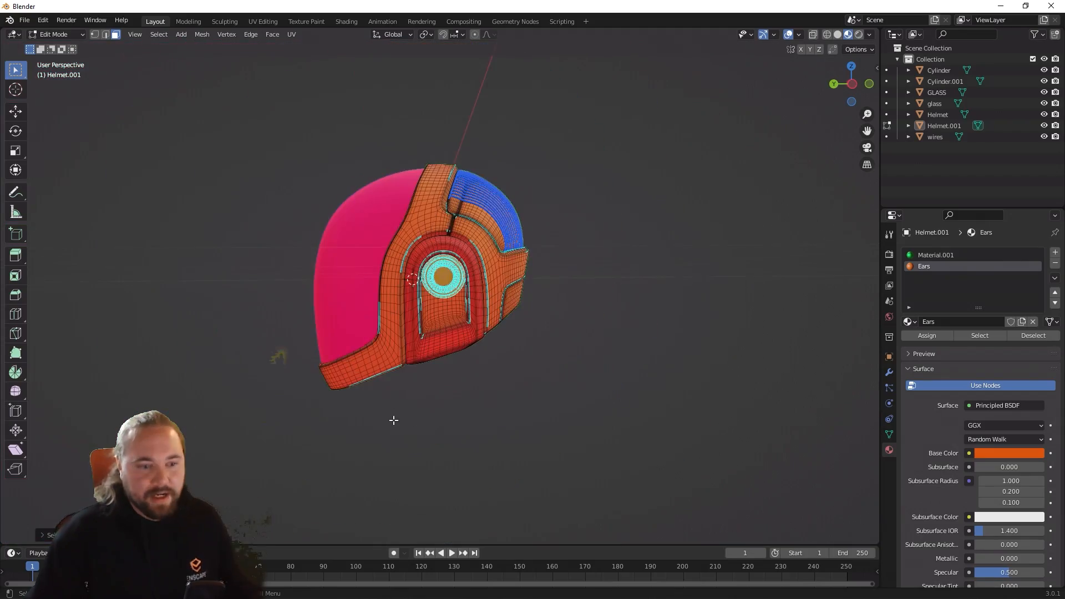
{"action": "middle_click_drag", "start_coordinate": [502, 407], "coordinate": [364, 409]}
{"action": "scroll", "coordinate": [391, 431], "scroll_direction": "up", "scroll_amount": 3}
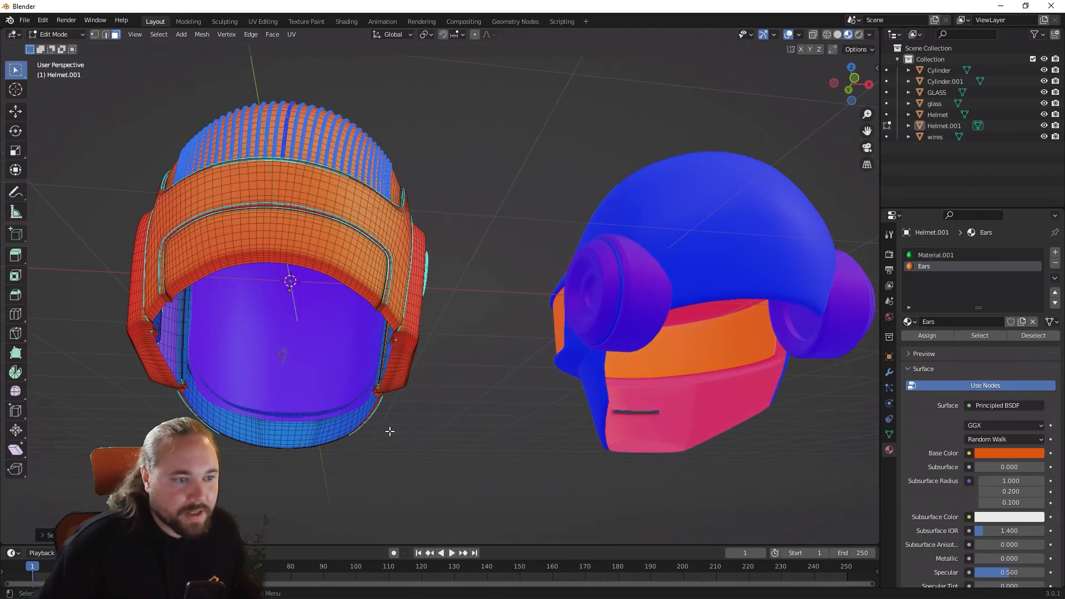
{"action": "left_click", "coordinate": [393, 306]}
{"action": "mouse_move", "coordinate": [448, 337]}
{"action": "middle_mouse_down"}
{"action": "mouse_move", "coordinate": [373, 339]}
{"action": "mouse_move", "coordinate": [453, 348]}
{"action": "middle_mouse_up"}
{"action": "key", "text": "ctrl+KP_Add"}
{"action": "key", "text": "ctrl+KP_Add"}
{"action": "key", "text": "ctrl+KP_Add"}
{"action": "key", "text": "ctrl+KP_Add"}
{"action": "key", "text": "ctrl+KP_Add"}
{"action": "key", "text": "ctrl+KP_Add"}
{"action": "key", "text": "ctrl+KP_Add"}
{"action": "key", "text": "ctrl+KP_Add"}
{"action": "key", "text": "ctrl+KP_Add"}
{"action": "key", "text": "ctrl+KP_Add"}
{"action": "key", "text": "ctrl+KP_Add"}
{"action": "key", "text": "ctrl+KP_Add"}
{"action": "key", "text": "ctrl+KP_Add"}
{"action": "key", "text": "ctrl+KP_Add"}
{"action": "key", "text": "ctrl+KP_Add"}
{"action": "key", "text": "ctrl+KP_Add"}
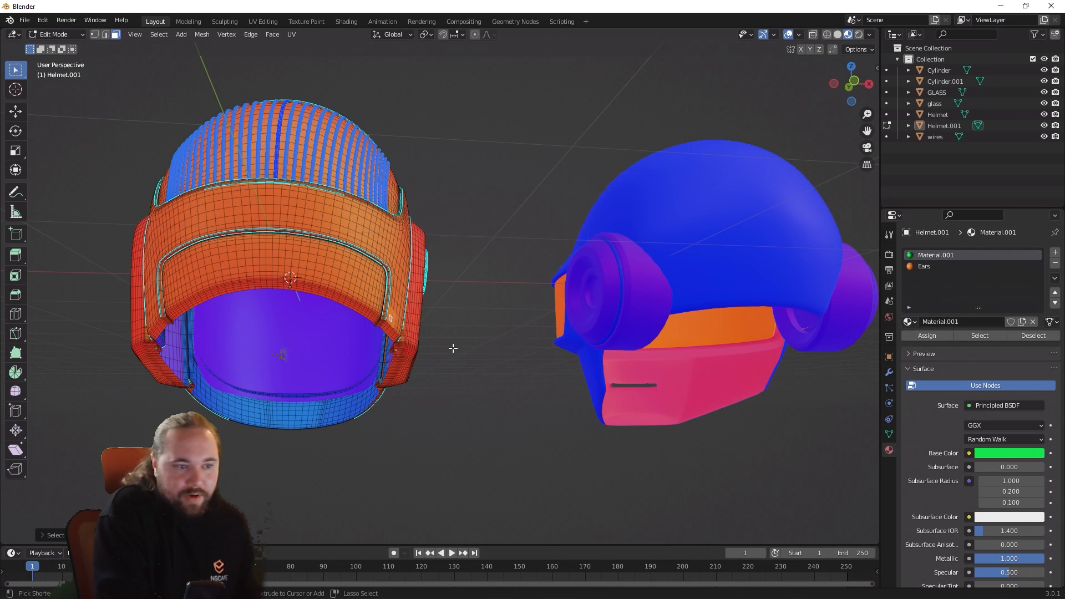
{"action": "key", "text": "ctrl+KP_Add"}
{"action": "key", "text": "ctrl+KP_Add"}
{"action": "key", "text": "ctrl+KP_Add"}
{"action": "key", "text": "ctrl+KP_Add"}
{"action": "key", "text": "ctrl+KP_Add"}
{"action": "key", "text": "ctrl+KP_Add"}
{"action": "key", "text": "ctrl+KP_Add"}
{"action": "key", "text": "ctrl+KP_Add"}
{"action": "key", "text": "ctrl+KP_Add"}
{"action": "key", "text": "ctrl+KP_Add"}
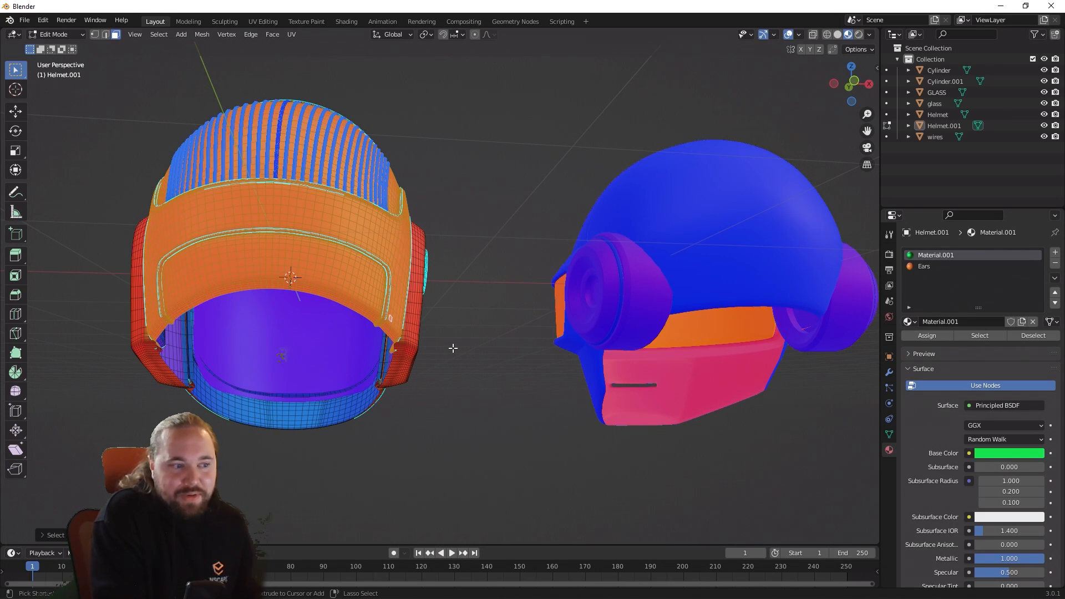
{"action": "key", "text": "ctrl+KP_Add"}
{"action": "key", "text": "ctrl+KP_Add"}
{"action": "key", "text": "ctrl+KP_Add"}
{"action": "key", "text": "ctrl+KP_Add"}
{"action": "key", "text": "ctrl+KP_Add"}
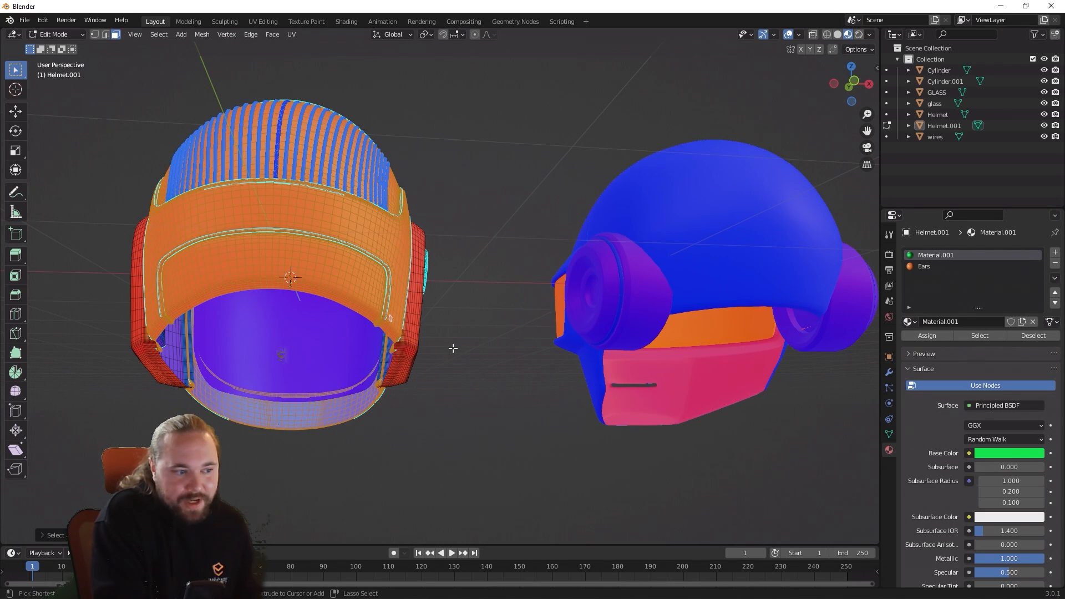
Step: Add a face on the ear housing of Helmet.001 to the selection and grow it until the whole housing is covered
{"action": "middle_click_drag", "start_coordinate": [205, 234], "coordinate": [666, 335]}
{"action": "left_click", "coordinate": [559, 338], "text": "shift"}
{"action": "left_click", "coordinate": [481, 347], "text": "shift"}
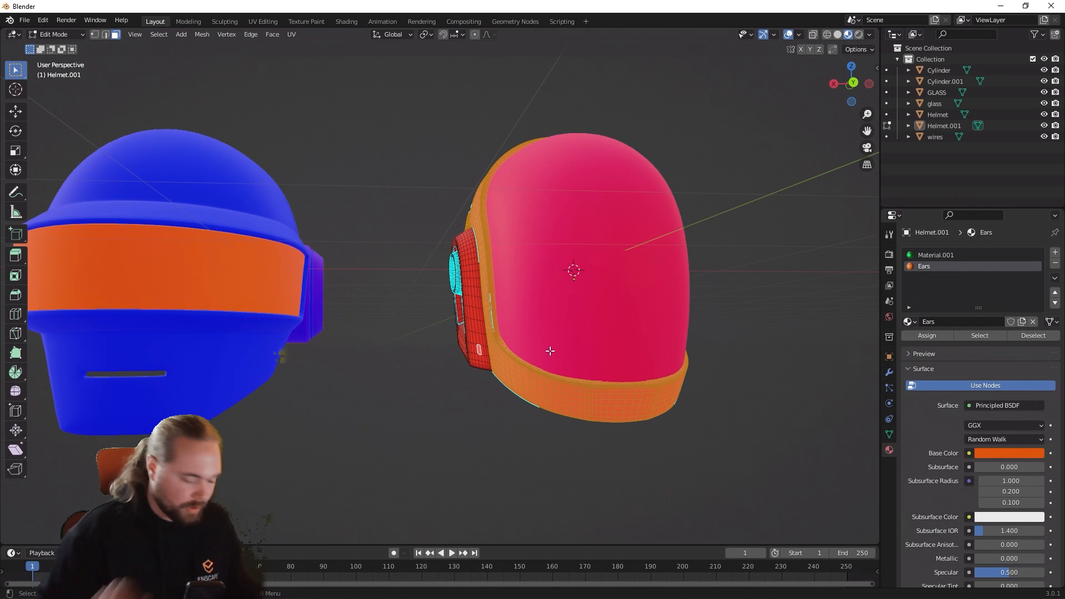
{"action": "key", "text": "ctrl+KP_Add"}
{"action": "key", "text": "ctrl+KP_Add"}
{"action": "key", "text": "ctrl+KP_Add"}
{"action": "key", "text": "ctrl+KP_Add"}
{"action": "key", "text": "ctrl+KP_Add"}
{"action": "key", "text": "ctrl+KP_Add"}
{"action": "key", "text": "ctrl+KP_Add"}
{"action": "key", "text": "ctrl+KP_Add"}
{"action": "key", "text": "ctrl+KP_Add"}
{"action": "key", "text": "ctrl+KP_Add"}
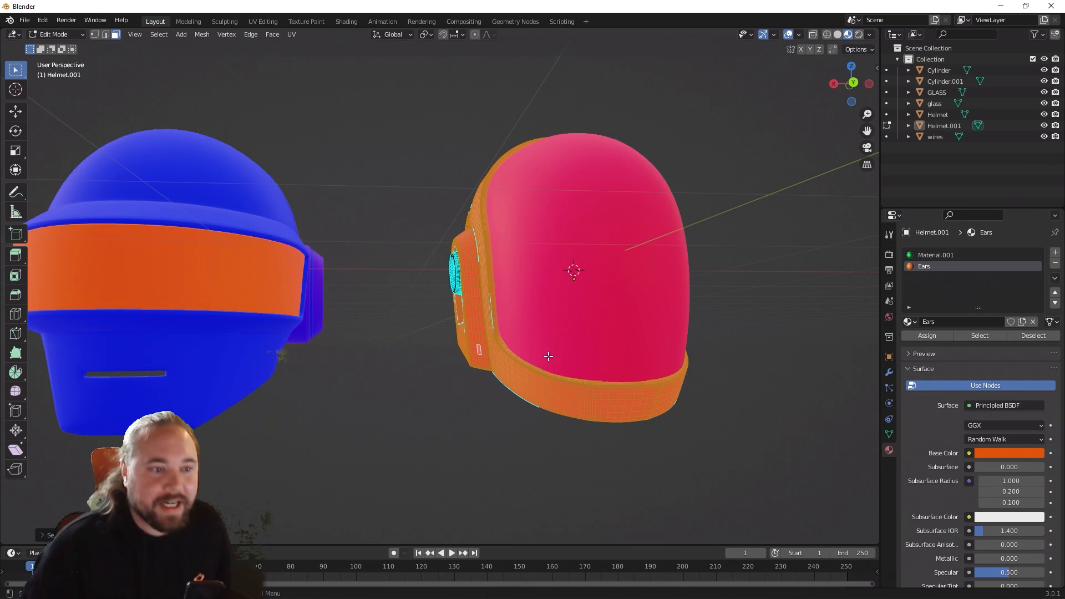
Step: Flip the normals of the selected shell, frame and ear housing faces on Helmet.001, and return to Object Mode
{"action": "middle_click_drag", "start_coordinate": [550, 351], "coordinate": [519, 387]}
{"action": "right_click", "coordinate": [546, 356]}
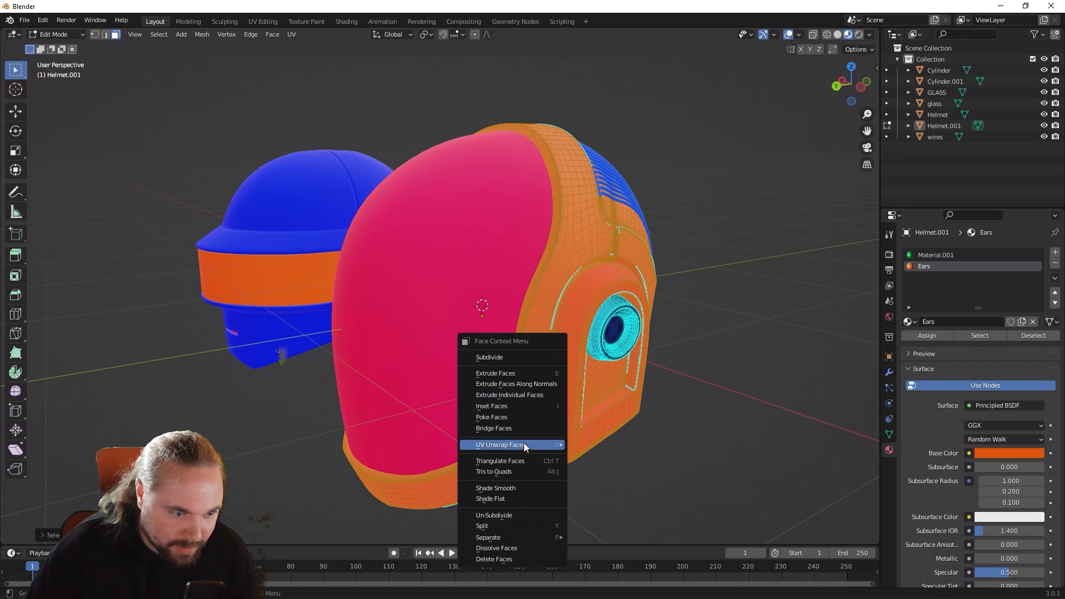
{"action": "mouse_move", "coordinate": [511, 539]}
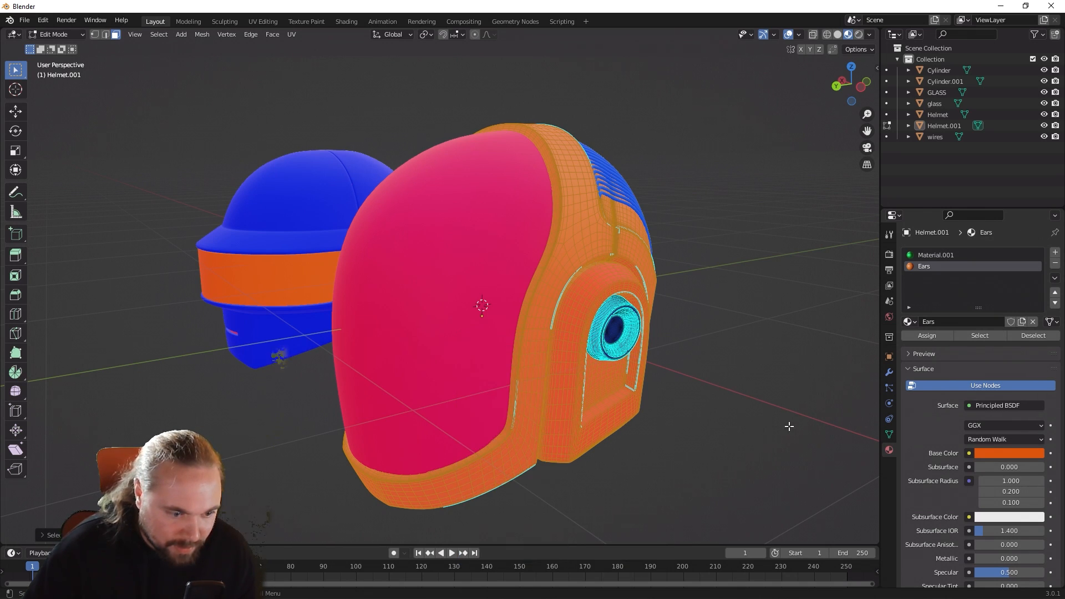
{"action": "right_click", "coordinate": [541, 211]}
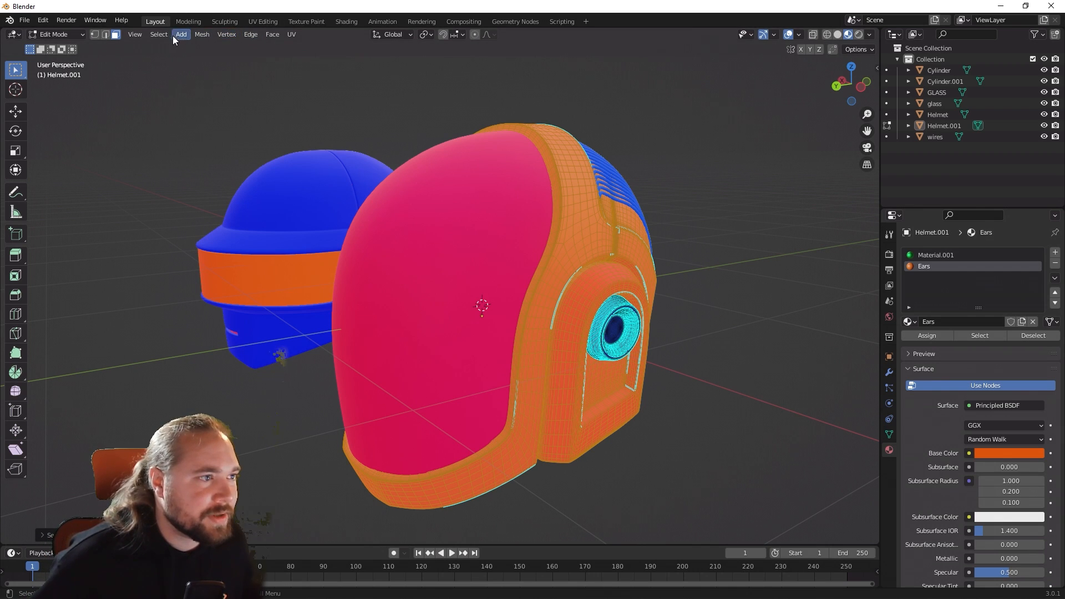
{"action": "left_click", "coordinate": [199, 36]}
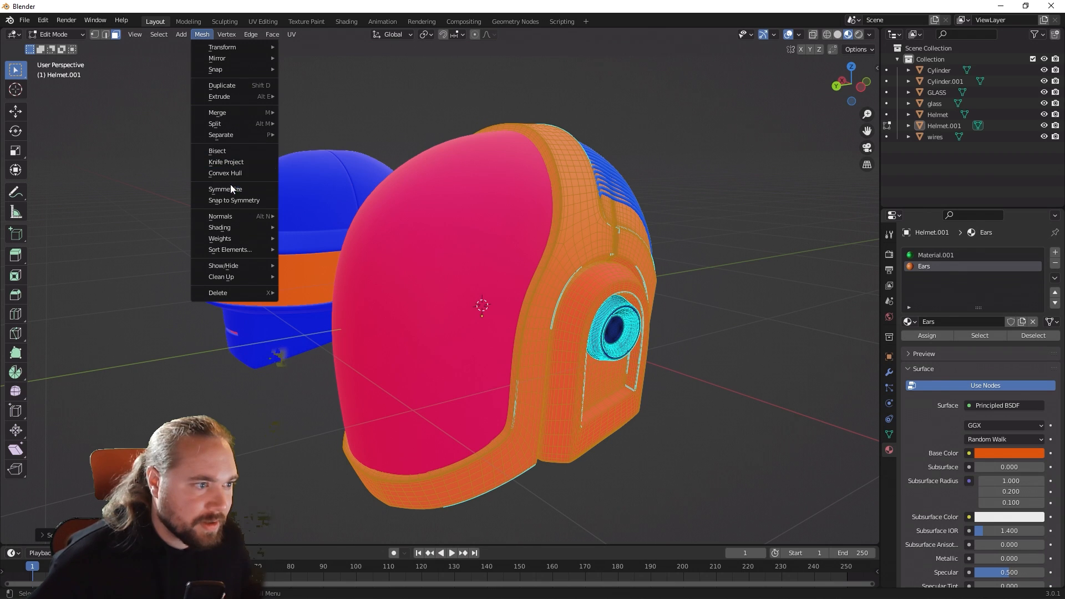
{"action": "mouse_move", "coordinate": [241, 218]}
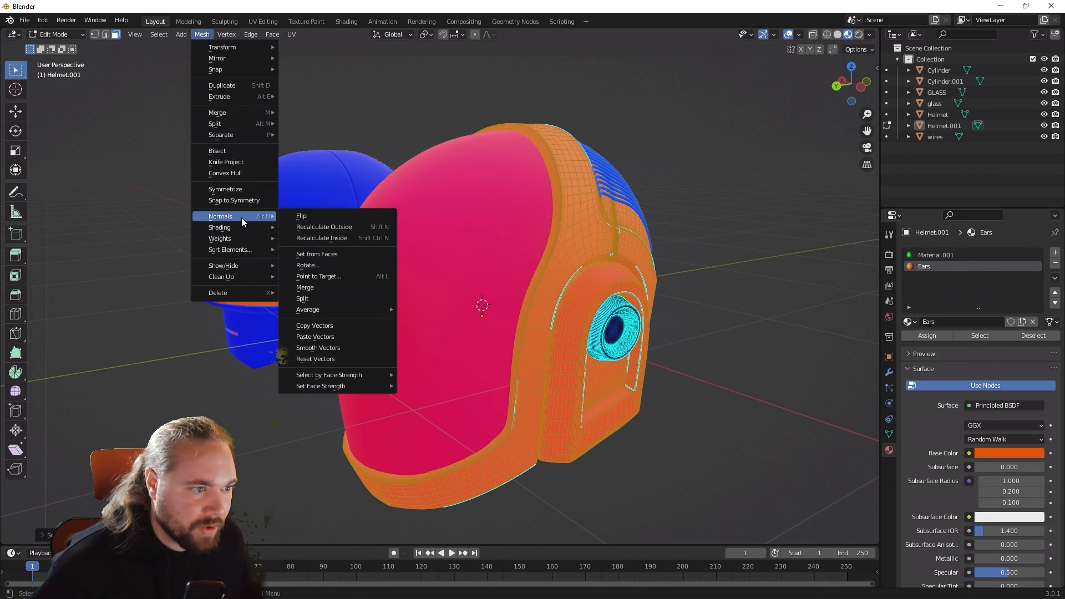
{"action": "left_click", "coordinate": [294, 214]}
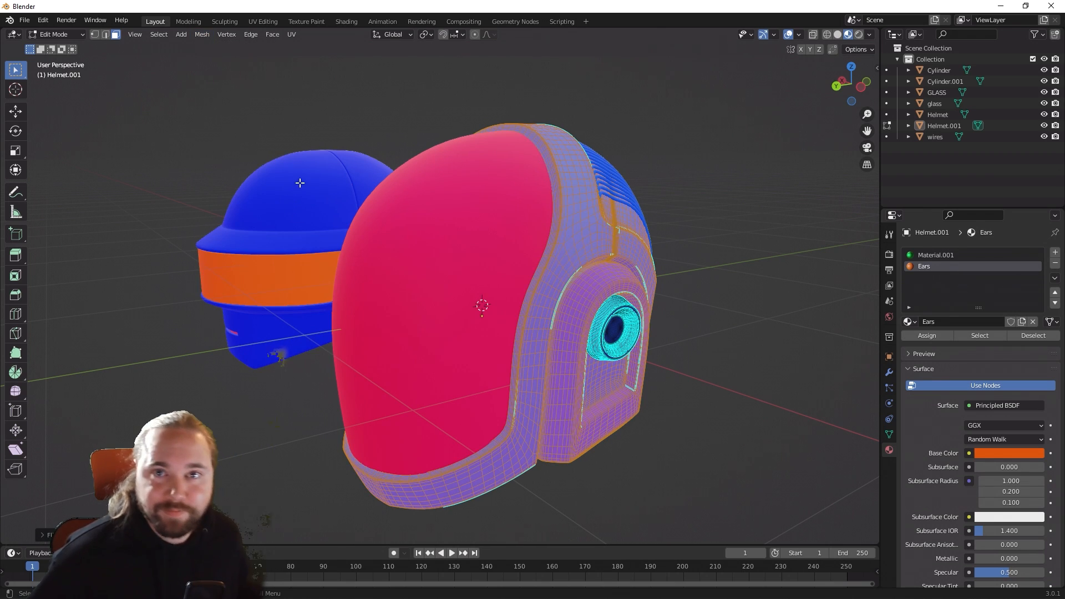
{"action": "left_click", "coordinate": [203, 35]}
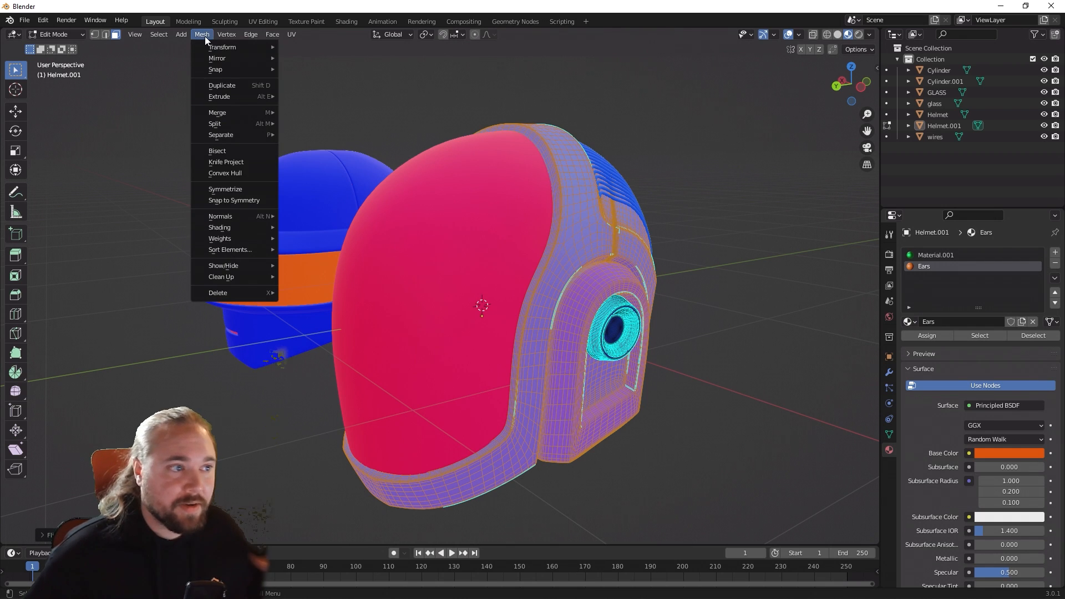
{"action": "mouse_move", "coordinate": [240, 216]}
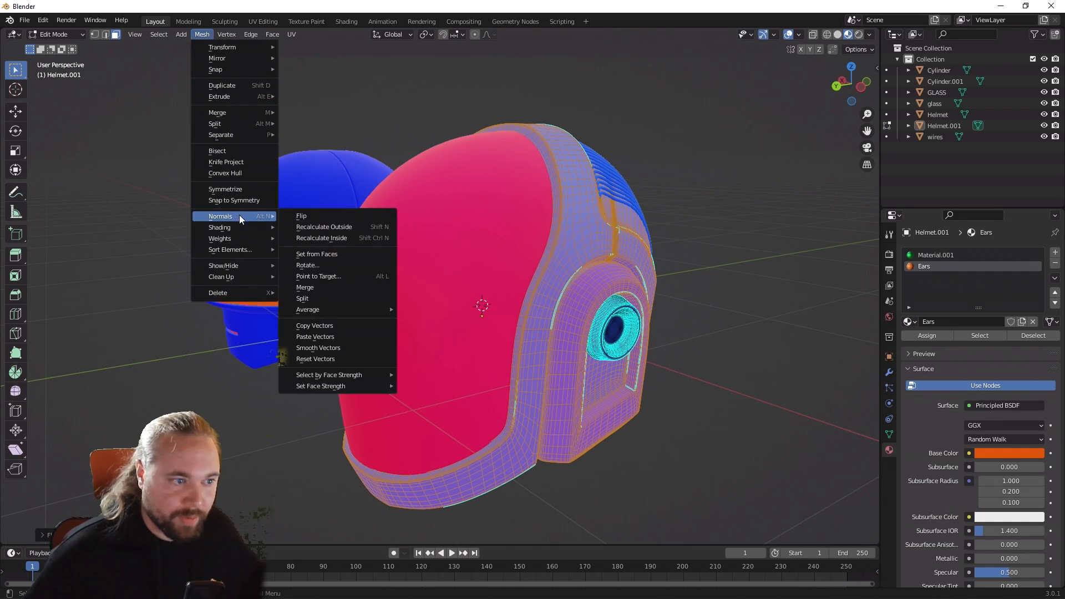
{"action": "left_click", "coordinate": [304, 217]}
{"action": "key", "text": "Tab"}
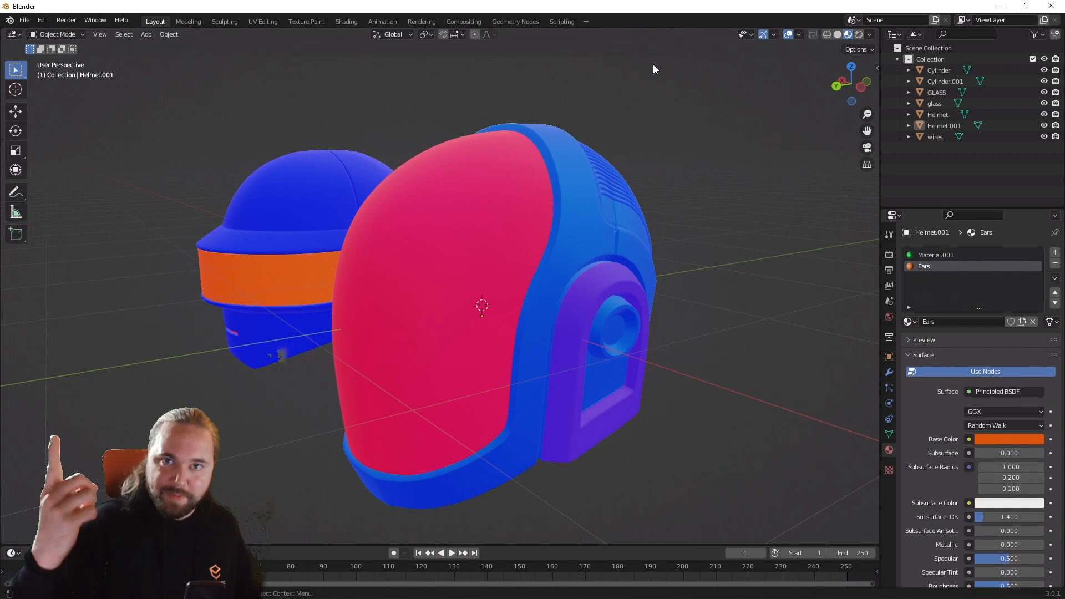
Step: Examine the face orientation on the ear housing of Helmet.001 and on the visors of both helmets
{"action": "middle_click_drag", "start_coordinate": [646, 44], "coordinate": [720, 167]}
{"action": "scroll", "coordinate": [720, 166], "scroll_direction": "up", "scroll_amount": 5}
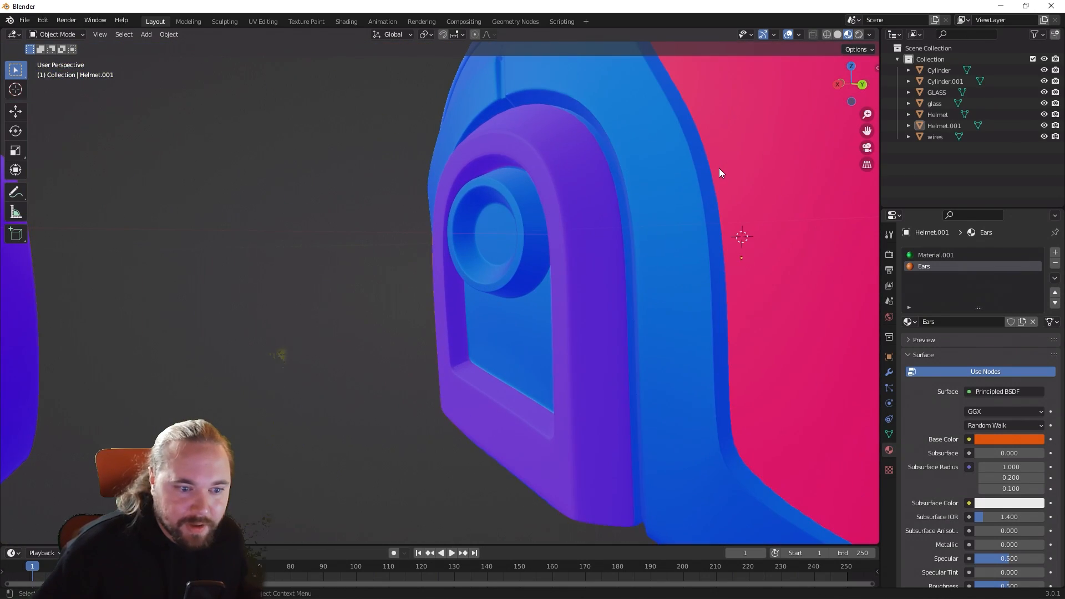
{"action": "middle_click_drag", "start_coordinate": [607, 195], "coordinate": [532, 166]}
{"action": "scroll", "coordinate": [610, 200], "scroll_direction": "down", "scroll_amount": 4}
{"action": "left_click", "coordinate": [644, 213]}
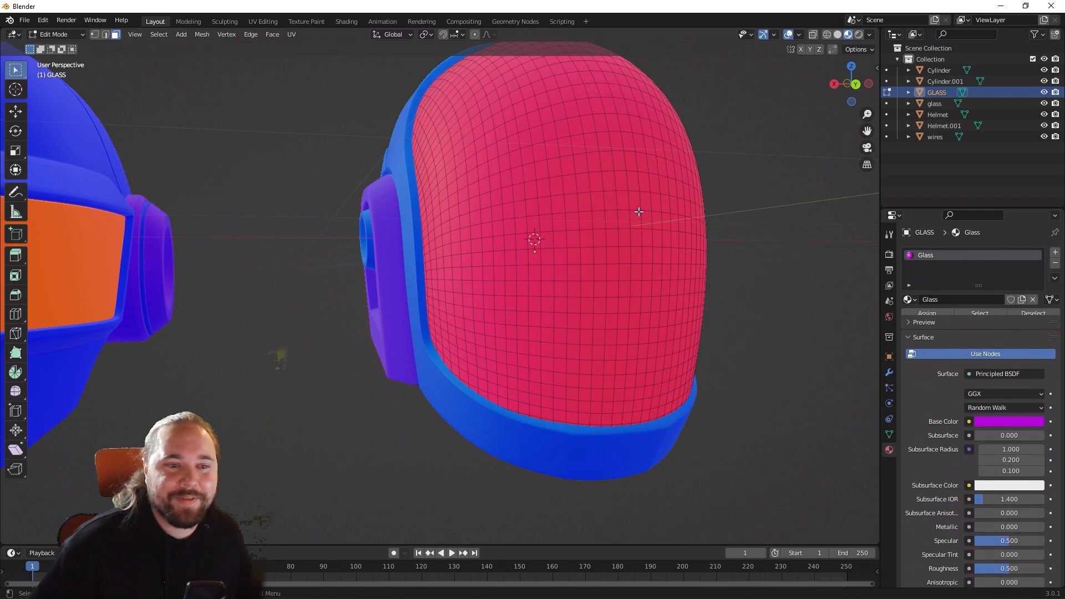
{"action": "scroll", "coordinate": [649, 216], "scroll_direction": "down", "scroll_amount": 3}
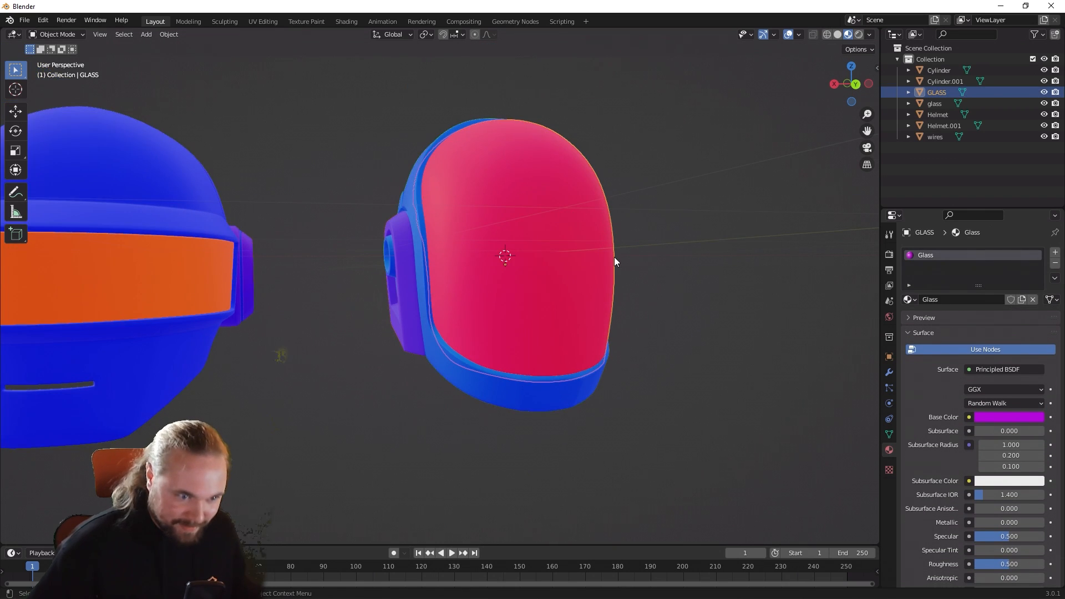
{"action": "left_click", "coordinate": [198, 270], "text": "shift"}
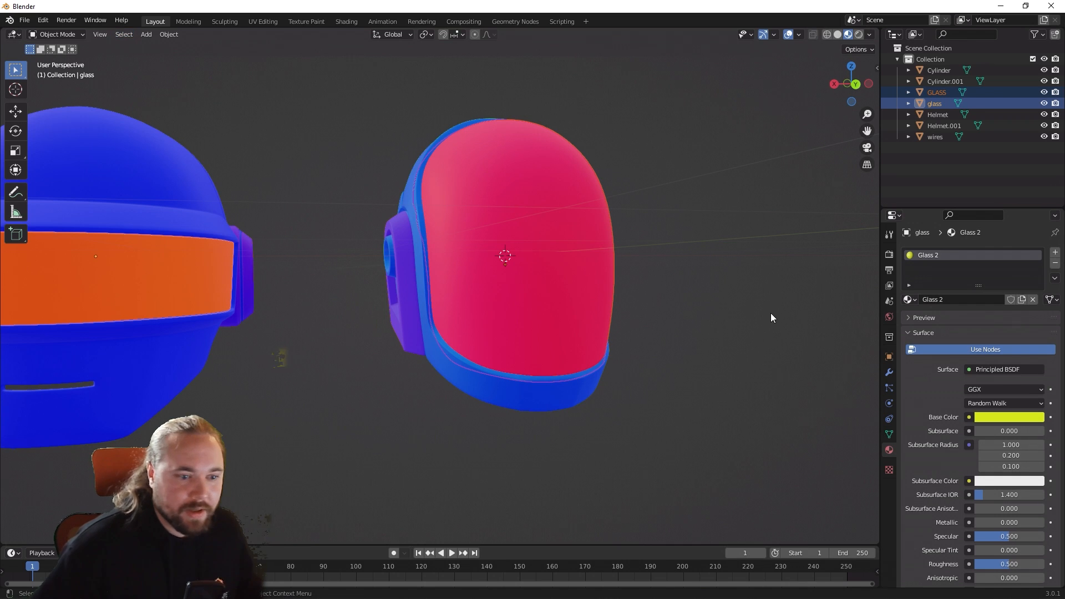
Step: Flip the normals of all faces on the GLASS dome visor in Edit Mode, deselect them and return to Object Mode
{"action": "left_click", "coordinate": [562, 285]}
{"action": "key", "text": "Tab"}
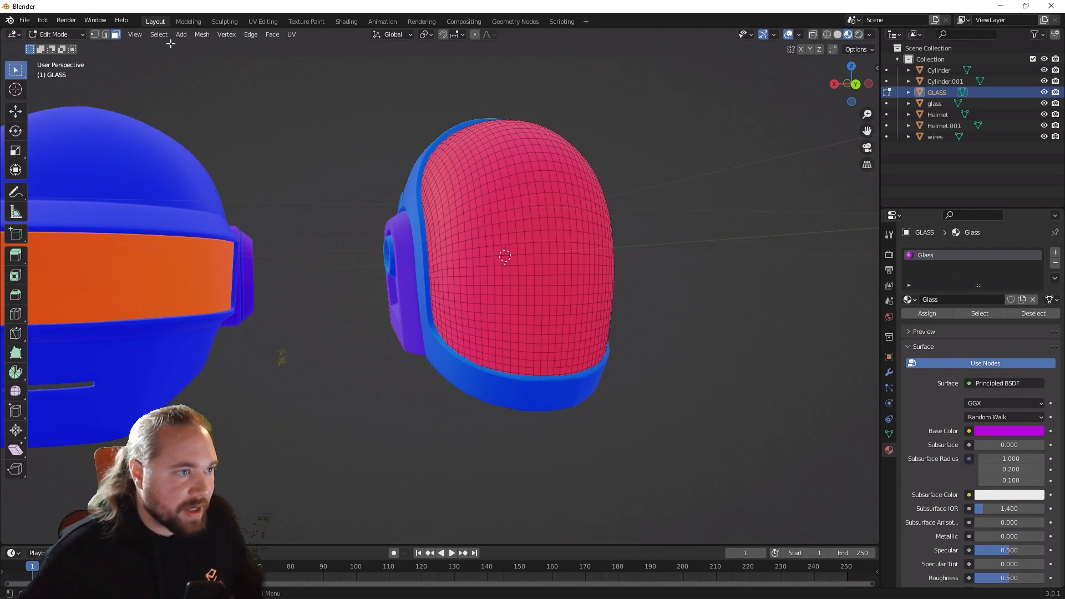
{"action": "left_click", "coordinate": [195, 35]}
{"action": "key", "text": "a"}
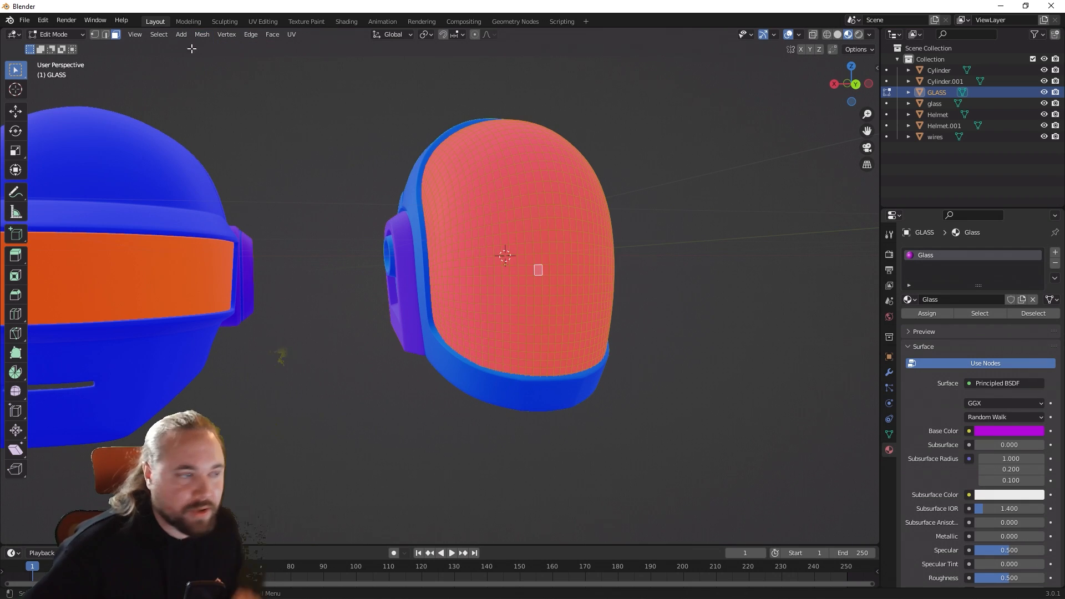
{"action": "left_click", "coordinate": [200, 34]}
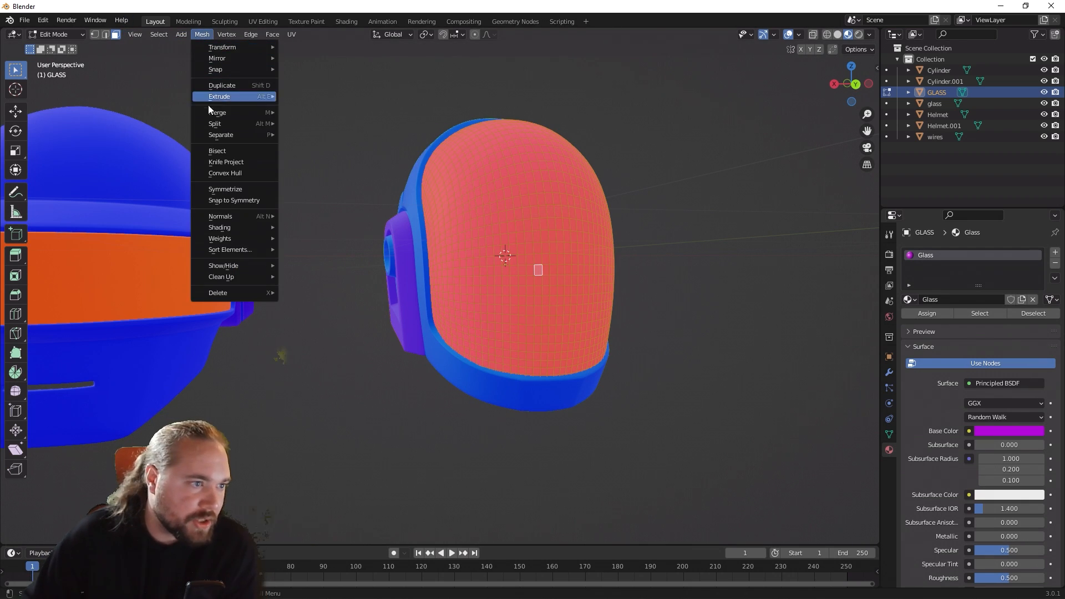
{"action": "mouse_move", "coordinate": [220, 216]}
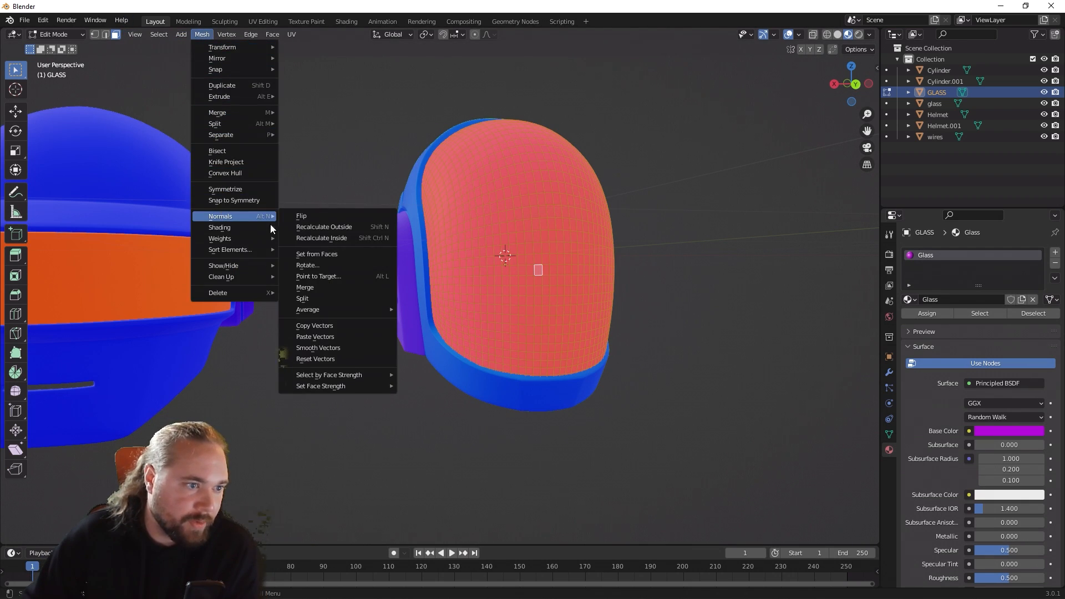
{"action": "left_click", "coordinate": [299, 216]}
{"action": "left_click", "coordinate": [370, 351]}
{"action": "middle_click_drag", "start_coordinate": [305, 355], "coordinate": [271, 356]}
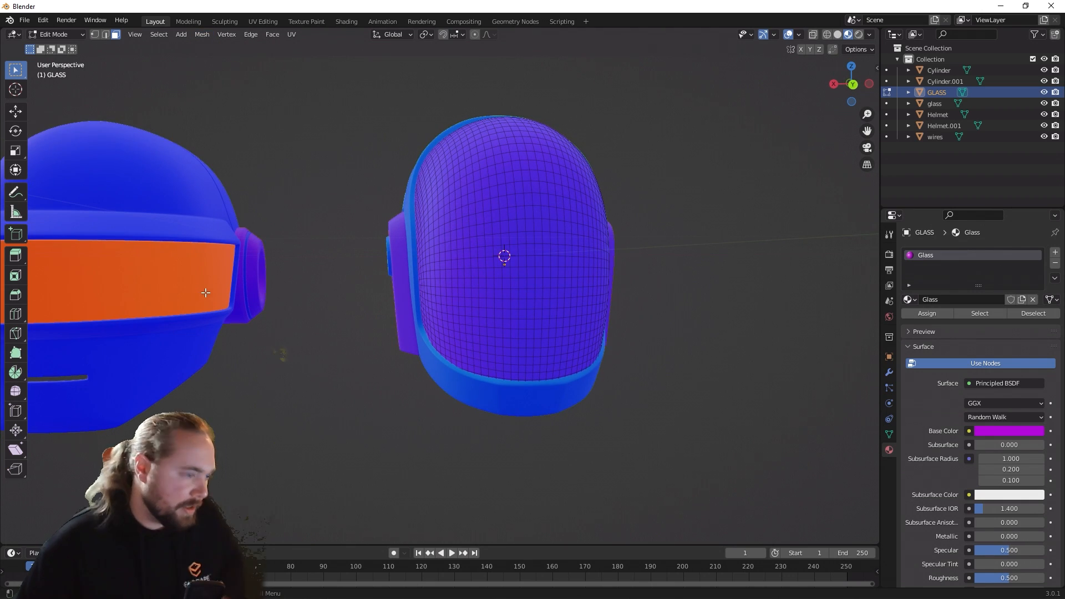
{"action": "key", "text": "Tab"}
Step: Flip the normals of the glass strip visor on the other helmet in Edit Mode, and return to Object Mode
{"action": "left_click", "coordinate": [208, 293]}
{"action": "key", "text": "Tab"}
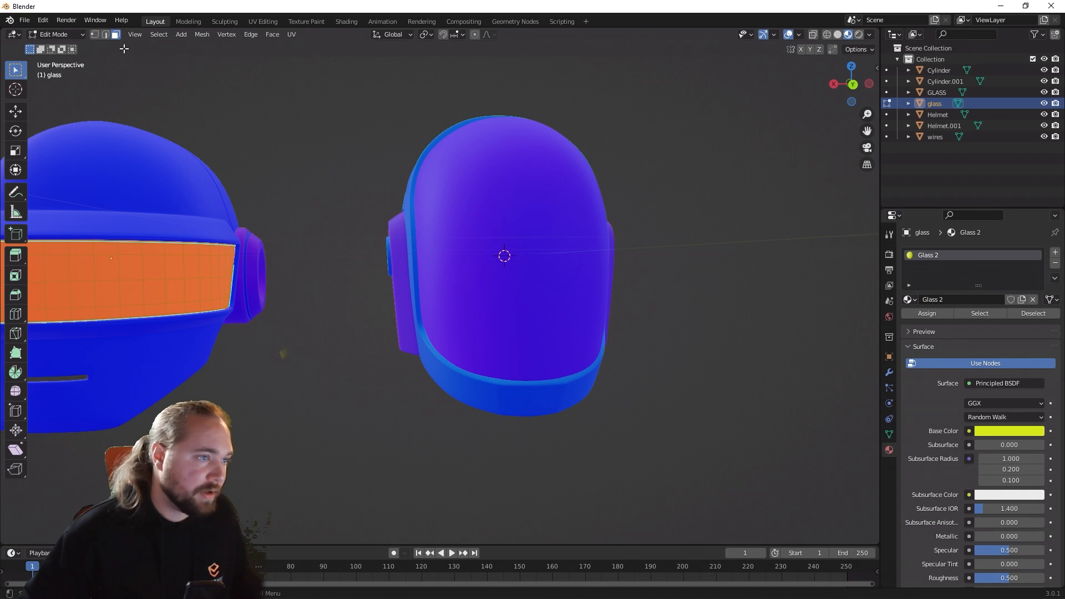
{"action": "key", "text": "alt+n"}
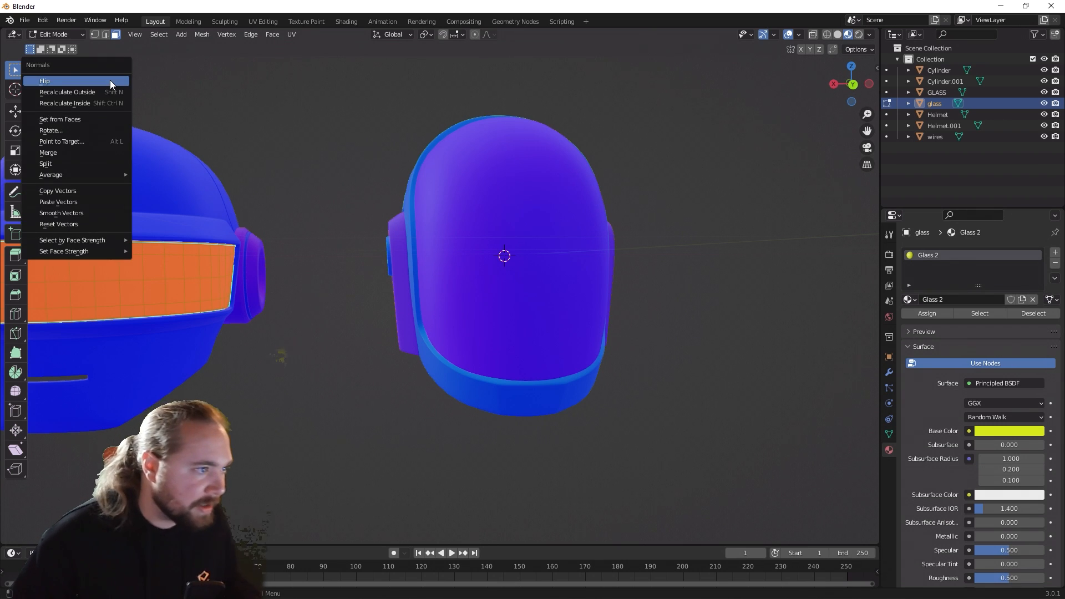
{"action": "left_click", "coordinate": [110, 83]}
{"action": "scroll", "coordinate": [316, 388], "scroll_direction": "down", "scroll_amount": 3}
{"action": "middle_click_drag", "start_coordinate": [335, 394], "coordinate": [575, 334]}
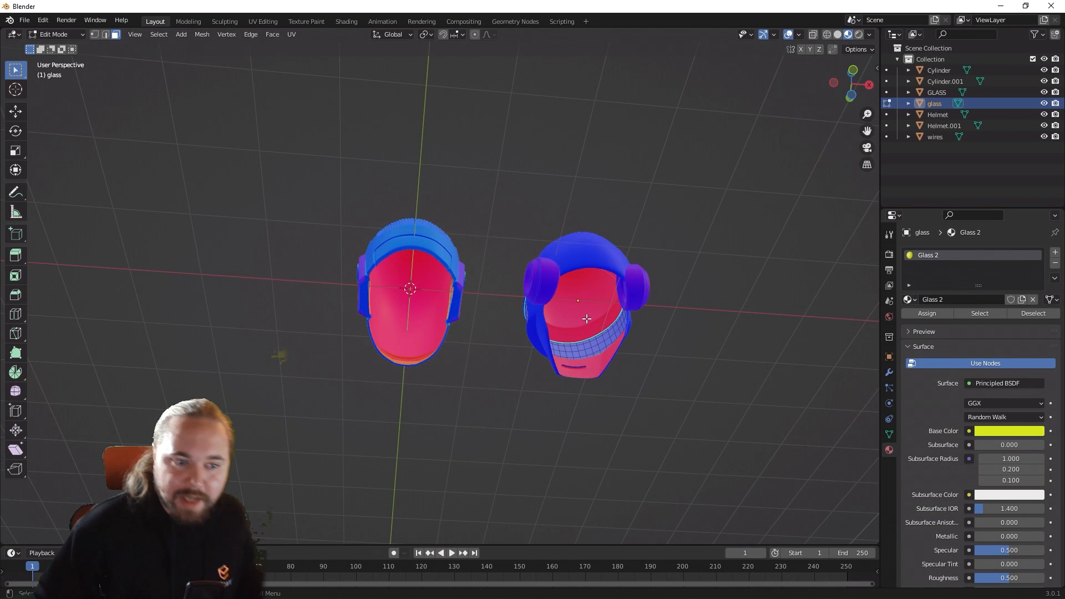
{"action": "key", "text": "Tab"}
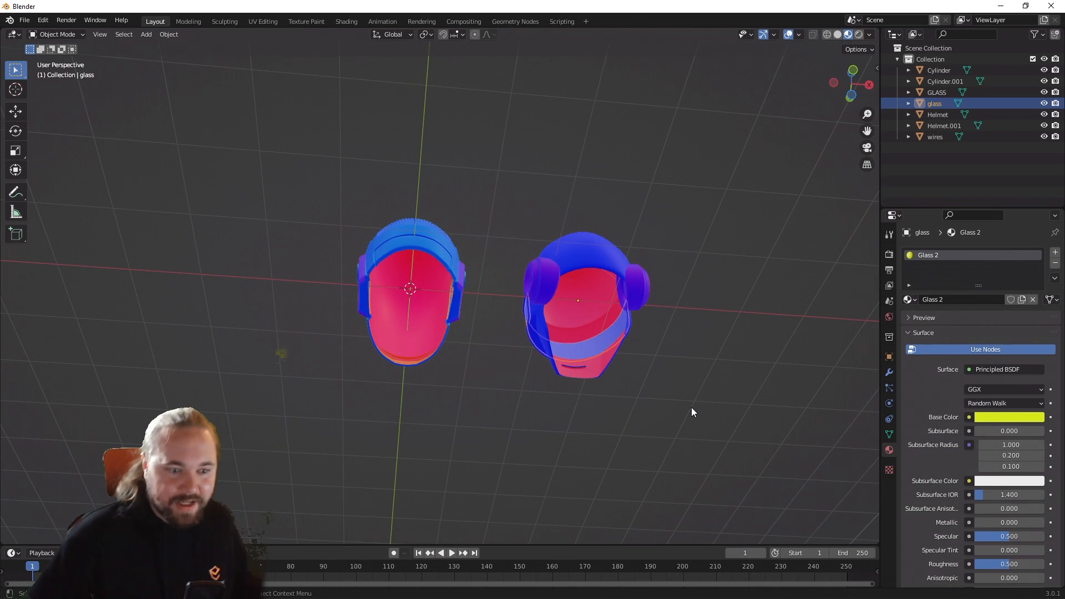
Step: Turn off the Face Orientation overlay and view the material colors on both helmets
{"action": "middle_click_drag", "start_coordinate": [691, 408], "coordinate": [467, 474]}
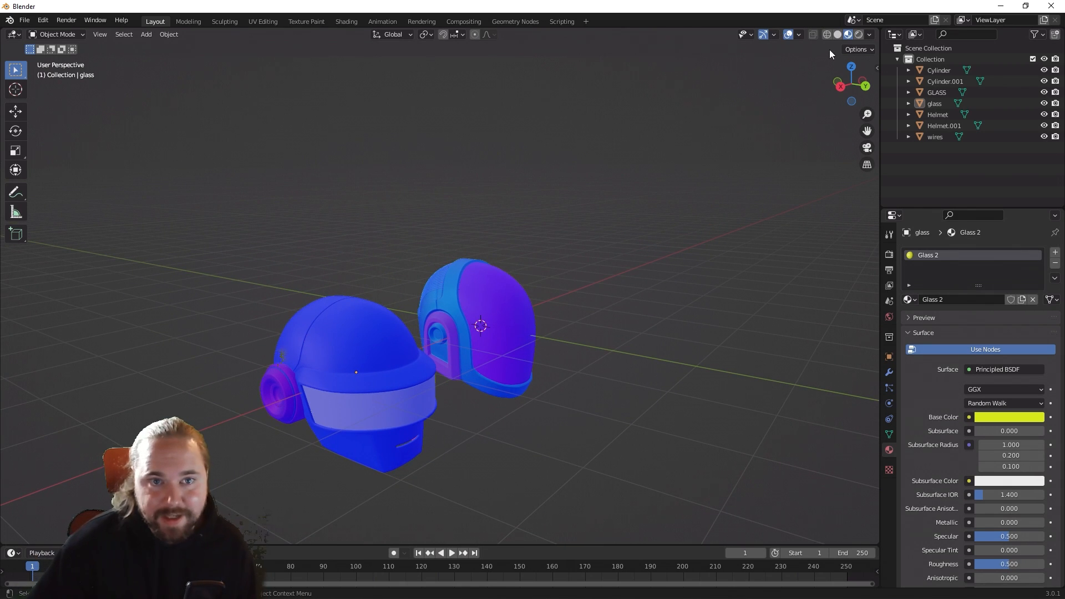
{"action": "left_click", "coordinate": [799, 35]}
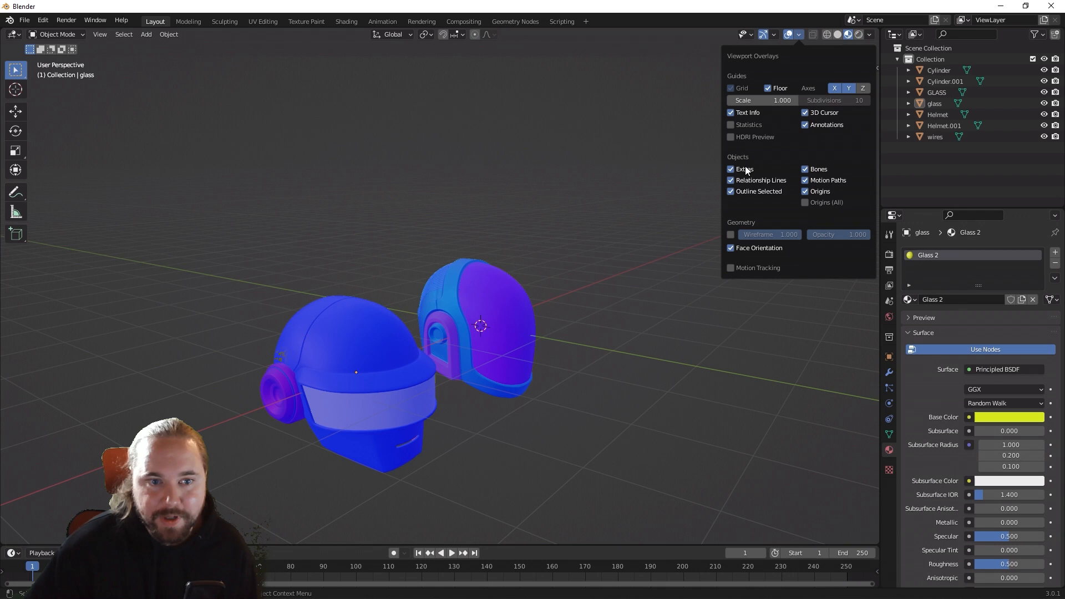
{"action": "left_click", "coordinate": [731, 248]}
{"action": "middle_click_drag", "start_coordinate": [660, 354], "coordinate": [542, 345]}
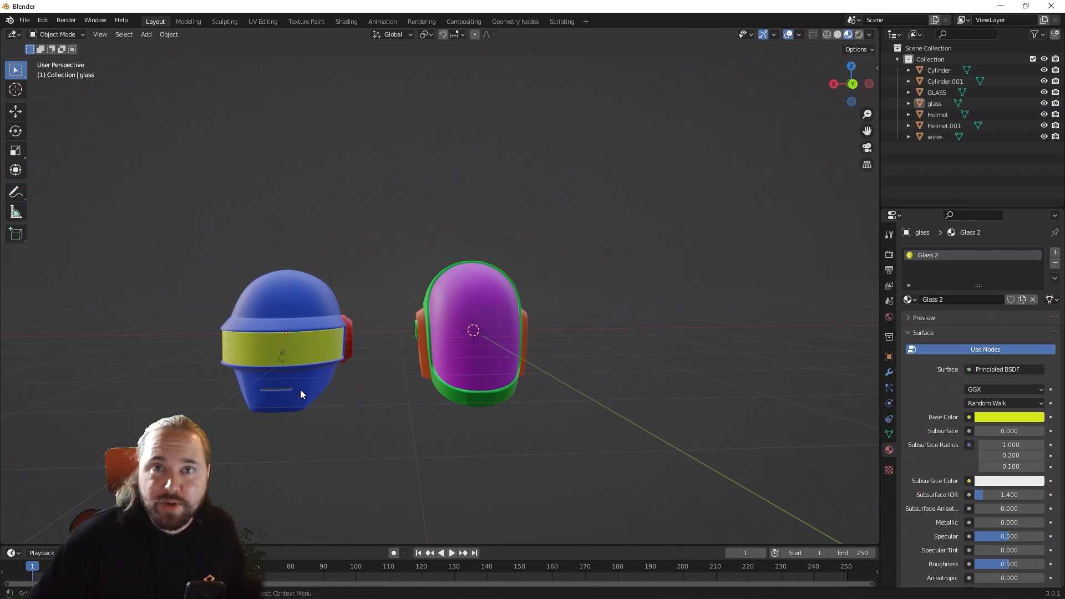
{"action": "middle_click_drag", "start_coordinate": [303, 392], "coordinate": [433, 308]}
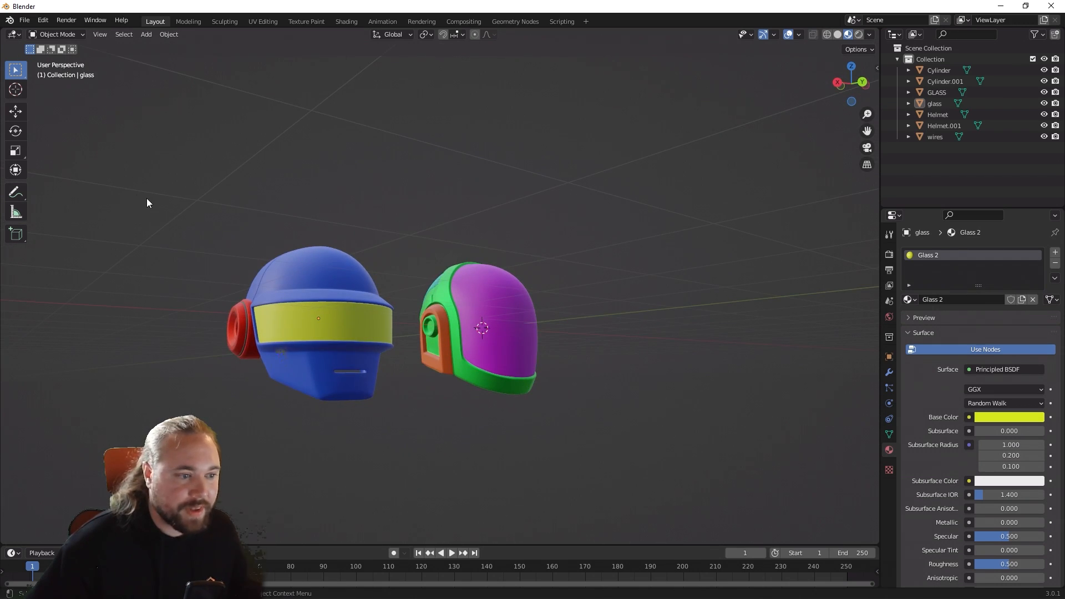
Step: Select all parts of both helmets and start an FBX export
{"action": "left_click_drag", "start_coordinate": [147, 198], "coordinate": [568, 510]}
{"action": "middle_click_drag", "start_coordinate": [569, 502], "coordinate": [621, 443]}
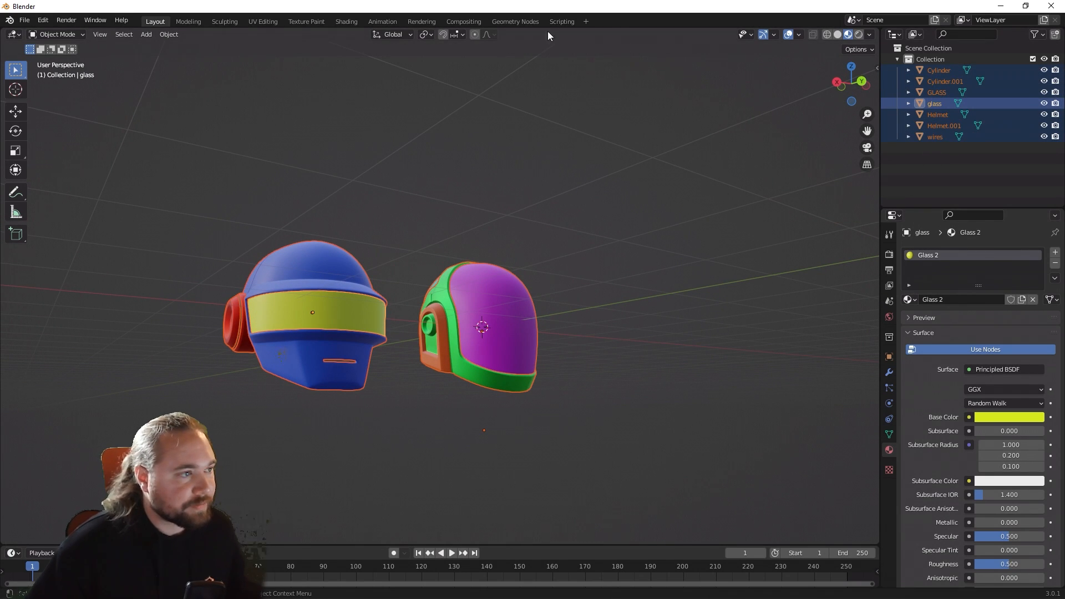
{"action": "left_click", "coordinate": [32, 24]}
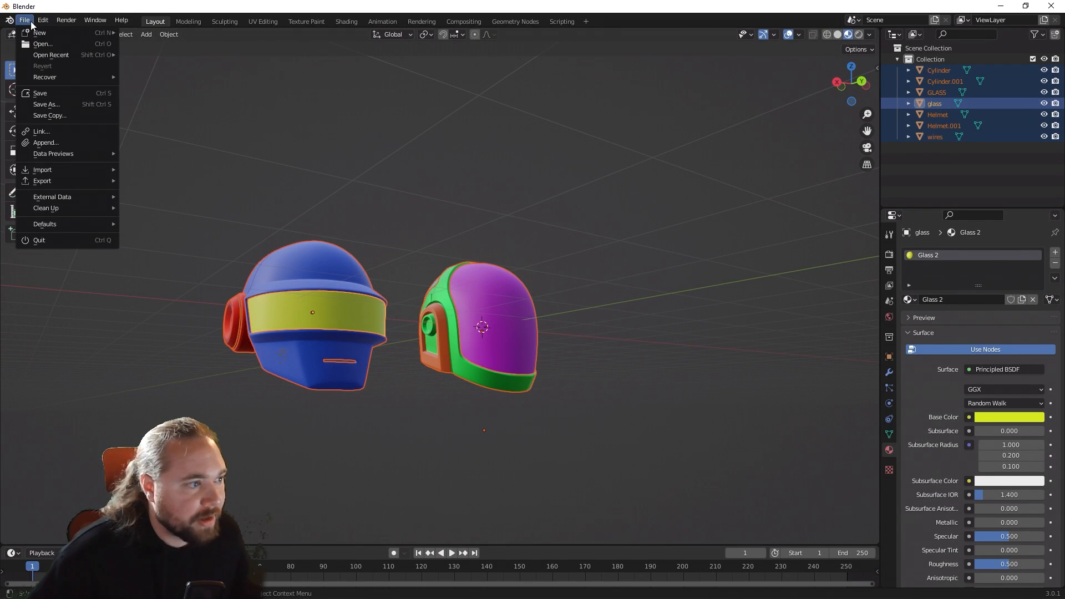
{"action": "mouse_move", "coordinate": [59, 182]}
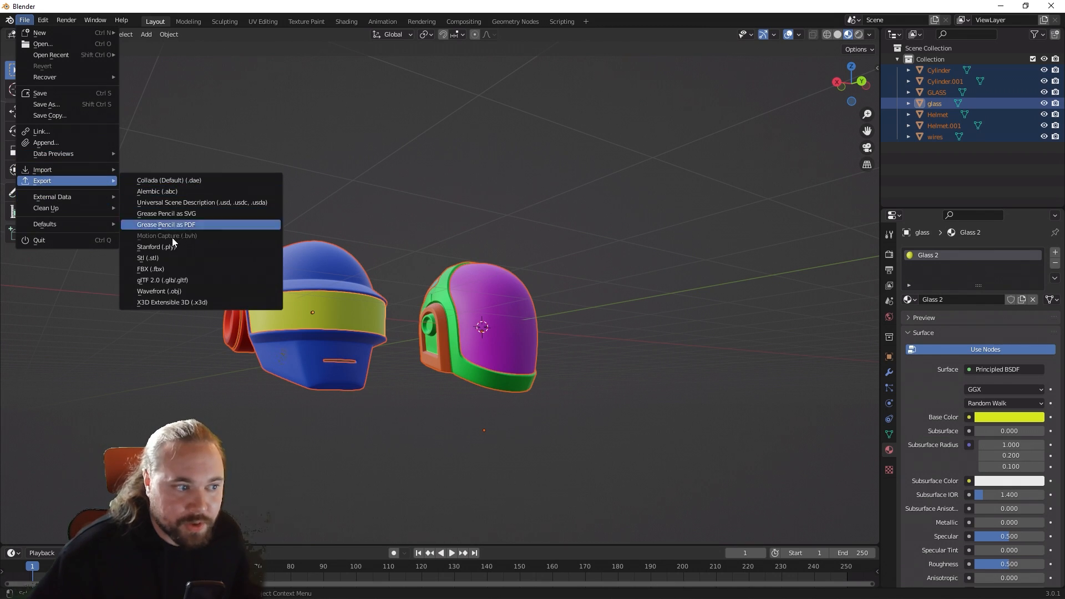
{"action": "left_click", "coordinate": [166, 270]}
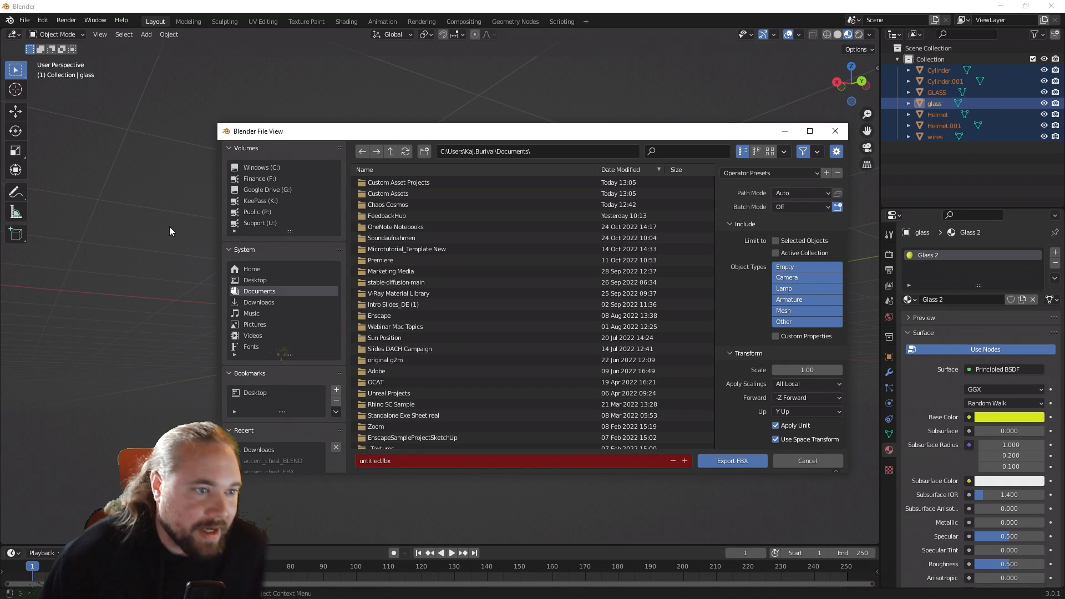
Step: Set the FBX export location to the Desktop and name the file Daft Punk Helmet
{"action": "left_click", "coordinate": [264, 280]}
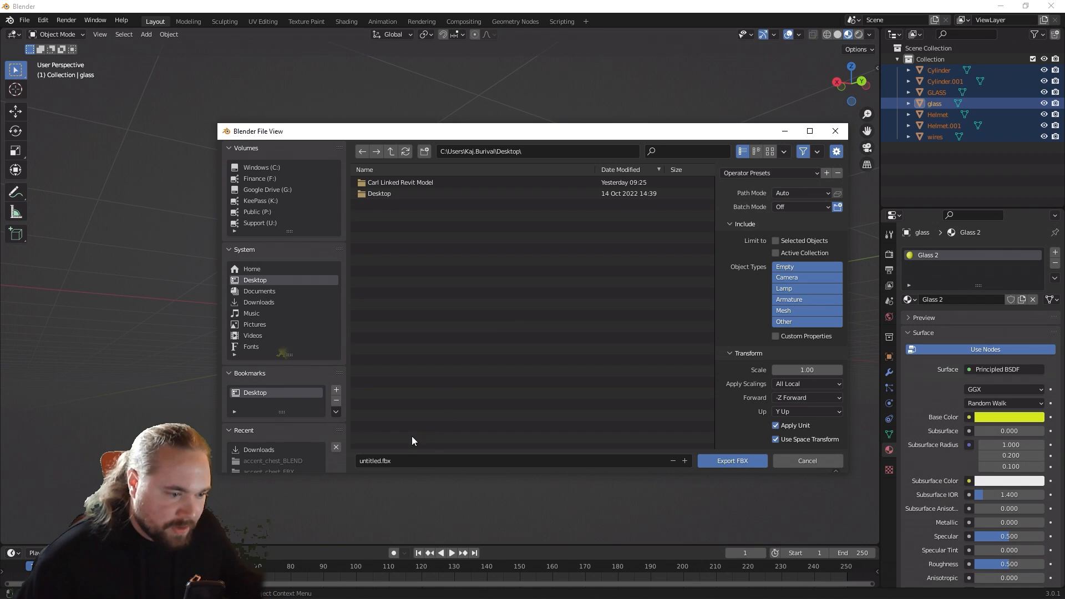
{"action": "left_click", "coordinate": [375, 461]}
{"action": "left_click", "coordinate": [374, 461]}
{"action": "double_click", "coordinate": [375, 461]}
{"action": "type", "text": "Daft P"}
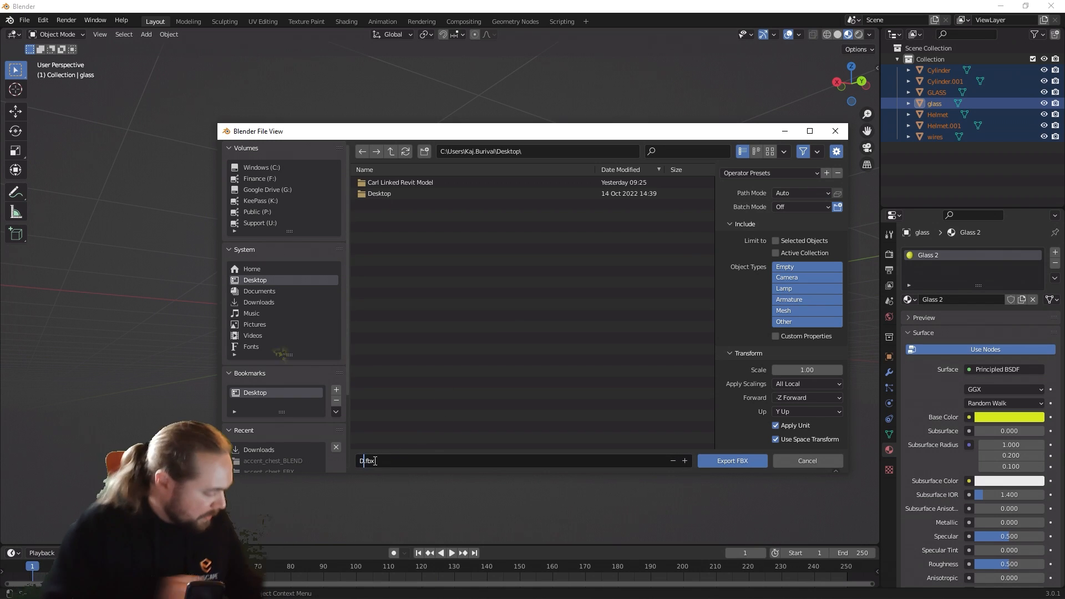
{"action": "type", "text": "unk Helmet"}
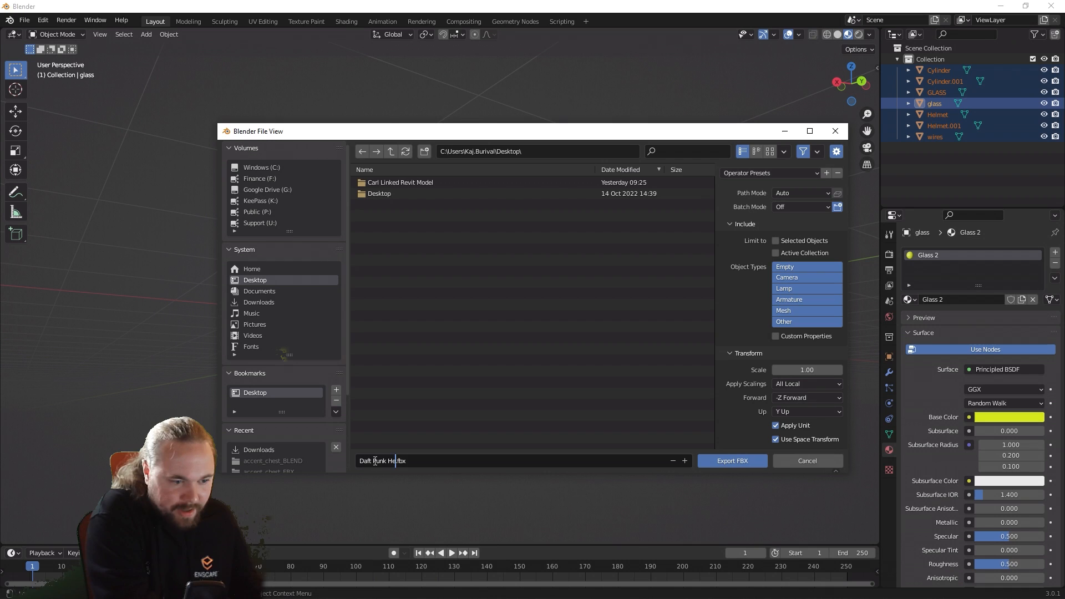
{"action": "type", "text": "s"}
Step: Export the helmets as Daft Punk Helmets.fbx at a scale of 0.01, limited to the selected objects
{"action": "key", "text": "Return"}
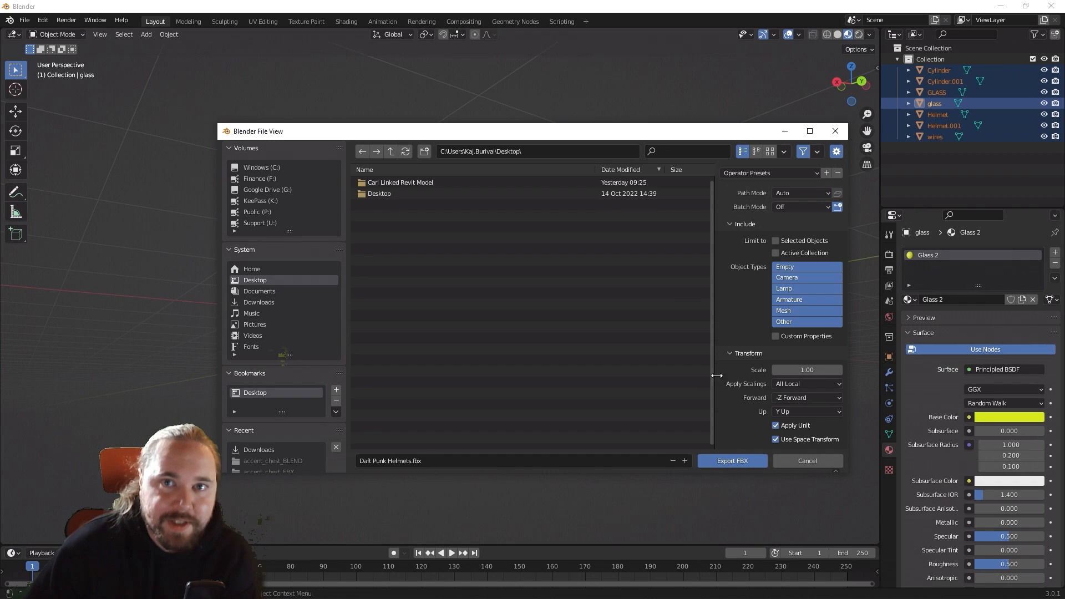
{"action": "left_click", "coordinate": [794, 370]}
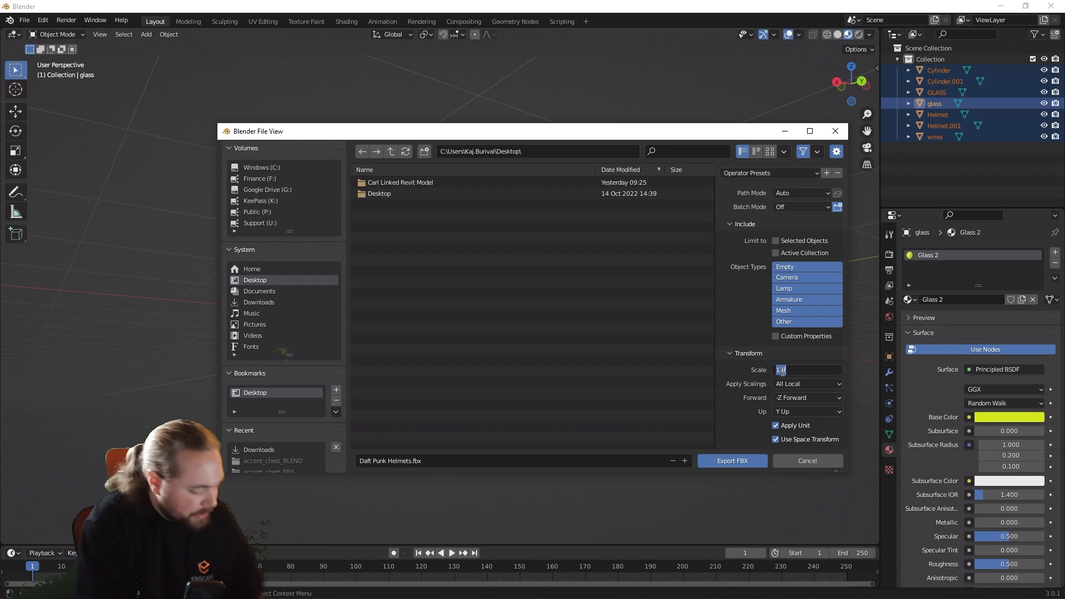
{"action": "type", "text": "0"}
{"action": "type", "text": "1"}
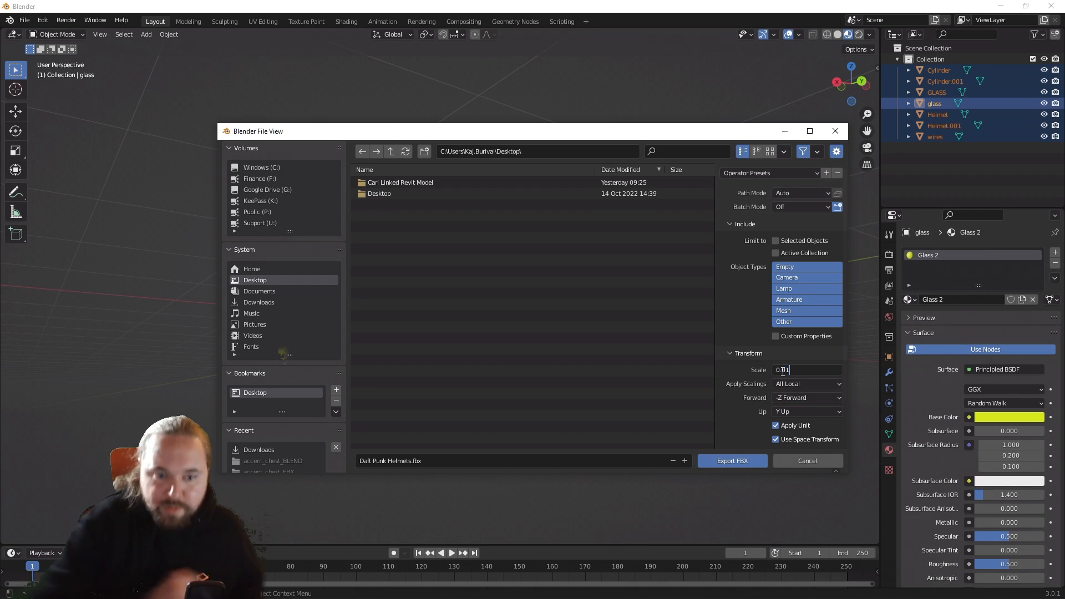
{"action": "key", "text": "Return"}
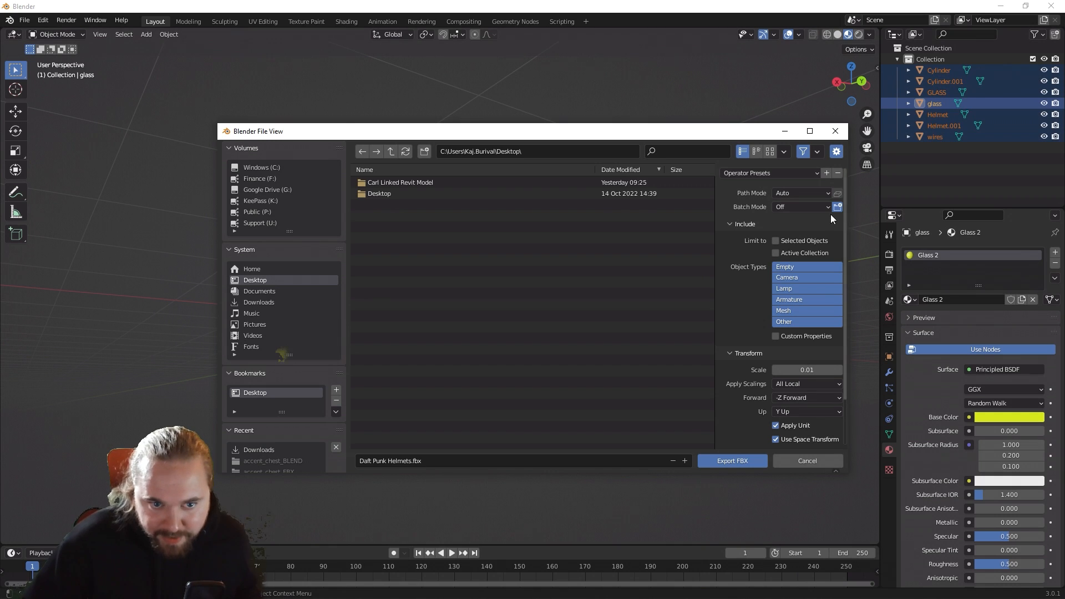
{"action": "left_click", "coordinate": [776, 241]}
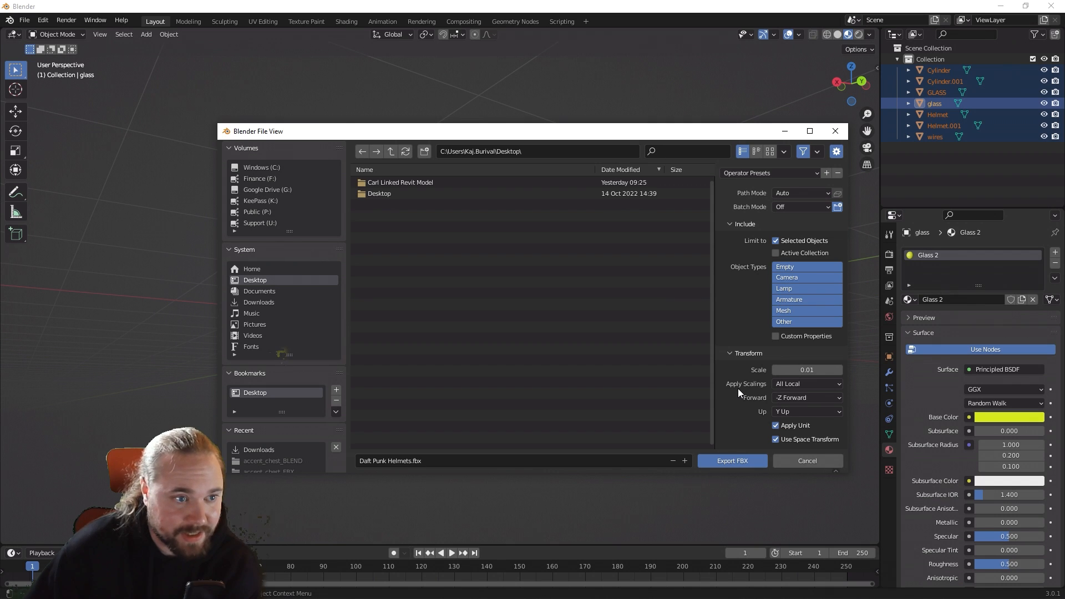
{"action": "left_click", "coordinate": [725, 460]}
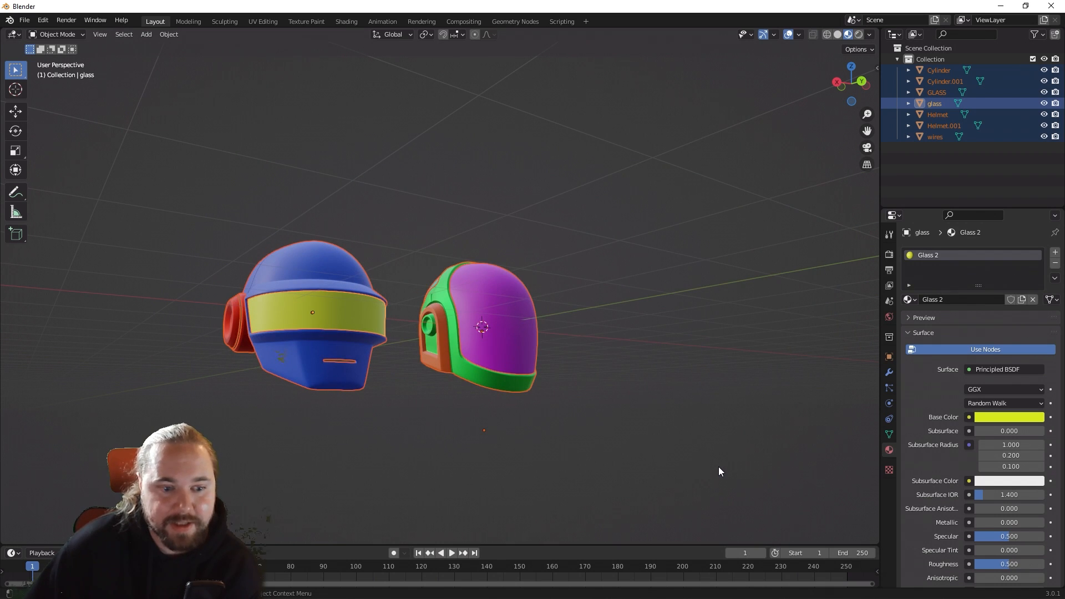
Step: Switch to SketchUp and open the Enscape Asset Library at the custom assets
{"action": "left_click", "coordinate": [1001, 6]}
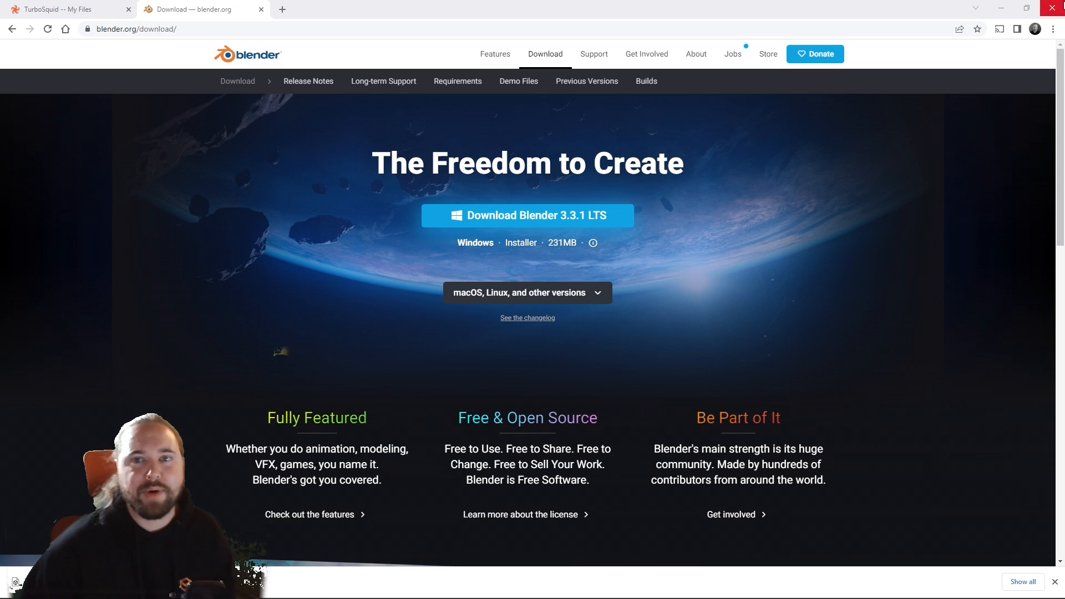
{"action": "left_click", "coordinate": [1001, 9]}
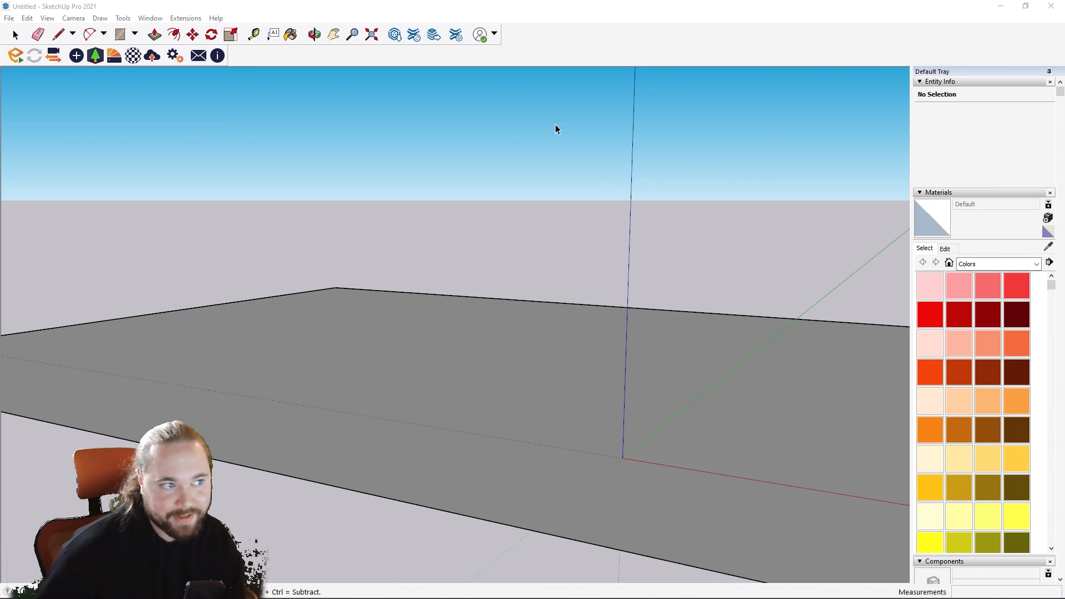
{"action": "left_click", "coordinate": [95, 56]}
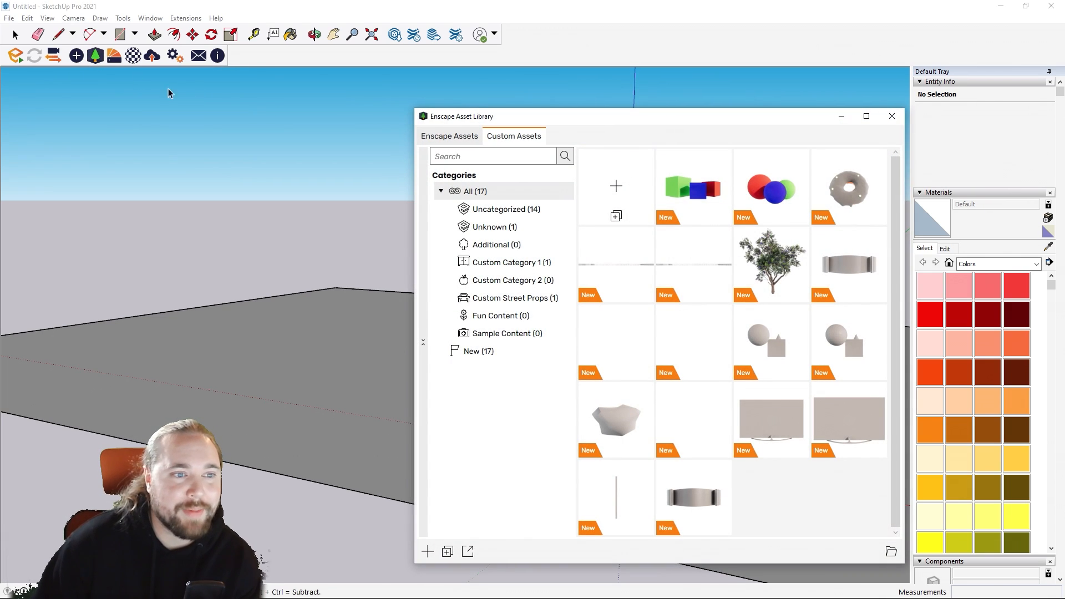
{"action": "left_click", "coordinate": [473, 135]}
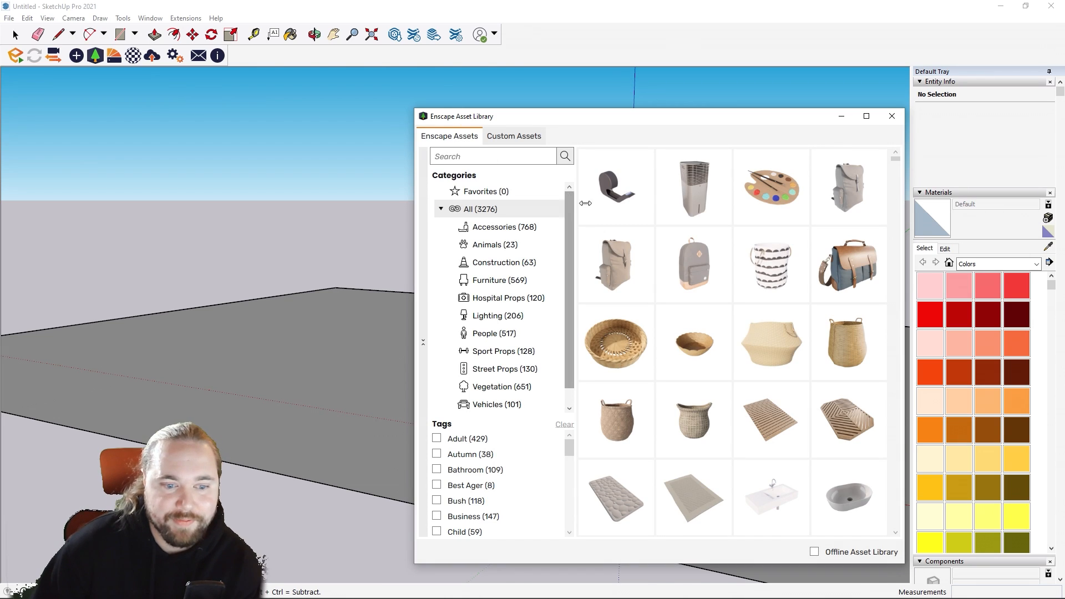
{"action": "left_click", "coordinate": [509, 139]}
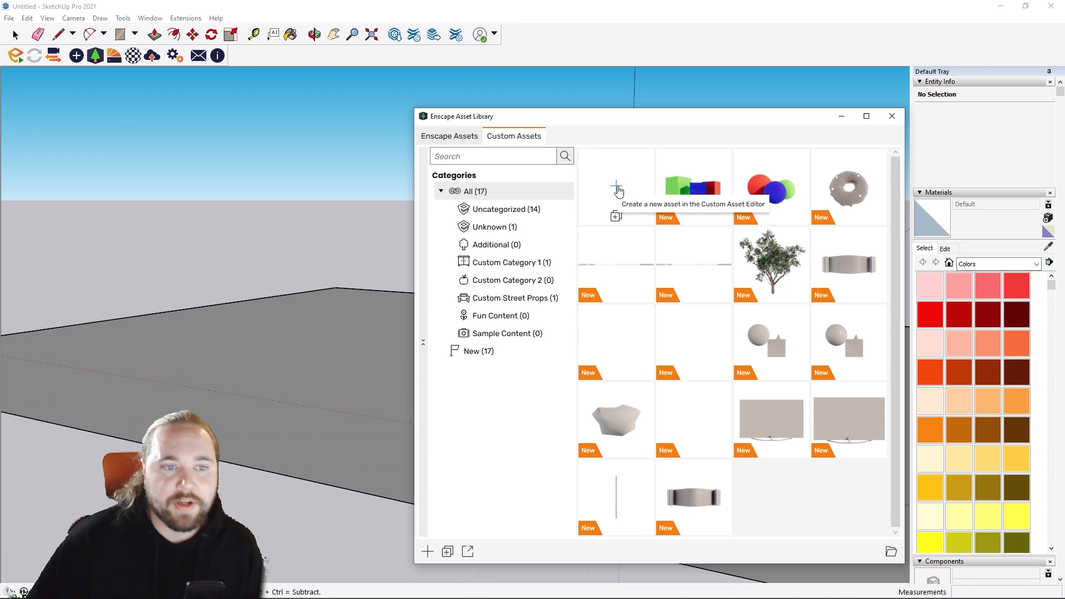
Step: Create a new custom asset and import Daft Punk Helmets.fbx from the Desktop as its geometry
{"action": "left_click", "coordinate": [609, 187]}
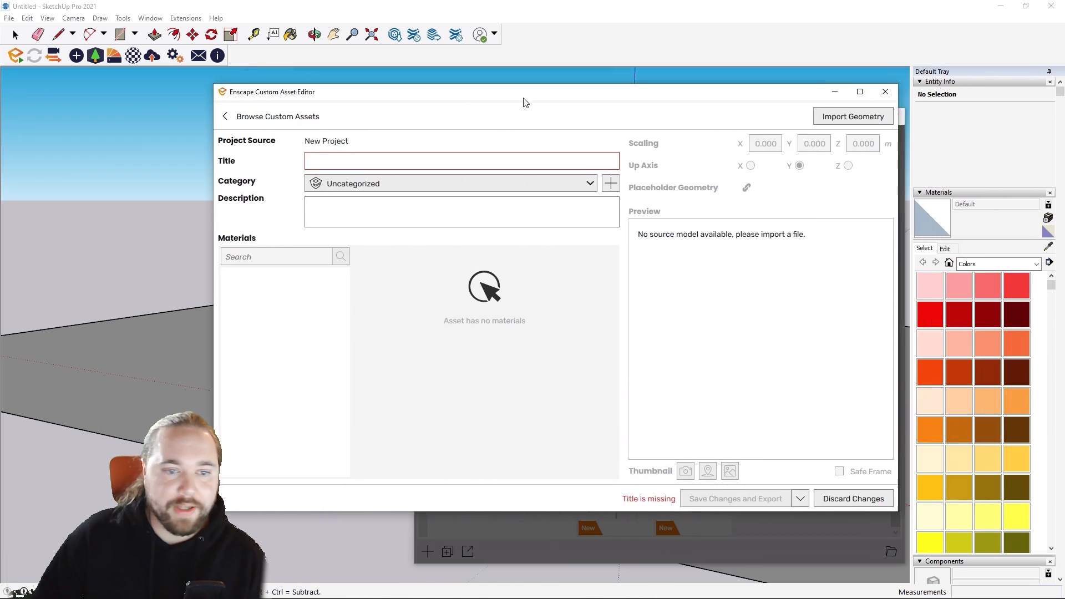
{"action": "left_click_drag", "start_coordinate": [526, 102], "coordinate": [429, 101]}
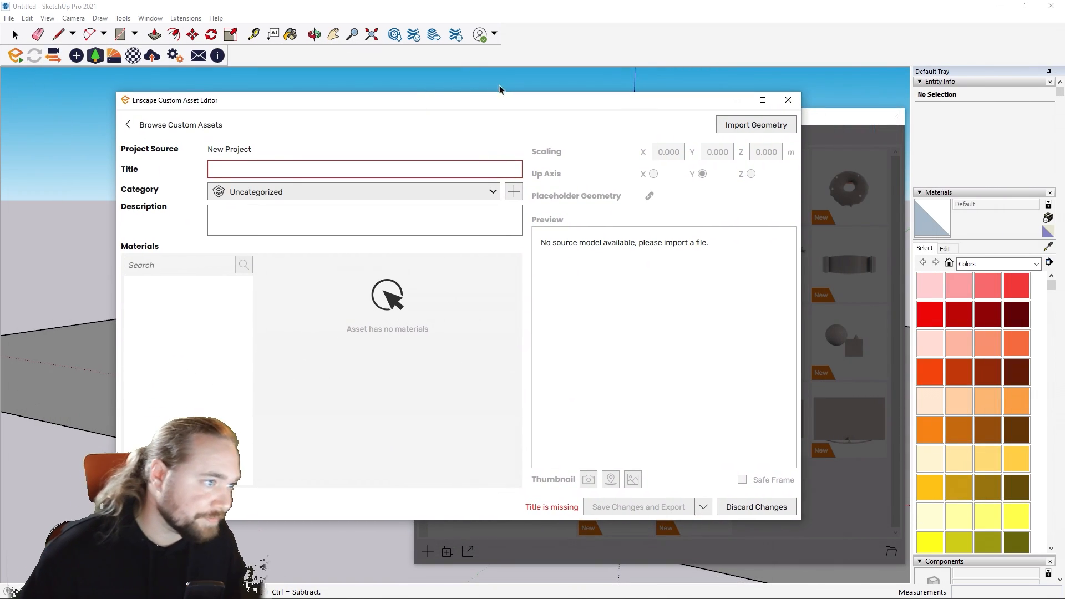
{"action": "left_click", "coordinate": [744, 131]}
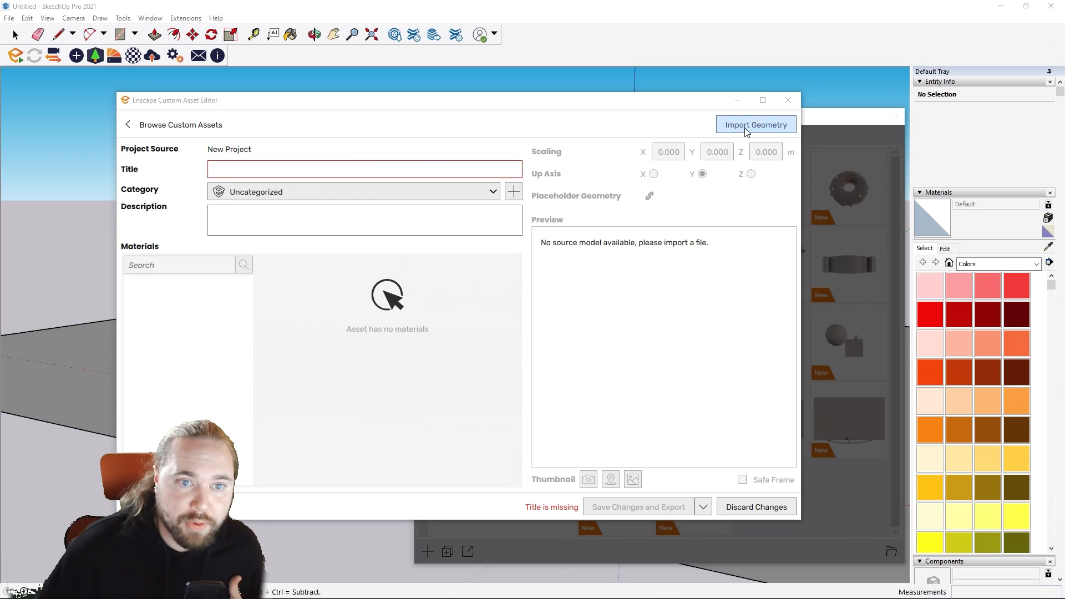
{"action": "left_click", "coordinate": [162, 333]}
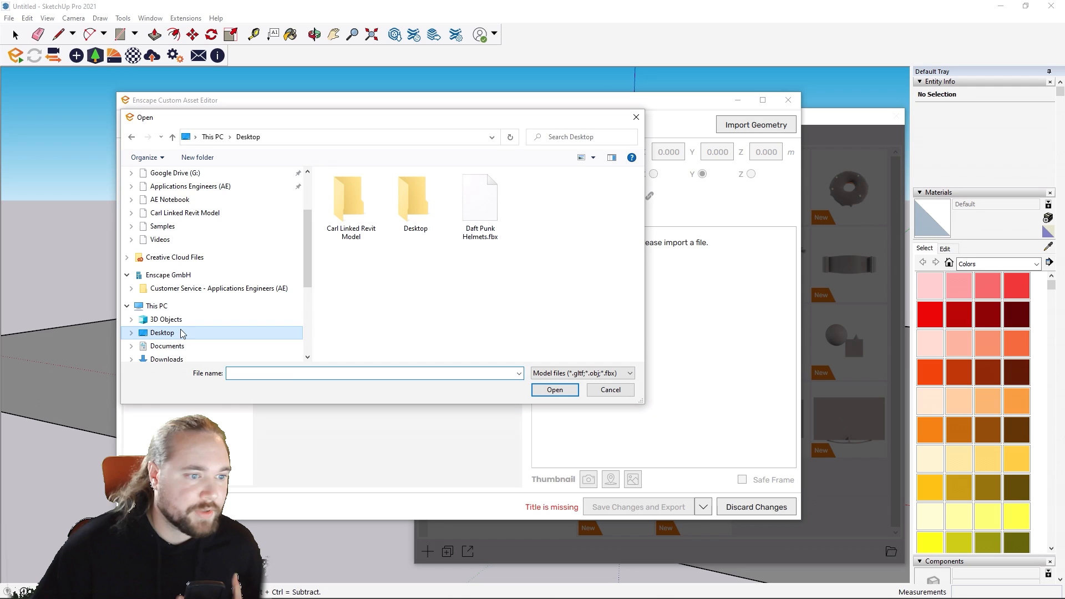
{"action": "double_click", "coordinate": [472, 219]}
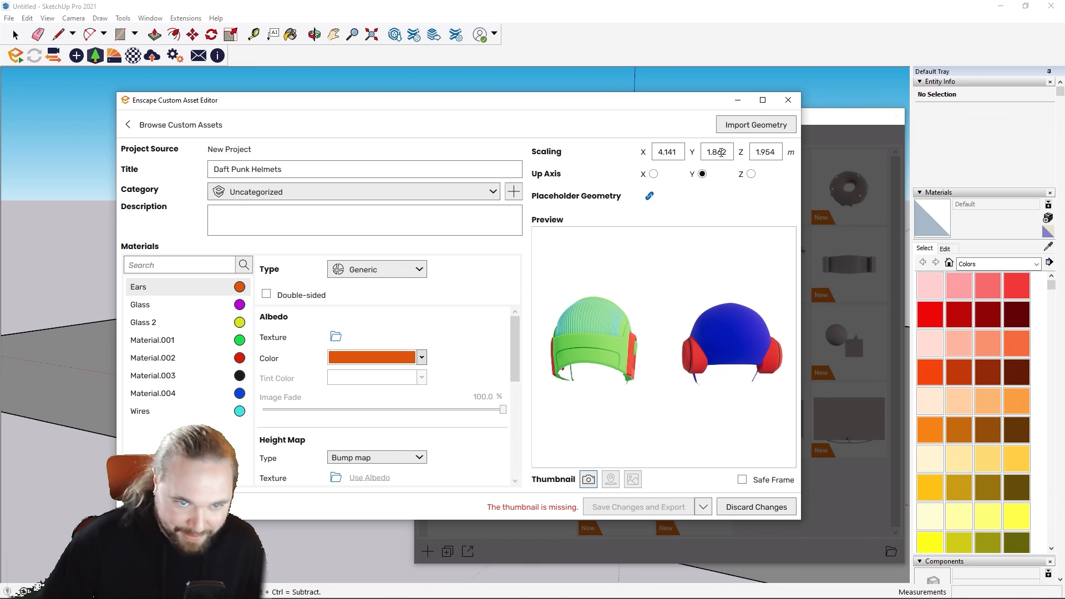
Step: Scale the imported helmets proportionally by setting their Y dimension to 0.35 m
{"action": "left_click_drag", "start_coordinate": [597, 363], "coordinate": [677, 344]}
{"action": "scroll", "coordinate": [677, 344], "scroll_direction": "down", "scroll_amount": 2}
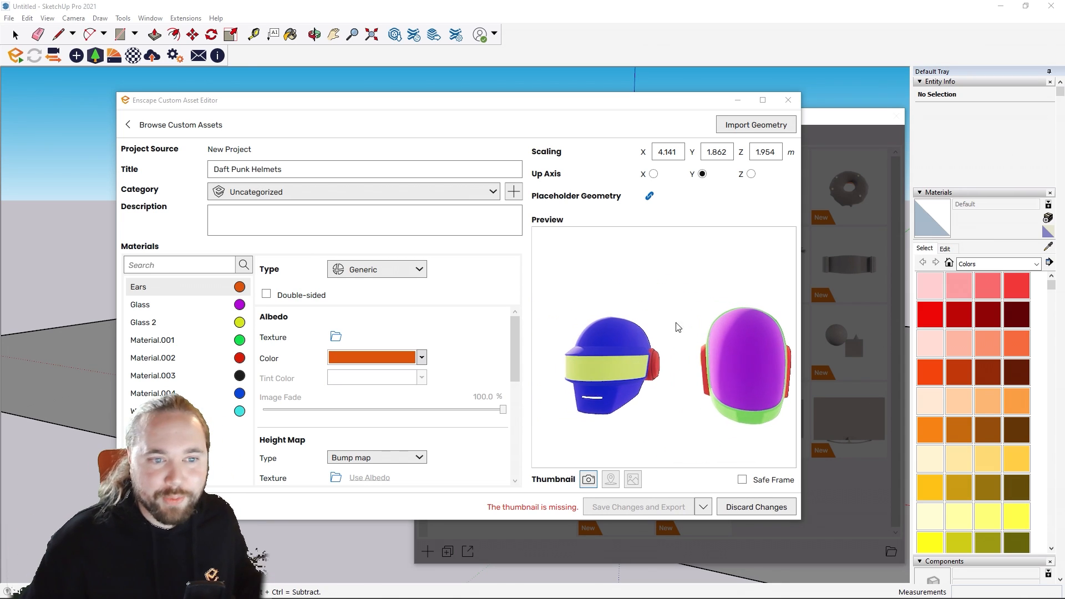
{"action": "left_click_drag", "start_coordinate": [708, 154], "coordinate": [733, 153]}
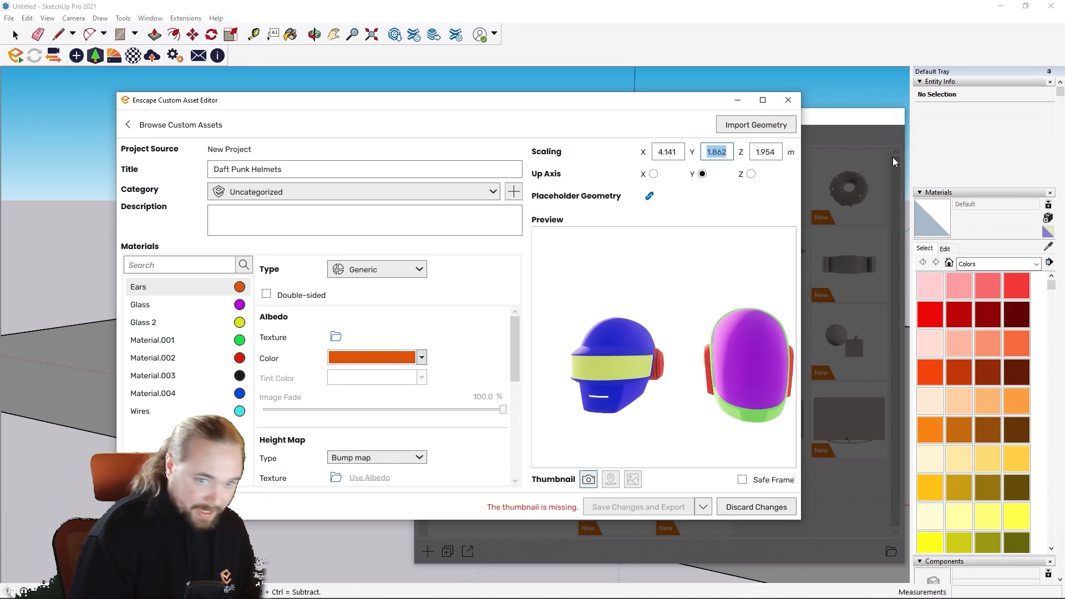
{"action": "type", "text": "0"}
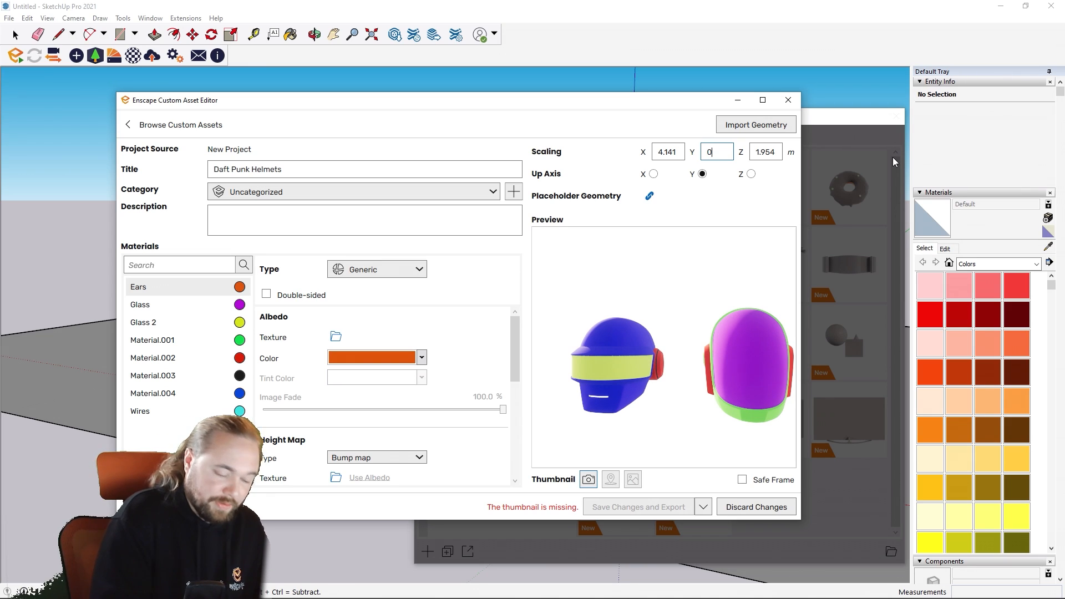
{"action": "type", "text": ".3"}
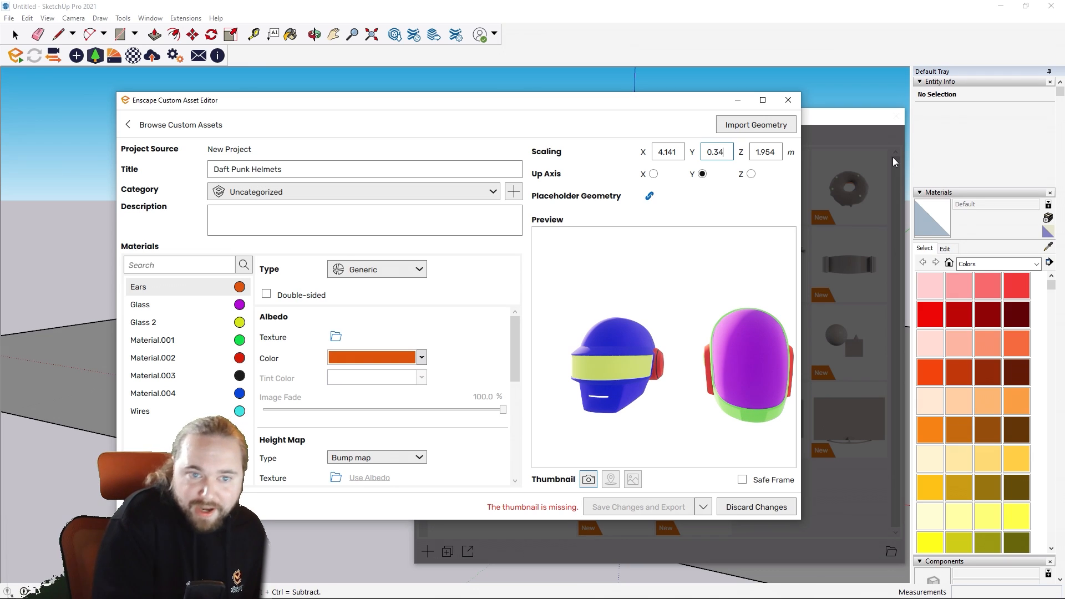
{"action": "type", "text": "4"}
{"action": "key", "text": "BackSpace"}
{"action": "type", "text": "5"}
{"action": "key", "text": "Return"}
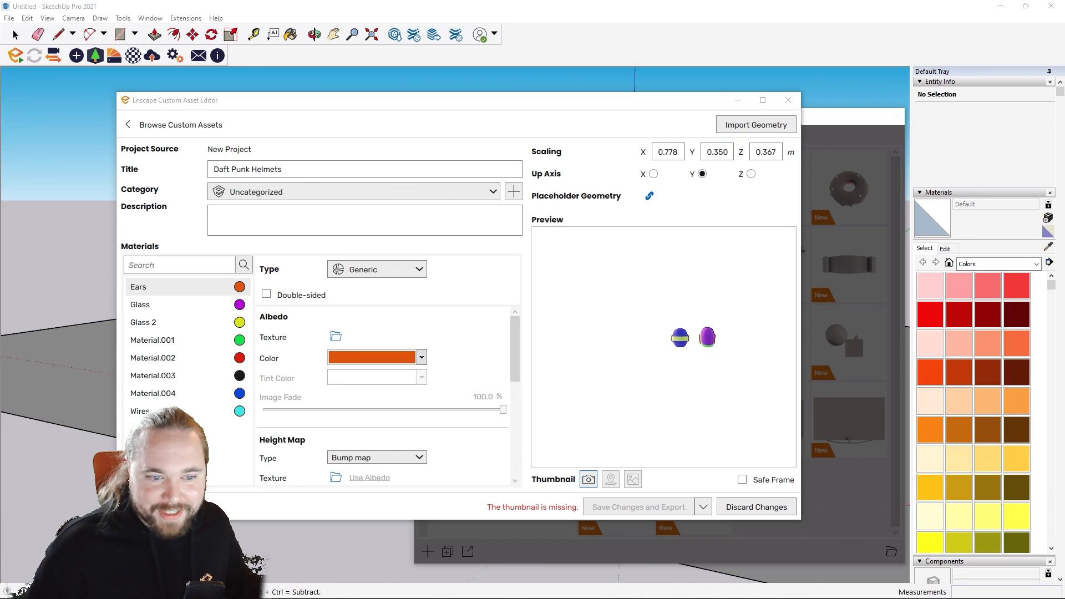
Step: Examine the scaled helmets in the asset preview from the front, the back and above
{"action": "scroll", "coordinate": [698, 362], "scroll_direction": "up", "scroll_amount": 5}
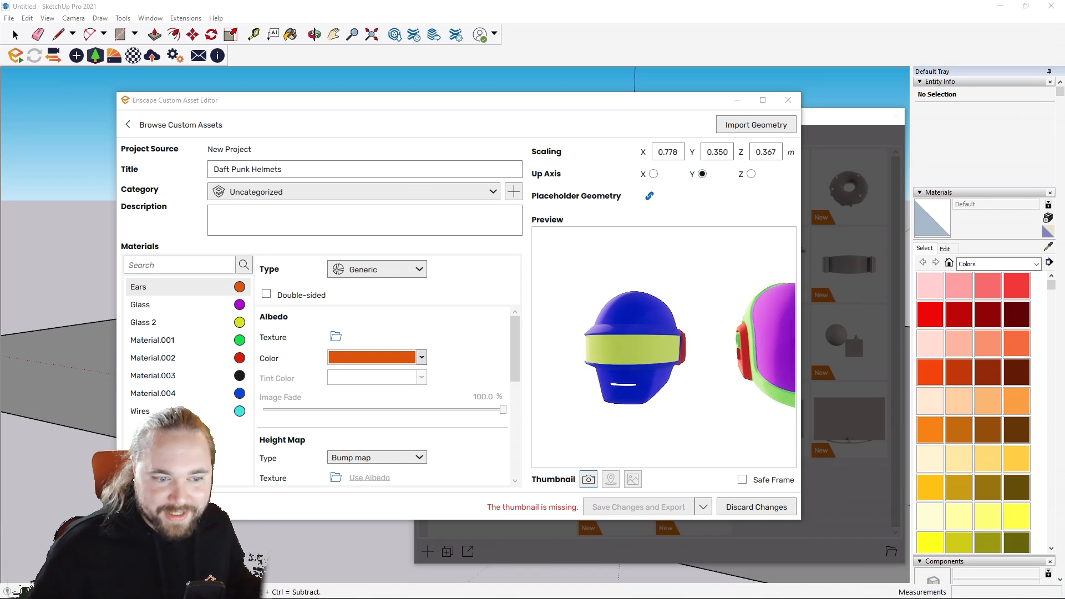
{"action": "left_click_drag", "start_coordinate": [698, 361], "coordinate": [605, 351]}
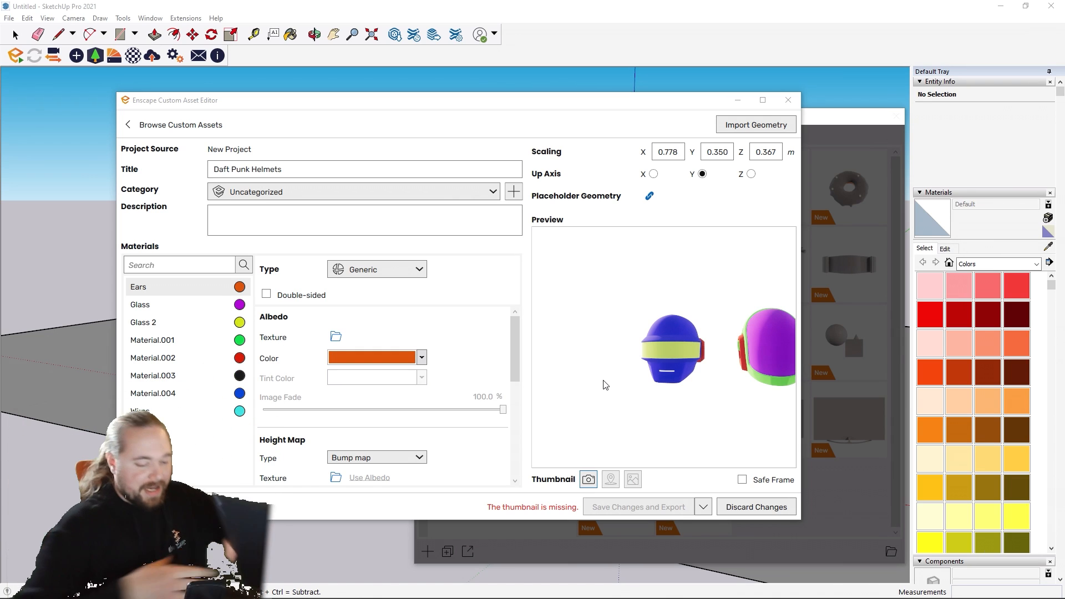
{"action": "key", "text": "Home"}
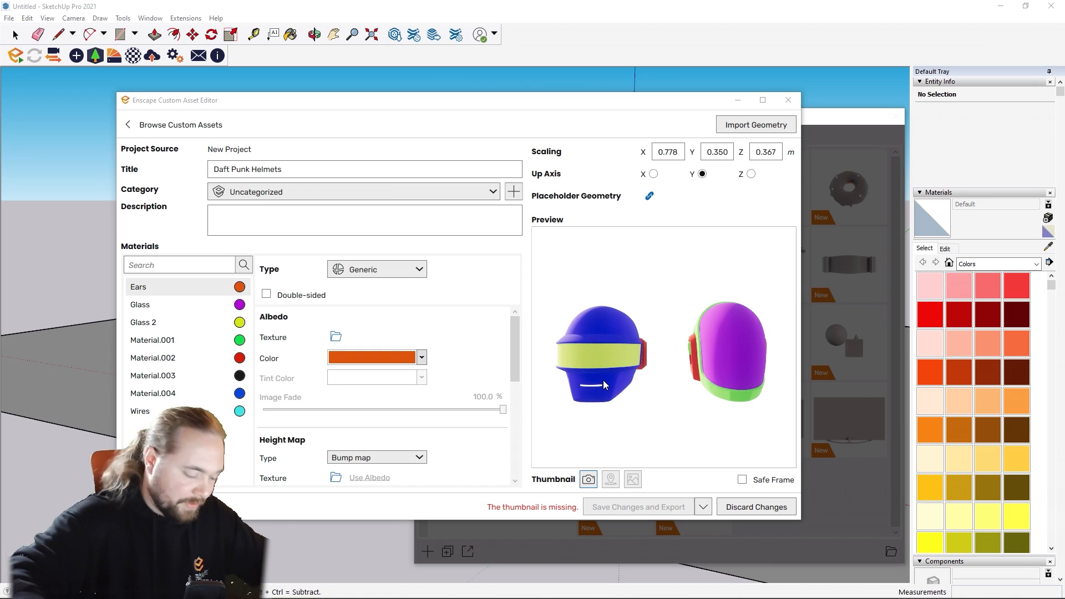
{"action": "key", "text": "8"}
{"action": "key", "text": "8"}
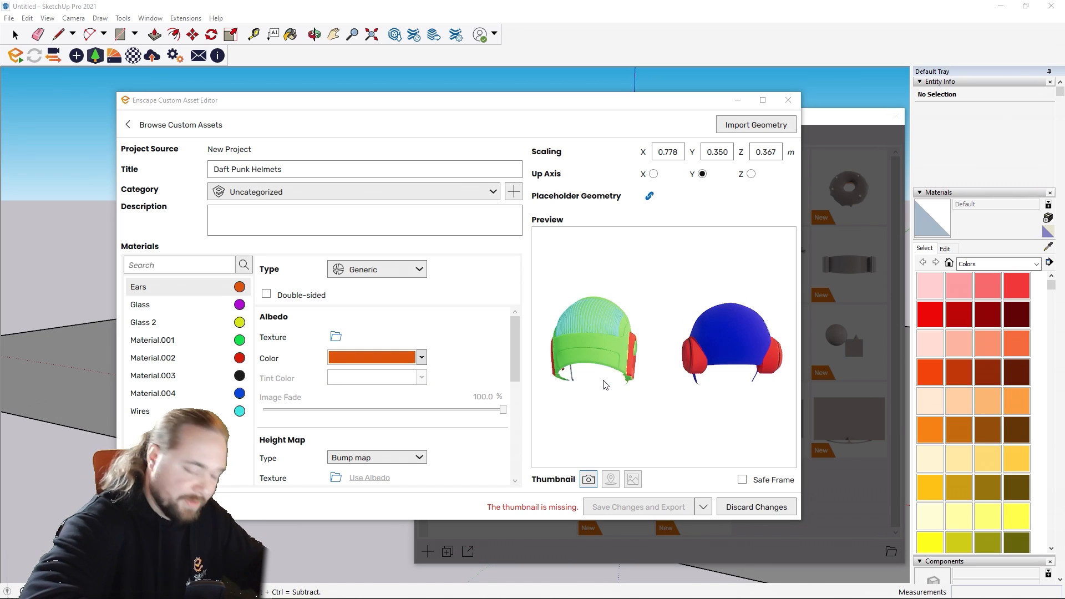
{"action": "scroll", "coordinate": [604, 381], "scroll_direction": "down", "scroll_amount": 10}
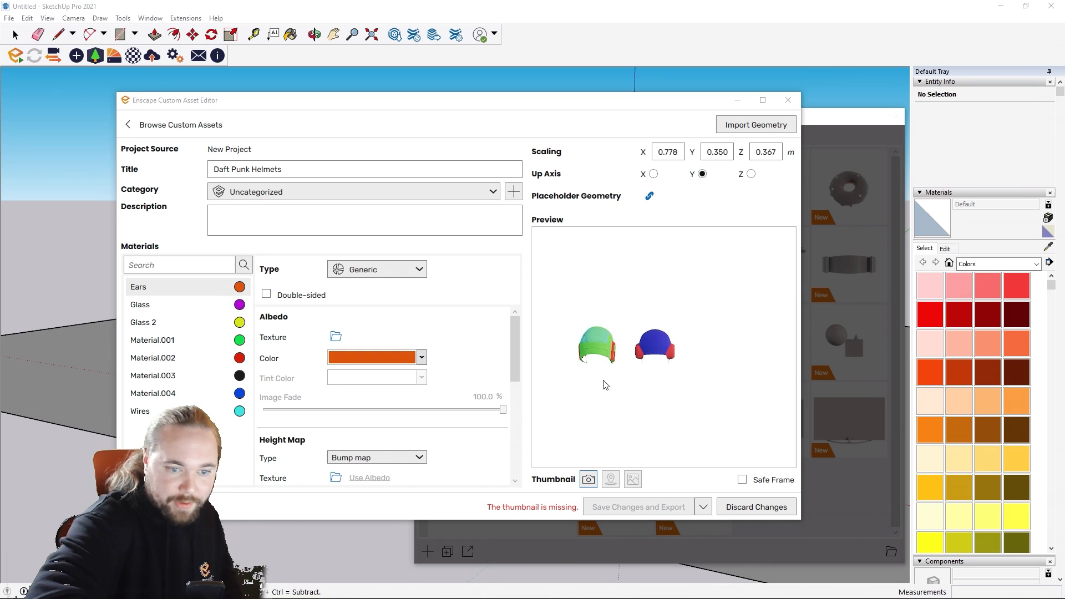
{"action": "key", "text": "5"}
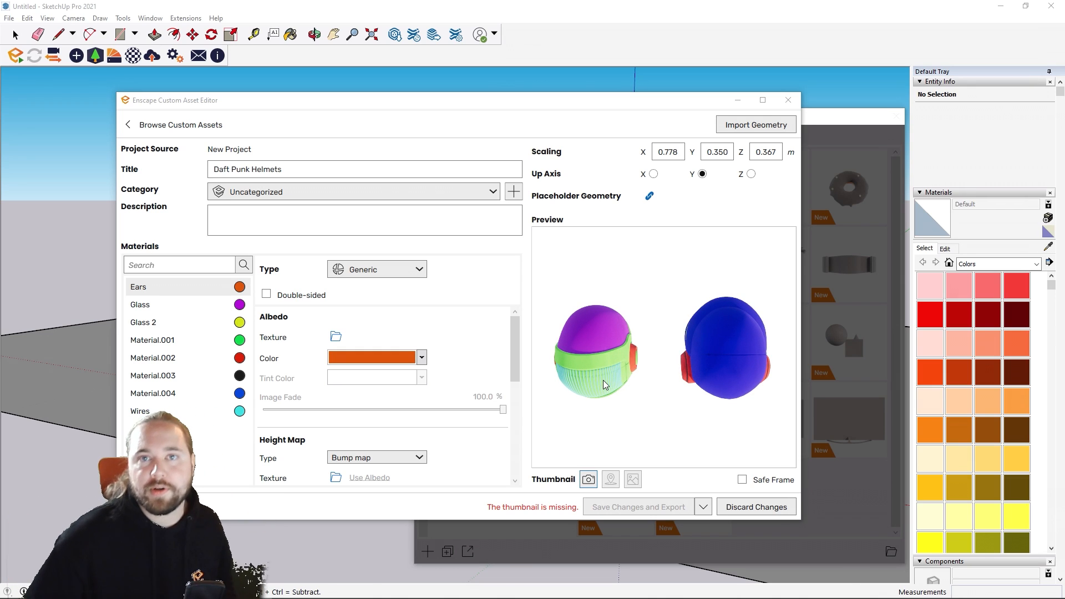
{"action": "right_click_drag", "start_coordinate": [602, 380], "coordinate": [636, 347]}
{"action": "scroll", "coordinate": [610, 373], "scroll_direction": "up", "scroll_amount": 4}
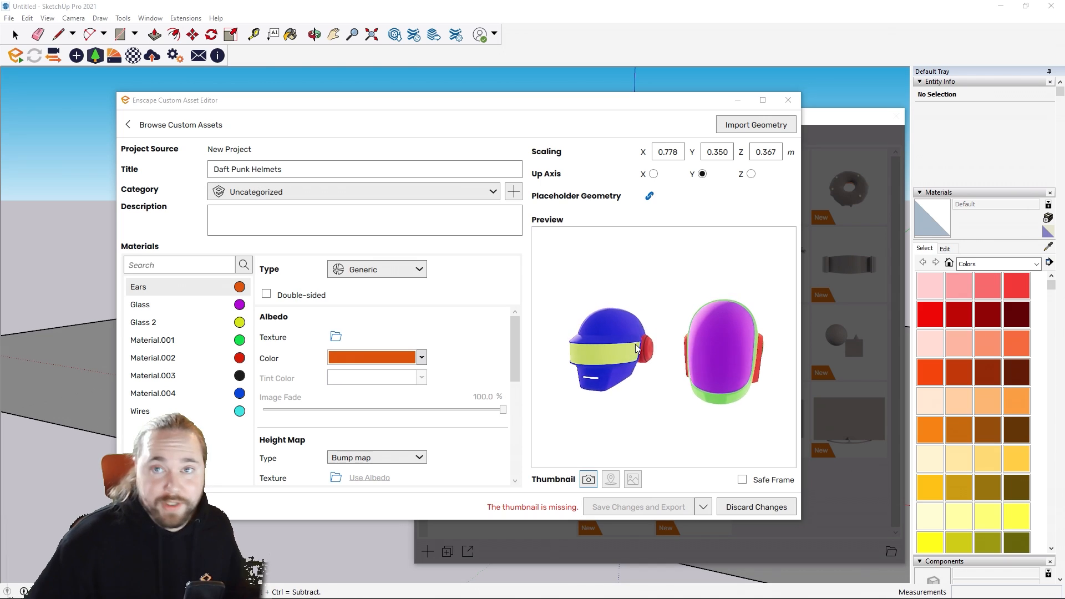
{"action": "scroll", "coordinate": [635, 345], "scroll_direction": "down", "scroll_amount": 3}
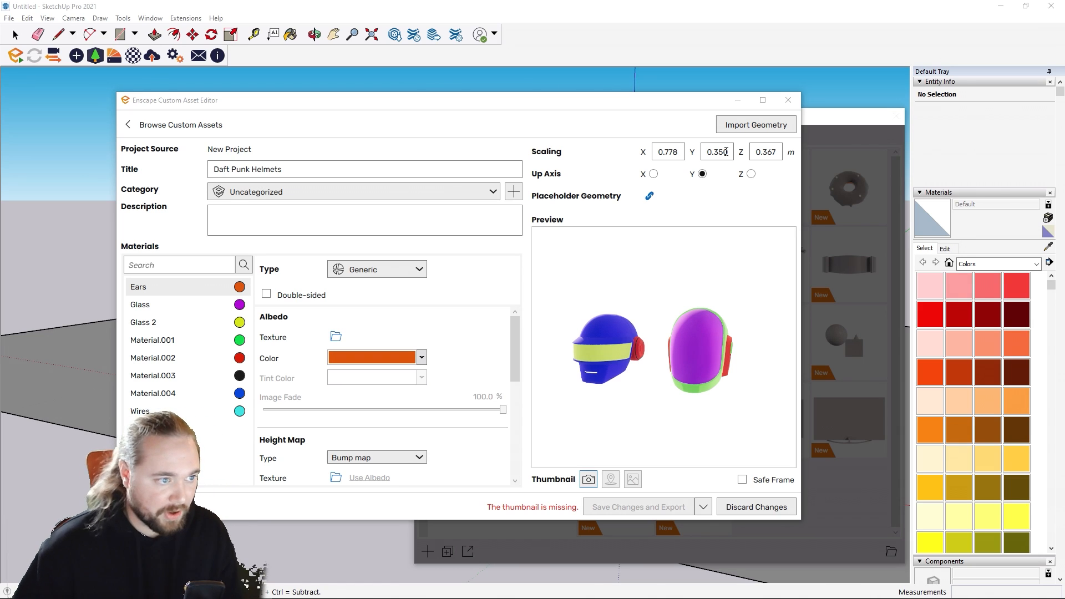
Step: Check the asset's title and category options, and enter "This is a description" as its description
{"action": "left_click", "coordinate": [286, 169]}
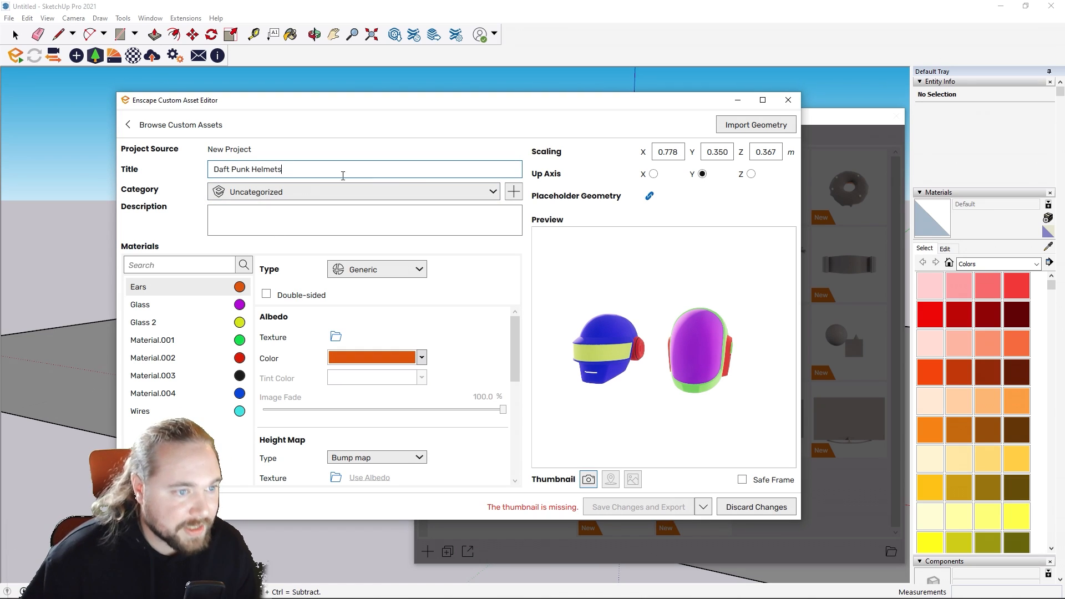
{"action": "left_click", "coordinate": [492, 192]}
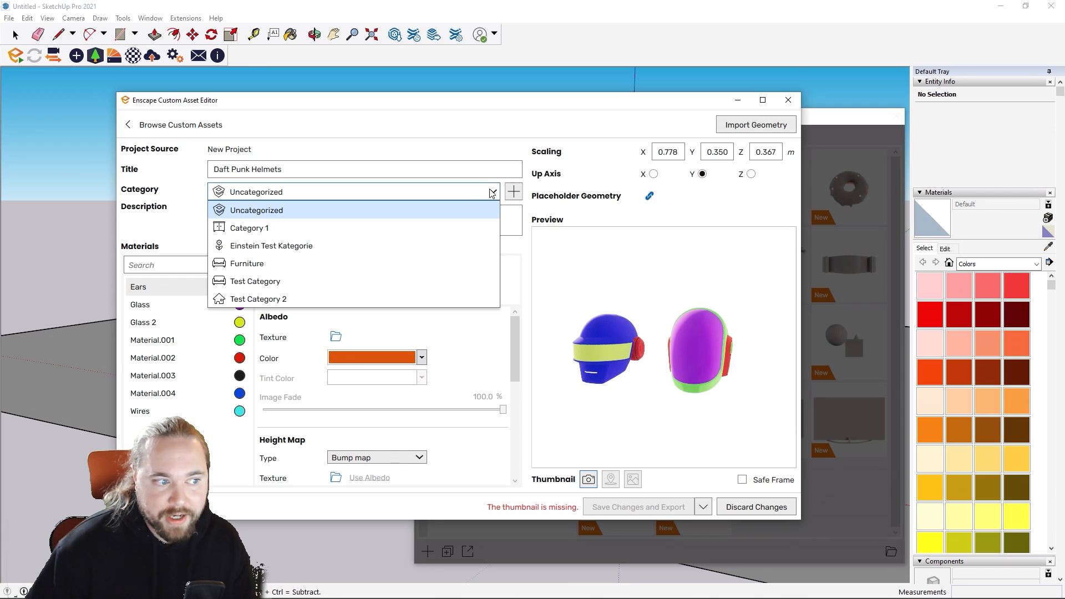
{"action": "left_click", "coordinate": [492, 193]}
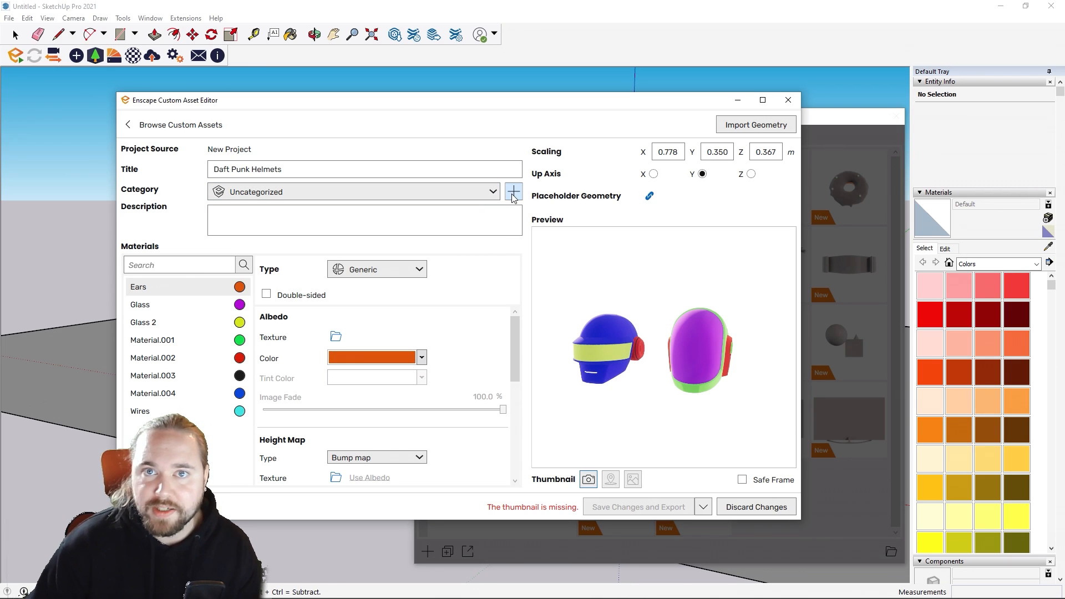
{"action": "left_click", "coordinate": [364, 227]}
{"action": "type", "text": "T"}
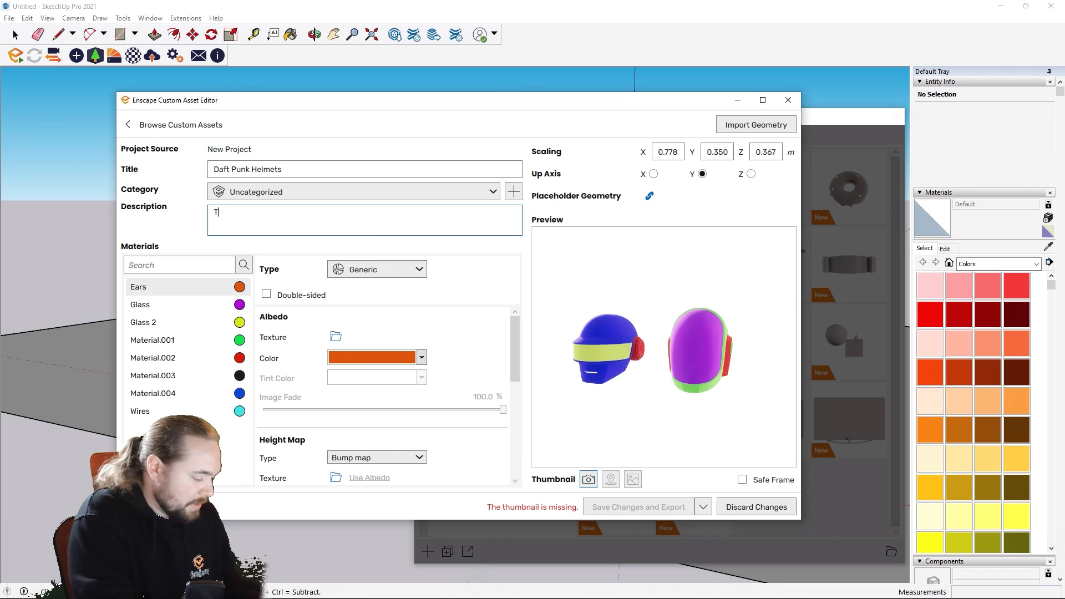
{"action": "type", "text": "his is a descr"}
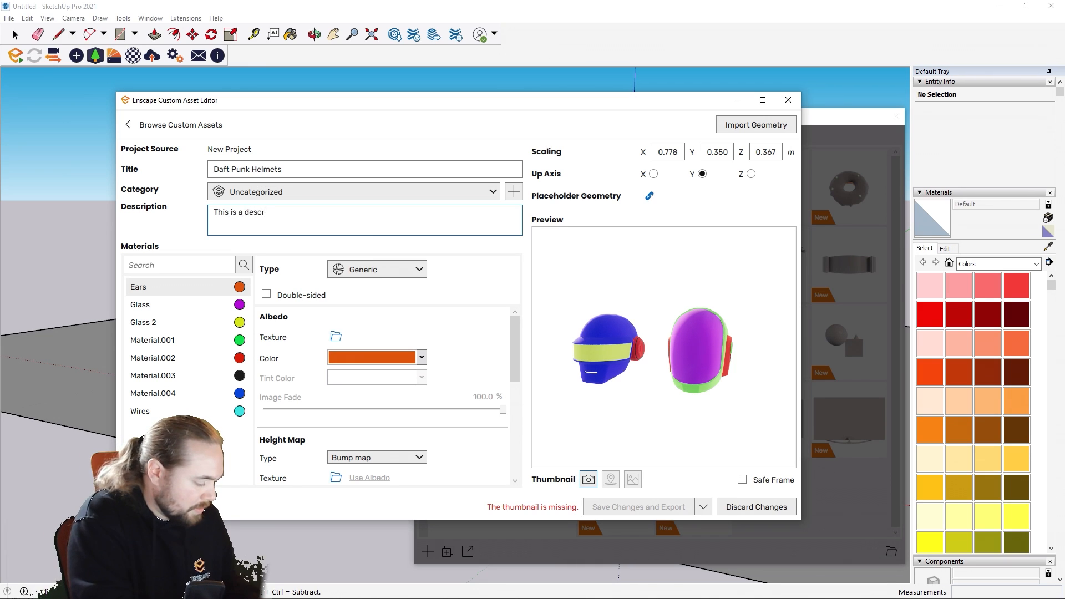
{"action": "type", "text": "iption"}
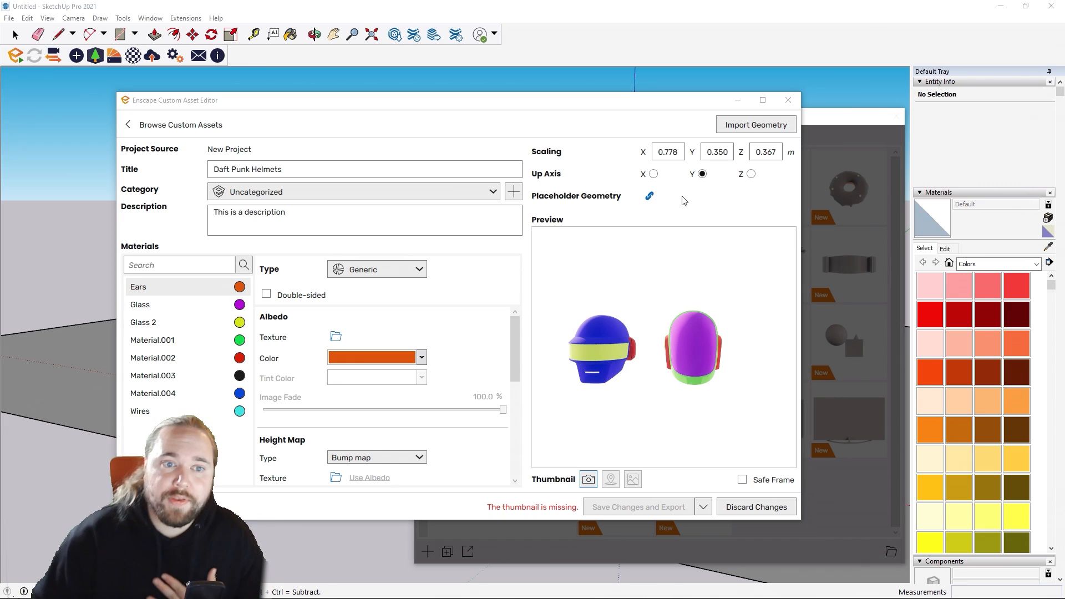
Step: Try Z and X as the up axis of the helmets and return it to Y
{"action": "left_click", "coordinate": [751, 175]}
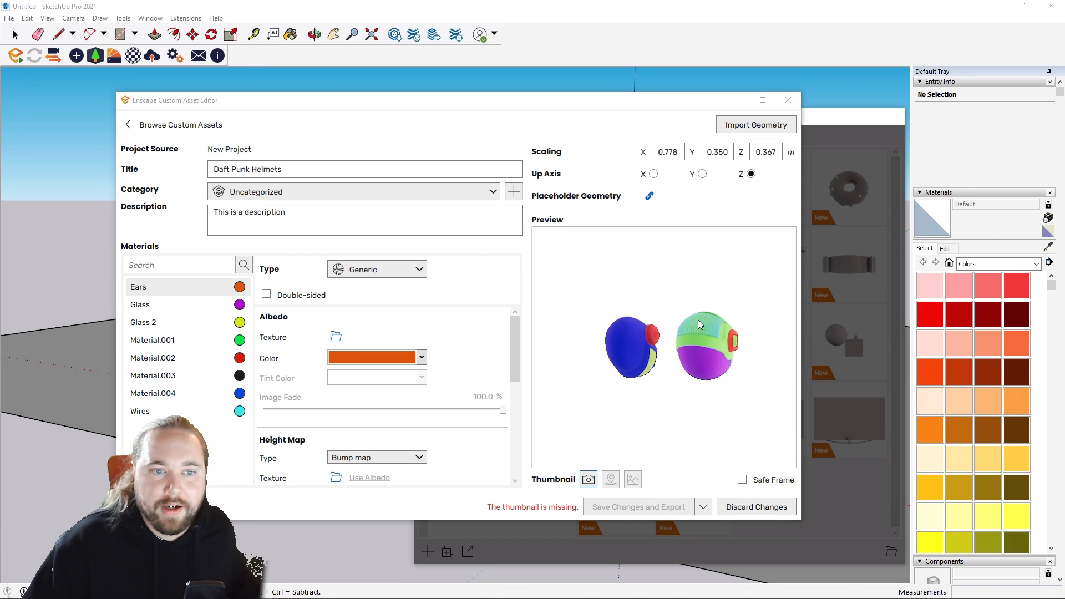
{"action": "left_click", "coordinate": [653, 174]}
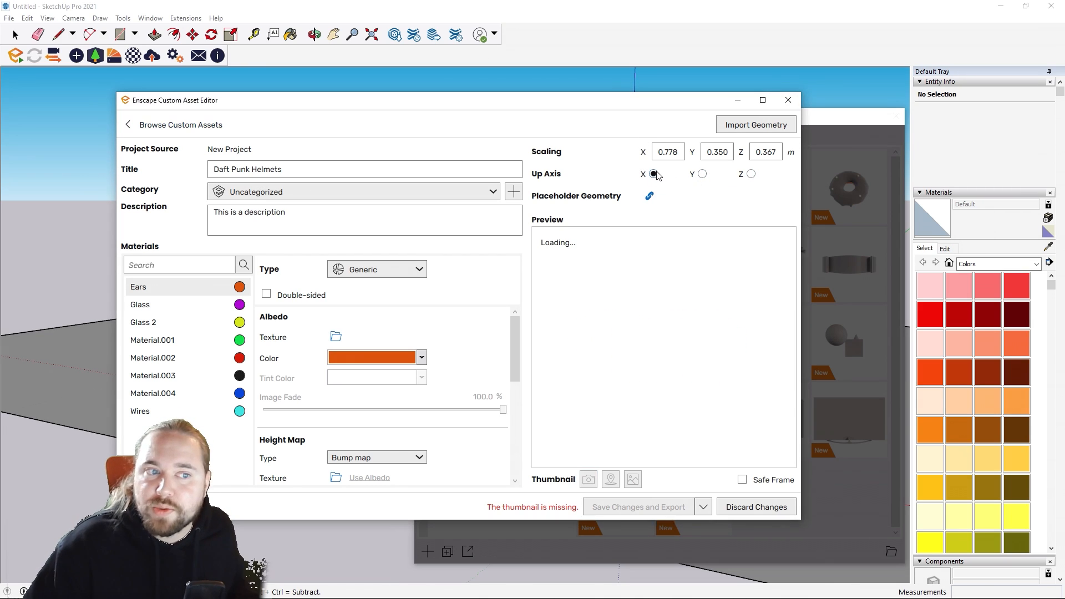
{"action": "left_click", "coordinate": [703, 174]}
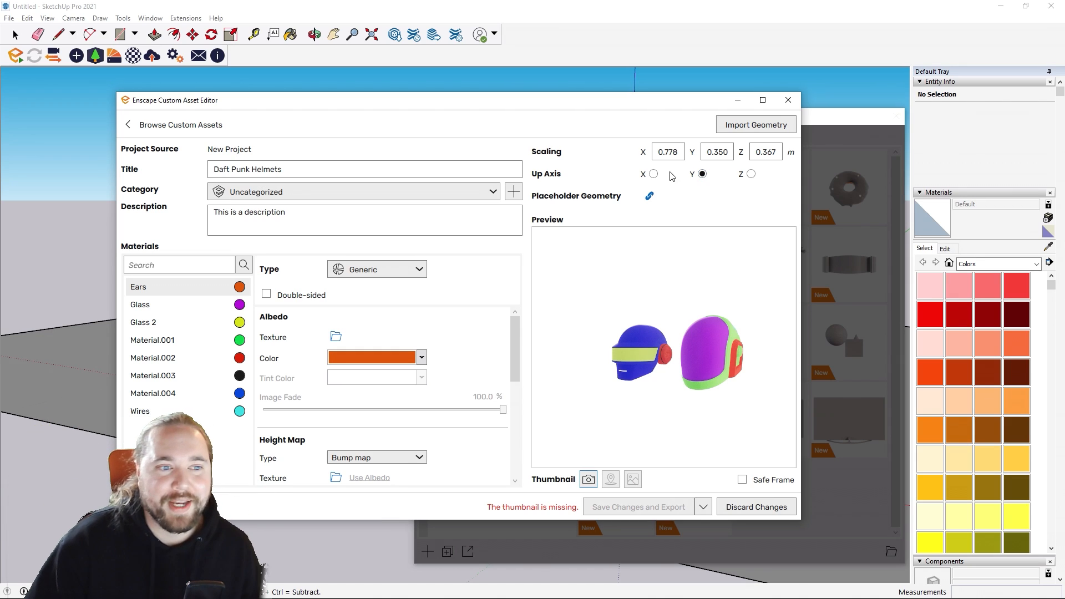
{"action": "left_click", "coordinate": [654, 174]}
{"action": "left_click", "coordinate": [703, 174]}
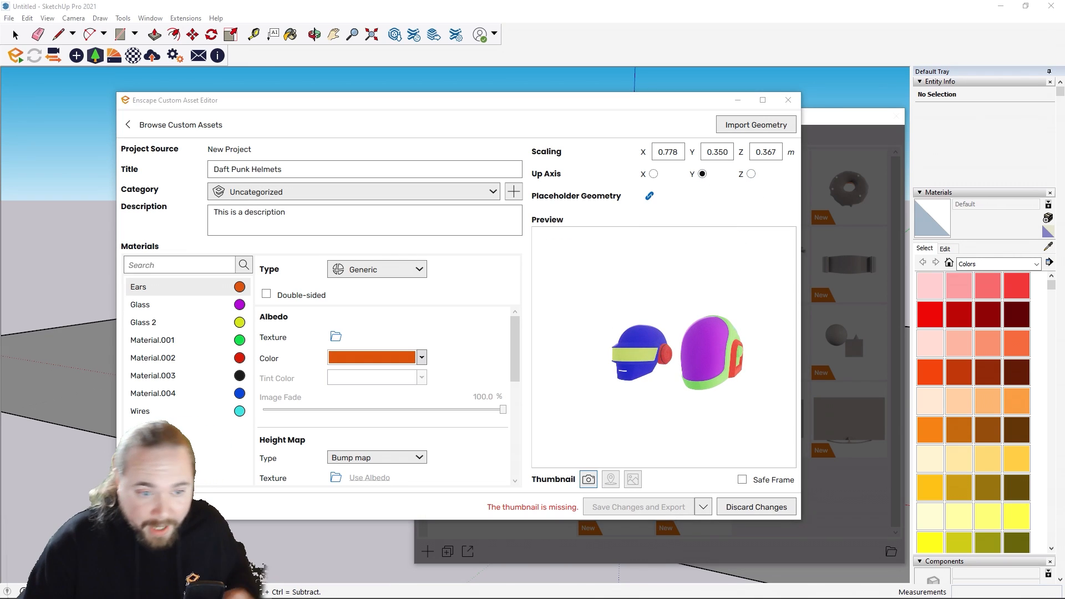
Step: Check the Ears material's package options, double-sided setting and type choices, keeping it Generic
{"action": "scroll", "coordinate": [598, 308], "scroll_direction": "up", "scroll_amount": 5}
{"action": "left_click_drag", "start_coordinate": [664, 333], "coordinate": [664, 299]}
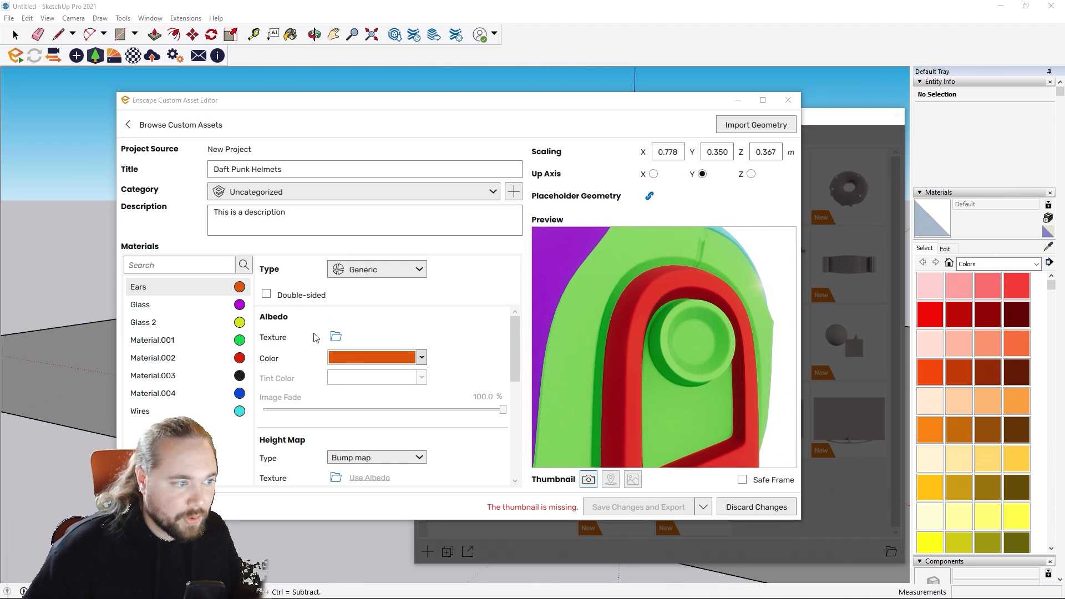
{"action": "left_click", "coordinate": [241, 288]}
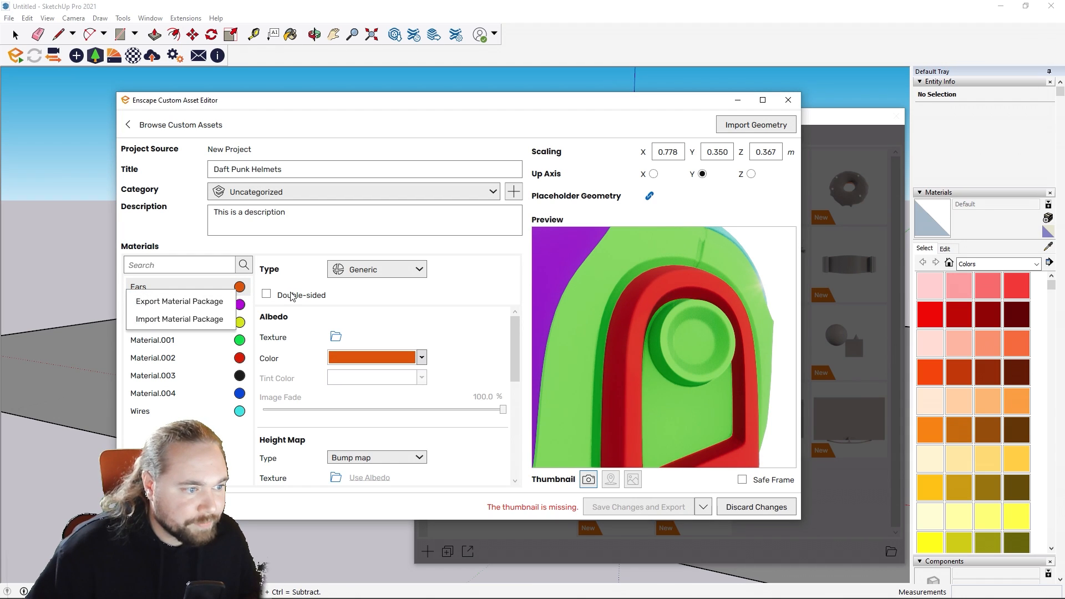
{"action": "left_click", "coordinate": [290, 292]}
{"action": "left_click", "coordinate": [265, 294]}
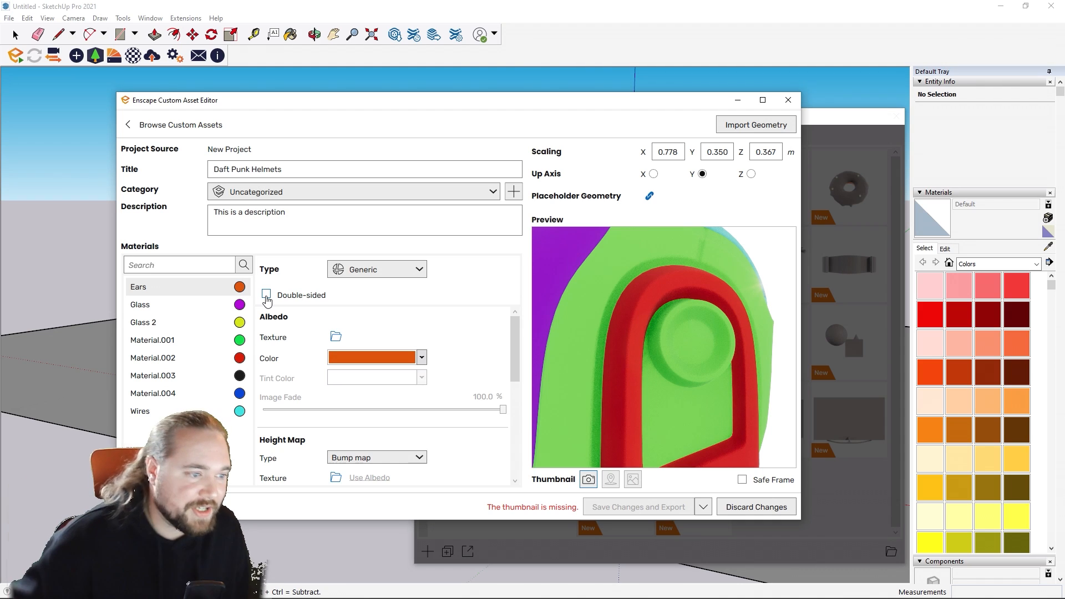
{"action": "left_click", "coordinate": [359, 270]}
{"action": "left_click", "coordinate": [361, 289]}
Step: Set the Ears material's metallic value to 100% and view the ear piece in the preview
{"action": "scroll", "coordinate": [456, 420], "scroll_direction": "down", "scroll_amount": 3}
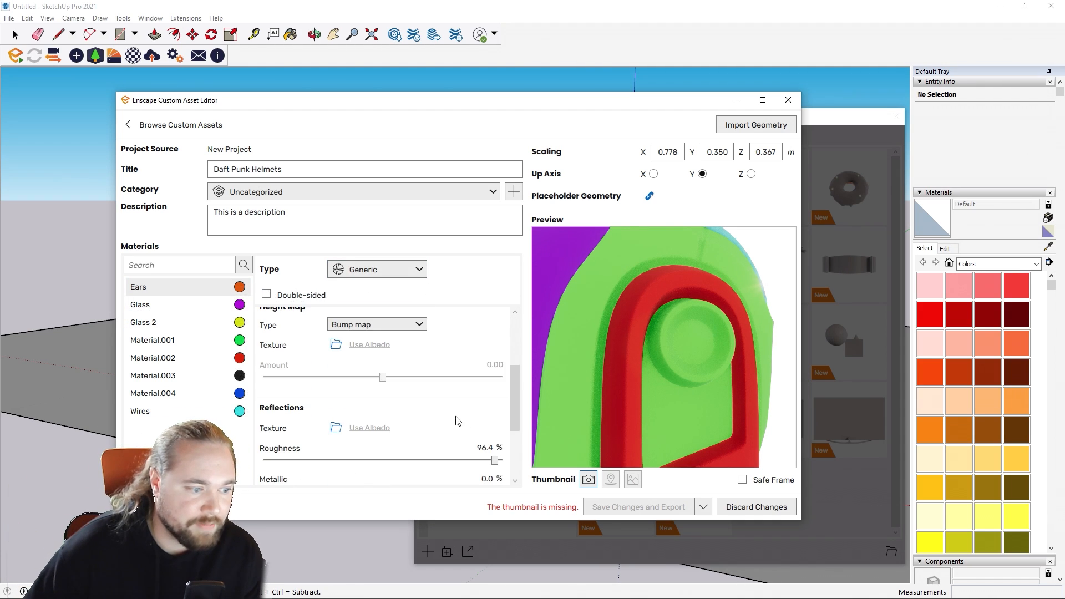
{"action": "scroll", "coordinate": [456, 421], "scroll_direction": "down", "scroll_amount": 3}
{"action": "left_click_drag", "start_coordinate": [264, 412], "coordinate": [565, 427]}
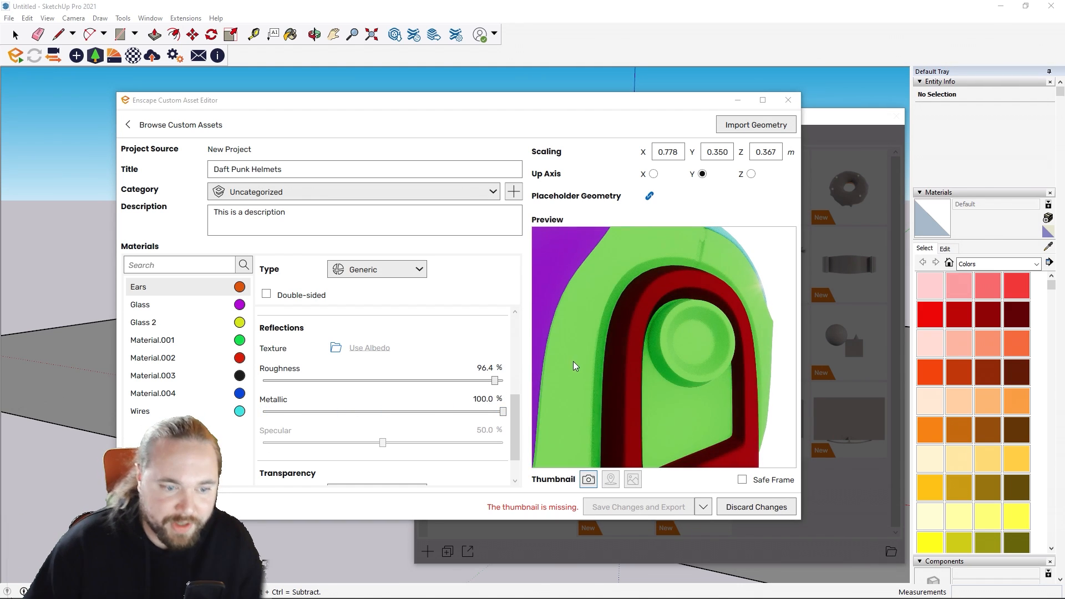
{"action": "mouse_move", "coordinate": [574, 361]}
{"action": "left_mouse_down"}
{"action": "mouse_move", "coordinate": [558, 340]}
{"action": "mouse_move", "coordinate": [633, 349]}
{"action": "mouse_move", "coordinate": [584, 336]}
{"action": "mouse_move", "coordinate": [574, 354]}
{"action": "left_mouse_up"}
Step: Change the Ears material's albedo color to the standard gray and set its roughness to 10.5%
{"action": "scroll", "coordinate": [331, 307], "scroll_direction": "up", "scroll_amount": 5}
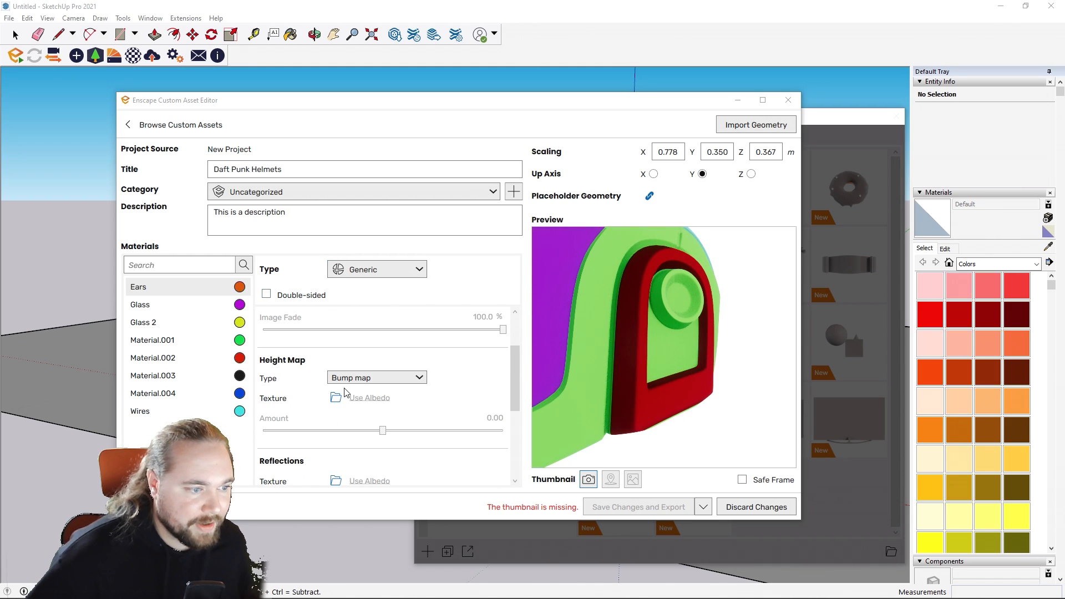
{"action": "left_click", "coordinate": [422, 358]}
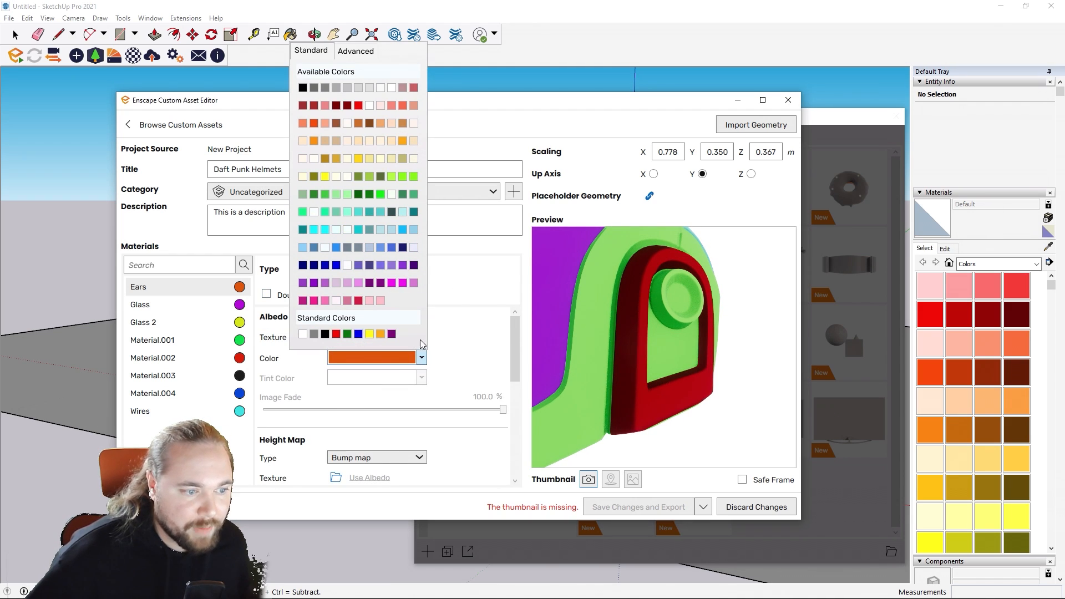
{"action": "left_click", "coordinate": [316, 334]}
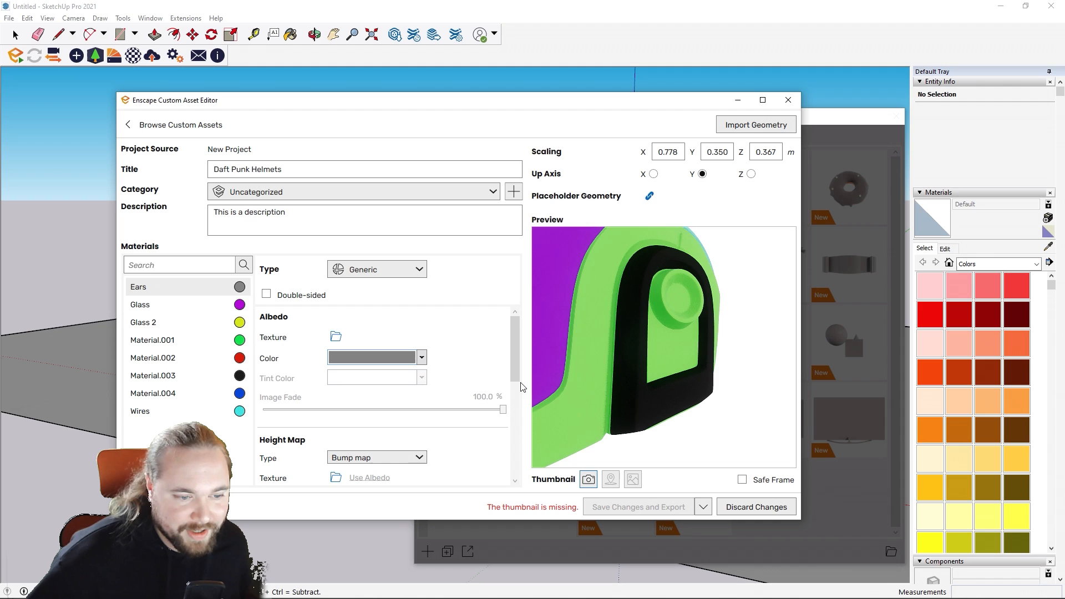
{"action": "scroll", "coordinate": [508, 405], "scroll_direction": "down", "scroll_amount": 5}
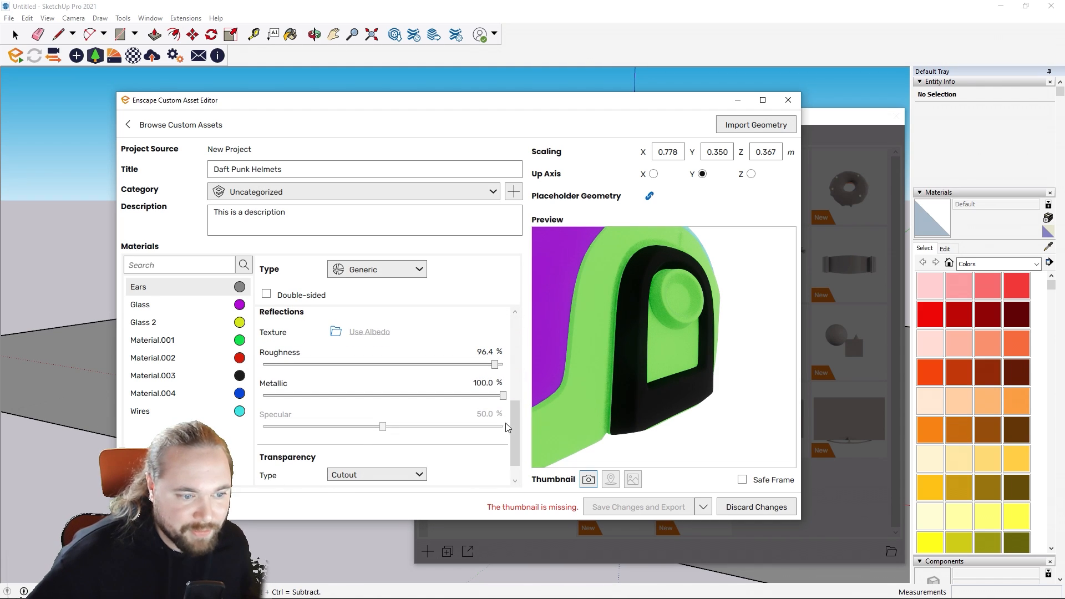
{"action": "left_click_drag", "start_coordinate": [495, 364], "coordinate": [290, 377]}
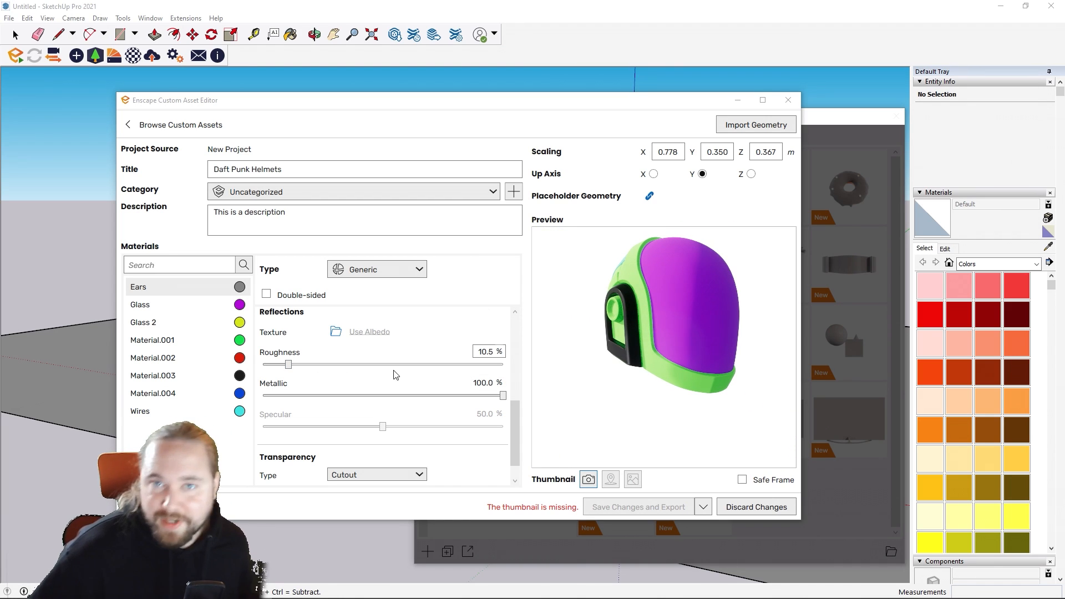
Step: Color the Glass material black and set its roughness to 0%
{"action": "left_click_drag", "start_coordinate": [513, 425], "coordinate": [540, 339]}
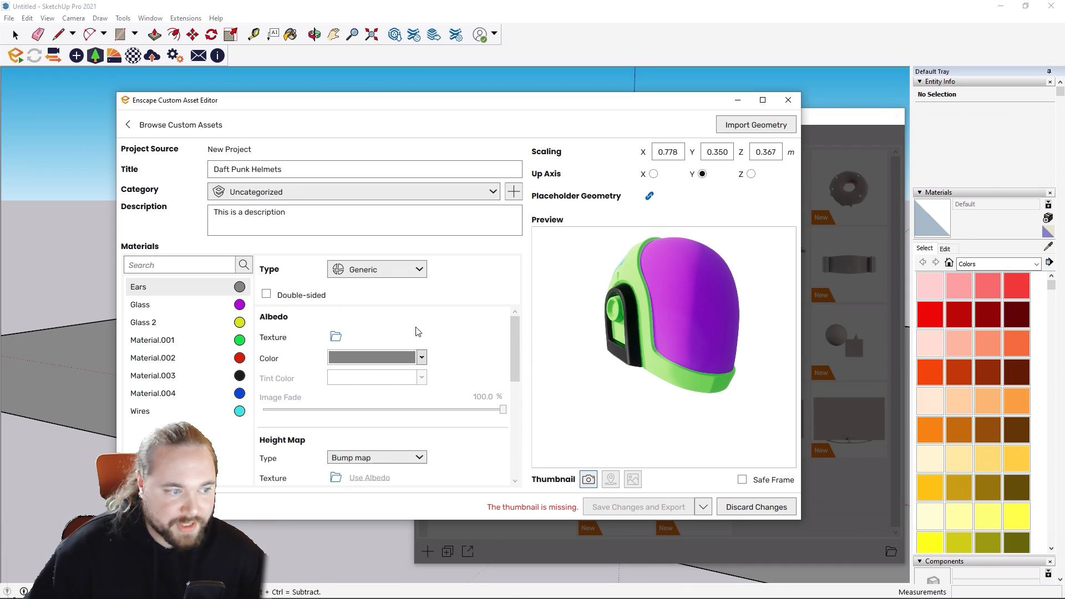
{"action": "left_click", "coordinate": [205, 304]}
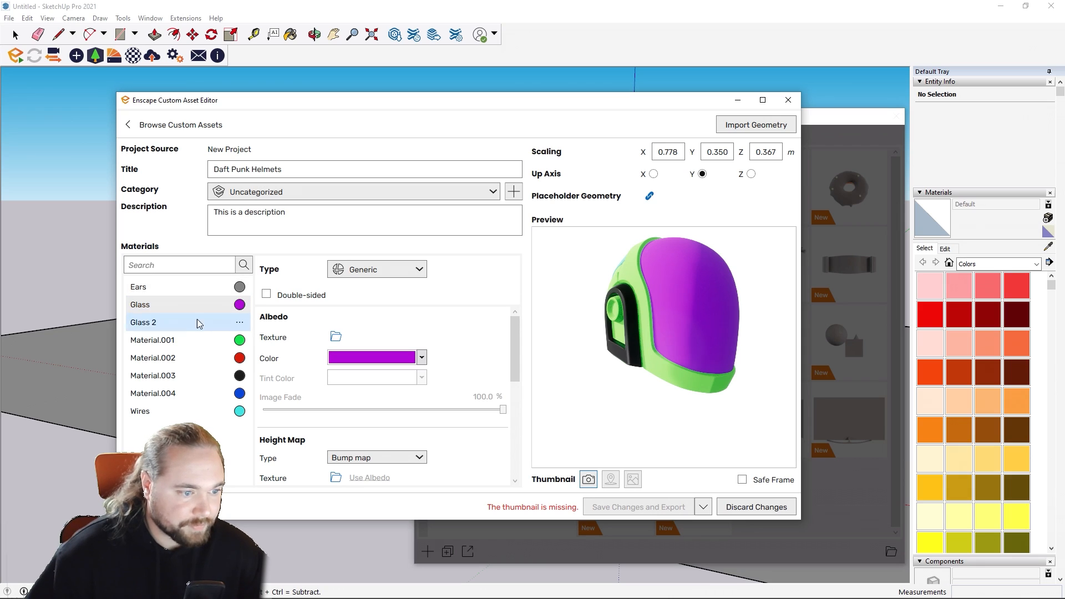
{"action": "left_click", "coordinate": [423, 358]}
{"action": "left_click", "coordinate": [325, 334]}
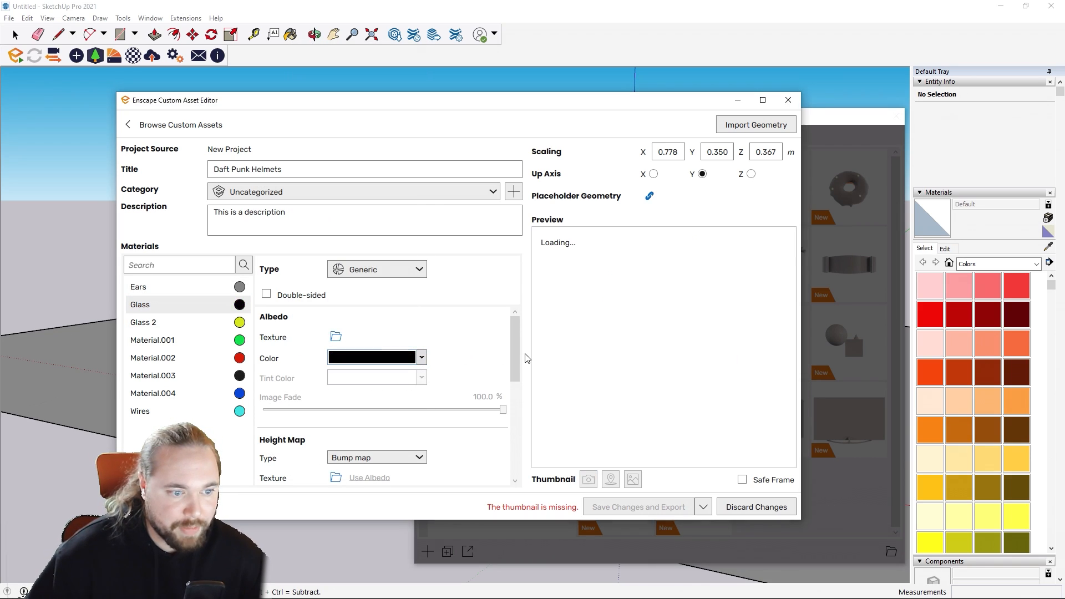
{"action": "left_click_drag", "start_coordinate": [516, 357], "coordinate": [125, 360]}
{"action": "scroll", "coordinate": [401, 434], "scroll_direction": "down", "scroll_amount": 2}
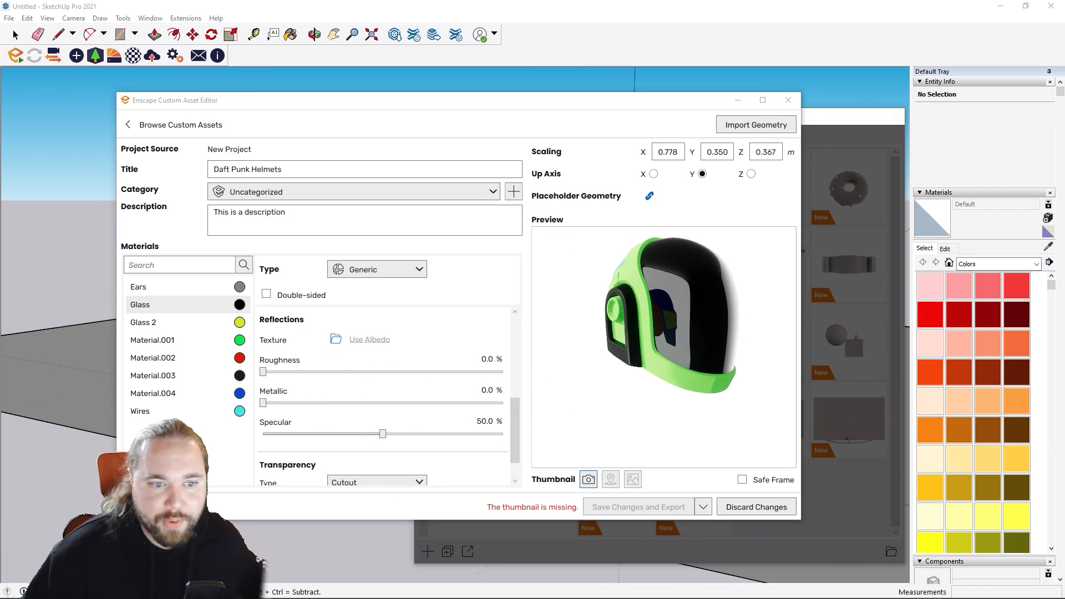
Step: Set the Glass 2 visor material's roughness to 6.8% and change its albedo color to a pale off-white
{"action": "left_click_drag", "start_coordinate": [682, 357], "coordinate": [383, 234]}
{"action": "left_click", "coordinate": [143, 322]}
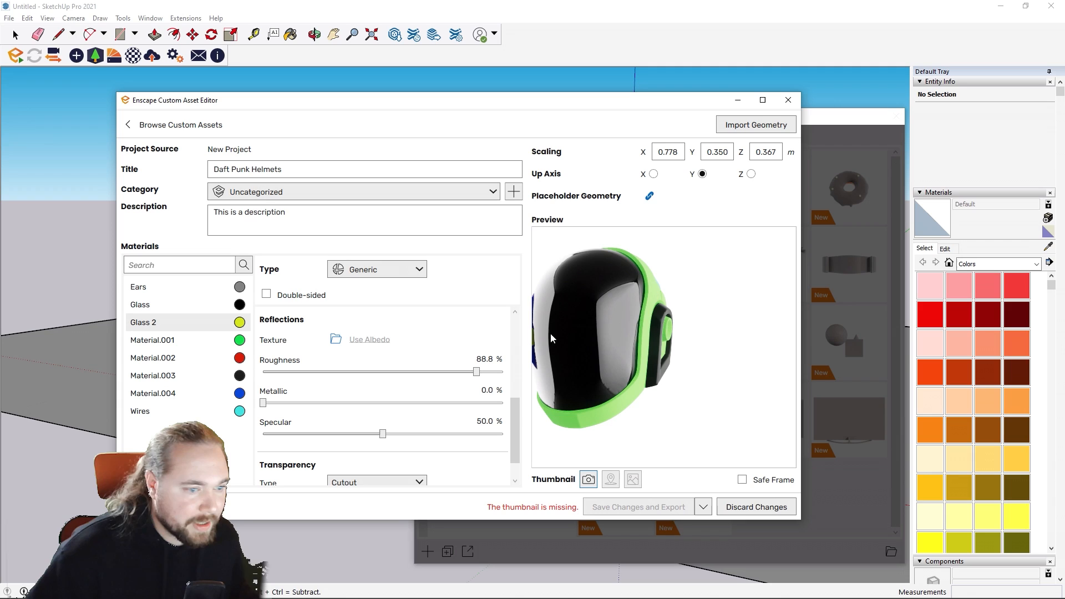
{"action": "left_click_drag", "start_coordinate": [584, 327], "coordinate": [318, 292]}
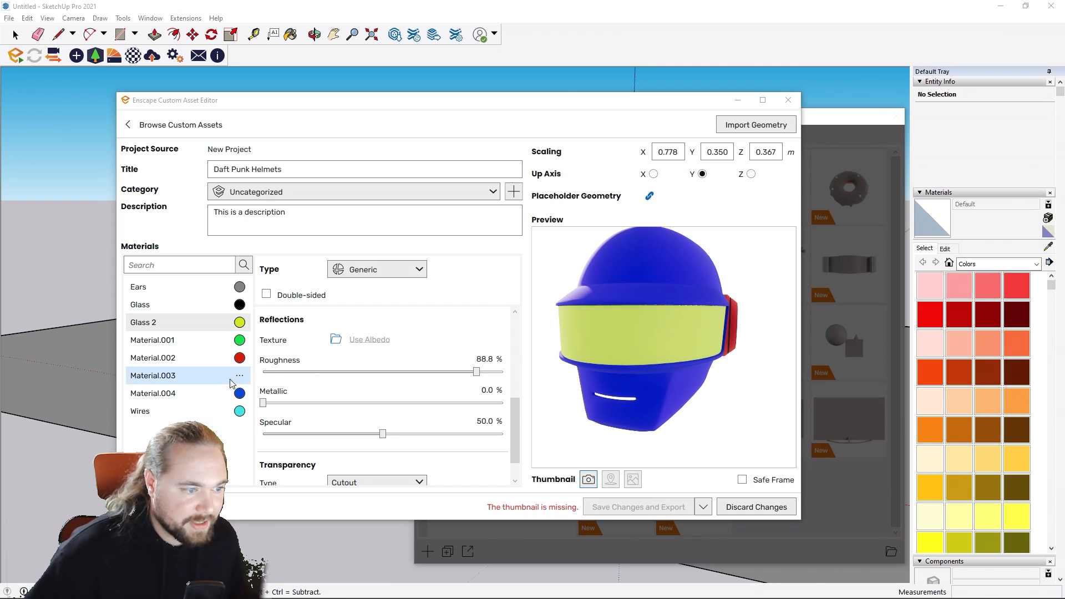
{"action": "left_click_drag", "start_coordinate": [478, 374], "coordinate": [281, 375]}
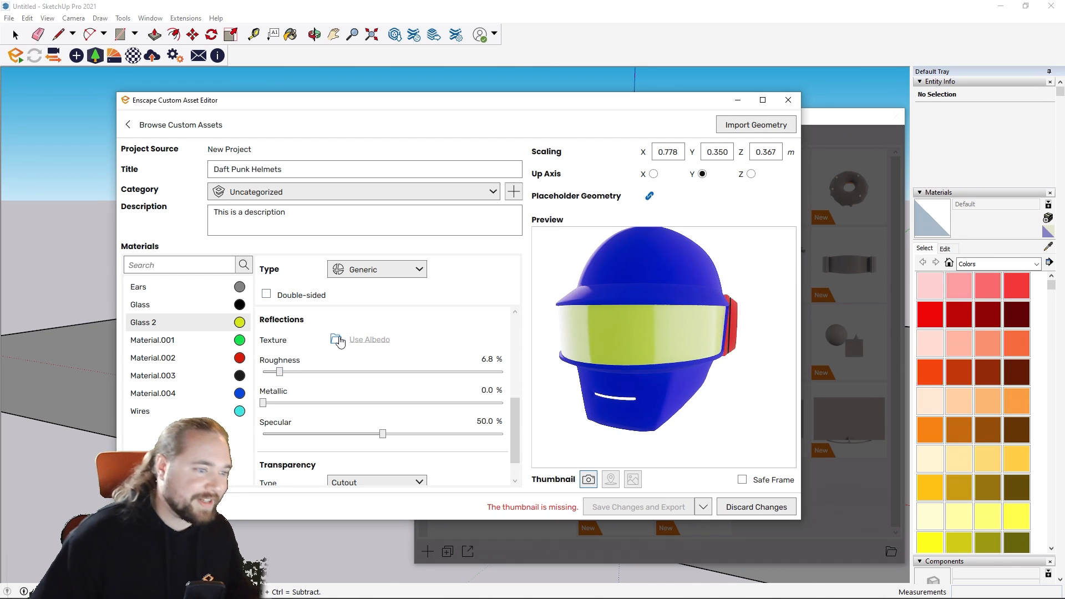
{"action": "scroll", "coordinate": [343, 333], "scroll_direction": "up", "scroll_amount": 3}
{"action": "scroll", "coordinate": [342, 333], "scroll_direction": "up", "scroll_amount": 1}
{"action": "left_click", "coordinate": [386, 362]}
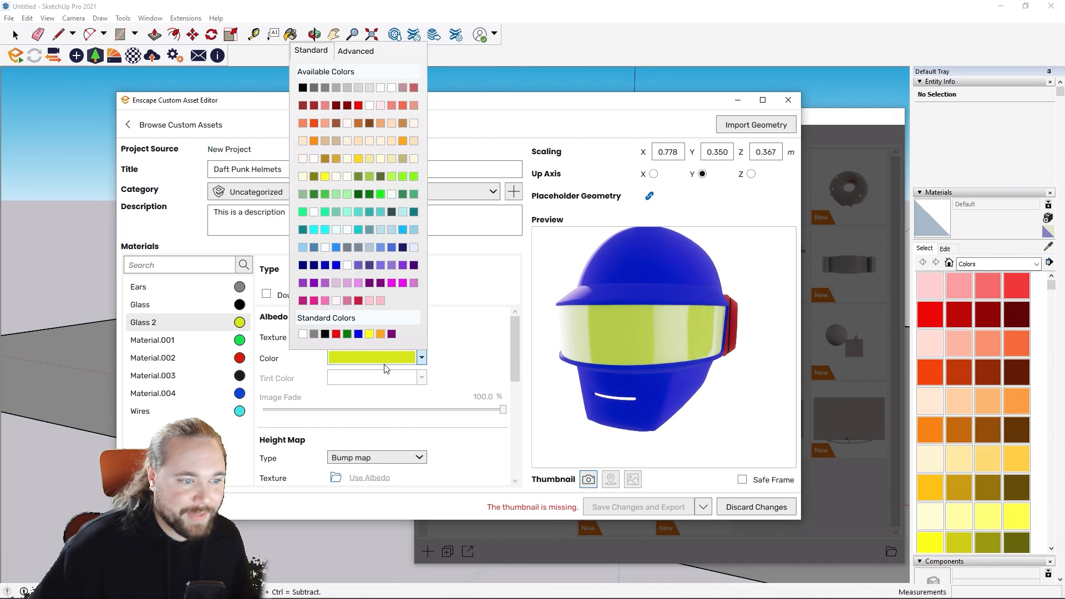
{"action": "left_click", "coordinate": [350, 124]}
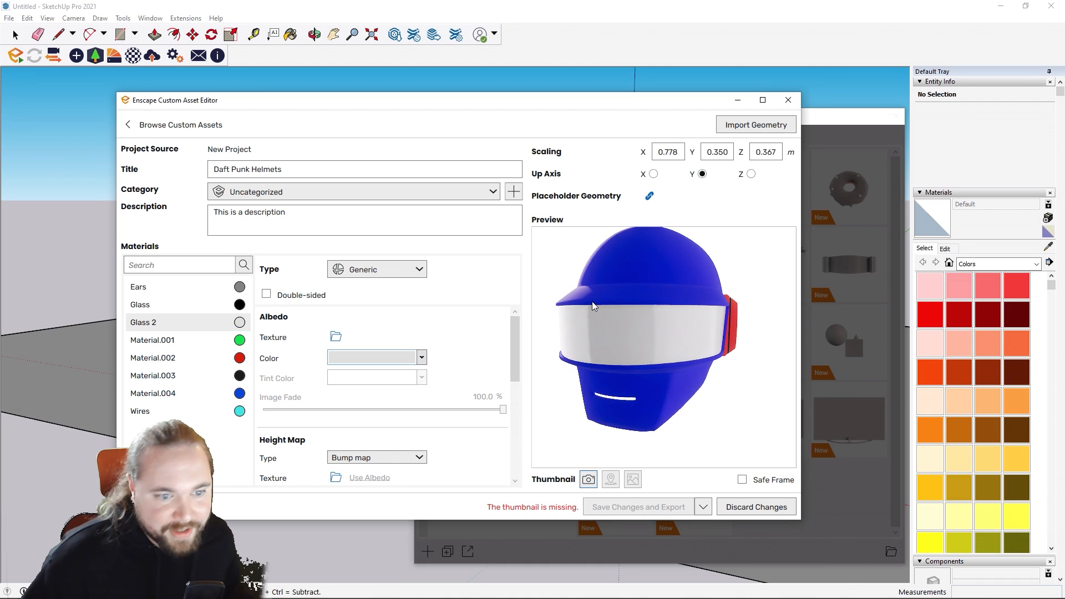
Step: Change the Glass 2 visor material's type to Self-illuminated
{"action": "left_click", "coordinate": [174, 341]}
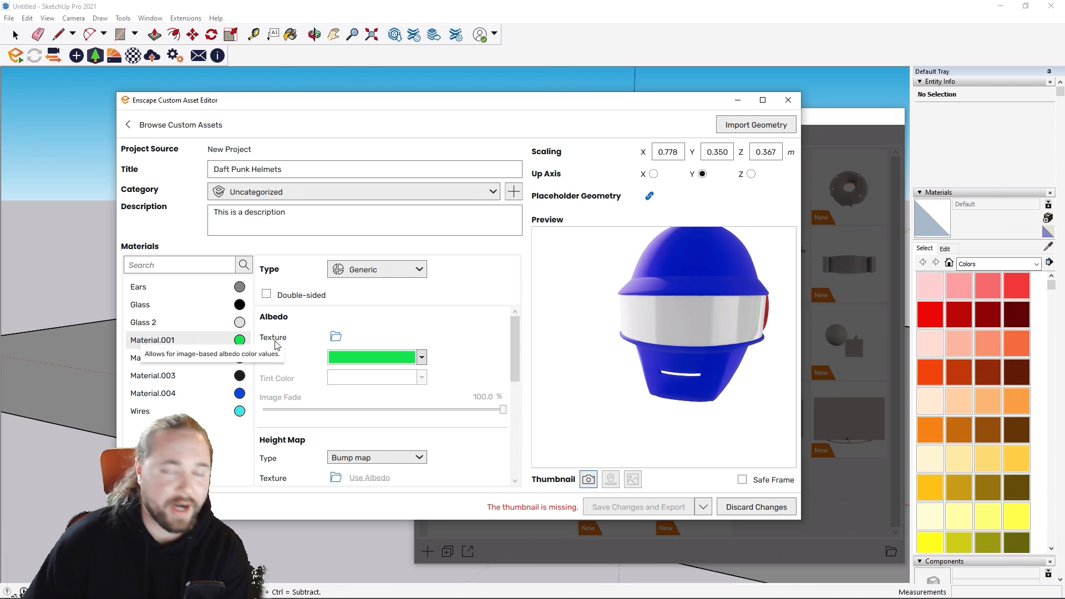
{"action": "right_click_drag", "start_coordinate": [664, 404], "coordinate": [491, 424]}
{"action": "left_click_drag", "start_coordinate": [664, 347], "coordinate": [726, 347]}
{"action": "left_click_drag", "start_coordinate": [560, 318], "coordinate": [608, 319]}
{"action": "left_click", "coordinate": [166, 324]}
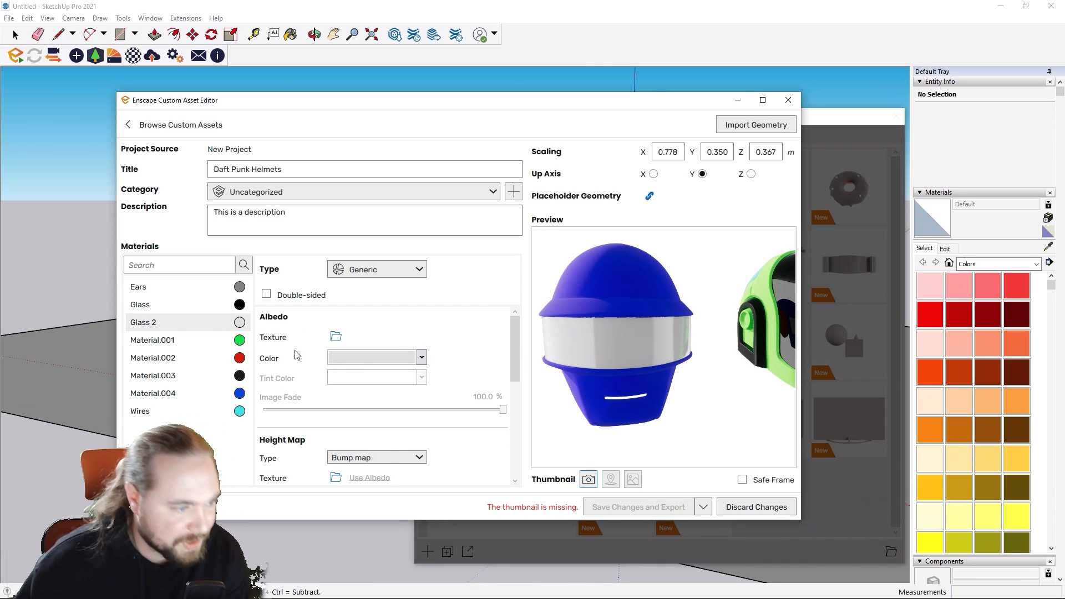
{"action": "scroll", "coordinate": [292, 373], "scroll_direction": "down", "scroll_amount": 3}
{"action": "left_click", "coordinate": [385, 269]}
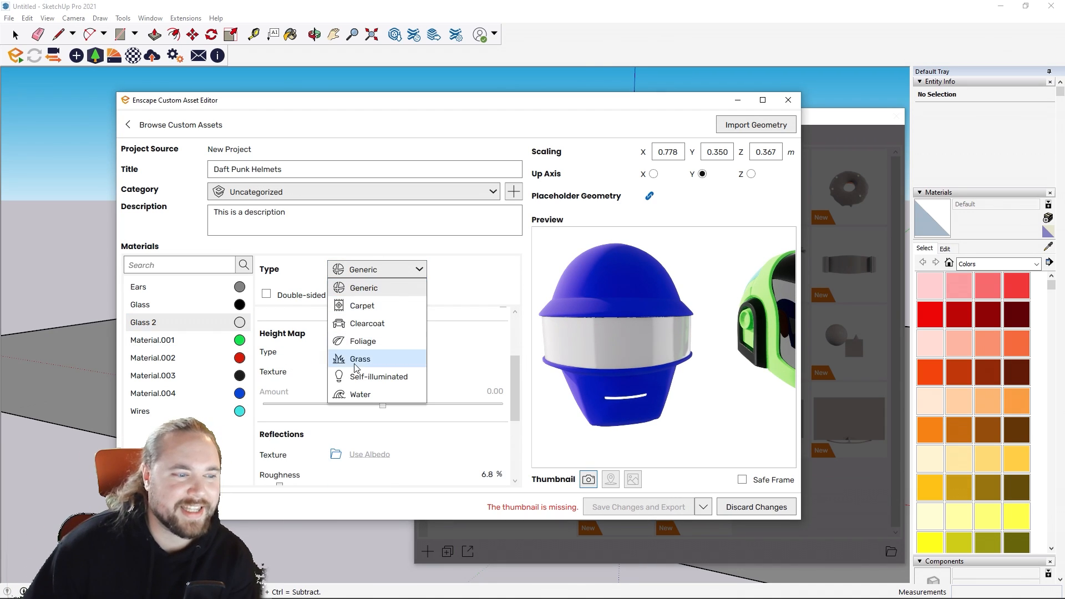
{"action": "left_click", "coordinate": [378, 376]}
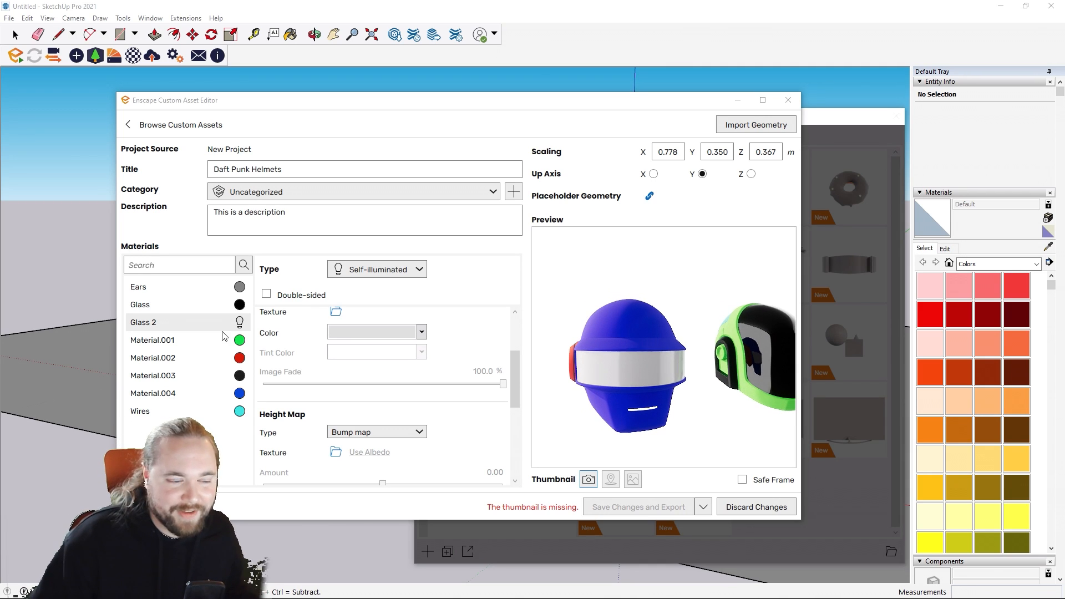
Step: Set Material.001 to 100% metallic and reduce its roughness to 10.3%
{"action": "left_click", "coordinate": [178, 340]}
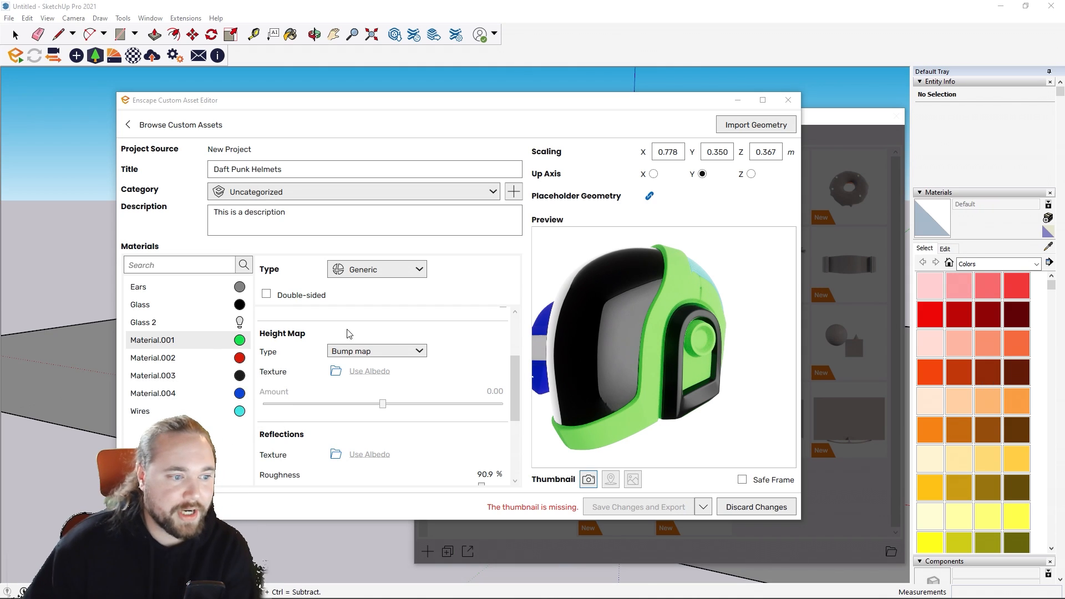
{"action": "mouse_move", "coordinate": [322, 355]}
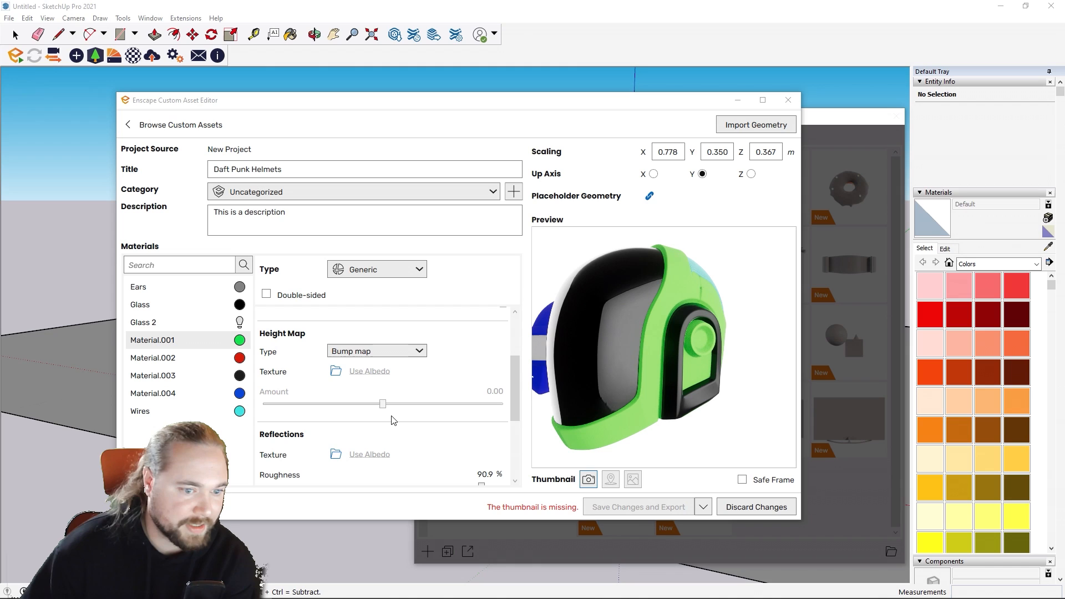
{"action": "scroll", "coordinate": [327, 428], "scroll_direction": "down", "scroll_amount": 4}
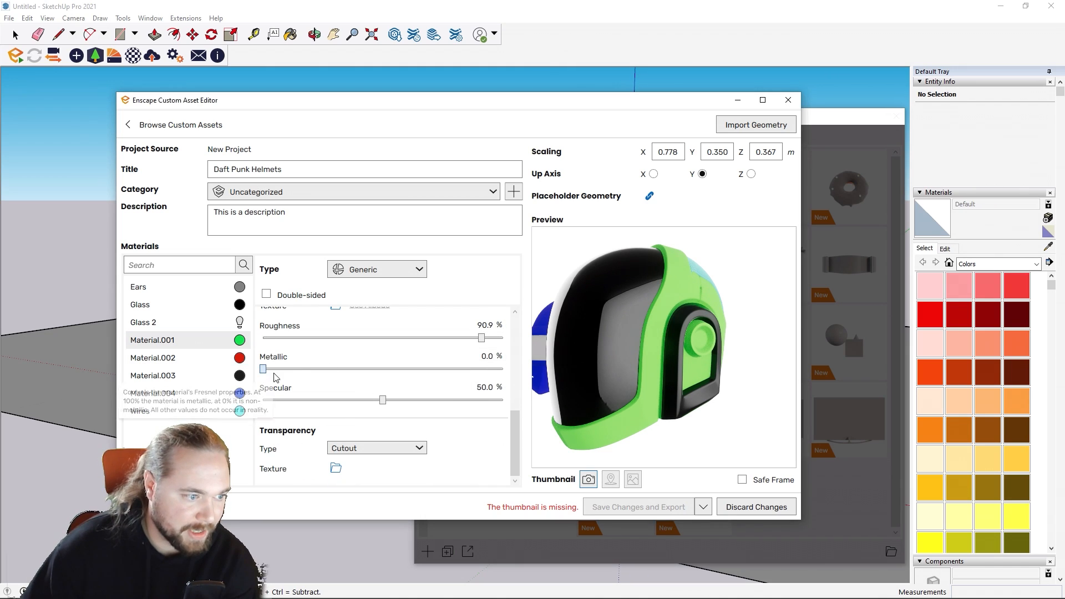
{"action": "left_click_drag", "start_coordinate": [264, 370], "coordinate": [506, 380]}
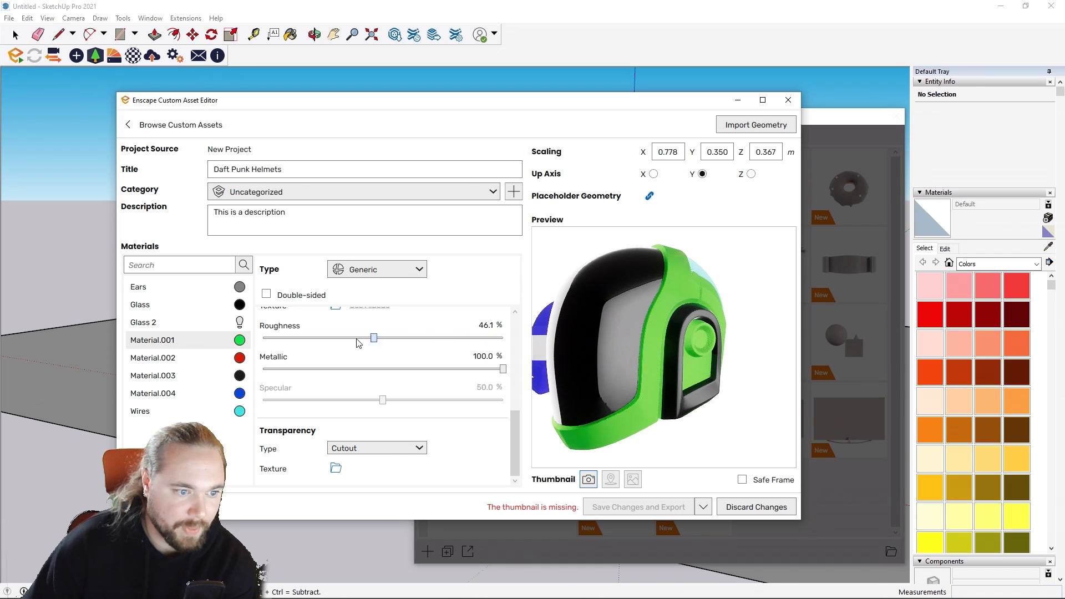
{"action": "left_click_drag", "start_coordinate": [357, 339], "coordinate": [289, 339]}
{"action": "scroll", "coordinate": [410, 342], "scroll_direction": "up", "scroll_amount": 1}
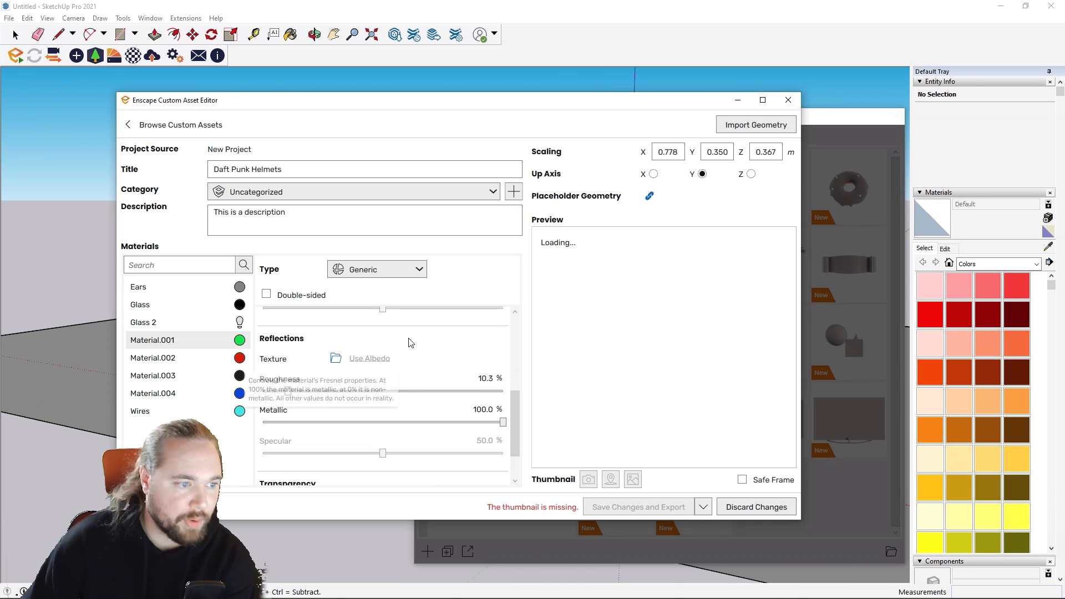
{"action": "left_click_drag", "start_coordinate": [515, 401], "coordinate": [514, 355]}
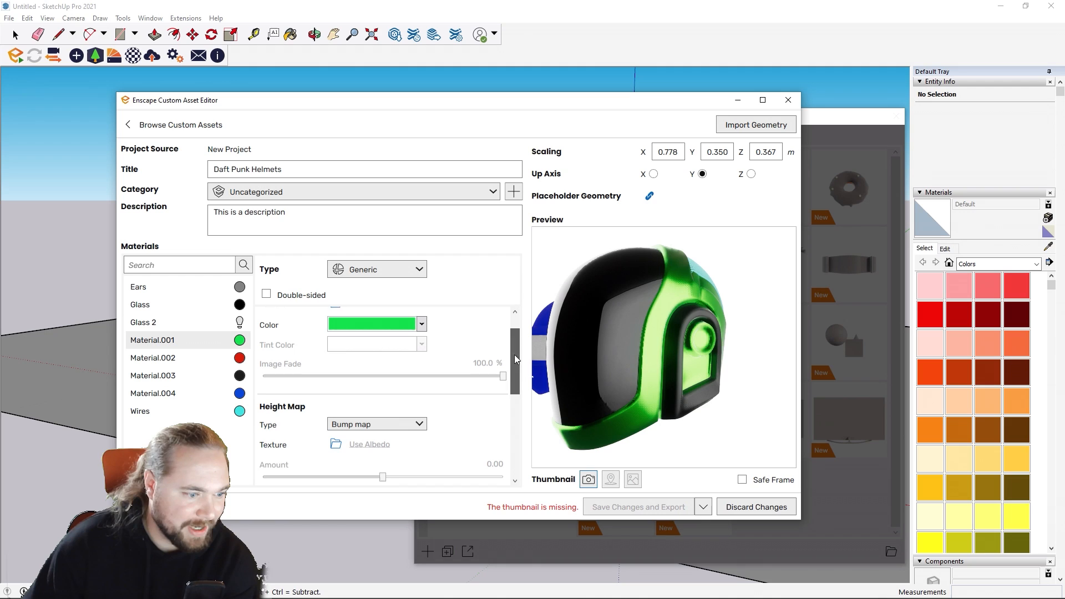
{"action": "left_click", "coordinate": [336, 440]}
{"action": "scroll", "coordinate": [418, 316], "scroll_direction": "down", "scroll_amount": 1}
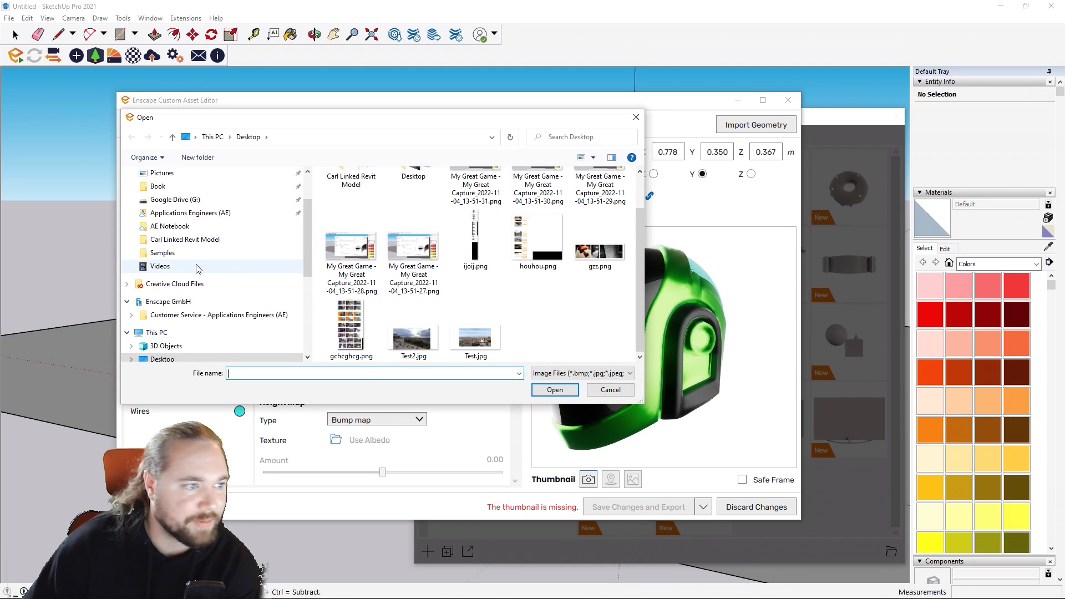
{"action": "scroll", "coordinate": [198, 269], "scroll_direction": "up", "scroll_amount": 1}
{"action": "left_click", "coordinate": [172, 200]}
{"action": "scroll", "coordinate": [423, 241], "scroll_direction": "down", "scroll_amount": 5}
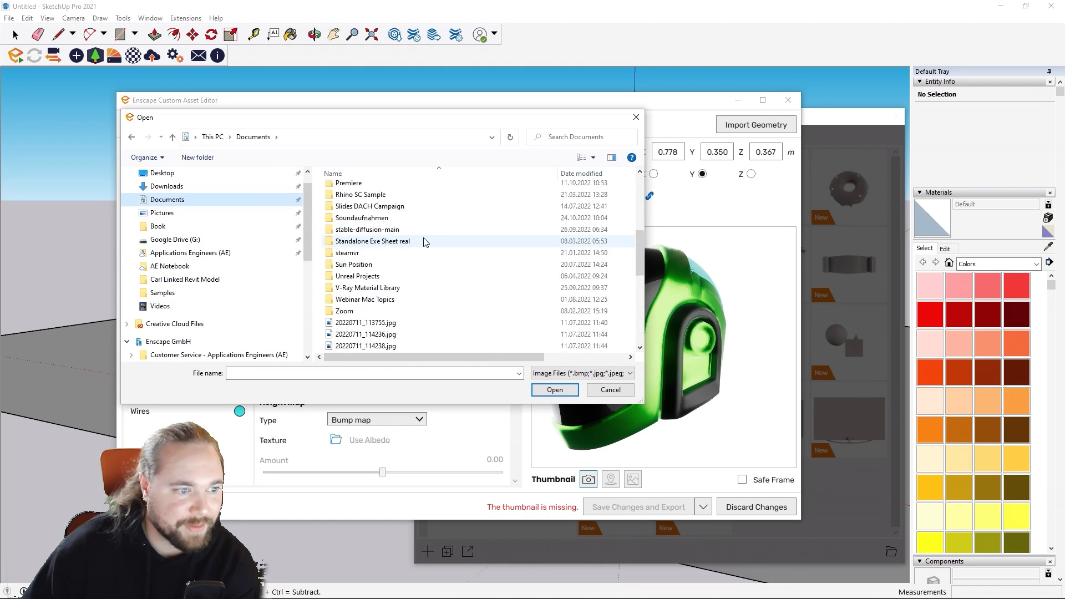
{"action": "scroll", "coordinate": [424, 241], "scroll_direction": "down", "scroll_amount": 5}
{"action": "scroll", "coordinate": [421, 290], "scroll_direction": "up", "scroll_amount": 1}
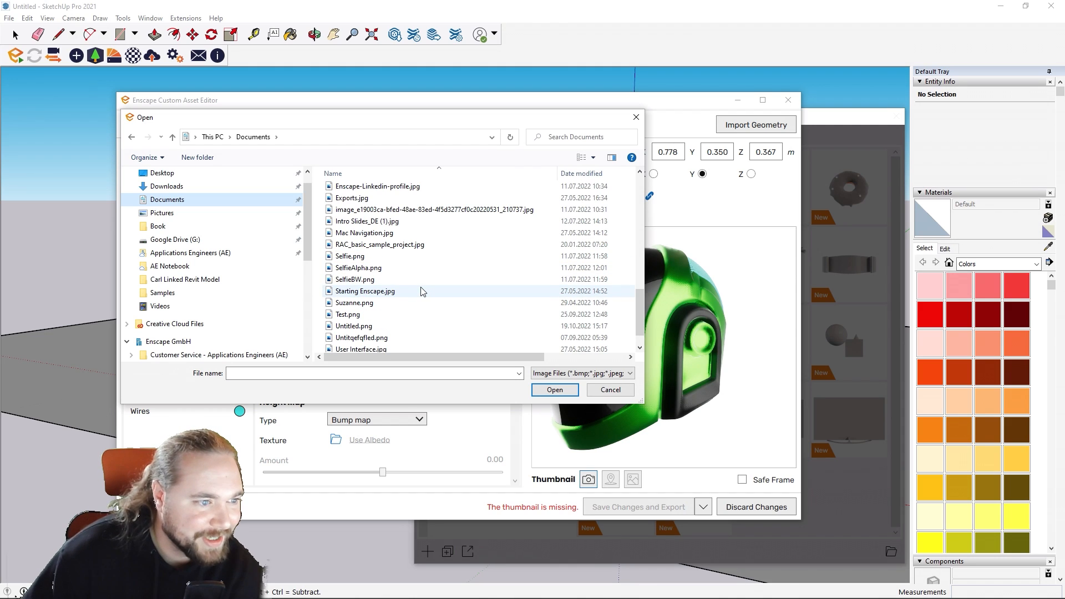
{"action": "scroll", "coordinate": [421, 291], "scroll_direction": "up", "scroll_amount": 3}
{"action": "scroll", "coordinate": [421, 291], "scroll_direction": "down", "scroll_amount": 4}
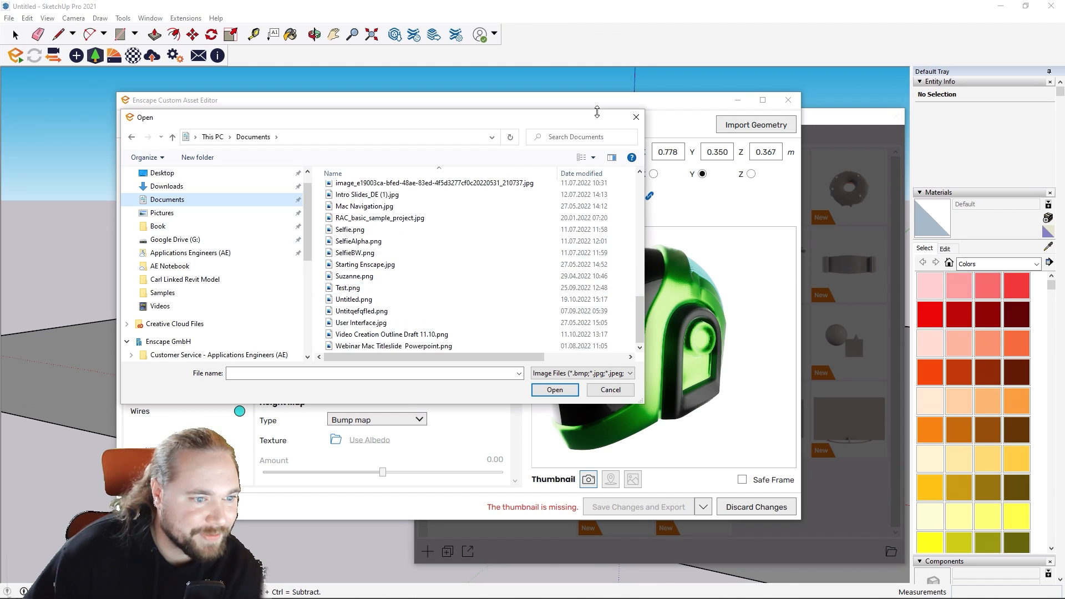
{"action": "left_click", "coordinate": [636, 119]}
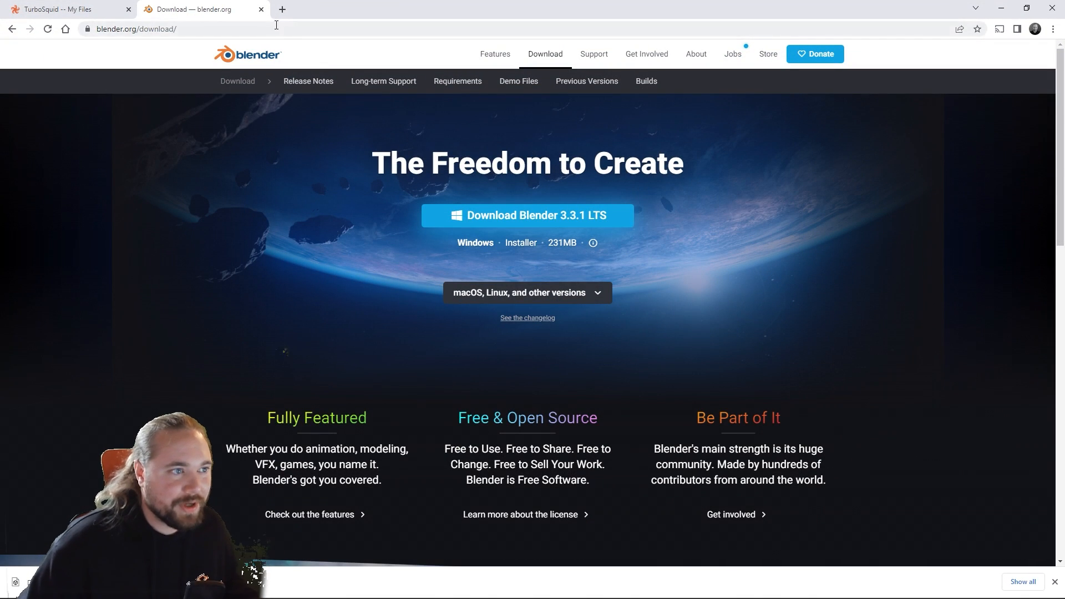
Step: Switch to the web browser and open the asset list on ambientcg.com
{"action": "left_click", "coordinate": [277, 25]}
{"action": "type", "text": "ambie"}
{"action": "key", "text": "Return"}
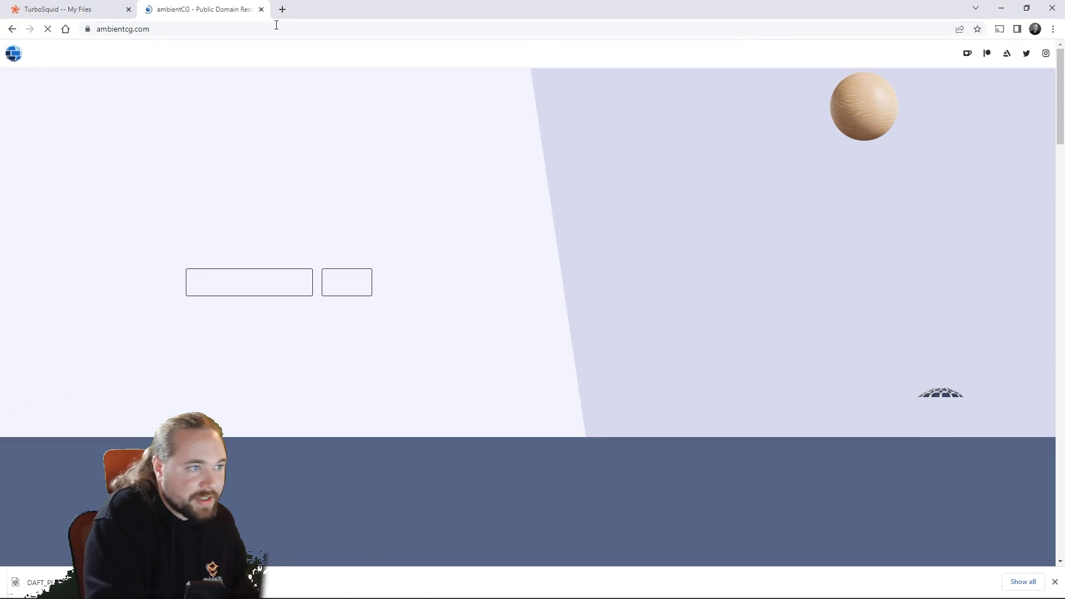
{"action": "left_click", "coordinate": [226, 294]}
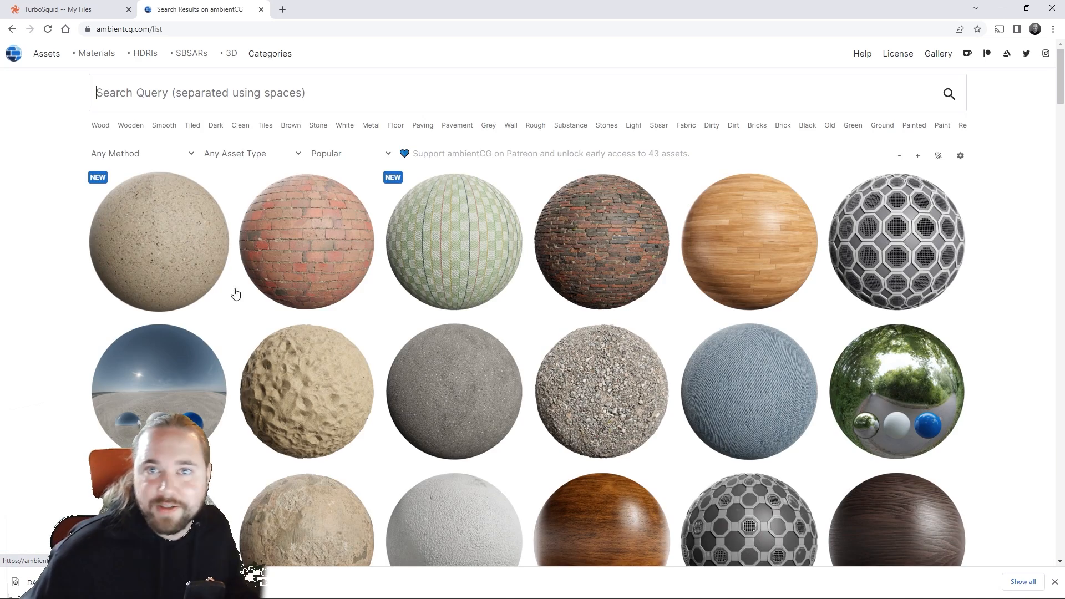
Step: Browse the ambientCG materials for the dark scratched metal Metal 038 and download its 2K-JPG.zip package
{"action": "scroll", "coordinate": [383, 312], "scroll_direction": "down", "scroll_amount": 4}
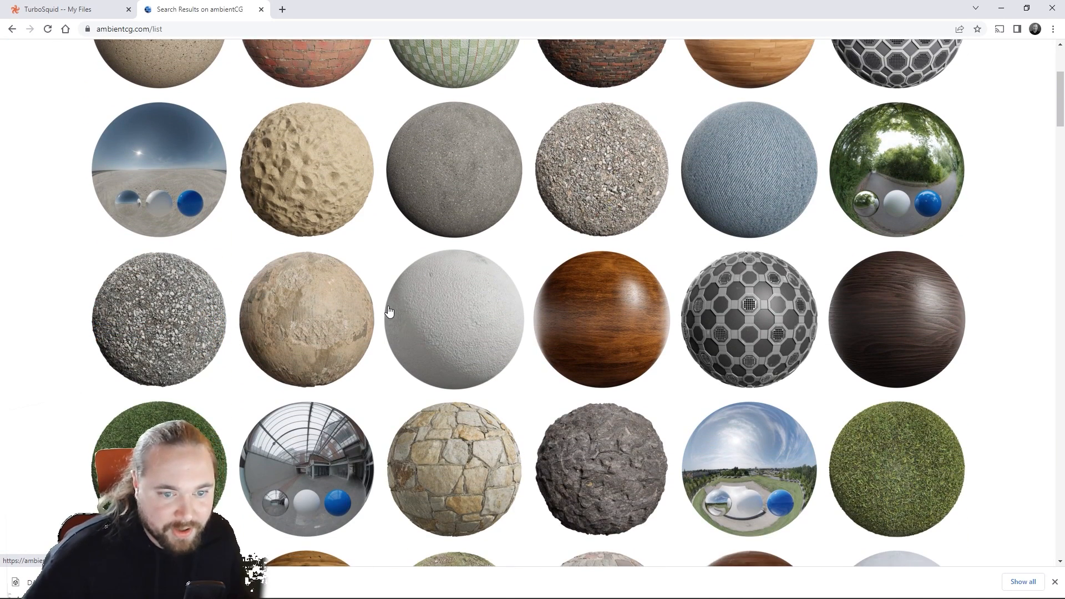
{"action": "scroll", "coordinate": [297, 301], "scroll_direction": "down", "scroll_amount": 2}
{"action": "scroll", "coordinate": [297, 300], "scroll_direction": "down", "scroll_amount": 7}
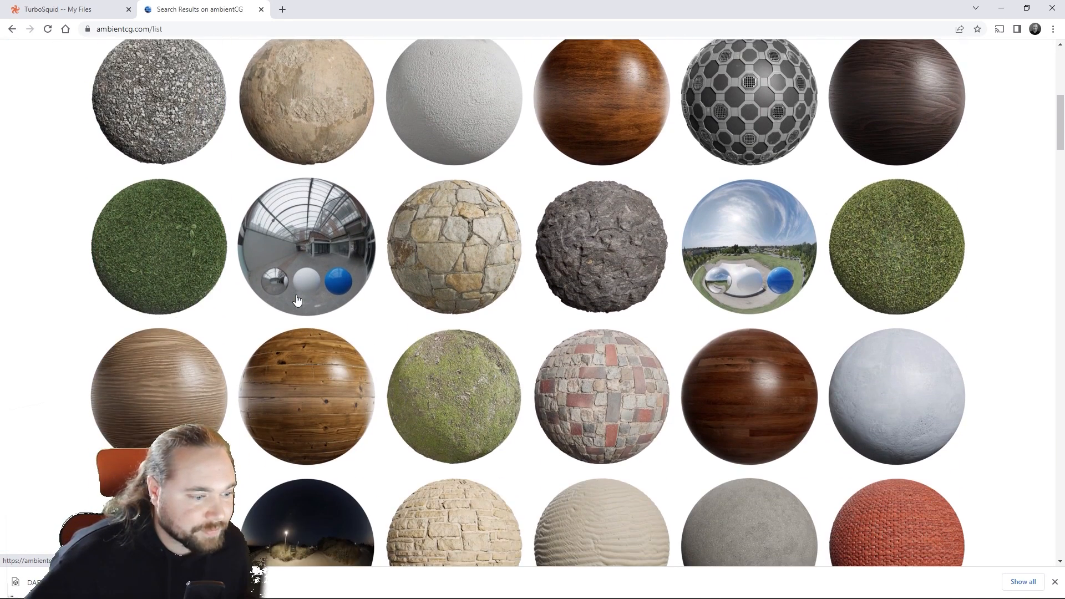
{"action": "scroll", "coordinate": [567, 349], "scroll_direction": "down", "scroll_amount": 3}
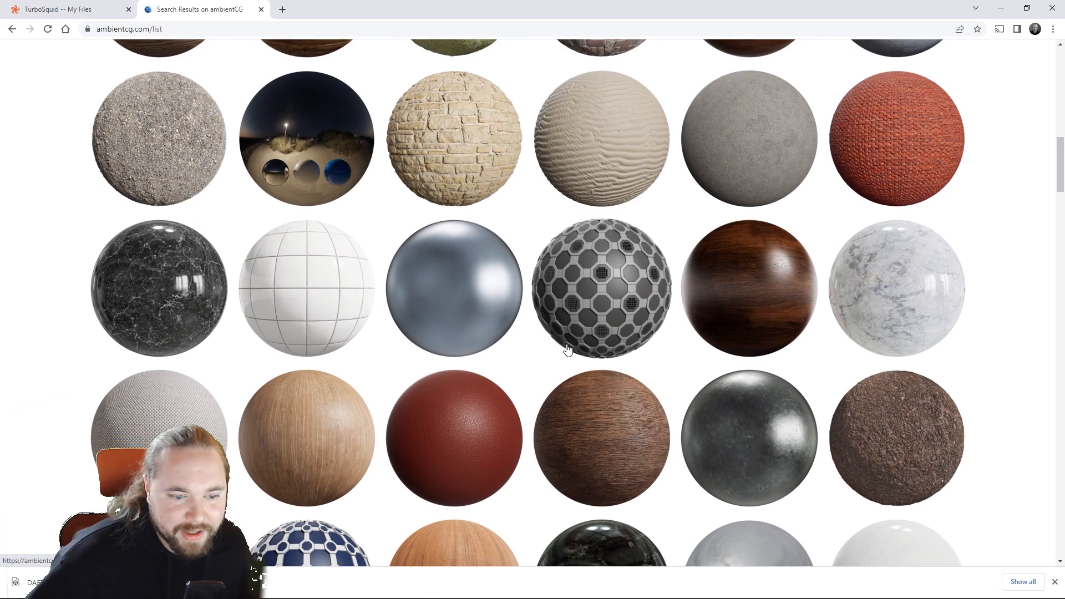
{"action": "left_click", "coordinate": [732, 332]}
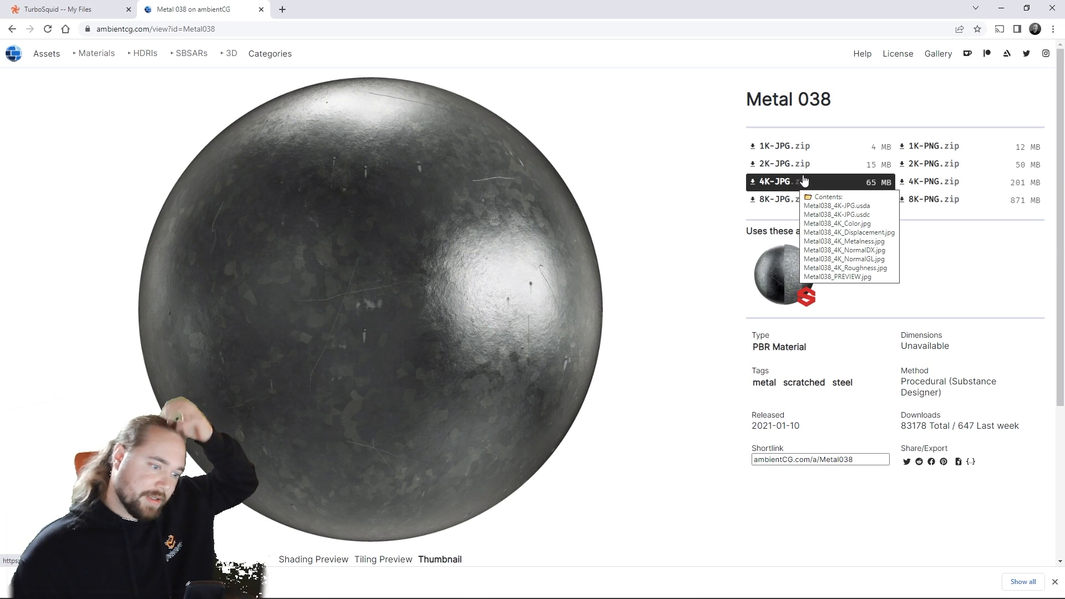
{"action": "left_click", "coordinate": [775, 164]}
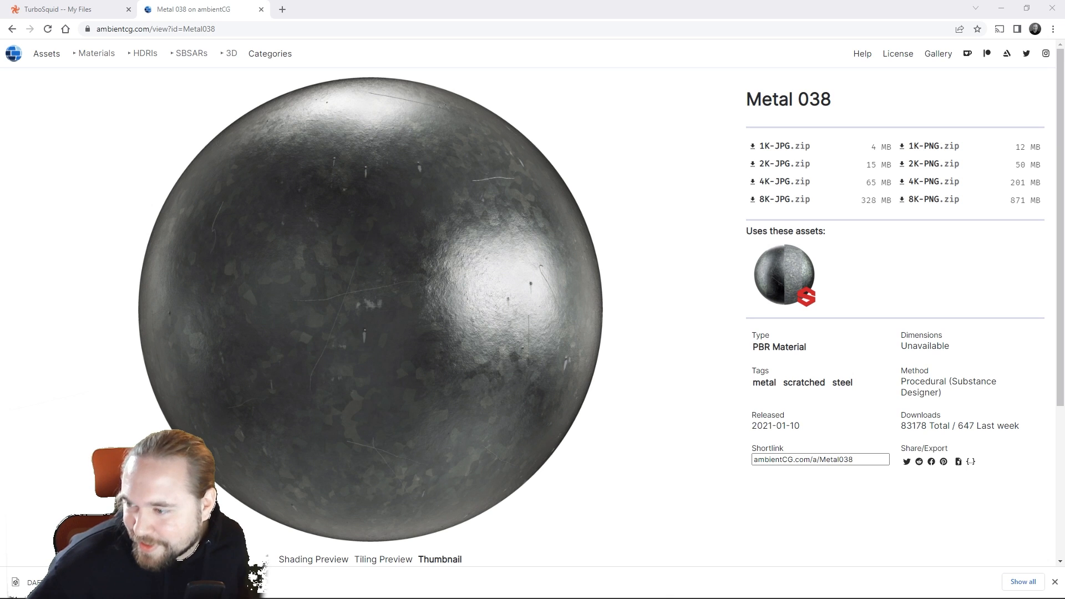
Step: Copy Metal038_2K_Displacement.jpg from the downloaded zip archive to the Desktop
{"action": "left_click_drag", "start_coordinate": [1064, 72], "coordinate": [557, 79]}
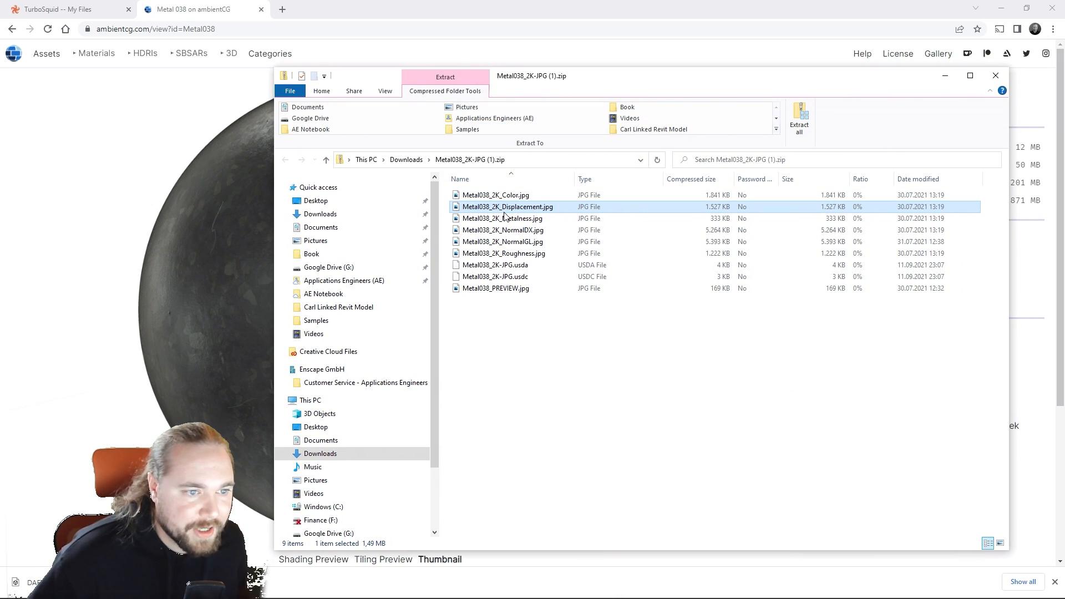
{"action": "left_click_drag", "start_coordinate": [506, 211], "coordinate": [320, 202]}
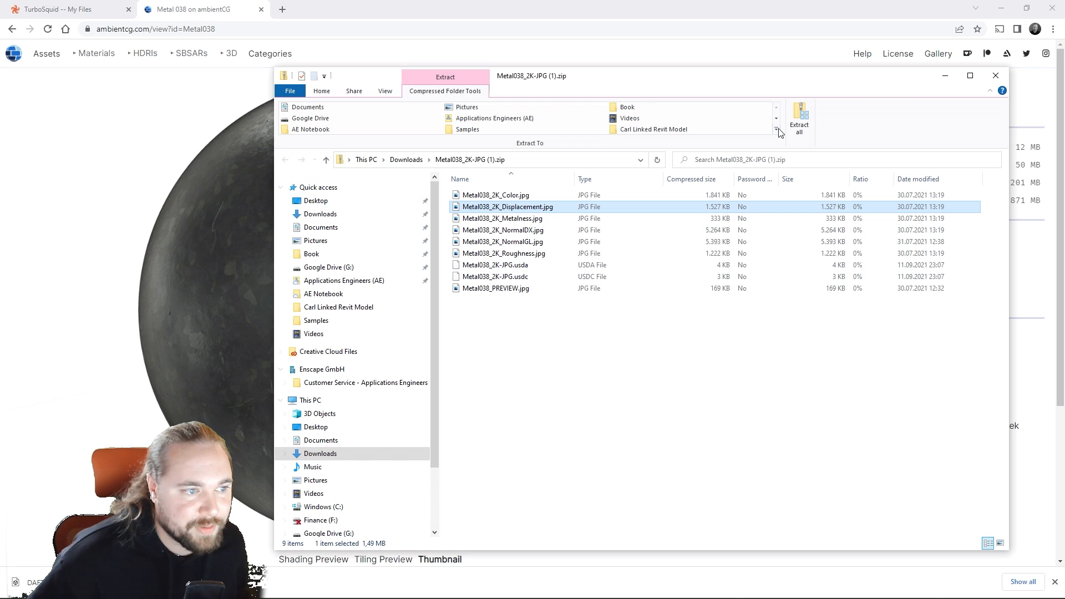
{"action": "left_click", "coordinate": [946, 77]}
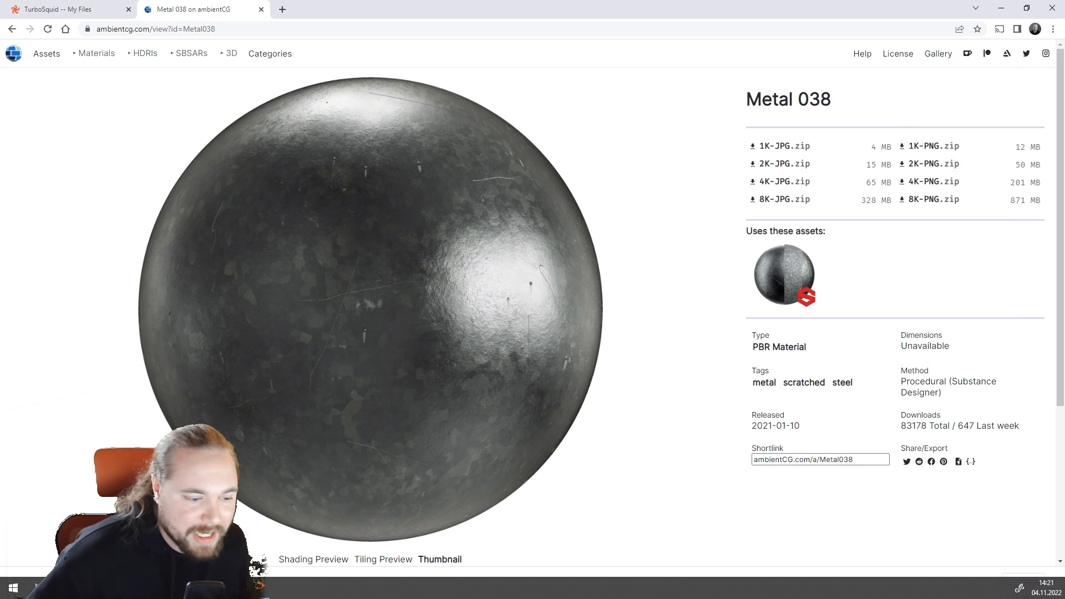
Step: Return to the Enscape Custom Asset Editor and load Metal038_2K_Displacement.jpg as Material.001's bump map texture
{"action": "left_click", "coordinate": [259, 587]}
{"action": "left_click_drag", "start_coordinate": [660, 355], "coordinate": [587, 376]}
{"action": "scroll", "coordinate": [655, 355], "scroll_direction": "up", "scroll_amount": 5}
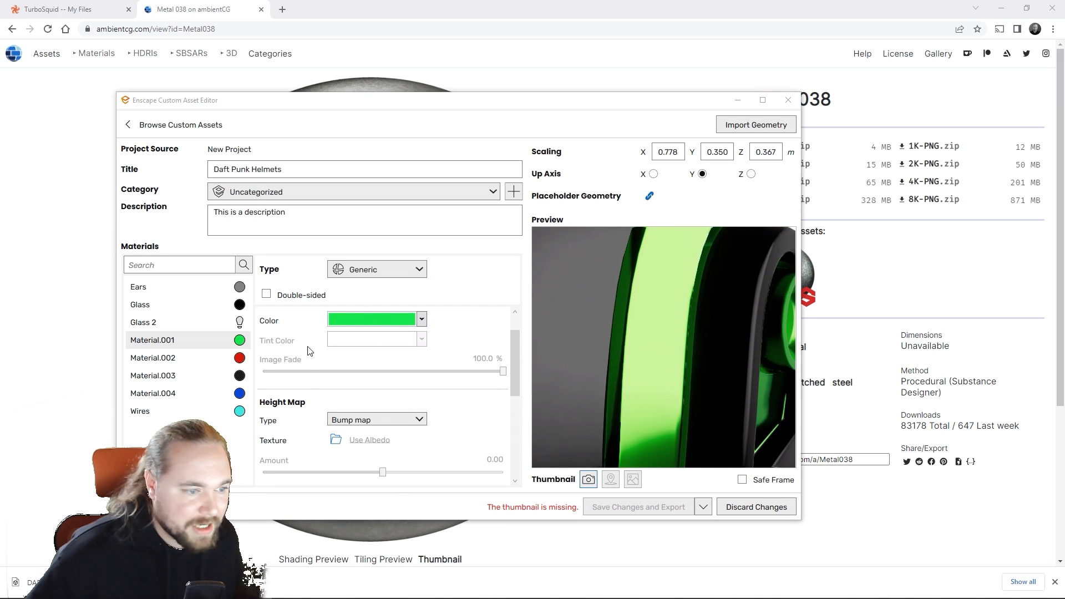
{"action": "left_click", "coordinate": [335, 440]}
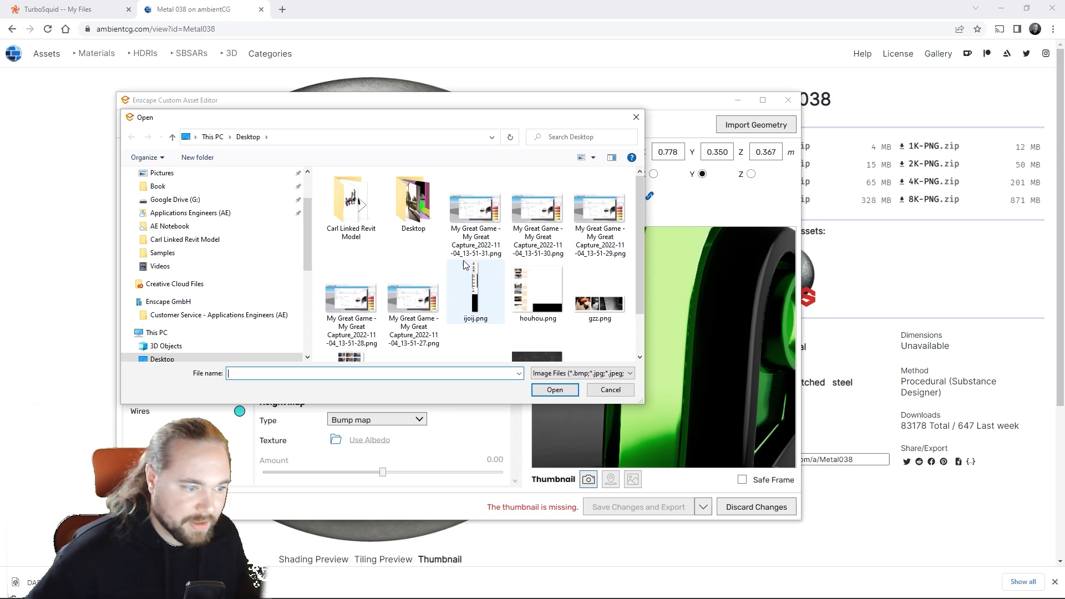
{"action": "scroll", "coordinate": [392, 293], "scroll_direction": "down", "scroll_amount": 1}
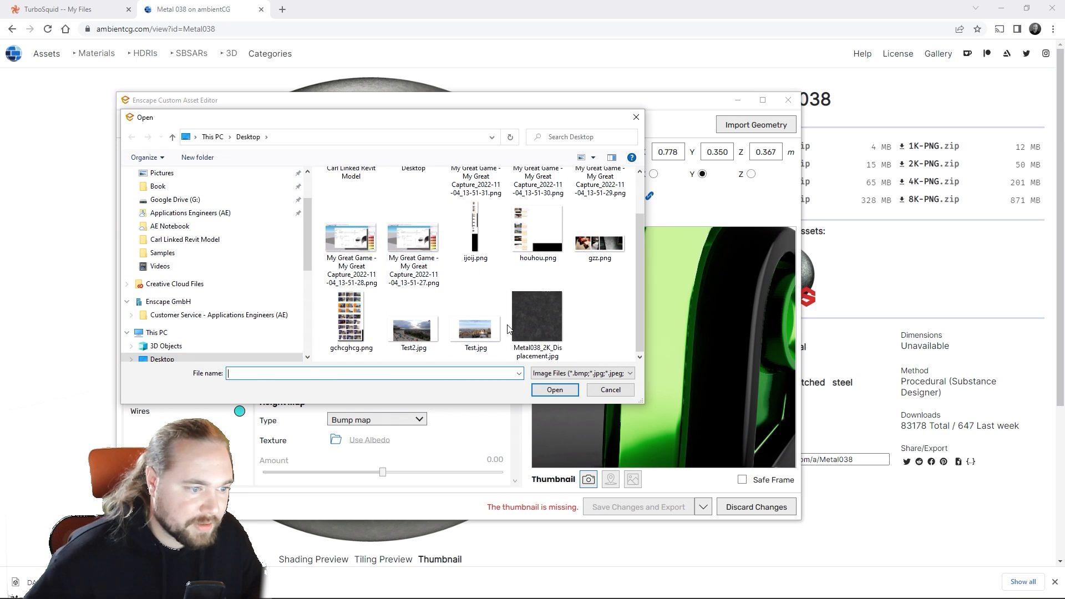
{"action": "double_click", "coordinate": [541, 321]}
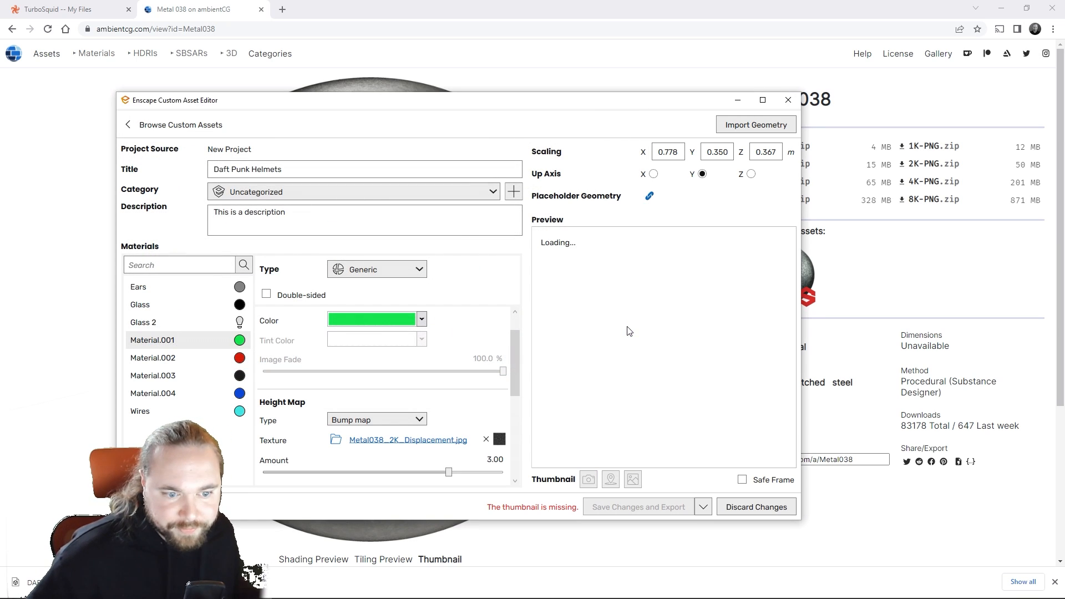
Step: Enable explicit texture transformation on Material.001's bump texture with width and height set to 10, and check the helmet preview
{"action": "left_click", "coordinate": [410, 441]}
{"action": "scroll", "coordinate": [371, 387], "scroll_direction": "down", "scroll_amount": 3}
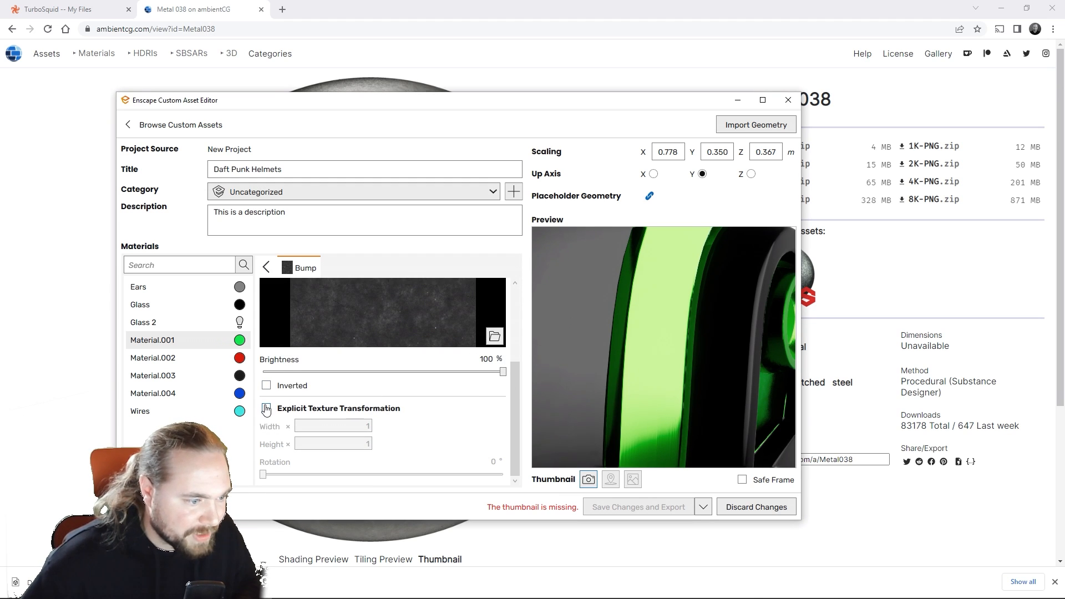
{"action": "left_click", "coordinate": [266, 409]}
{"action": "left_click", "coordinate": [341, 427]}
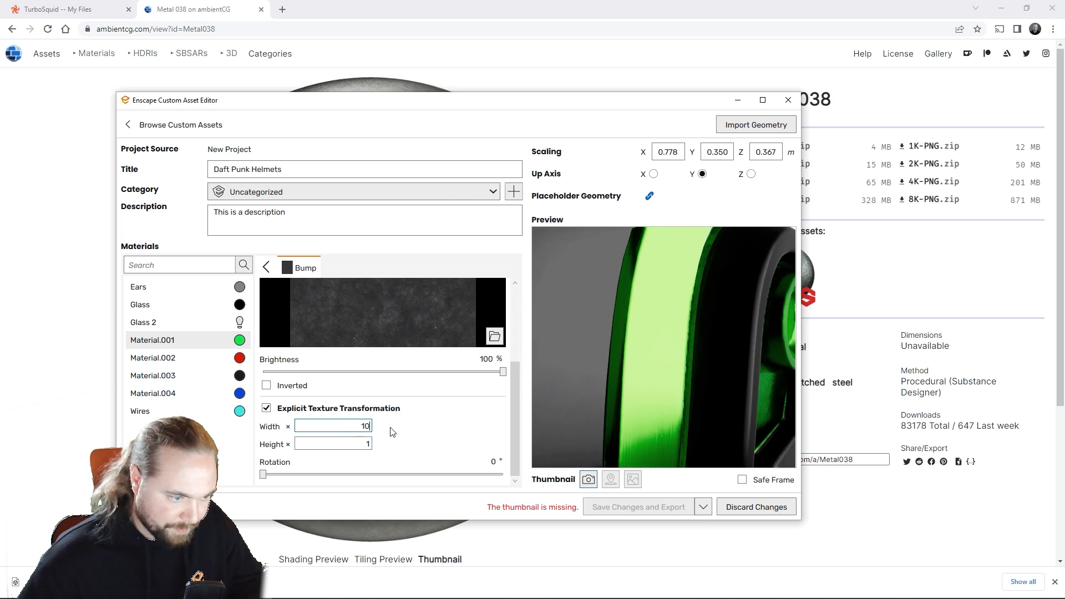
{"action": "left_click", "coordinate": [369, 444]}
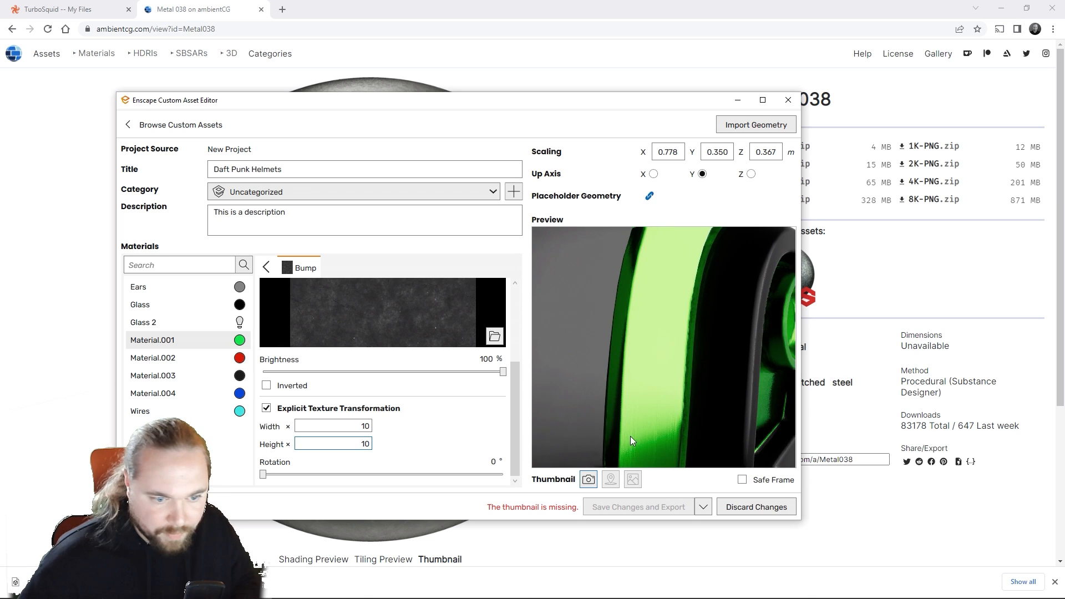
{"action": "left_click_drag", "start_coordinate": [695, 411], "coordinate": [547, 316]}
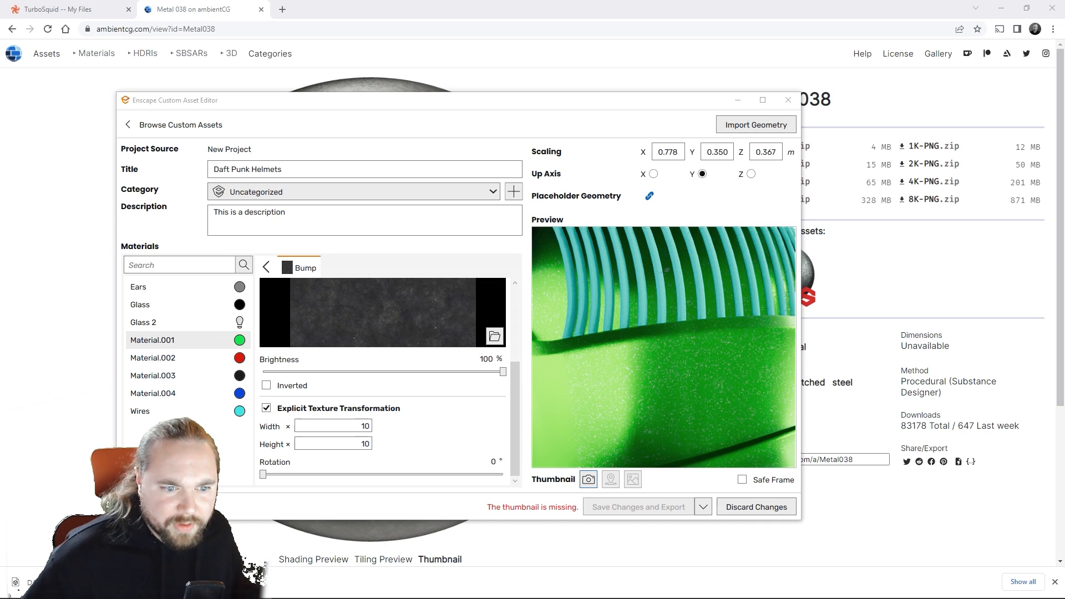
{"action": "scroll", "coordinate": [697, 415], "scroll_direction": "up", "scroll_amount": 1}
{"action": "scroll", "coordinate": [699, 418], "scroll_direction": "down", "scroll_amount": 1}
{"action": "left_click_drag", "start_coordinate": [699, 417], "coordinate": [763, 424]}
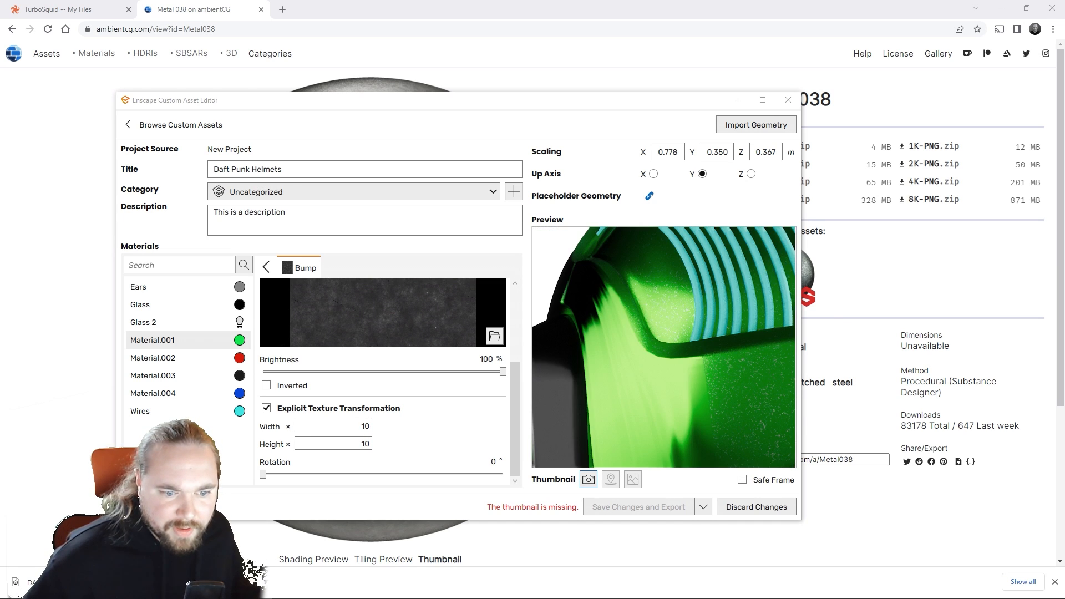
{"action": "left_click_drag", "start_coordinate": [695, 412], "coordinate": [677, 384]}
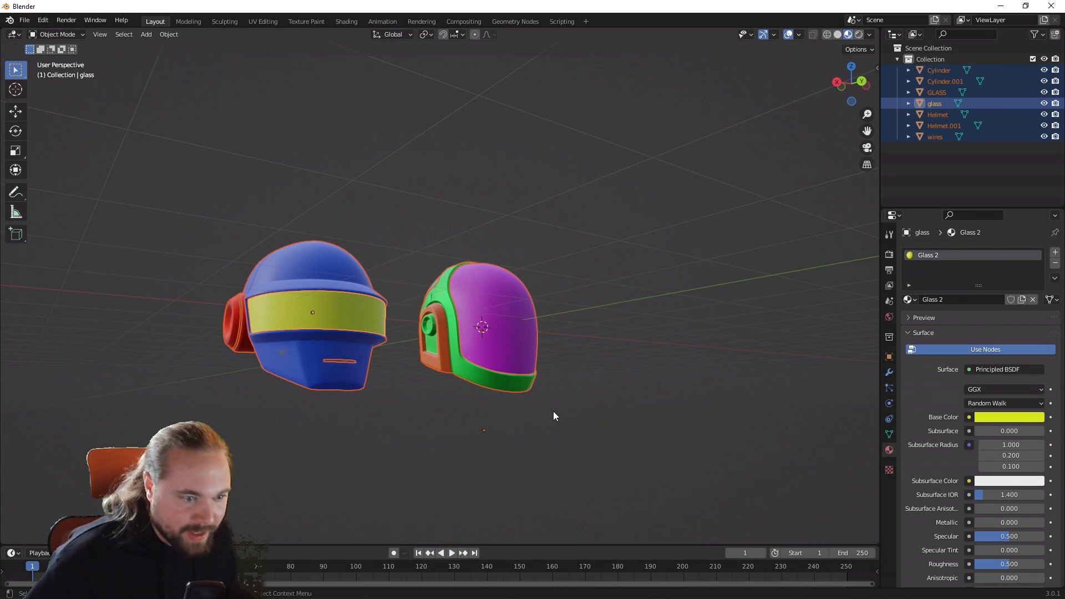
Step: Switch to Blender and open Helmet.001 in the UV Editing workspace, framing the mesh
{"action": "left_click", "coordinate": [524, 384]}
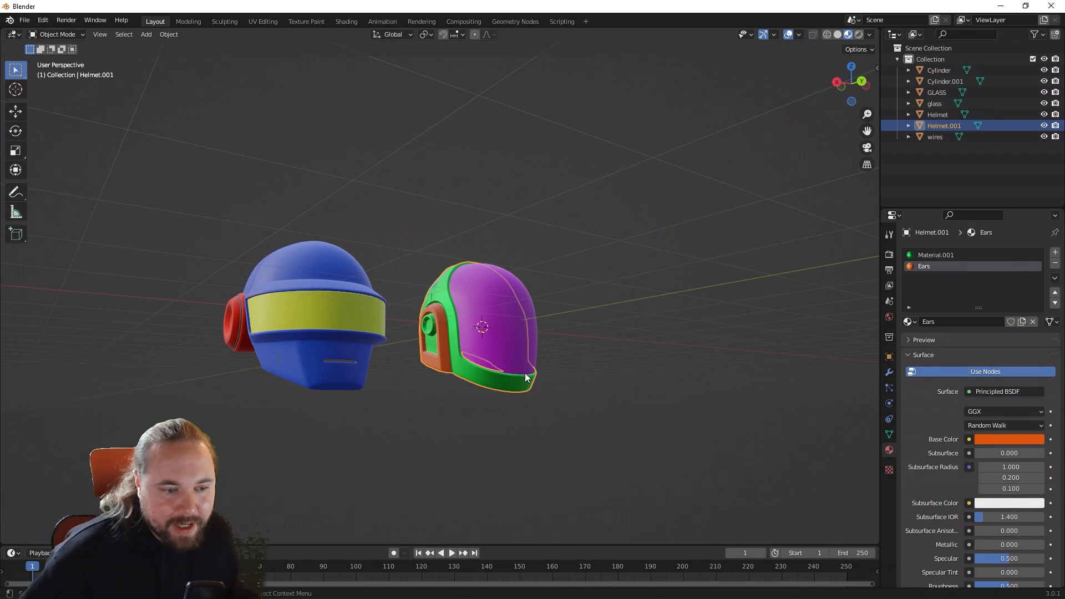
{"action": "left_click", "coordinate": [274, 21]}
{"action": "key", "text": "KP_Decimal"}
{"action": "scroll", "coordinate": [644, 355], "scroll_direction": "up", "scroll_amount": 5}
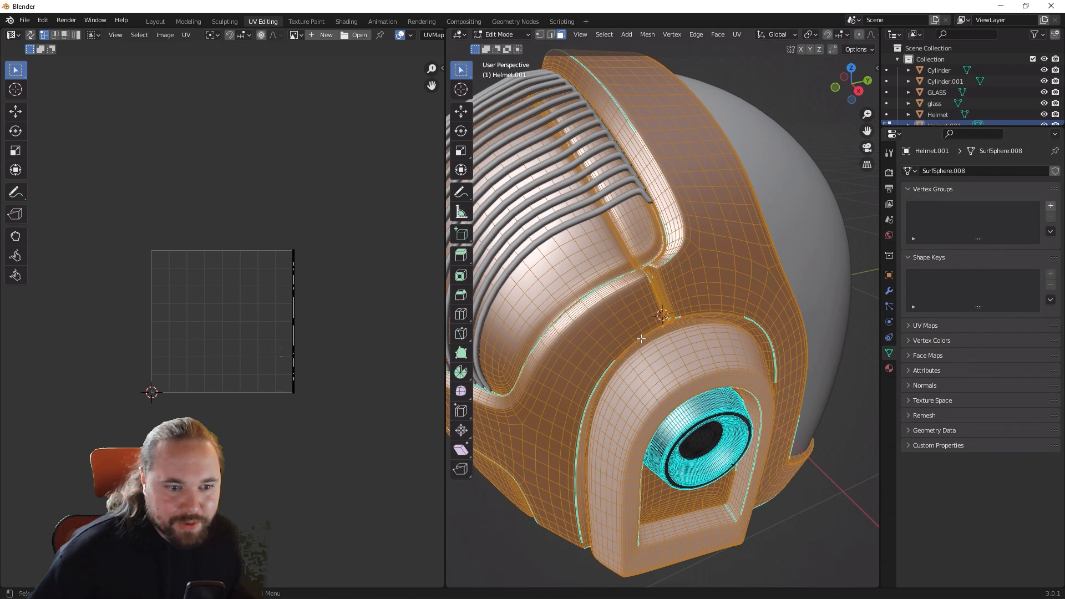
Step: Examine how Helmet.001's UVs are laid out within the UV grid
{"action": "scroll", "coordinate": [346, 358], "scroll_direction": "down", "scroll_amount": 2}
{"action": "middle_click_drag", "start_coordinate": [343, 360], "coordinate": [367, 363]}
{"action": "scroll", "coordinate": [285, 309], "scroll_direction": "up", "scroll_amount": 3}
{"action": "scroll", "coordinate": [323, 311], "scroll_direction": "up", "scroll_amount": 2}
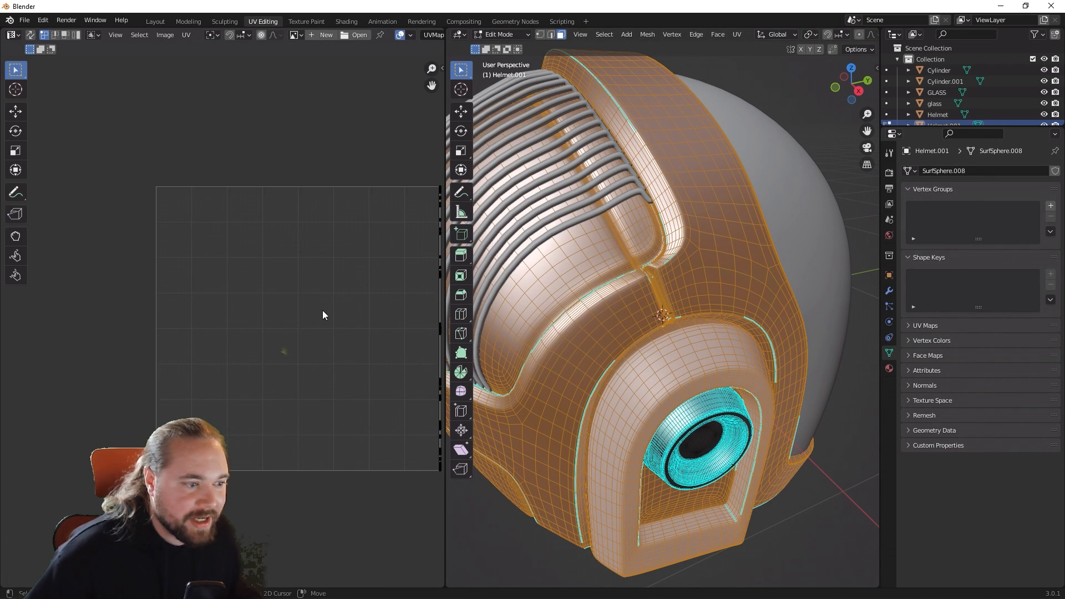
{"action": "middle_click_drag", "start_coordinate": [268, 307], "coordinate": [43, 274]}
{"action": "scroll", "coordinate": [219, 336], "scroll_direction": "up", "scroll_amount": 3}
{"action": "scroll", "coordinate": [210, 361], "scroll_direction": "down", "scroll_amount": 4}
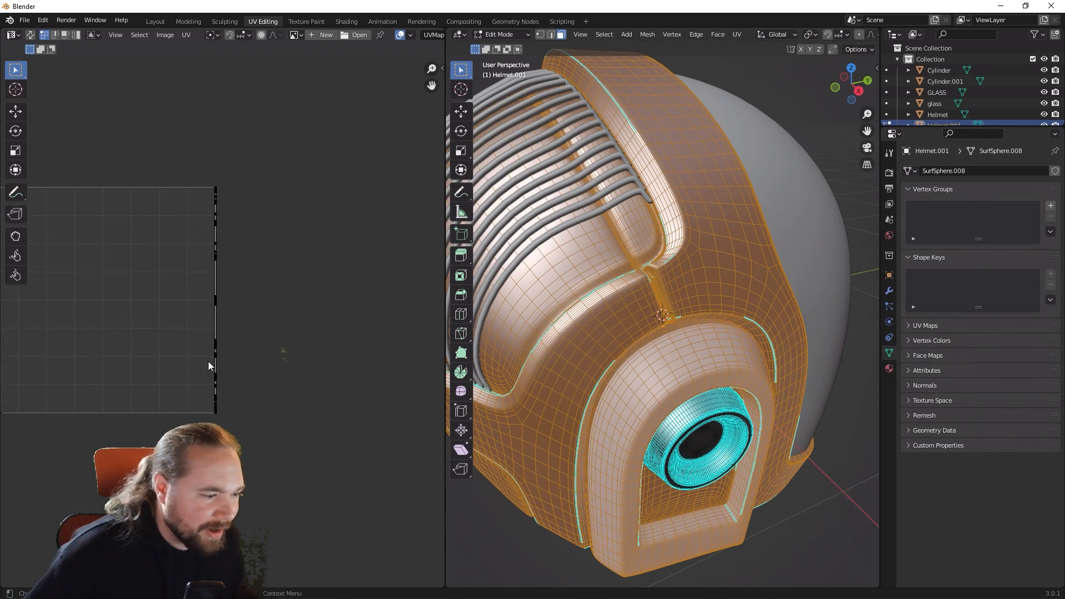
{"action": "scroll", "coordinate": [210, 362], "scroll_direction": "up", "scroll_amount": 4}
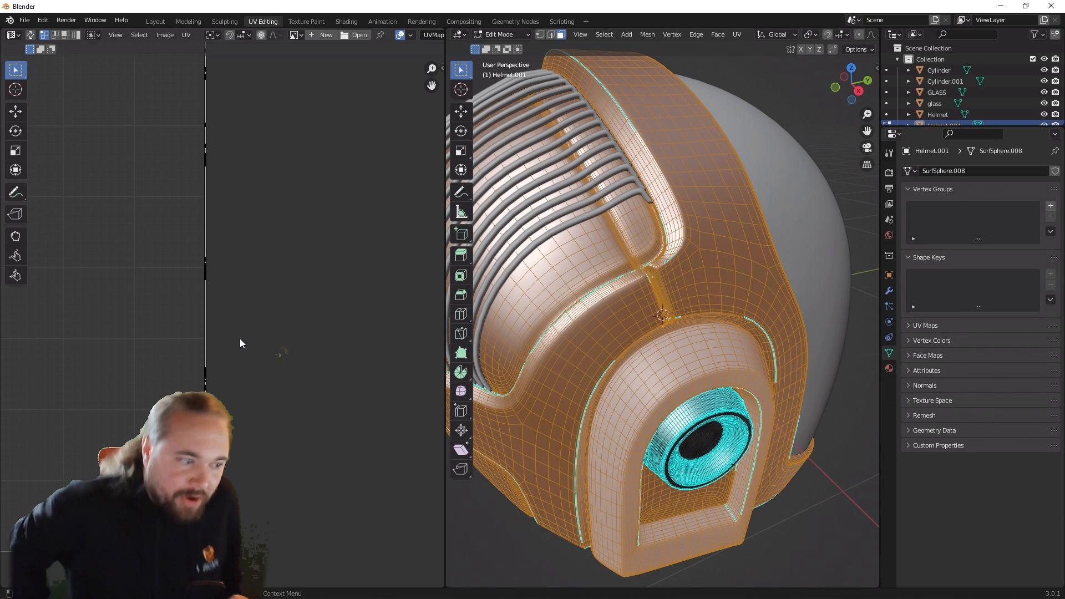
{"action": "scroll", "coordinate": [219, 318], "scroll_direction": "down", "scroll_amount": 3}
{"action": "middle_click_drag", "start_coordinate": [202, 259], "coordinate": [263, 245]}
{"action": "scroll", "coordinate": [242, 271], "scroll_direction": "up", "scroll_amount": 3}
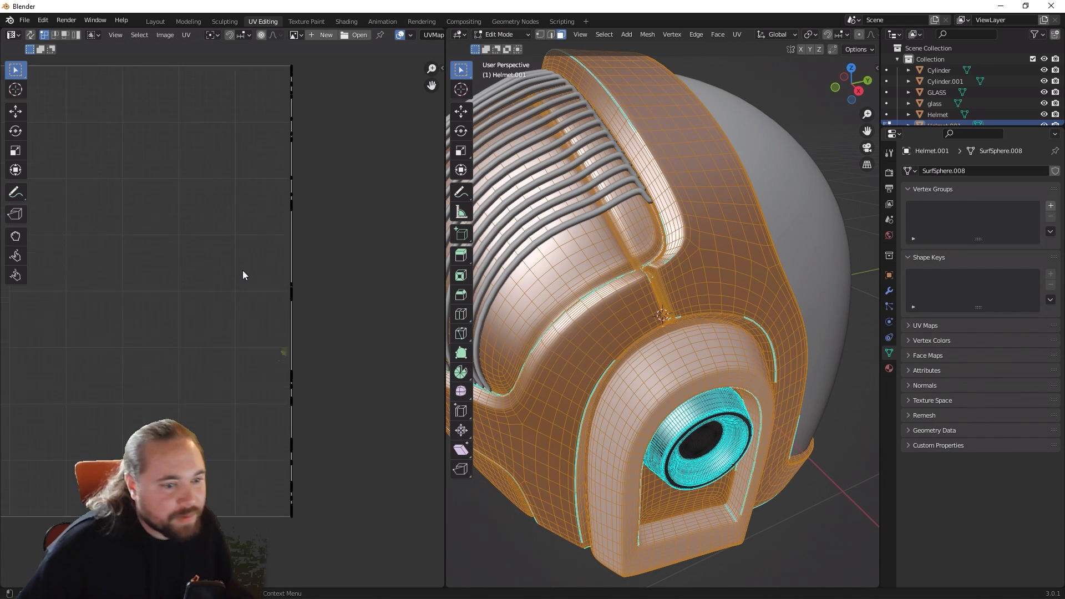
{"action": "scroll", "coordinate": [242, 274], "scroll_direction": "down", "scroll_amount": 3}
Step: Select all of Helmet.001's faces and unwrap them with Smart UV Project at a 66° angle limit and 0.000 island margin
{"action": "left_click_drag", "start_coordinate": [185, 157], "coordinate": [333, 476]}
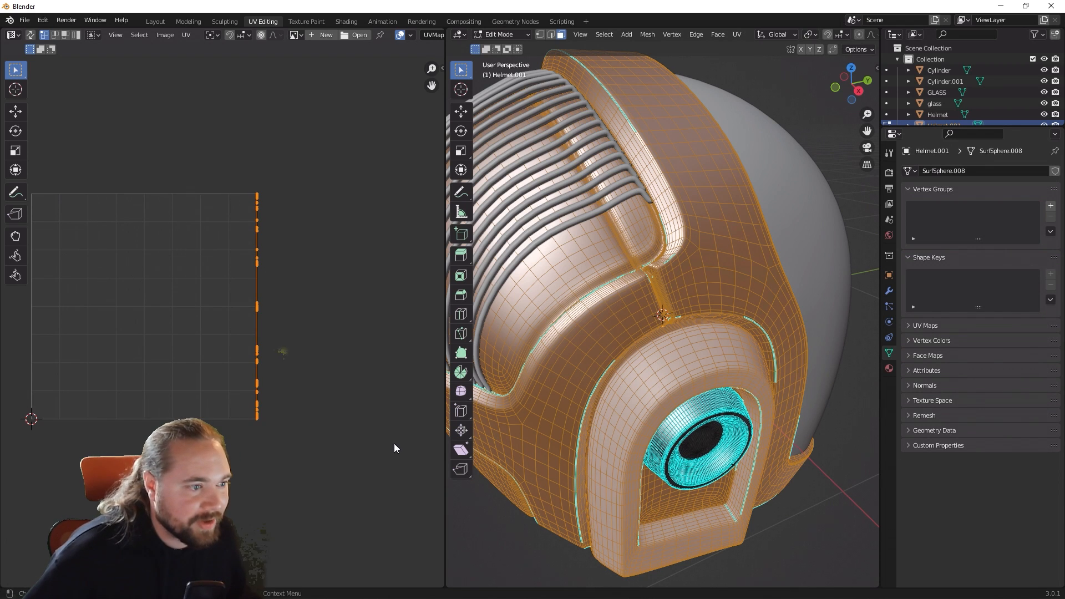
{"action": "scroll", "coordinate": [581, 392], "scroll_direction": "down", "scroll_amount": 3}
{"action": "scroll", "coordinate": [580, 393], "scroll_direction": "down", "scroll_amount": 2}
{"action": "left_click", "coordinate": [694, 442]}
{"action": "key", "text": "a"}
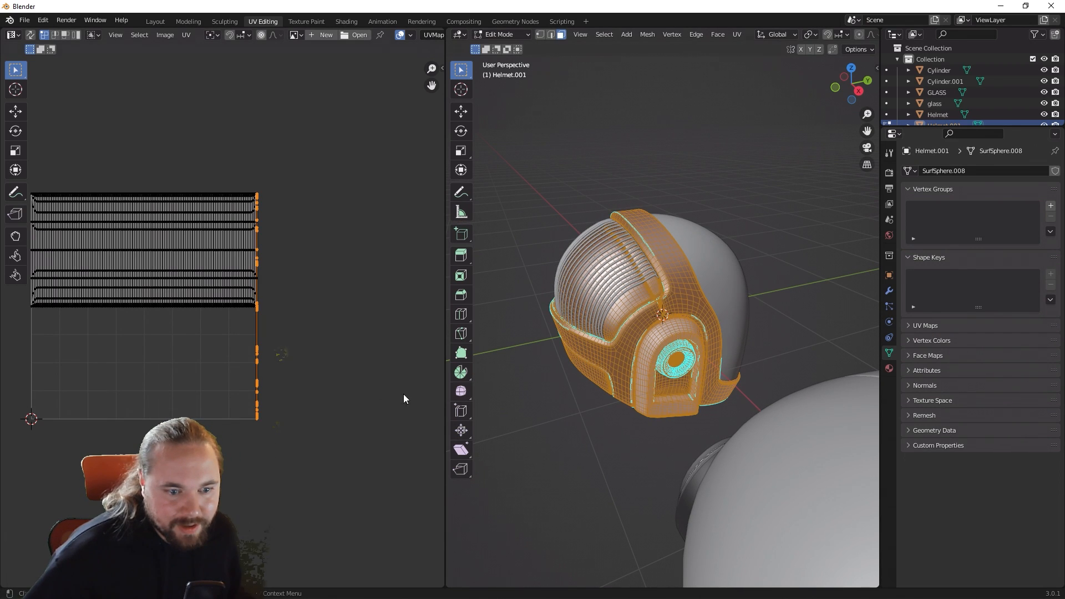
{"action": "scroll", "coordinate": [309, 378], "scroll_direction": "up", "scroll_amount": 3}
{"action": "middle_click_drag", "start_coordinate": [329, 396], "coordinate": [437, 486]}
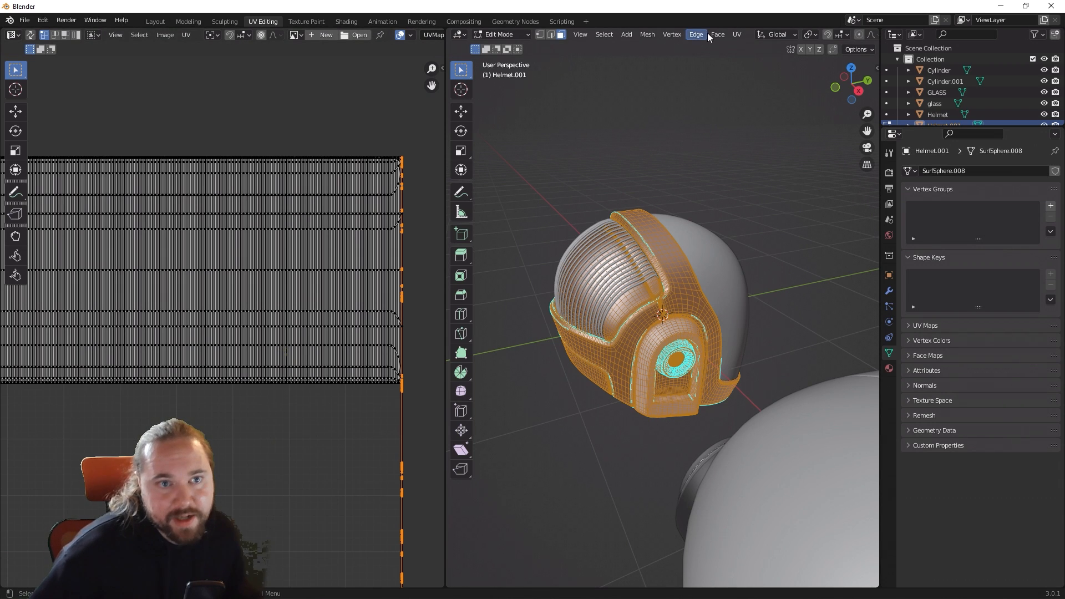
{"action": "left_click", "coordinate": [736, 34]}
{"action": "left_click", "coordinate": [772, 63]}
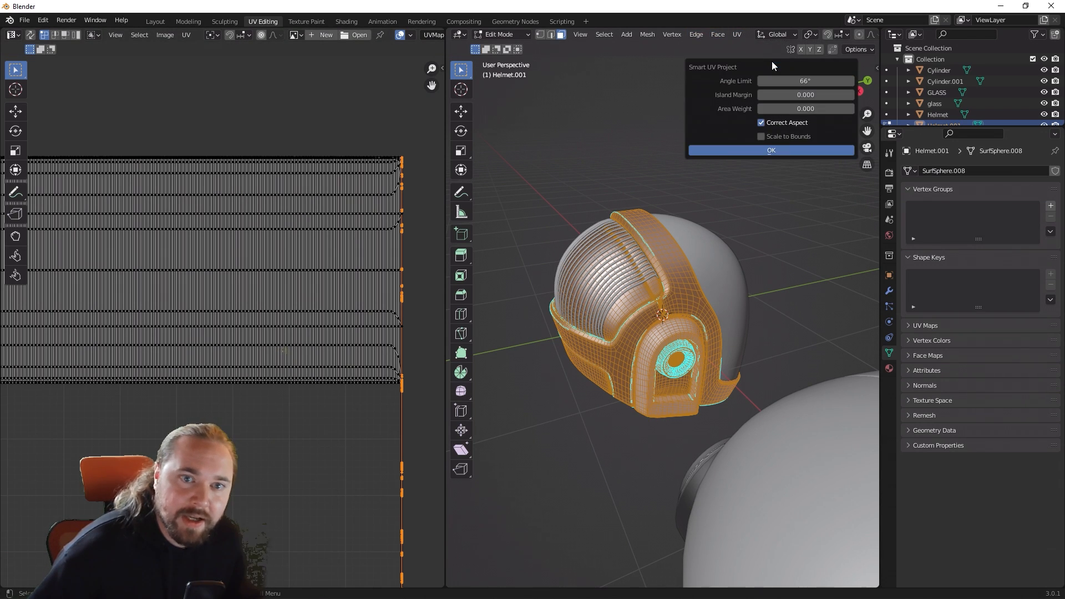
{"action": "left_click", "coordinate": [758, 150]}
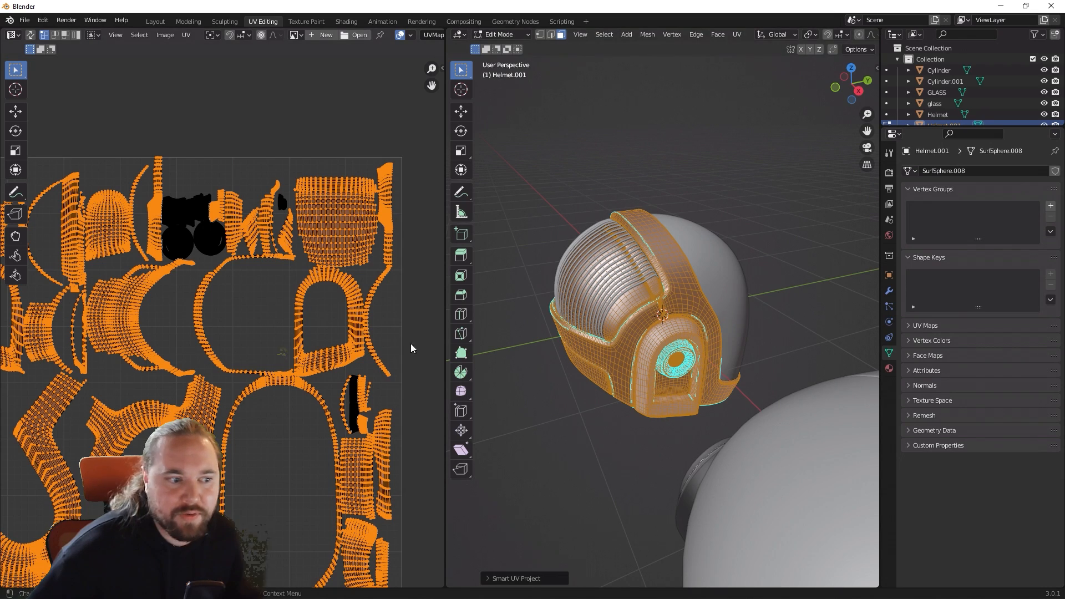
Step: Compare Helmet.001's new UV islands with its mesh, return to Object Mode and inspect both helmets
{"action": "left_click", "coordinate": [563, 475]}
{"action": "middle_click_drag", "start_coordinate": [582, 400], "coordinate": [549, 387]}
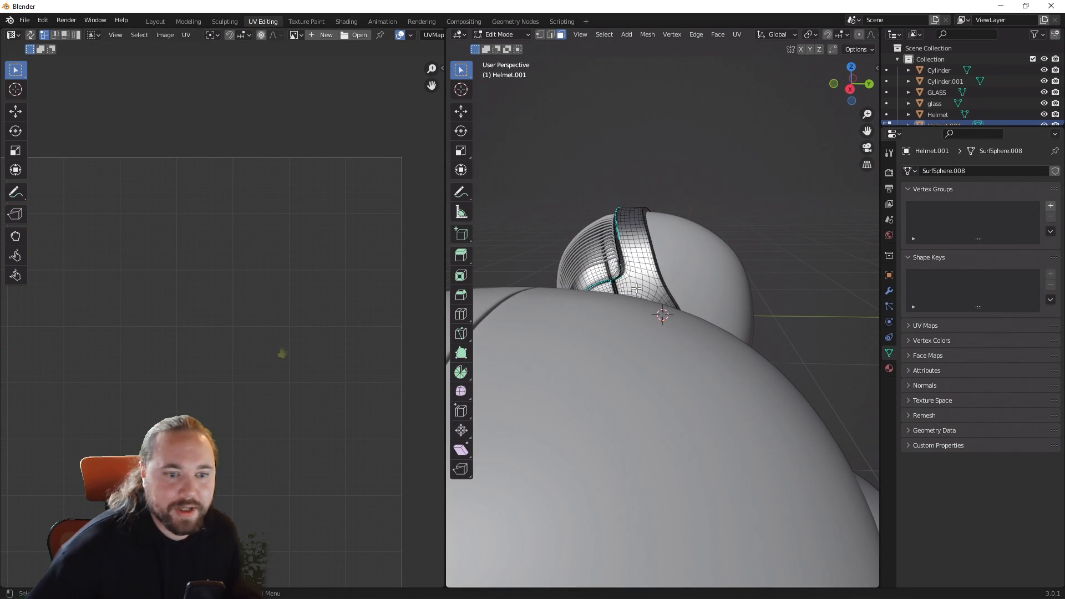
{"action": "key", "text": "a"}
{"action": "middle_click_drag", "start_coordinate": [657, 300], "coordinate": [602, 312]}
{"action": "middle_click_drag", "start_coordinate": [283, 316], "coordinate": [312, 231]}
{"action": "scroll", "coordinate": [311, 231], "scroll_direction": "down", "scroll_amount": 2}
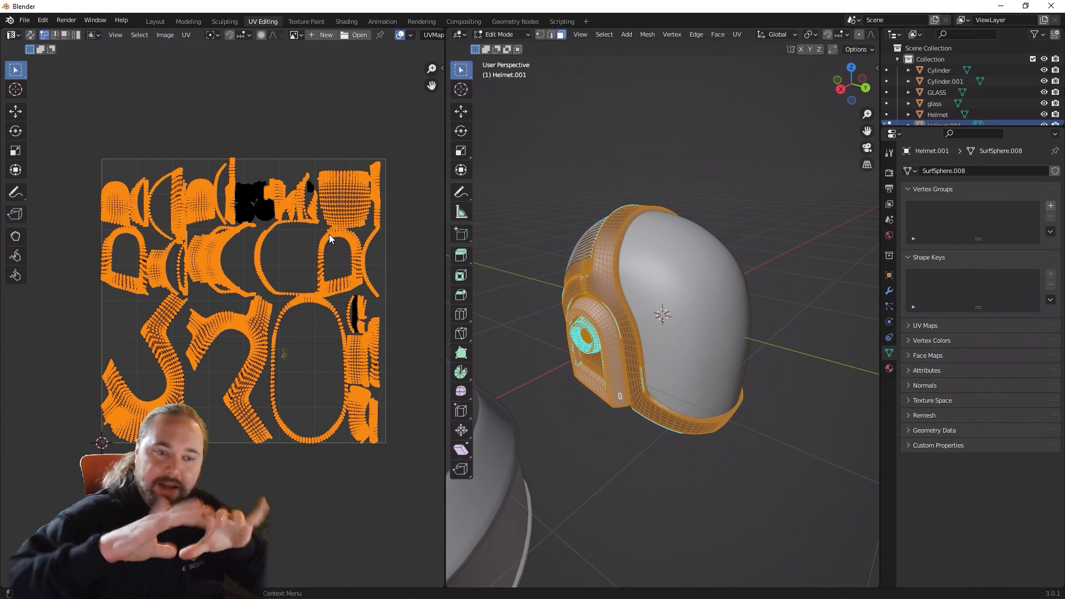
{"action": "scroll", "coordinate": [591, 415], "scroll_direction": "down", "scroll_amount": 3}
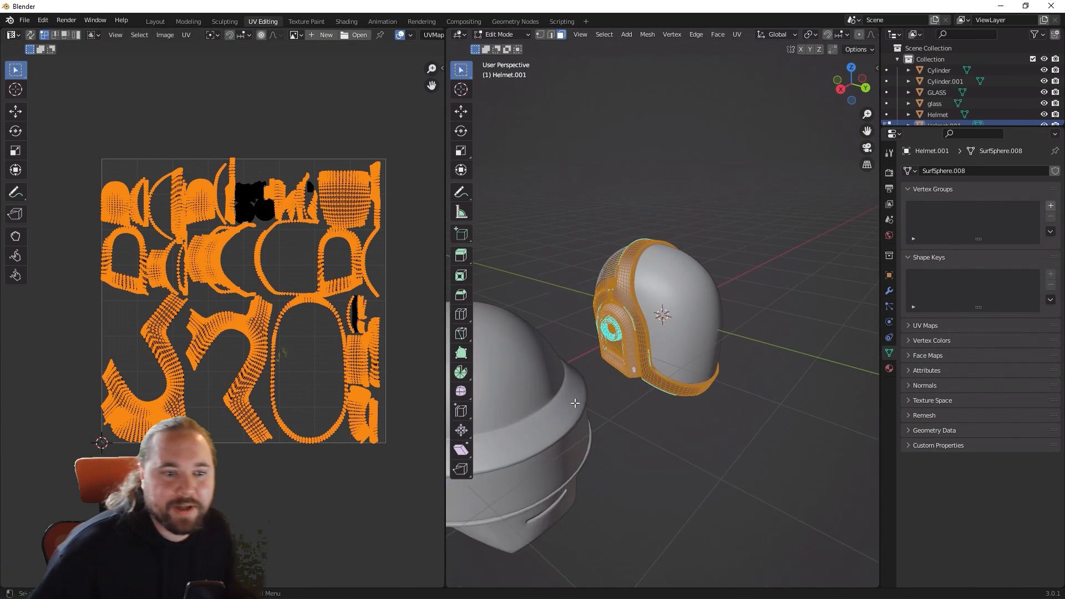
{"action": "key", "text": "Tab"}
{"action": "middle_click_drag", "start_coordinate": [614, 463], "coordinate": [500, 372]}
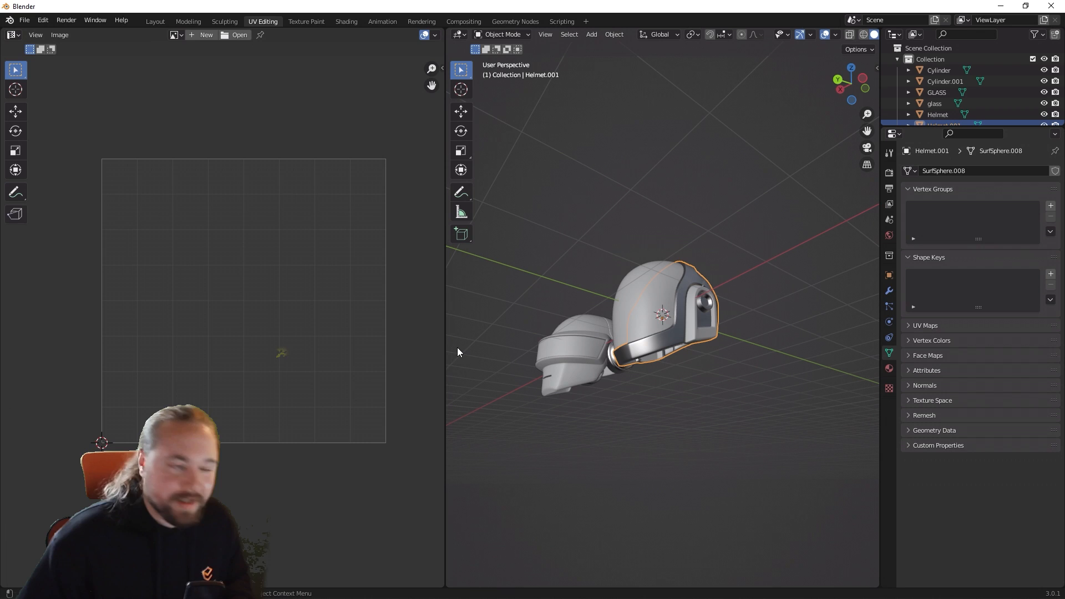
{"action": "middle_click_drag", "start_coordinate": [444, 374], "coordinate": [640, 321]}
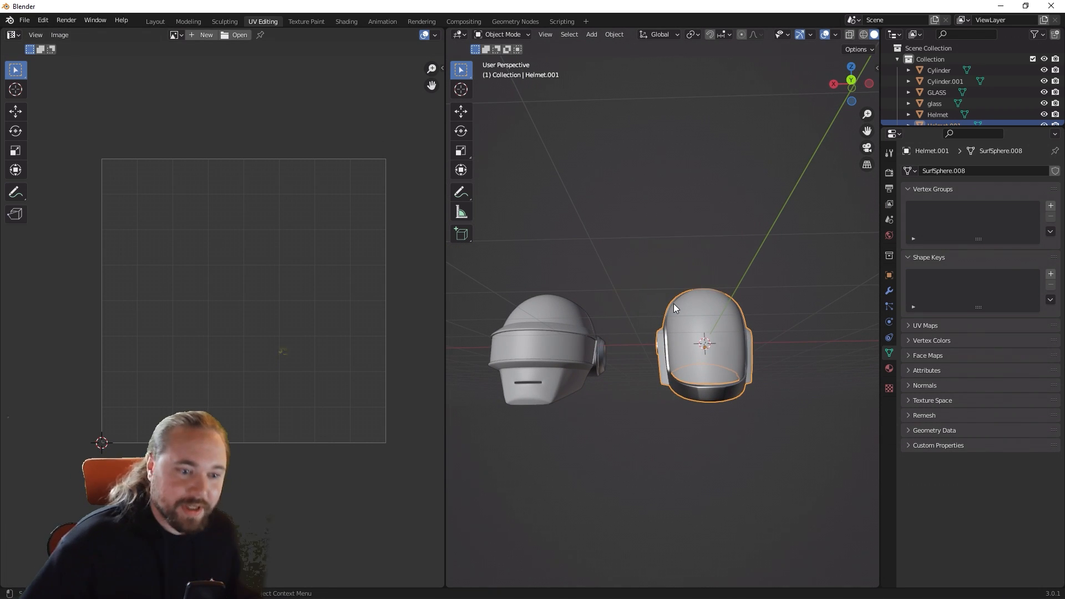
Step: Review the UV mapping methods available for Helmet.001 with its whole mesh selected, and return to Object Mode
{"action": "key", "text": "Tab"}
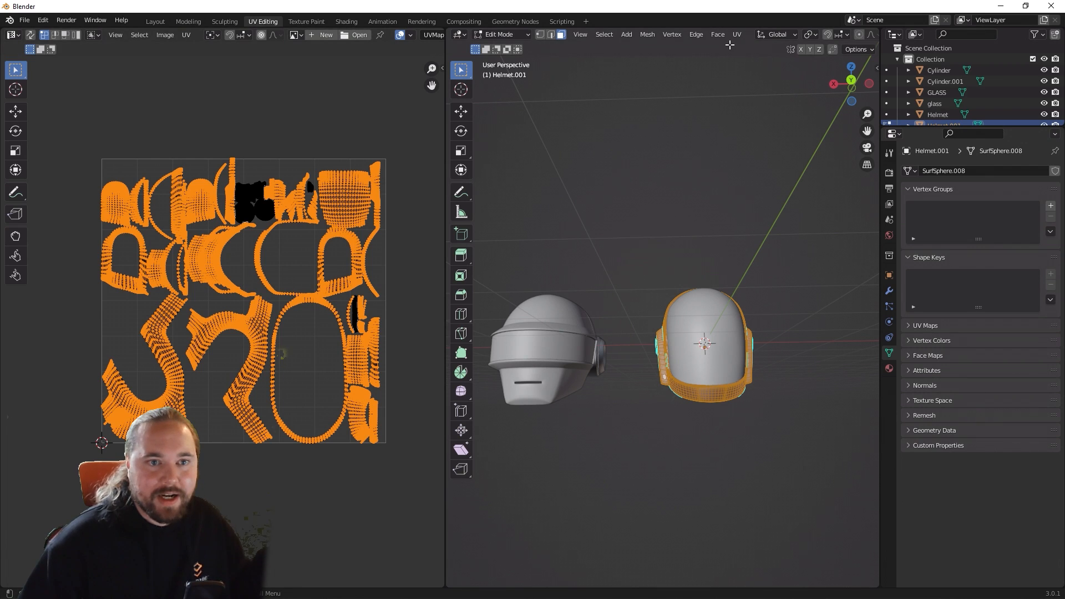
{"action": "key", "text": "alt+a"}
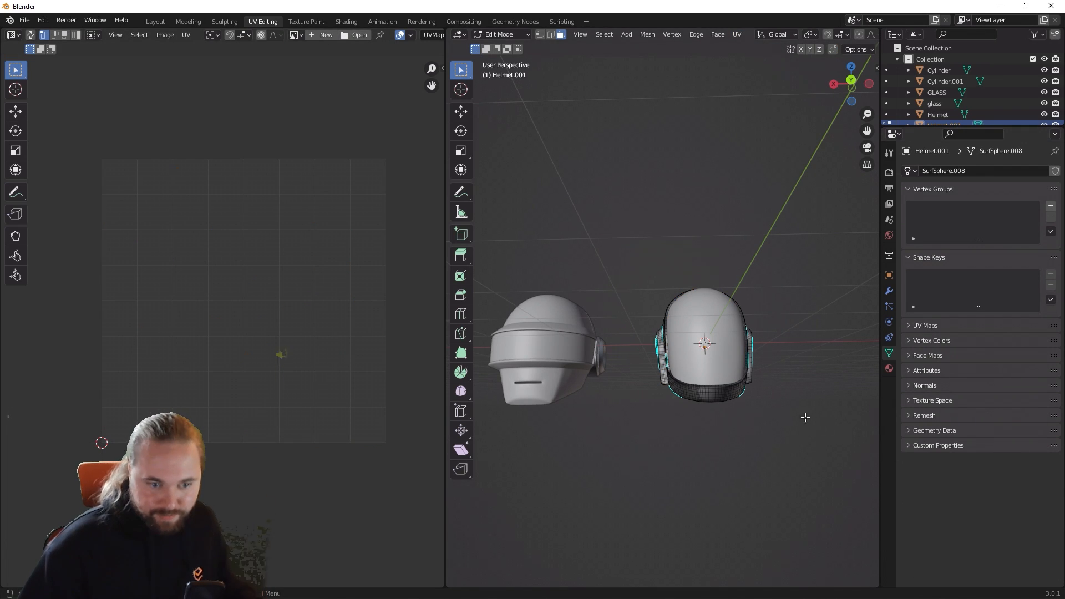
{"action": "key", "text": "a"}
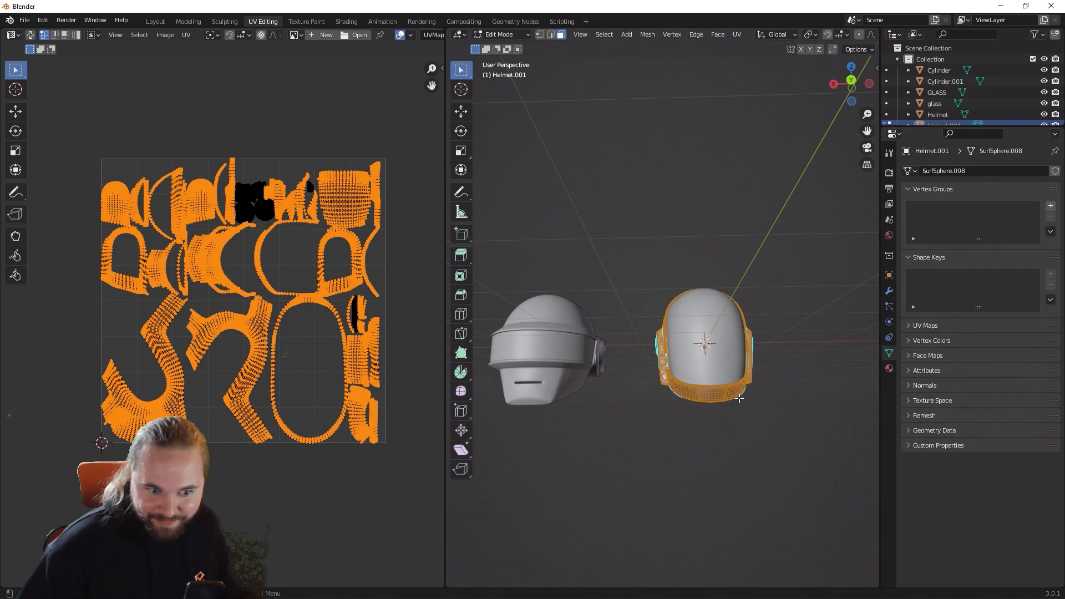
{"action": "left_click", "coordinate": [740, 38]}
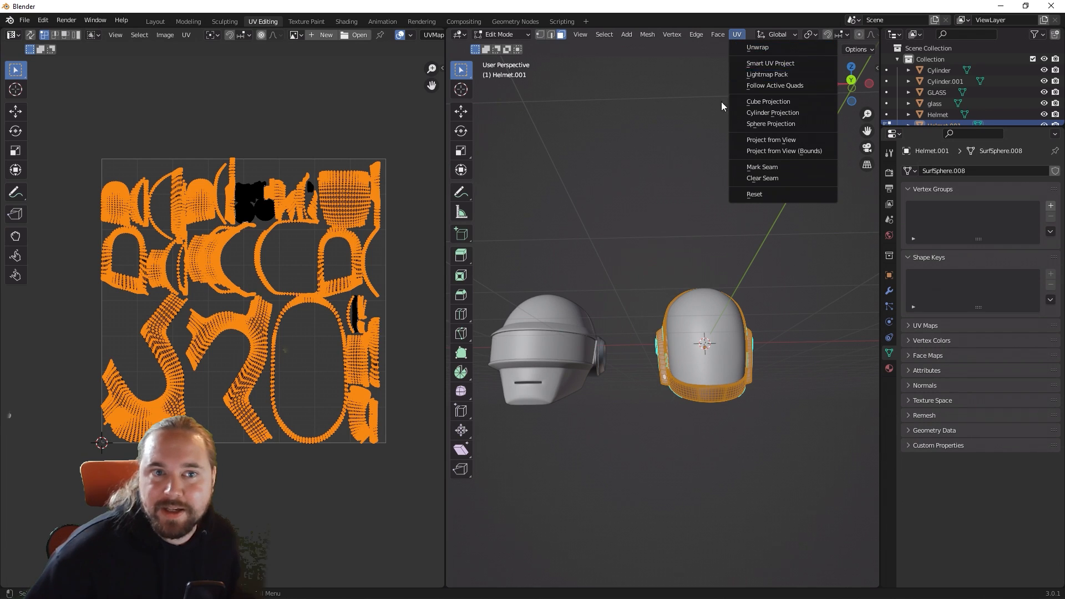
{"action": "middle_click_drag", "start_coordinate": [375, 274], "coordinate": [399, 278]}
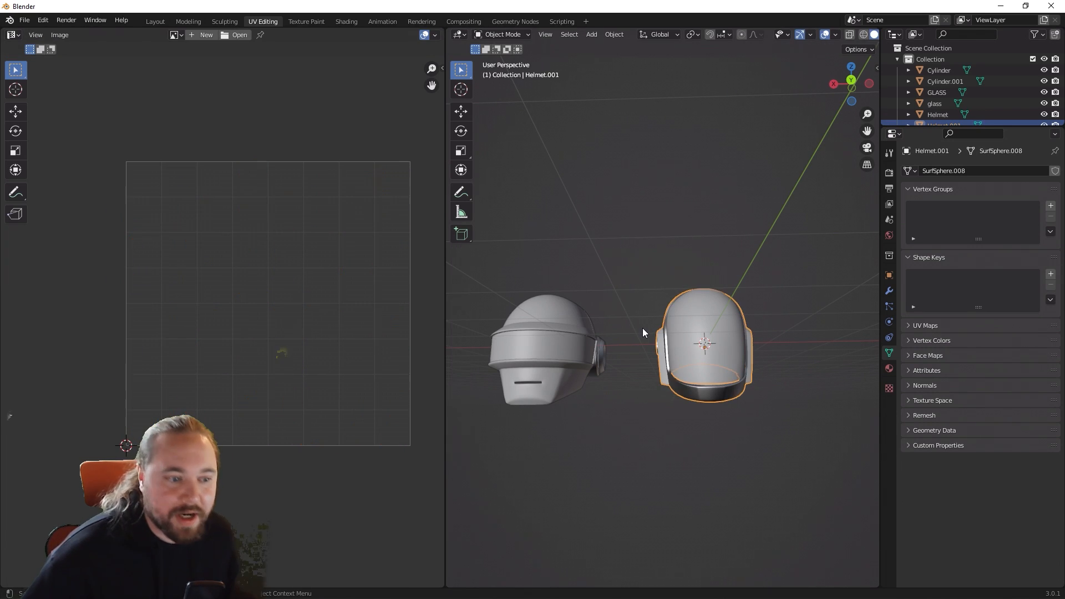
{"action": "middle_click_drag", "start_coordinate": [642, 328], "coordinate": [650, 422]}
{"action": "key", "text": "Tab"}
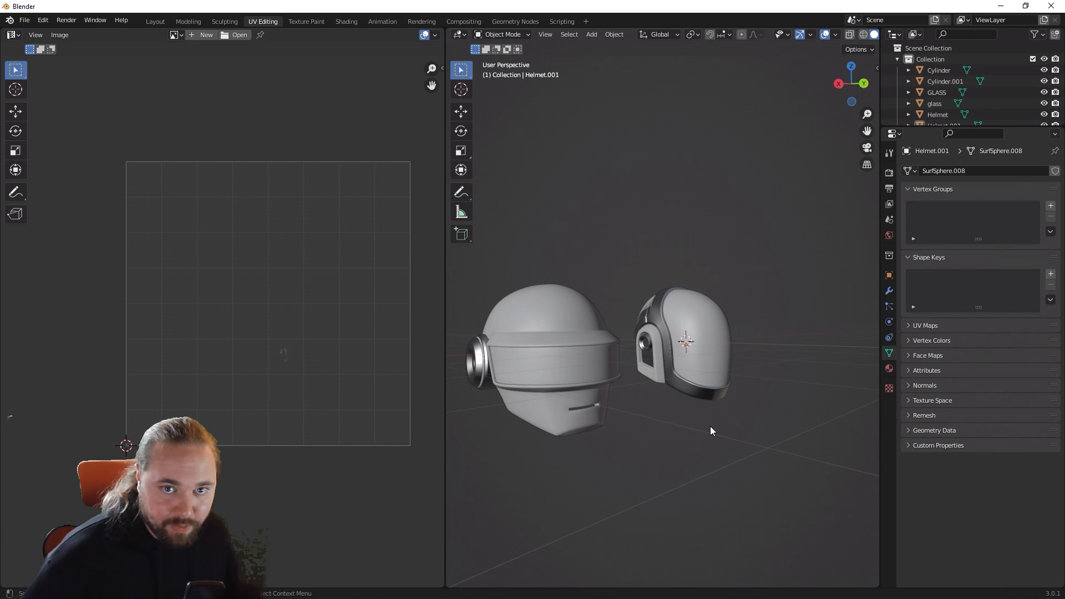
{"action": "key", "text": "Tab"}
{"action": "key", "text": "Tab"}
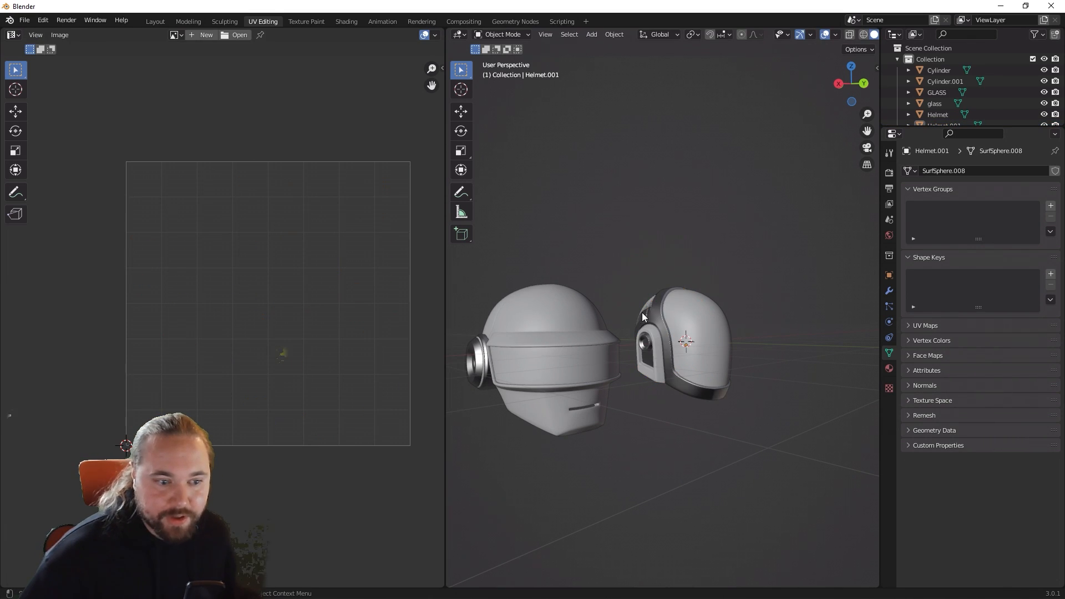
Step: Select all helmet objects and export them to the Desktop as Daft Punk Helmets 2.fbx, limited to selected objects
{"action": "scroll", "coordinate": [555, 272], "scroll_direction": "down", "scroll_amount": 5}
{"action": "key", "text": "a"}
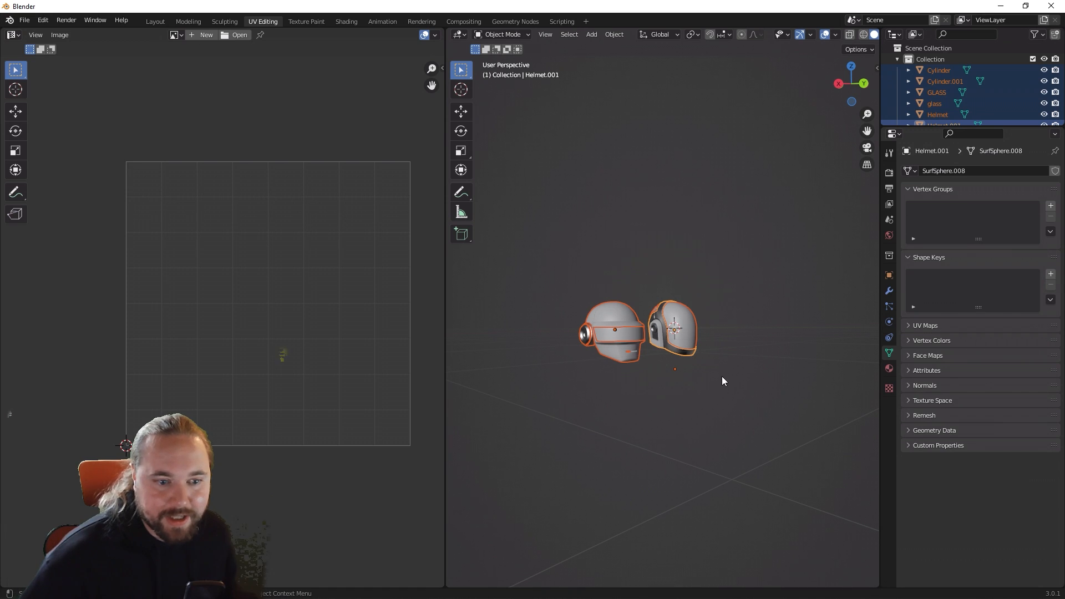
{"action": "scroll", "coordinate": [931, 48], "scroll_direction": "down", "scroll_amount": 2}
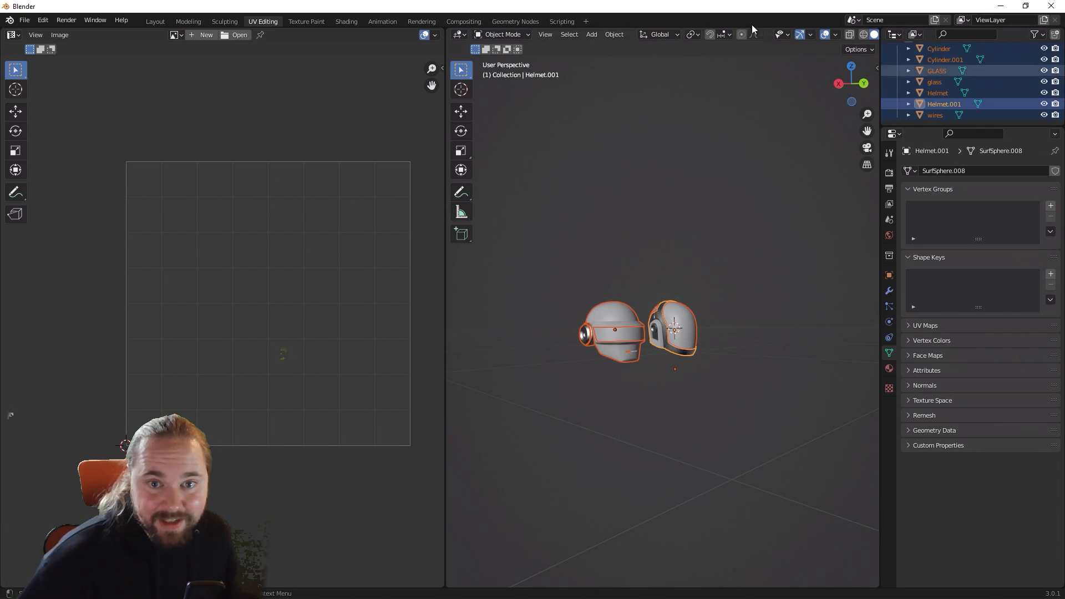
{"action": "left_click", "coordinate": [25, 20]}
{"action": "mouse_move", "coordinate": [42, 181]}
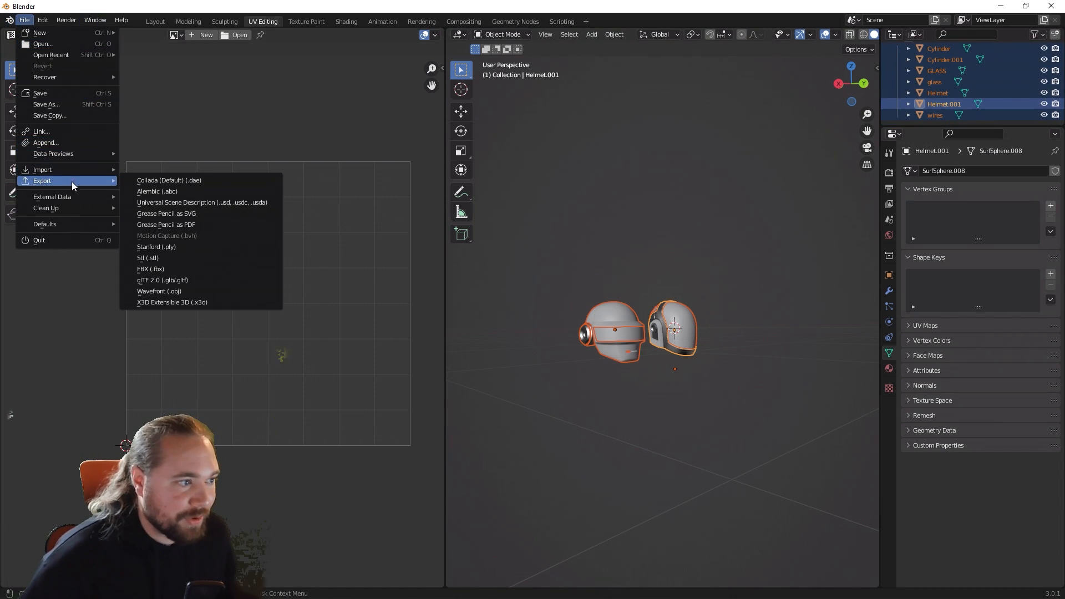
{"action": "left_click", "coordinate": [199, 269]}
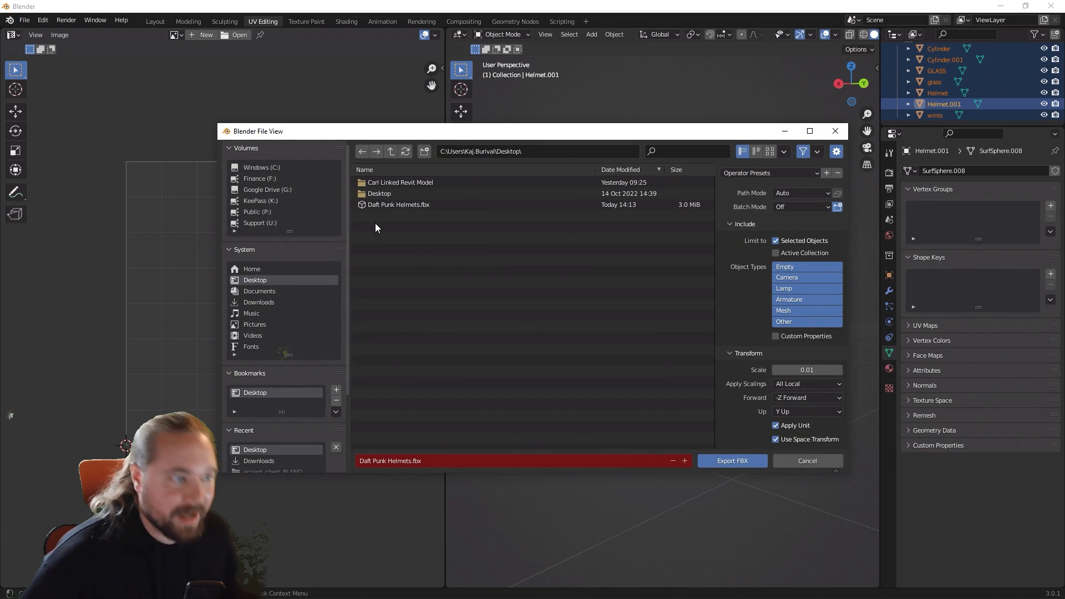
{"action": "left_click", "coordinate": [388, 204]}
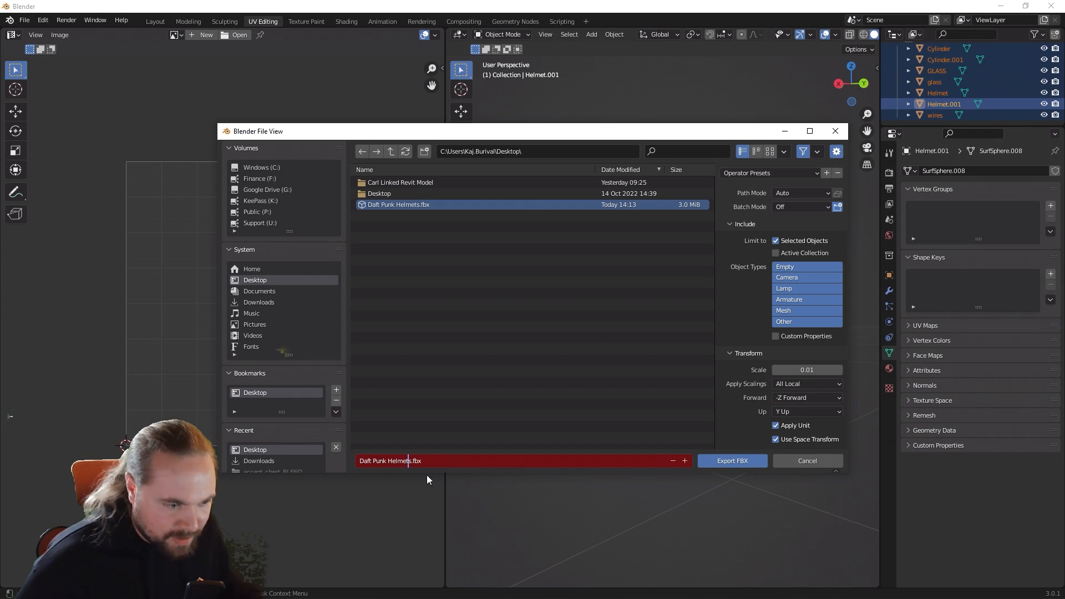
{"action": "type", "text": "2"}
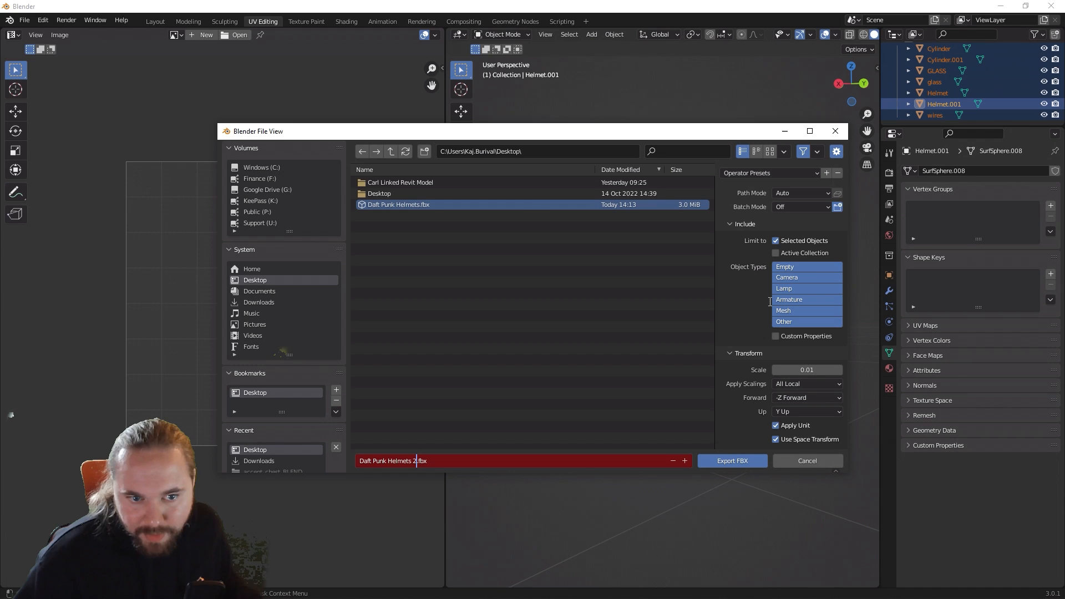
{"action": "left_click", "coordinate": [733, 460]}
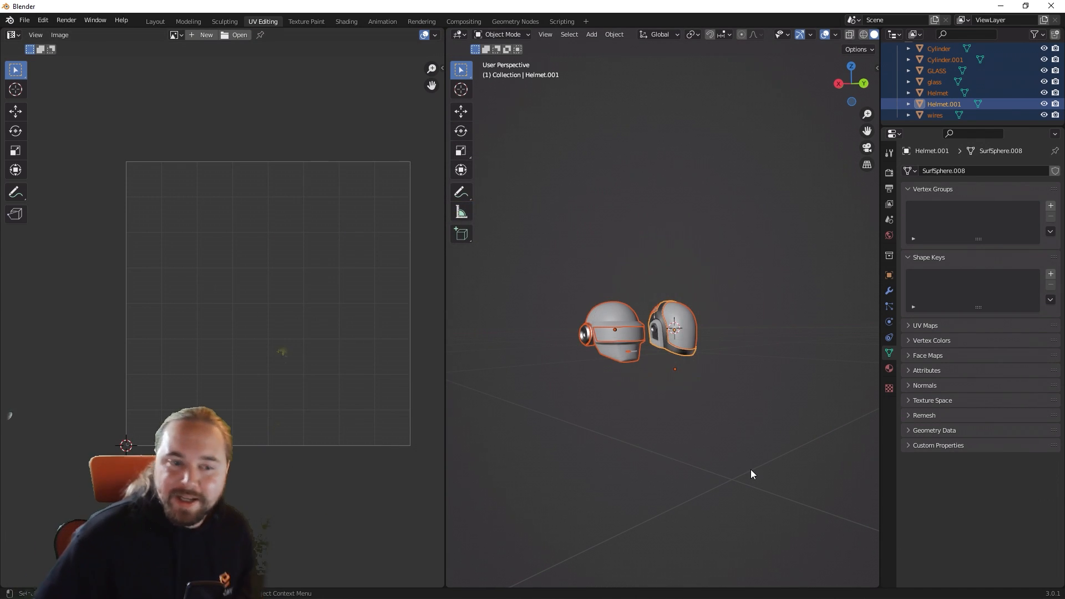
Step: Switch to the Enscape Custom Asset Editor and import Daft Punk Helmets 2.fbx as the geometry, keeping the existing material configuration
{"action": "left_click", "coordinate": [1001, 6]}
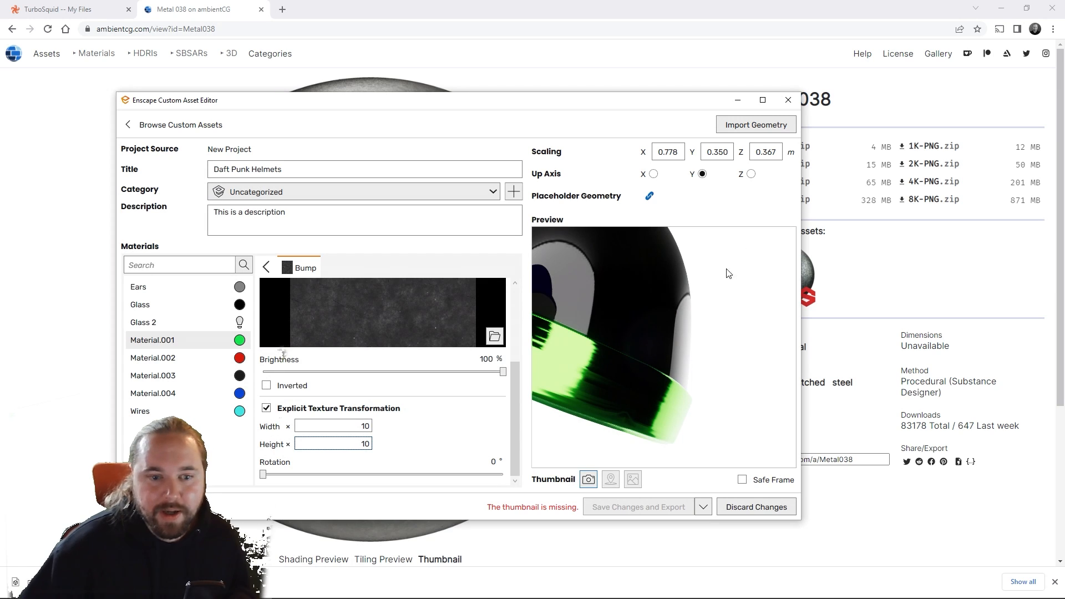
{"action": "left_click_drag", "start_coordinate": [729, 273], "coordinate": [768, 272]}
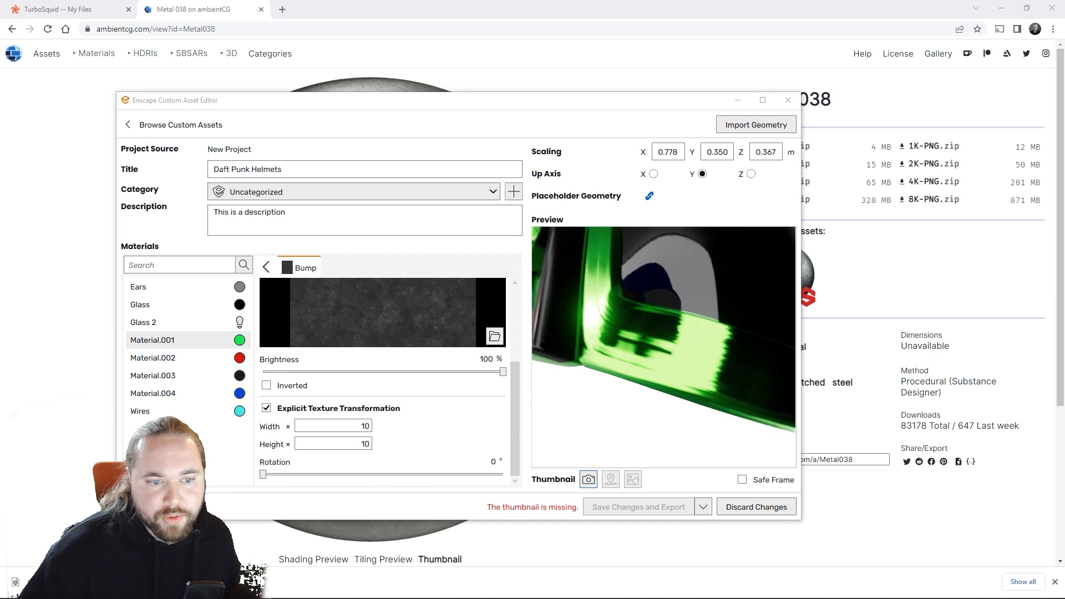
{"action": "left_click", "coordinate": [754, 124]}
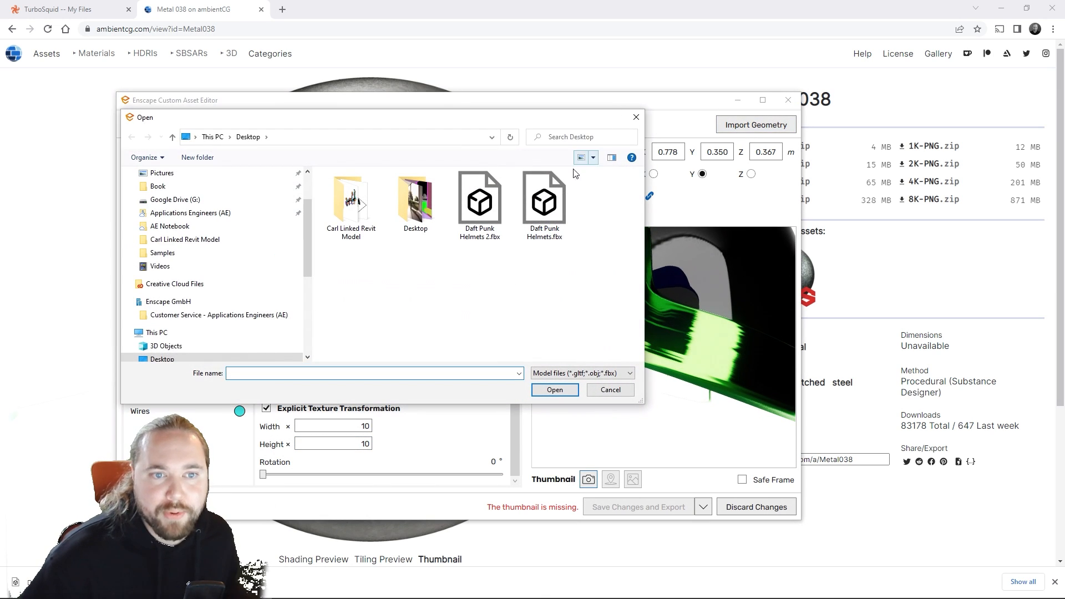
{"action": "double_click", "coordinate": [476, 203]}
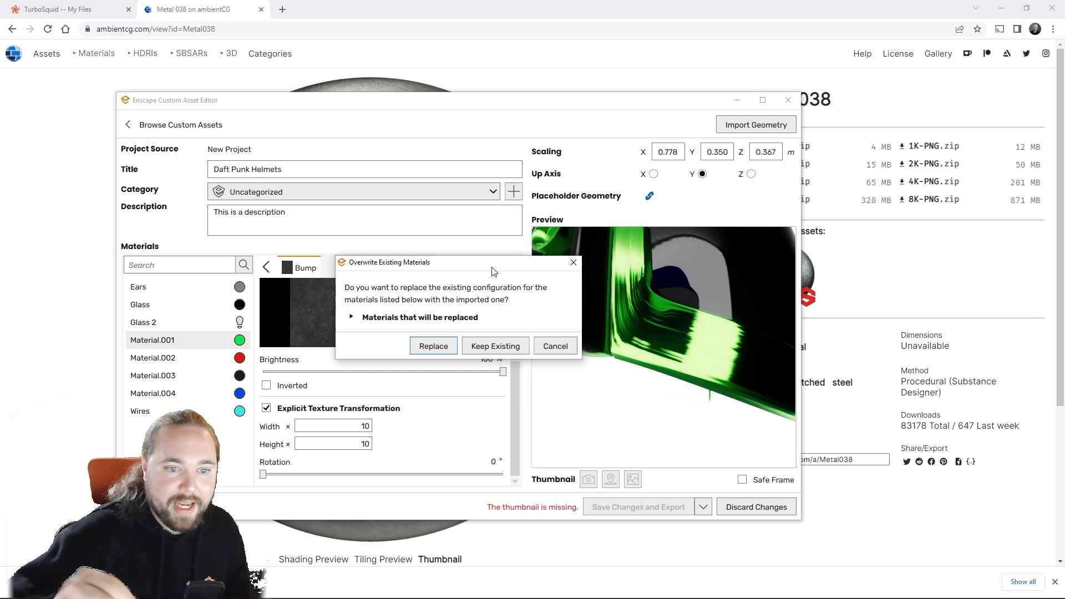
{"action": "left_click", "coordinate": [487, 347]}
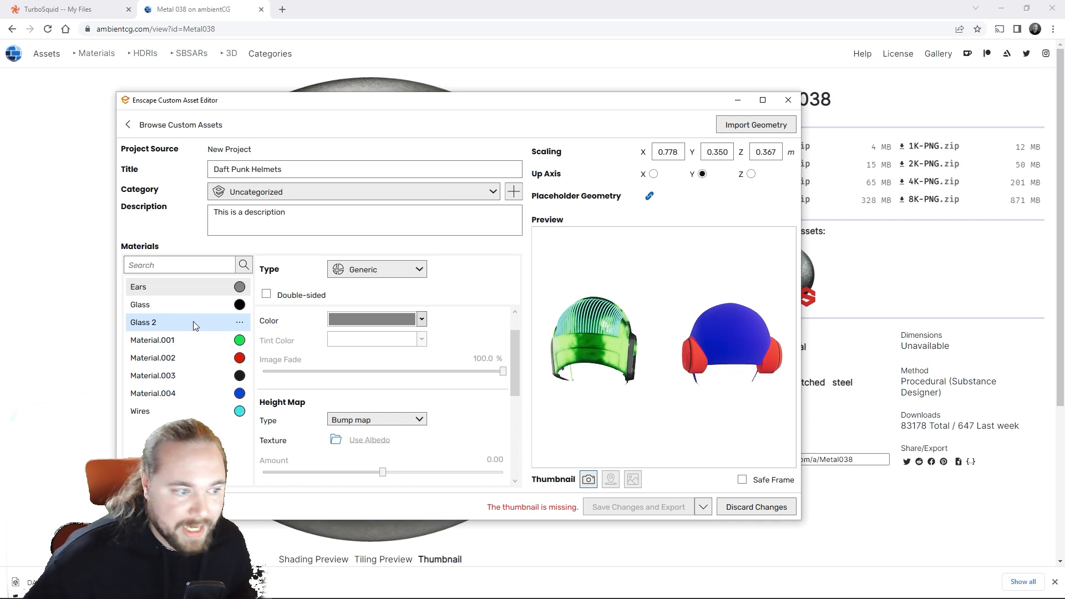
Step: Check the green helmet band up close in the preview and set Material.001's bump map amount to 1.42
{"action": "left_click_drag", "start_coordinate": [610, 302], "coordinate": [467, 372]}
{"action": "scroll", "coordinate": [275, 338], "scroll_direction": "up", "scroll_amount": 1}
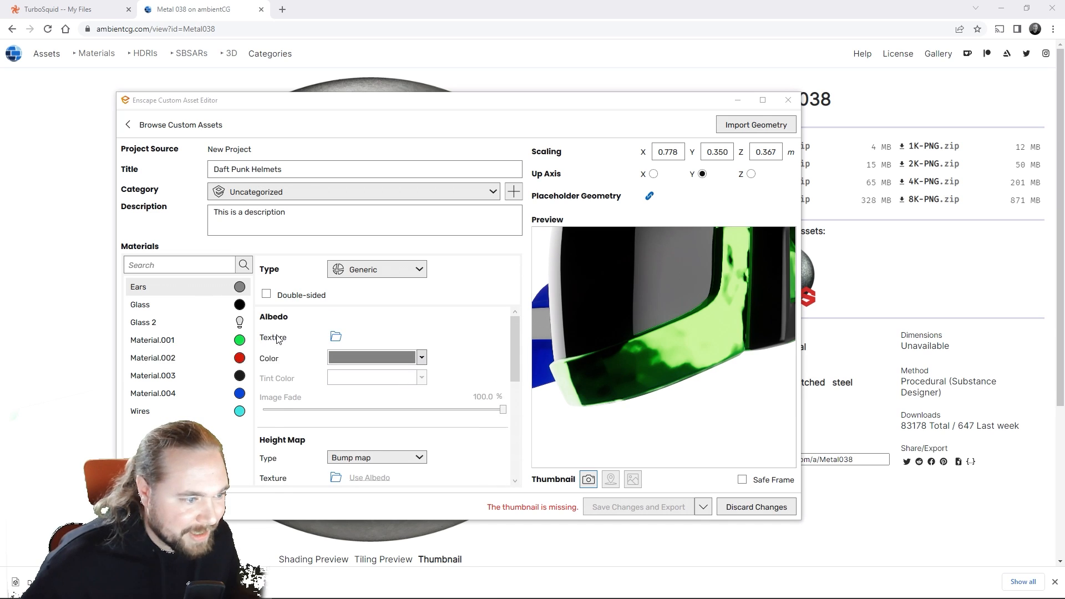
{"action": "scroll", "coordinate": [278, 339], "scroll_direction": "down", "scroll_amount": 3}
{"action": "scroll", "coordinate": [288, 378], "scroll_direction": "up", "scroll_amount": 3}
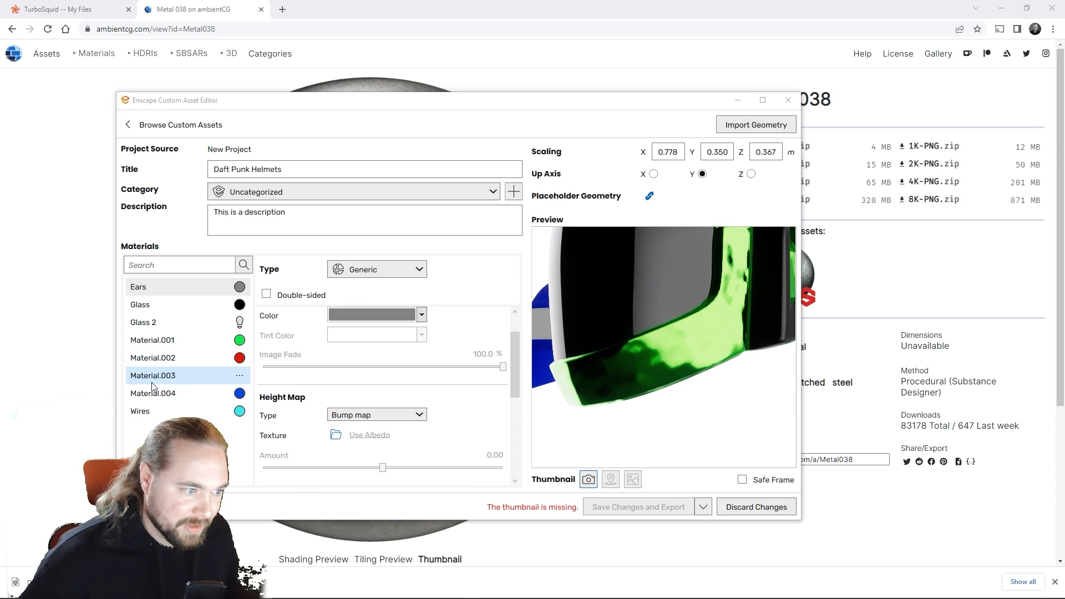
{"action": "left_click", "coordinate": [166, 340]}
{"action": "scroll", "coordinate": [448, 389], "scroll_direction": "up", "scroll_amount": 1}
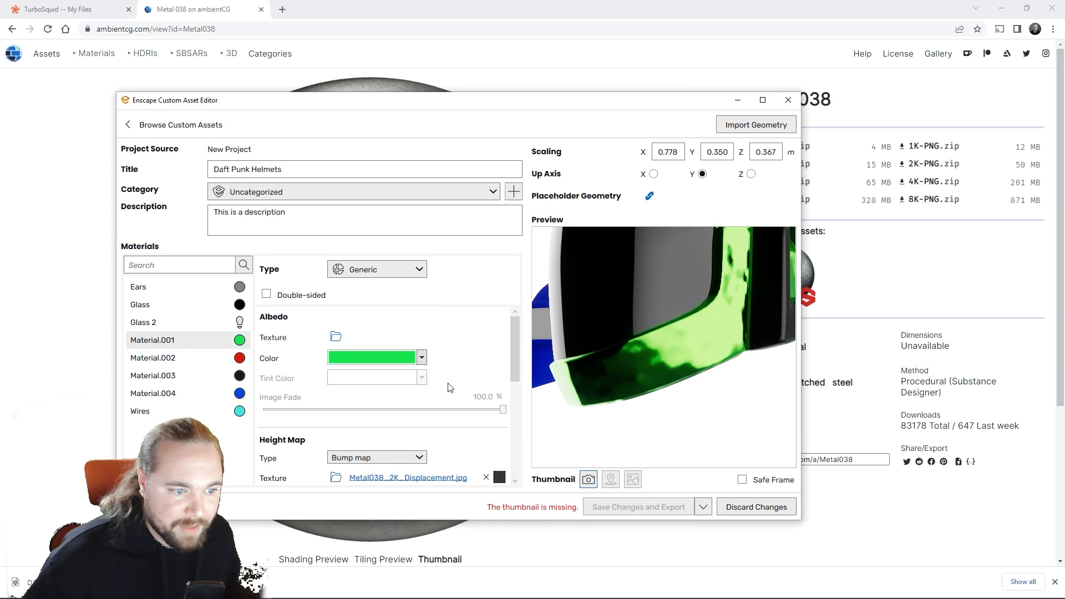
{"action": "scroll", "coordinate": [446, 397], "scroll_direction": "down", "scroll_amount": 2}
{"action": "left_click_drag", "start_coordinate": [448, 405], "coordinate": [428, 407]}
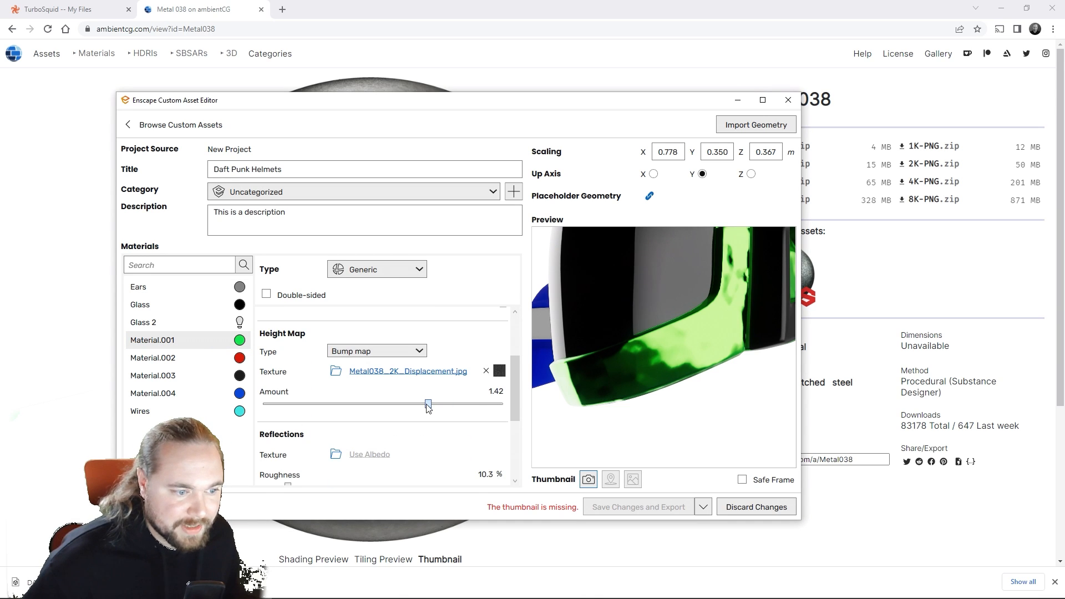
Step: Give Material.001's bump texture an explicit texture transformation with width and height of 1, and inspect the green band in the preview
{"action": "left_click", "coordinate": [413, 372]}
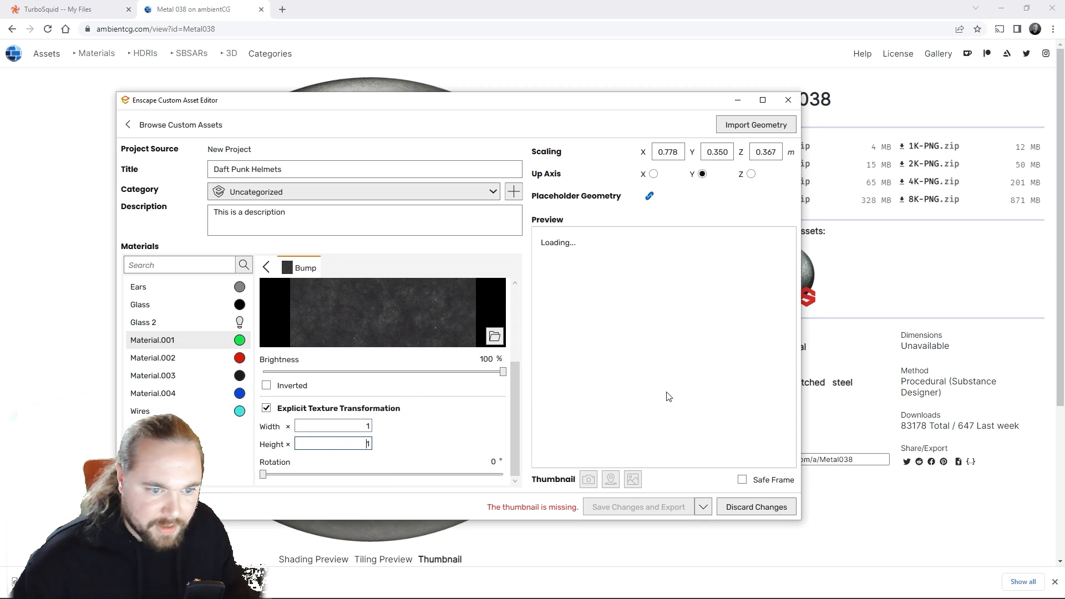
{"action": "type", "text": "w"}
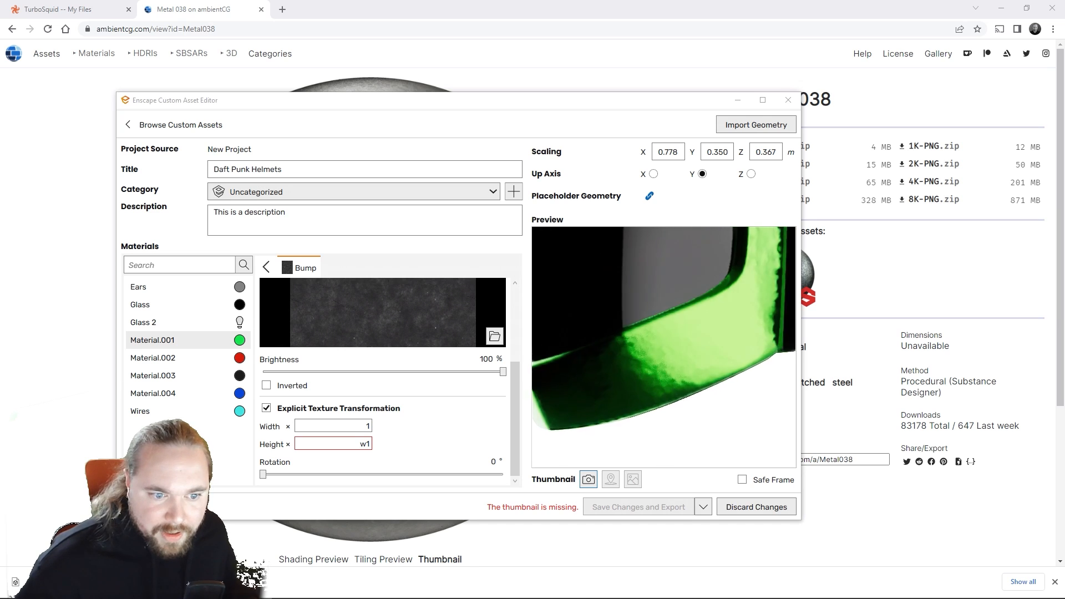
{"action": "right_click_drag", "start_coordinate": [664, 347], "coordinate": [722, 362]}
{"action": "scroll", "coordinate": [677, 355], "scroll_direction": "up", "scroll_amount": 2}
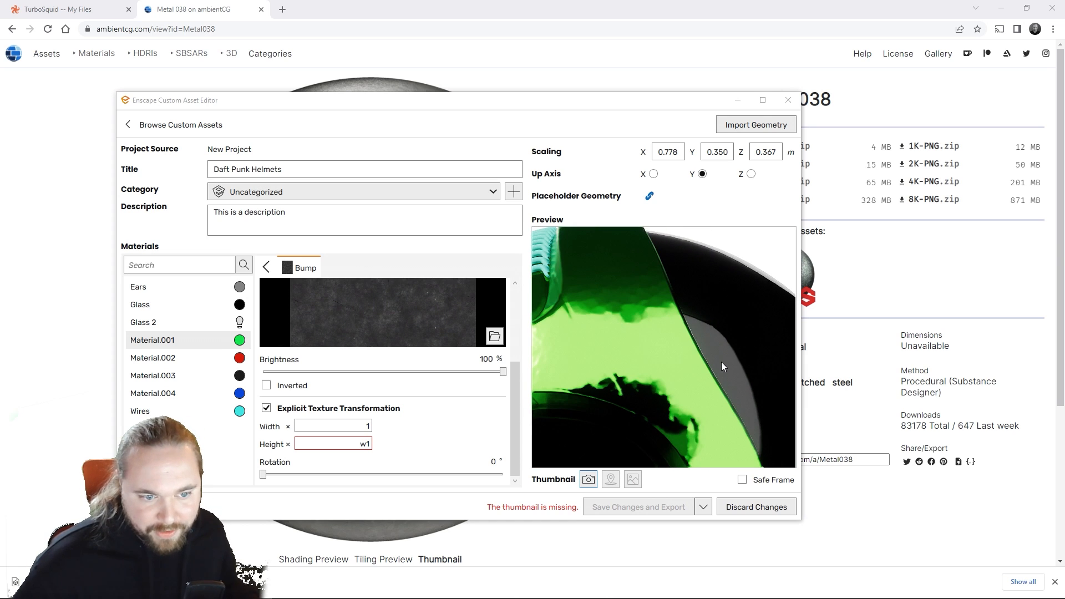
{"action": "scroll", "coordinate": [692, 310], "scroll_direction": "down", "scroll_amount": 5}
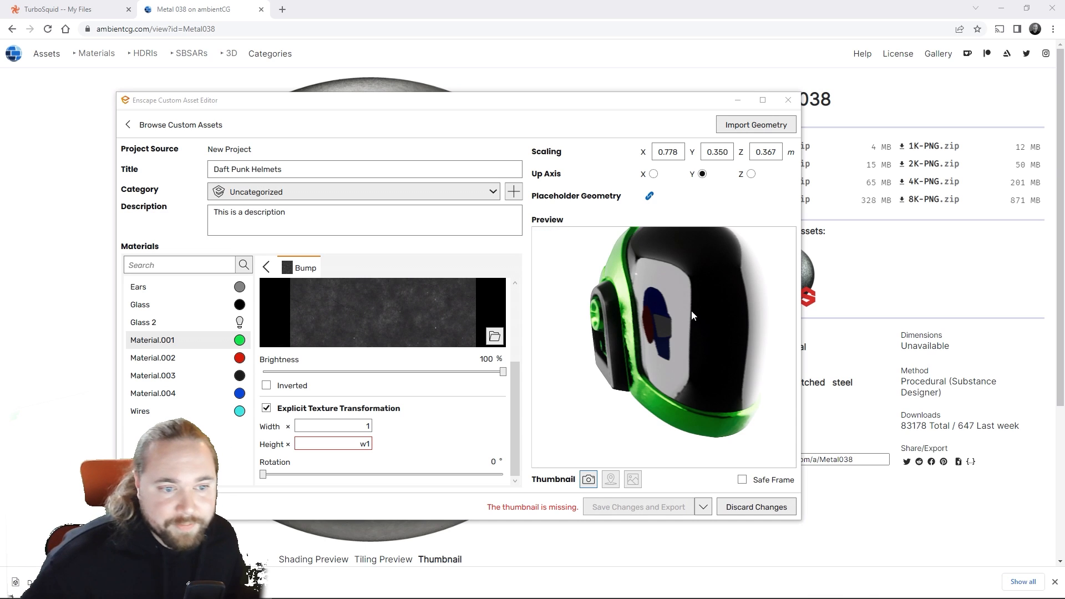
{"action": "right_click_drag", "start_coordinate": [691, 311], "coordinate": [625, 338]}
{"action": "scroll", "coordinate": [657, 300], "scroll_direction": "down", "scroll_amount": 6}
{"action": "scroll", "coordinate": [657, 300], "scroll_direction": "up", "scroll_amount": 4}
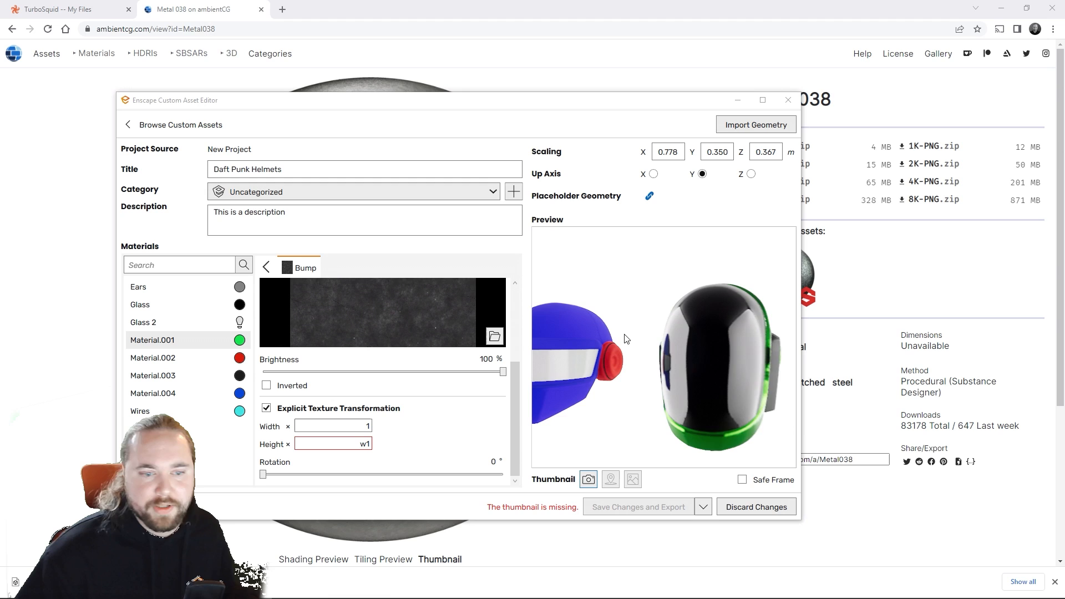
Step: Make Material.002 fully metallic at 100% and set its roughness to 6%
{"action": "left_click", "coordinate": [186, 358]}
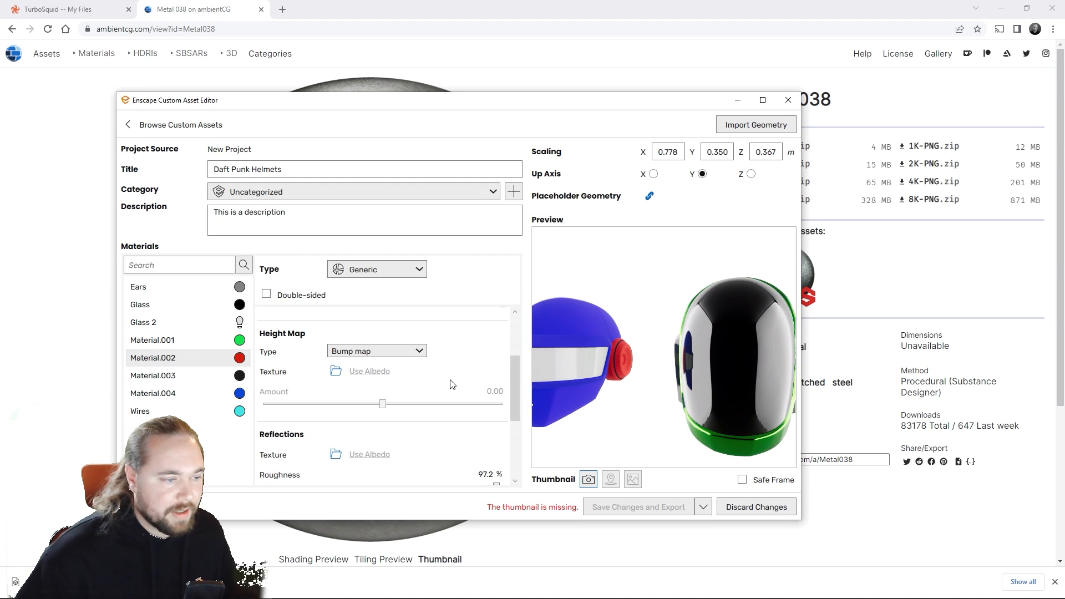
{"action": "left_click_drag", "start_coordinate": [517, 388], "coordinate": [483, 502]}
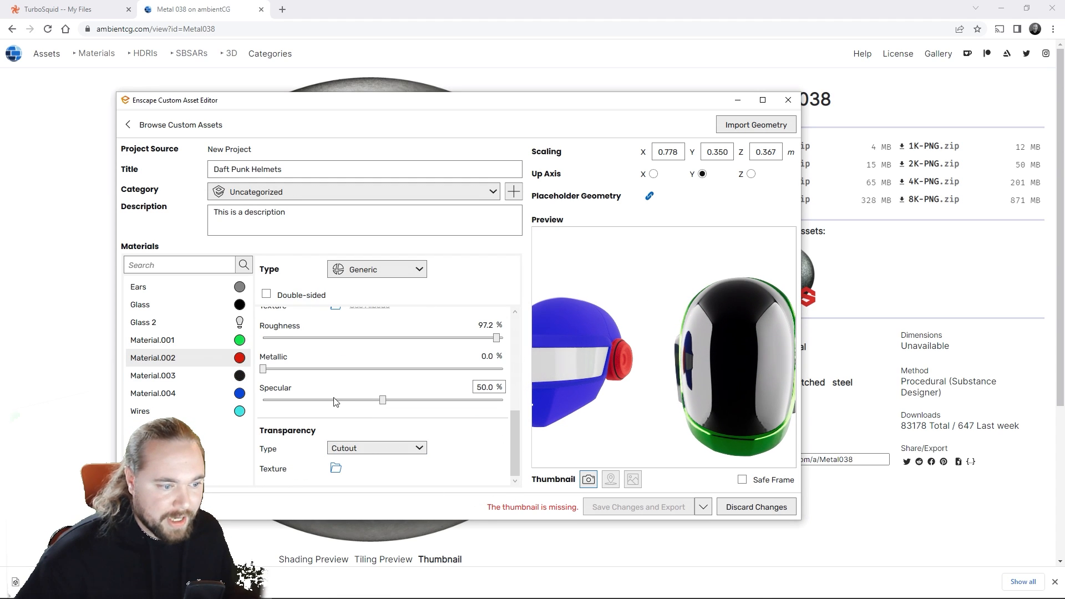
{"action": "left_click_drag", "start_coordinate": [264, 369], "coordinate": [432, 338]}
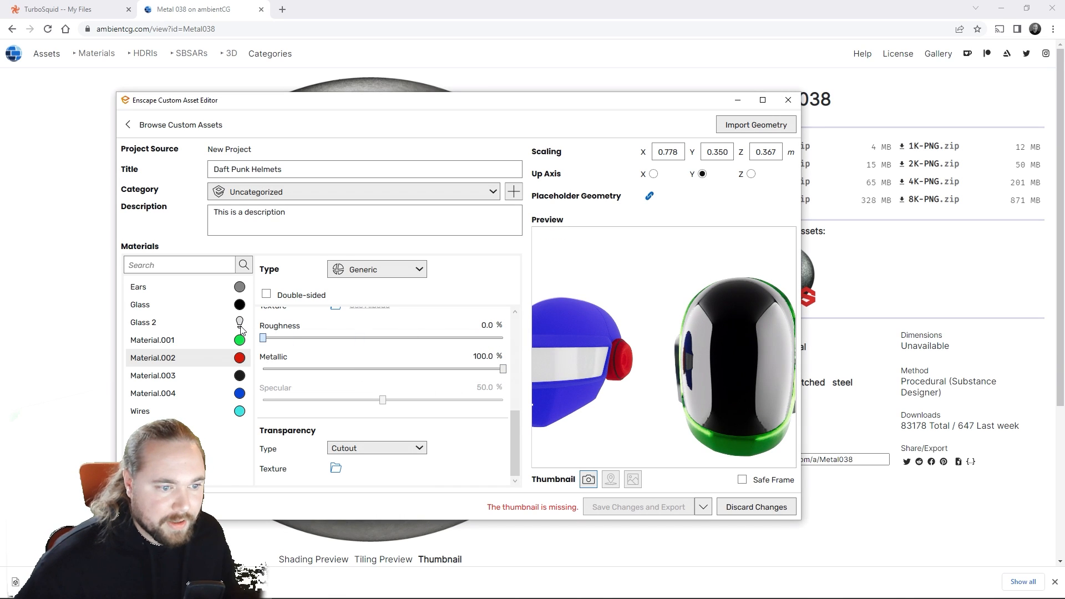
{"action": "left_click_drag", "start_coordinate": [242, 330], "coordinate": [278, 339]}
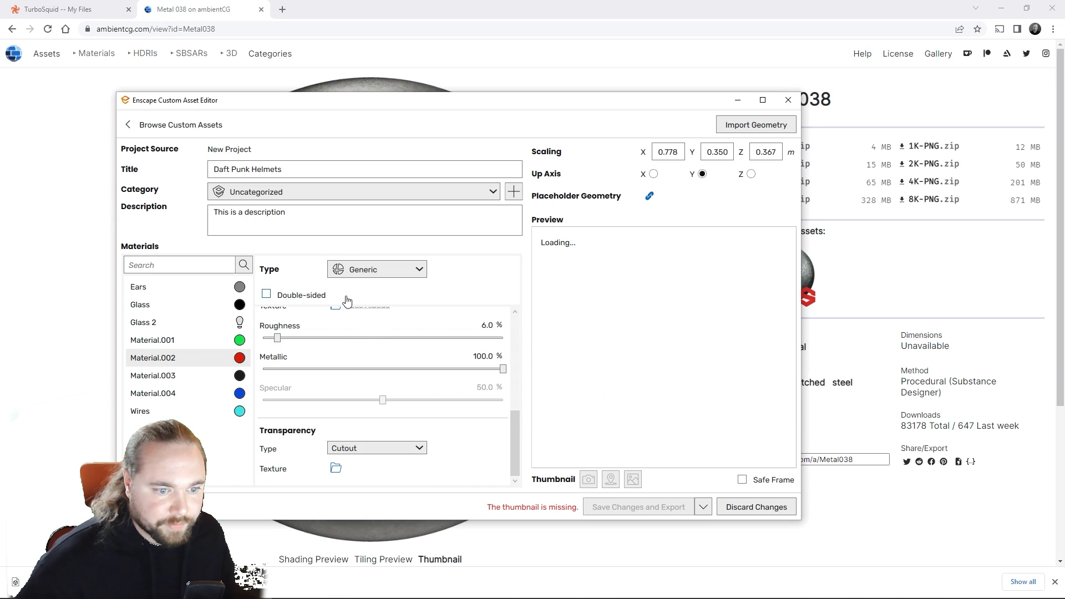
Step: Change the albedo color of Material.003 to white
{"action": "mouse_move", "coordinate": [201, 374]}
{"action": "left_mouse_down"}
{"action": "mouse_move", "coordinate": [207, 345]}
{"action": "mouse_move", "coordinate": [189, 385]}
{"action": "mouse_move", "coordinate": [192, 374]}
{"action": "left_mouse_up"}
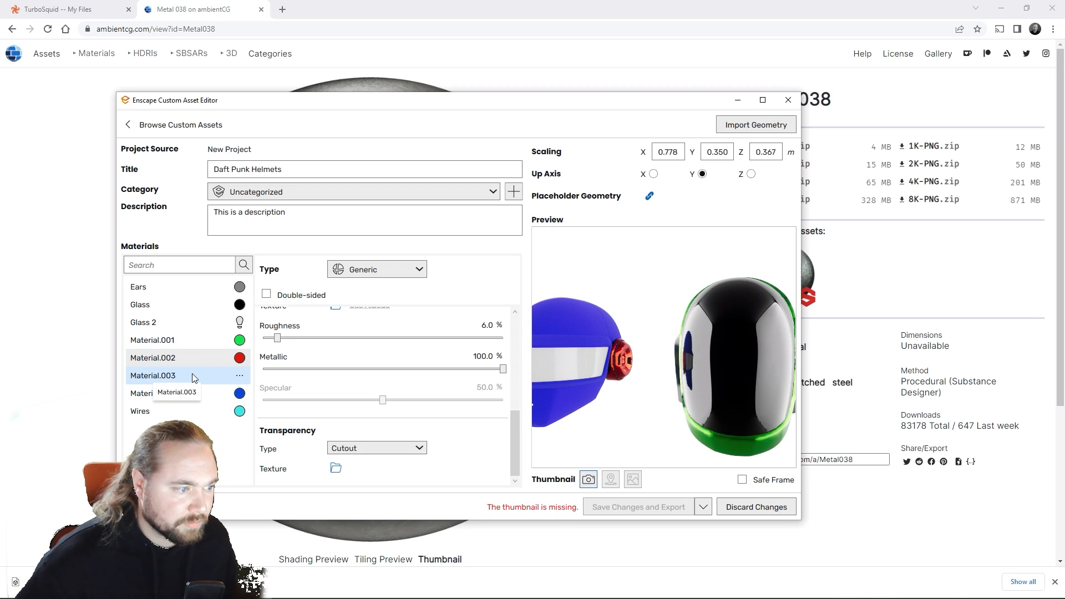
{"action": "left_click", "coordinate": [192, 374]}
{"action": "left_click_drag", "start_coordinate": [660, 349], "coordinate": [540, 354]}
{"action": "key", "text": "w"}
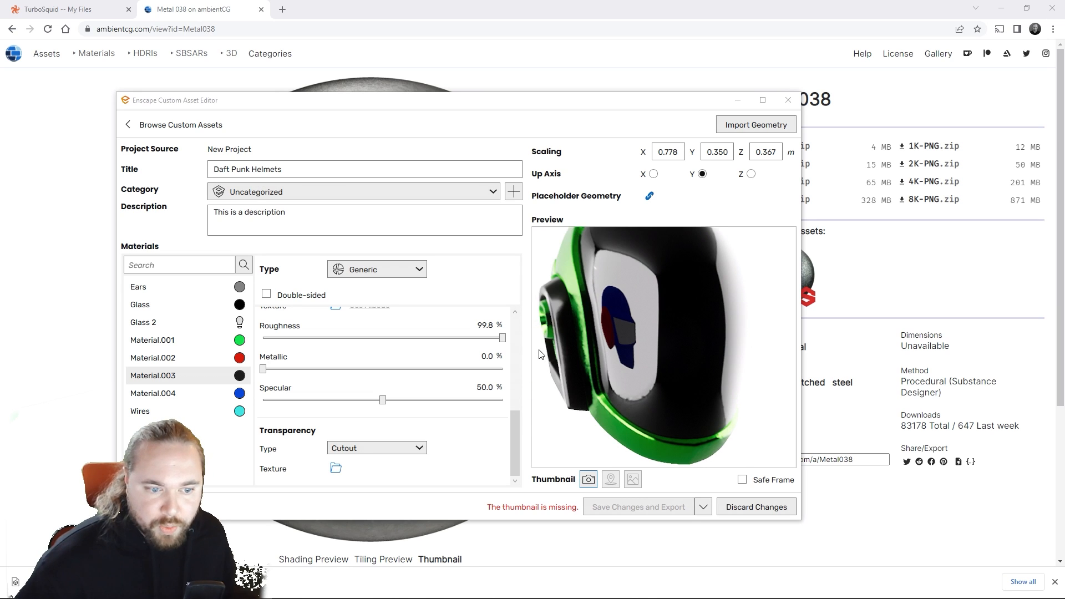
{"action": "left_click_drag", "start_coordinate": [638, 351], "coordinate": [533, 352]}
{"action": "scroll", "coordinate": [325, 349], "scroll_direction": "up", "scroll_amount": 4}
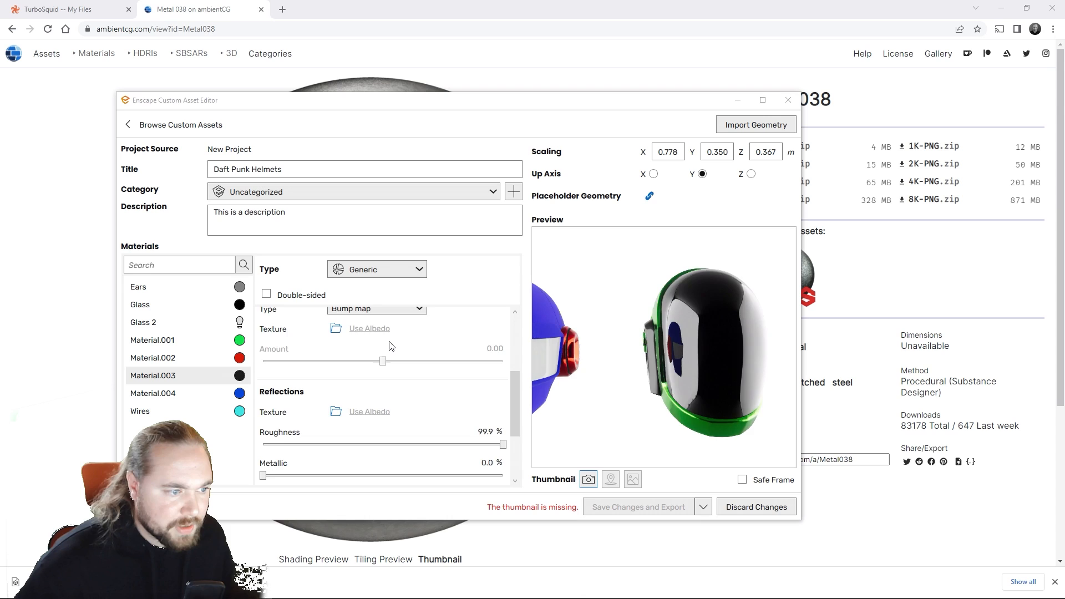
{"action": "scroll", "coordinate": [388, 333], "scroll_direction": "up", "scroll_amount": 3}
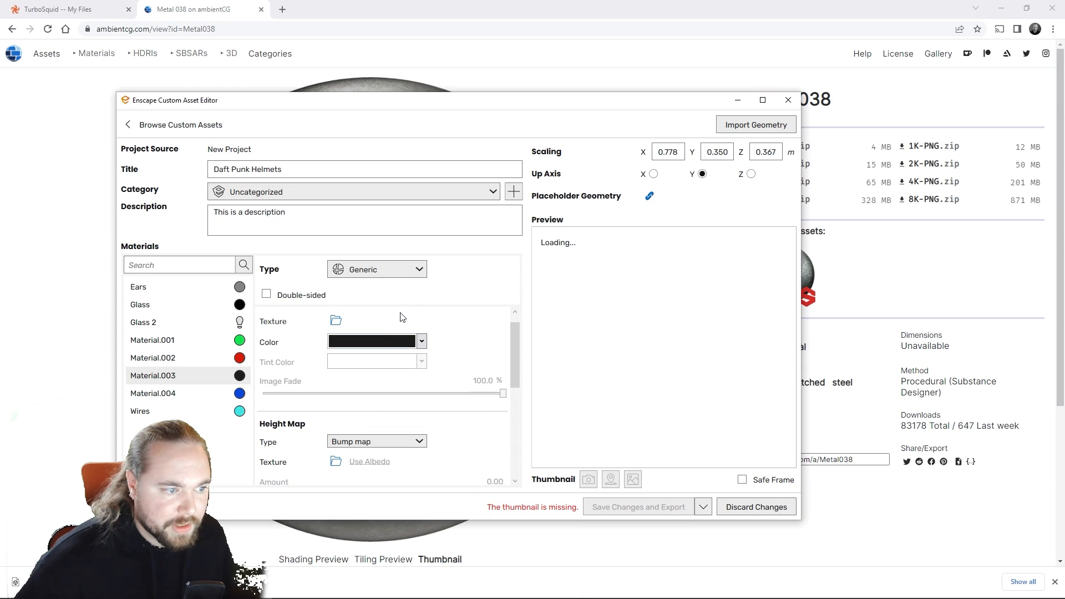
{"action": "left_click", "coordinate": [422, 341]}
{"action": "left_click", "coordinate": [392, 71]}
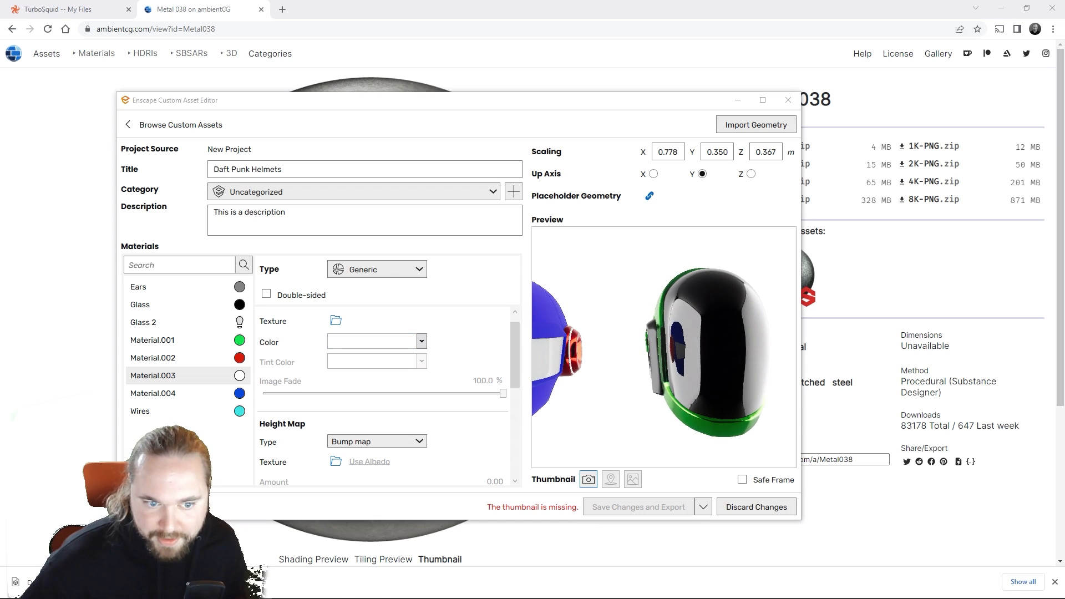
Step: Examine both helmets in the preview to find where Material.003 is applied, comparing it with Glass 2 and Material.004
{"action": "scroll", "coordinate": [428, 363], "scroll_direction": "up", "scroll_amount": 1}
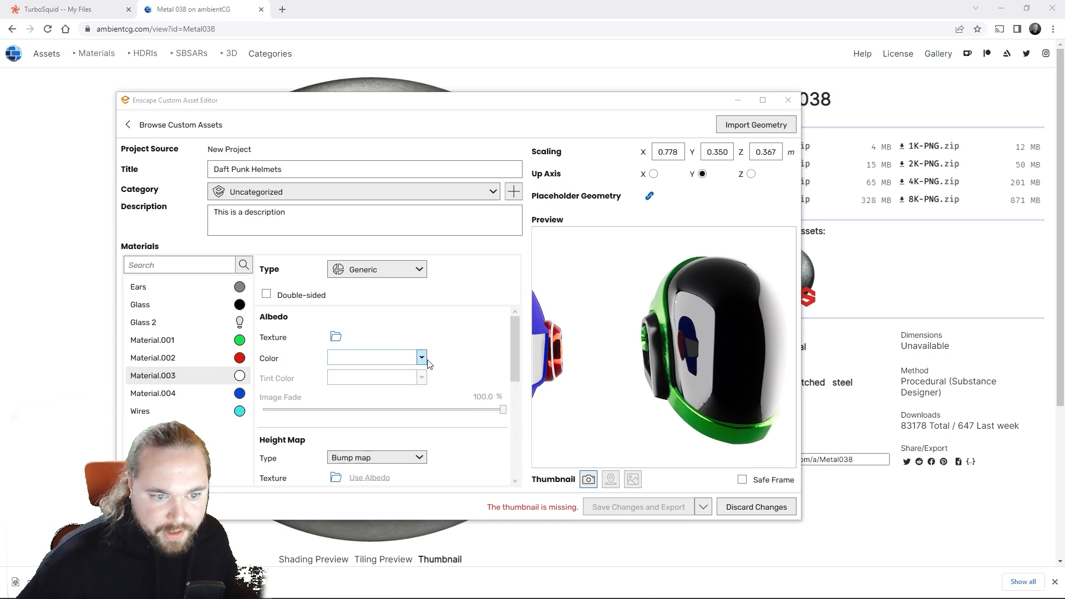
{"action": "scroll", "coordinate": [422, 369], "scroll_direction": "down", "scroll_amount": 4}
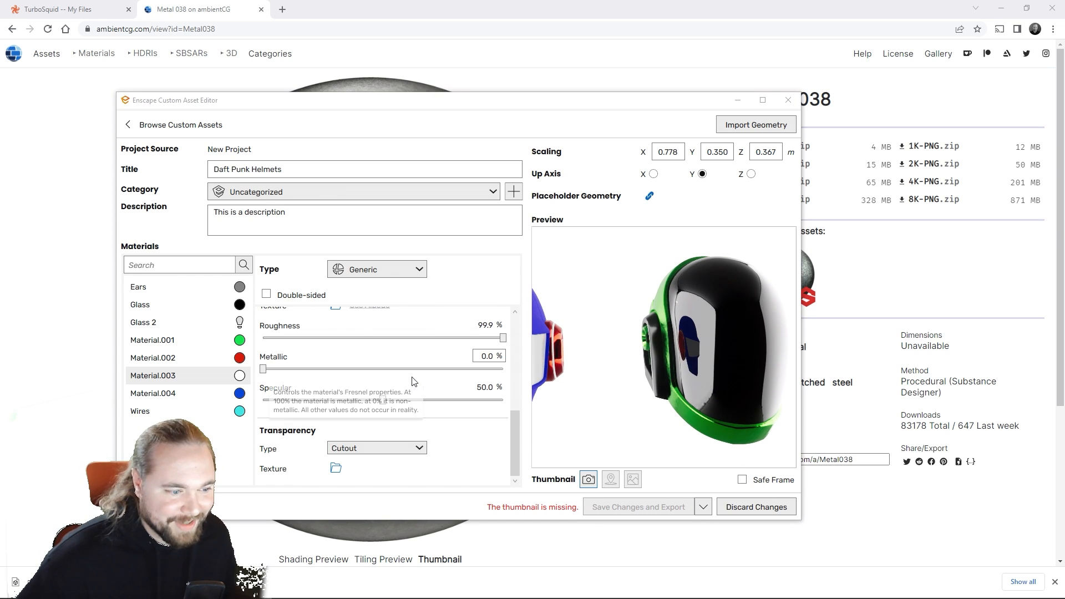
{"action": "scroll", "coordinate": [413, 379], "scroll_direction": "up", "scroll_amount": 2}
{"action": "left_click_drag", "start_coordinate": [634, 402], "coordinate": [617, 342]}
{"action": "scroll", "coordinate": [762, 365], "scroll_direction": "up", "scroll_amount": 3}
{"action": "left_click", "coordinate": [142, 323]}
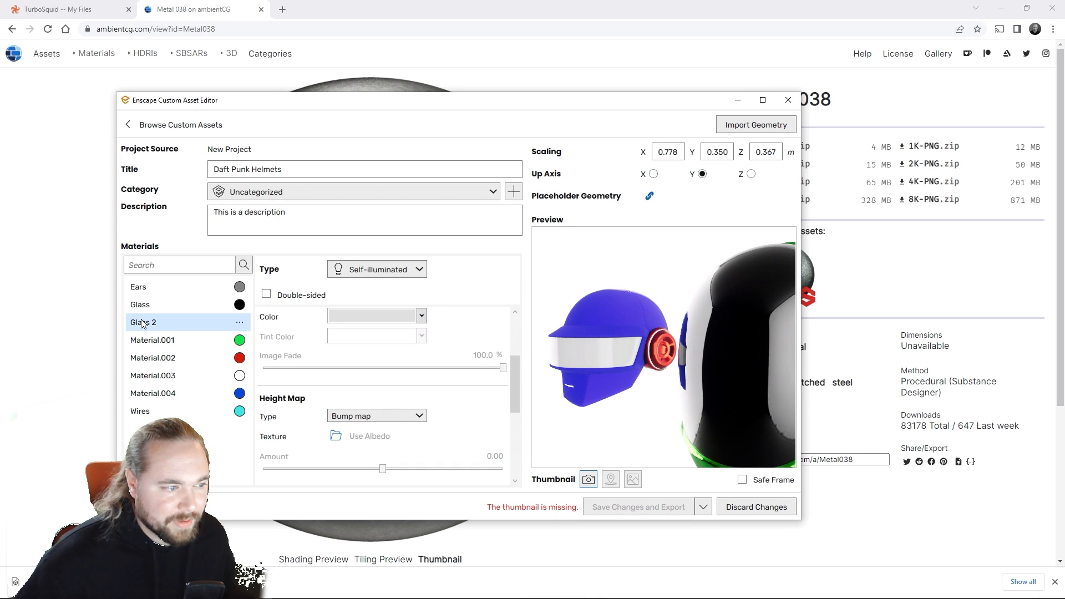
{"action": "left_click", "coordinate": [194, 394]}
{"action": "left_click", "coordinate": [175, 380]}
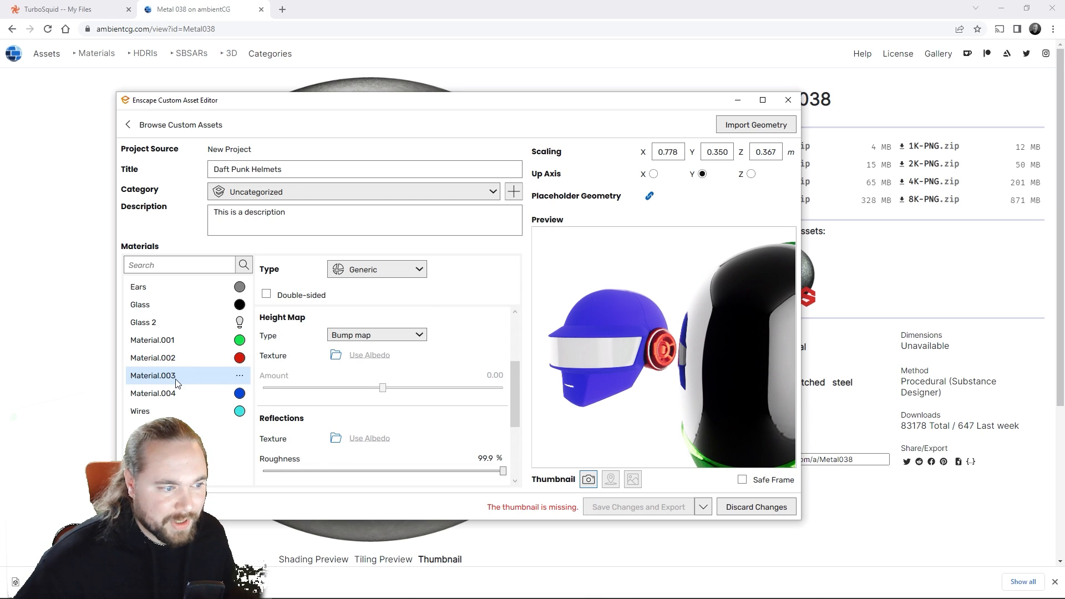
{"action": "left_click_drag", "start_coordinate": [716, 358], "coordinate": [583, 355]}
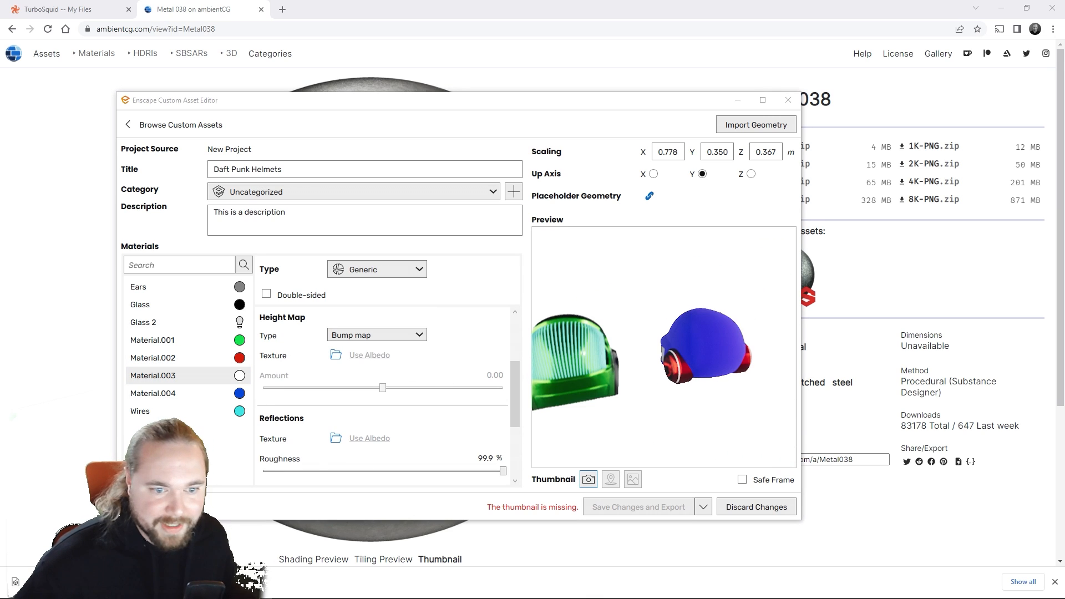
{"action": "scroll", "coordinate": [677, 360], "scroll_direction": "up", "scroll_amount": 8}
{"action": "left_click_drag", "start_coordinate": [674, 355], "coordinate": [578, 338]}
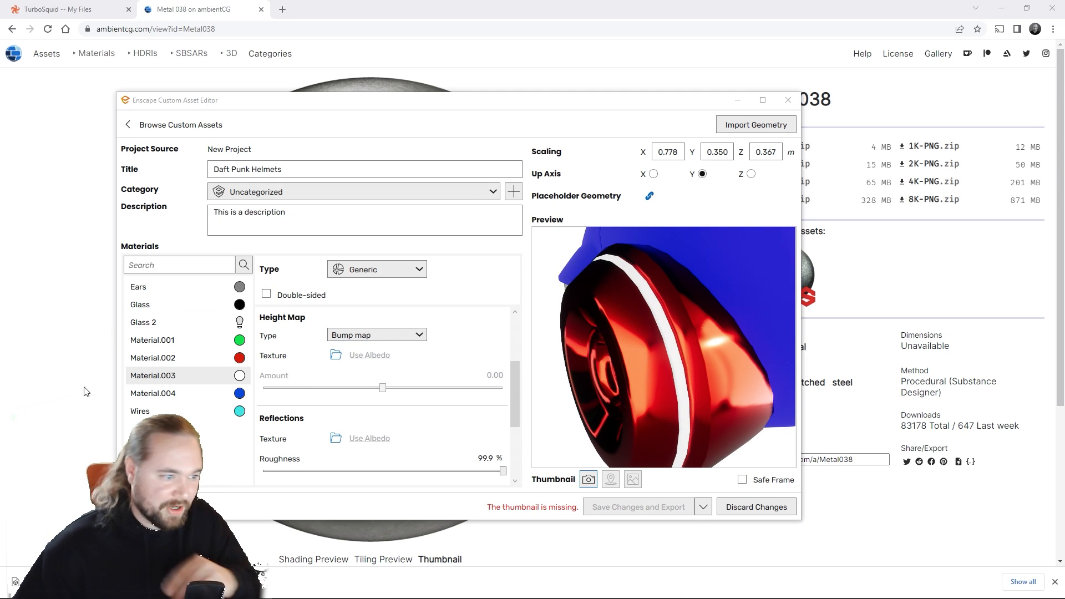
Step: Set the roughness of Material.004 to 0% and check the reflections on the blue helmet
{"action": "left_click", "coordinate": [161, 400]}
{"action": "left_click_drag", "start_coordinate": [637, 363], "coordinate": [722, 369]}
{"action": "scroll", "coordinate": [721, 369], "scroll_direction": "down", "scroll_amount": 5}
{"action": "scroll", "coordinate": [345, 395], "scroll_direction": "down", "scroll_amount": 3}
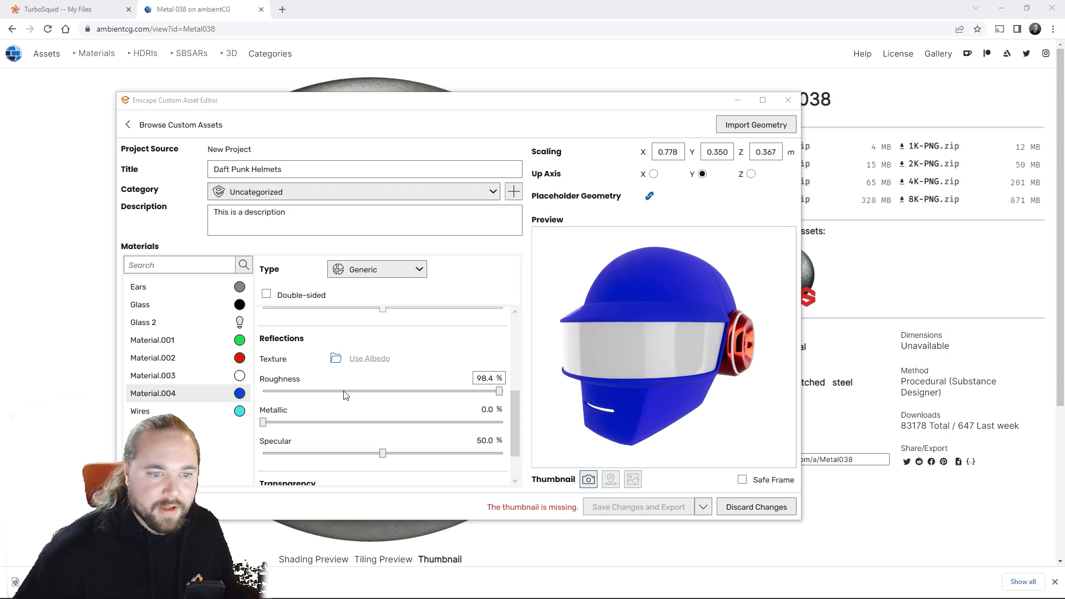
{"action": "scroll", "coordinate": [346, 395], "scroll_direction": "down", "scroll_amount": 2}
{"action": "left_click_drag", "start_coordinate": [504, 338], "coordinate": [361, 340]}
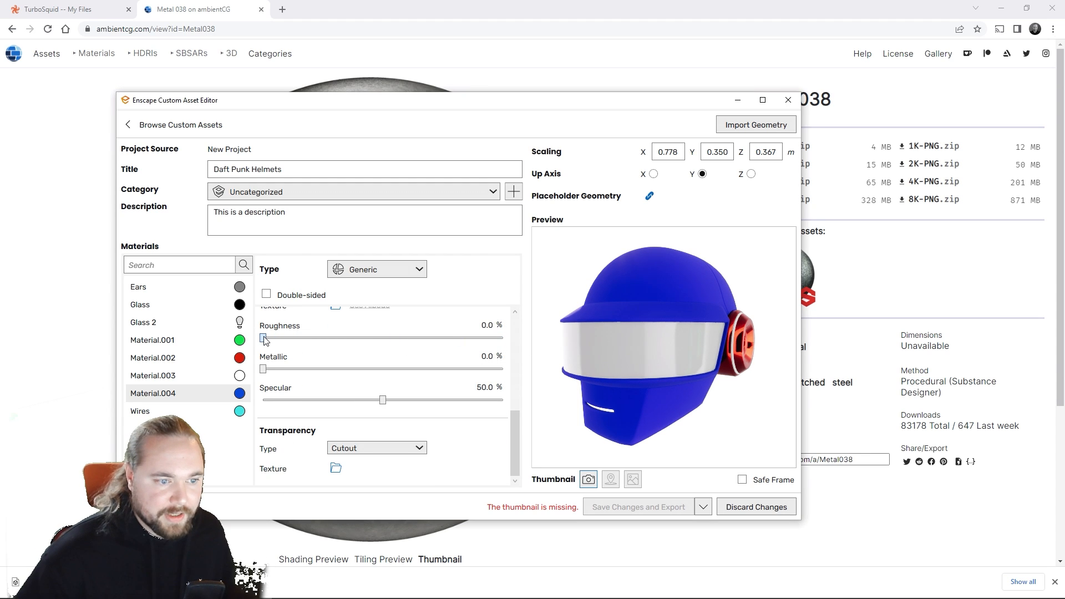
{"action": "mouse_move", "coordinate": [646, 355]}
{"action": "right_mouse_down"}
{"action": "mouse_move", "coordinate": [721, 353]}
{"action": "mouse_move", "coordinate": [647, 348]}
{"action": "mouse_move", "coordinate": [661, 345]}
{"action": "right_mouse_up"}
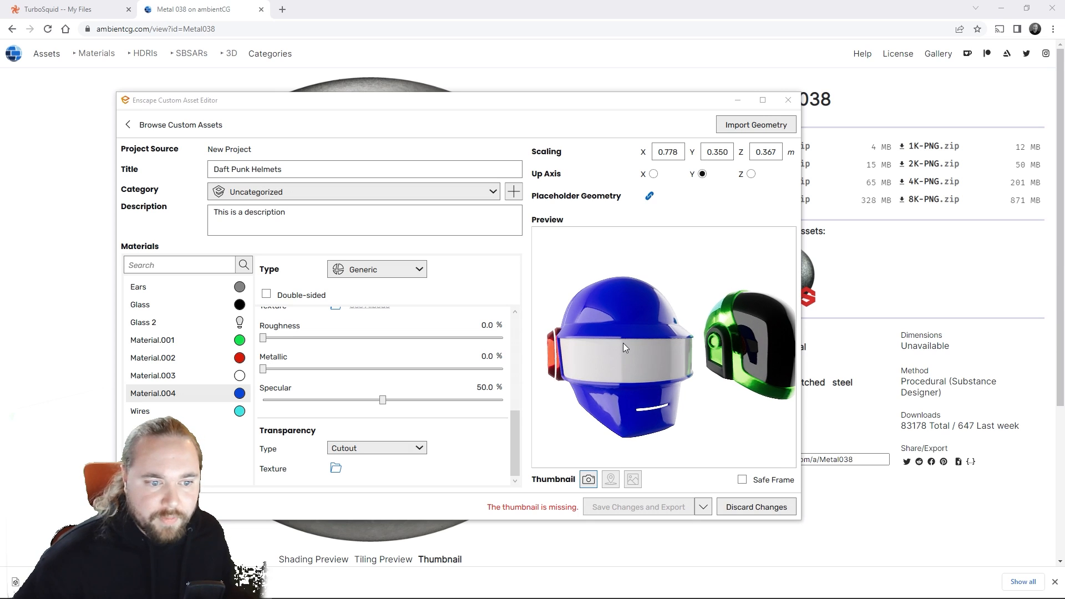
Step: Change Material.004's albedo to a lighter cornflower blue and review the helmet shell in the preview
{"action": "scroll", "coordinate": [371, 346], "scroll_direction": "down", "scroll_amount": 5}
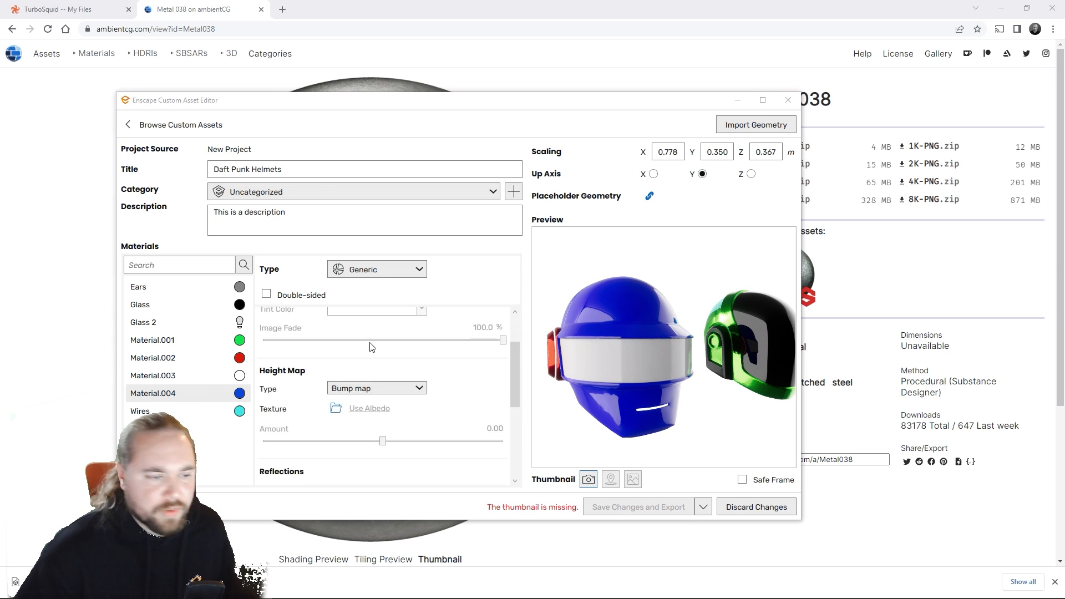
{"action": "scroll", "coordinate": [371, 347], "scroll_direction": "up", "scroll_amount": 2}
{"action": "left_click", "coordinate": [377, 358]}
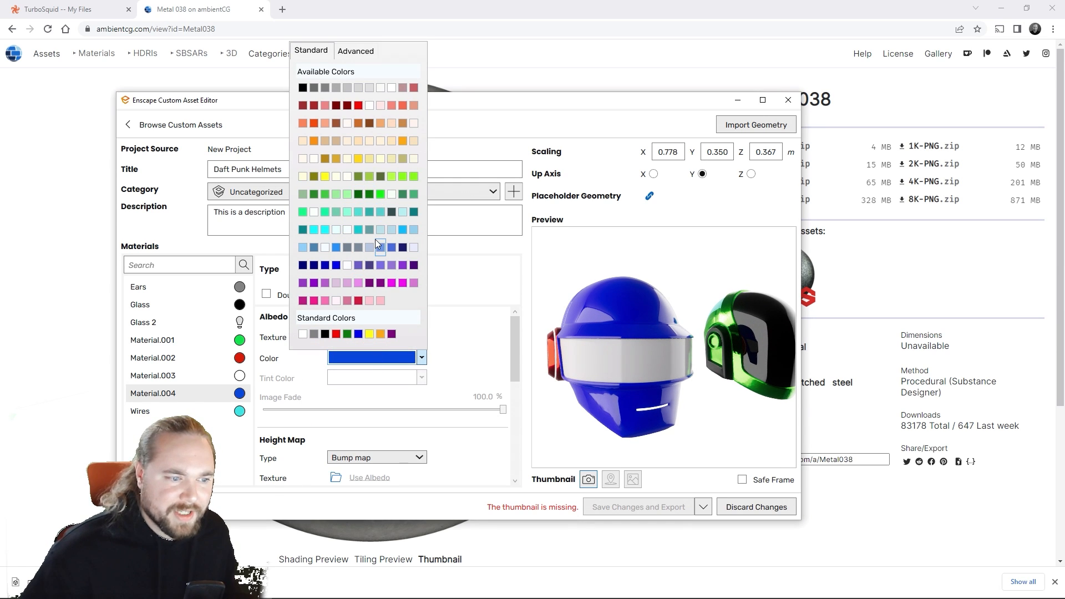
{"action": "left_click", "coordinate": [377, 244]}
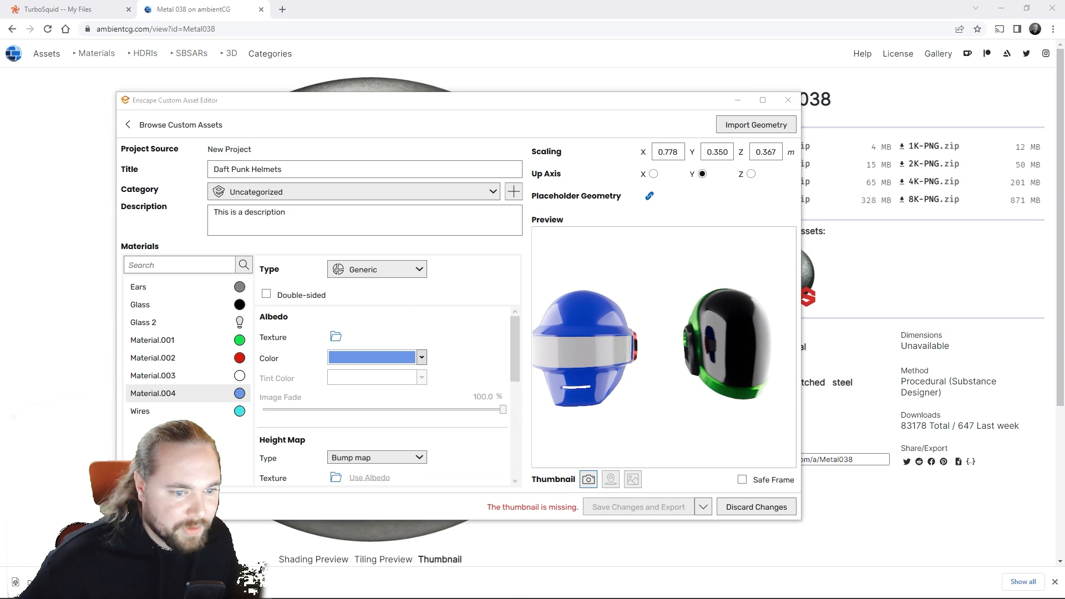
{"action": "left_click_drag", "start_coordinate": [623, 343], "coordinate": [612, 343]}
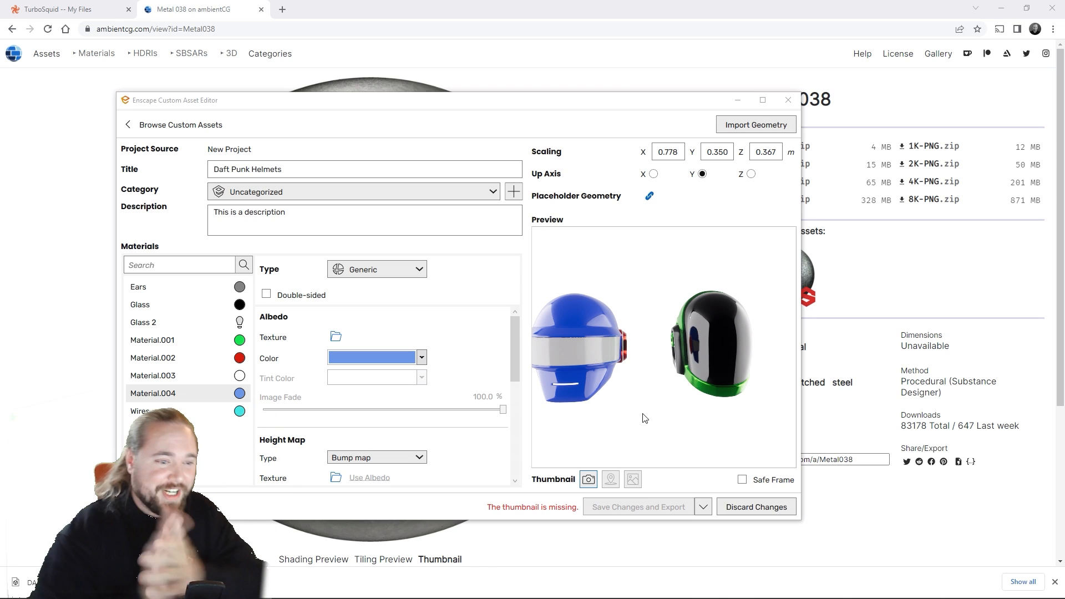
{"action": "mouse_move", "coordinate": [645, 418]}
{"action": "left_mouse_down"}
{"action": "mouse_move", "coordinate": [715, 425]}
{"action": "mouse_move", "coordinate": [651, 427]}
{"action": "left_mouse_up"}
Step: Locate the wires on the back of the green helmet and change the Wires material's albedo color to black
{"action": "left_click", "coordinate": [187, 409]}
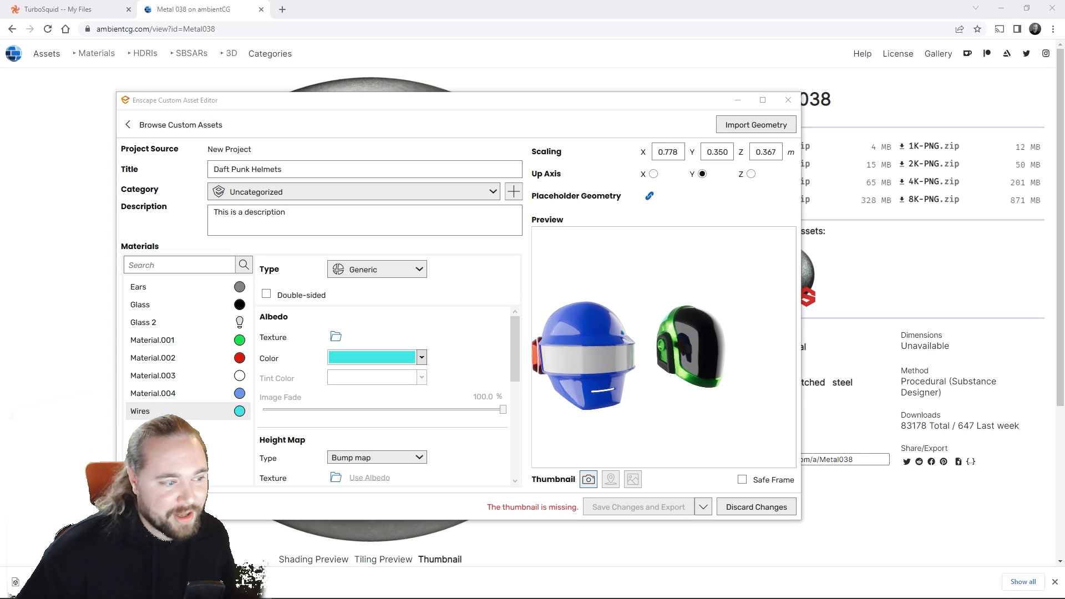
{"action": "left_click_drag", "start_coordinate": [688, 388], "coordinate": [577, 388]}
{"action": "scroll", "coordinate": [663, 361], "scroll_direction": "up", "scroll_amount": 3}
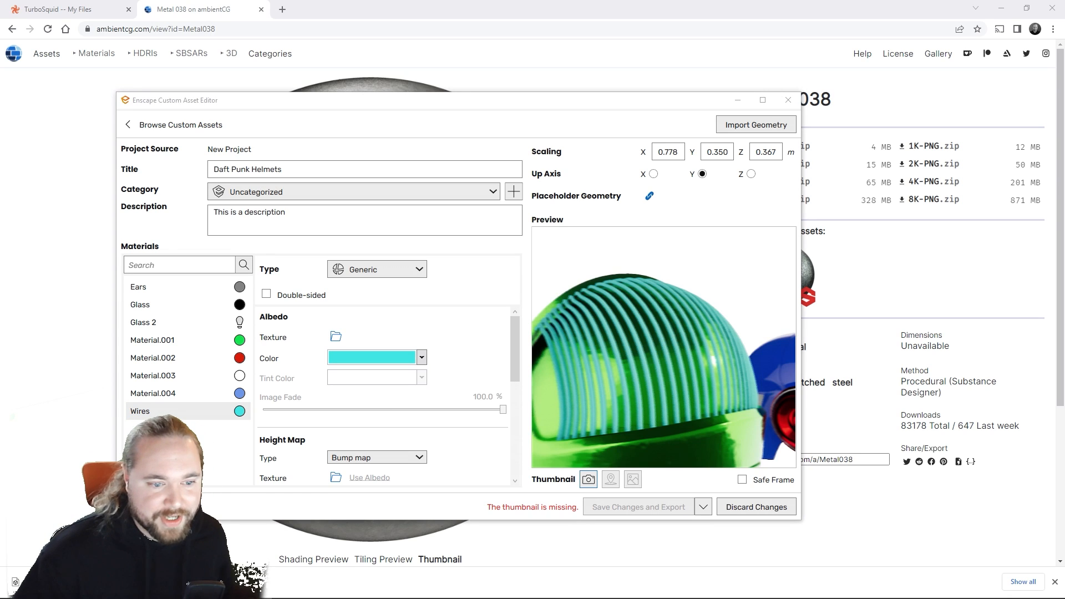
{"action": "left_click_drag", "start_coordinate": [627, 356], "coordinate": [627, 383]}
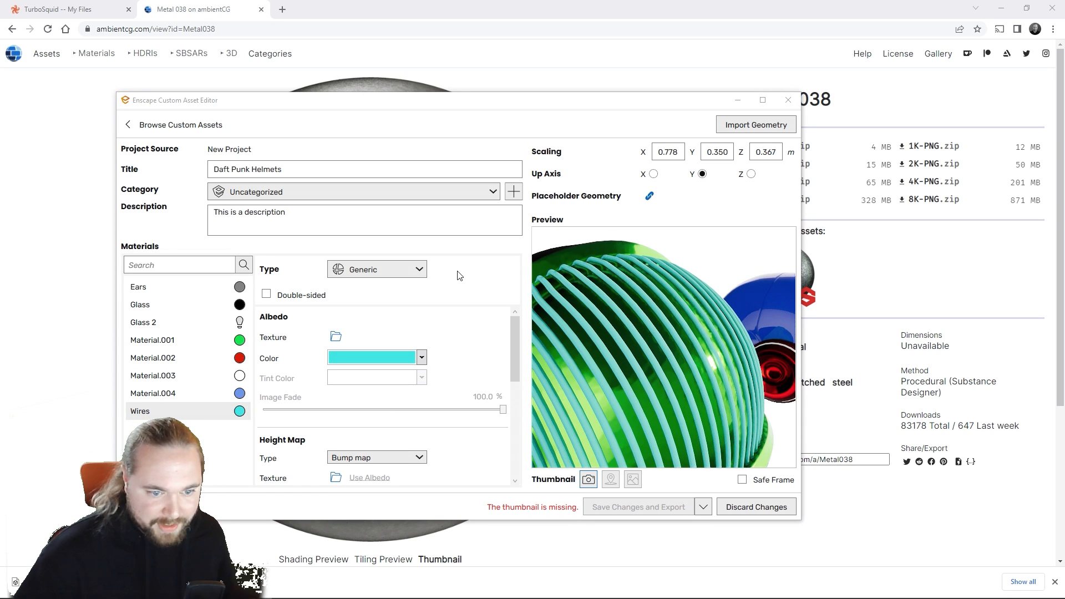
{"action": "left_click", "coordinate": [420, 357]}
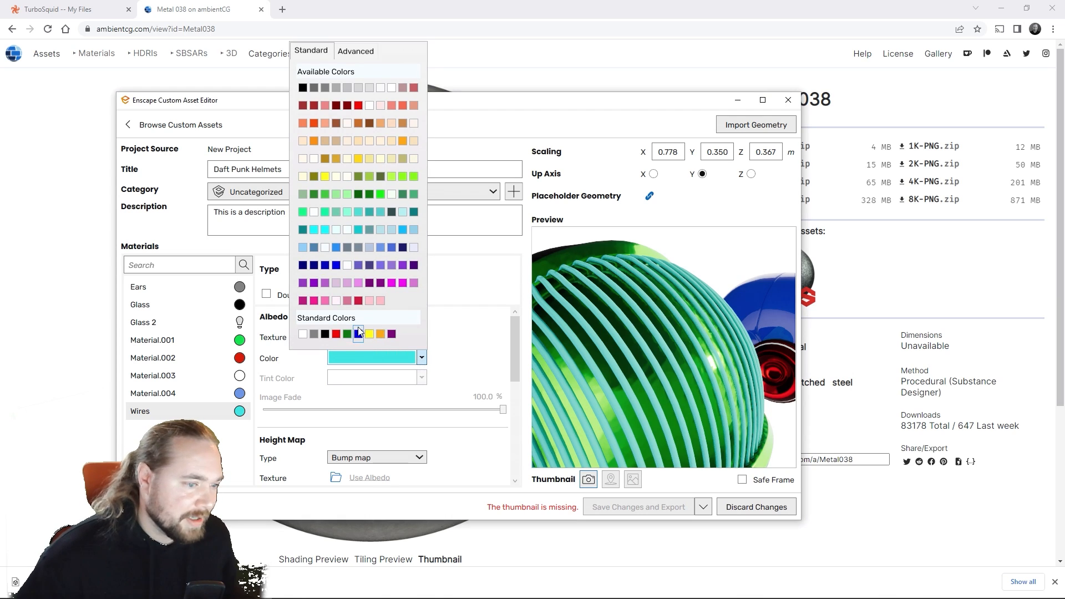
{"action": "left_click", "coordinate": [325, 333]}
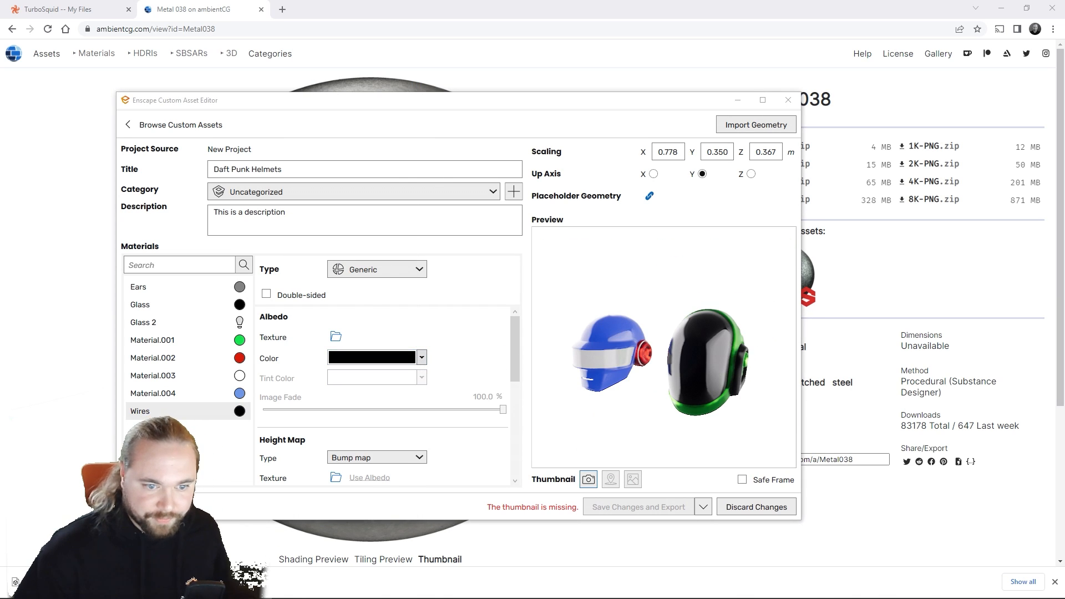
Step: Frame both helmets in the preview and capture that view as the asset's thumbnail
{"action": "left_click_drag", "start_coordinate": [640, 324], "coordinate": [634, 318]}
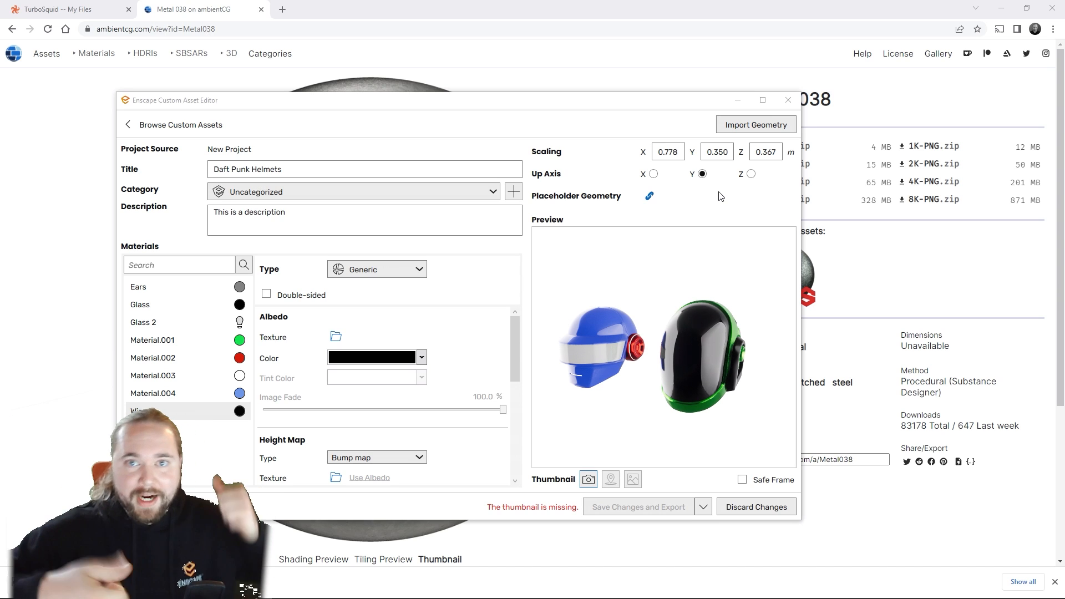
{"action": "left_click", "coordinate": [590, 479]}
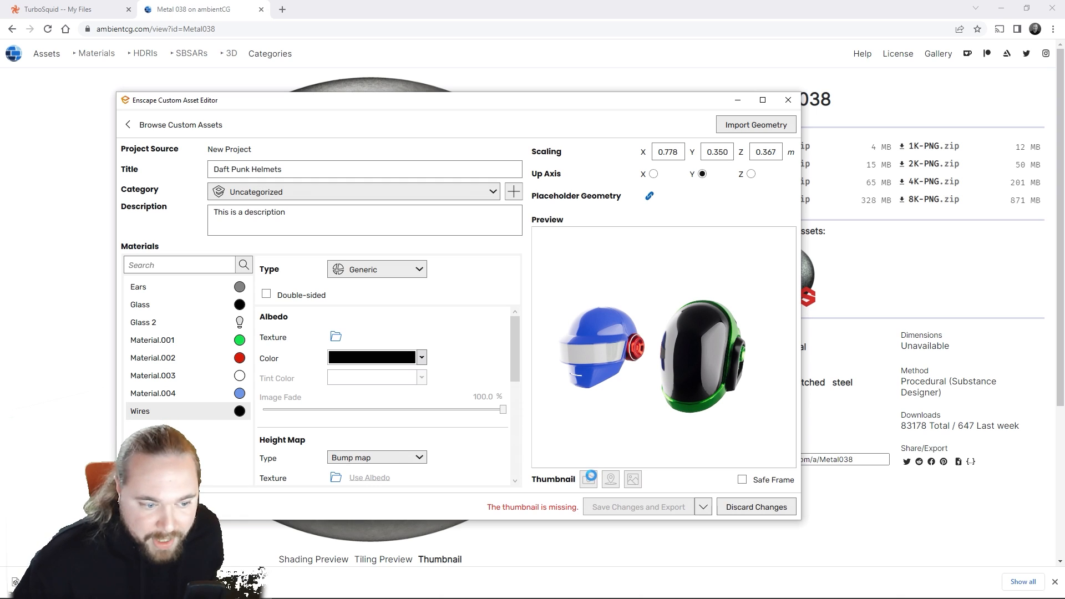
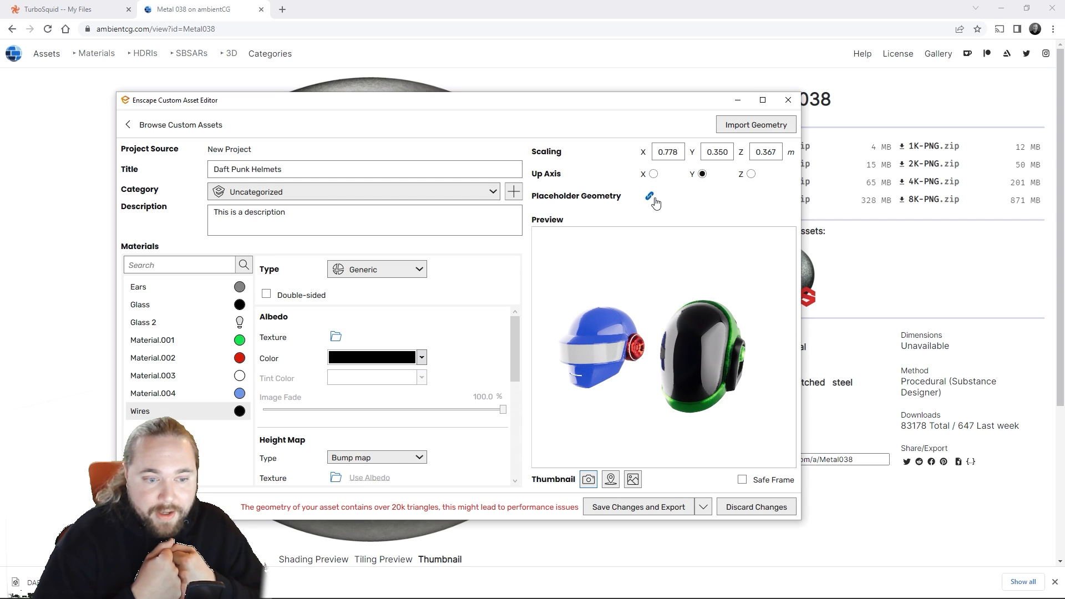
Step: Browse the model files available on the Desktop for the asset's placeholder geometry without choosing one
{"action": "left_click", "coordinate": [651, 196]}
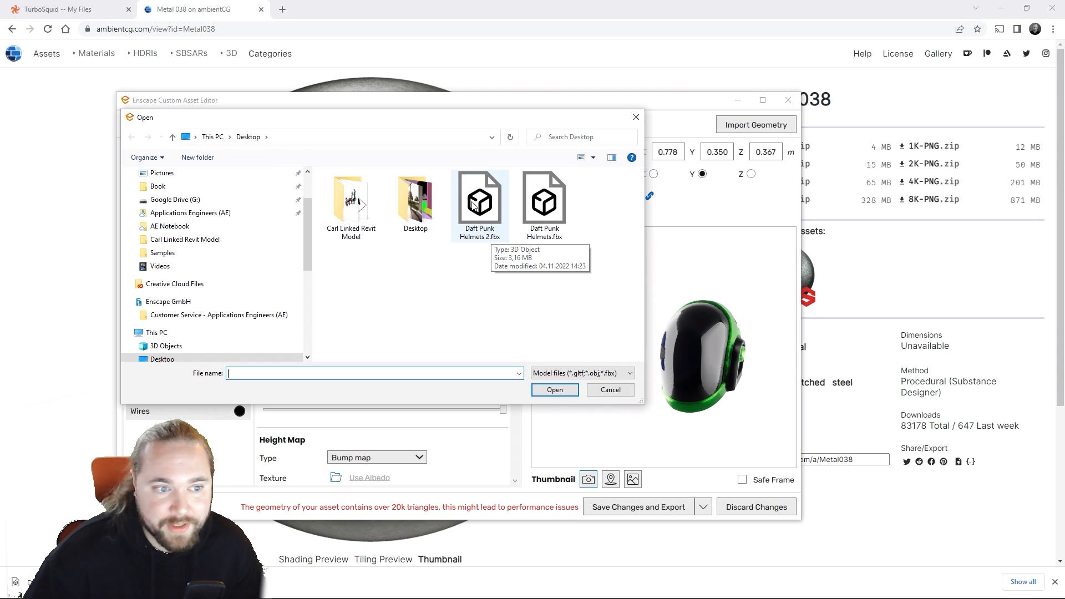
{"action": "left_click", "coordinate": [637, 117]}
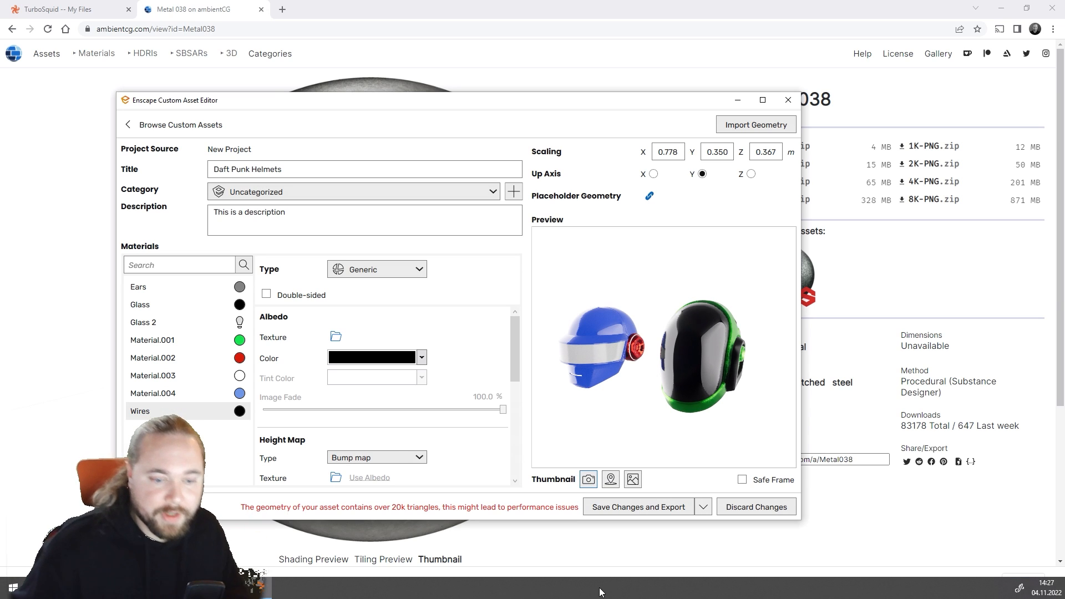
Step: Switch to Blender and examine the mesh density of both helmets in Edit Mode, then return to Object Mode
{"action": "mouse_move", "coordinate": [533, 598]}
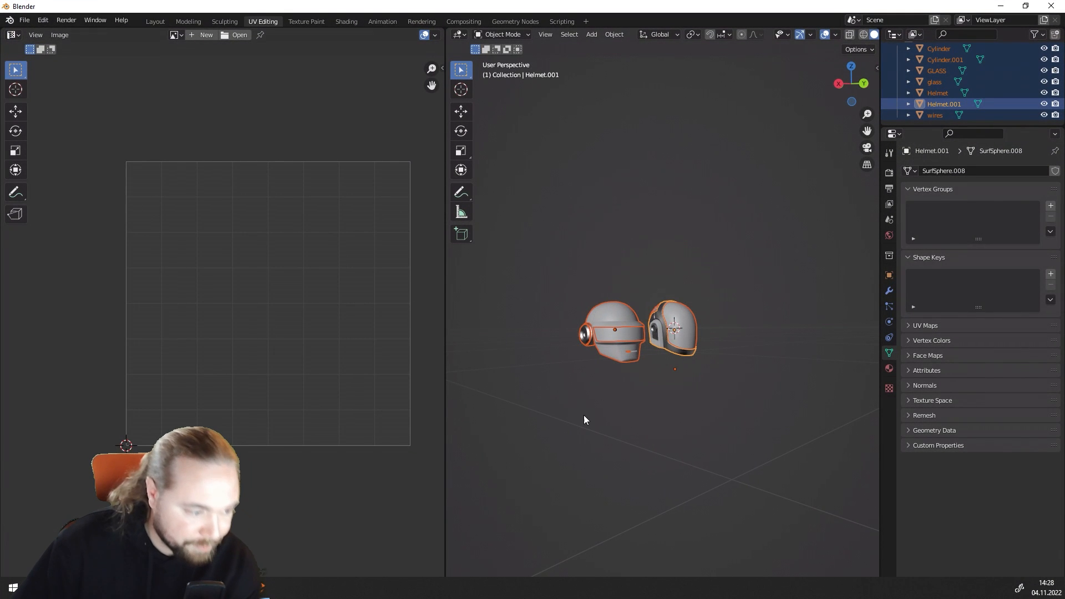
{"action": "scroll", "coordinate": [631, 388], "scroll_direction": "up", "scroll_amount": 5}
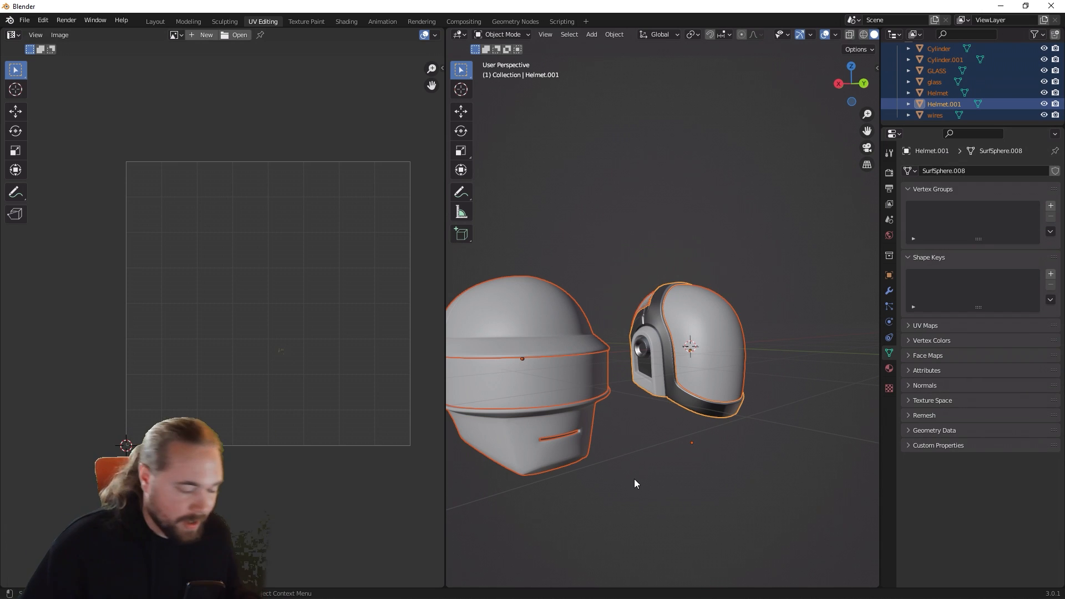
{"action": "key", "text": "Tab"}
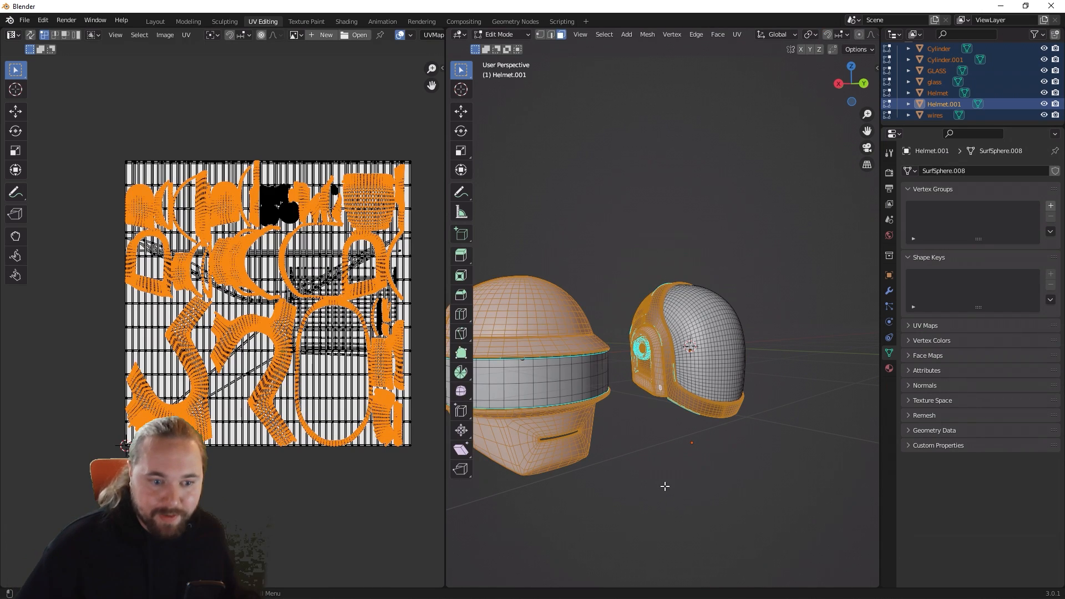
{"action": "middle_click_drag", "start_coordinate": [651, 481], "coordinate": [347, 453]}
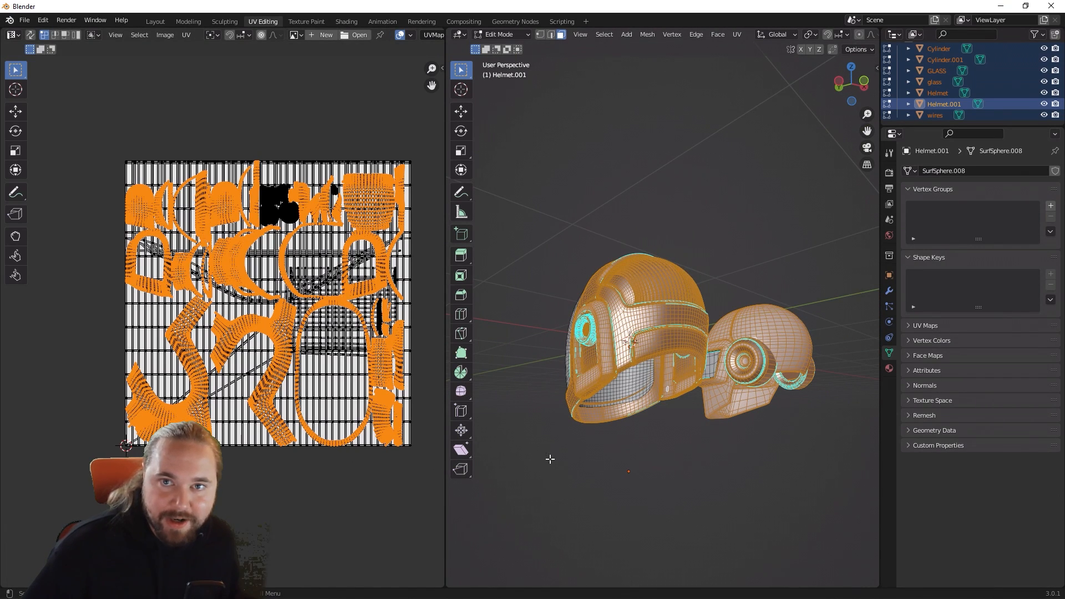
{"action": "middle_click_drag", "start_coordinate": [552, 459], "coordinate": [572, 471]}
{"action": "scroll", "coordinate": [574, 465], "scroll_direction": "up", "scroll_amount": 4}
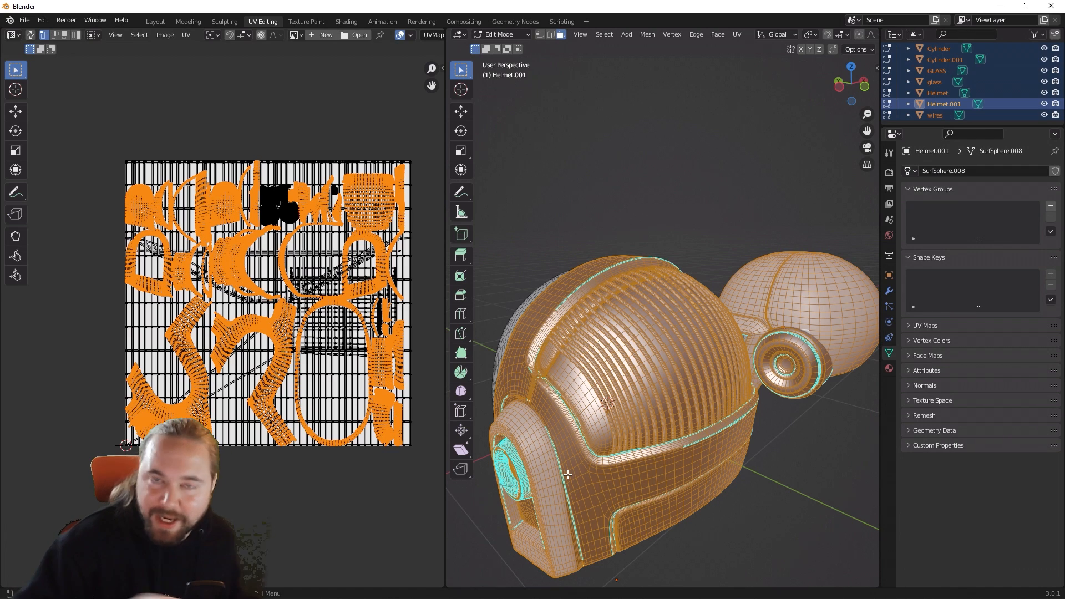
{"action": "key", "text": "Tab"}
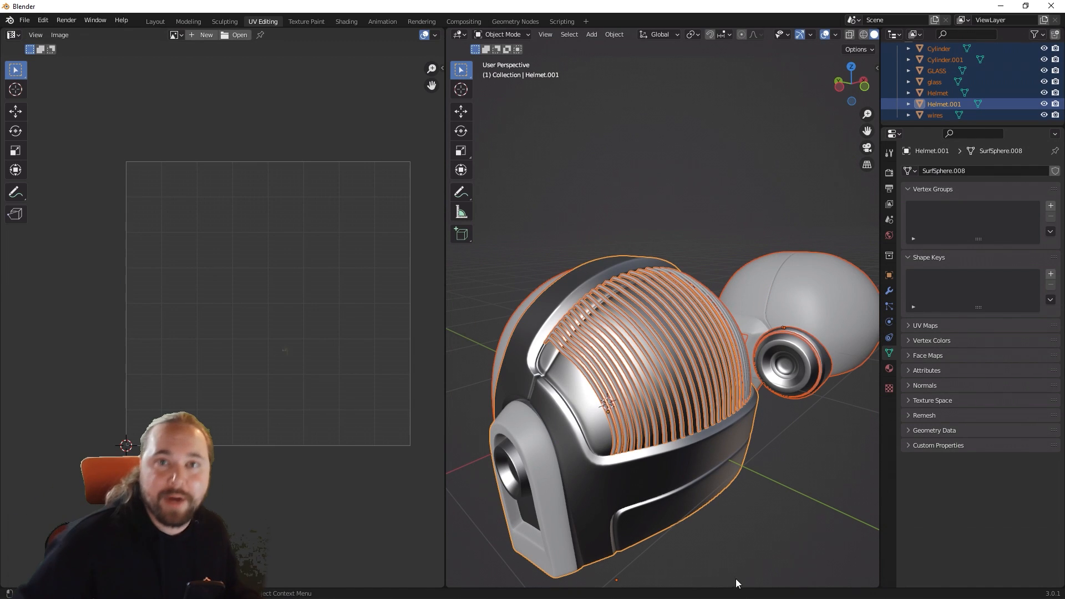
Step: Delete the wires object from the back of the helmet
{"action": "left_click", "coordinate": [767, 484]}
{"action": "left_click", "coordinate": [691, 388]}
{"action": "key", "text": "Delete"}
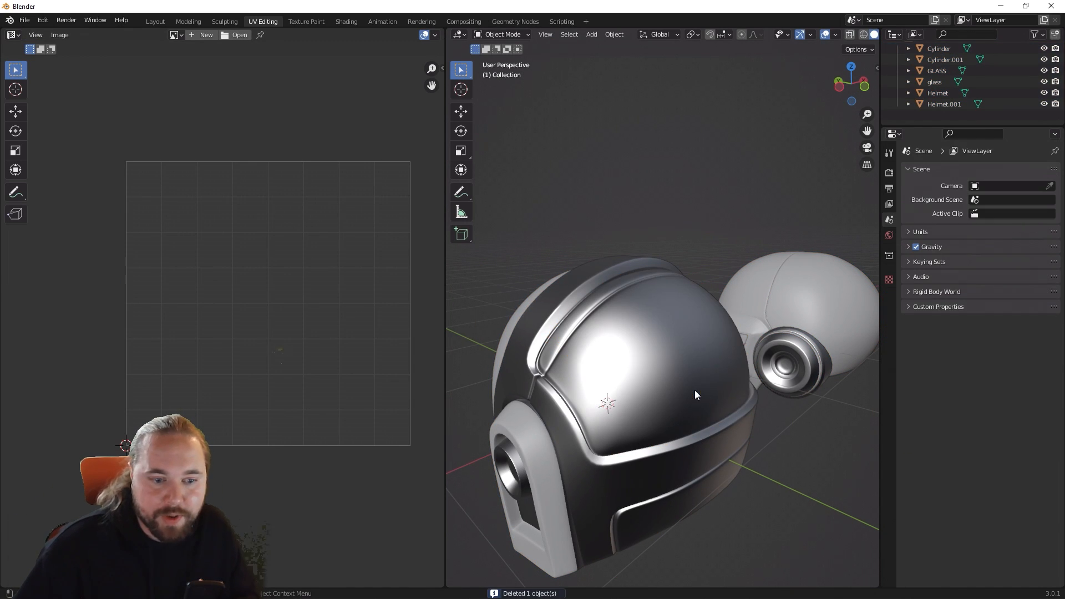
Step: Examine both helmets from all sides, checking which separate objects form the visors and shells
{"action": "middle_click_drag", "start_coordinate": [782, 430], "coordinate": [473, 491]}
{"action": "left_click", "coordinate": [702, 387]}
{"action": "left_click", "coordinate": [670, 357]}
{"action": "left_click", "coordinate": [651, 371]}
{"action": "middle_click_drag", "start_coordinate": [651, 371], "coordinate": [728, 321]}
{"action": "left_click", "coordinate": [725, 323]}
{"action": "middle_click_drag", "start_coordinate": [614, 310], "coordinate": [499, 357]}
{"action": "left_click", "coordinate": [527, 391]}
{"action": "middle_click_drag", "start_coordinate": [531, 390], "coordinate": [728, 327]}
{"action": "scroll", "coordinate": [676, 328], "scroll_direction": "down", "scroll_amount": 4}
{"action": "left_click", "coordinate": [656, 367]}
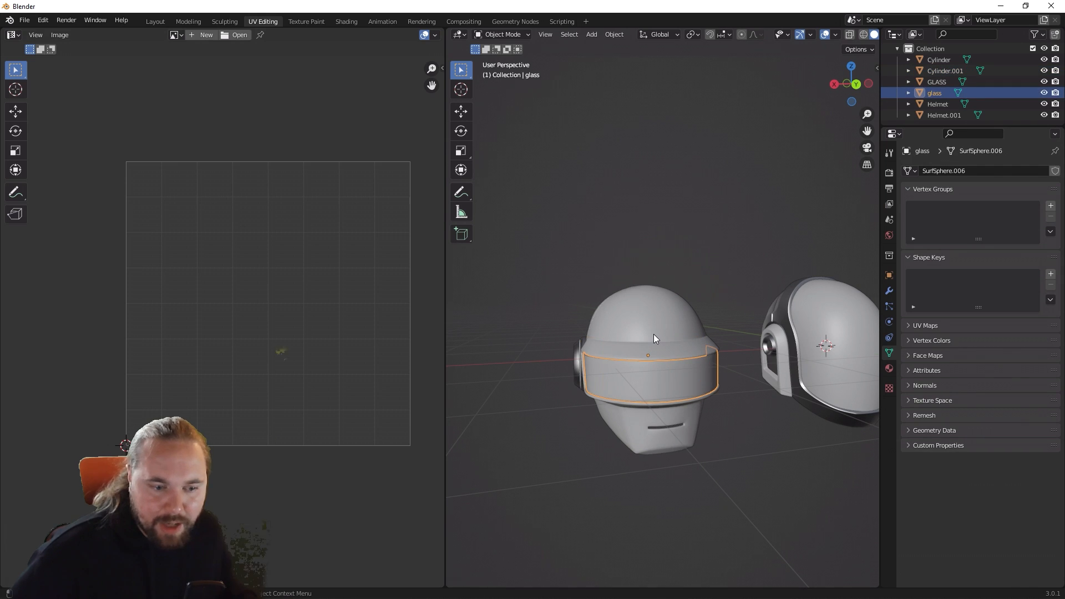
{"action": "left_click", "coordinate": [653, 334]}
{"action": "middle_click_drag", "start_coordinate": [807, 334], "coordinate": [730, 343], "text": "shift"}
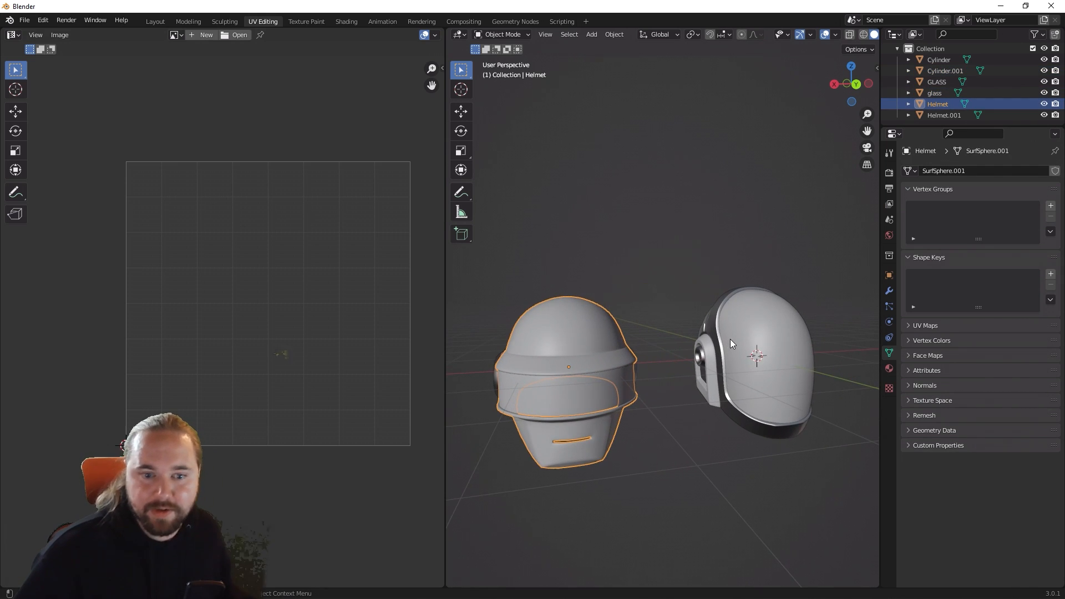
Step: Enable the wireframe overlay so the geometry of both helmets shows in the 3D viewport
{"action": "left_click", "coordinate": [837, 35]}
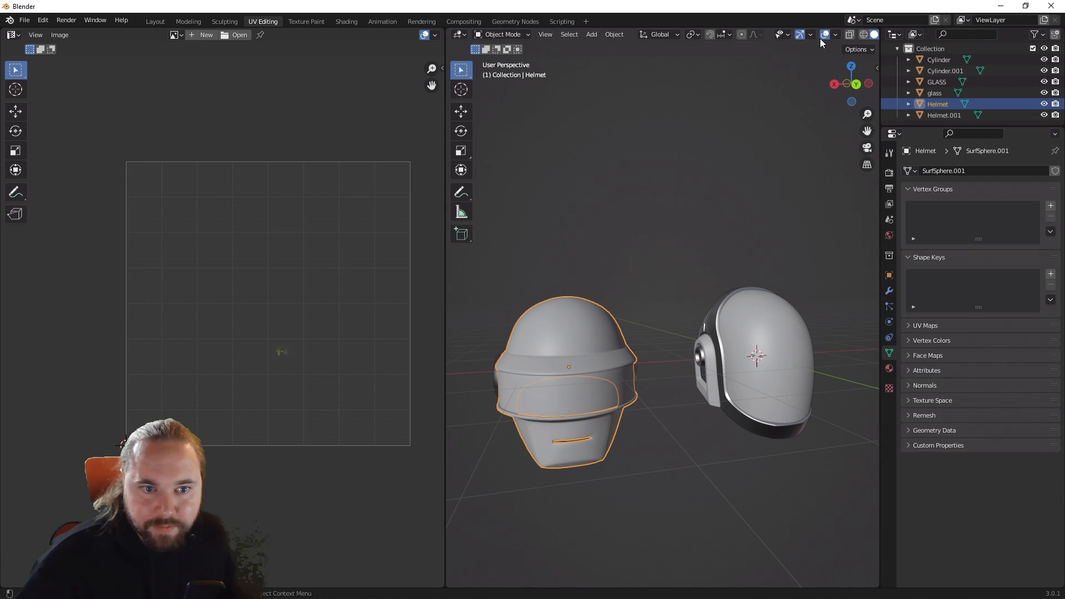
{"action": "left_click", "coordinate": [813, 35]}
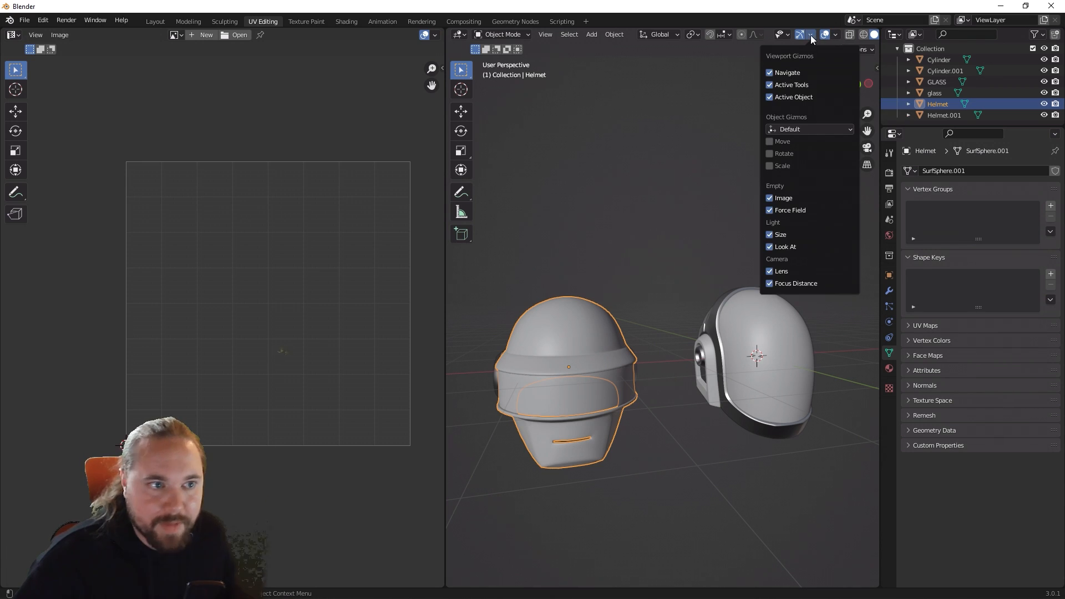
{"action": "left_click", "coordinate": [791, 35]}
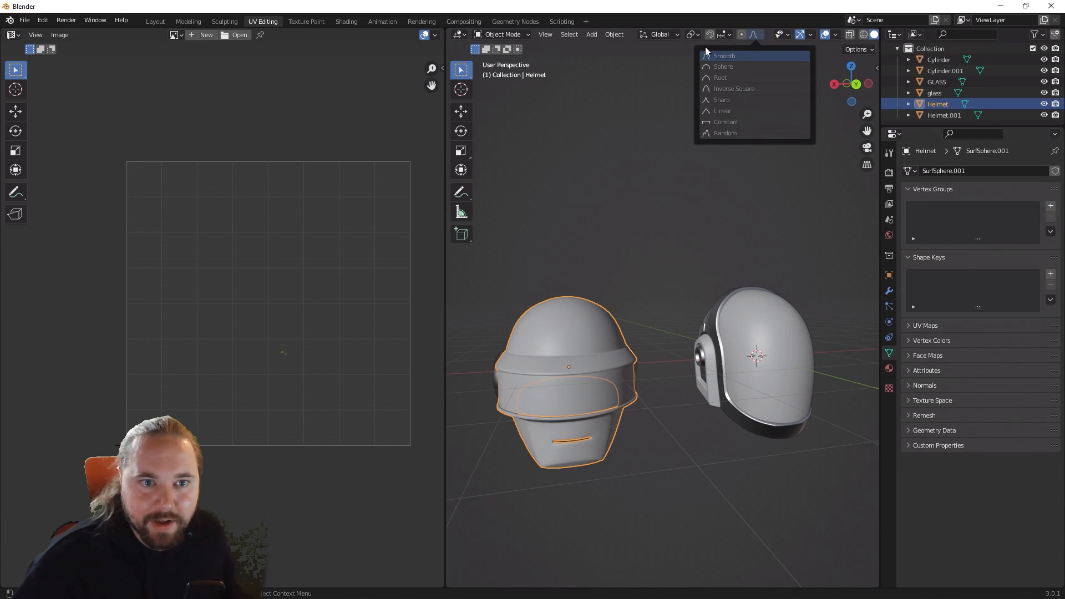
{"action": "left_click", "coordinate": [836, 35]}
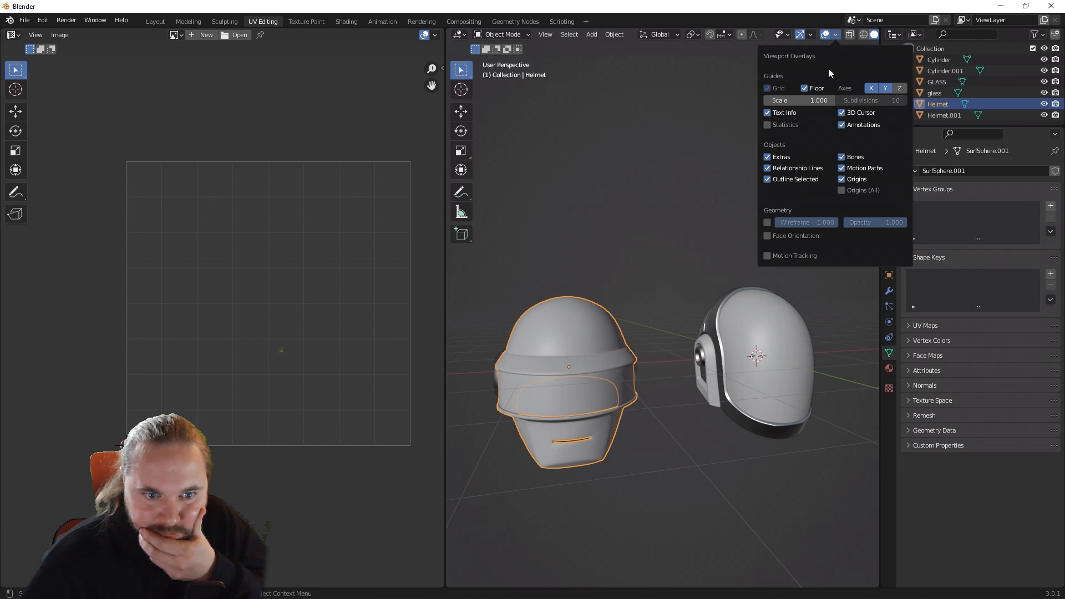
{"action": "left_click", "coordinate": [768, 221]}
{"action": "left_click_drag", "start_coordinate": [689, 262], "coordinate": [625, 249], "text": "alt"}
Step: Add a Decimate modifier with a ratio of 0.1 to the GLASS visor of the full-face helmet
{"action": "left_click", "coordinate": [628, 233]}
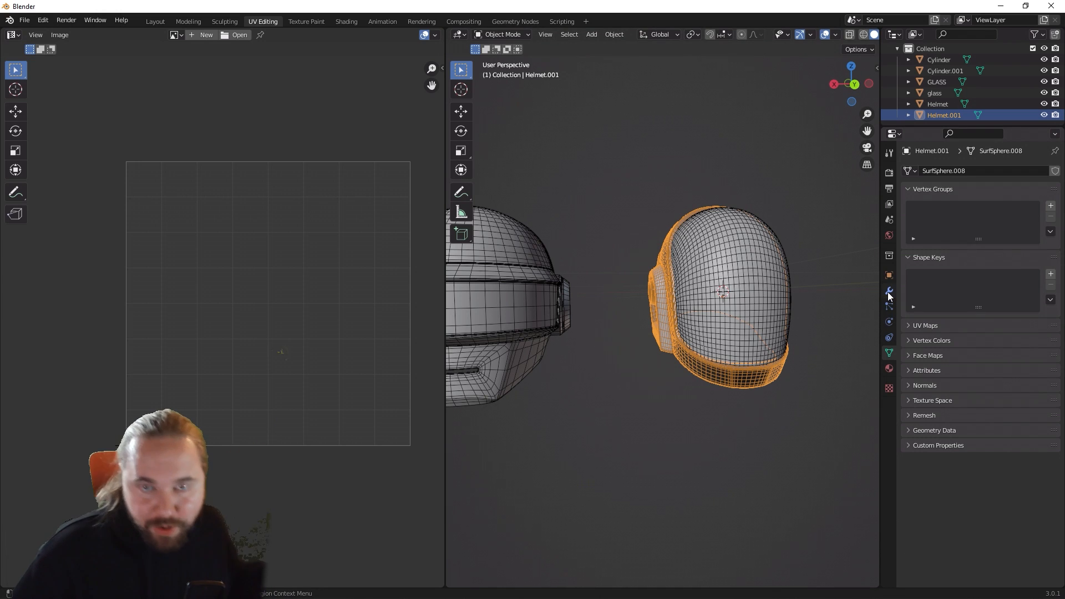
{"action": "left_click_drag", "start_coordinate": [749, 298], "coordinate": [757, 278], "text": "alt"}
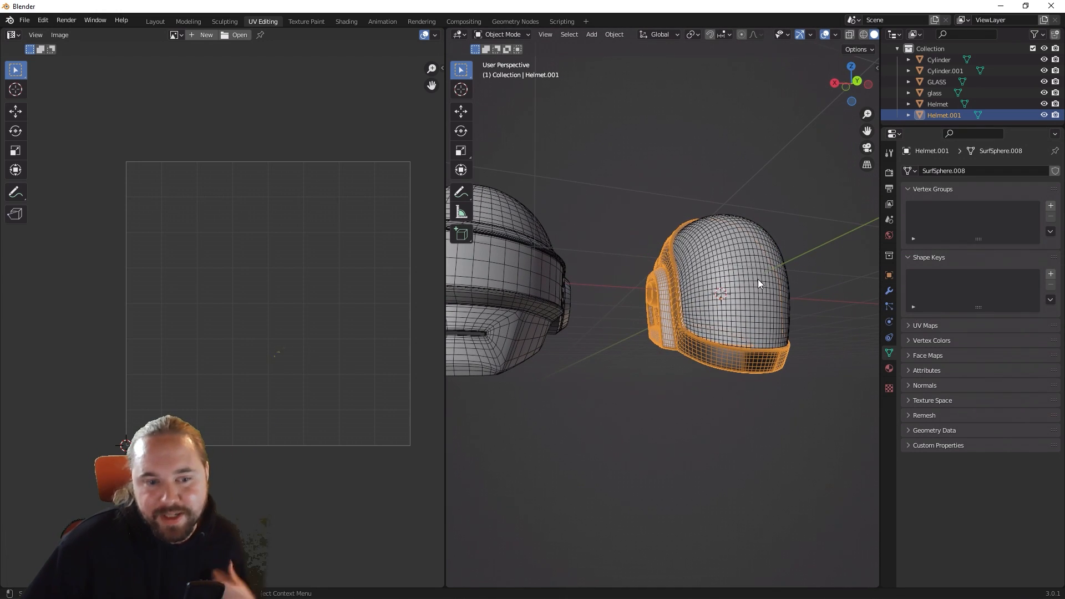
{"action": "left_click", "coordinate": [781, 298], "text": "shift"}
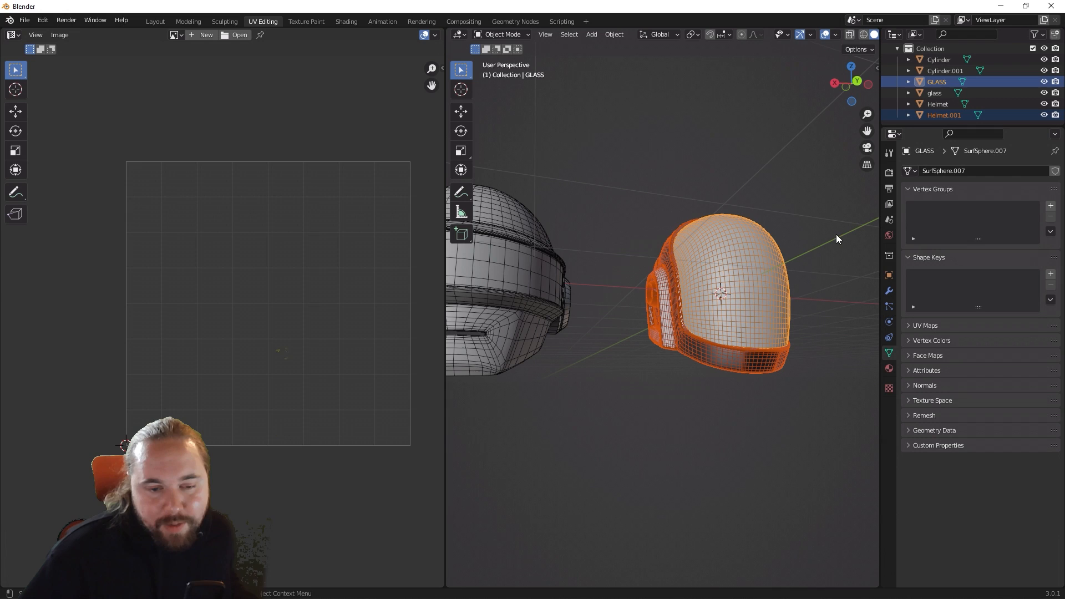
{"action": "left_click", "coordinate": [890, 291]}
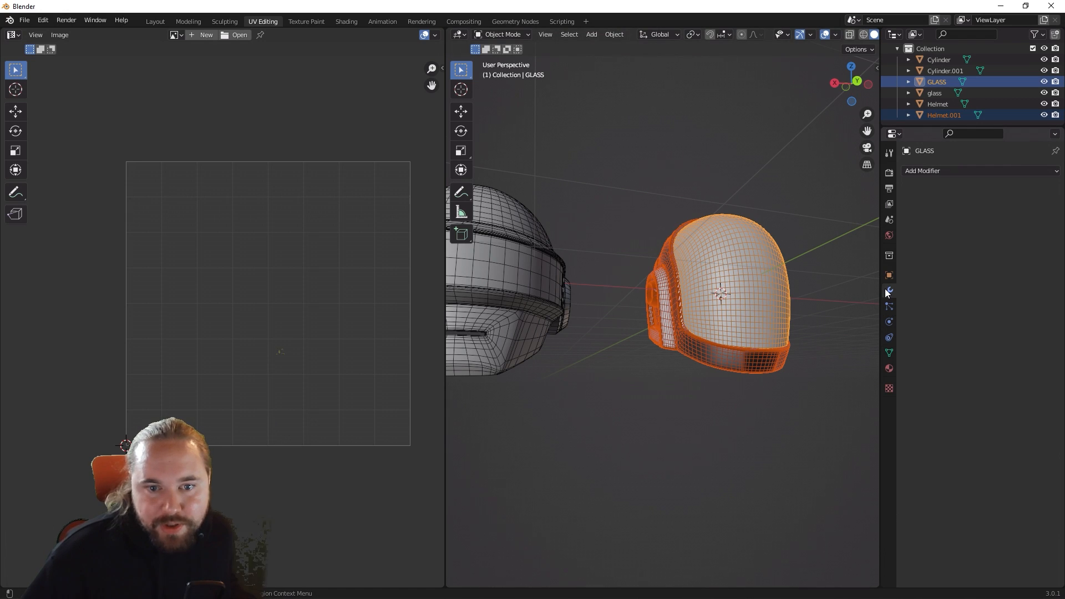
{"action": "left_click", "coordinate": [920, 170]}
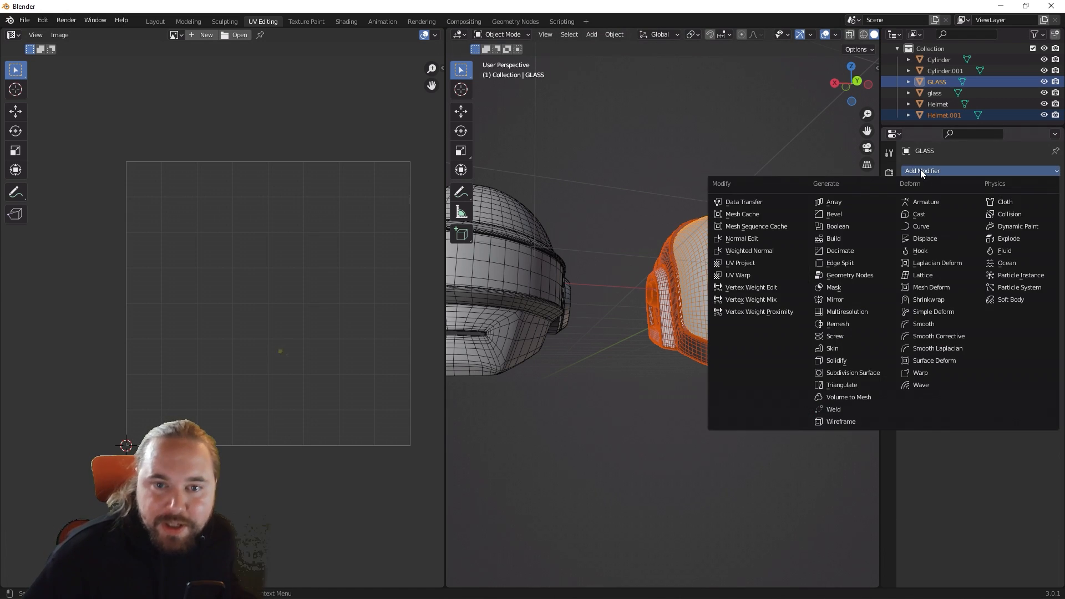
{"action": "left_click", "coordinate": [854, 249]}
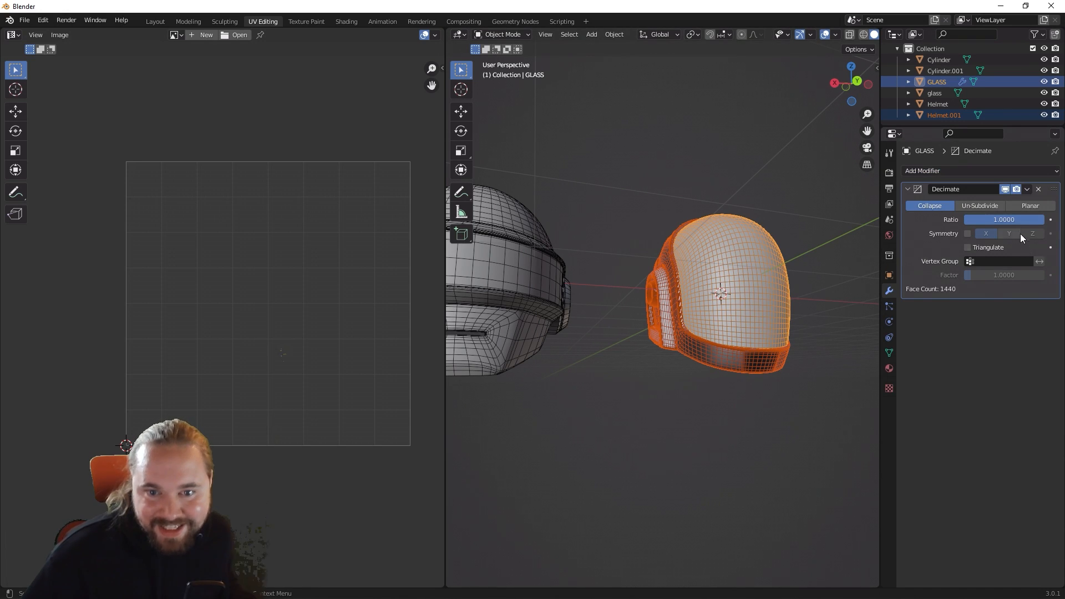
{"action": "left_click", "coordinate": [1005, 219]}
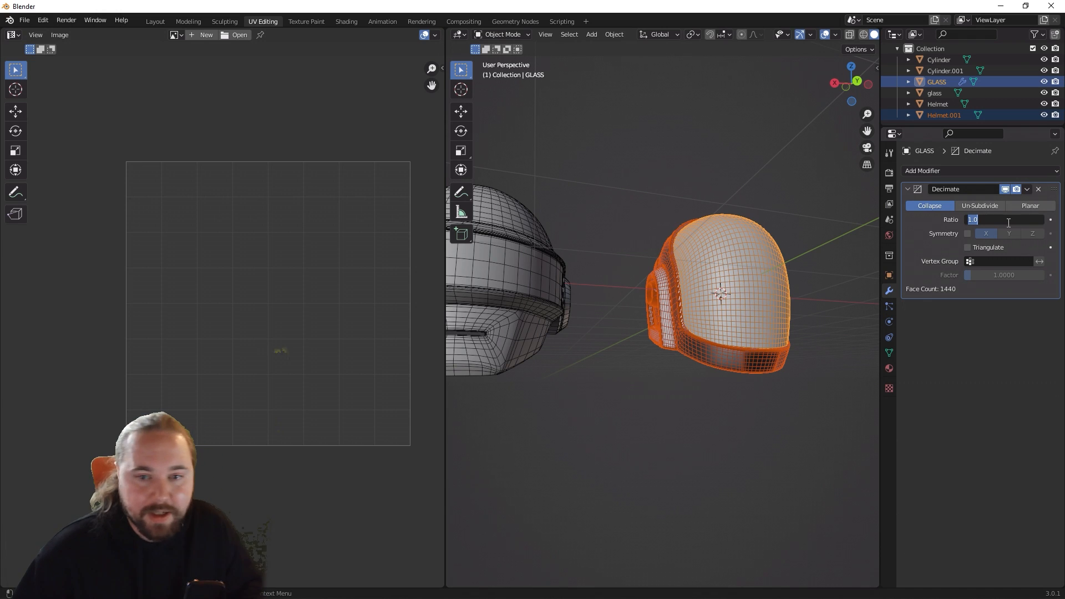
{"action": "type", "text": "0.1"}
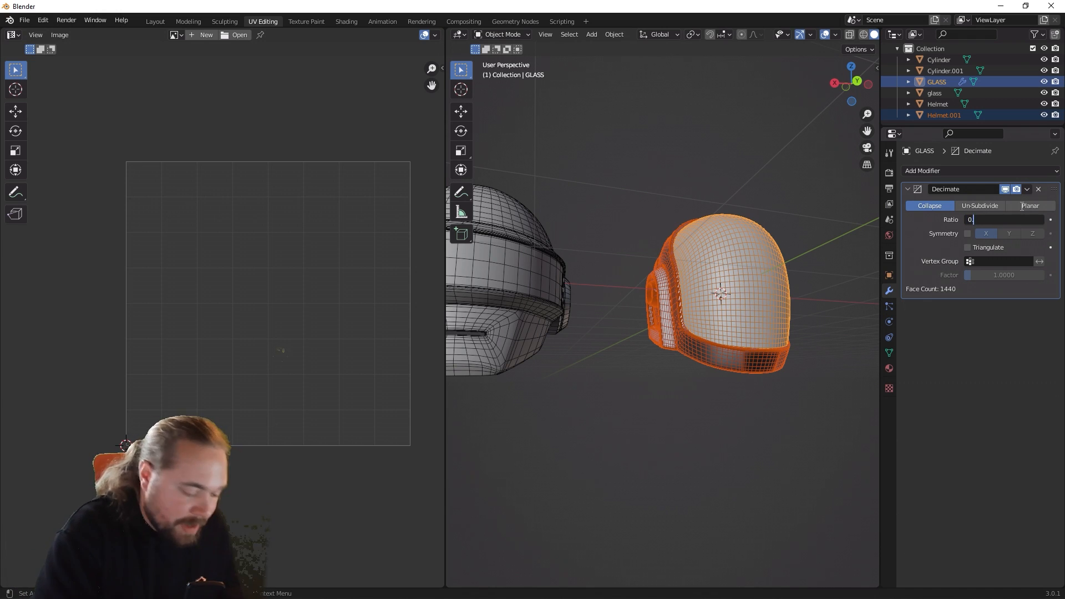
{"action": "key", "text": "Return"}
{"action": "left_click", "coordinate": [768, 426]}
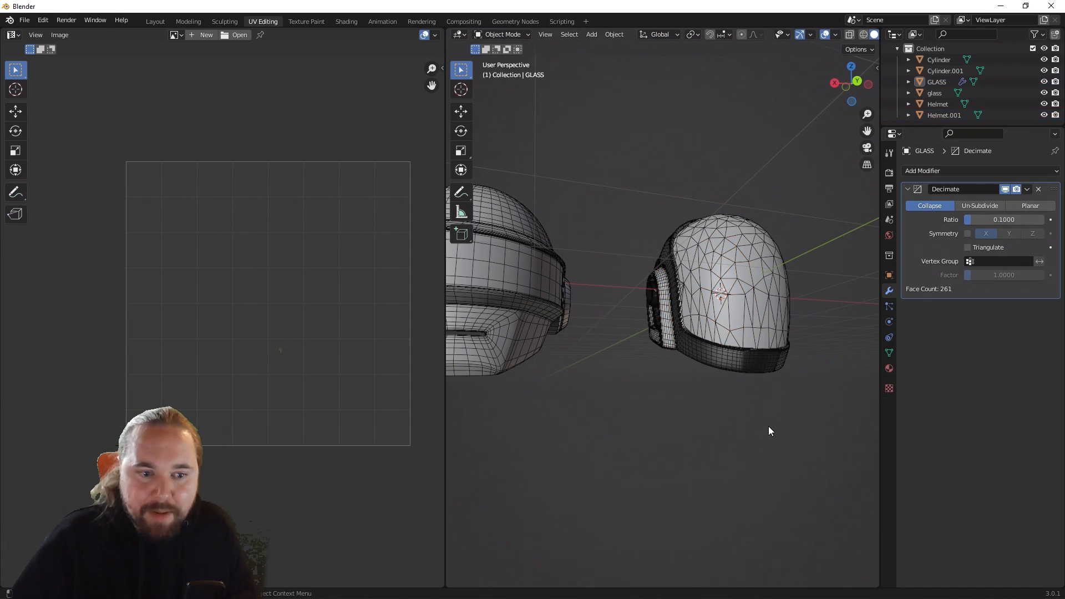
{"action": "middle_click_drag", "start_coordinate": [768, 427], "coordinate": [705, 415]}
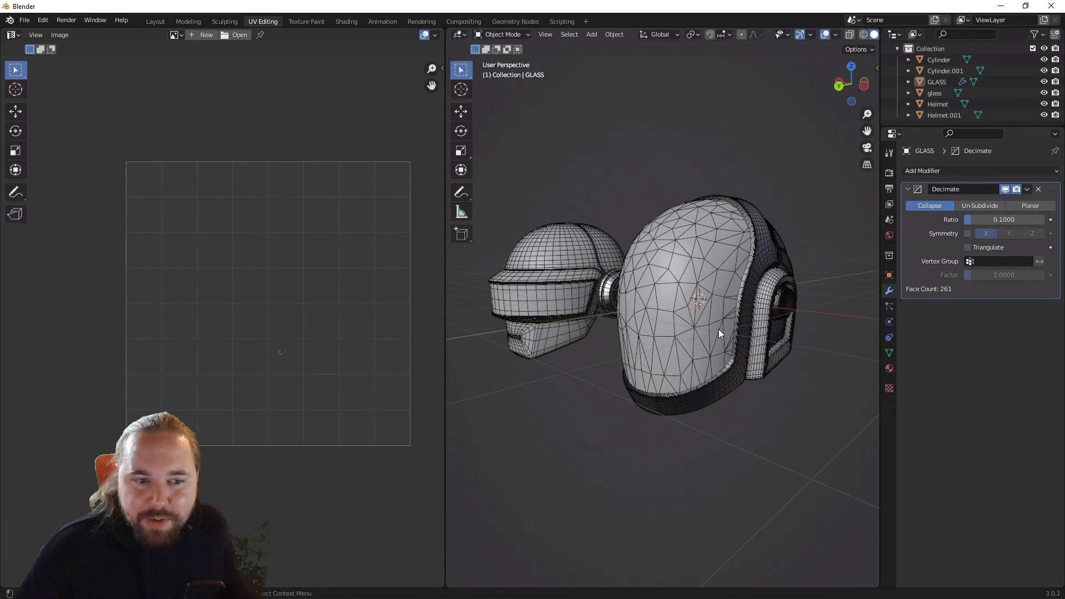
Step: Add a Decimate modifier with a ratio of 0.1 to the Helmet.001 shell
{"action": "left_click", "coordinate": [772, 259]}
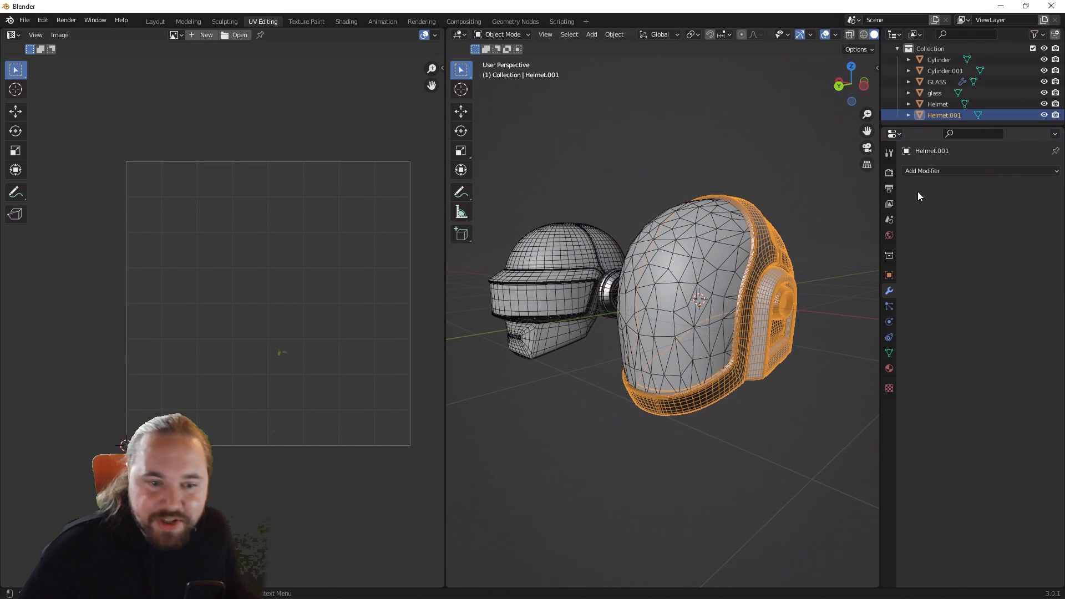
{"action": "left_click", "coordinate": [928, 172]}
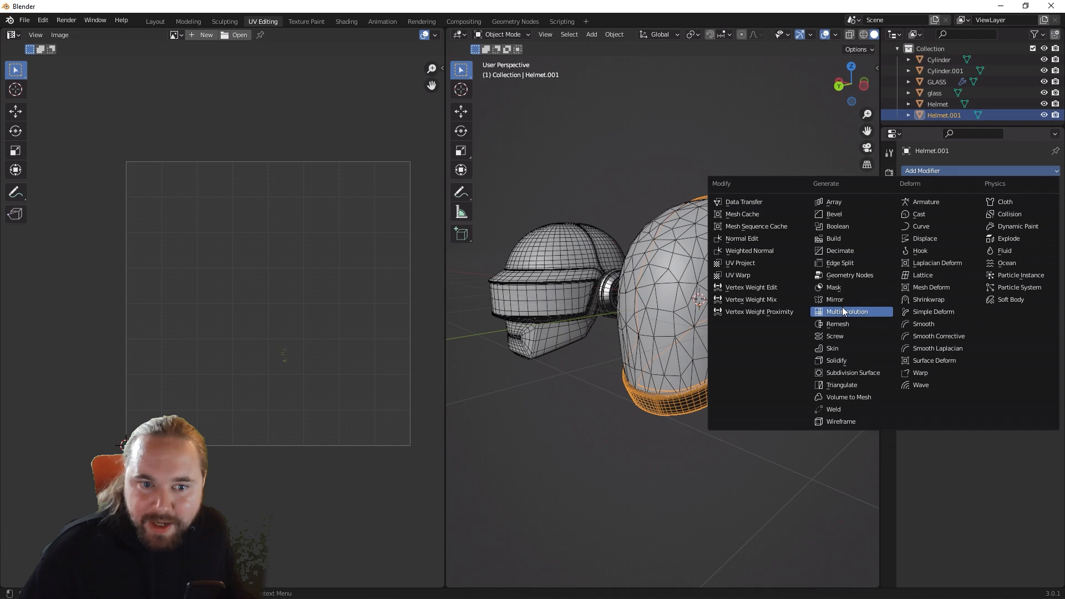
{"action": "left_click", "coordinate": [840, 251]}
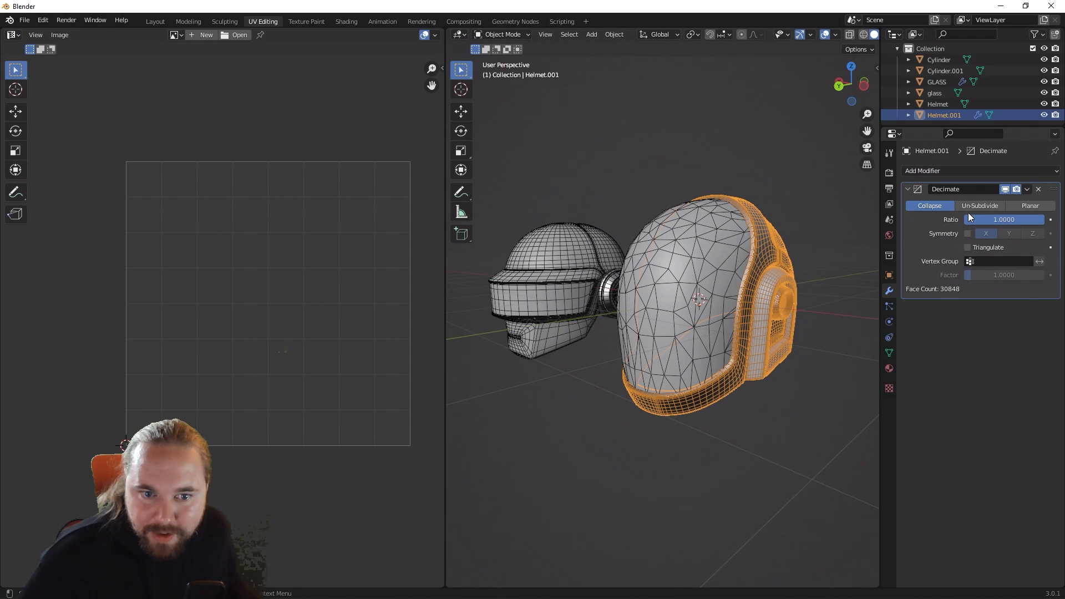
{"action": "left_click", "coordinate": [995, 220]}
{"action": "type", "text": "0.1"}
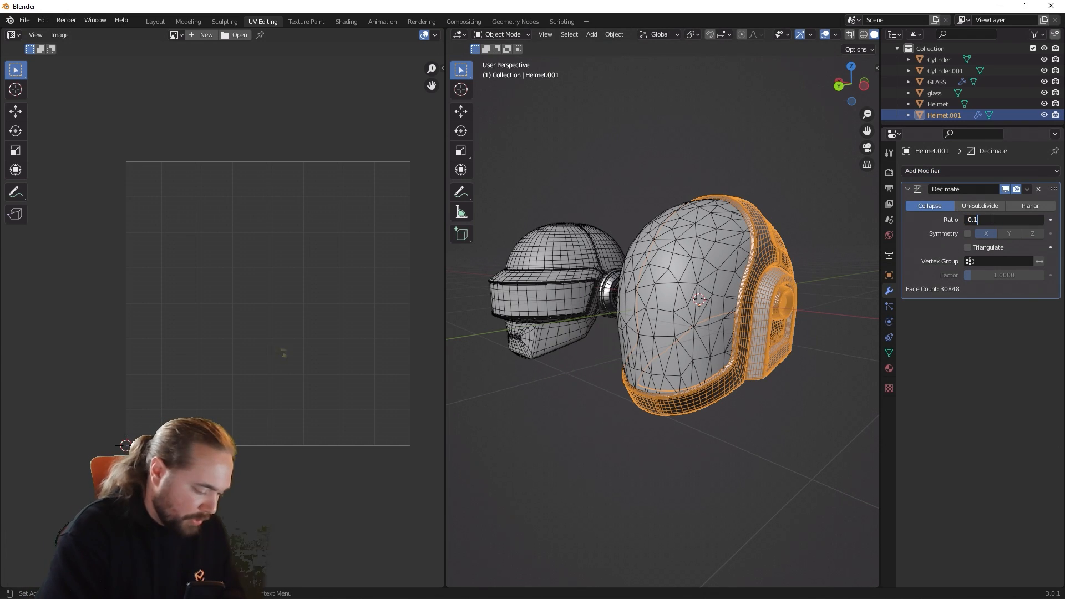
{"action": "key", "text": "Return"}
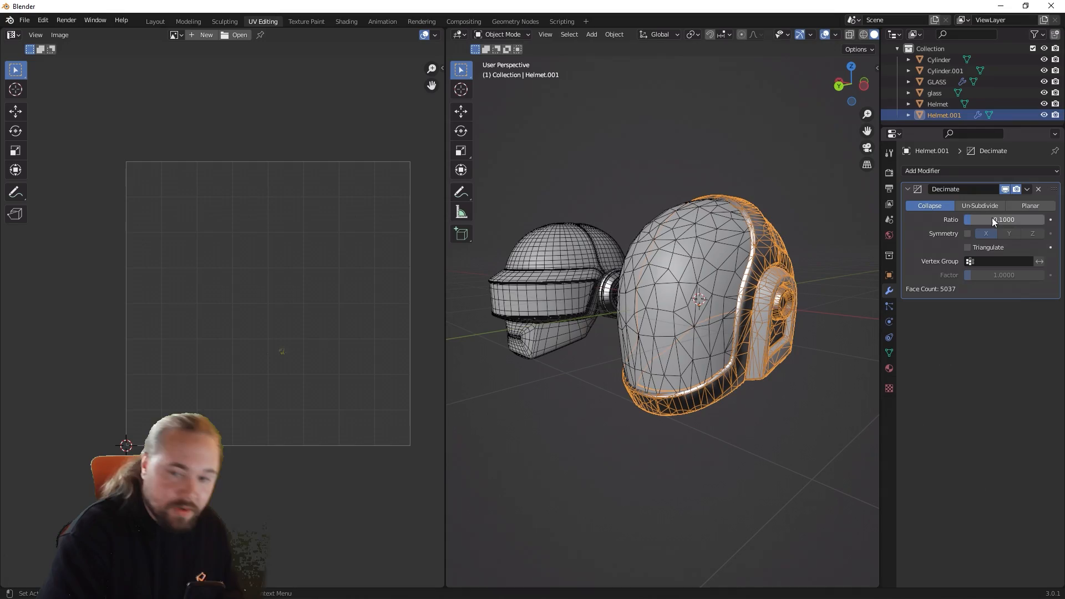
Step: Inspect the decimated Helmet.001 shell and visor up close for the quality of the simplified mesh
{"action": "left_click", "coordinate": [803, 492]}
{"action": "middle_click_drag", "start_coordinate": [802, 492], "coordinate": [877, 372]}
{"action": "scroll", "coordinate": [710, 477], "scroll_direction": "up", "scroll_amount": 1}
{"action": "scroll", "coordinate": [618, 485], "scroll_direction": "up", "scroll_amount": 3}
{"action": "scroll", "coordinate": [593, 459], "scroll_direction": "down", "scroll_amount": 3}
{"action": "middle_click_drag", "start_coordinate": [799, 405], "coordinate": [748, 464]}
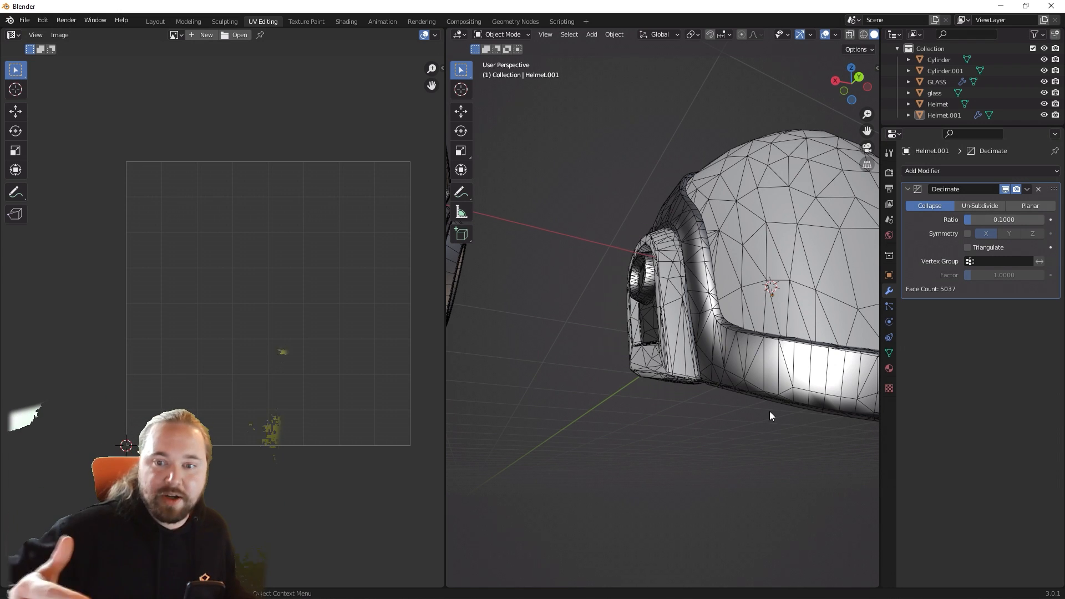
{"action": "middle_click_drag", "start_coordinate": [770, 411], "coordinate": [687, 395]}
{"action": "scroll", "coordinate": [677, 425], "scroll_direction": "down", "scroll_amount": 6}
Step: Add a Decimate modifier with a ratio of 0.1 to the Helmet shell of the helmet with ear pieces
{"action": "left_click", "coordinate": [578, 316]}
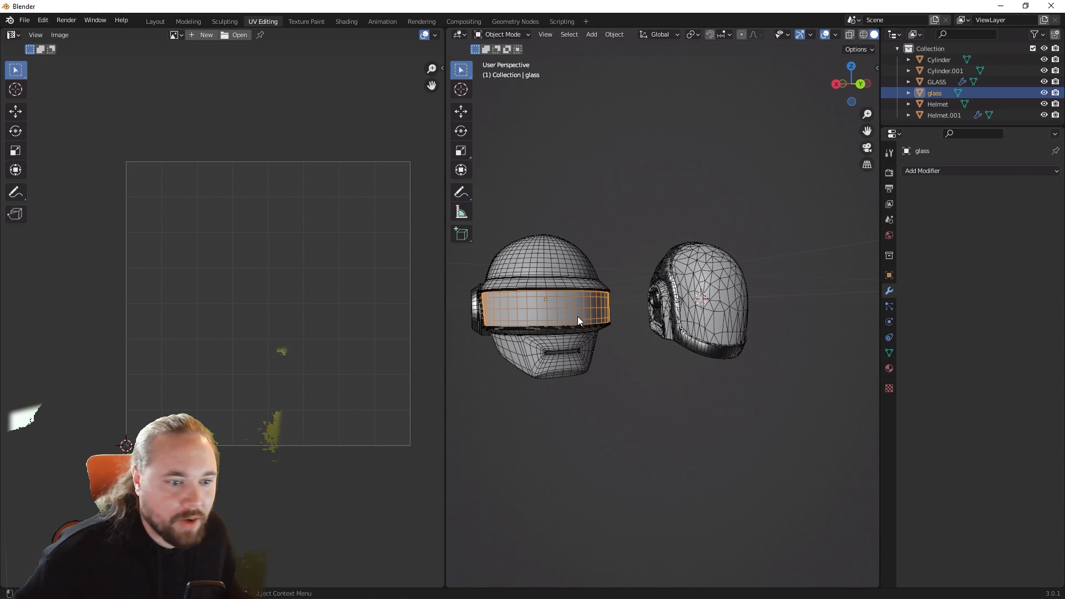
{"action": "middle_click_drag", "start_coordinate": [578, 317], "coordinate": [672, 280]}
{"action": "left_click", "coordinate": [935, 170]}
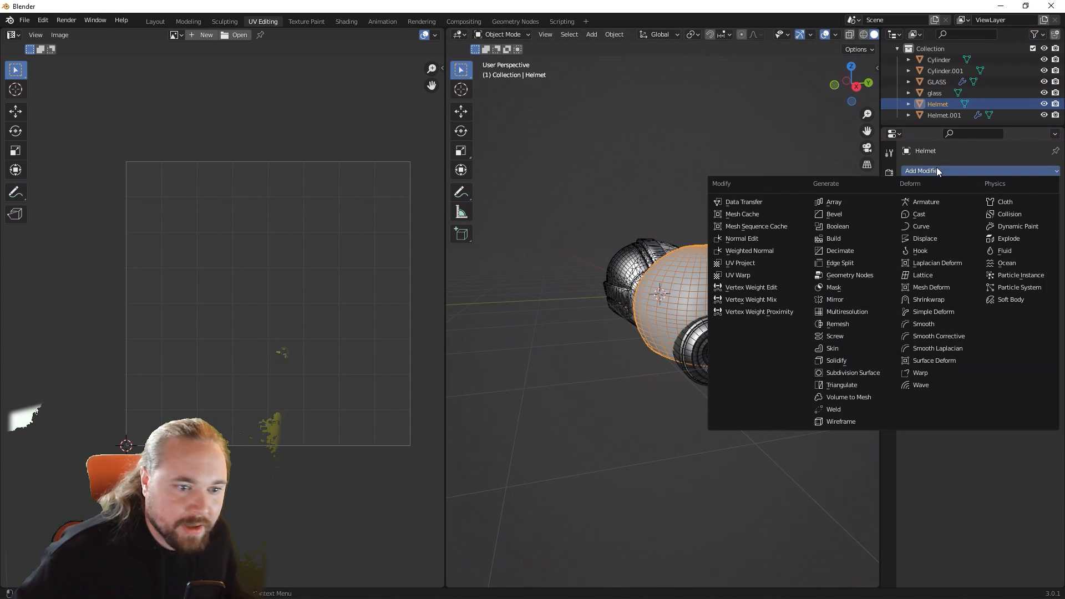
{"action": "left_click", "coordinate": [851, 250]}
{"action": "left_click", "coordinate": [1004, 218]}
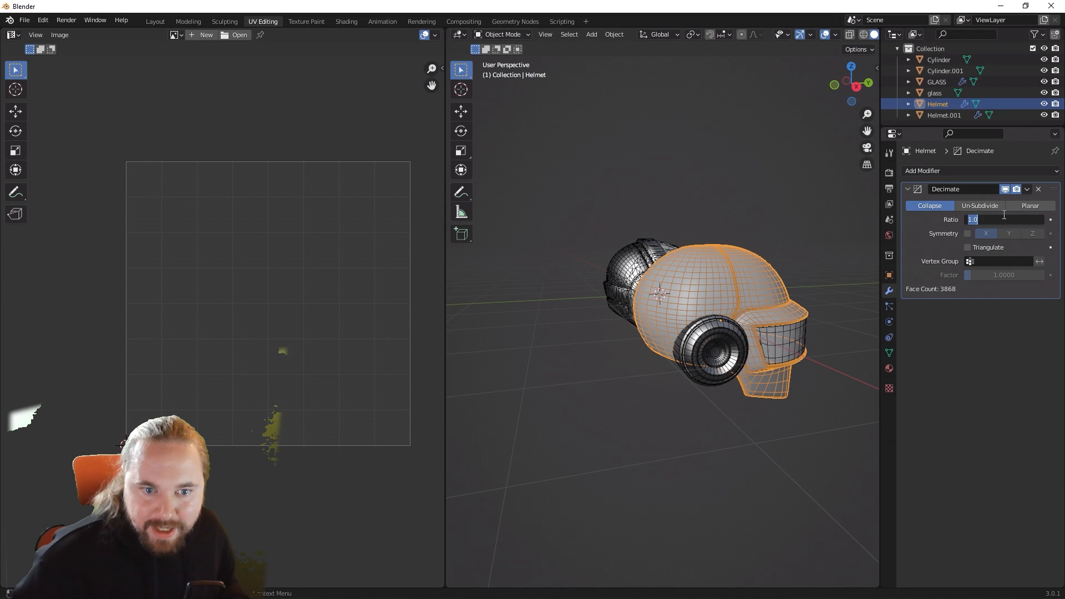
{"action": "type", "text": "0.1"}
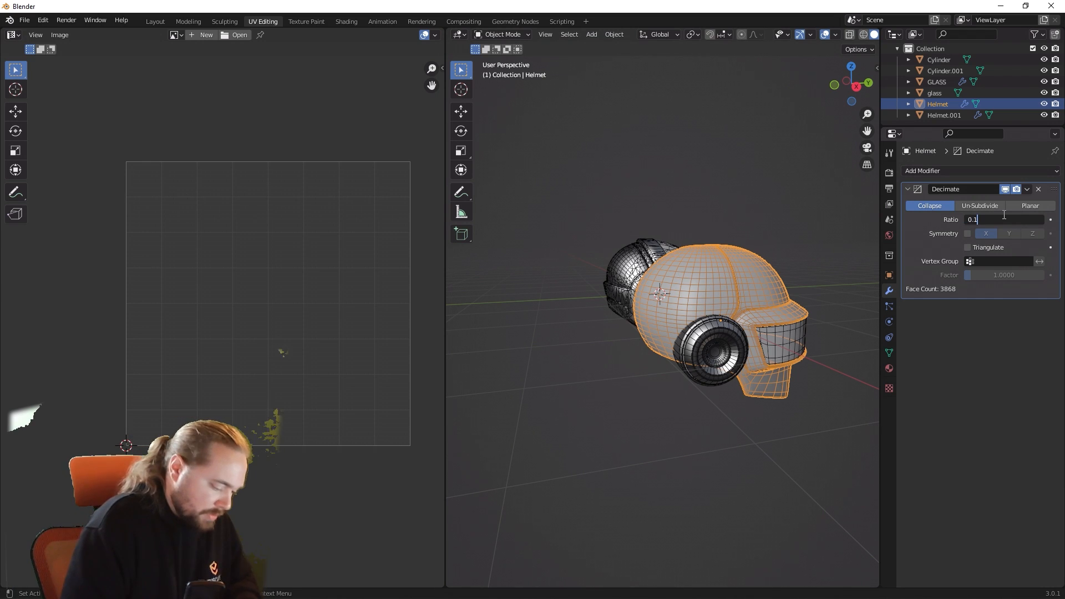
{"action": "key", "text": "Return"}
Step: Add a Decimate modifier with a ratio of 0.1 to the Cylinder.001 ear pieces of the helmet
{"action": "middle_click_drag", "start_coordinate": [741, 445], "coordinate": [707, 437]}
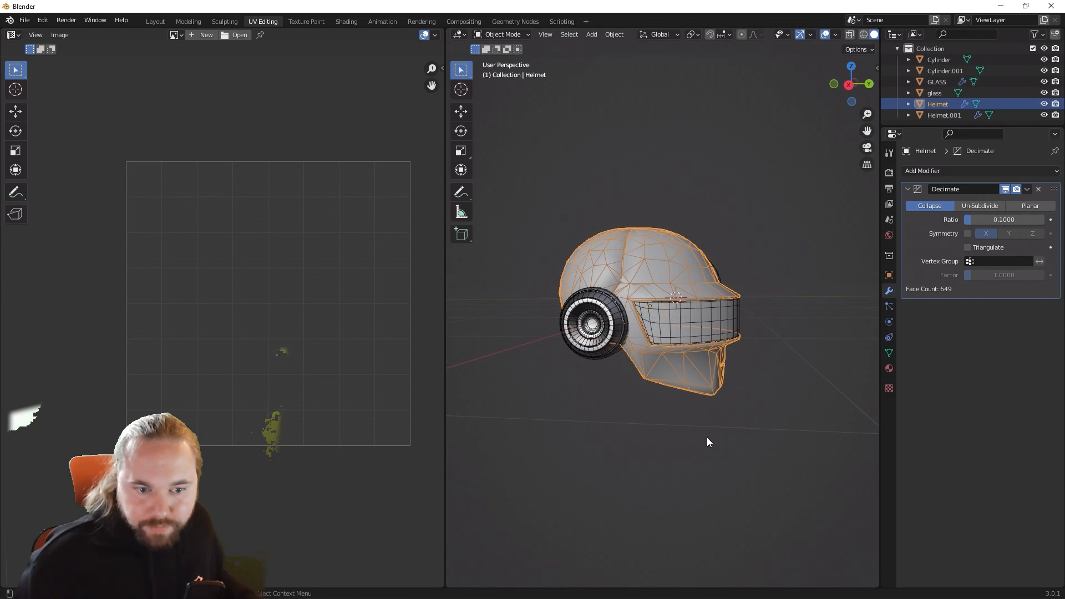
{"action": "left_click", "coordinate": [707, 437]}
{"action": "left_click", "coordinate": [625, 318]}
{"action": "middle_click_drag", "start_coordinate": [641, 337], "coordinate": [668, 332]}
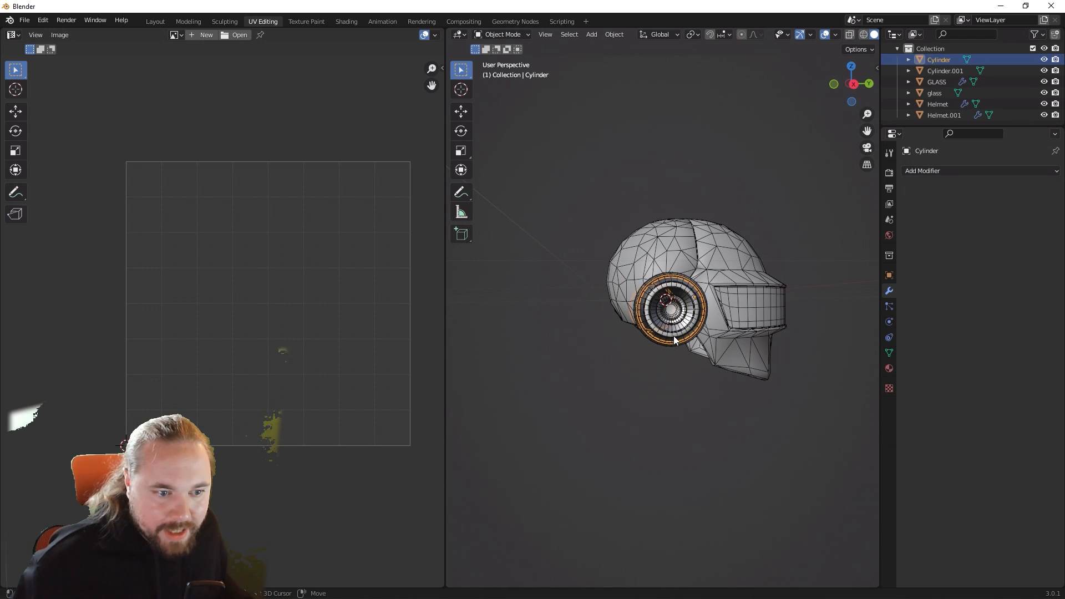
{"action": "left_click", "coordinate": [673, 335], "text": "shift"}
{"action": "middle_click_drag", "start_coordinate": [671, 368], "coordinate": [793, 377]}
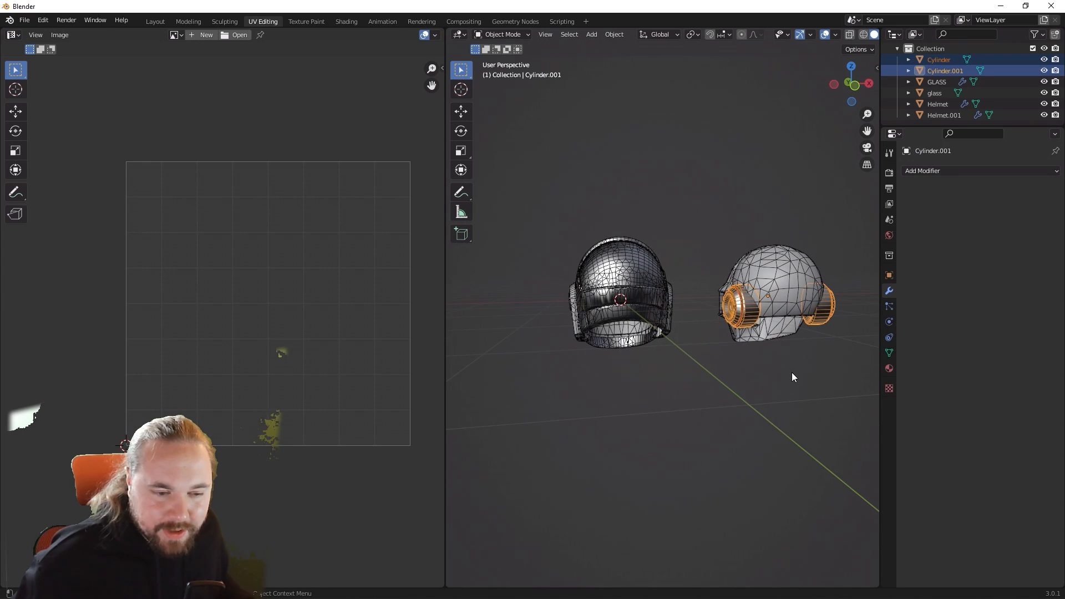
{"action": "left_click", "coordinate": [813, 349]}
{"action": "left_click", "coordinate": [816, 316]}
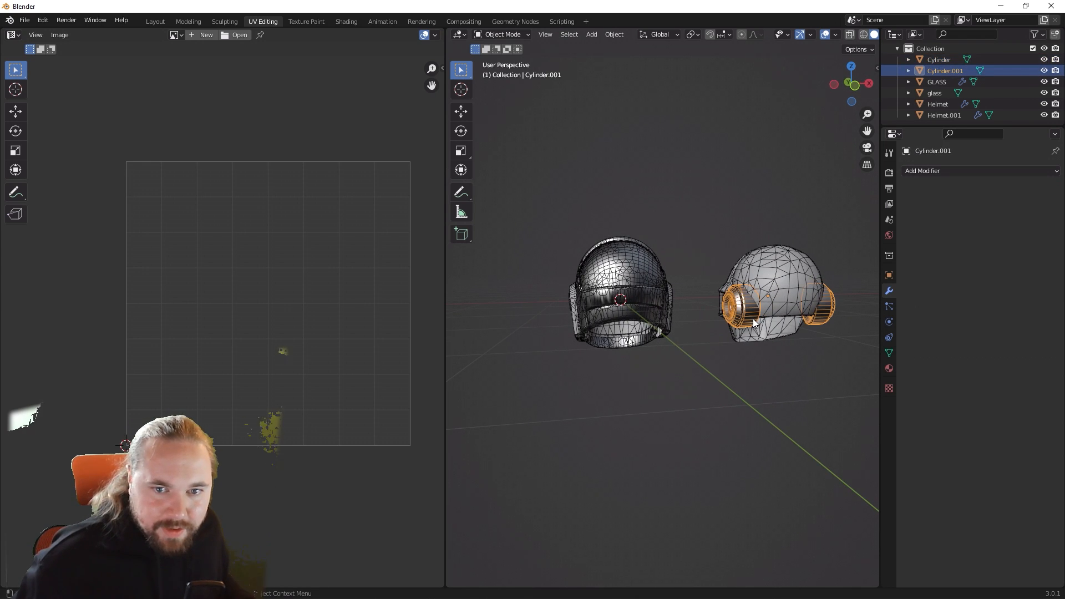
{"action": "left_click", "coordinate": [951, 171]}
{"action": "left_click", "coordinate": [858, 250]}
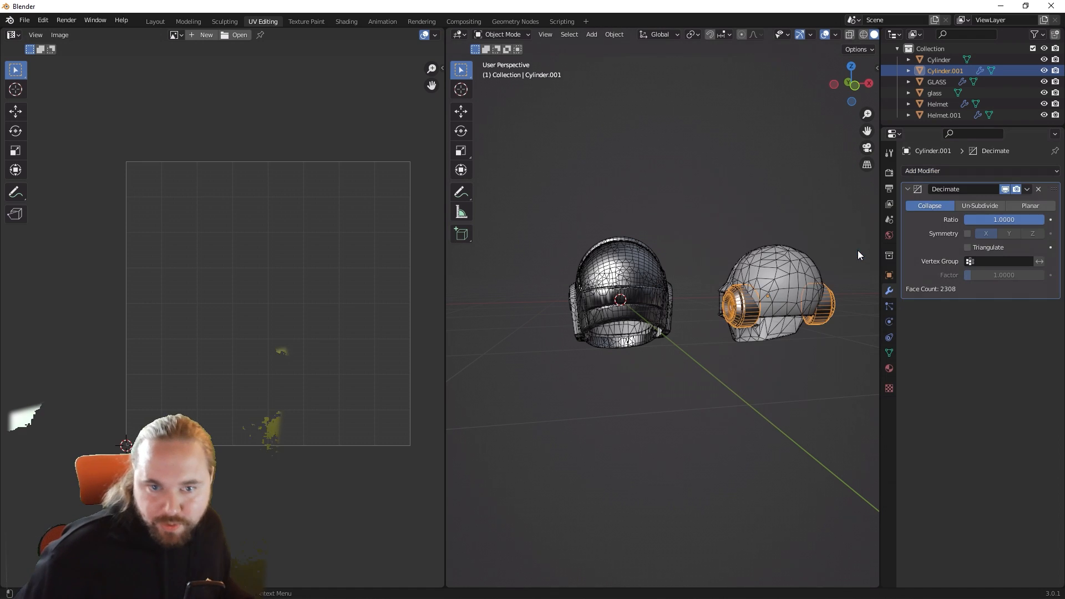
{"action": "left_click", "coordinate": [1013, 217]}
{"action": "type", "text": "0.1"}
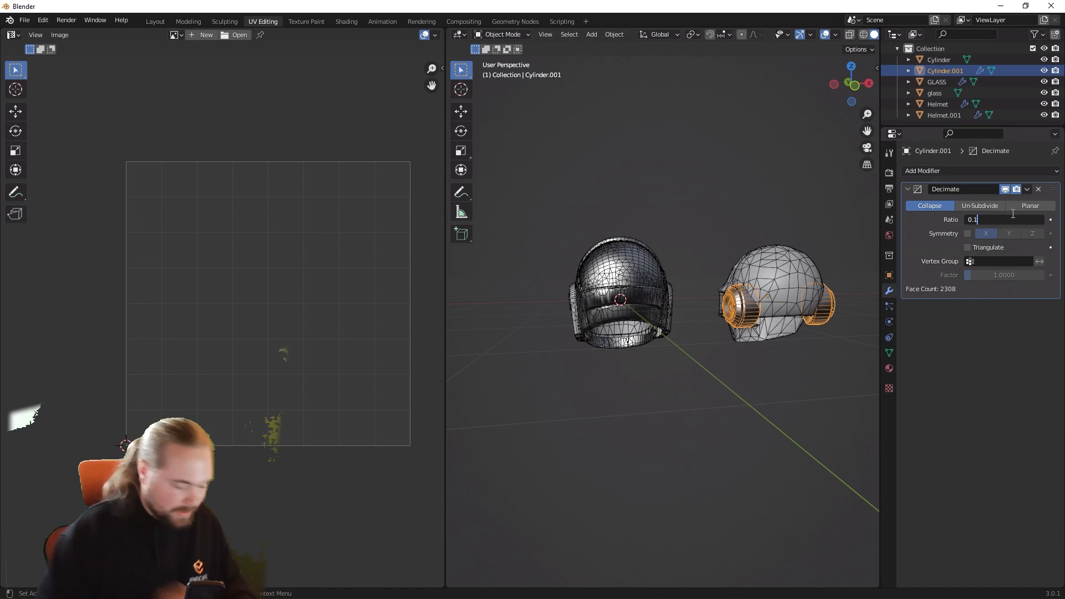
{"action": "key", "text": "Return"}
Step: Delete the separate Cylinder object from the helmet's ear pieces
{"action": "left_click", "coordinate": [708, 359]}
{"action": "scroll", "coordinate": [731, 338], "scroll_direction": "up", "scroll_amount": 5}
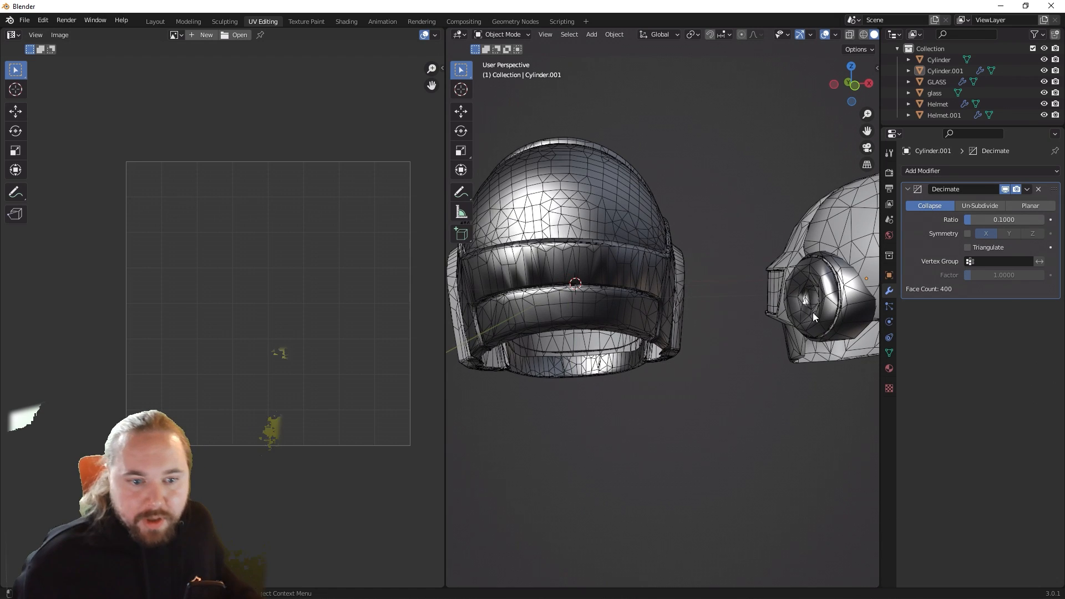
{"action": "left_click", "coordinate": [834, 314]}
{"action": "scroll", "coordinate": [813, 375], "scroll_direction": "up", "scroll_amount": 2}
{"action": "key", "text": "Delete"}
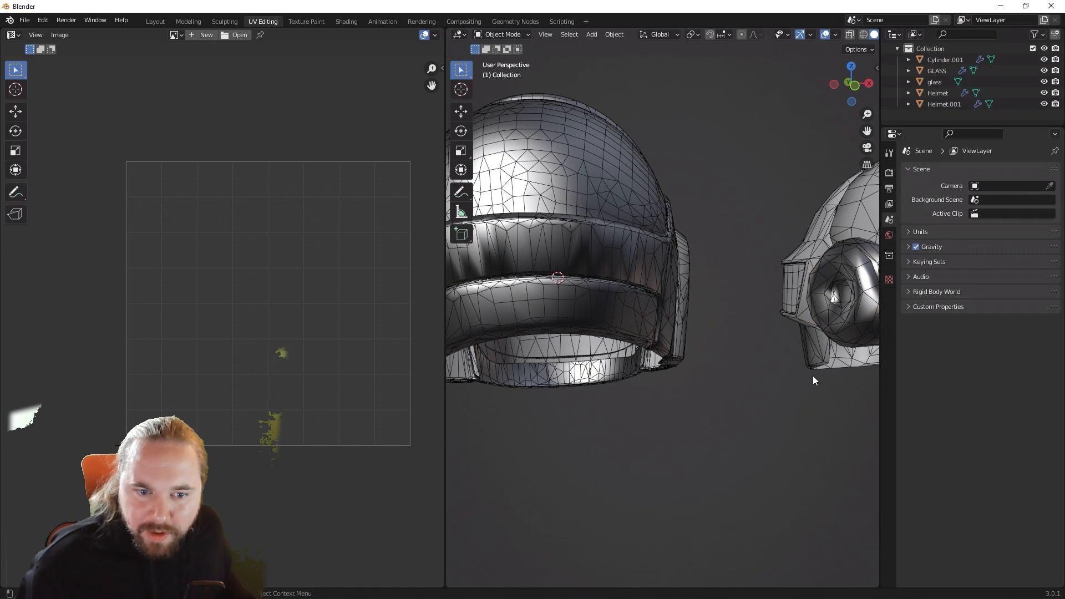
Step: Select all objects of both helmets and enable the statistics overlay in the 3D viewport
{"action": "middle_click_drag", "start_coordinate": [813, 375], "coordinate": [635, 393]}
{"action": "scroll", "coordinate": [634, 394], "scroll_direction": "down", "scroll_amount": 3}
{"action": "middle_click_drag", "start_coordinate": [708, 380], "coordinate": [550, 391]}
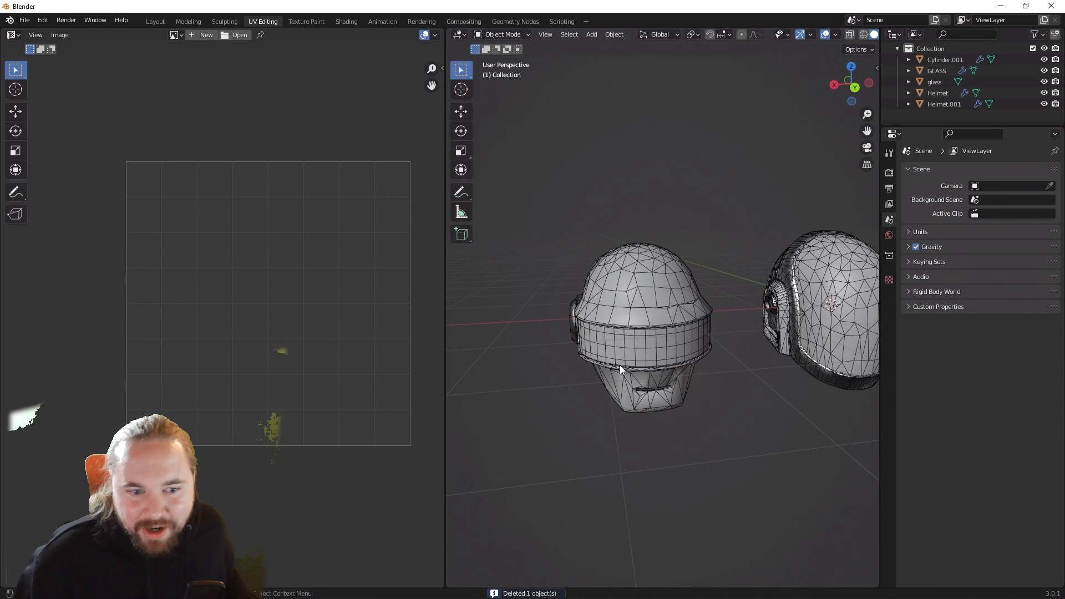
{"action": "scroll", "coordinate": [621, 365], "scroll_direction": "down", "scroll_amount": 4}
{"action": "left_click_drag", "start_coordinate": [575, 195], "coordinate": [840, 439]}
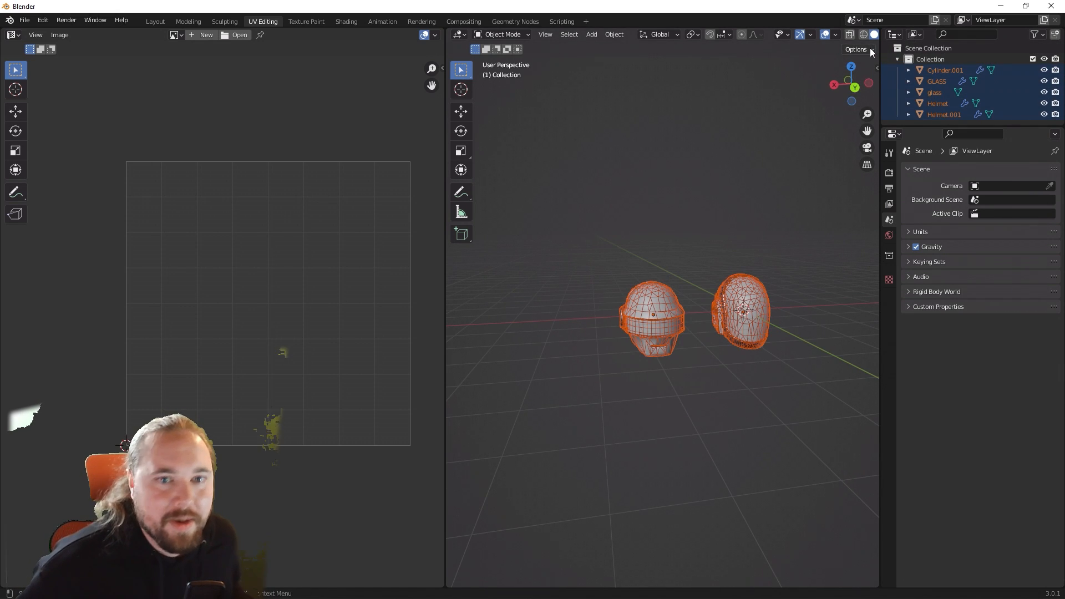
{"action": "left_click", "coordinate": [836, 35]}
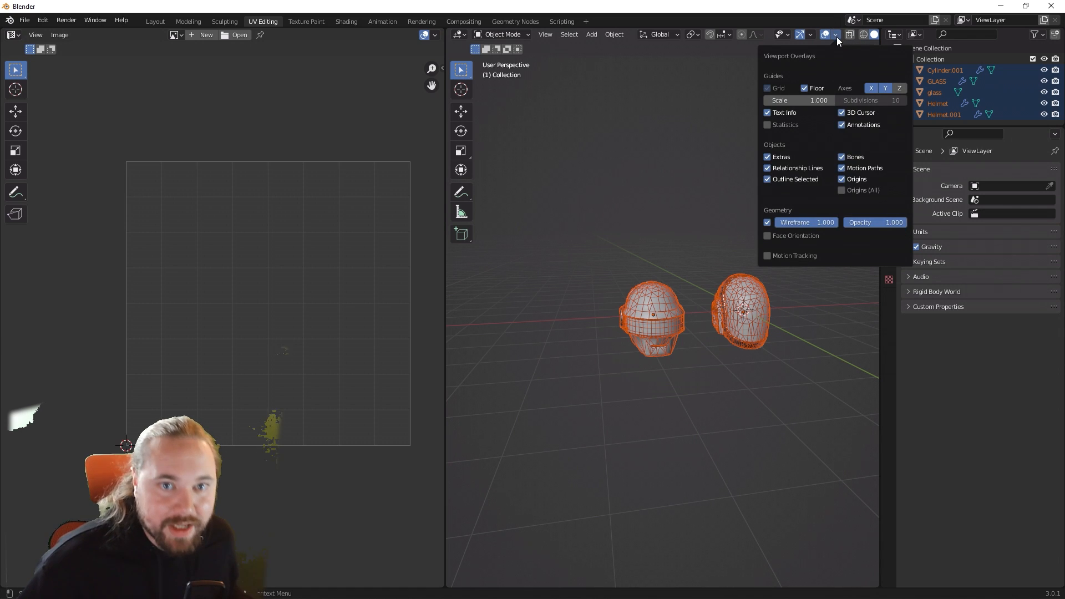
{"action": "left_click", "coordinate": [770, 125]}
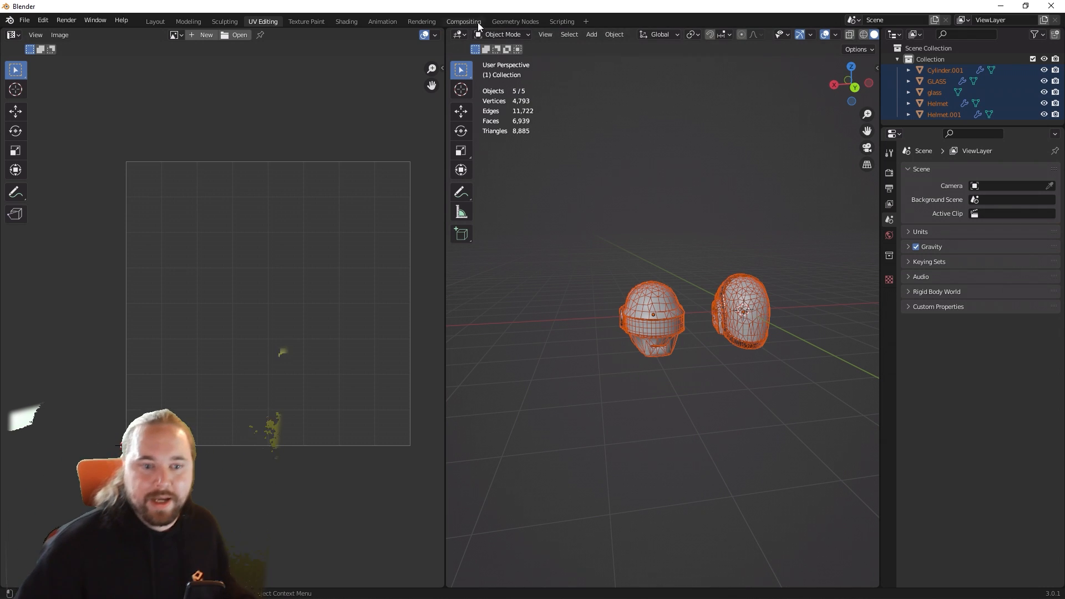
Step: Export the selected helmet objects to the Desktop as an FBX file named "Daft Punk Helmets Placeholder.fbx"
{"action": "left_click", "coordinate": [25, 20]}
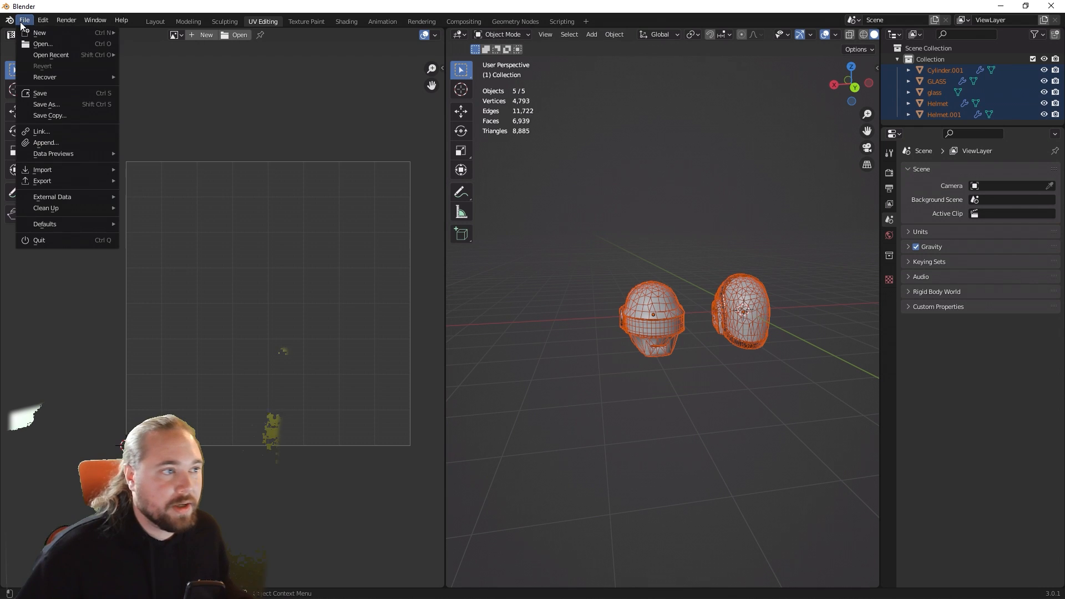
{"action": "mouse_move", "coordinate": [74, 182]}
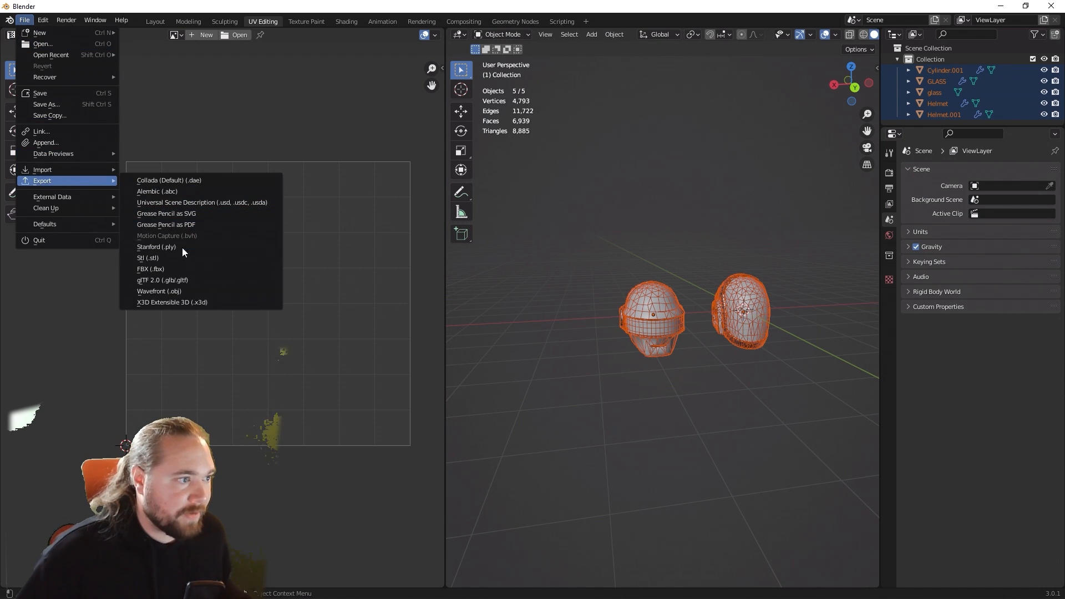
{"action": "left_click", "coordinate": [175, 268]}
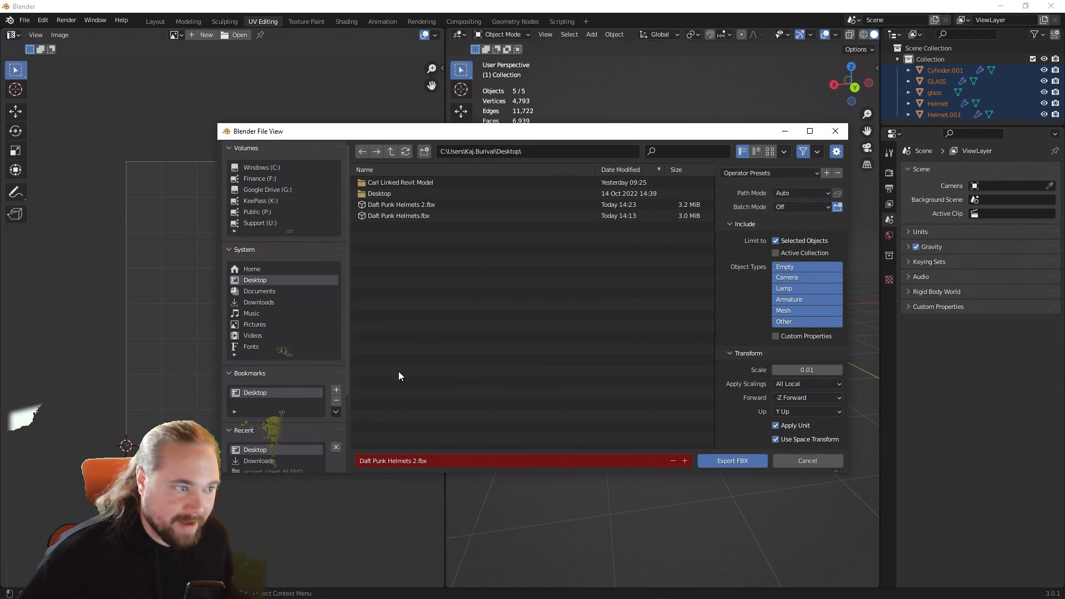
{"action": "left_click", "coordinate": [416, 461]}
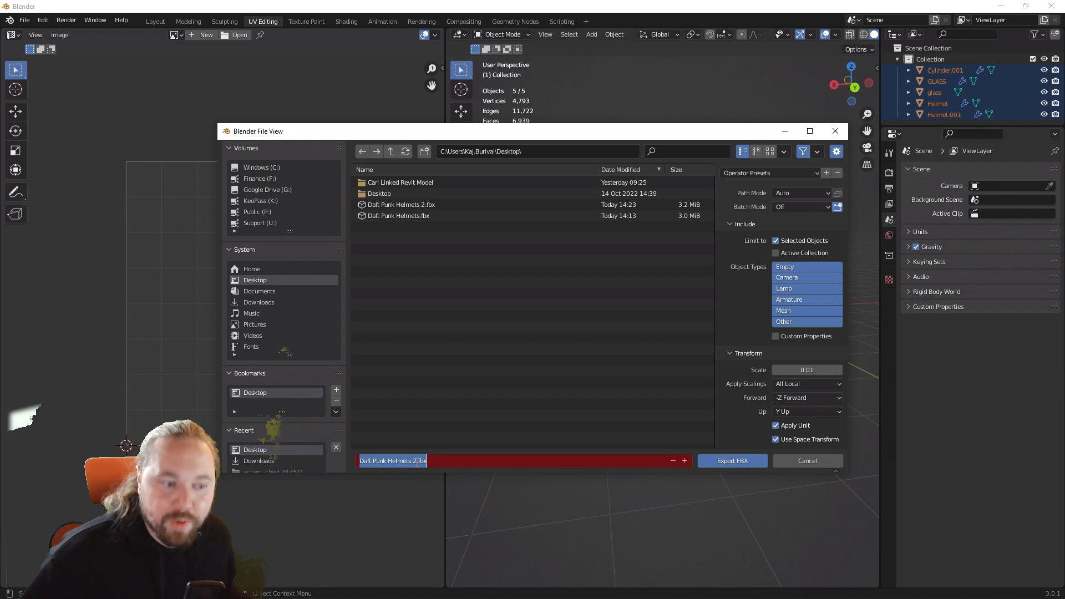
{"action": "left_click", "coordinate": [417, 461]}
{"action": "key", "text": "BackSpace"}
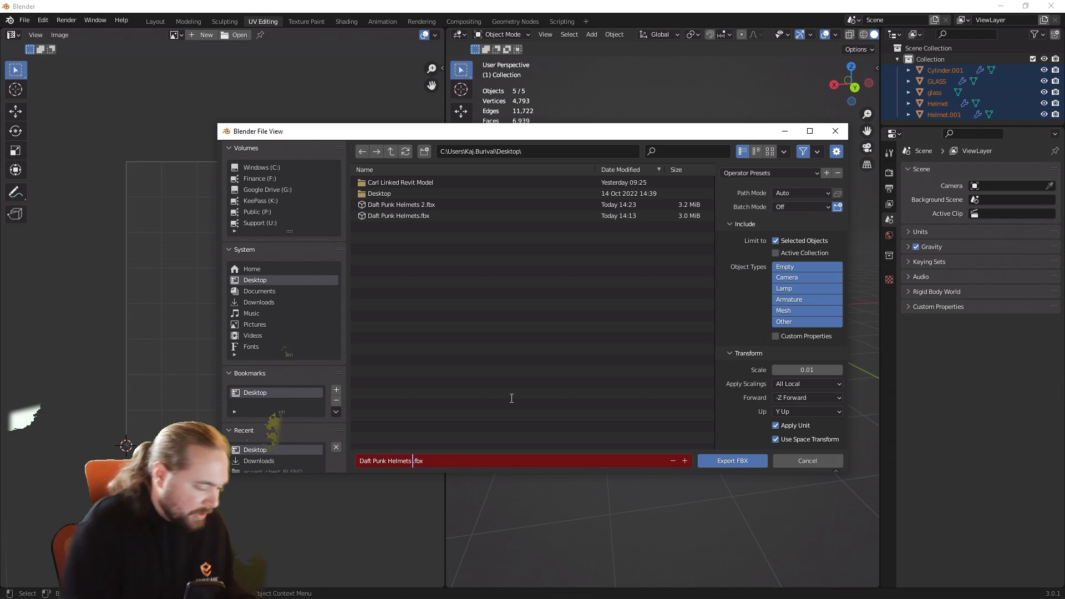
{"action": "type", "text": "Placeholder"}
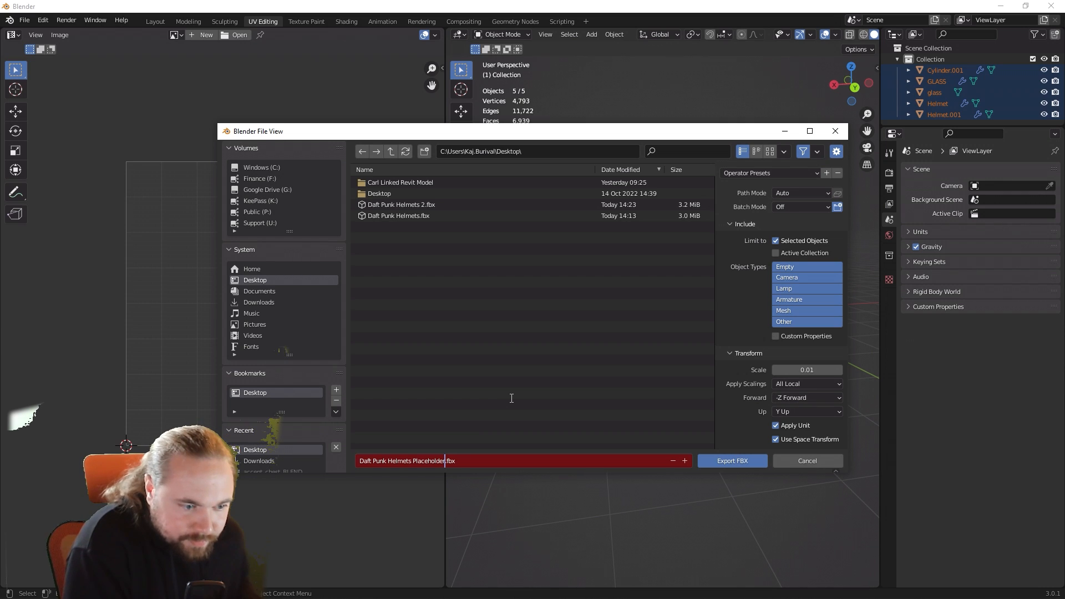
{"action": "left_click", "coordinate": [511, 399]}
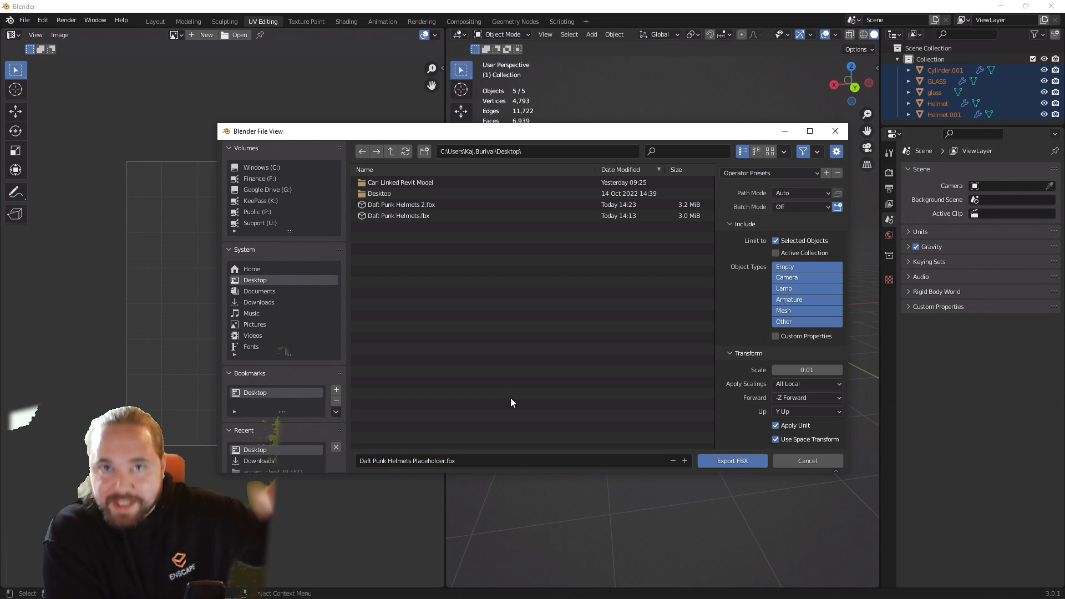
{"action": "key", "text": "Return"}
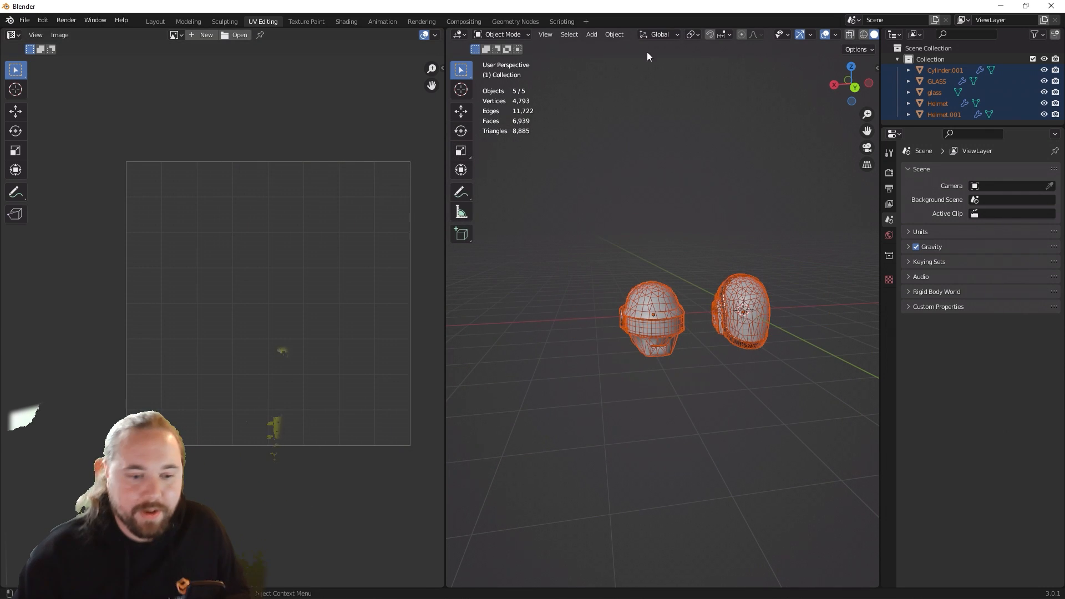
Step: Switch to the Enscape Custom Asset Editor and load "Daft Punk Helmets Placeholder.fbx" as the placeholder geometry
{"action": "left_click", "coordinate": [1000, 6]}
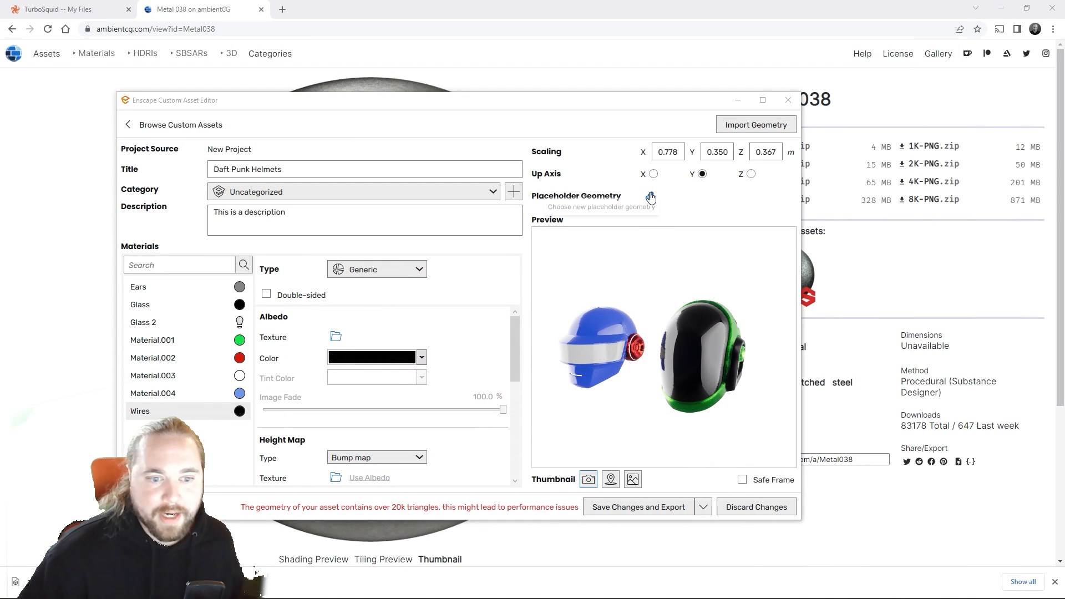
{"action": "left_click", "coordinate": [650, 197]}
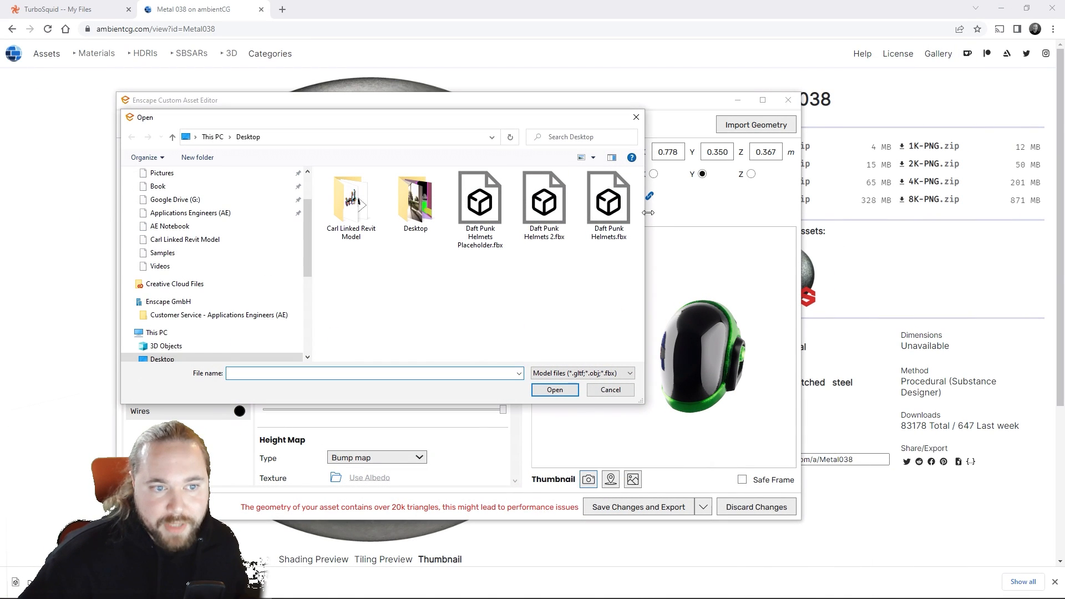
{"action": "double_click", "coordinate": [494, 221]}
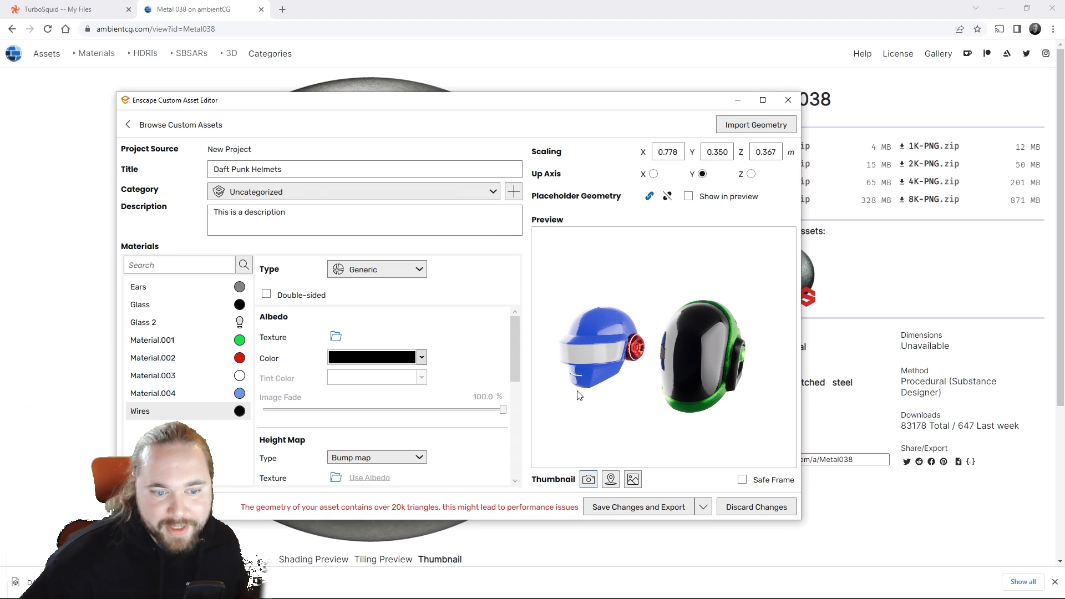
Step: Show the placeholder geometry in the preview, examine it up close, and switch back to the full asset
{"action": "left_click", "coordinate": [688, 196]}
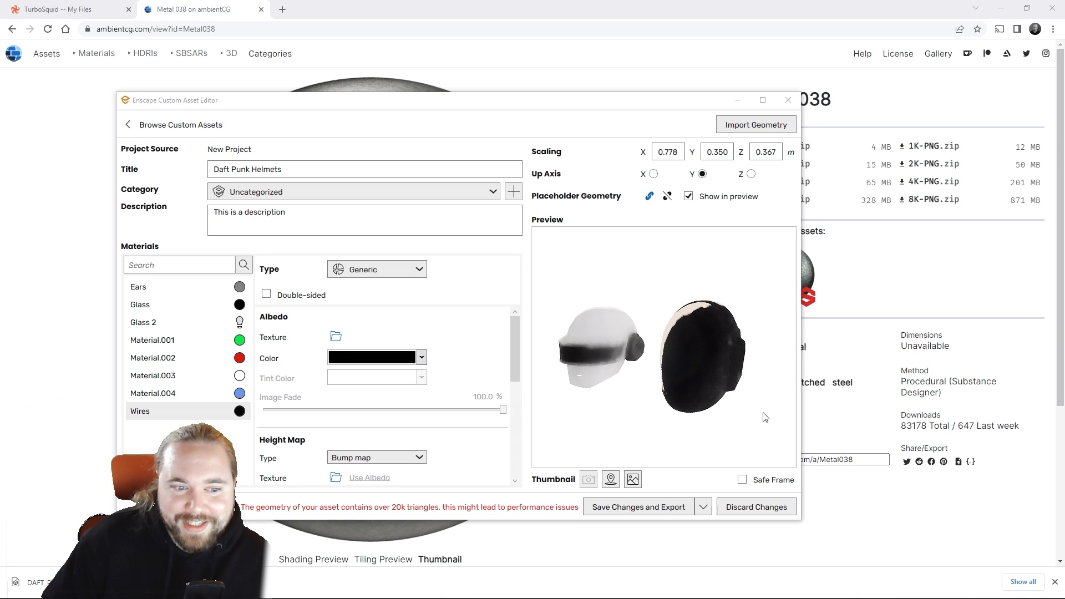
{"action": "left_click_drag", "start_coordinate": [766, 400], "coordinate": [788, 402]}
{"action": "scroll", "coordinate": [666, 360], "scroll_direction": "up", "scroll_amount": 2}
{"action": "left_click_drag", "start_coordinate": [666, 361], "coordinate": [702, 365]}
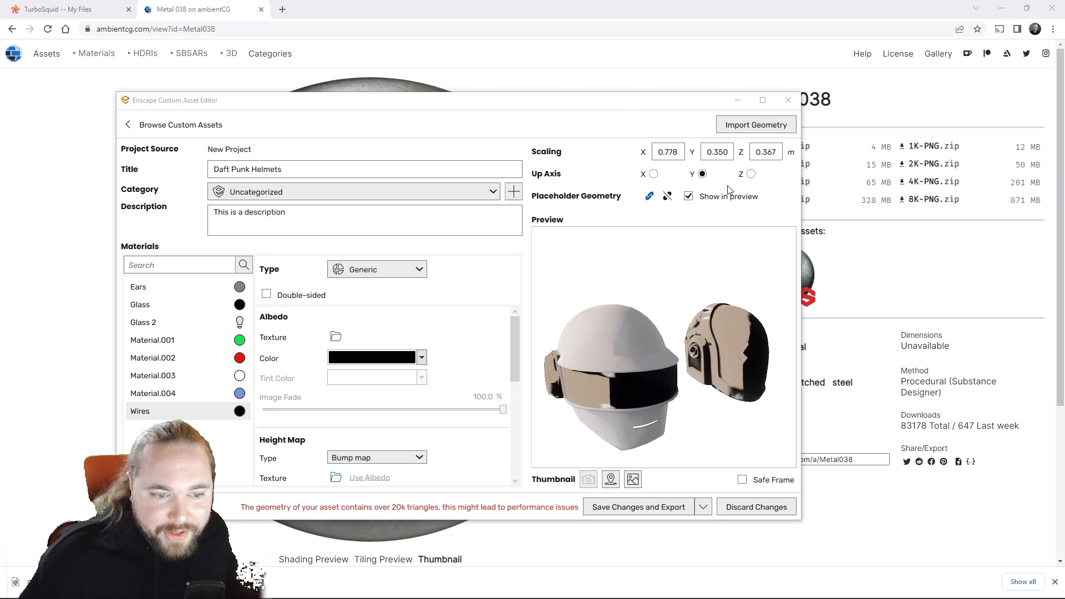
{"action": "left_click", "coordinate": [687, 197]}
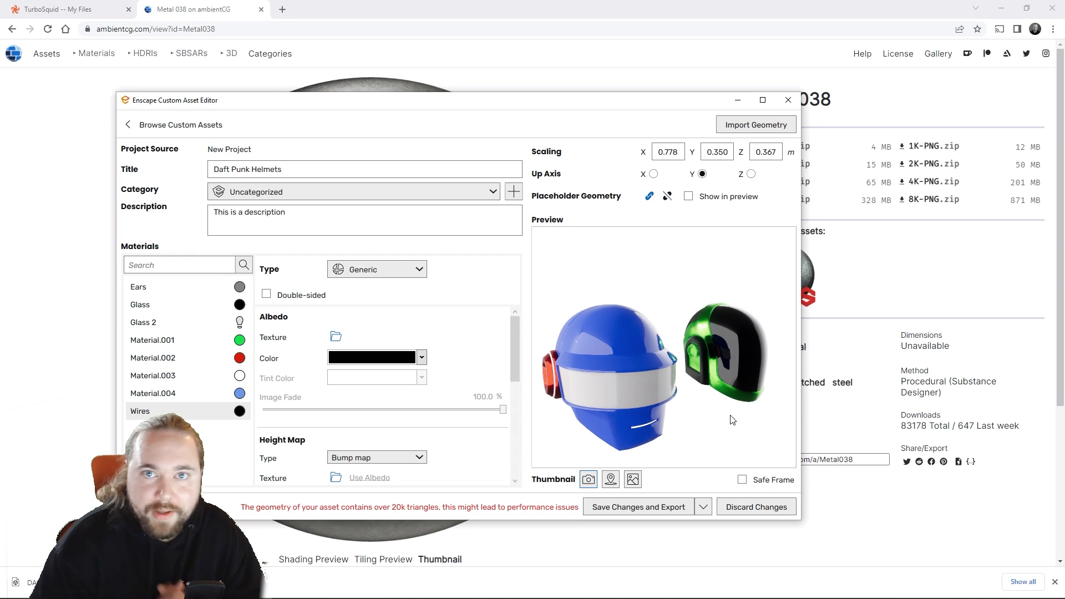
Step: Save and export the Daft Punk Helmets asset, and close the Custom Asset Editor
{"action": "left_click", "coordinate": [669, 507]}
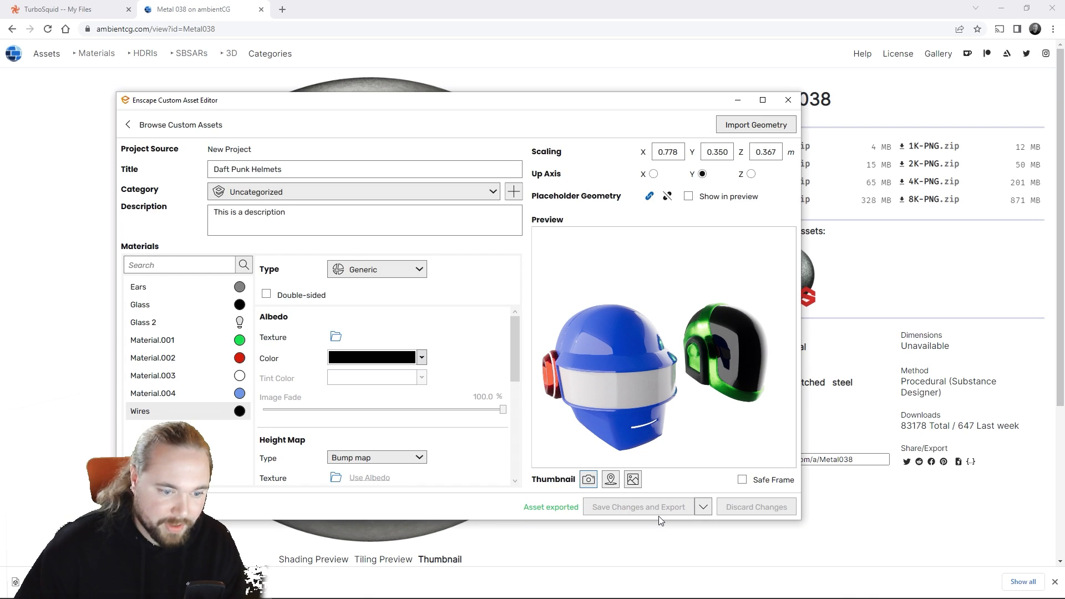
{"action": "left_click", "coordinate": [792, 102]}
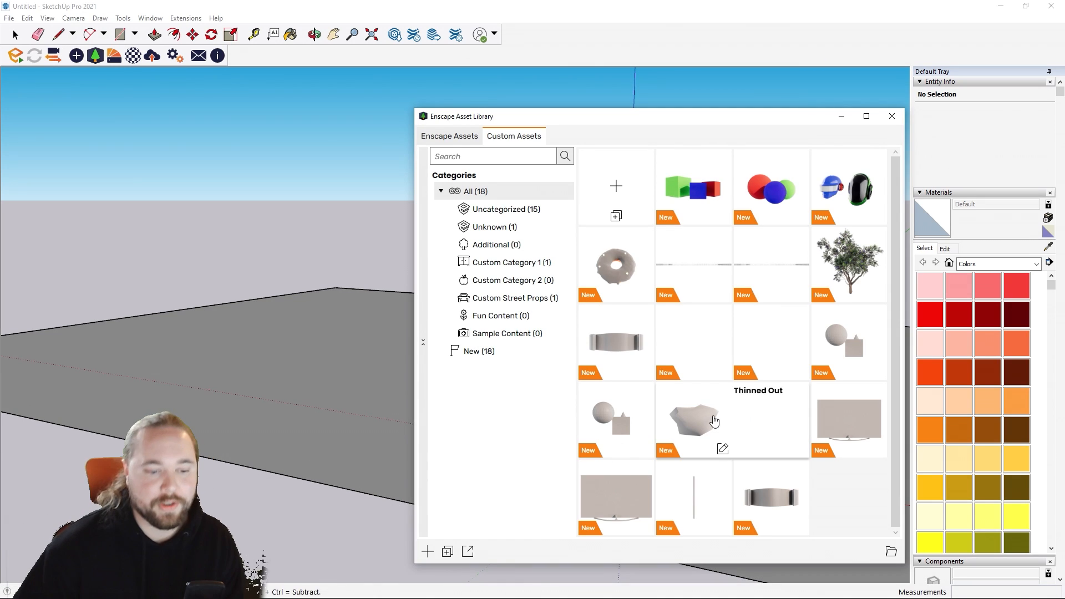
{"action": "mouse_move", "coordinate": [837, 179]}
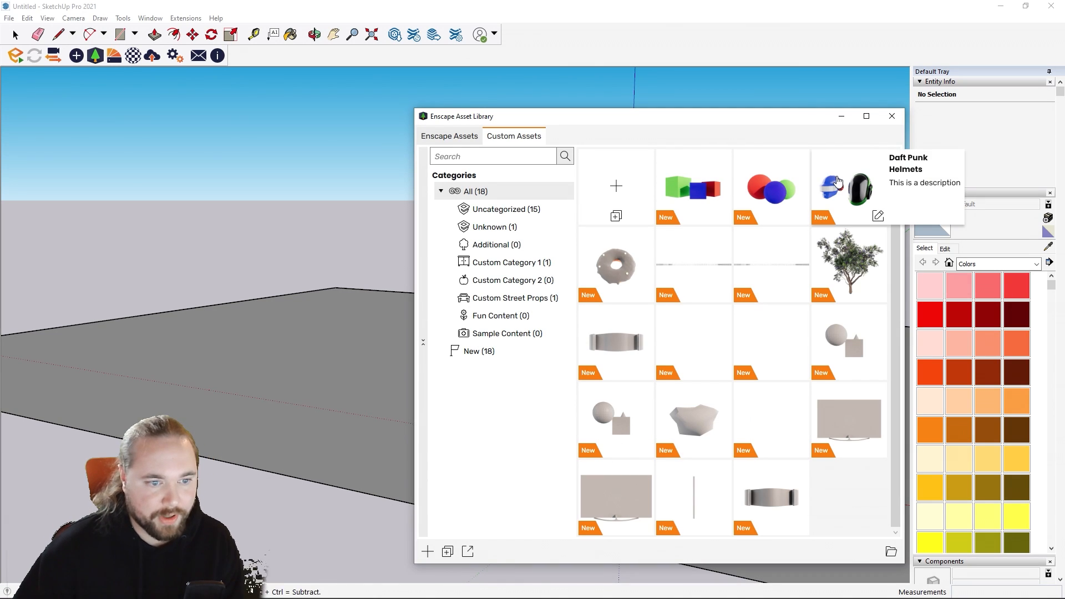
Step: Start the Enscape rendering from SketchUp, close the Asset Library, and move the render window over the model view
{"action": "left_click", "coordinate": [16, 55]}
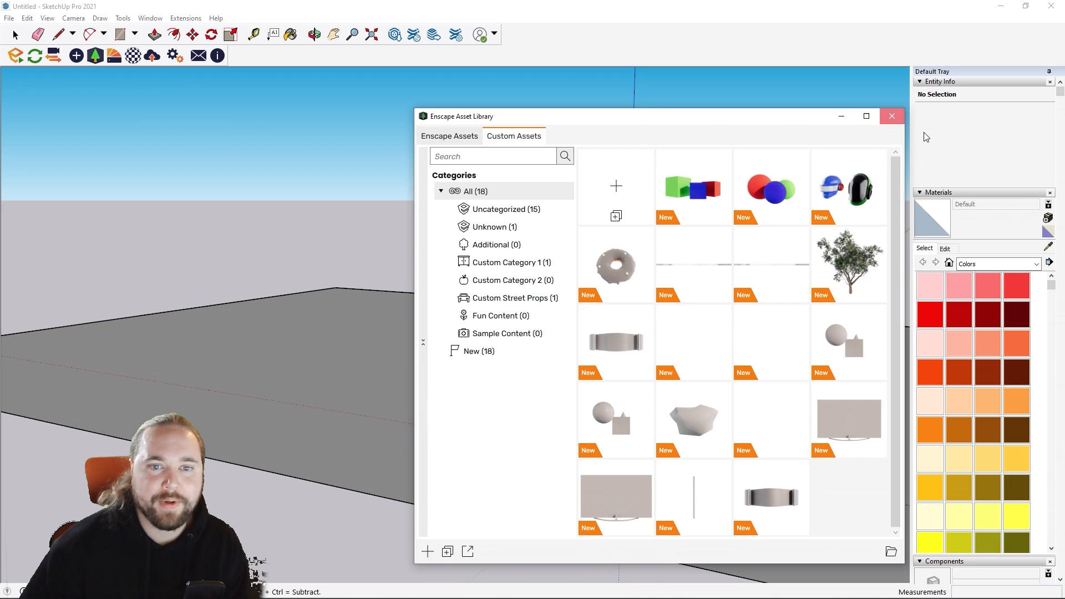
{"action": "left_click", "coordinate": [892, 116]}
{"action": "left_click_drag", "start_coordinate": [525, 118], "coordinate": [395, 168]}
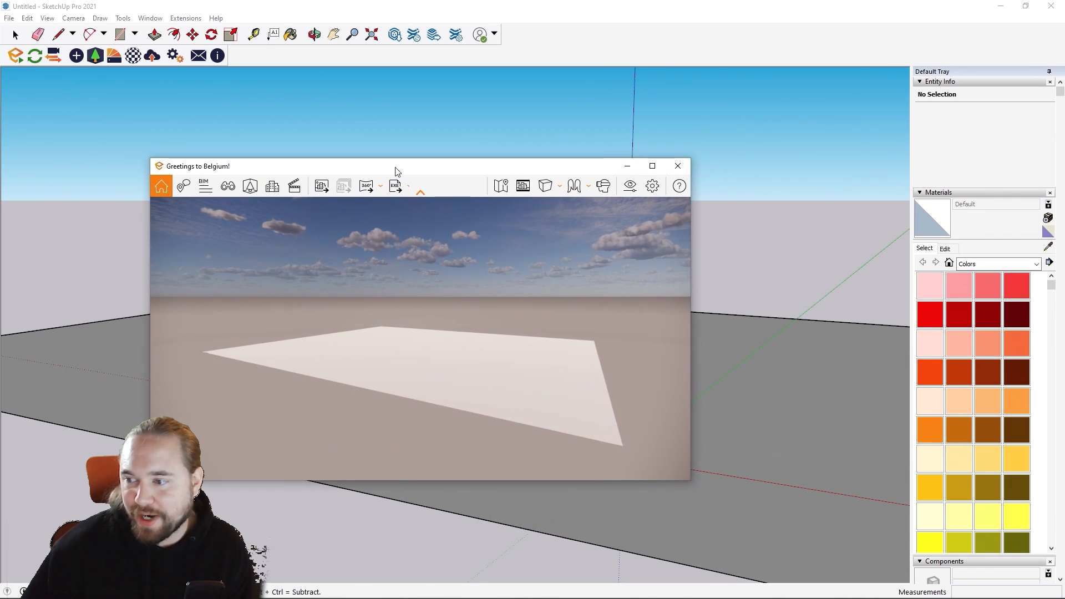
Step: Maximize the render window and place one Daft Punk Helmets custom asset on the white ground plane
{"action": "double_click", "coordinate": [395, 167]}
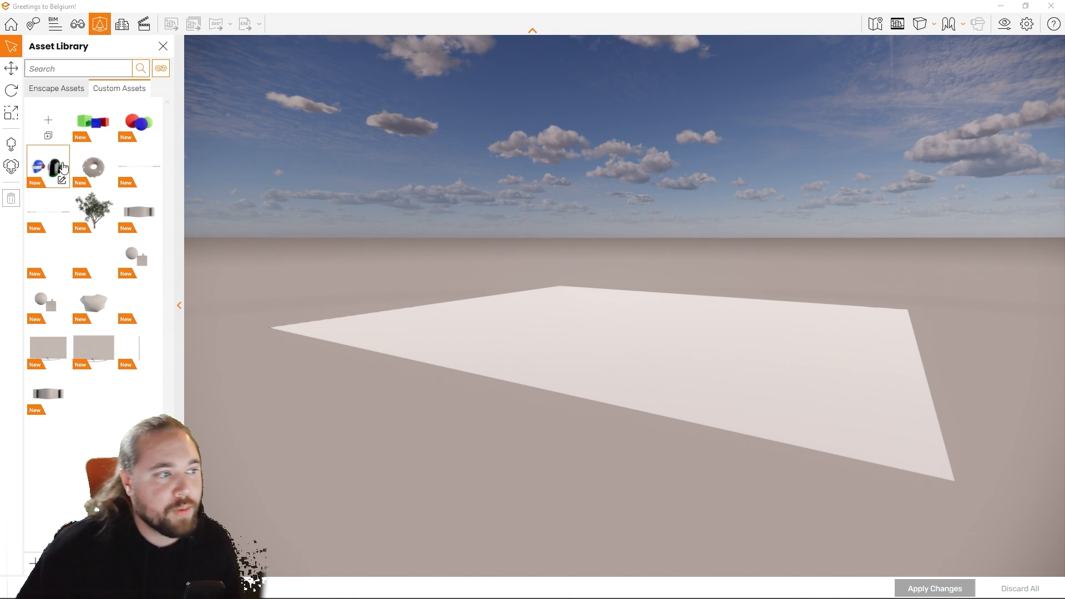
{"action": "left_click", "coordinate": [59, 167]}
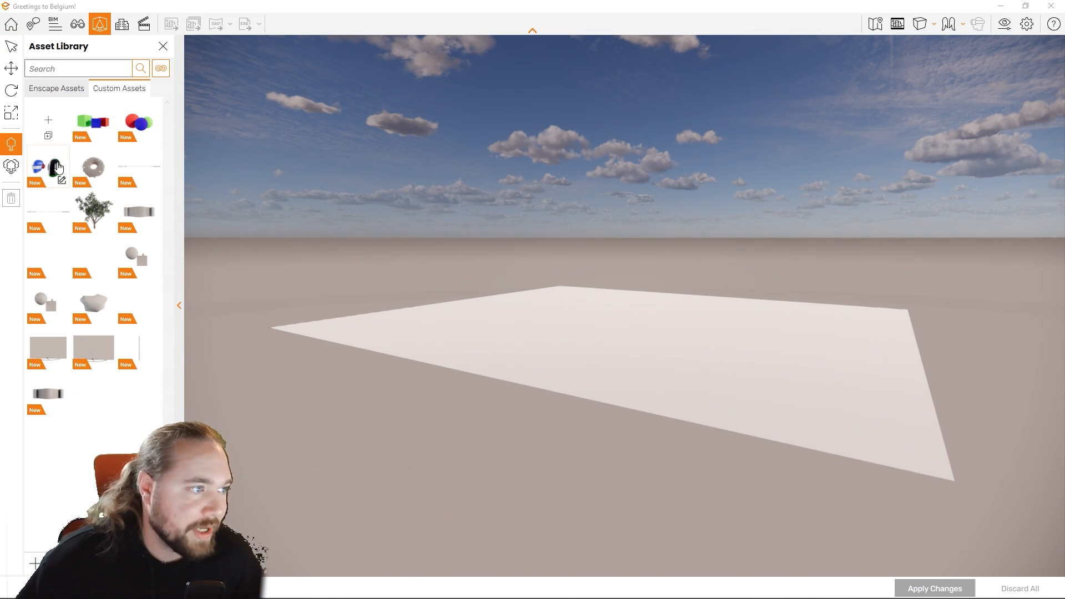
{"action": "left_click", "coordinate": [598, 351]}
{"action": "scroll", "coordinate": [598, 351], "scroll_direction": "up", "scroll_amount": 5}
{"action": "scroll", "coordinate": [597, 350], "scroll_direction": "down", "scroll_amount": 3}
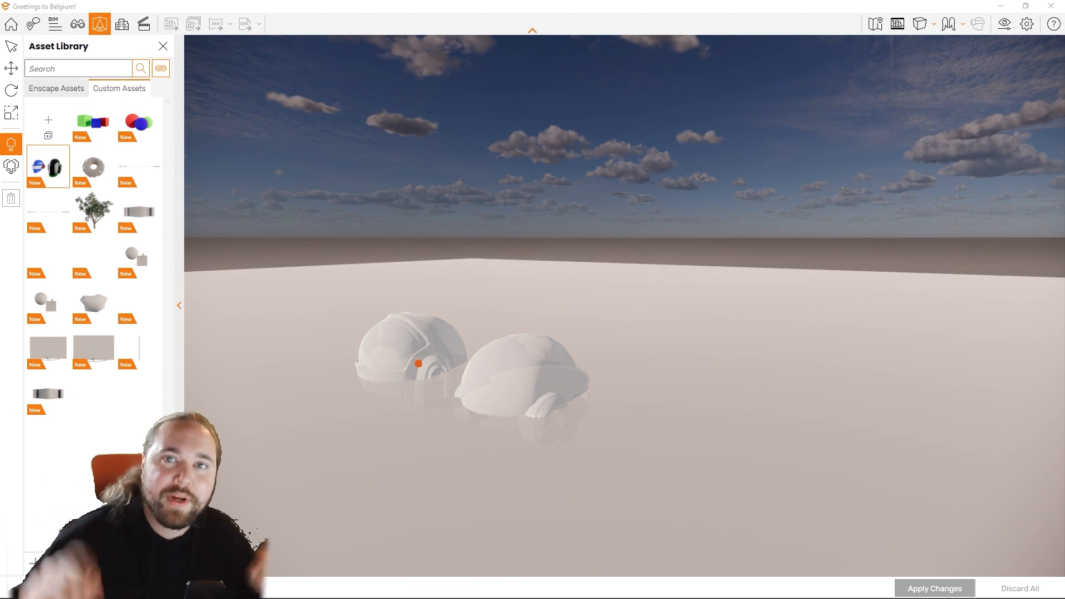
{"action": "left_click", "coordinate": [460, 364]}
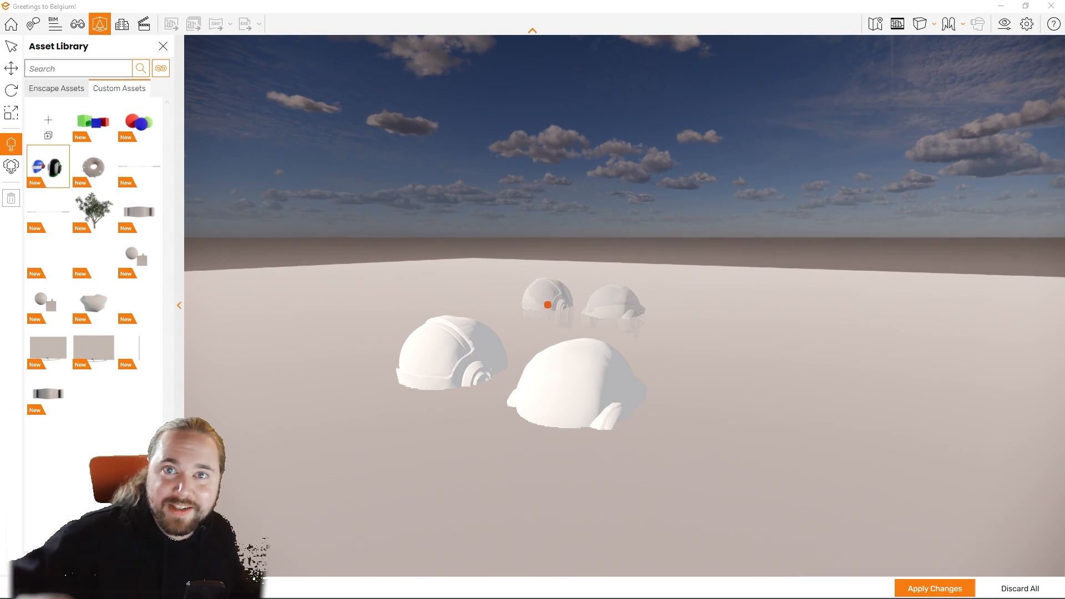
{"action": "key", "text": "Escape"}
Step: Raise the placed helmets vertically out of the ground until they rest on its surface, and apply the changes
{"action": "left_click", "coordinate": [413, 348]}
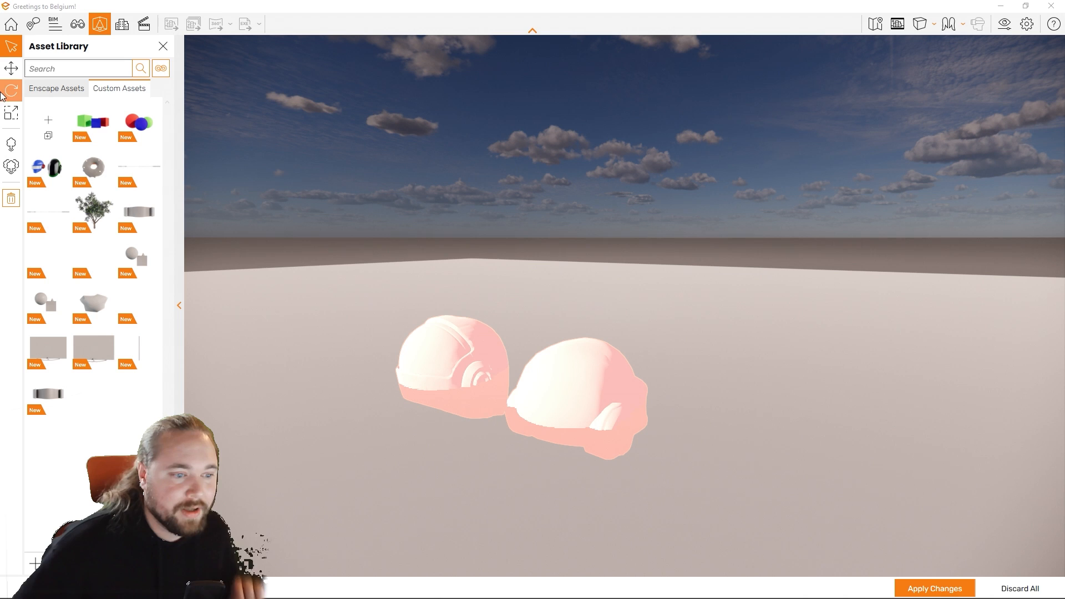
{"action": "left_click", "coordinate": [11, 68]}
{"action": "left_click_drag", "start_coordinate": [458, 323], "coordinate": [458, 283]}
{"action": "right_click_drag", "start_coordinate": [458, 283], "coordinate": [289, 280]}
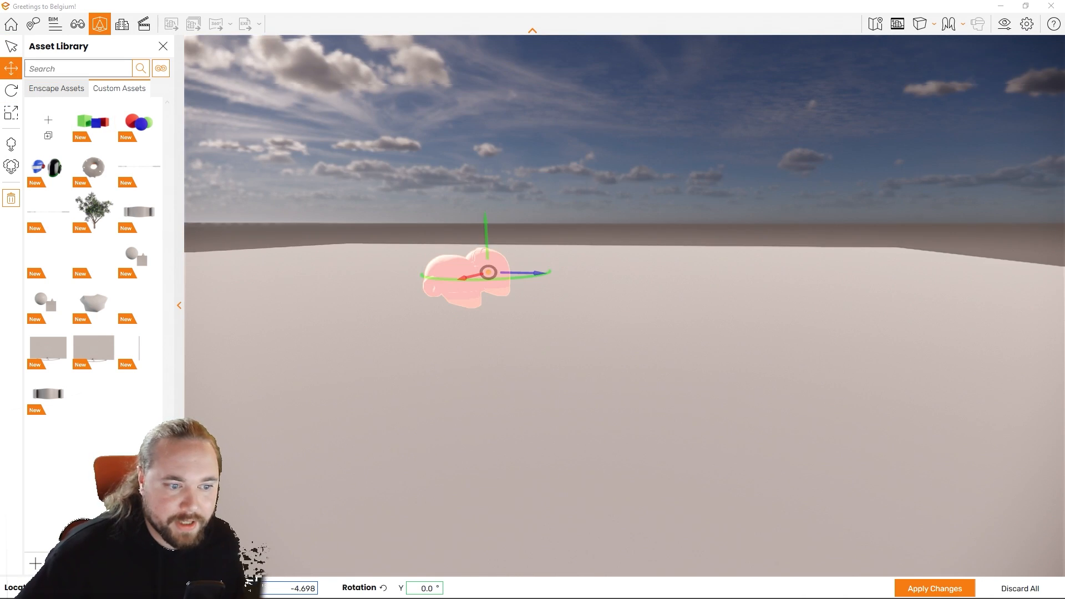
{"action": "right_click_drag", "start_coordinate": [489, 277], "coordinate": [777, 309]}
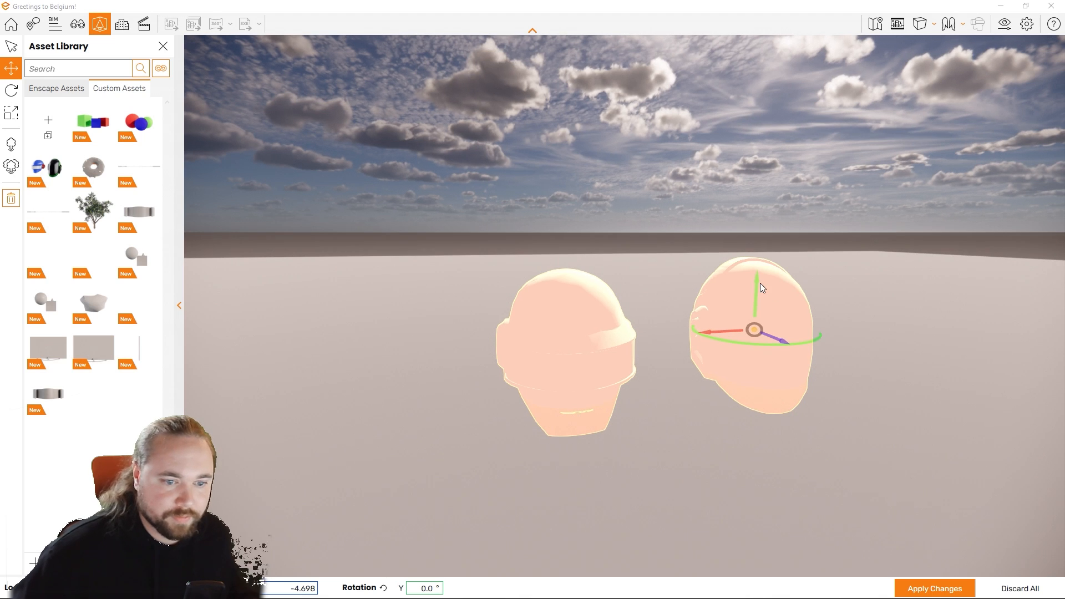
{"action": "left_click_drag", "start_coordinate": [763, 288], "coordinate": [765, 262]}
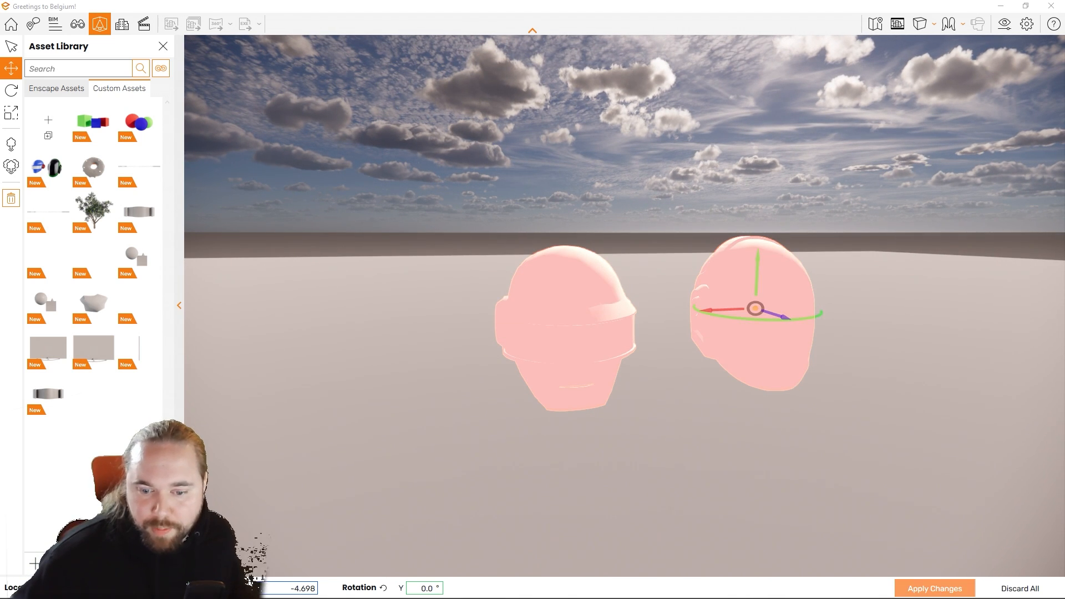
{"action": "left_click", "coordinate": [935, 589]}
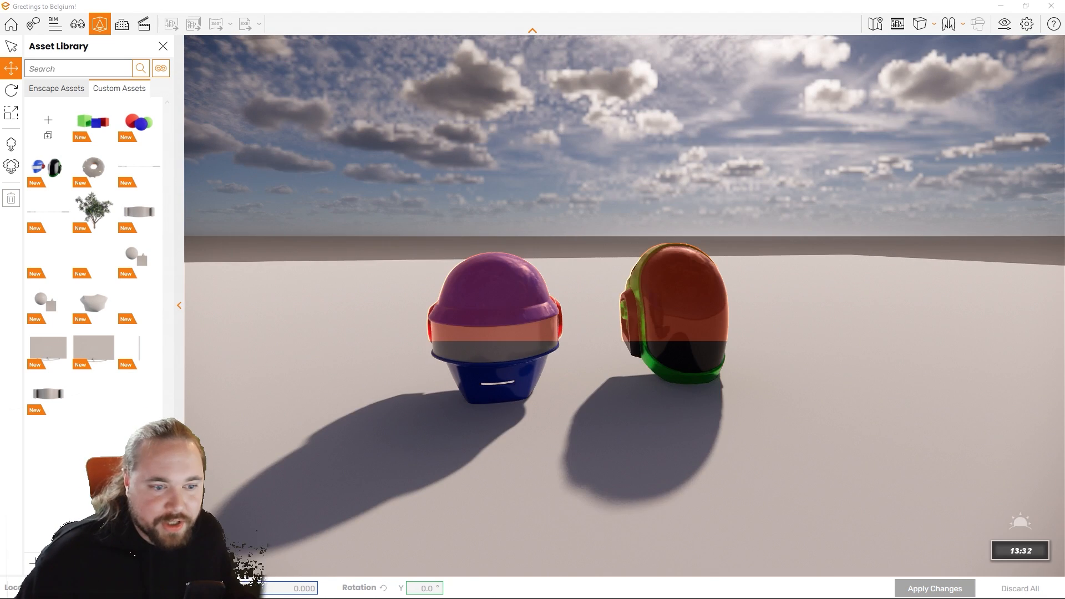
{"action": "right_click_drag", "start_coordinate": [716, 360], "coordinate": [571, 394], "text": "shift"}
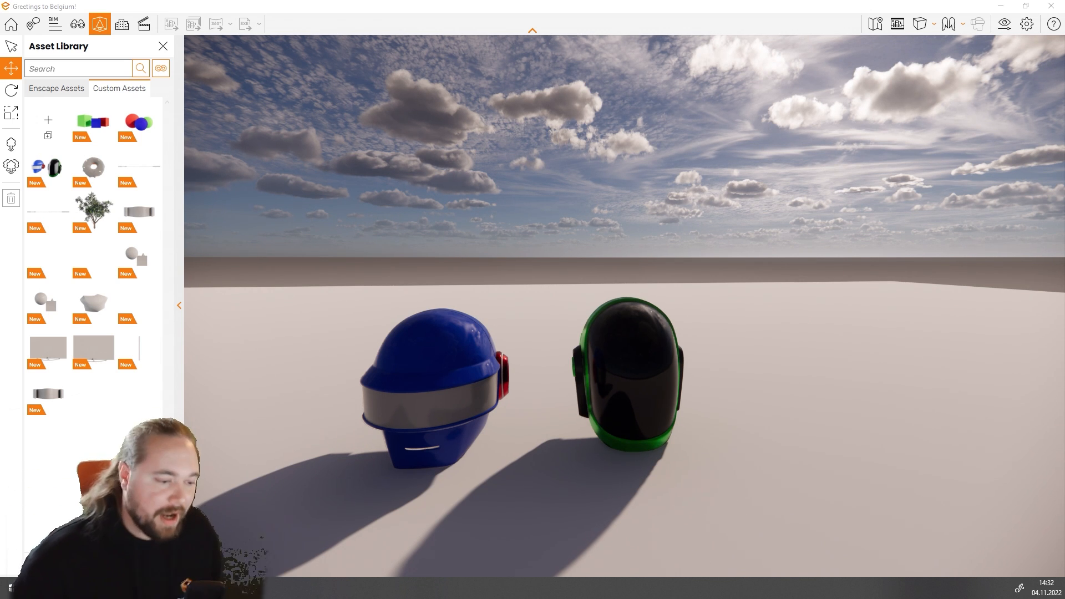
Step: Switch to Blender and move all the selected helmet objects up about 0.7 m along the global Z axis
{"action": "key", "text": "alt+Tab"}
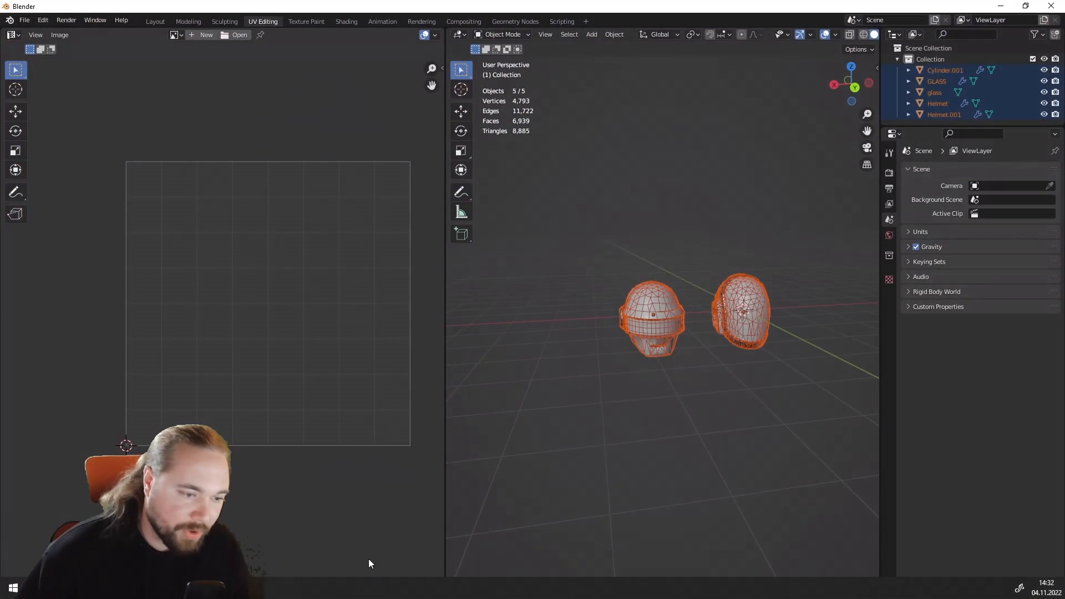
{"action": "middle_click_drag", "start_coordinate": [688, 377], "coordinate": [709, 361]}
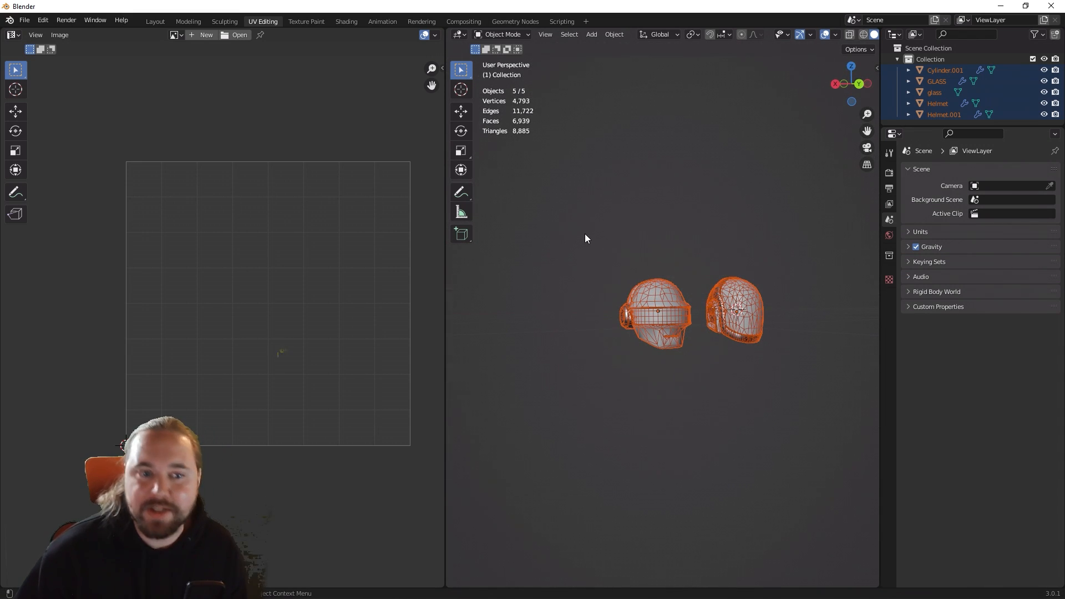
{"action": "left_click_drag", "start_coordinate": [585, 234], "coordinate": [785, 454]}
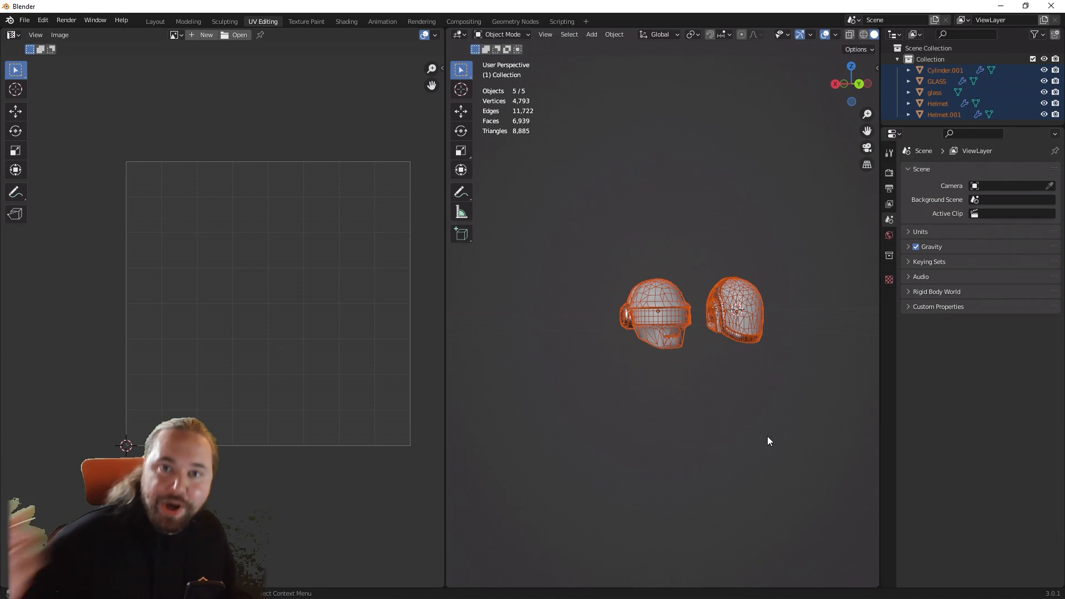
{"action": "scroll", "coordinate": [767, 437], "scroll_direction": "up", "scroll_amount": 2}
{"action": "key", "text": "g"}
{"action": "key", "text": "z"}
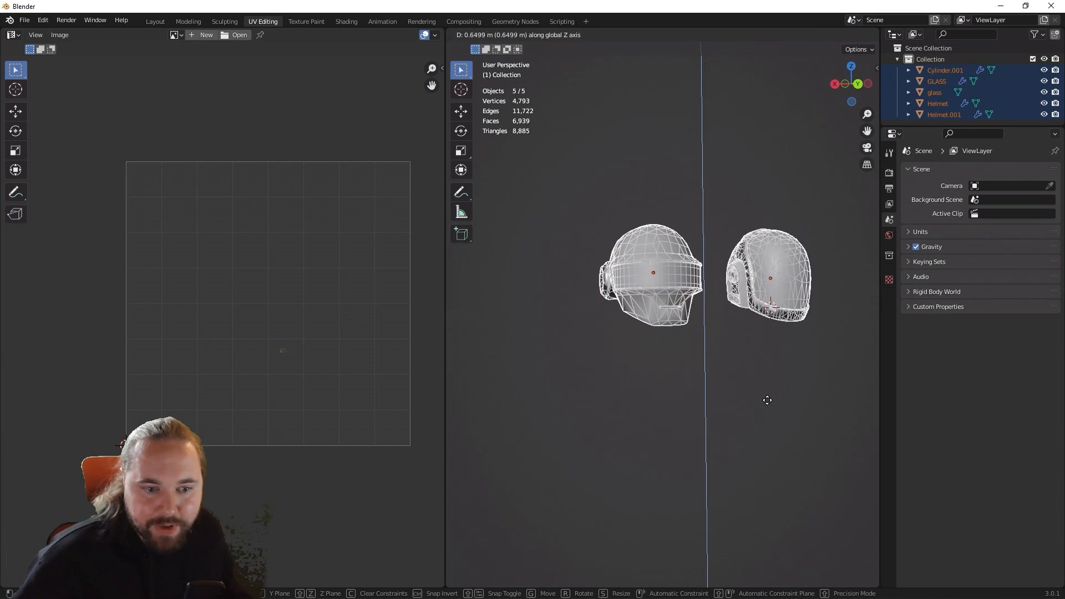
{"action": "left_click", "coordinate": [770, 395]}
Step: Readjust the height of all the helmet objects along the global Z axis, viewing them up close
{"action": "middle_click_drag", "start_coordinate": [770, 391], "coordinate": [709, 394]}
{"action": "middle_click_drag", "start_coordinate": [777, 363], "coordinate": [778, 398], "text": "shift"}
{"action": "scroll", "coordinate": [730, 392], "scroll_direction": "up", "scroll_amount": 3}
{"action": "key", "text": "g"}
{"action": "key", "text": "z"}
{"action": "left_click", "coordinate": [735, 378]}
{"action": "key", "text": "g"}
{"action": "key", "text": "z"}
{"action": "left_click", "coordinate": [737, 372]}
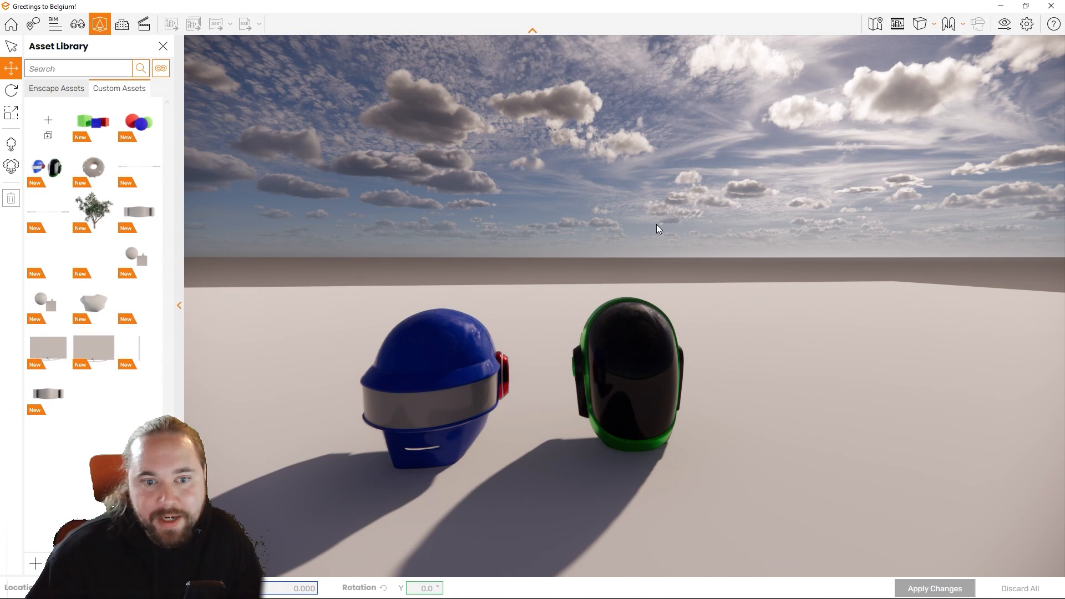
Step: In the Enscape Custom Asset Editor, set the Glass 2 material's luminance to 100,000 cd/m² and save and export the Daft Punk Helmets asset
{"action": "mouse_move", "coordinate": [43, 168]}
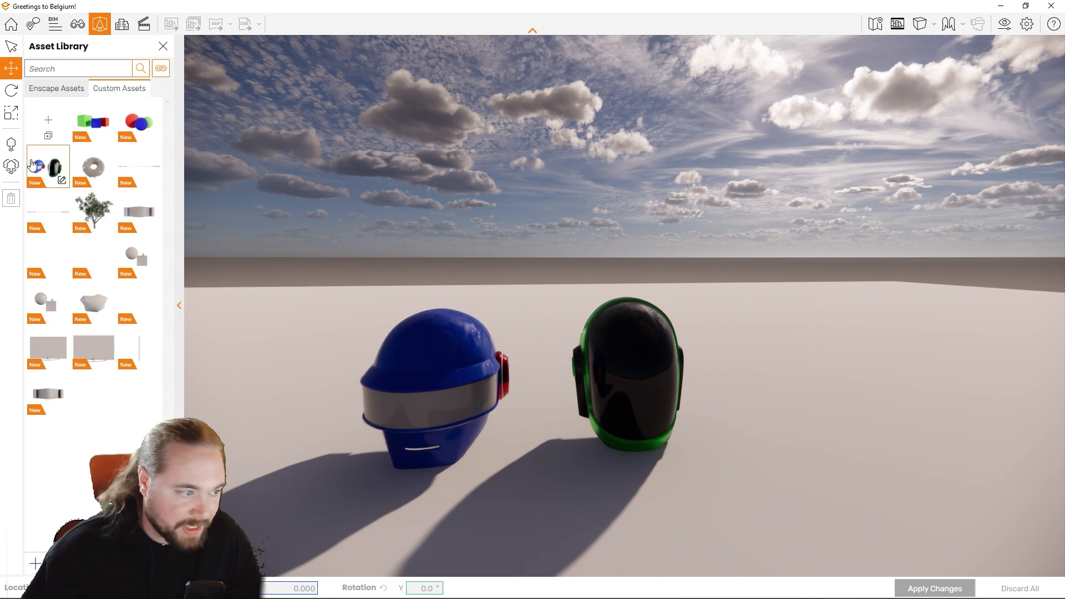
{"action": "left_click", "coordinate": [62, 181]}
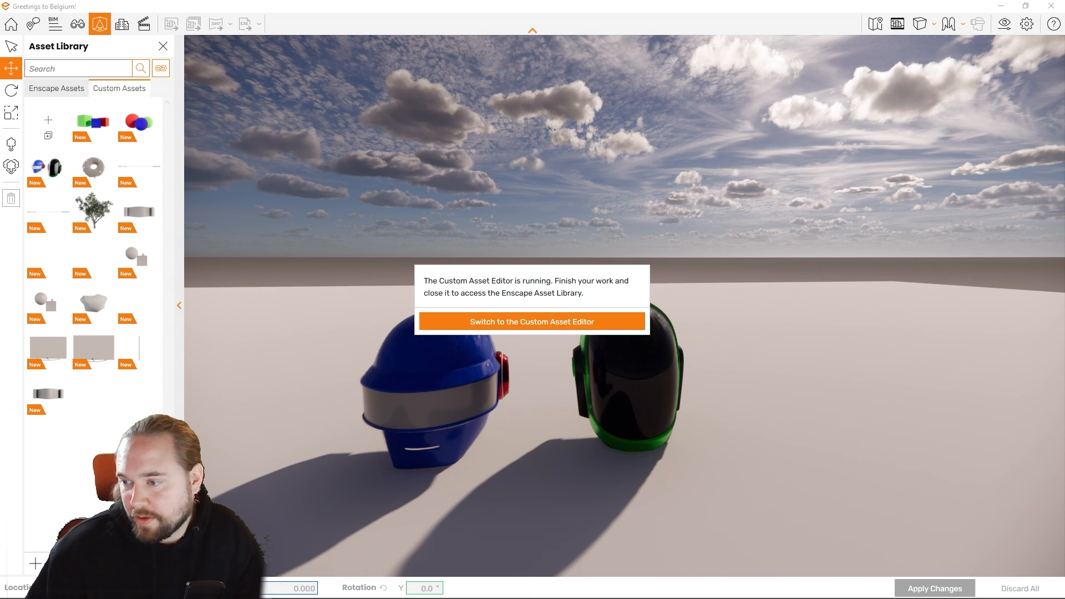
{"action": "left_click_drag", "start_coordinate": [1064, 50], "coordinate": [781, 69]}
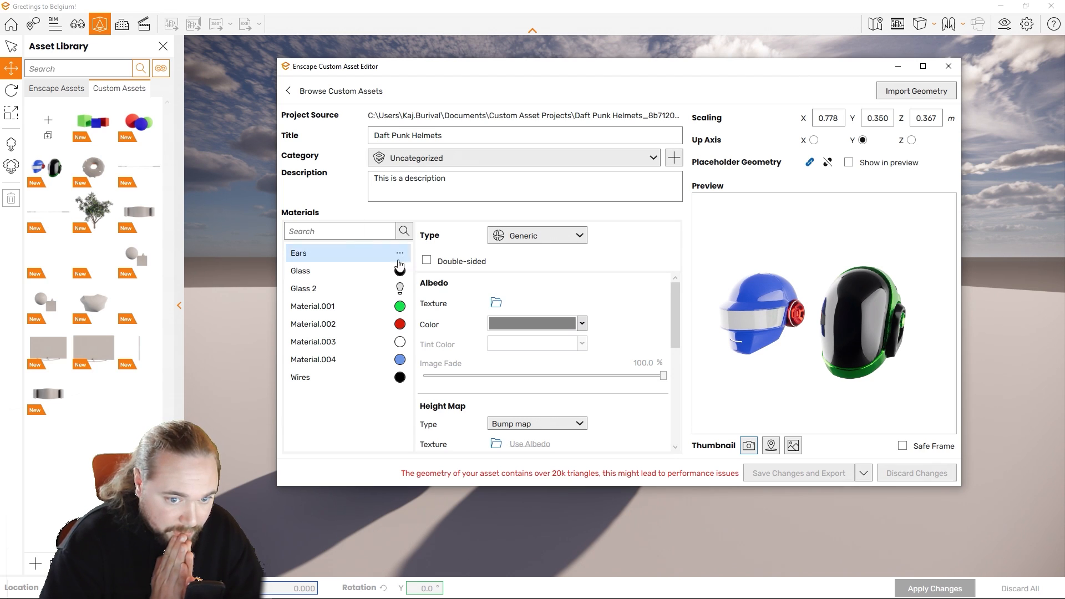
{"action": "left_click", "coordinate": [333, 343]}
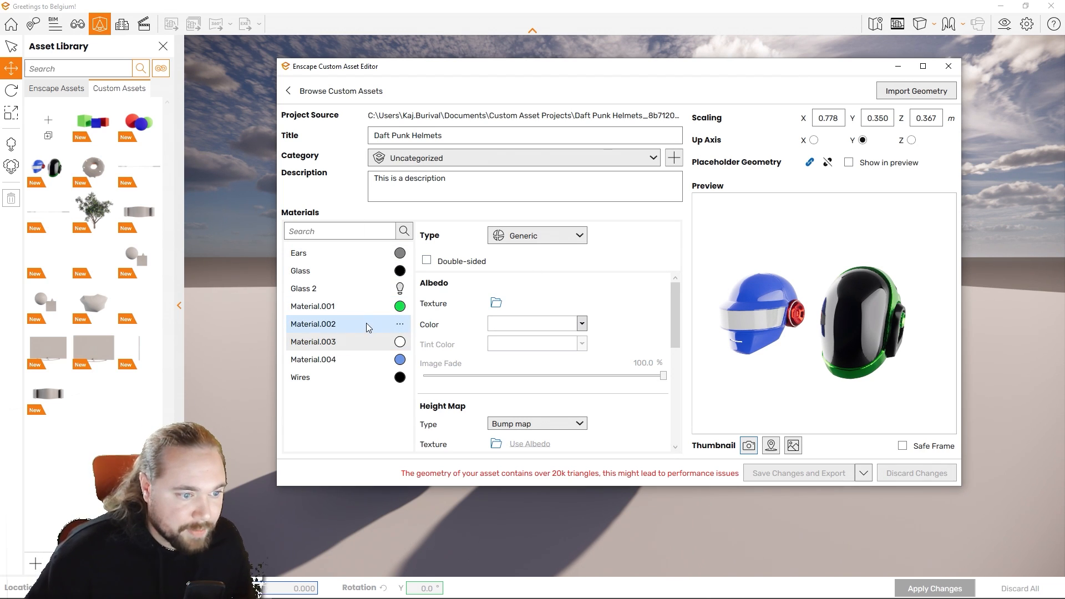
{"action": "left_click", "coordinate": [332, 288]}
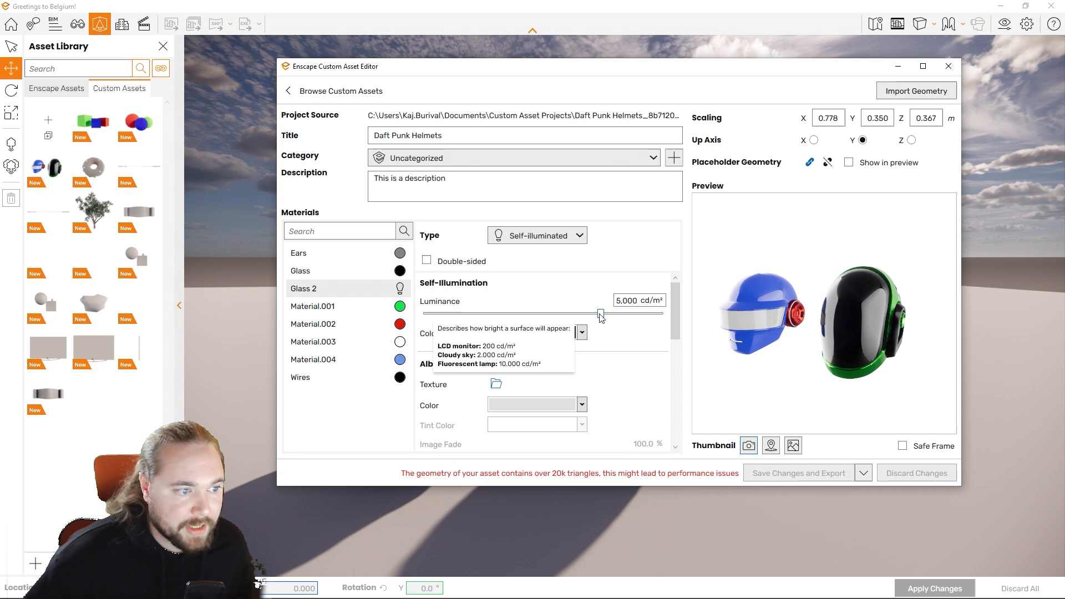
{"action": "left_click_drag", "start_coordinate": [601, 314], "coordinate": [673, 316]}
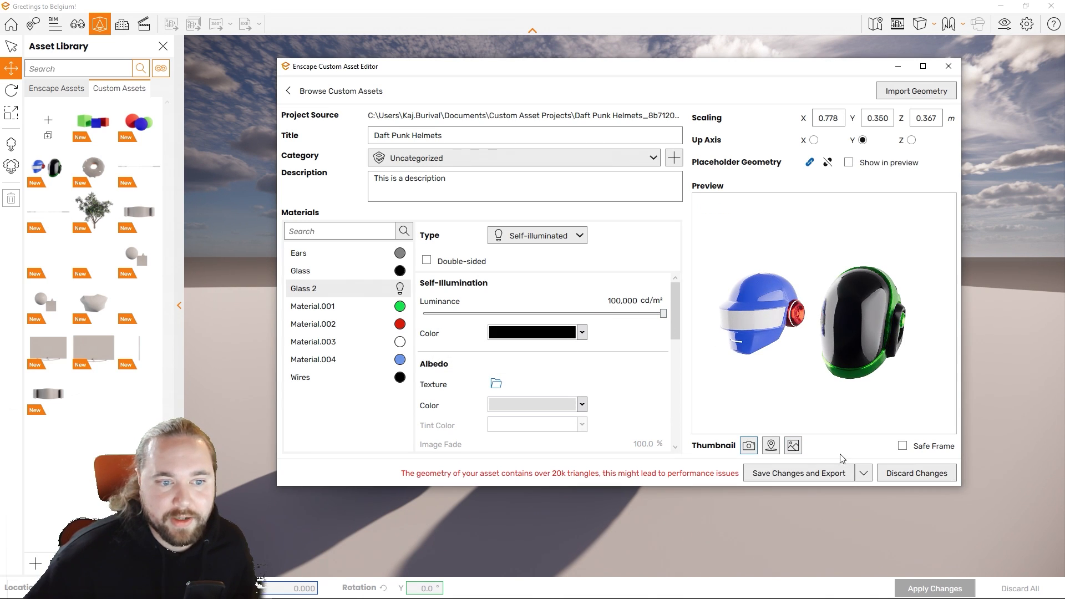
{"action": "left_click", "coordinate": [808, 475]}
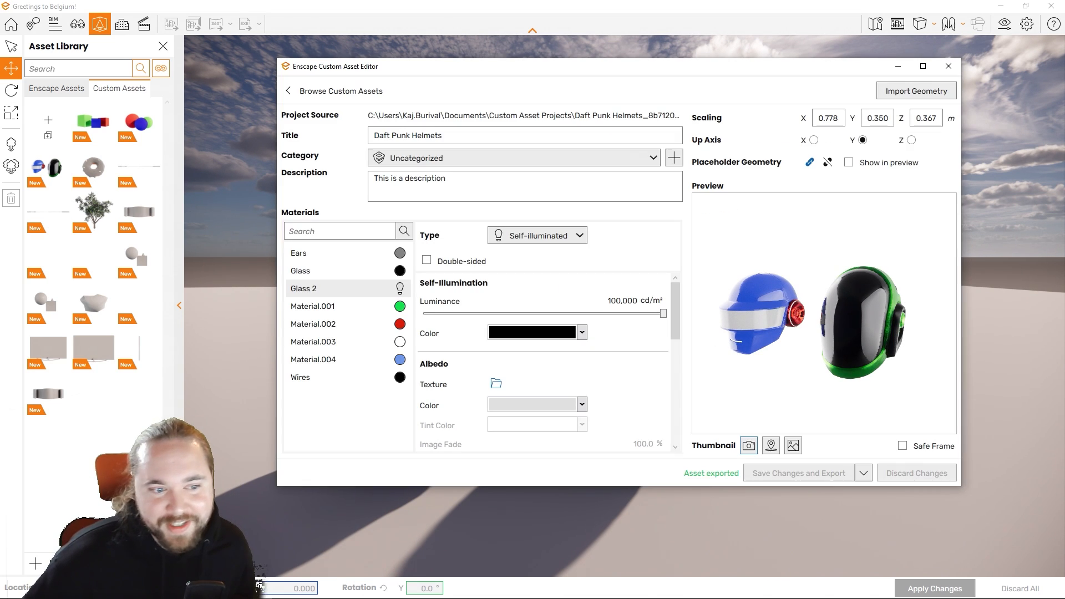
{"action": "left_click", "coordinate": [949, 67]}
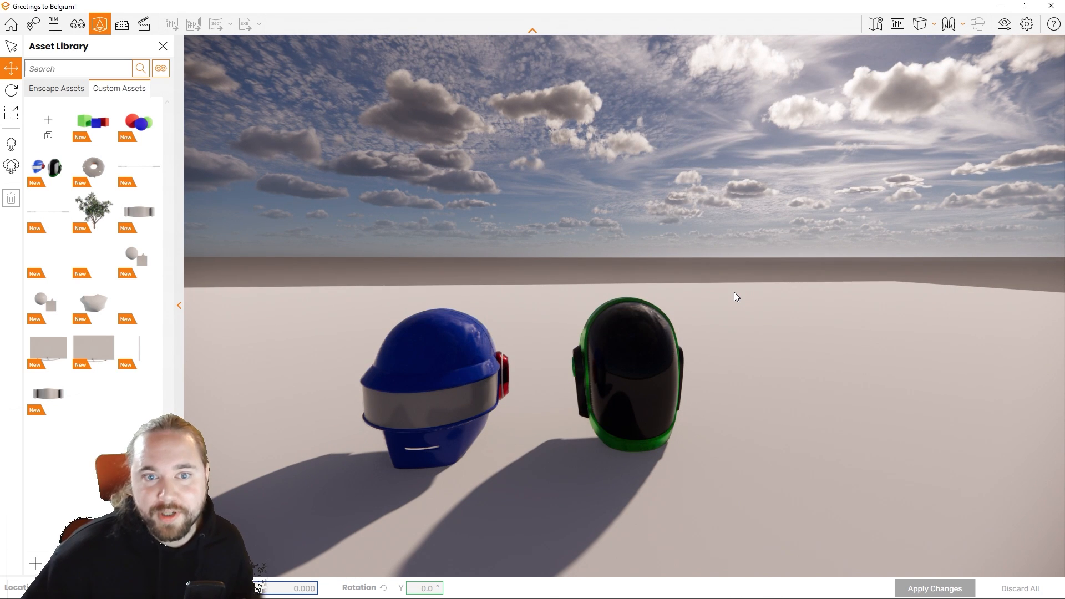
Step: Examine the helmets up close under a night sky, and return to the daylight view
{"action": "left_click_drag", "start_coordinate": [756, 362], "coordinate": [750, 339]}
{"action": "right_click_drag", "start_coordinate": [750, 340], "coordinate": [278, 288], "text": "shift"}
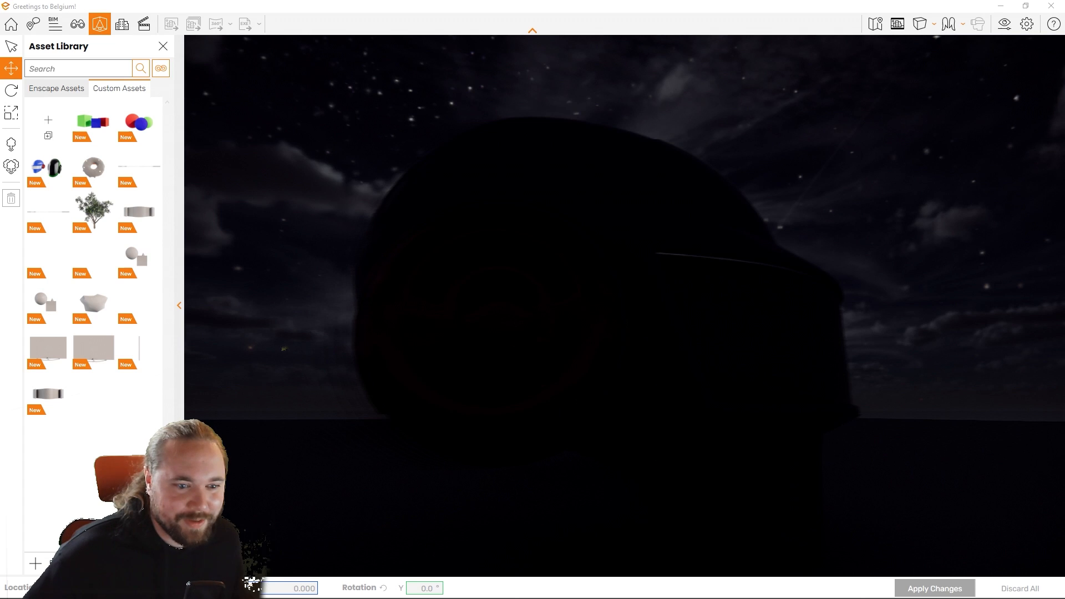
{"action": "right_click_drag", "start_coordinate": [500, 333], "coordinate": [887, 333]}
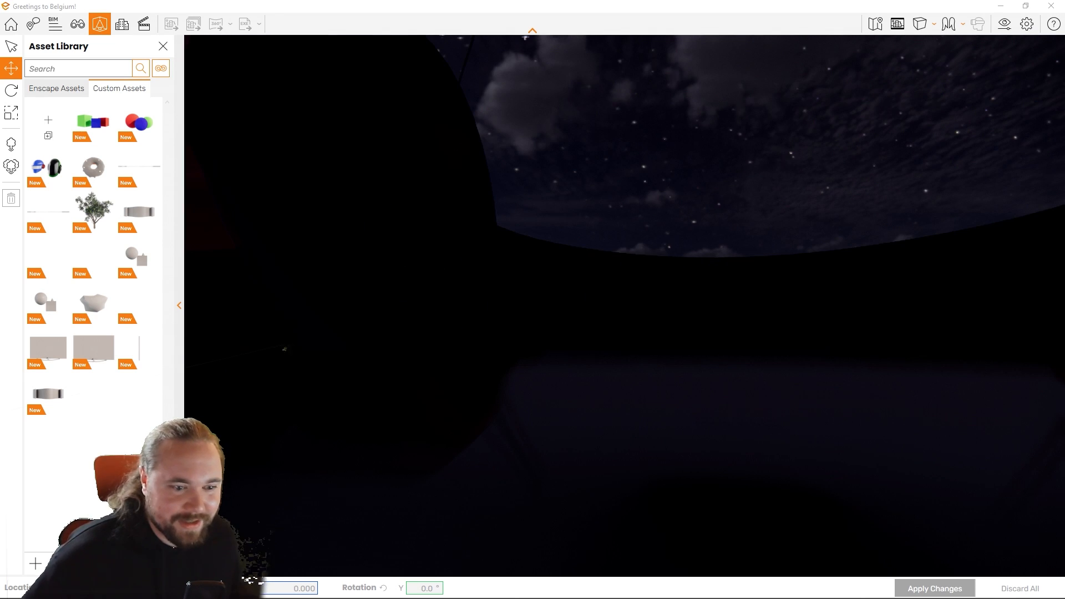
{"action": "right_click_drag", "start_coordinate": [500, 333], "coordinate": [876, 332]}
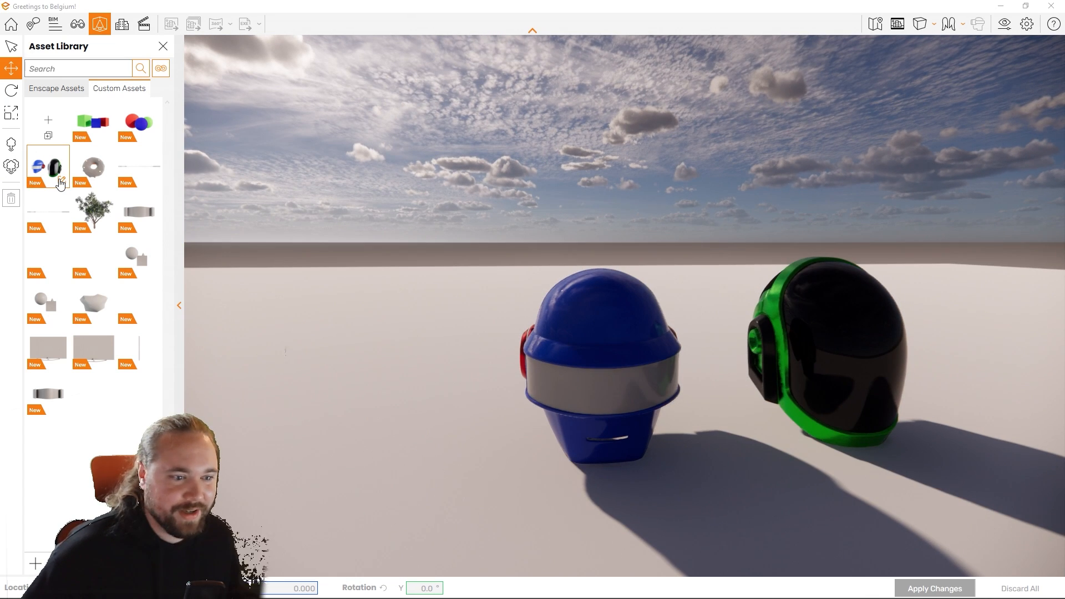
Step: Reopen the Daft Punk Helmets asset for editing and set the Glass 2 material's self-illumination color to red
{"action": "left_click", "coordinate": [61, 181]}
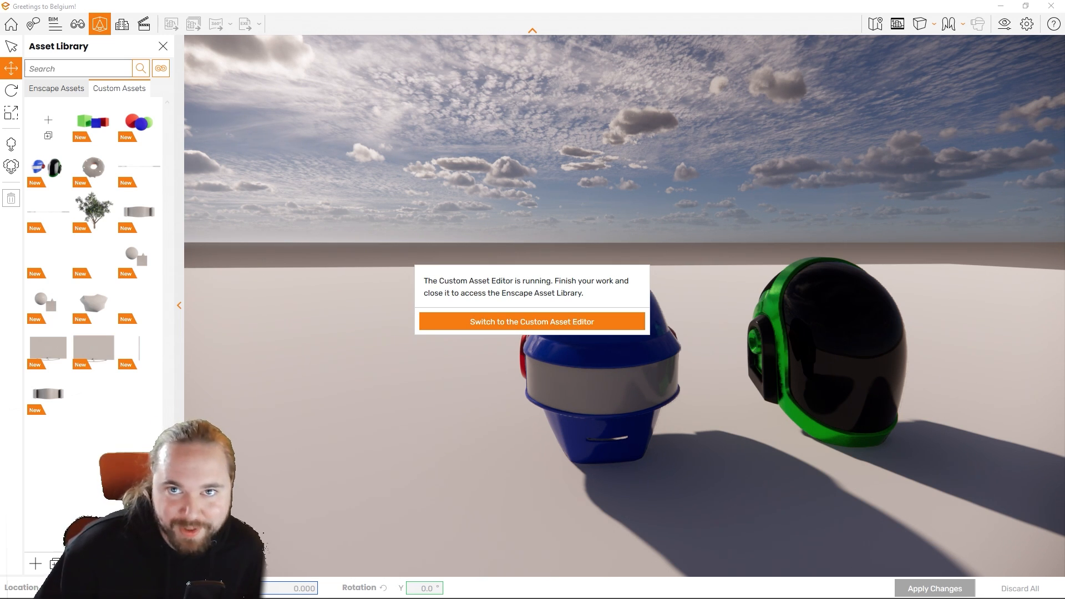
{"action": "left_click", "coordinate": [532, 322]}
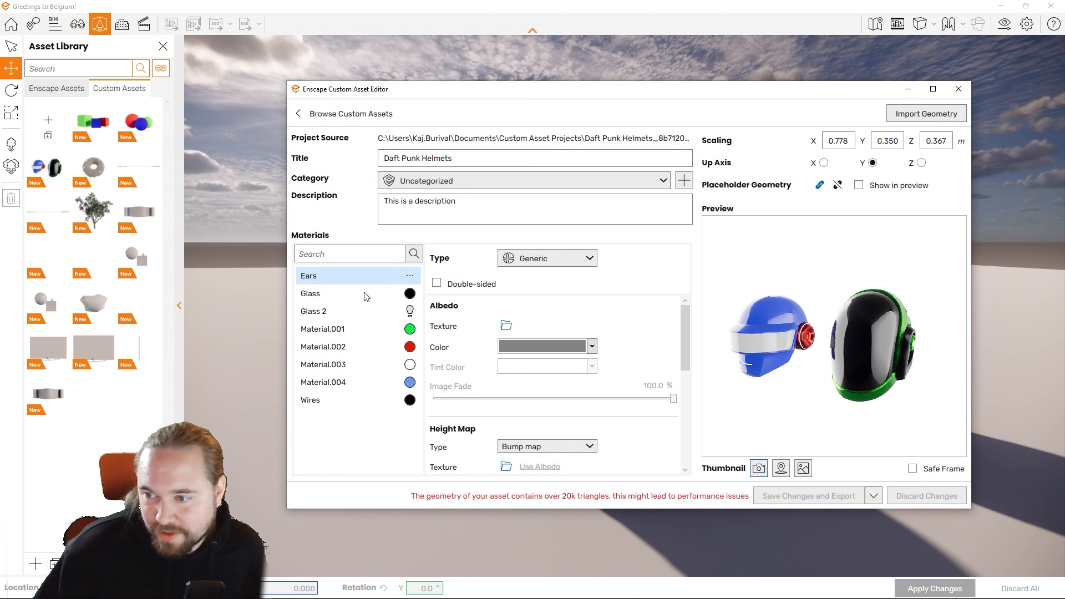
{"action": "left_click", "coordinate": [353, 311]}
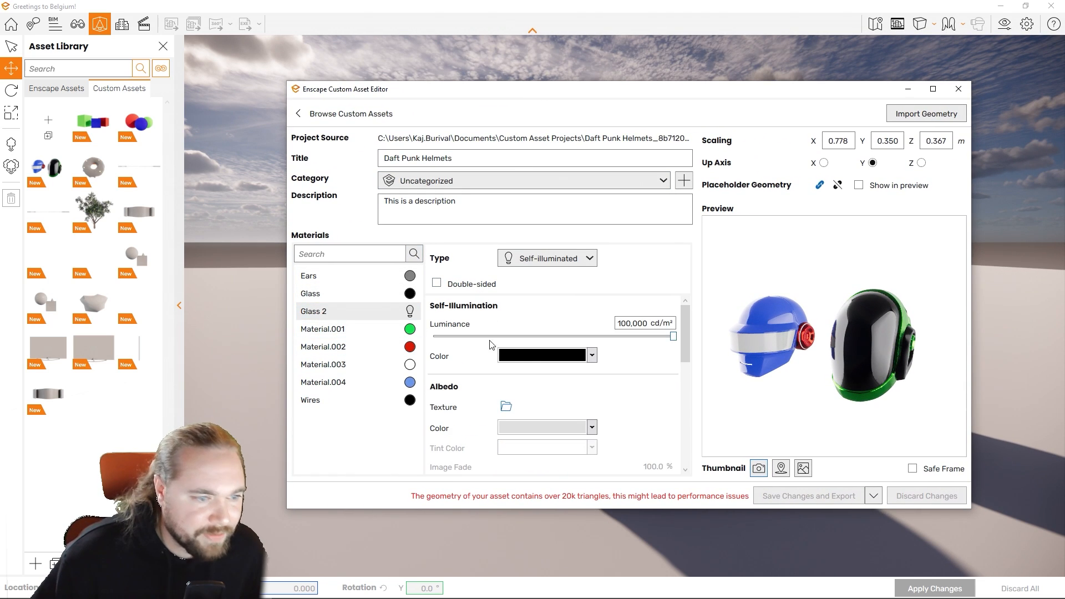
{"action": "left_click", "coordinate": [528, 356]}
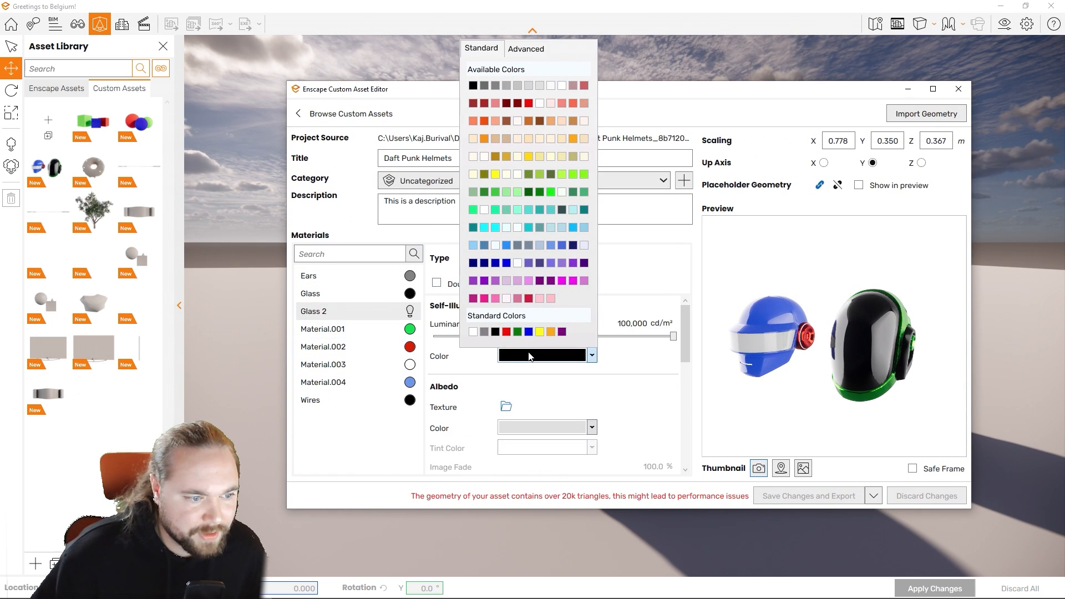
{"action": "left_click", "coordinate": [529, 104]}
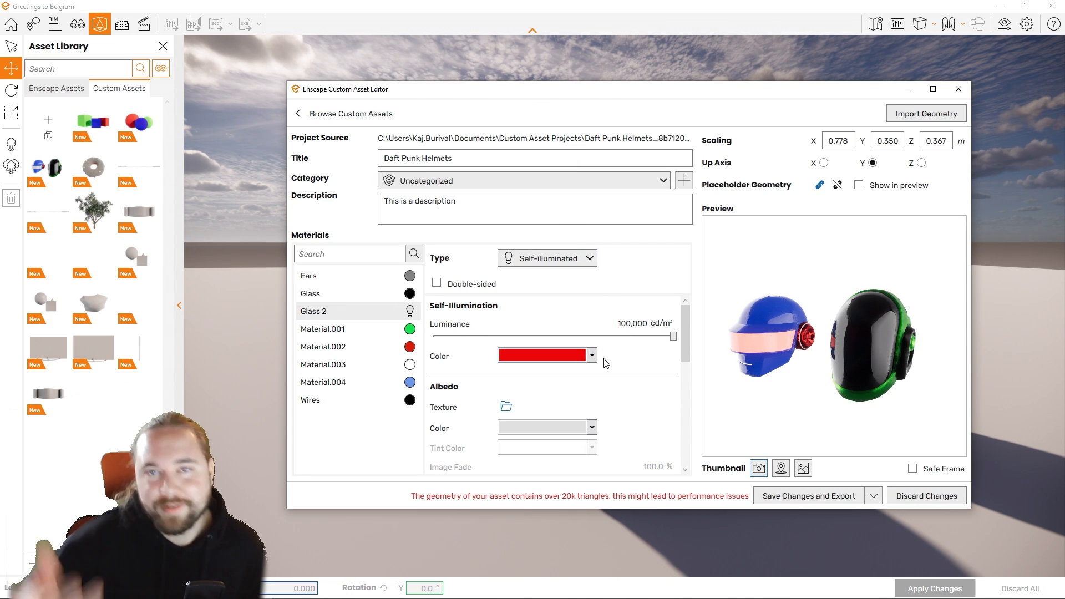
Step: Set the Glass 2 luminance to 13,613 cd/m², save and export the asset, and close the Custom Asset Editor
{"action": "left_click_drag", "start_coordinate": [672, 336], "coordinate": [632, 337]}
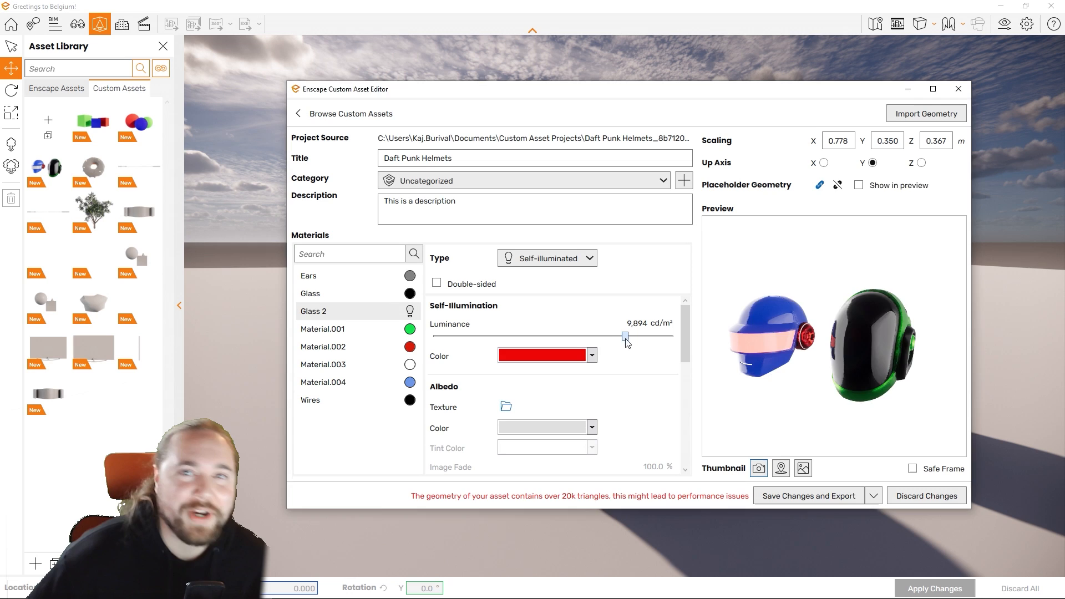
{"action": "left_click", "coordinate": [847, 500]}
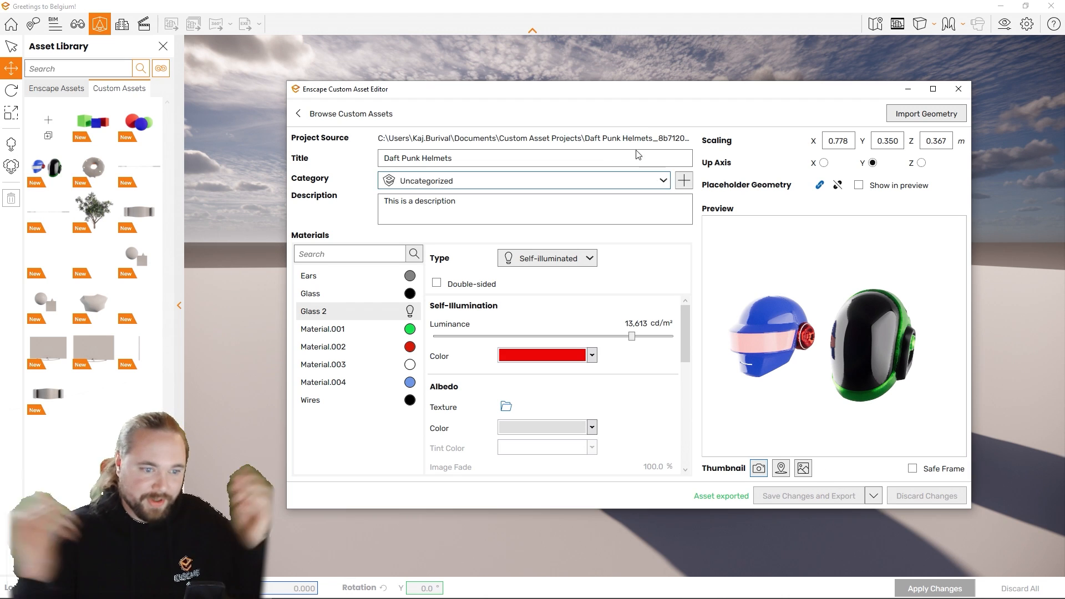
{"action": "left_click", "coordinate": [962, 90]}
Step: Examine the red-glowing visor and both helmets up close from several angles in the Enscape daylight view
{"action": "right_click_drag", "start_coordinate": [724, 273], "coordinate": [776, 275]}
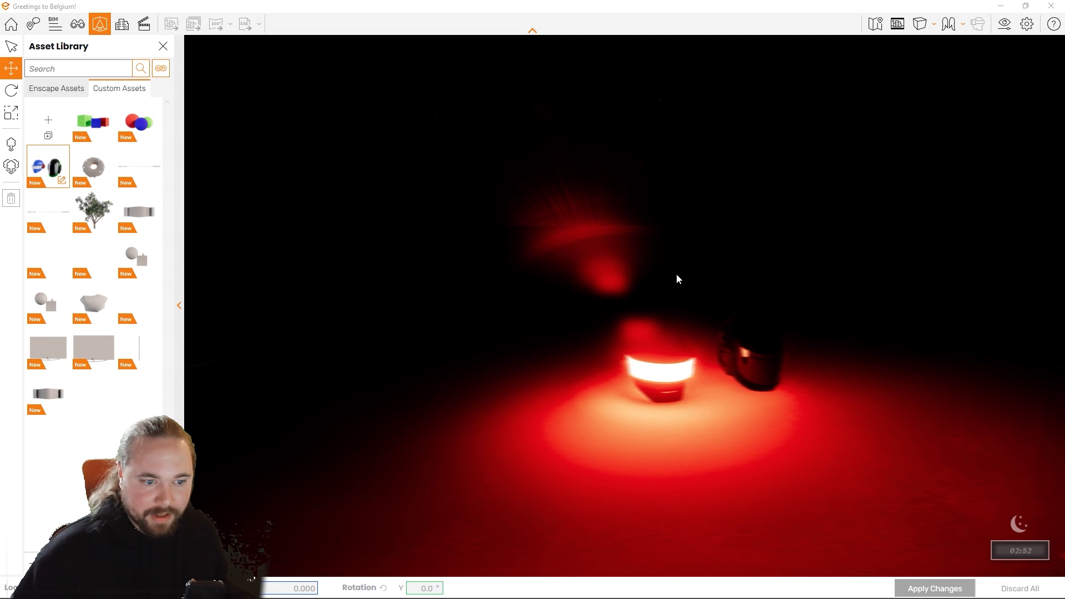
{"action": "scroll", "coordinate": [677, 280], "scroll_direction": "up", "scroll_amount": 3}
{"action": "right_click_drag", "start_coordinate": [682, 278], "coordinate": [749, 275], "text": "shift"}
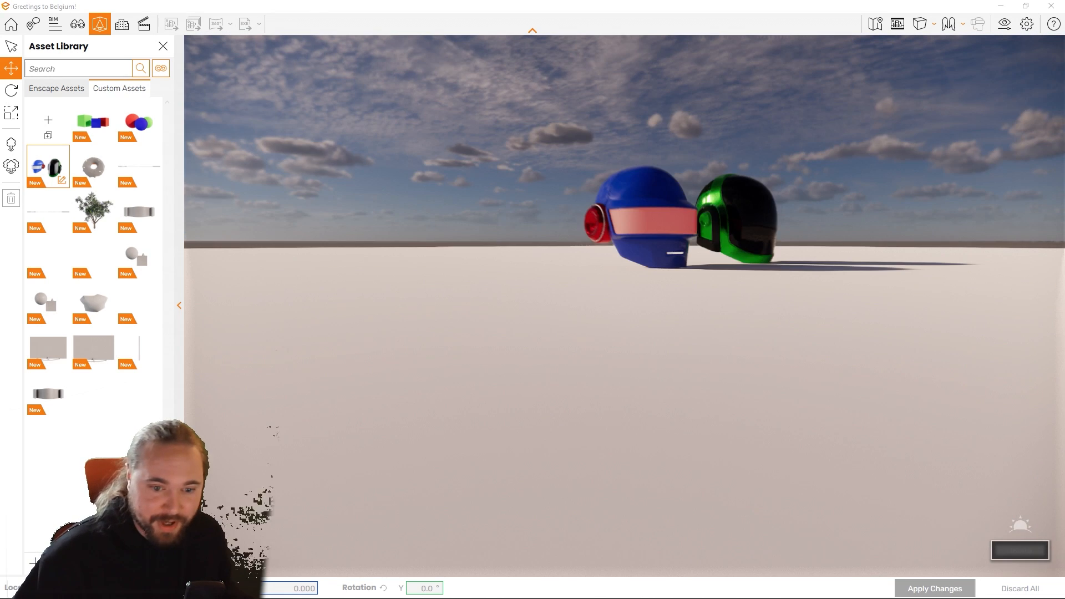
{"action": "right_click_drag", "start_coordinate": [642, 233], "coordinate": [611, 277]}
{"action": "middle_click_drag", "start_coordinate": [676, 275], "coordinate": [676, 360]}
{"action": "scroll", "coordinate": [676, 275], "scroll_direction": "up", "scroll_amount": 2}
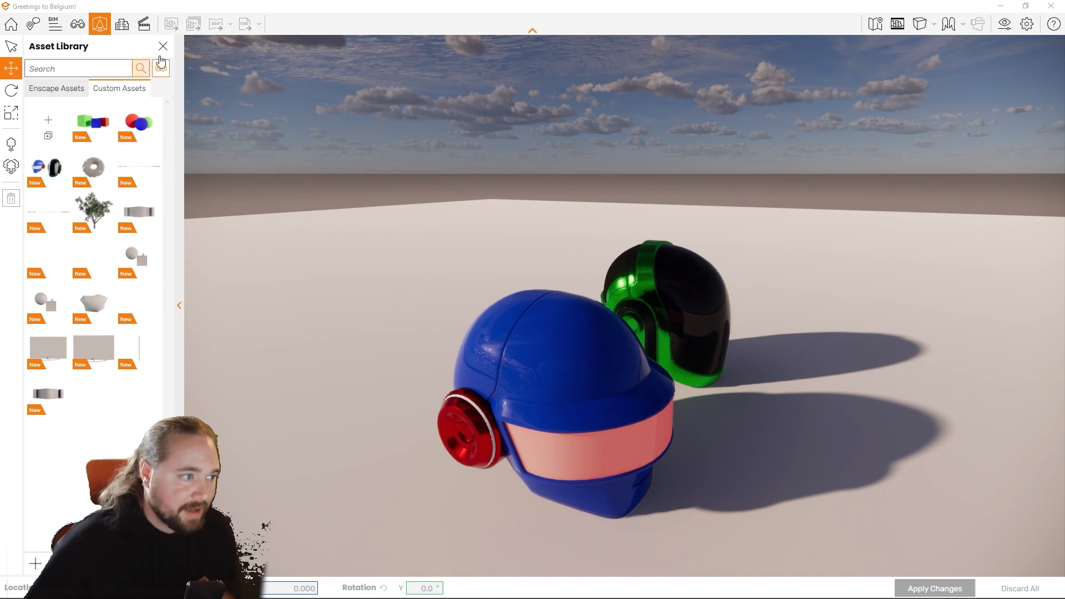
Step: Switch to SketchUp and open the Custom Asset Editor from the Enscape Asset Library
{"action": "left_click", "coordinate": [1001, 6]}
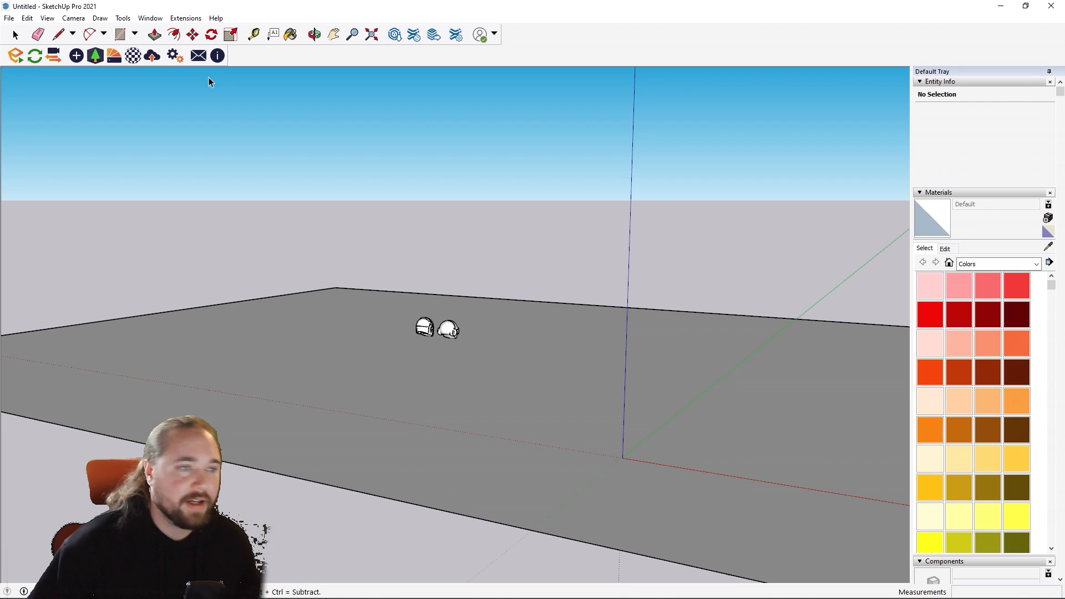
{"action": "left_click", "coordinate": [92, 58]}
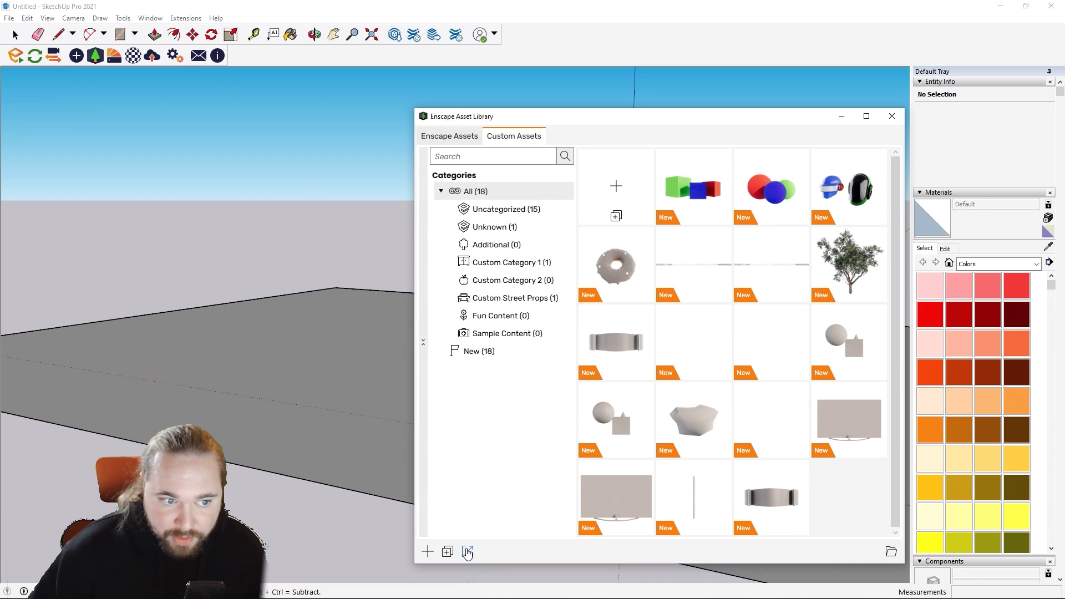
{"action": "left_click", "coordinate": [467, 552]}
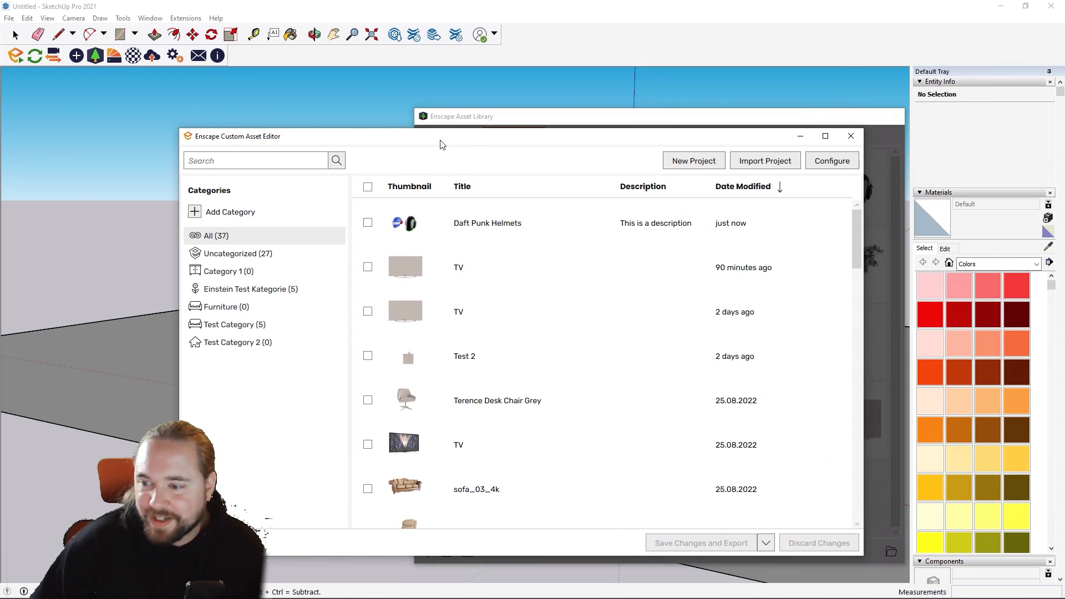
Step: Add a new custom asset category named "Daft Punk Category"
{"action": "left_click", "coordinate": [196, 216]}
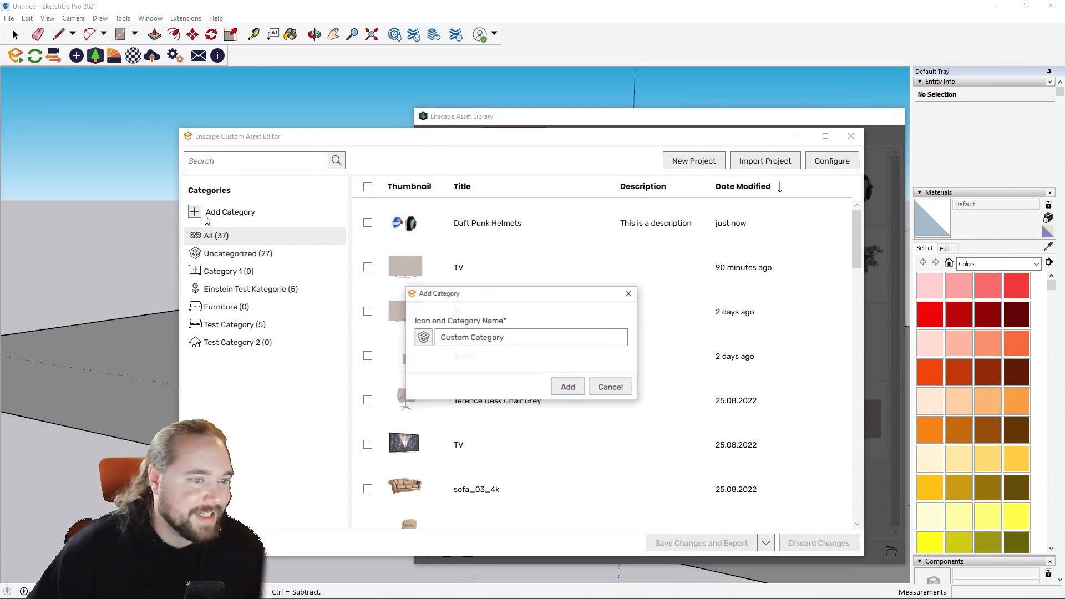
{"action": "left_click", "coordinate": [530, 342]}
{"action": "key", "text": "BackSpace"}
{"action": "key", "text": "BackSpace"}
{"action": "key", "text": "BackSpace"}
{"action": "key", "text": "BackSpace"}
{"action": "key", "text": "BackSpace"}
{"action": "key", "text": "BackSpace"}
{"action": "key", "text": "BackSpace"}
{"action": "key", "text": "BackSpace"}
{"action": "key", "text": "BackSpace"}
{"action": "key", "text": "BackSpace"}
{"action": "key", "text": "BackSpace"}
{"action": "key", "text": "BackSpace"}
{"action": "key", "text": "BackSpace"}
{"action": "key", "text": "BackSpace"}
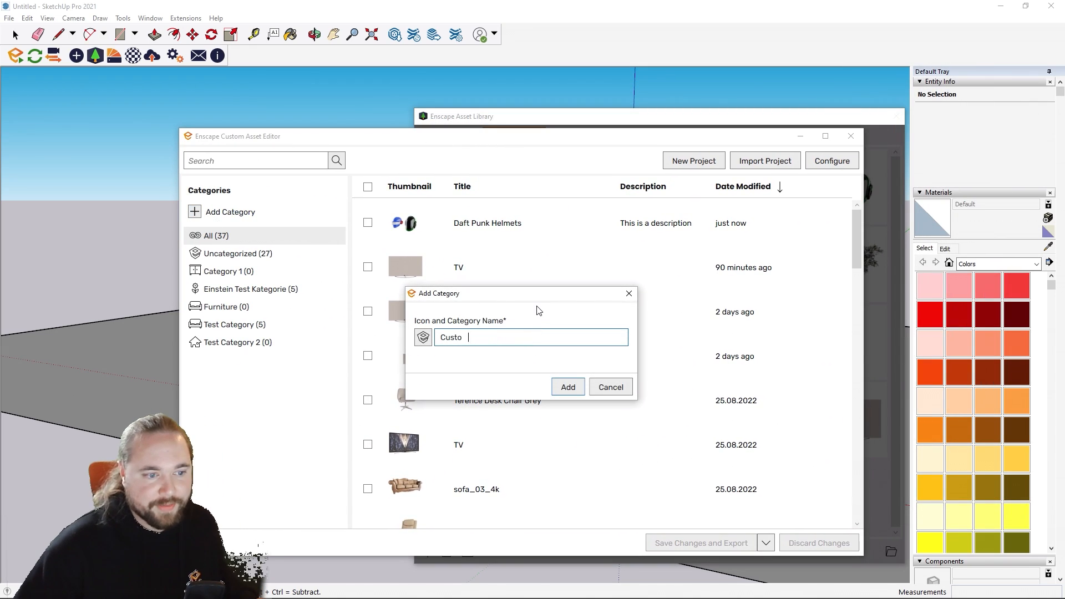
{"action": "type", "text": "Daft Punk Category"}
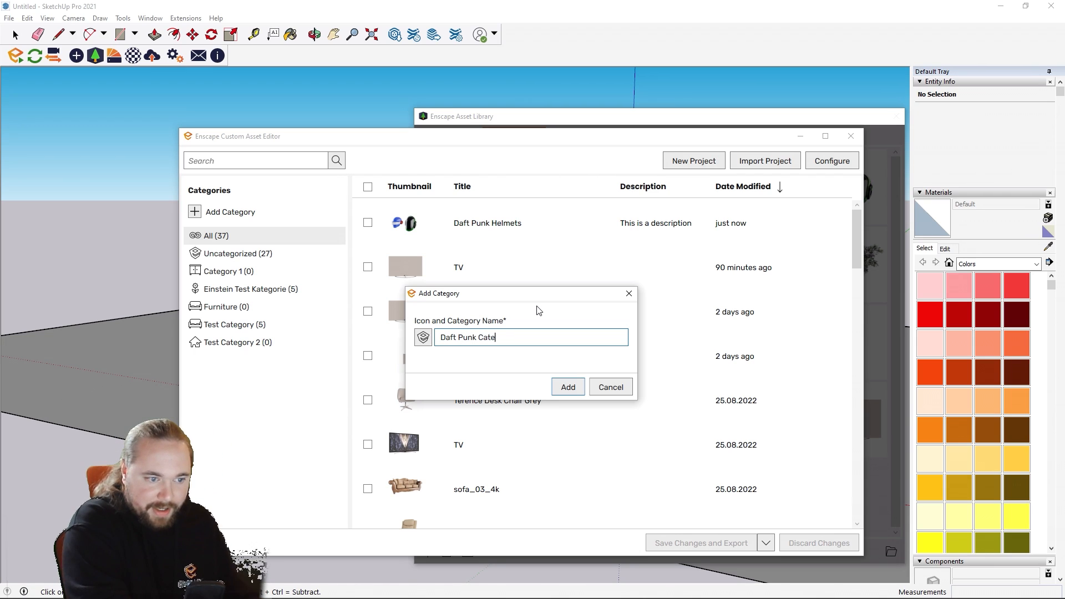
{"action": "left_click", "coordinate": [560, 386]}
Step: Assign the Daft Punk Helmets asset to the Daft Punk Category, and save and export the changes
{"action": "left_click_drag", "start_coordinate": [442, 223], "coordinate": [270, 287]}
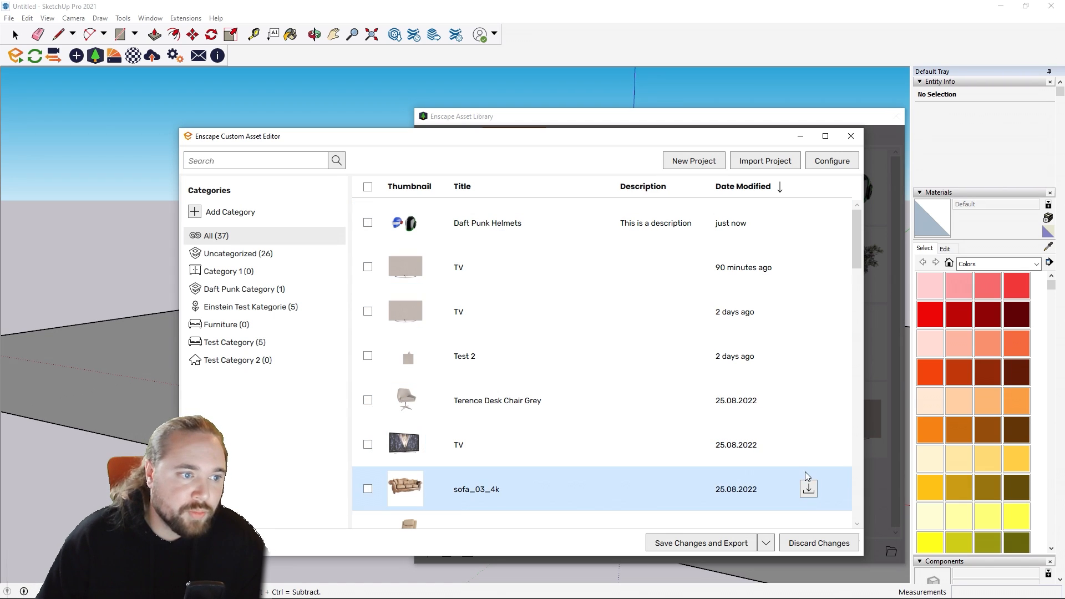
{"action": "left_click", "coordinate": [730, 544]}
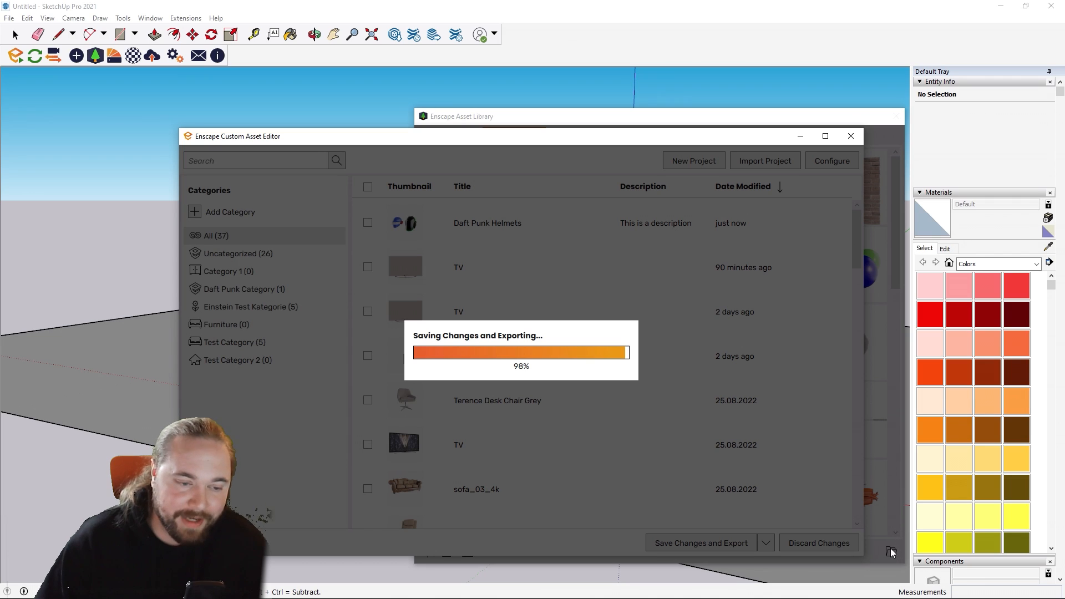
Step: Bring the Custom Assets folder into view in File Explorer to check the exported asset folders, and close the Custom Asset Editor
{"action": "mouse_move", "coordinate": [876, 597]}
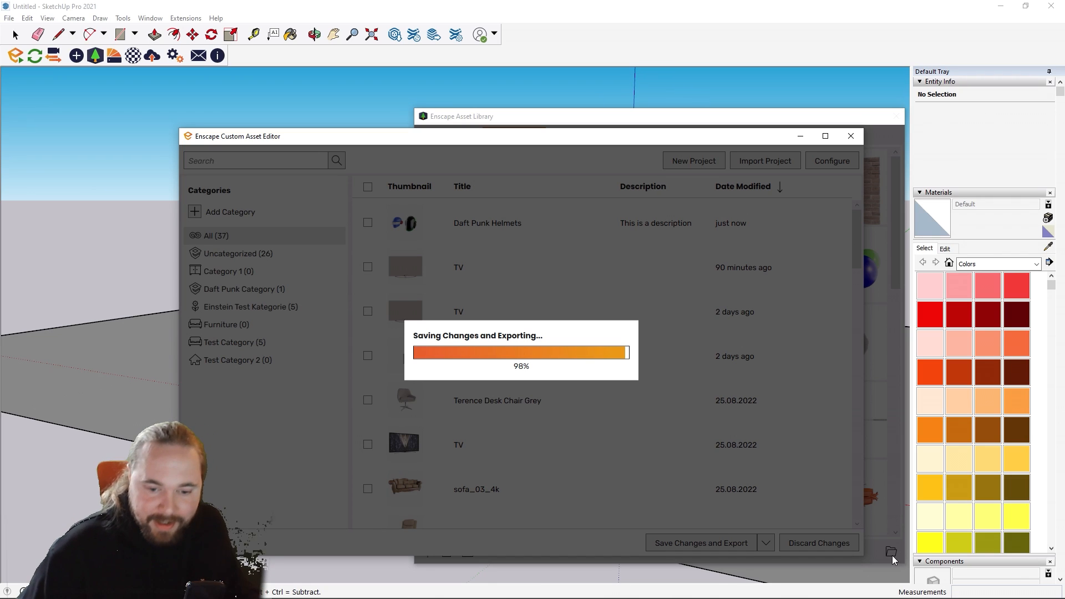
{"action": "mouse_move", "coordinate": [689, 591]}
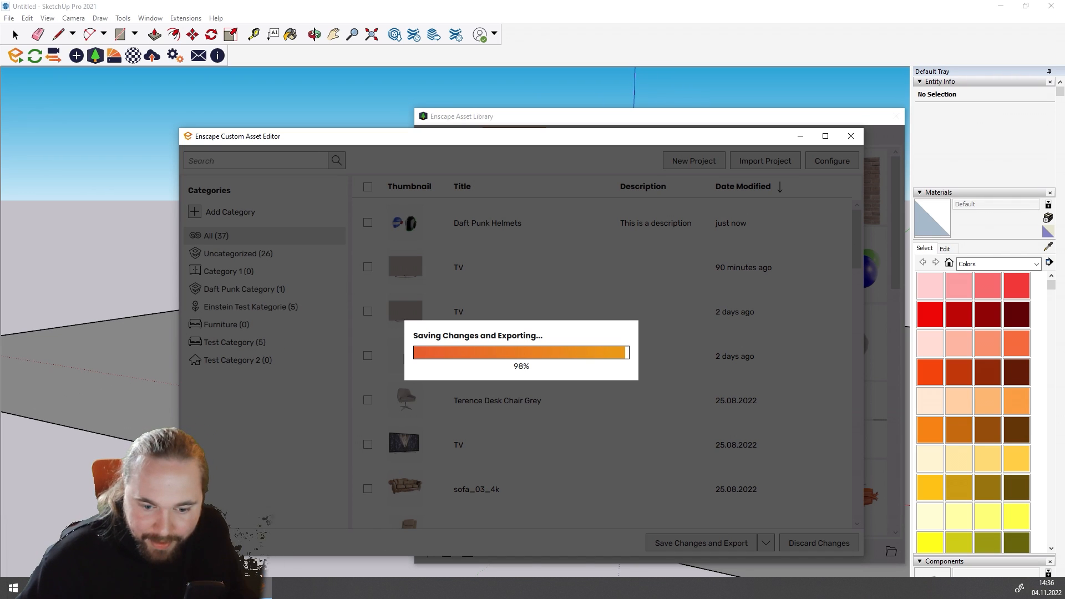
{"action": "left_click", "coordinate": [120, 588]}
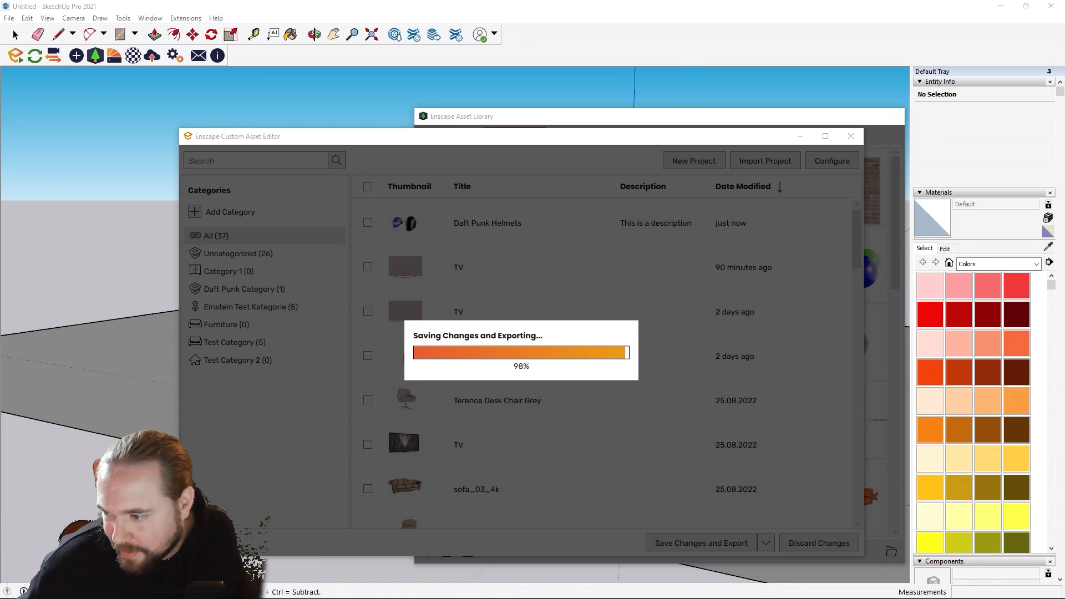
{"action": "mouse_move", "coordinate": [1064, 82]}
{"action": "left_mouse_down"}
{"action": "mouse_move", "coordinate": [317, 101]}
{"action": "mouse_move", "coordinate": [298, 71]}
{"action": "left_mouse_up"}
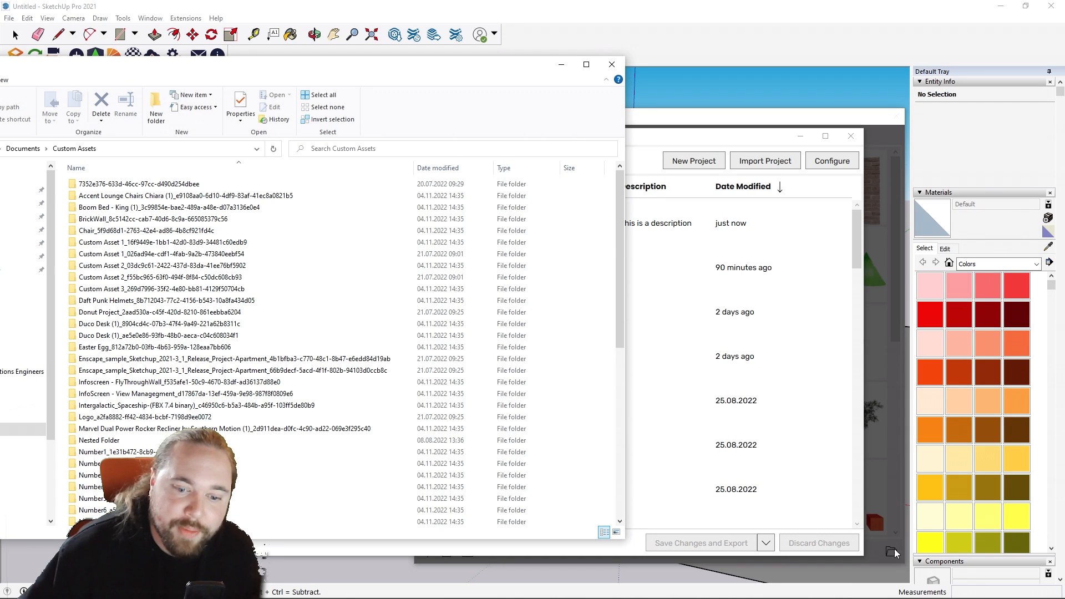
{"action": "left_click", "coordinate": [851, 137]}
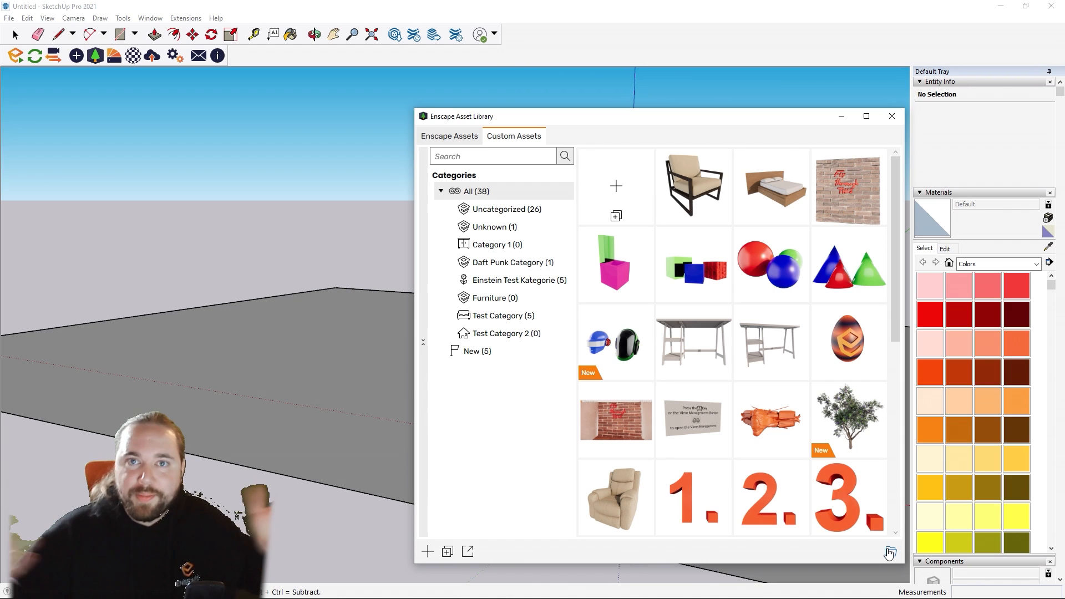
Step: View the custom asset library's source path folder without selecting another one, close the Asset Library and return to the SketchUp model
{"action": "left_click", "coordinate": [890, 552]}
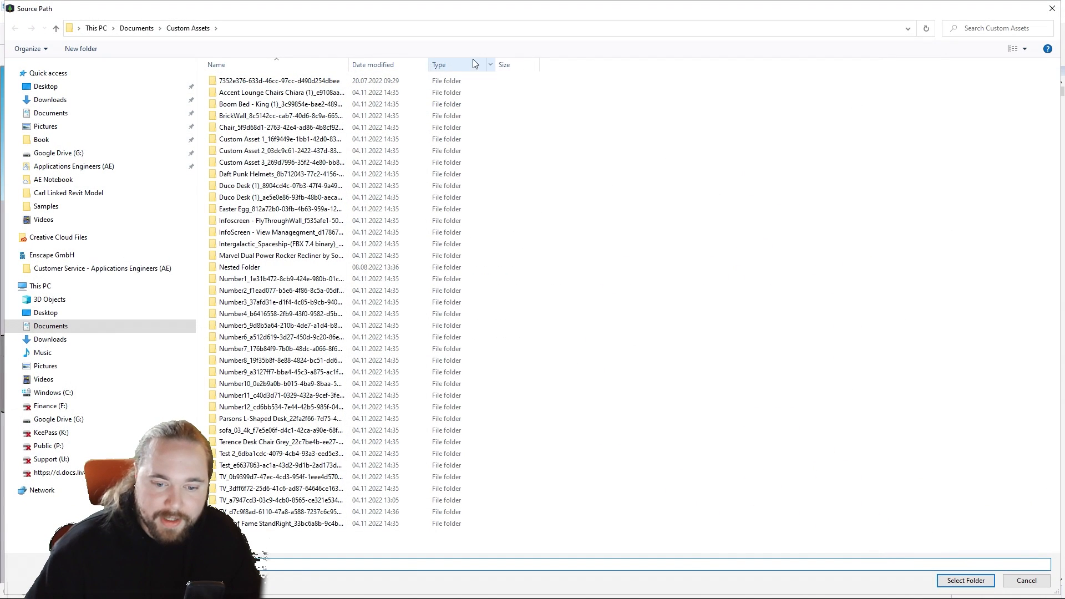
{"action": "left_click", "coordinate": [1052, 8]}
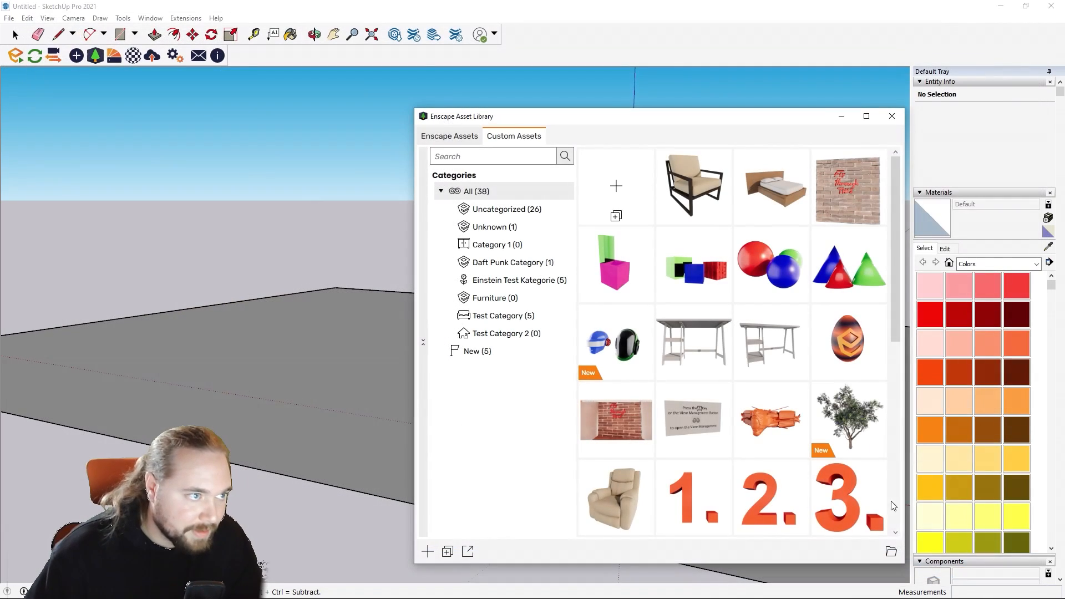
{"action": "left_click", "coordinate": [892, 552]}
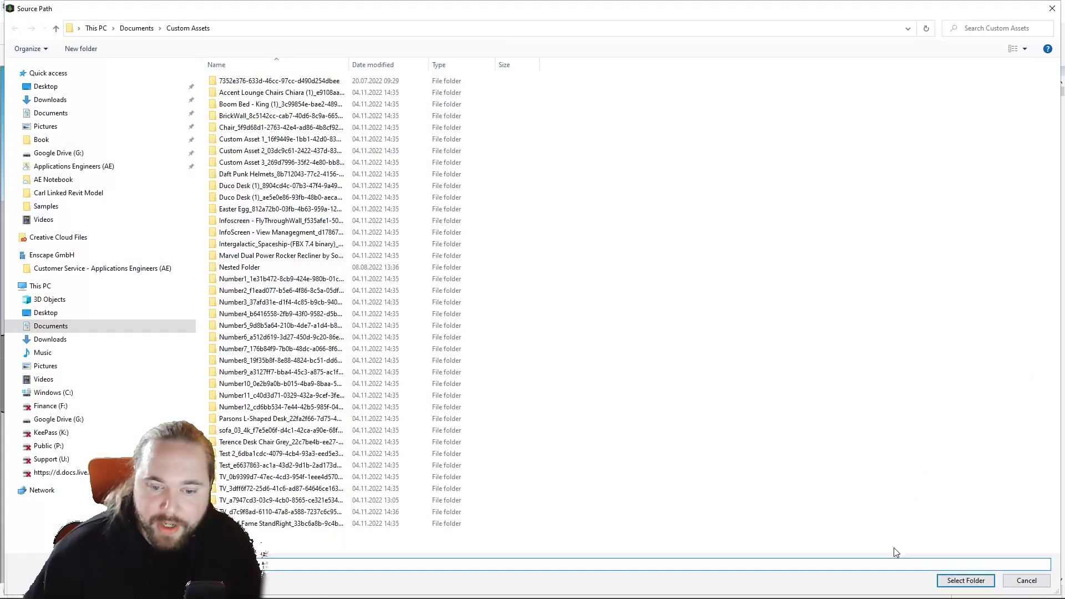
{"action": "left_click", "coordinate": [1050, 9]}
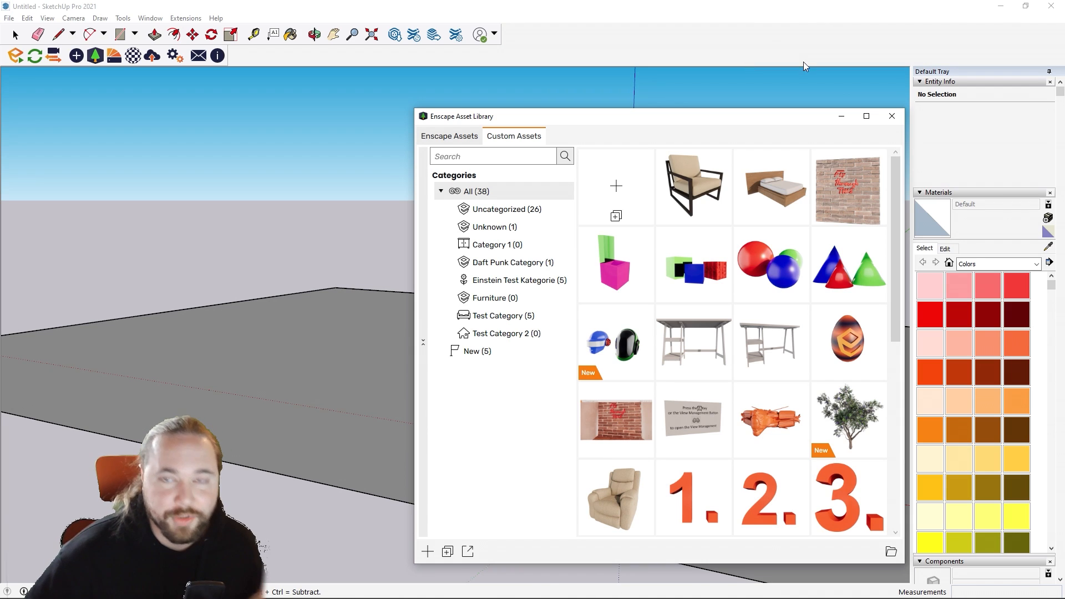
{"action": "left_click", "coordinate": [892, 116]}
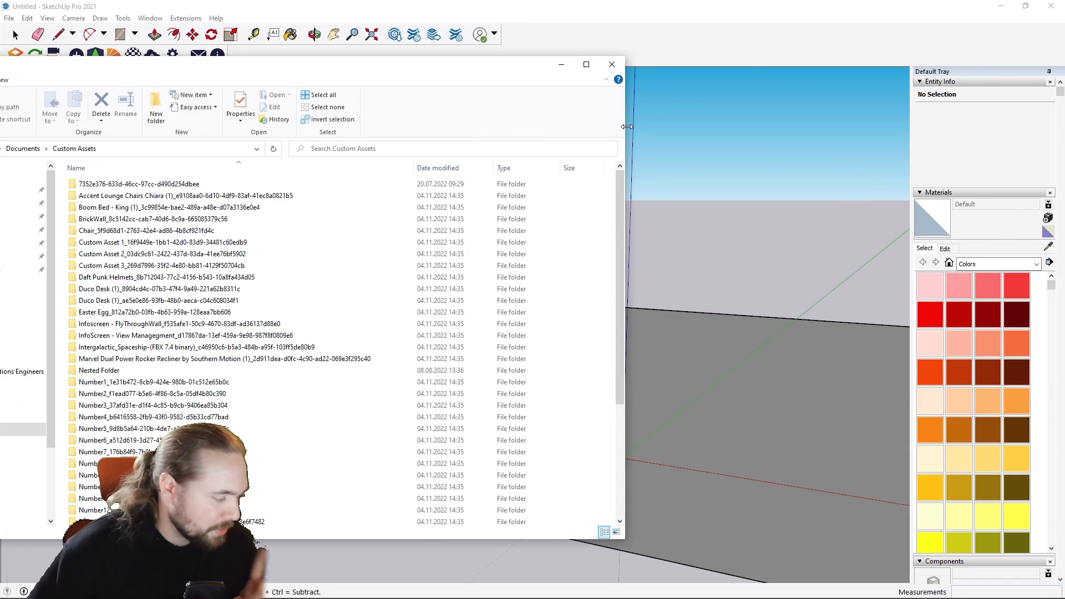
{"action": "left_click", "coordinate": [631, 349]}
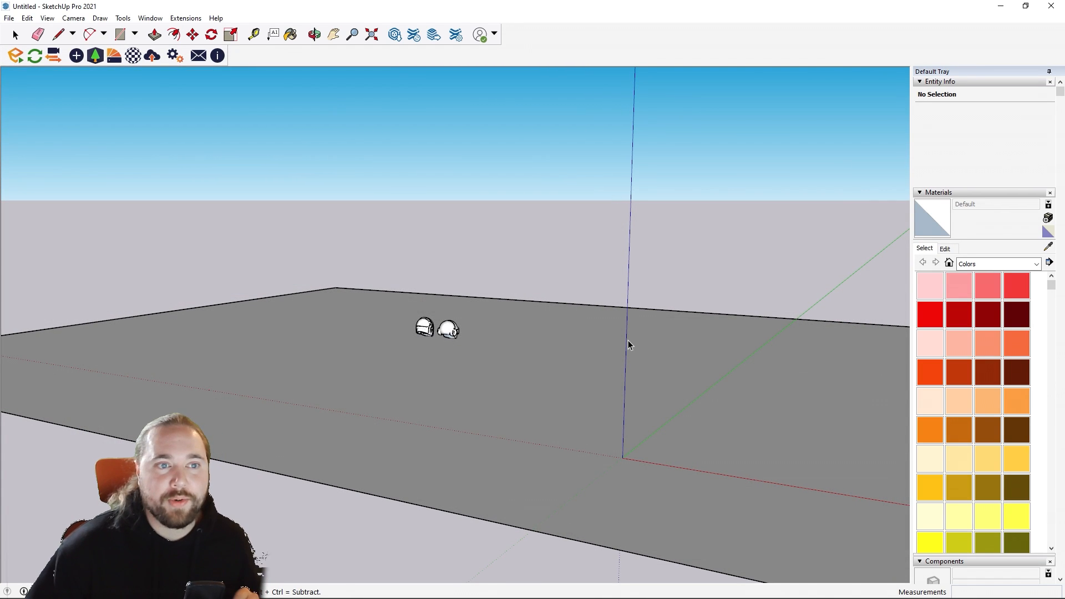
Step: Switch to Blender and start a new General file without saving the helmets file
{"action": "mouse_move", "coordinate": [653, 598]}
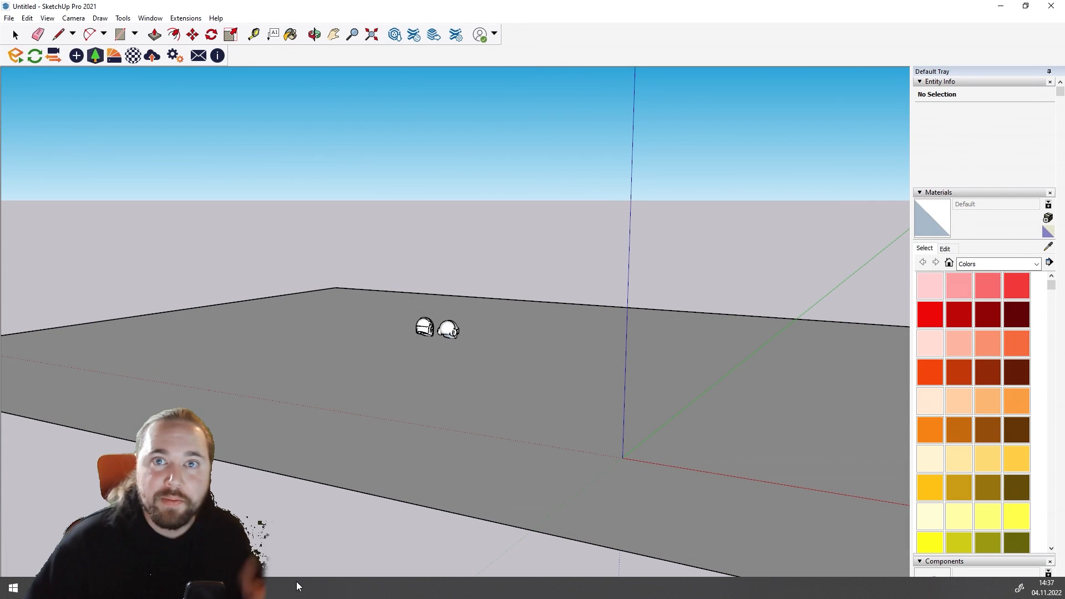
{"action": "mouse_move", "coordinate": [202, 587]}
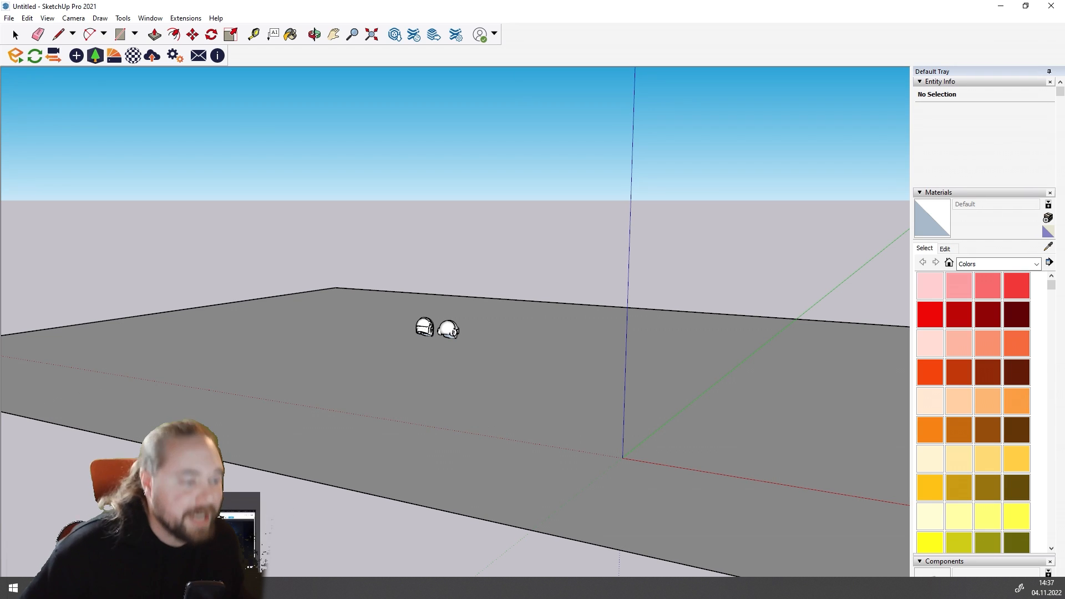
{"action": "left_click", "coordinate": [202, 587]}
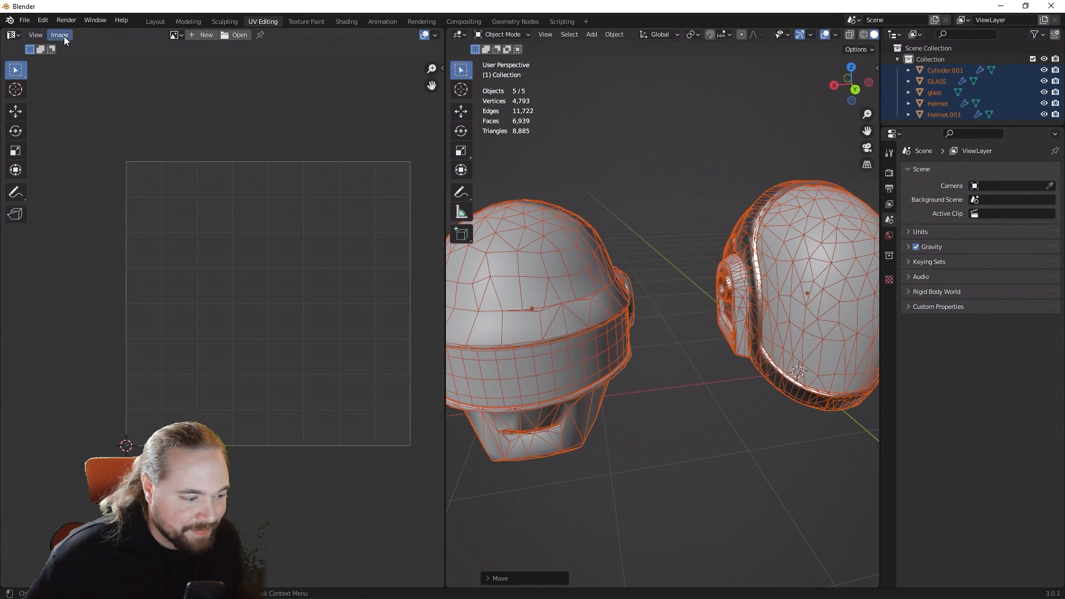
{"action": "left_click", "coordinate": [25, 20]}
{"action": "mouse_move", "coordinate": [34, 35]}
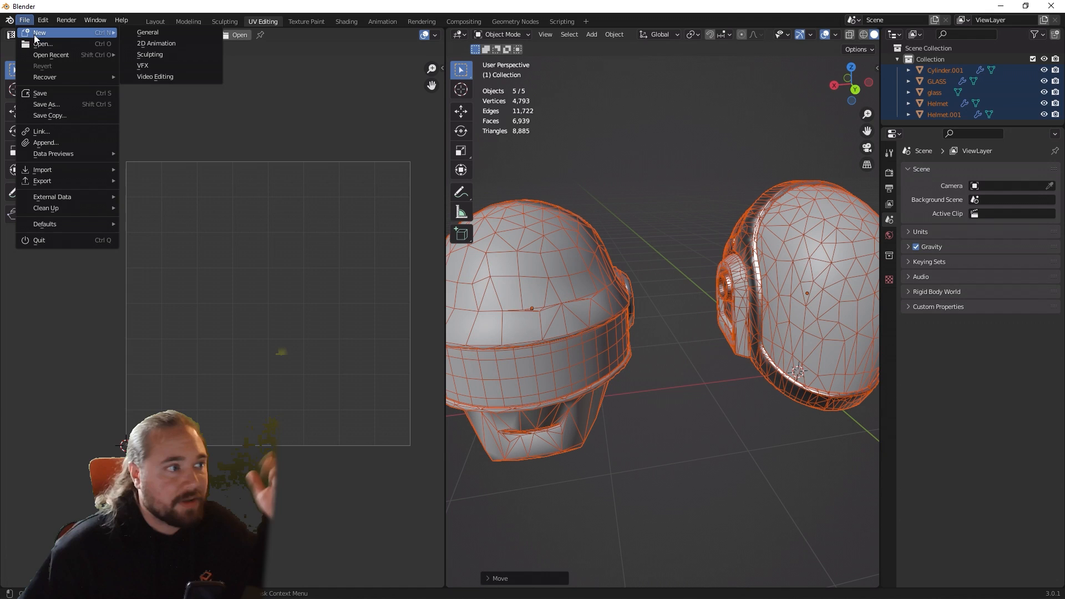
{"action": "left_click", "coordinate": [137, 33]}
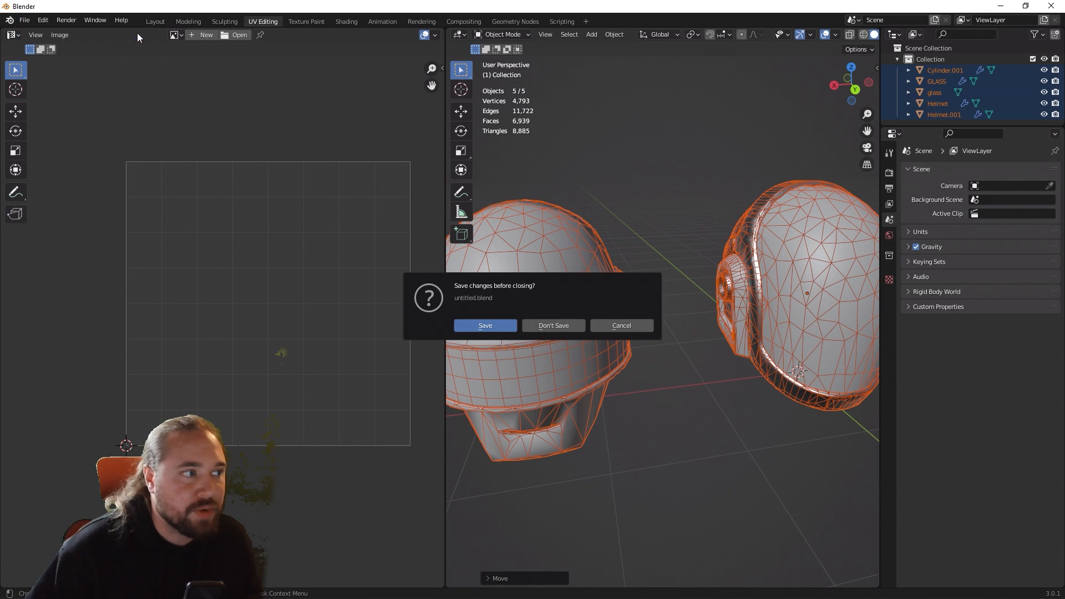
{"action": "left_click", "coordinate": [549, 327]}
Step: Delete the default cube and light, and add a plane mesh to the scene
{"action": "left_click", "coordinate": [362, 224]}
{"action": "left_click", "coordinate": [413, 261]}
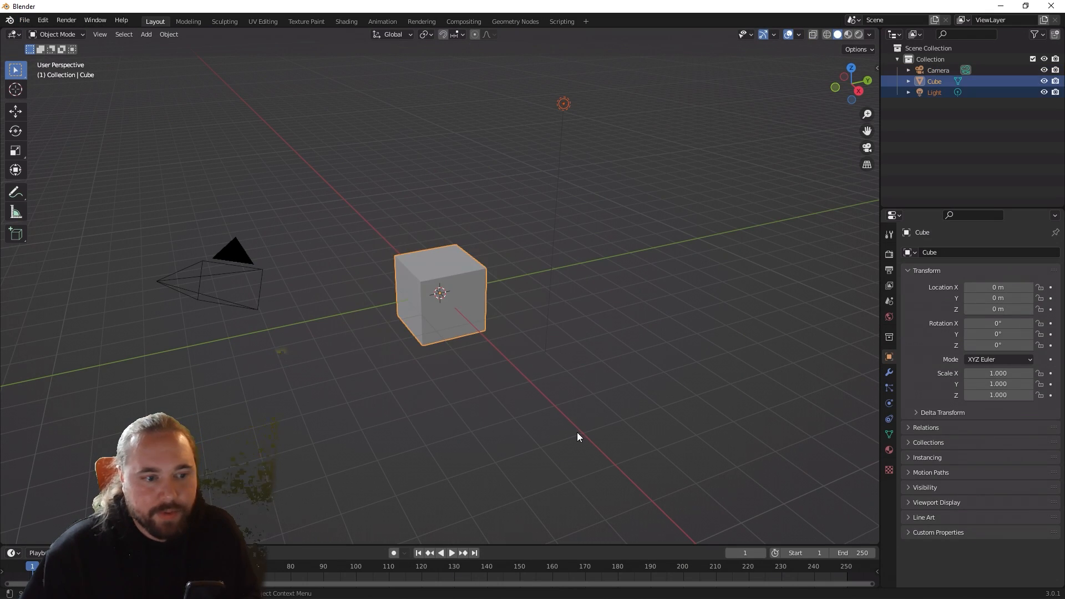
{"action": "key", "text": "Delete"}
{"action": "key", "text": "shift+a"}
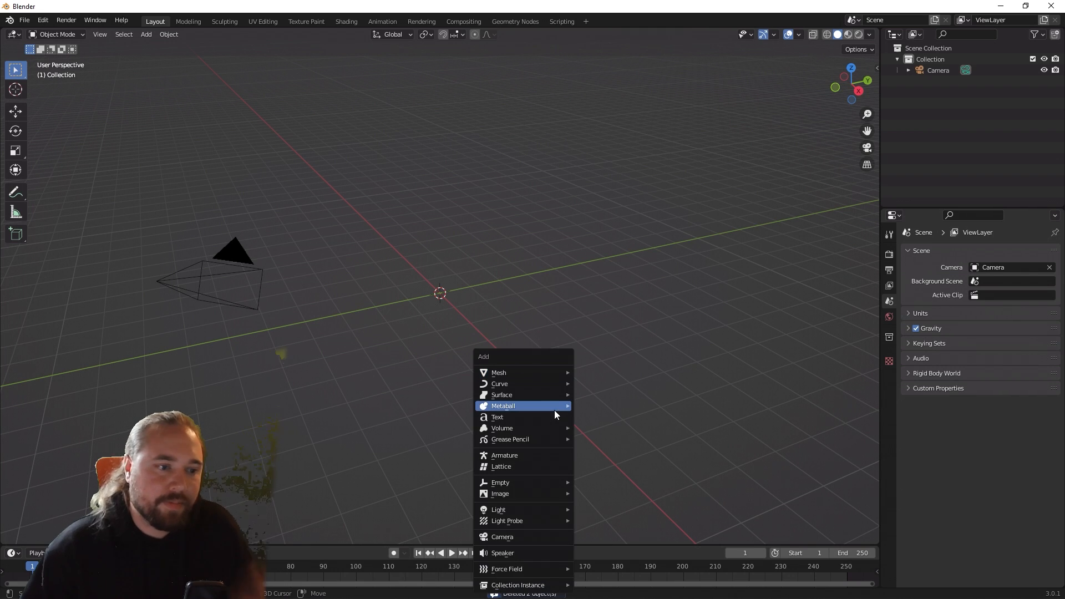
{"action": "mouse_move", "coordinate": [554, 411]}
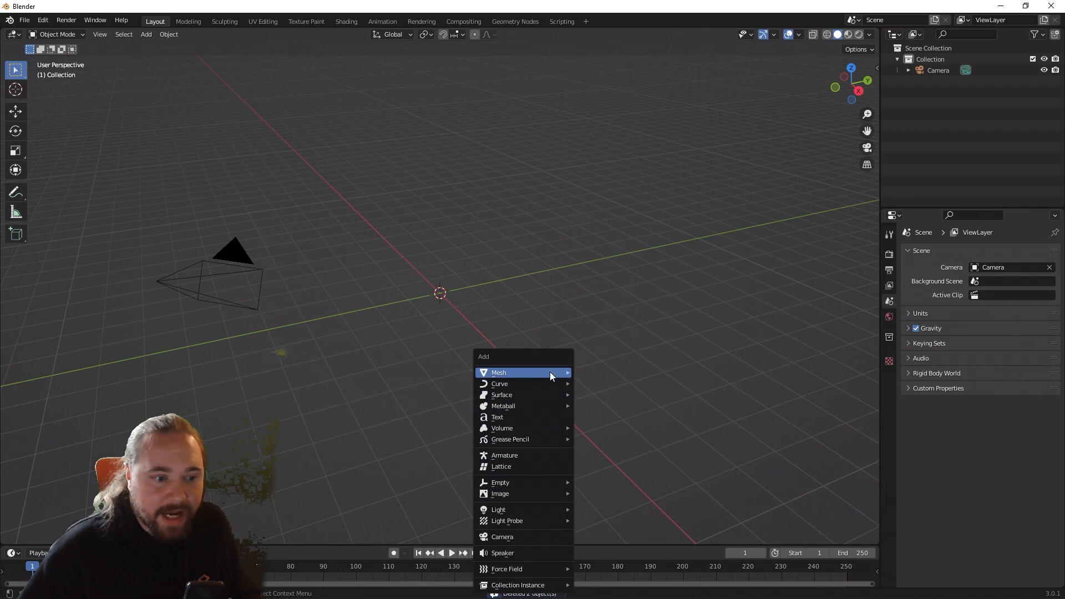
{"action": "left_click", "coordinate": [580, 372]}
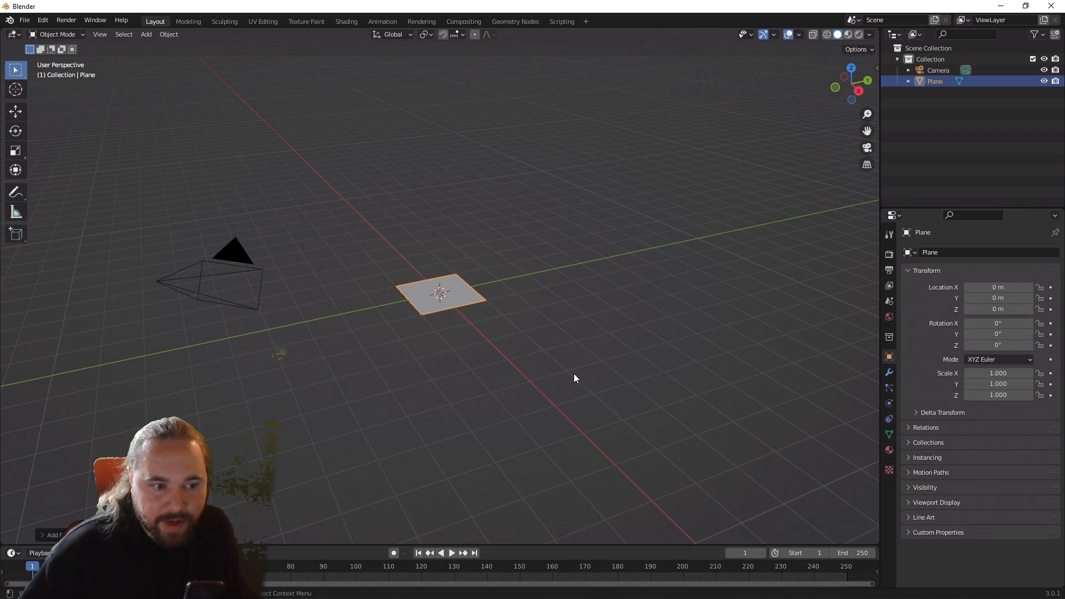
Step: Set the plane's X scale to 1.92
{"action": "middle_click_drag", "start_coordinate": [563, 375], "coordinate": [524, 388]}
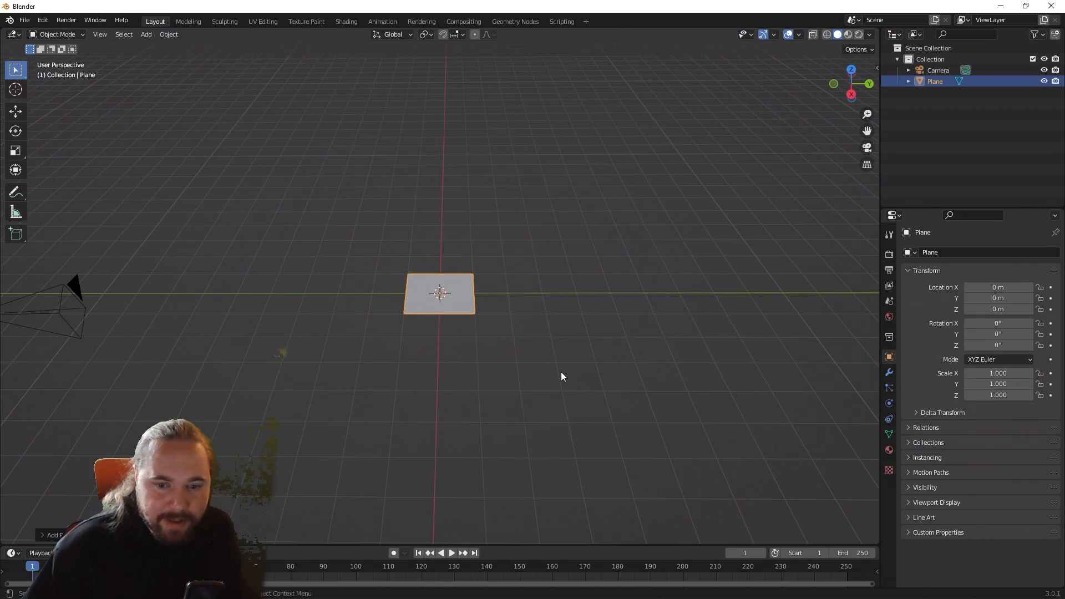
{"action": "scroll", "coordinate": [450, 338], "scroll_direction": "up", "scroll_amount": 3}
{"action": "middle_click_drag", "start_coordinate": [451, 337], "coordinate": [448, 388]}
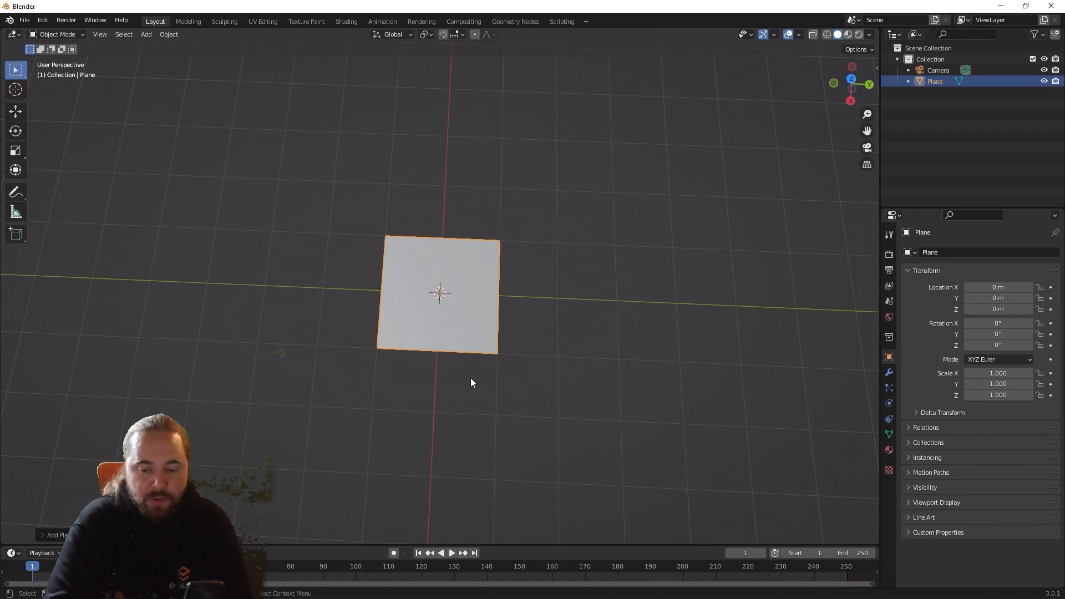
{"action": "left_click", "coordinate": [1009, 374]}
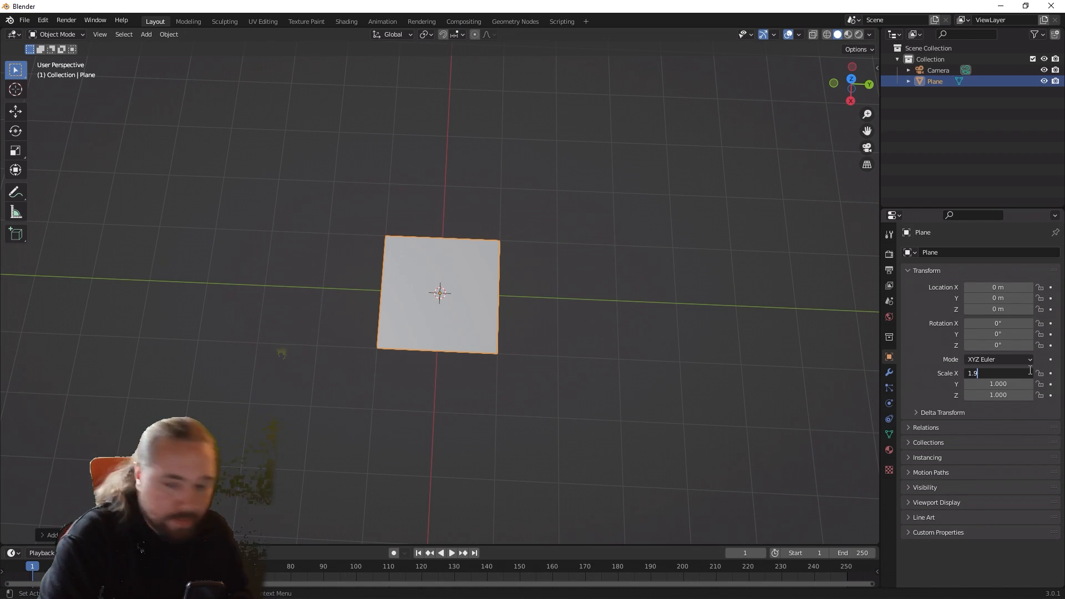
{"action": "key", "text": "Return"}
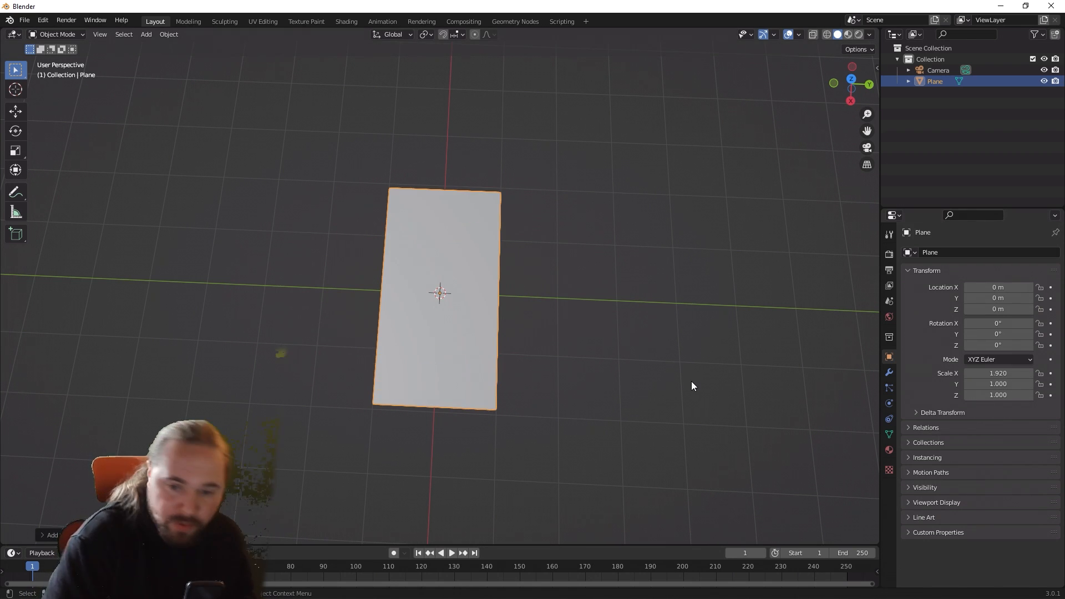
{"action": "middle_click_drag", "start_coordinate": [708, 328], "coordinate": [588, 364]}
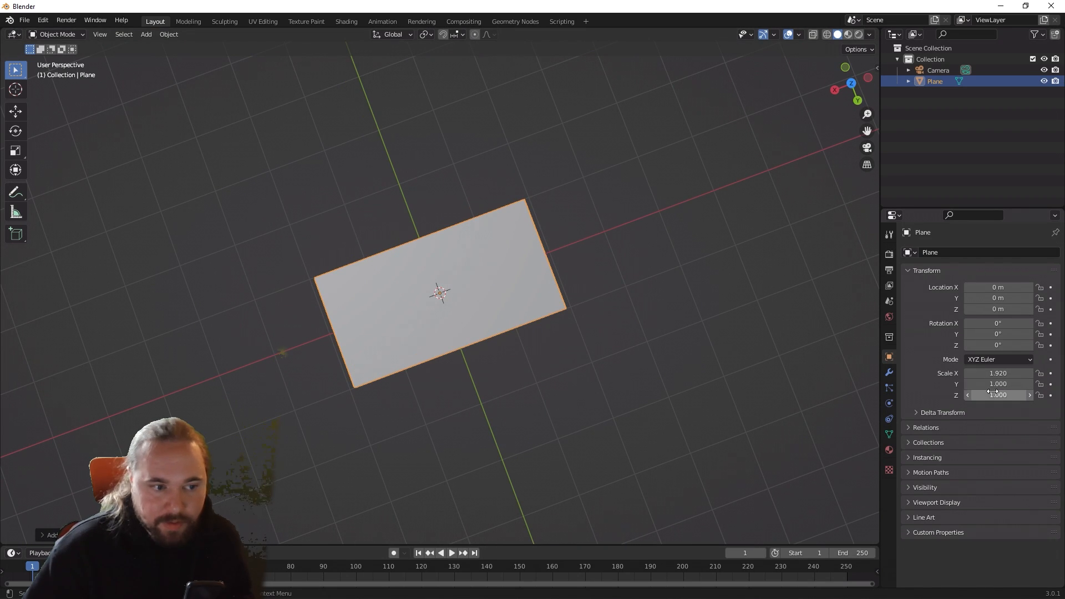
{"action": "left_click_drag", "start_coordinate": [996, 395], "coordinate": [1027, 395]}
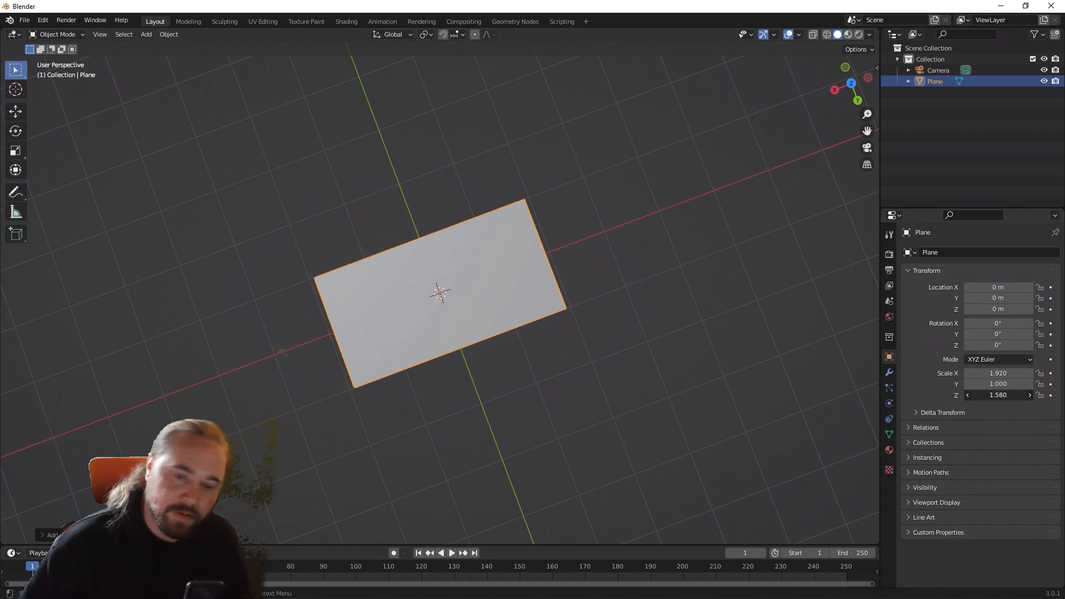
{"action": "left_click", "coordinate": [1016, 396]}
{"action": "type", "text": "1"}
{"action": "key", "text": "Return"}
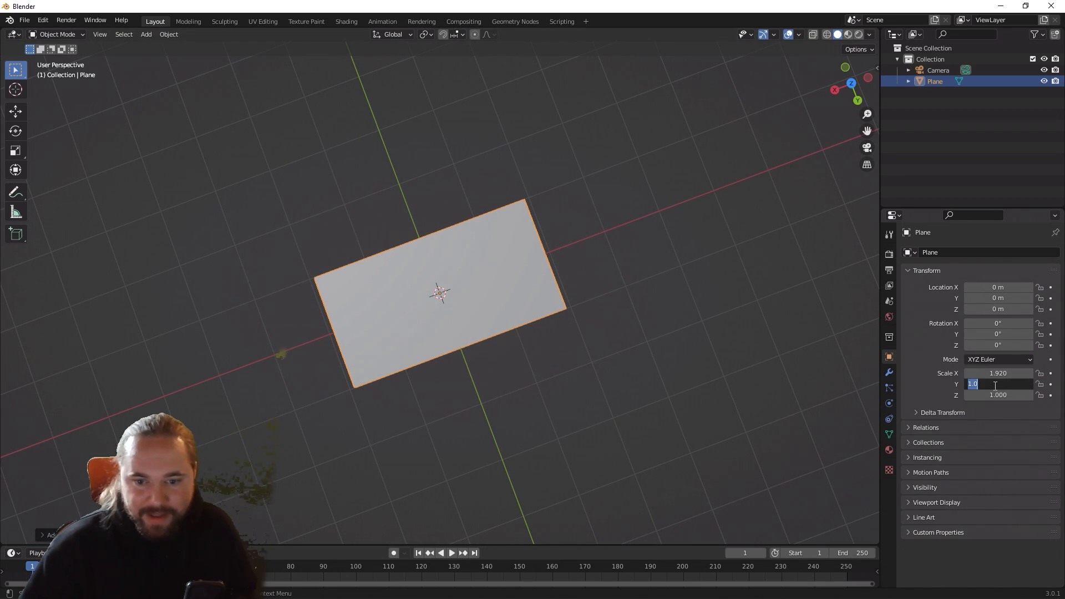
Step: Set the plane's Y scale to 1.08
{"action": "left_click", "coordinate": [994, 384]}
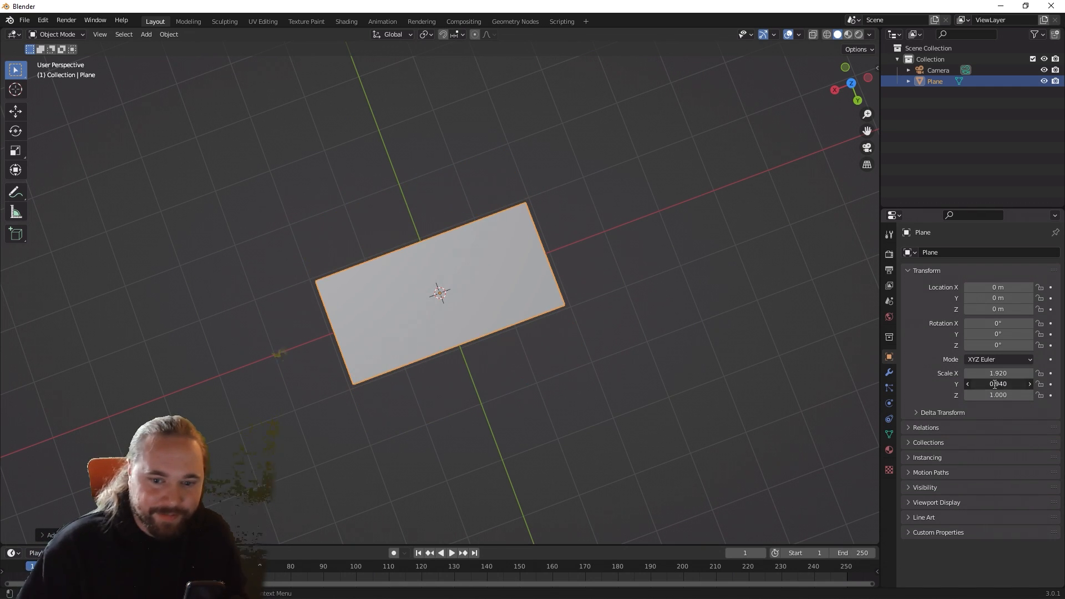
{"action": "type", "text": "1"}
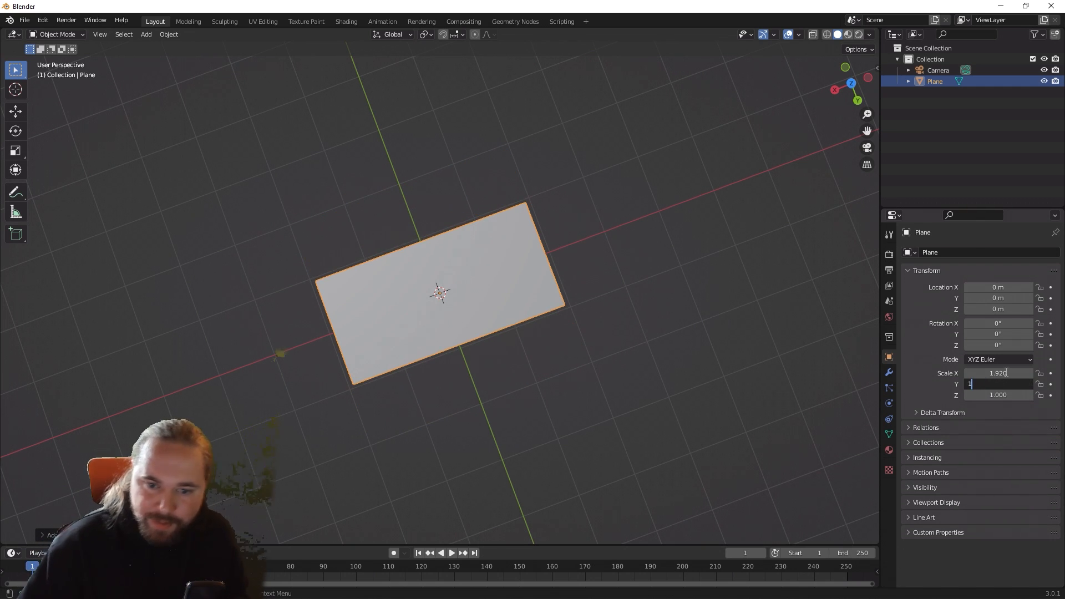
{"action": "type", "text": ".08"}
{"action": "key", "text": "Return"}
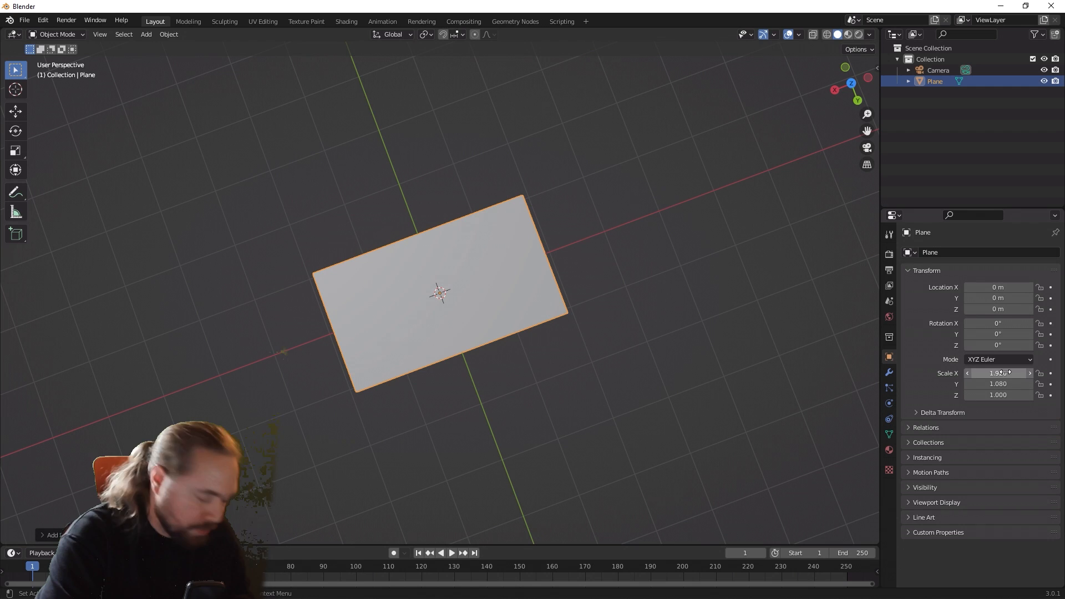
Step: Open the plane in the UV Editing workspace to check its UV layout, and return it to Object Mode
{"action": "middle_click_drag", "start_coordinate": [528, 444], "coordinate": [508, 388]}
{"action": "scroll", "coordinate": [502, 389], "scroll_direction": "up", "scroll_amount": 4}
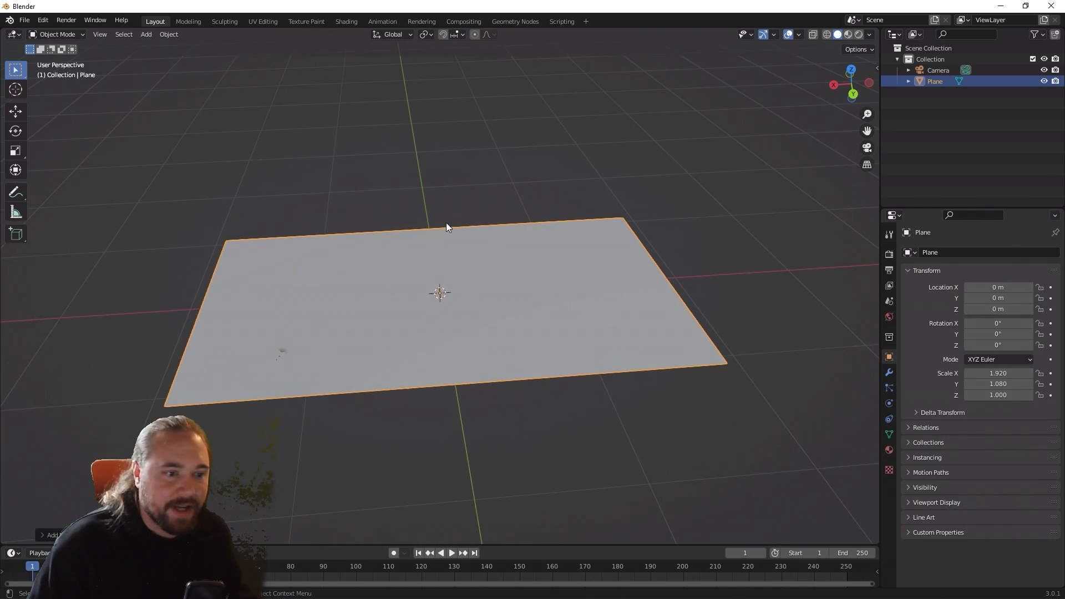
{"action": "left_click", "coordinate": [264, 22]}
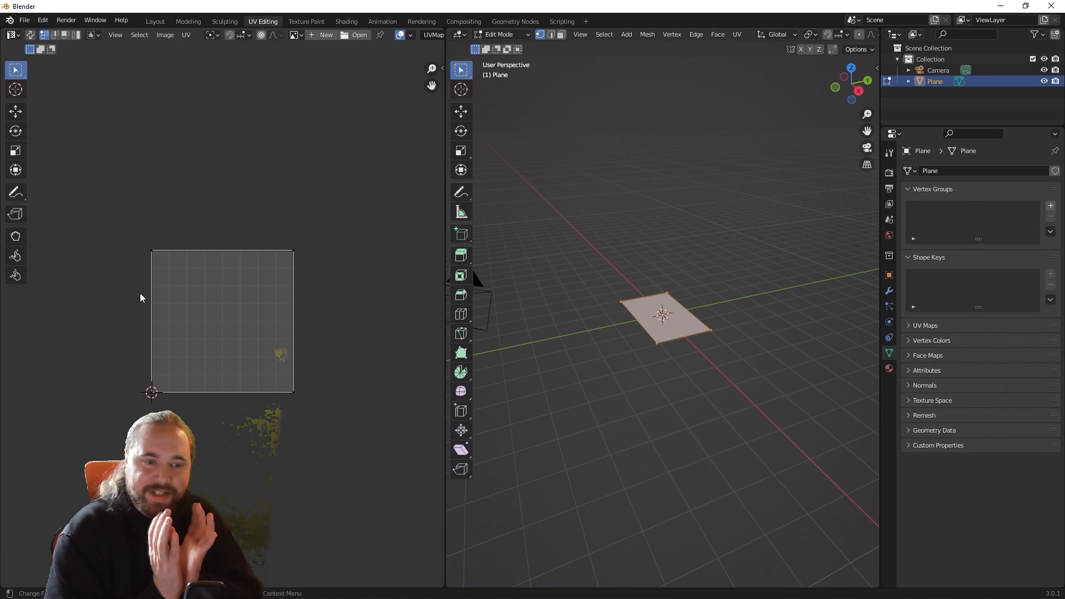
{"action": "middle_click_drag", "start_coordinate": [623, 326], "coordinate": [706, 304]}
{"action": "key", "text": "Tab"}
{"action": "scroll", "coordinate": [704, 309], "scroll_direction": "up", "scroll_amount": 2}
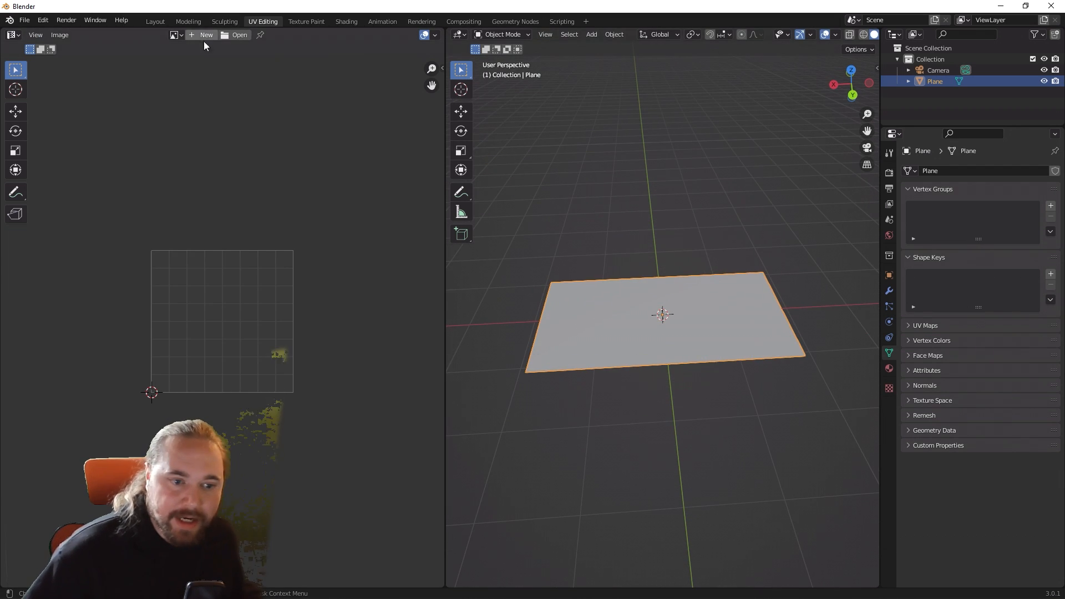
Step: Start an FBX export of the plane scene with the export scale set to 0.01
{"action": "left_click", "coordinate": [27, 21]}
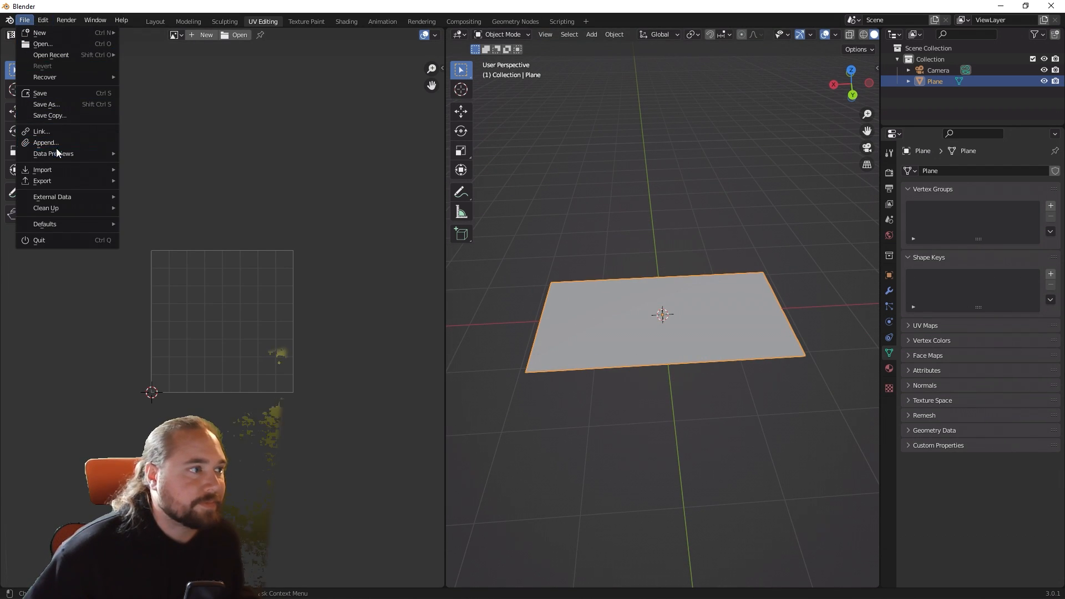
{"action": "mouse_move", "coordinate": [65, 181]}
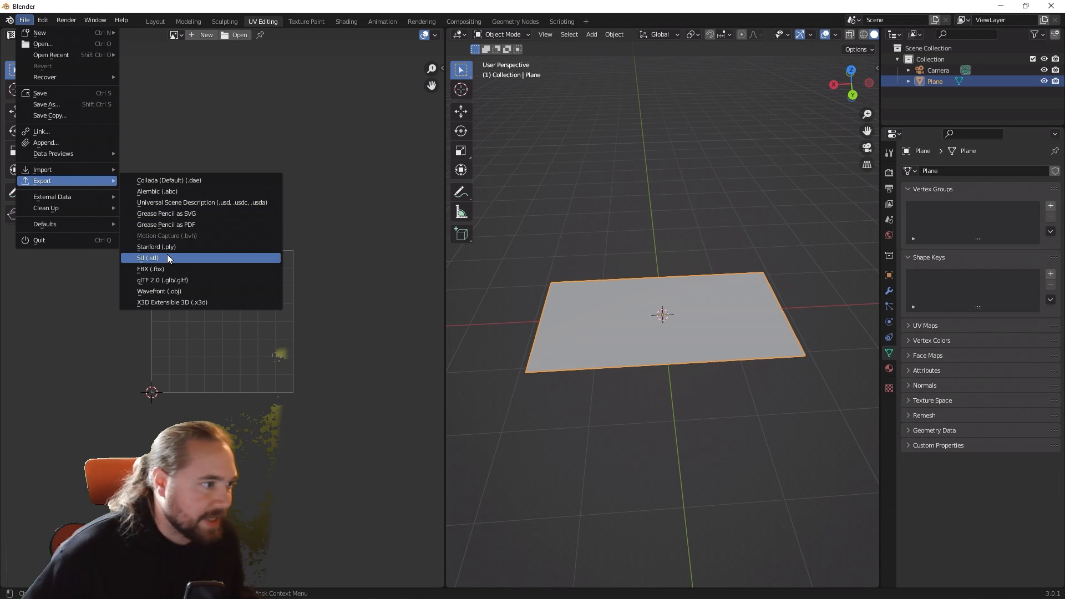
{"action": "left_click", "coordinate": [158, 270]}
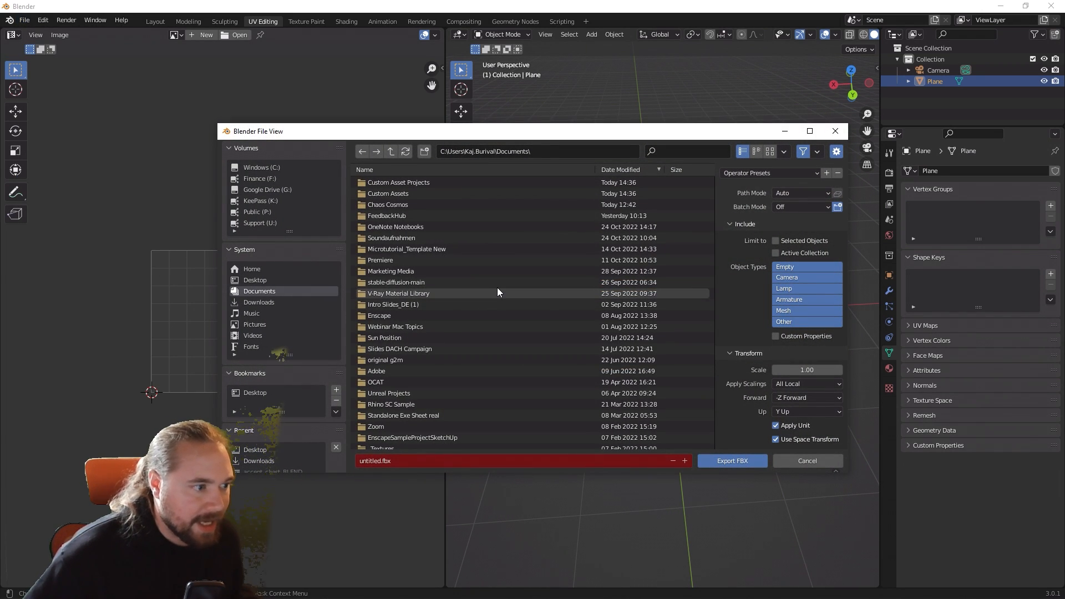
{"action": "left_click", "coordinate": [808, 370]}
{"action": "type", "text": "0"}
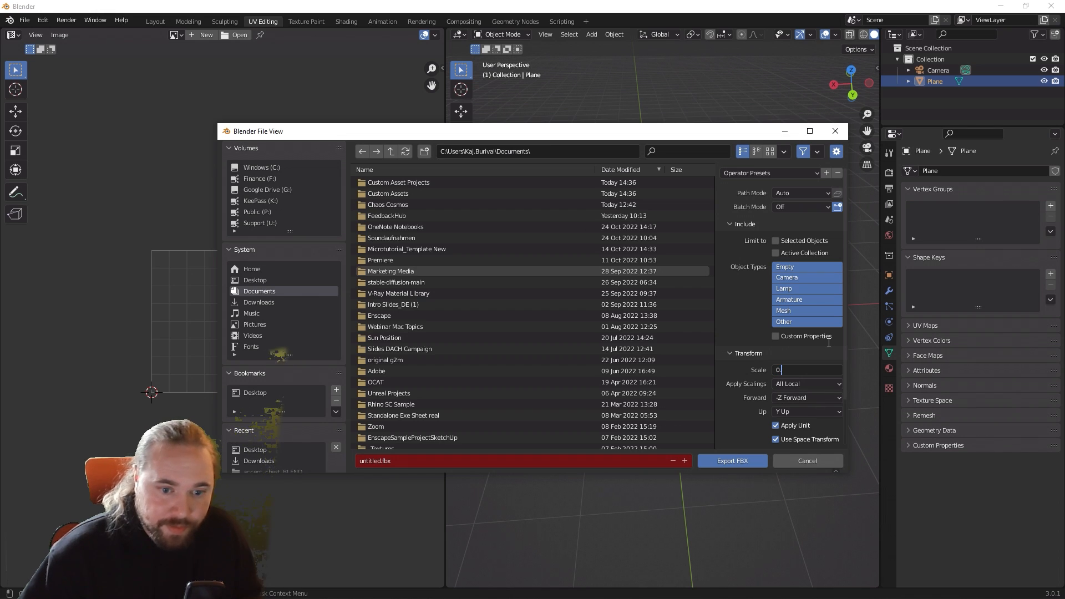
{"action": "type", "text": ".01"}
{"action": "key", "text": "Return"}
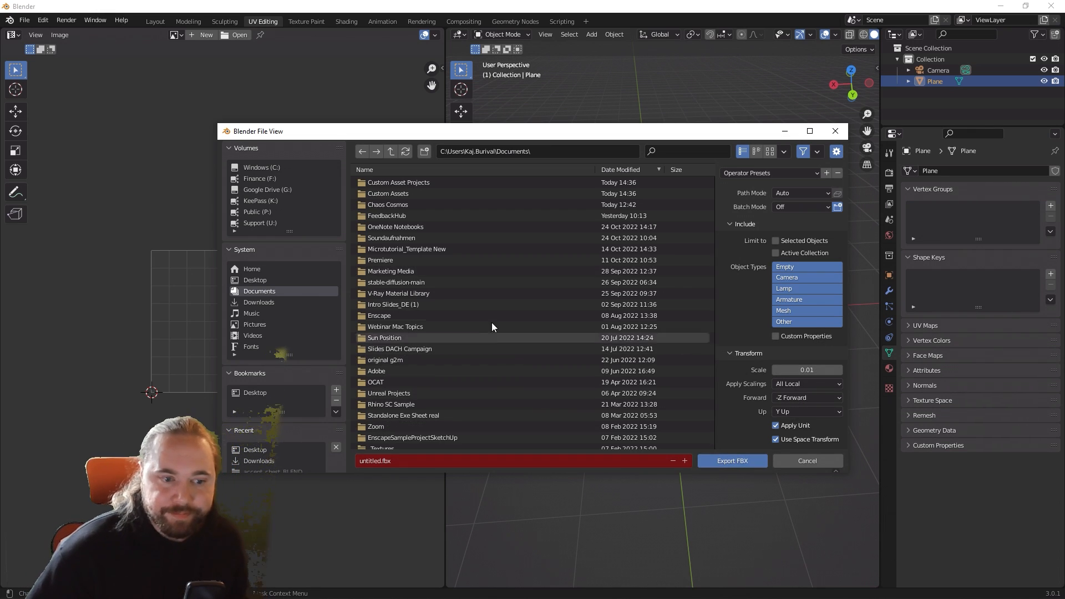
Step: Export the FBX file to the Desktop under the name Multi Purpose Screen
{"action": "left_click", "coordinate": [255, 281]}
{"action": "left_click", "coordinate": [400, 459]}
{"action": "type", "text": "M"}
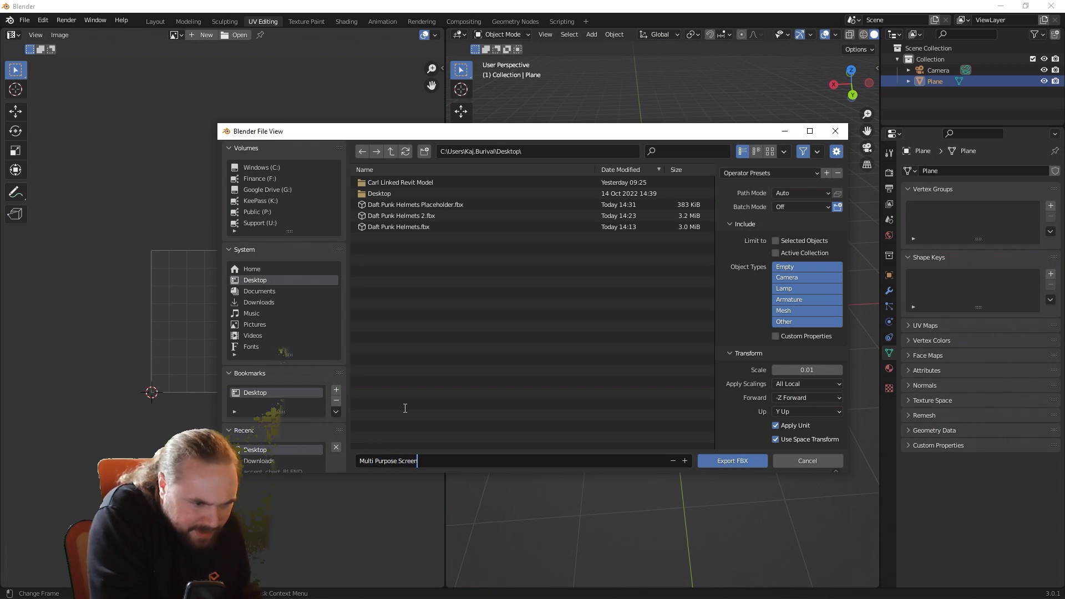
{"action": "type", "text": "ulti Purpose Screen"}
{"action": "left_click", "coordinate": [732, 461]}
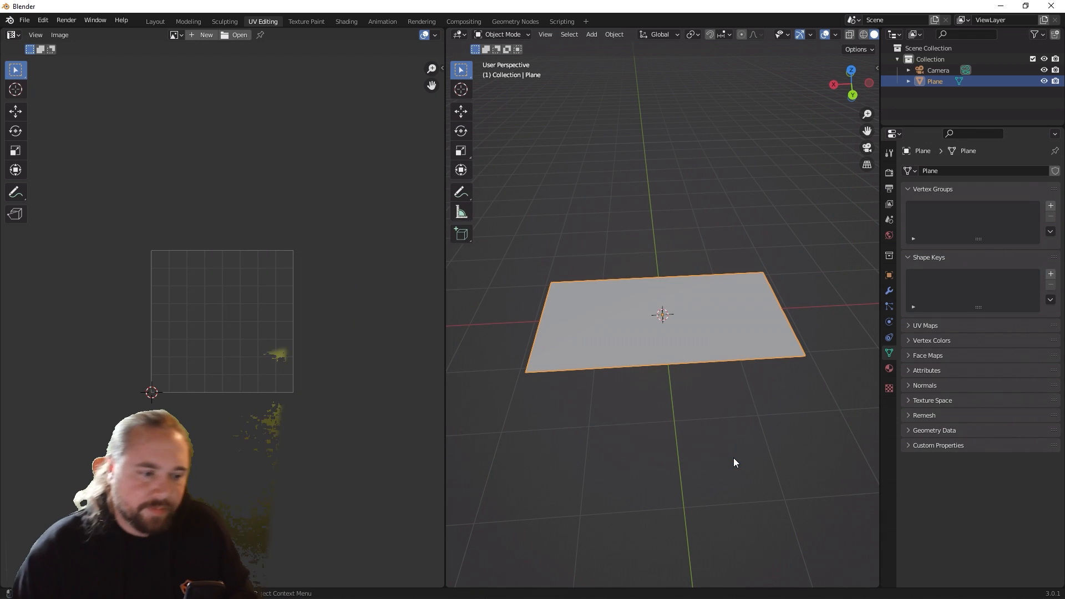
Step: Switch to SketchUp, create a new Enscape custom asset and import the Multi Purpose Screen.fbx geometry from the Desktop
{"action": "left_click", "coordinate": [1002, 5]}
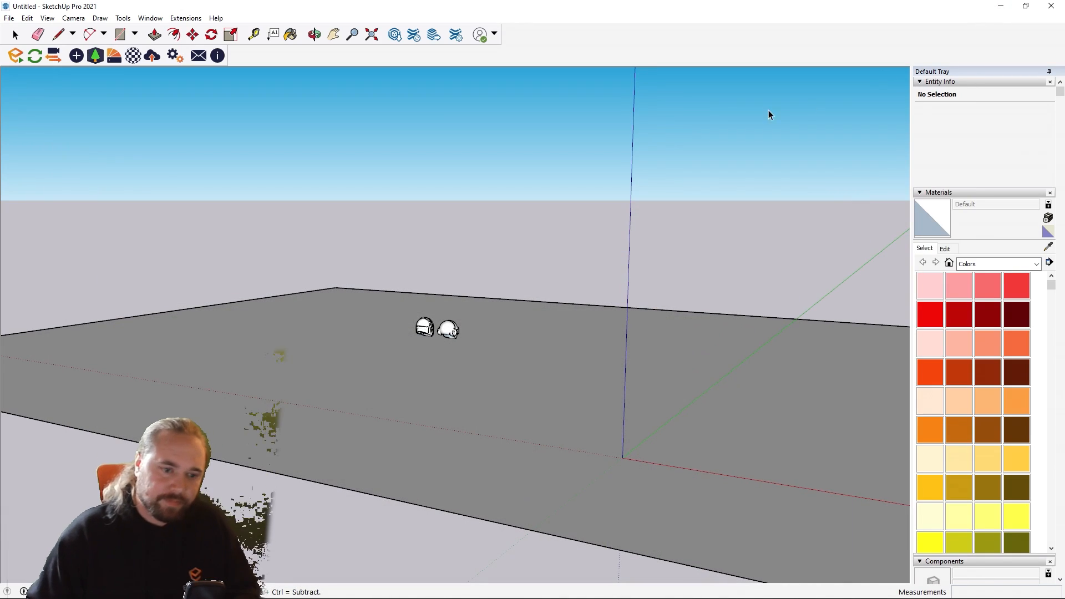
{"action": "left_click", "coordinate": [95, 55]}
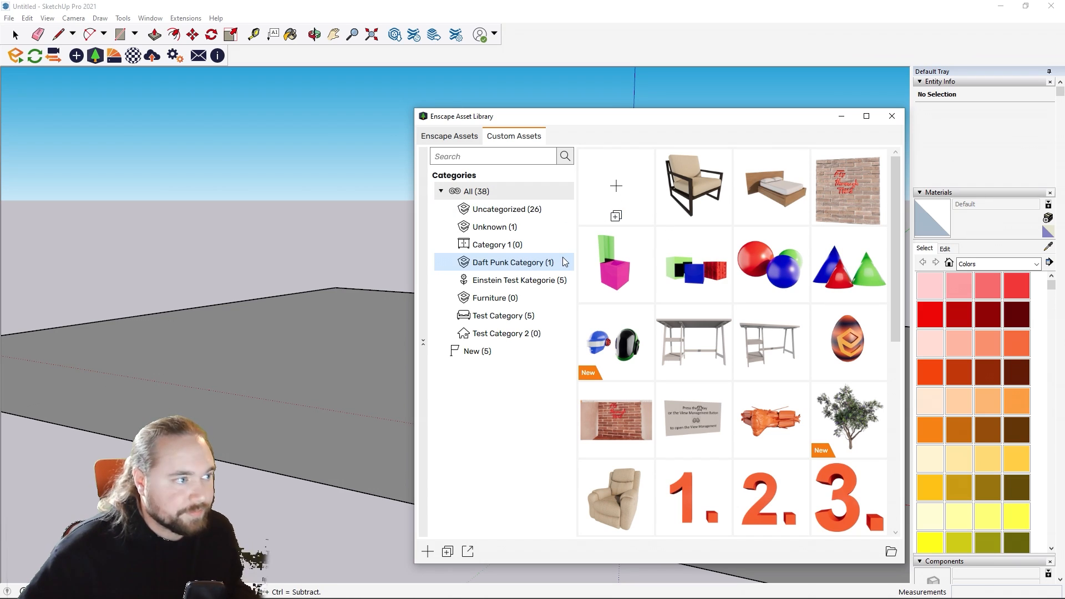
{"action": "left_click", "coordinate": [621, 186]}
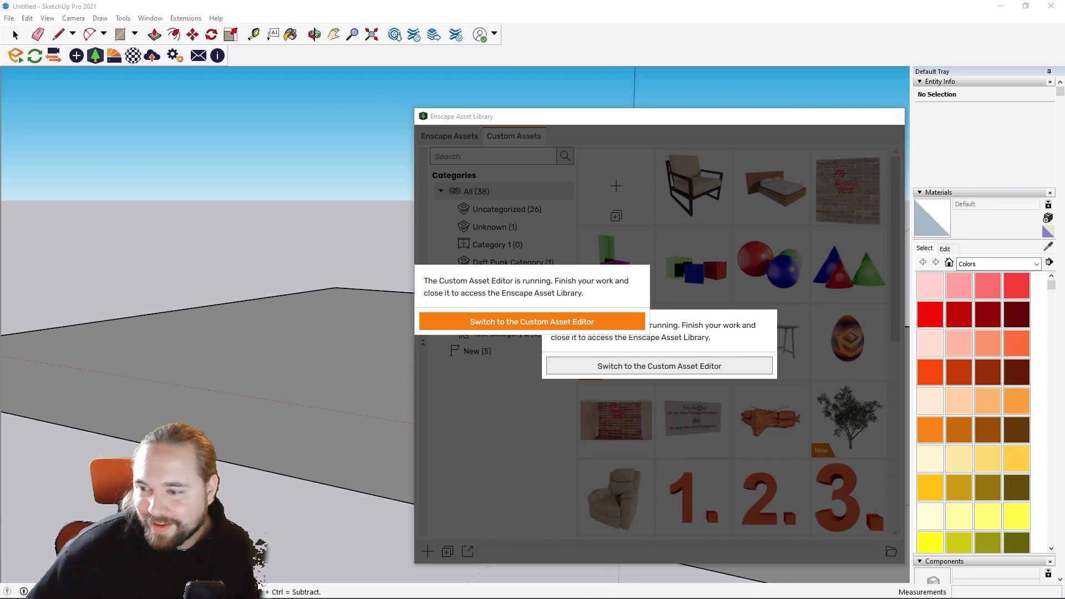
{"action": "left_click", "coordinate": [531, 322]}
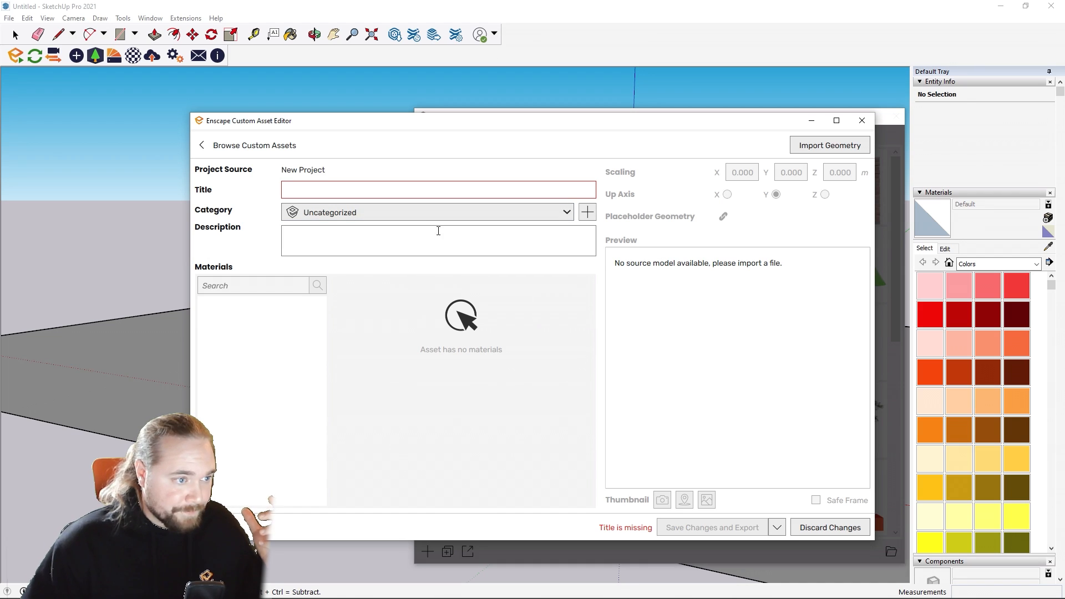
{"action": "left_click", "coordinate": [800, 149]}
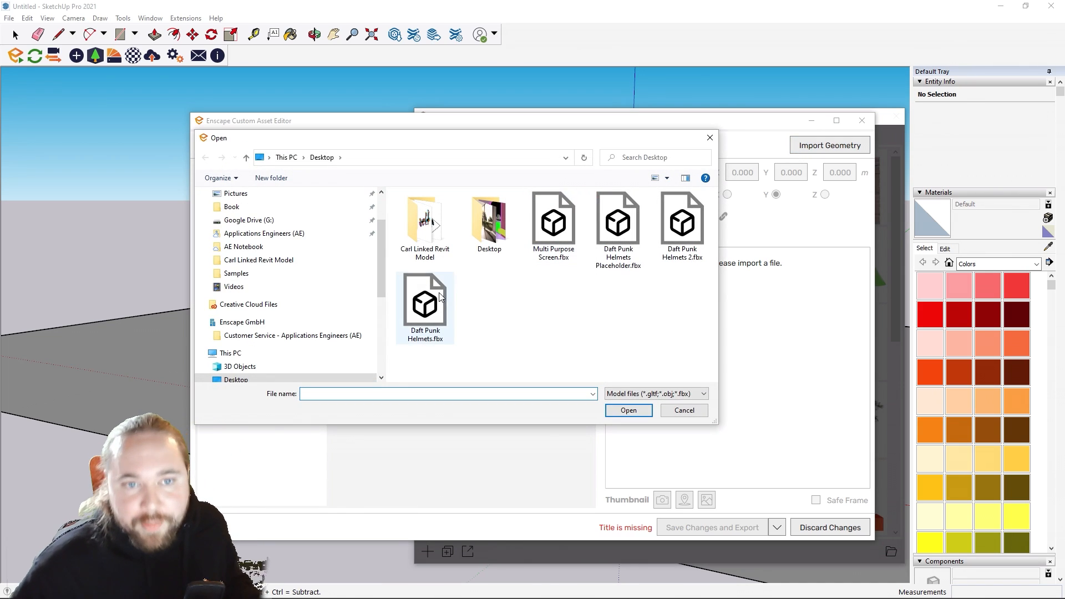
{"action": "double_click", "coordinate": [554, 222]}
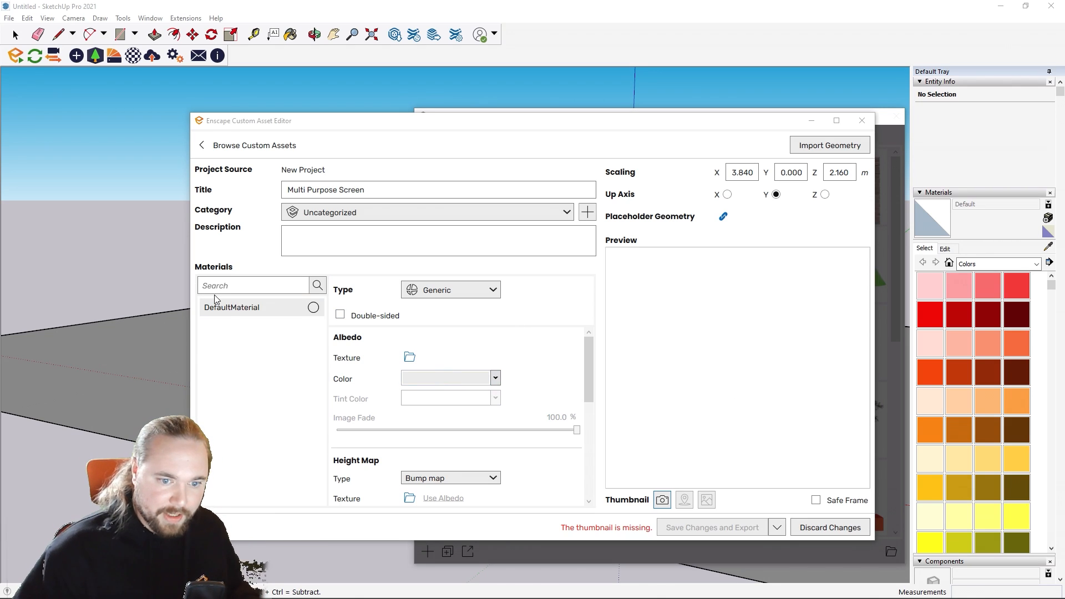
Step: Set the albedo color of DefaultMaterial to red and inspect the plane's orientation in the preview
{"action": "left_click", "coordinate": [494, 379]}
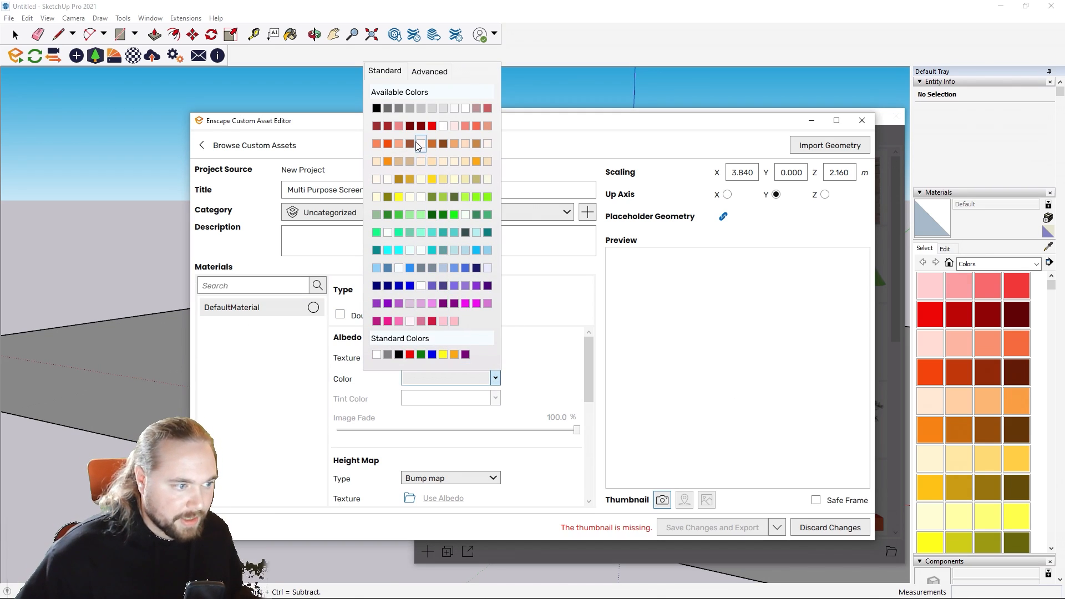
{"action": "left_click", "coordinate": [432, 127]}
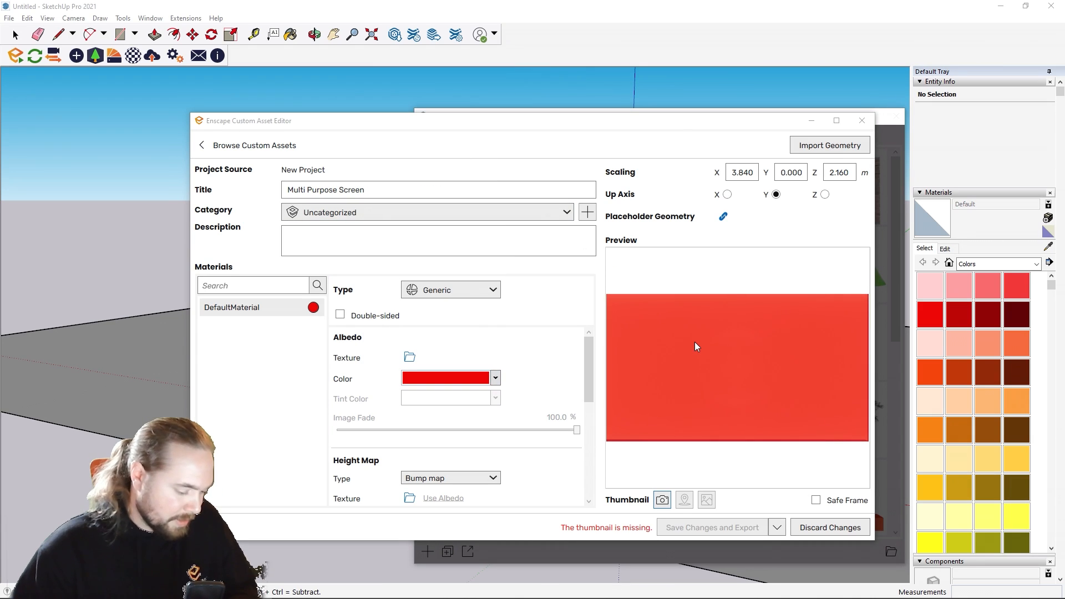
{"action": "left_click_drag", "start_coordinate": [695, 341], "coordinate": [723, 368]}
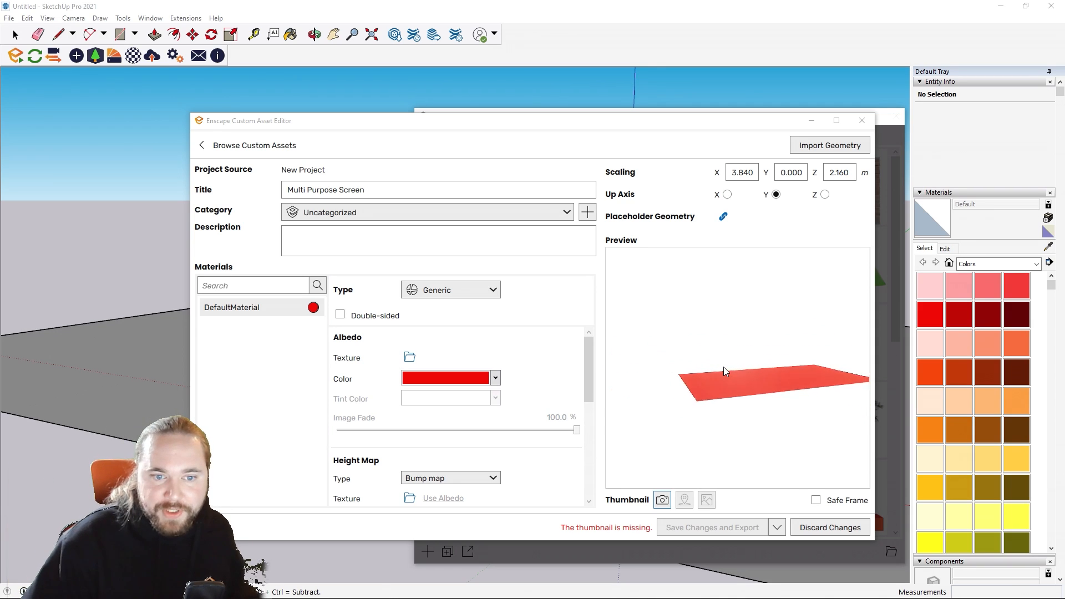
Step: Compare the X and Z up axes for the screen in the preview and set the up axis to Z
{"action": "left_click", "coordinate": [825, 195]}
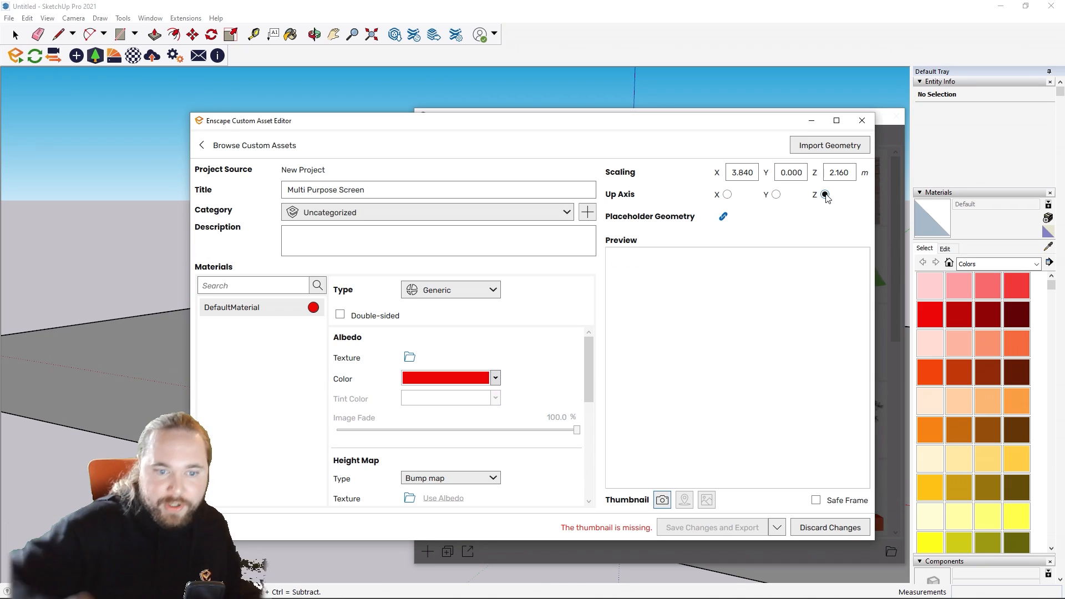
{"action": "left_click", "coordinate": [728, 195]}
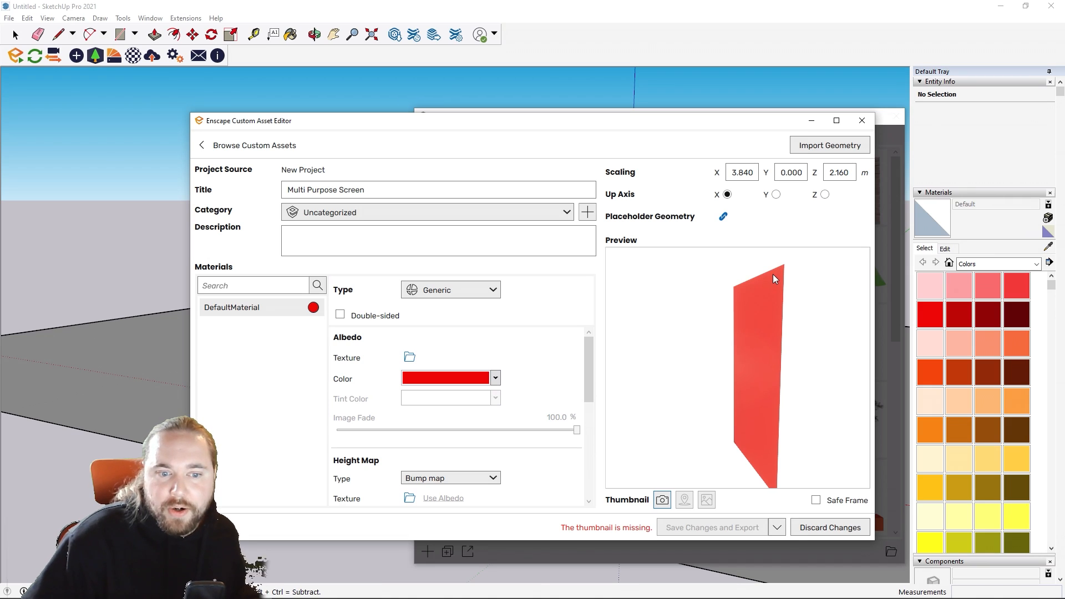
{"action": "mouse_move", "coordinate": [774, 274]}
{"action": "left_mouse_down"}
{"action": "mouse_move", "coordinate": [854, 273]}
{"action": "mouse_move", "coordinate": [773, 288]}
{"action": "left_mouse_up"}
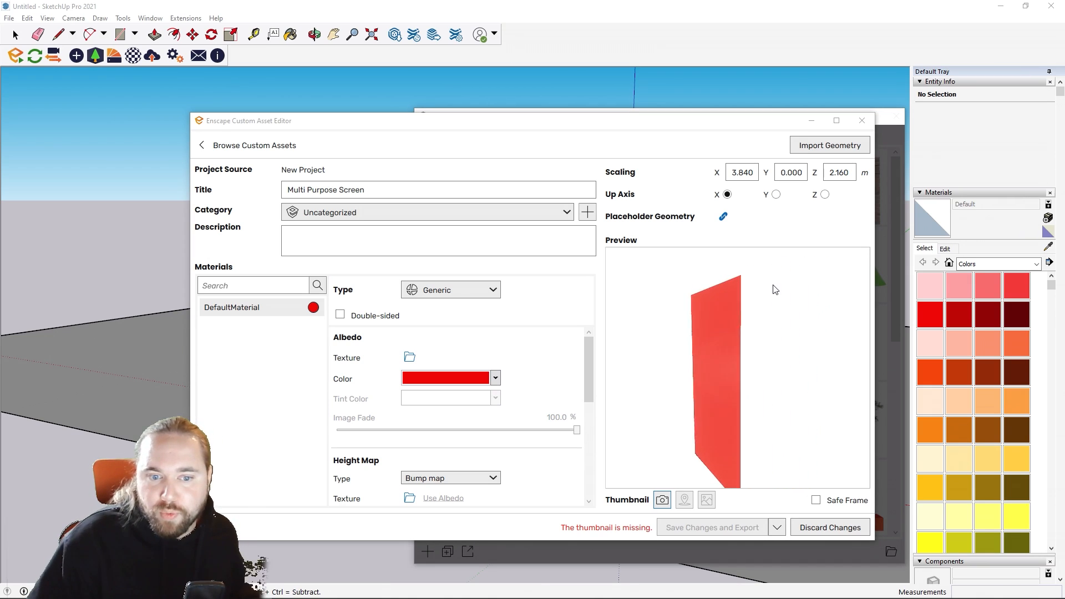
{"action": "left_click", "coordinate": [825, 195]}
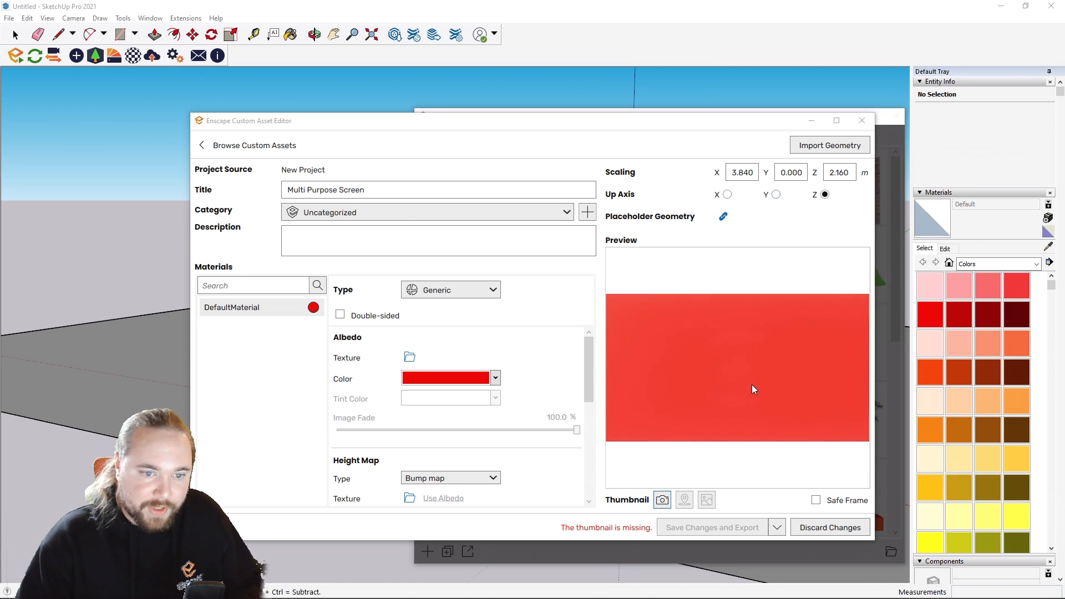
{"action": "right_click_drag", "start_coordinate": [753, 385], "coordinate": [747, 460]}
{"action": "left_click_drag", "start_coordinate": [747, 461], "coordinate": [744, 372]}
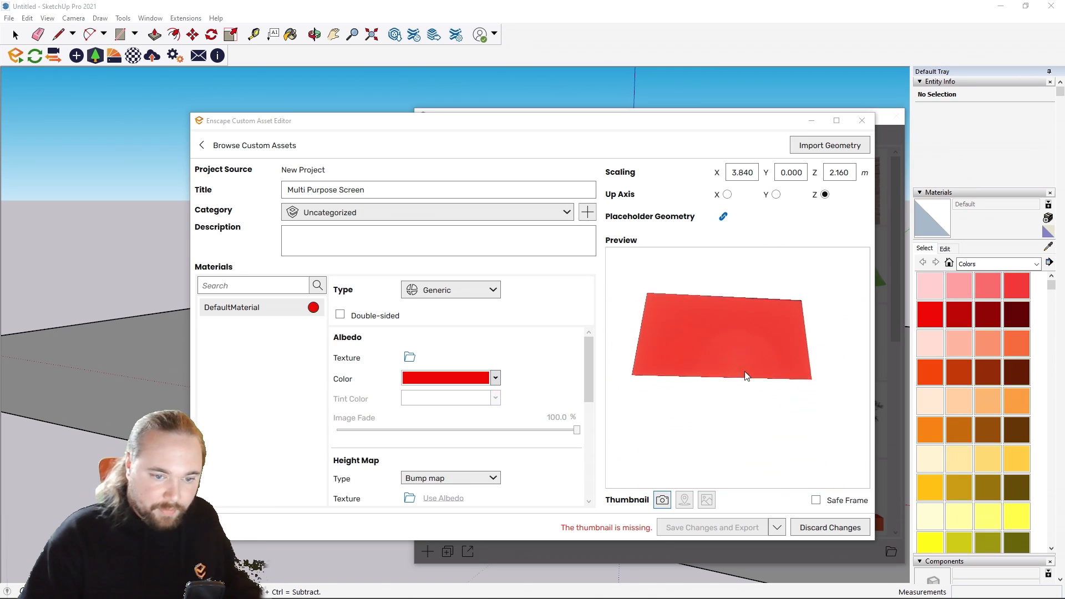
{"action": "right_click_drag", "start_coordinate": [745, 372], "coordinate": [777, 354]}
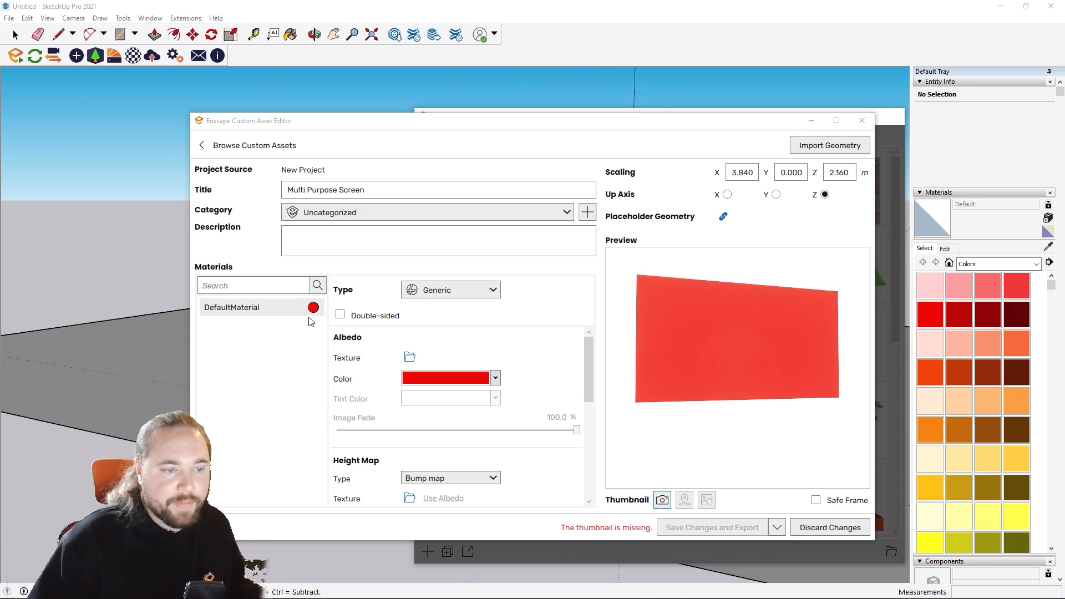
Step: Load Sample Webinar POC.mp4 from the Desktop as the albedo texture of DefaultMaterial
{"action": "left_click", "coordinate": [409, 357]}
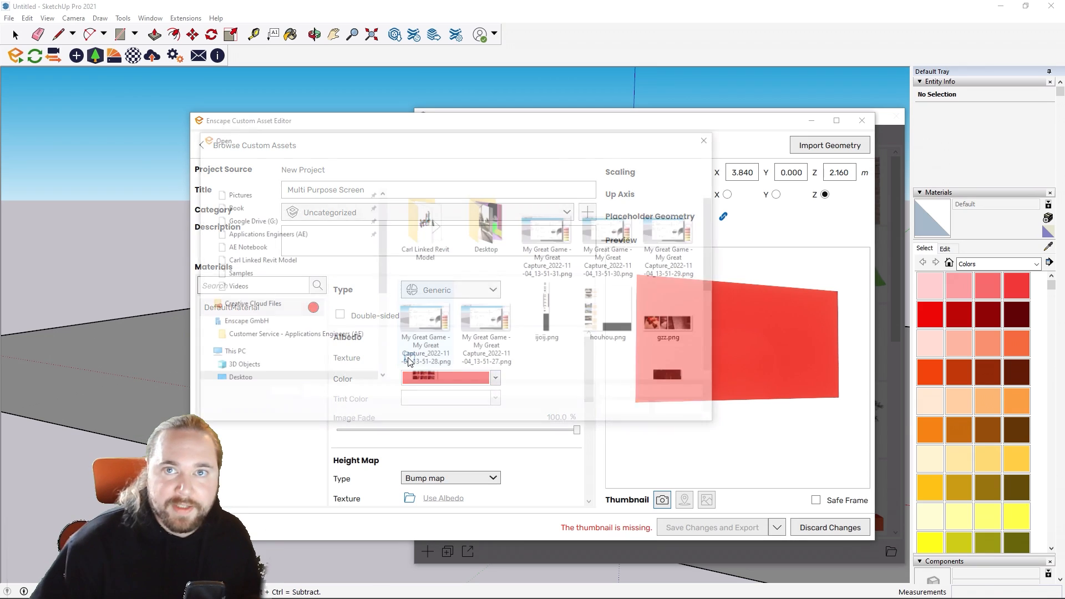
{"action": "scroll", "coordinate": [502, 314], "scroll_direction": "down", "scroll_amount": 2}
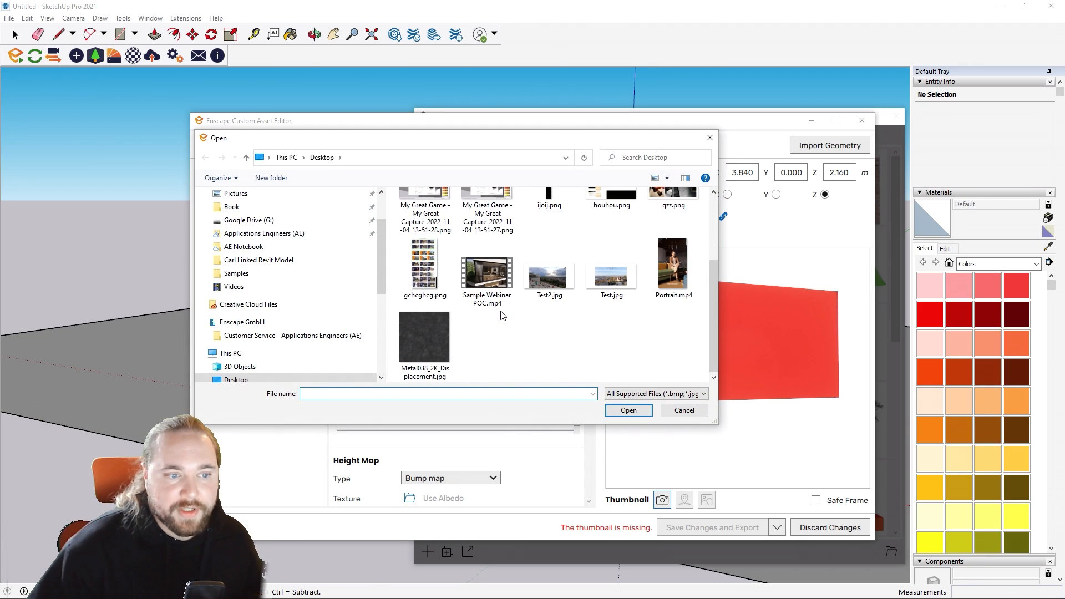
{"action": "scroll", "coordinate": [533, 334], "scroll_direction": "up", "scroll_amount": 3}
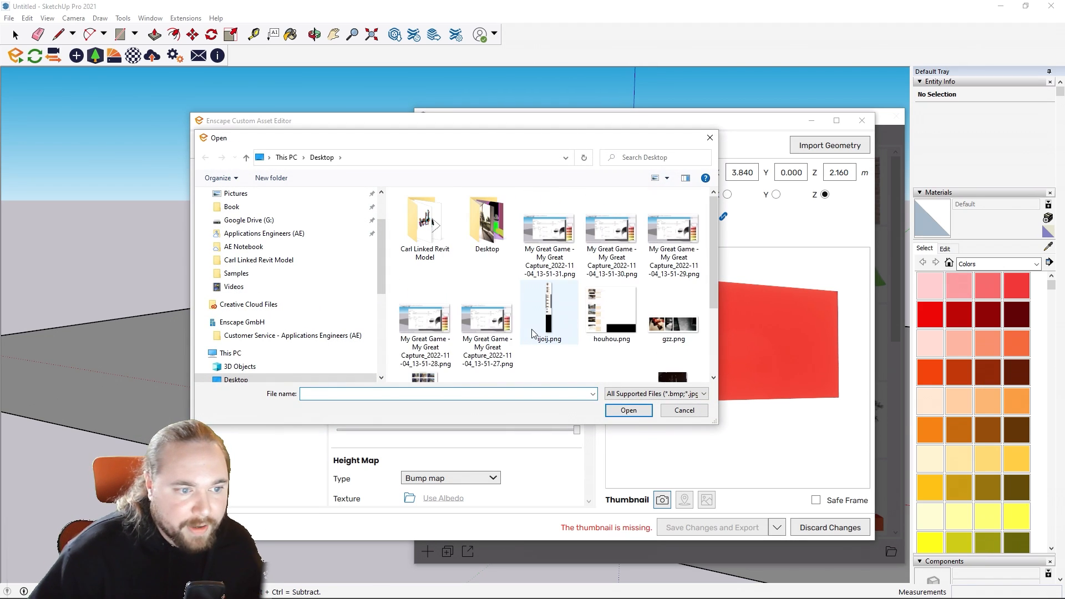
{"action": "scroll", "coordinate": [531, 333], "scroll_direction": "down", "scroll_amount": 3}
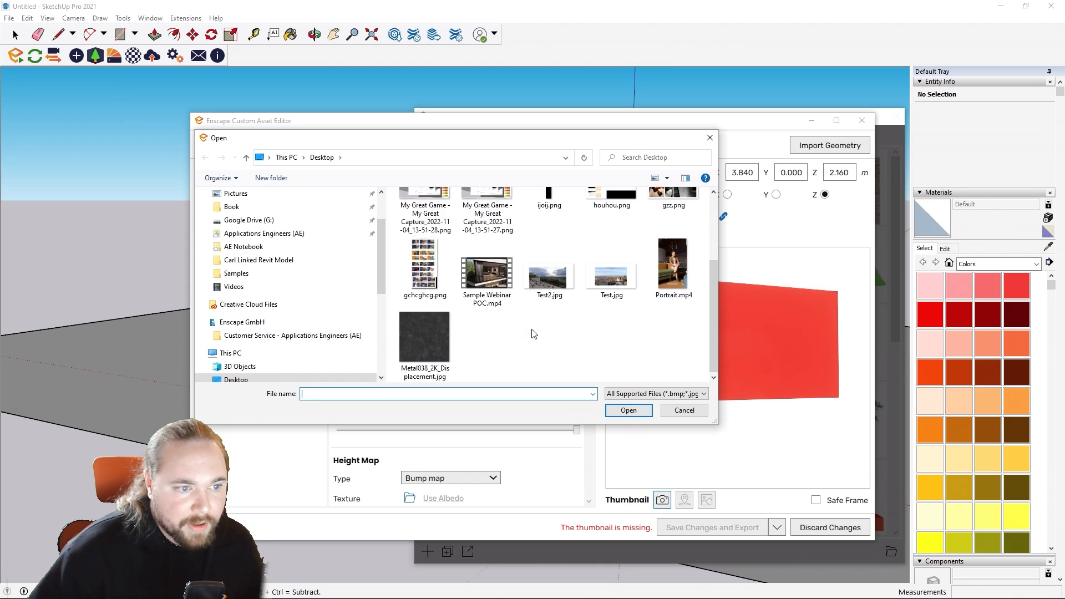
{"action": "double_click", "coordinate": [494, 297]}
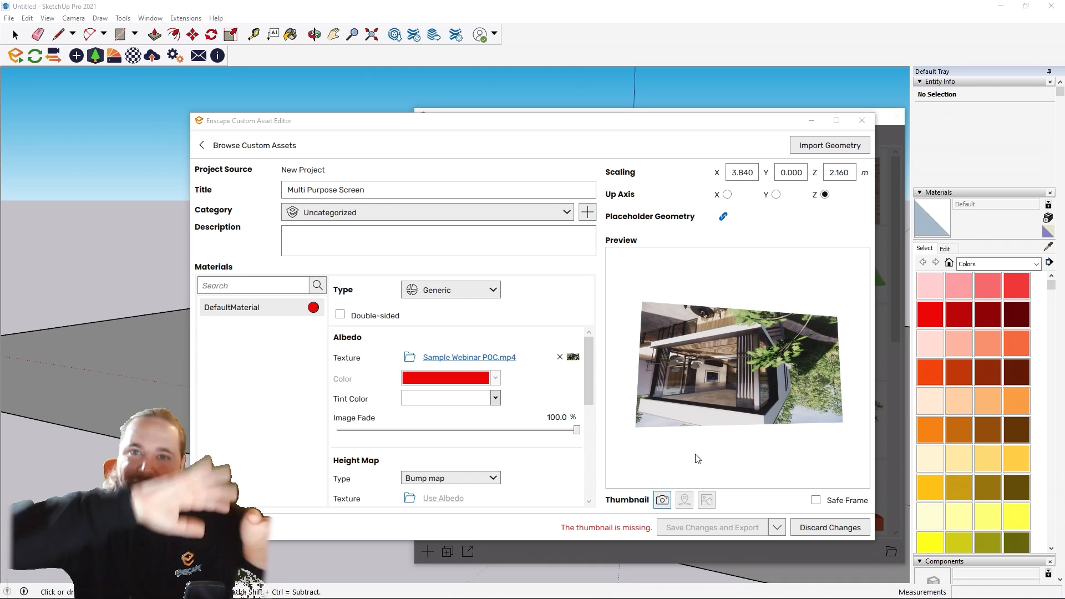
Step: Capture the current preview as the thumbnail, save and export the Multi Purpose Screen asset, and close the asset editor
{"action": "left_click", "coordinate": [662, 500]}
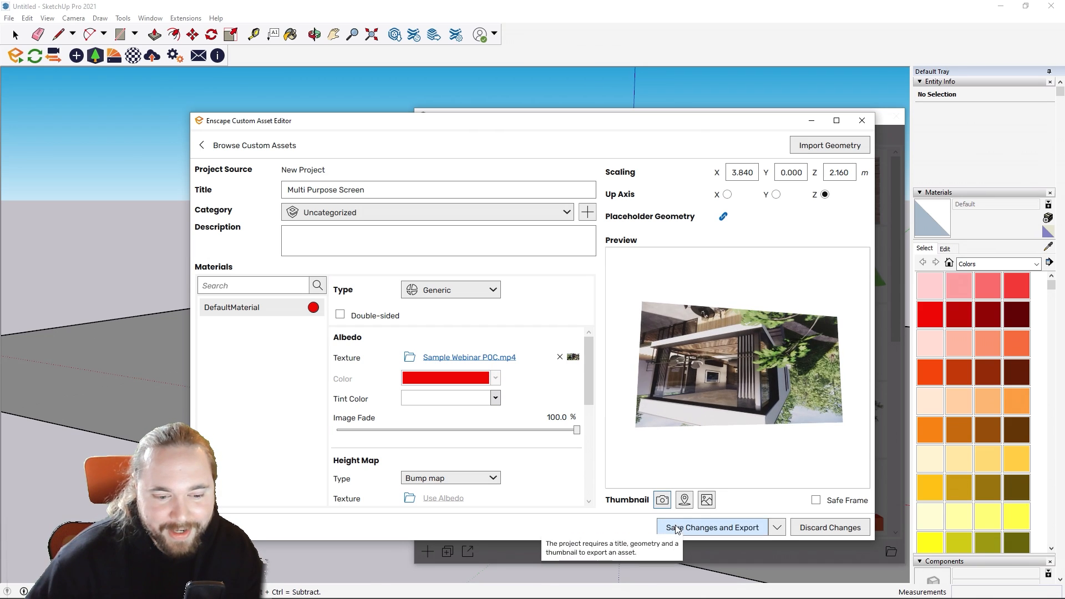
{"action": "left_click", "coordinate": [679, 528]}
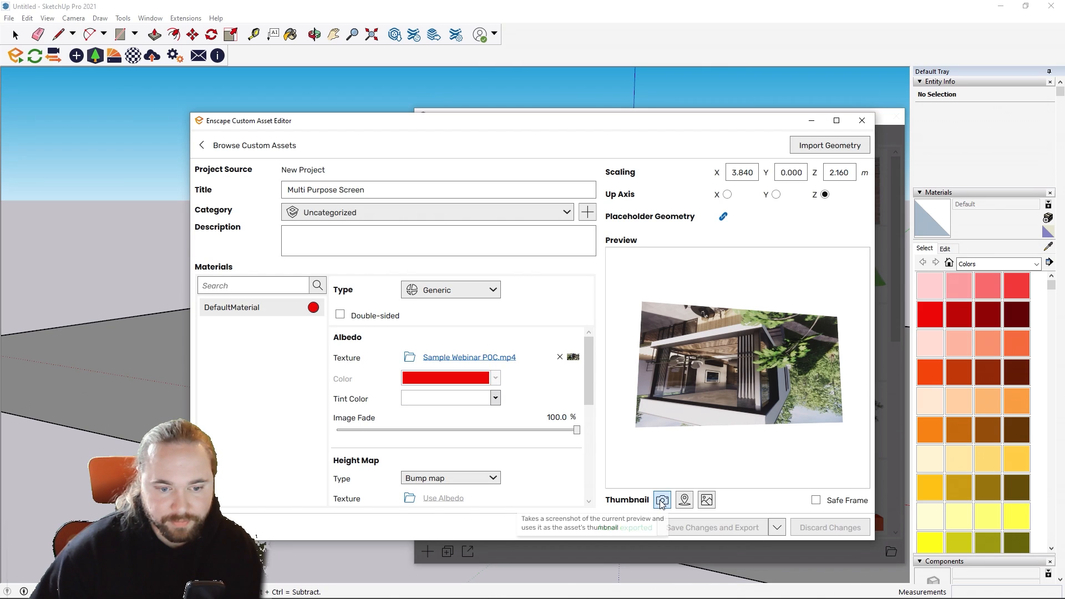
{"action": "left_click", "coordinate": [868, 125]}
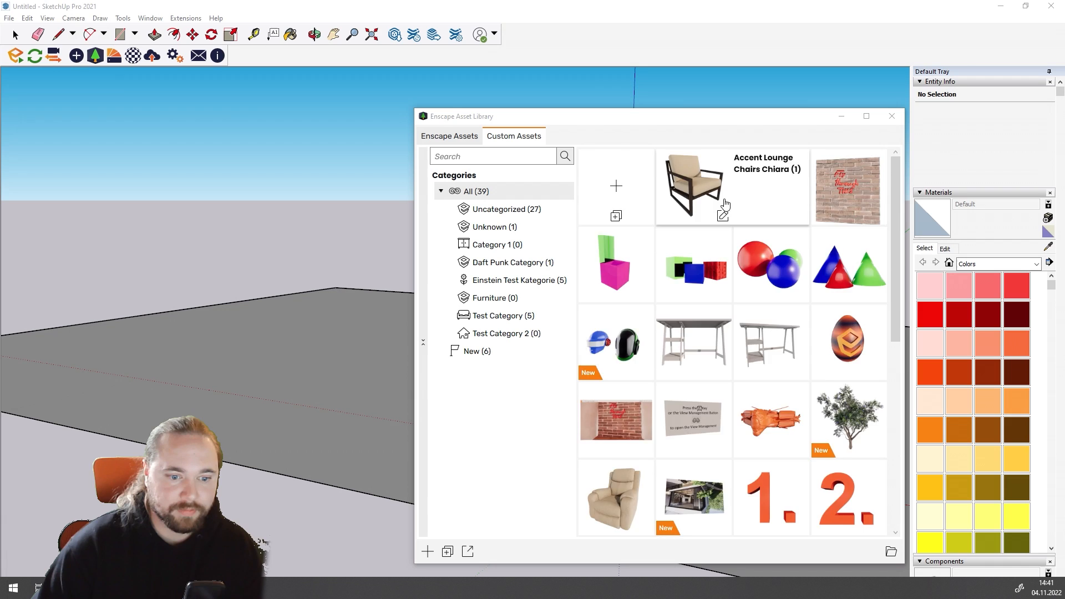
Step: Place the Multi Purpose Screen custom asset on the ground plane beside the two helmets and close the asset library
{"action": "scroll", "coordinate": [725, 205], "scroll_direction": "down", "scroll_amount": 2}
{"action": "scroll", "coordinate": [735, 231], "scroll_direction": "up", "scroll_amount": 2}
{"action": "scroll", "coordinate": [737, 333], "scroll_direction": "down", "scroll_amount": 6}
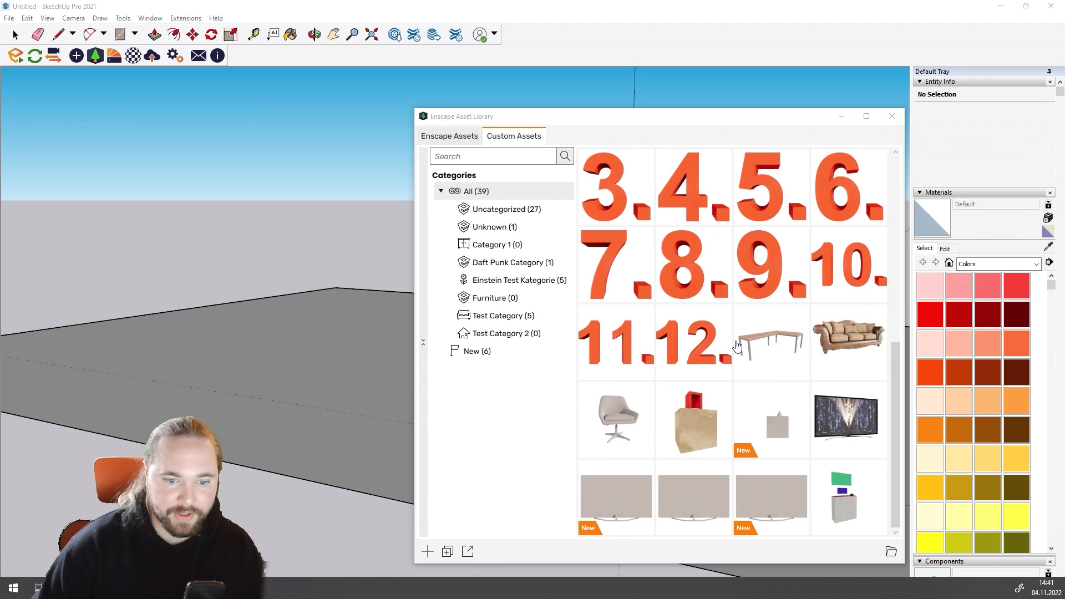
{"action": "scroll", "coordinate": [749, 452], "scroll_direction": "up", "scroll_amount": 4}
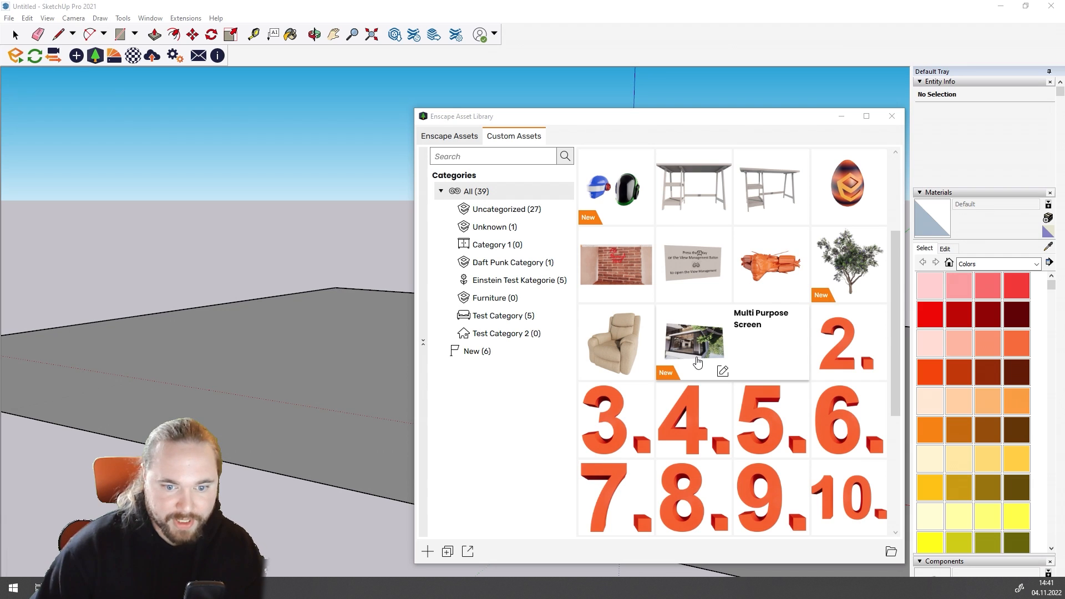
{"action": "left_click", "coordinate": [698, 362]}
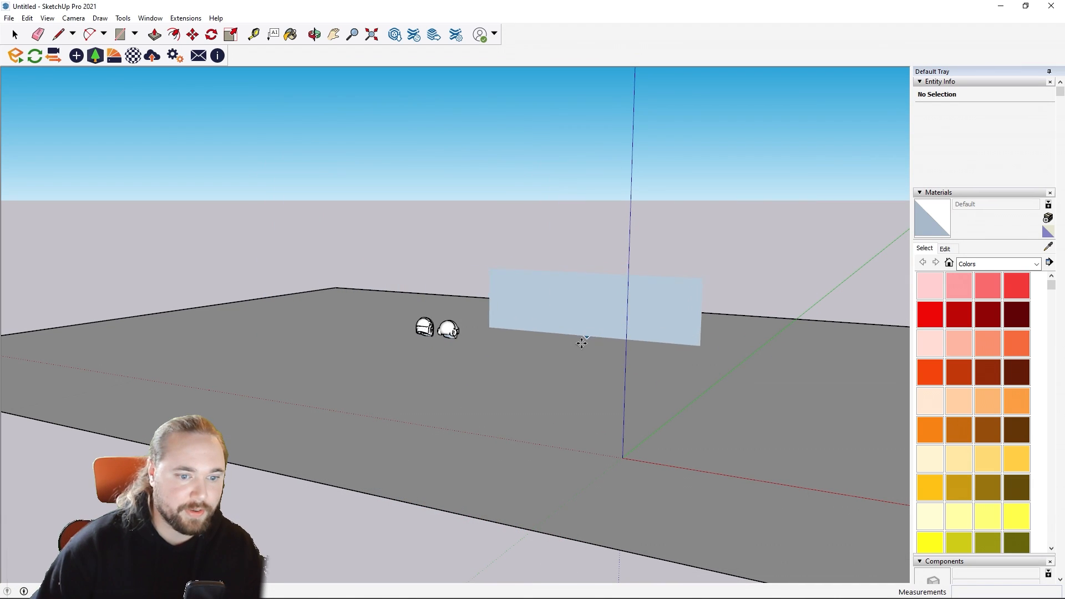
{"action": "left_click", "coordinate": [581, 343]}
{"action": "key", "text": "Escape"}
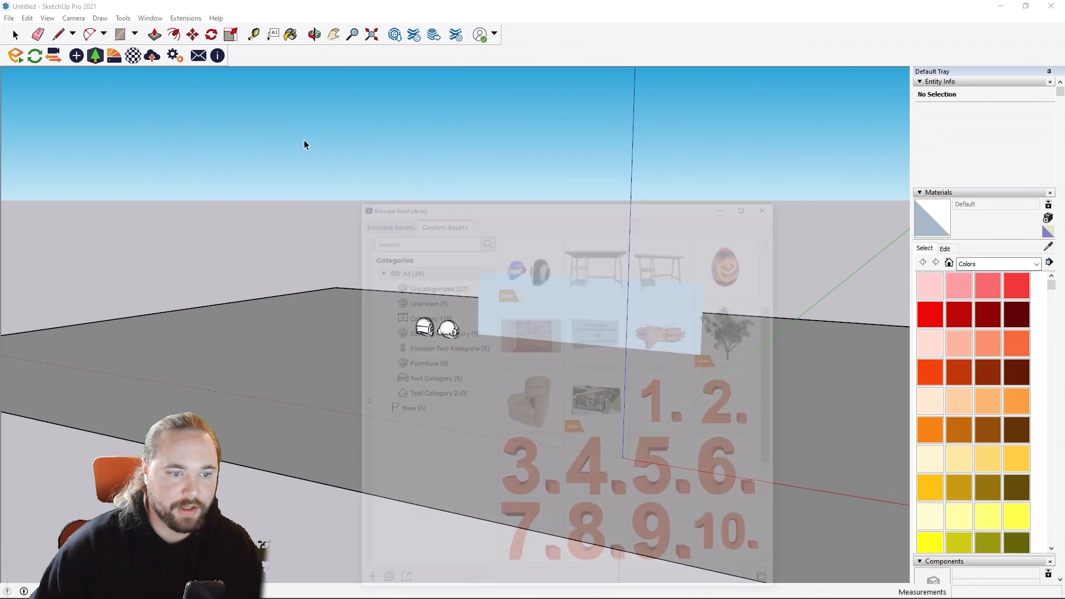
{"action": "left_click", "coordinate": [890, 117]}
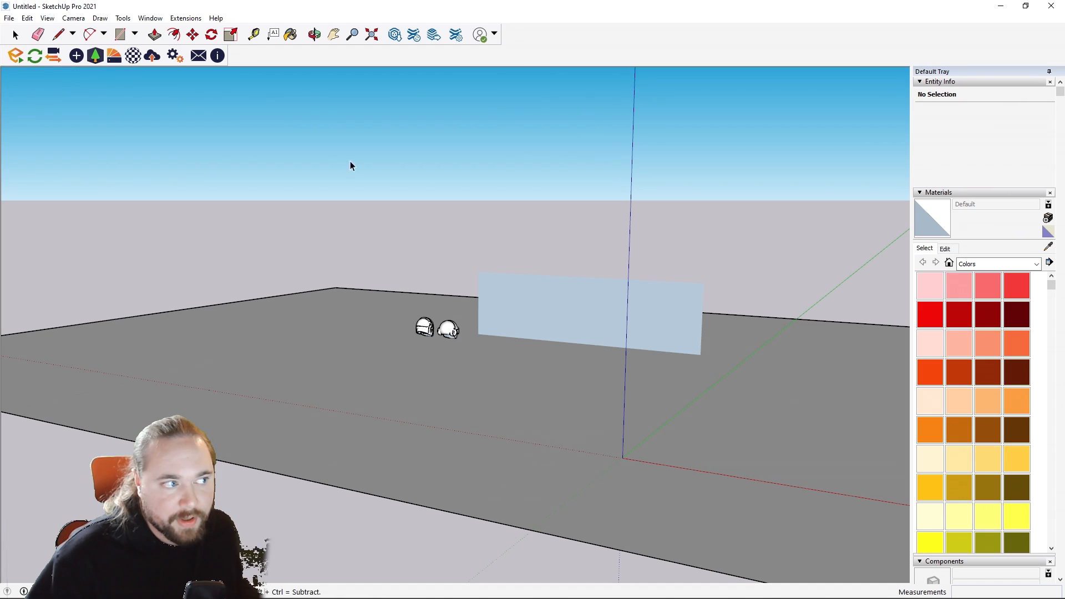
Step: Switch to the Enscape window and restore it to a smaller size so the SketchUp model stays accessible
{"action": "mouse_move", "coordinate": [153, 588]}
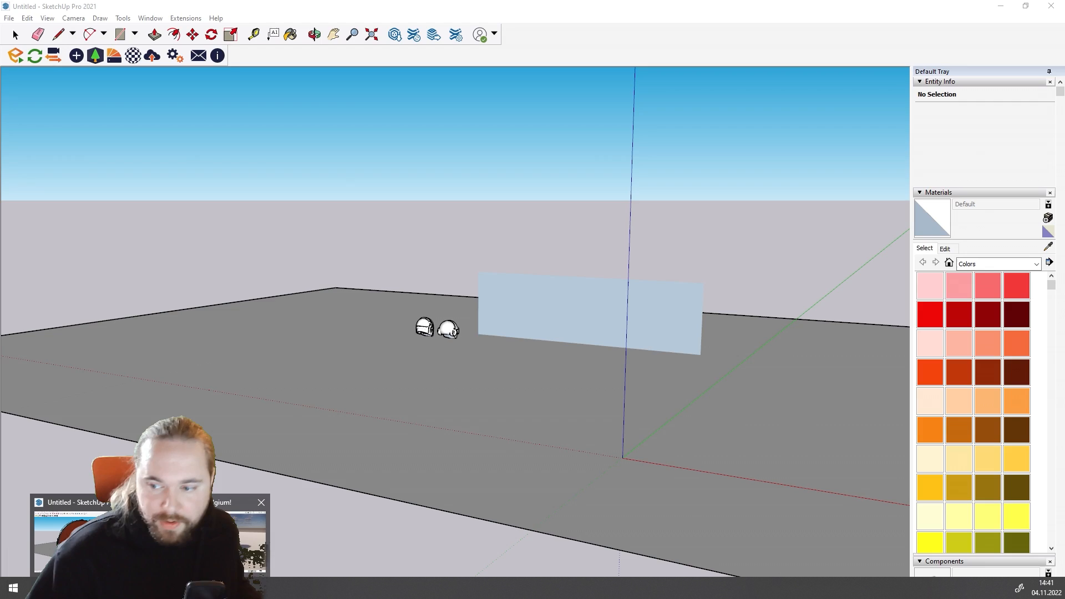
{"action": "left_click", "coordinate": [212, 538]}
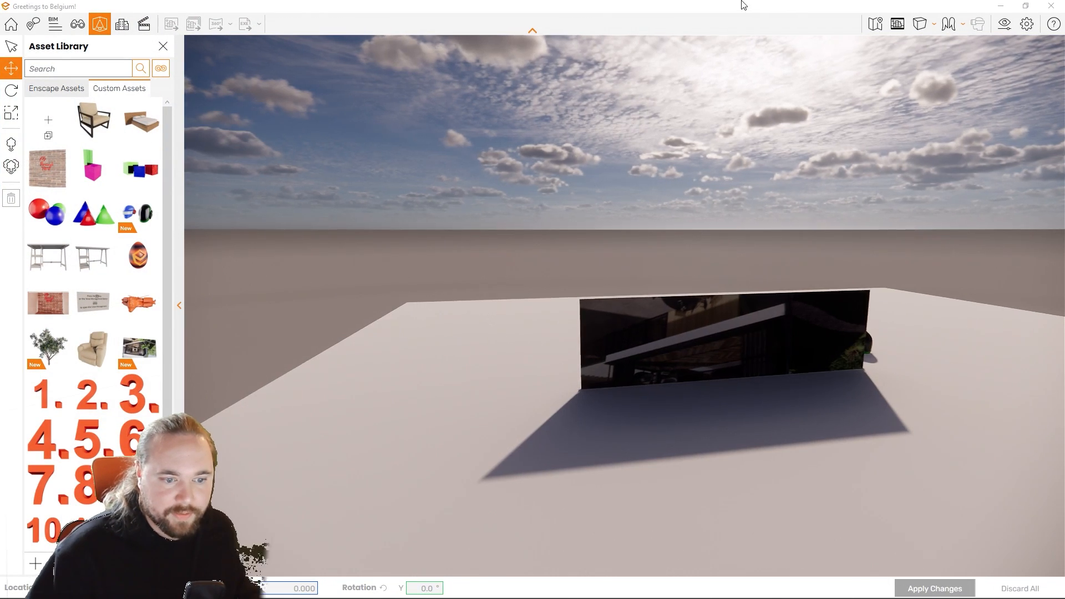
{"action": "left_click_drag", "start_coordinate": [744, 5], "coordinate": [860, 301]}
Step: Select the placed Multi Purpose Screen in SketchUp and move it upward above the ground plane
{"action": "left_click", "coordinate": [542, 288]}
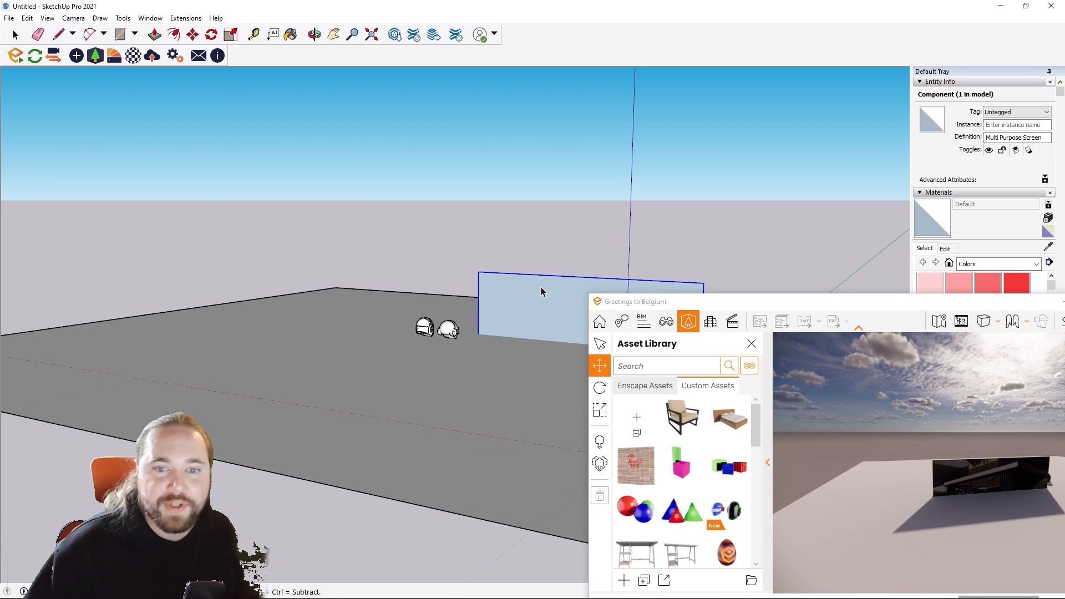
{"action": "left_click_drag", "start_coordinate": [542, 288], "coordinate": [537, 234]}
{"action": "left_click", "coordinate": [159, 35]}
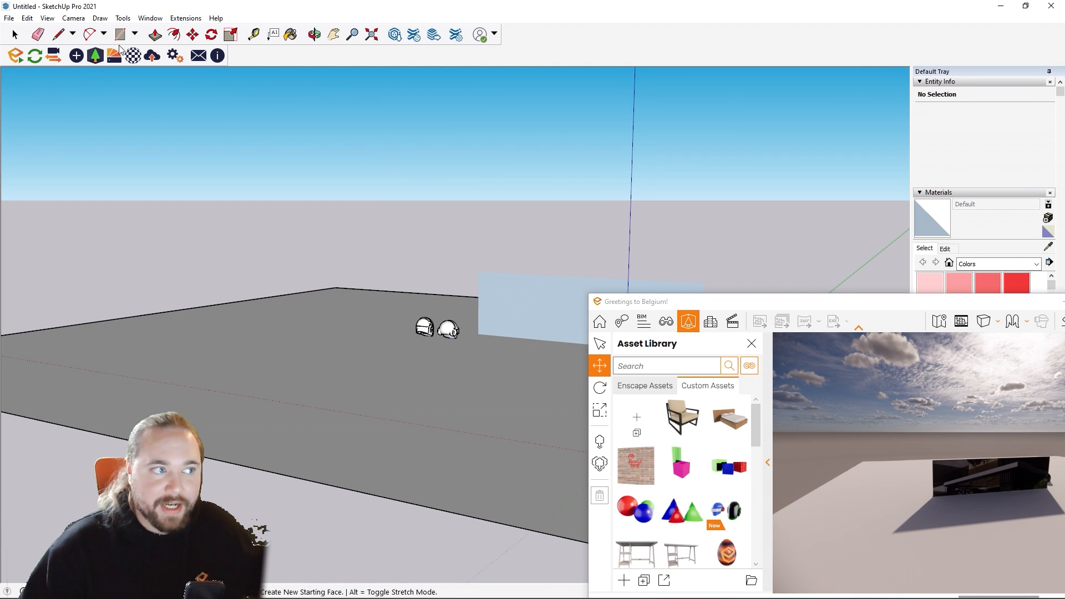
{"action": "left_click", "coordinate": [15, 34]}
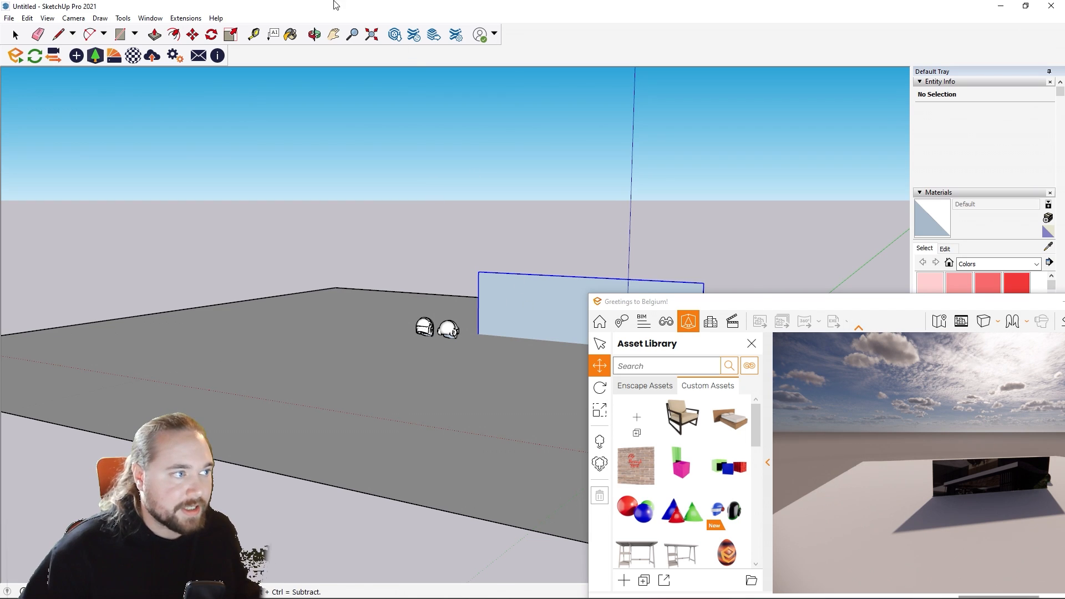
{"action": "left_click", "coordinate": [193, 36]}
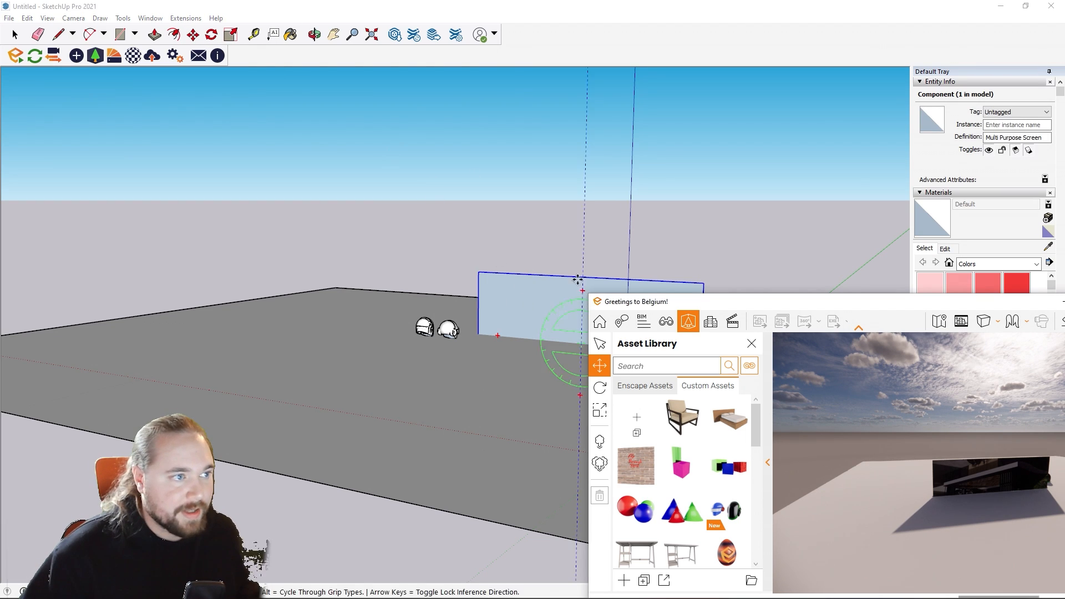
{"action": "left_click", "coordinate": [555, 277]}
{"action": "left_click", "coordinate": [561, 193]}
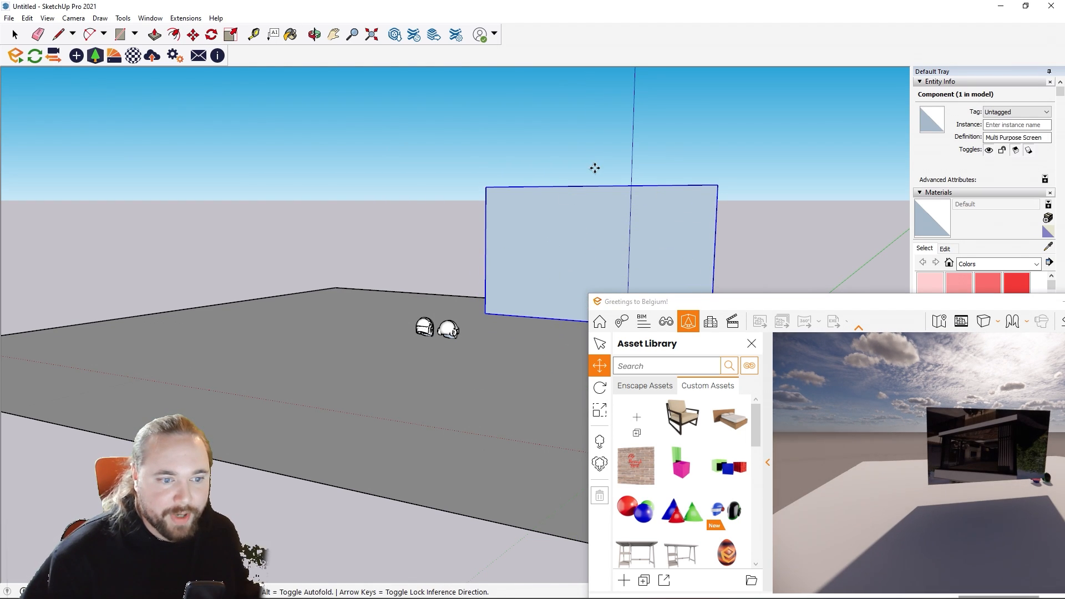
Step: Rotate the Multi Purpose Screen 180 degrees within its vertical plane
{"action": "left_click", "coordinate": [212, 35]}
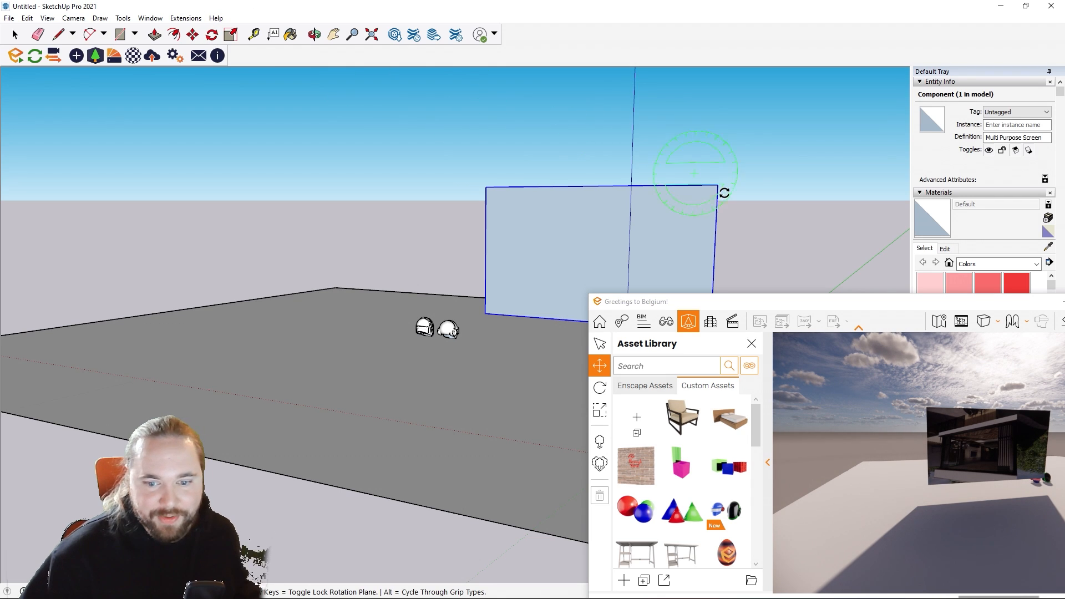
{"action": "left_click", "coordinate": [599, 220]}
{"action": "left_click", "coordinate": [787, 217]}
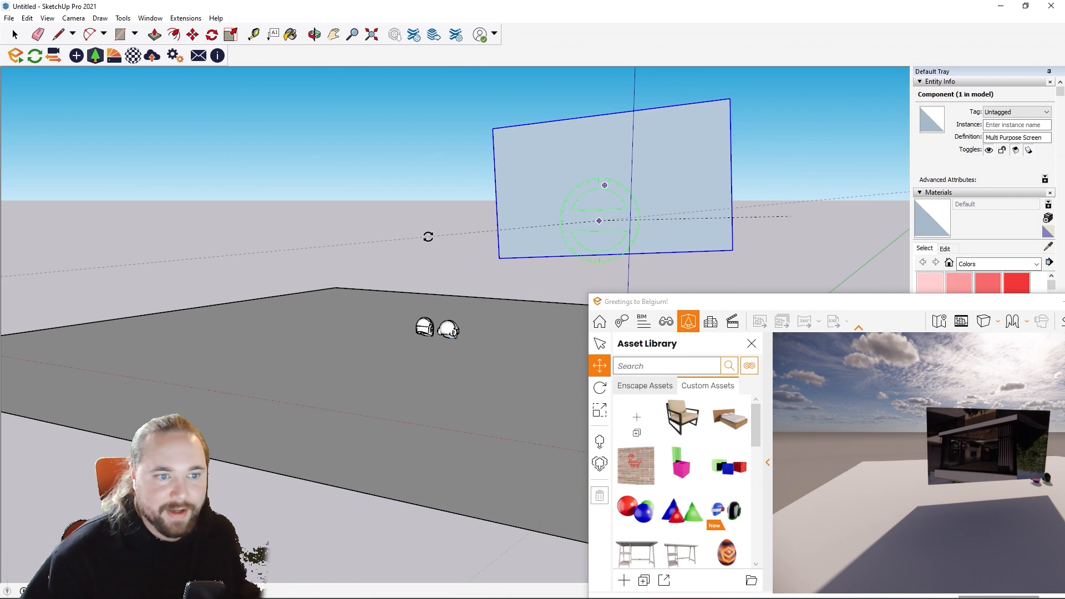
{"action": "left_click", "coordinate": [416, 224]}
Step: Examine the video surface of the rotated screen up close in Enscape and exit the asset library mode
{"action": "key", "text": "w"}
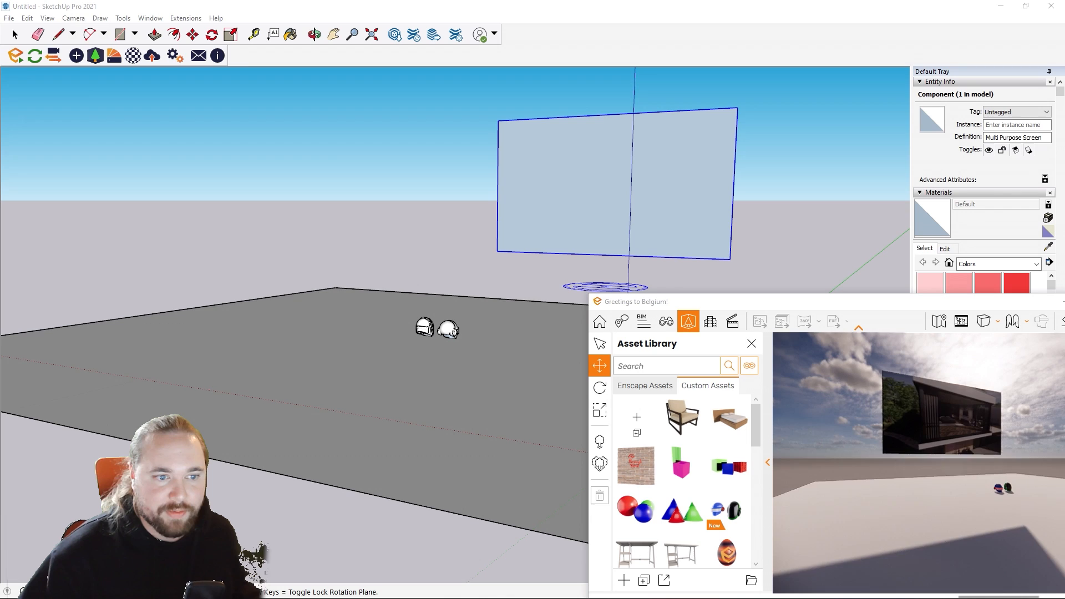
{"action": "key", "text": "w"}
{"action": "key", "text": "e"}
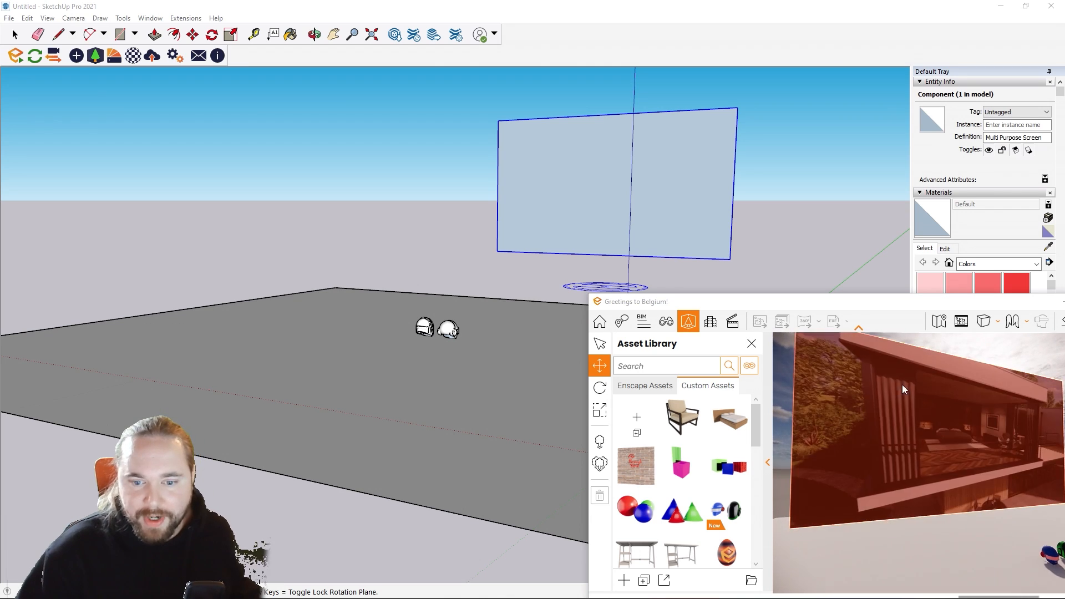
{"action": "mouse_move", "coordinate": [904, 388]}
{"action": "right_mouse_down", "text": "shift"}
{"action": "mouse_move", "coordinate": [954, 388]}
{"action": "mouse_move", "coordinate": [943, 399]}
{"action": "mouse_move", "coordinate": [966, 399]}
{"action": "mouse_move", "coordinate": [893, 399]}
{"action": "mouse_move", "coordinate": [849, 384]}
{"action": "mouse_move", "coordinate": [900, 383]}
{"action": "right_mouse_up", "text": "shift"}
{"action": "key", "text": "s"}
{"action": "key", "text": "w"}
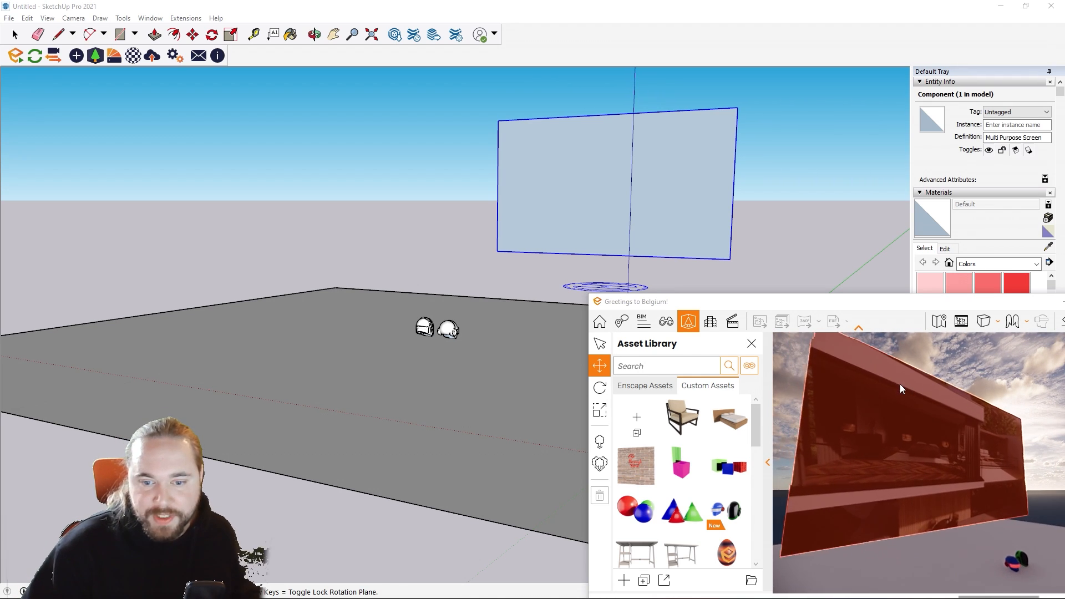
{"action": "key", "text": "Escape"}
{"action": "key", "text": "Escape"}
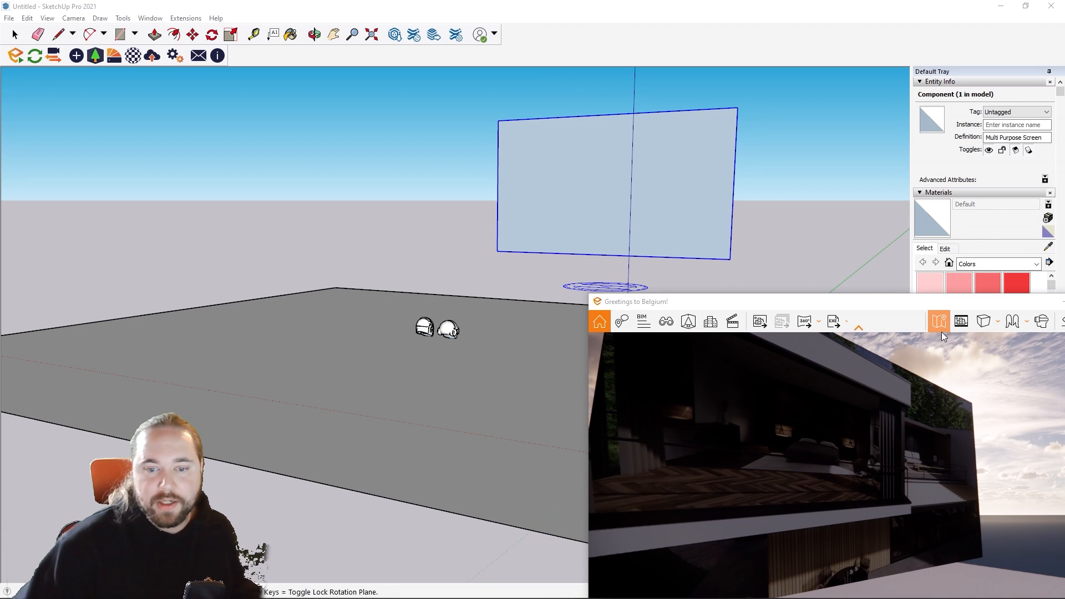
Step: Bring the whole Enscape window into view and examine the playing video on the screen from several distances and angles
{"action": "left_click_drag", "start_coordinate": [908, 305], "coordinate": [787, 238]}
{"action": "key", "text": "s"}
{"action": "right_click_drag", "start_coordinate": [777, 355], "coordinate": [843, 334], "text": "shift"}
{"action": "key", "text": "a"}
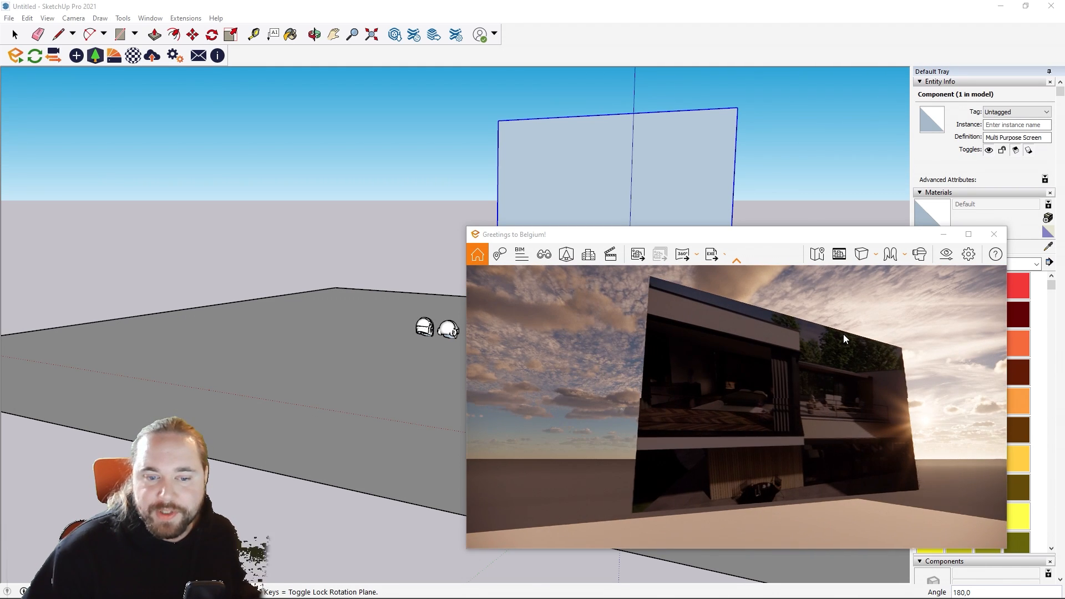
{"action": "key", "text": "w"}
{"action": "key", "text": "s"}
{"action": "key", "text": "d"}
{"action": "key", "text": "w"}
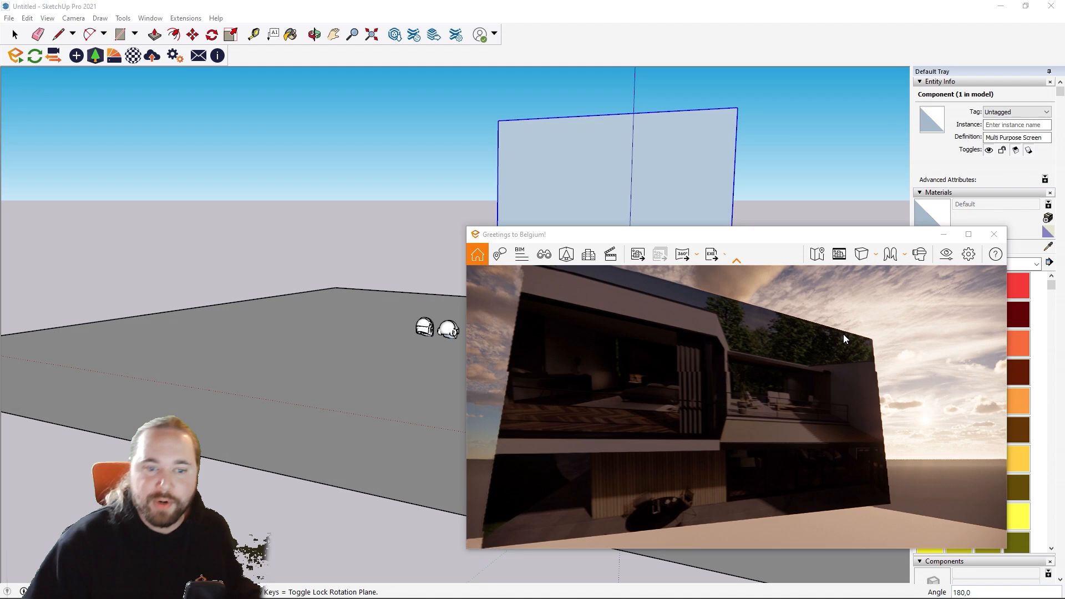
{"action": "key", "text": "d"}
{"action": "key", "text": "s"}
{"action": "key", "text": "a"}
{"action": "key", "text": "w"}
{"action": "key", "text": "d"}
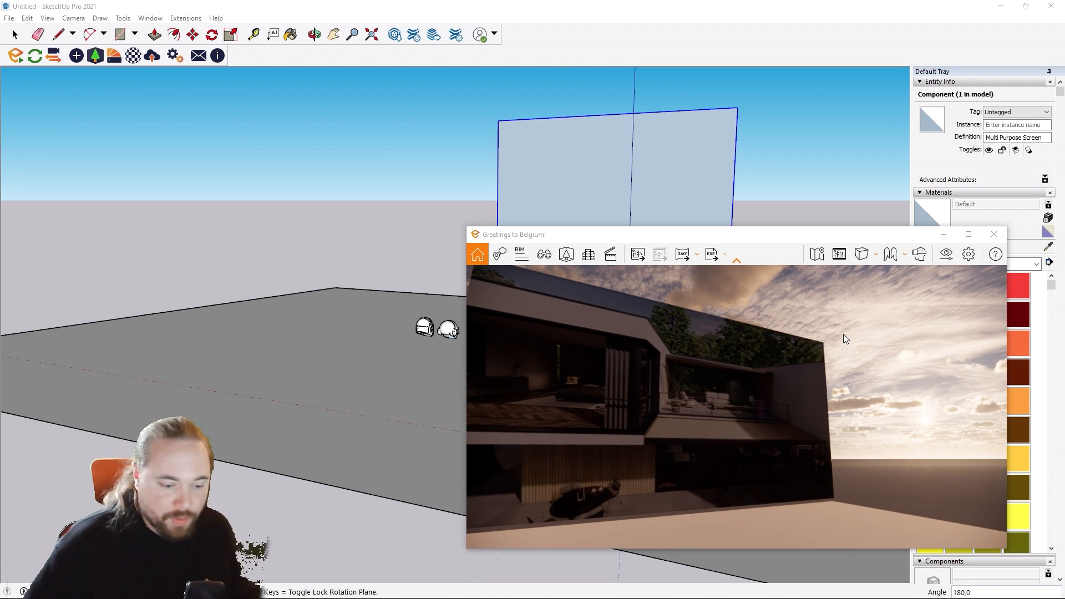
{"action": "key", "text": "s"}
{"action": "key", "text": "a"}
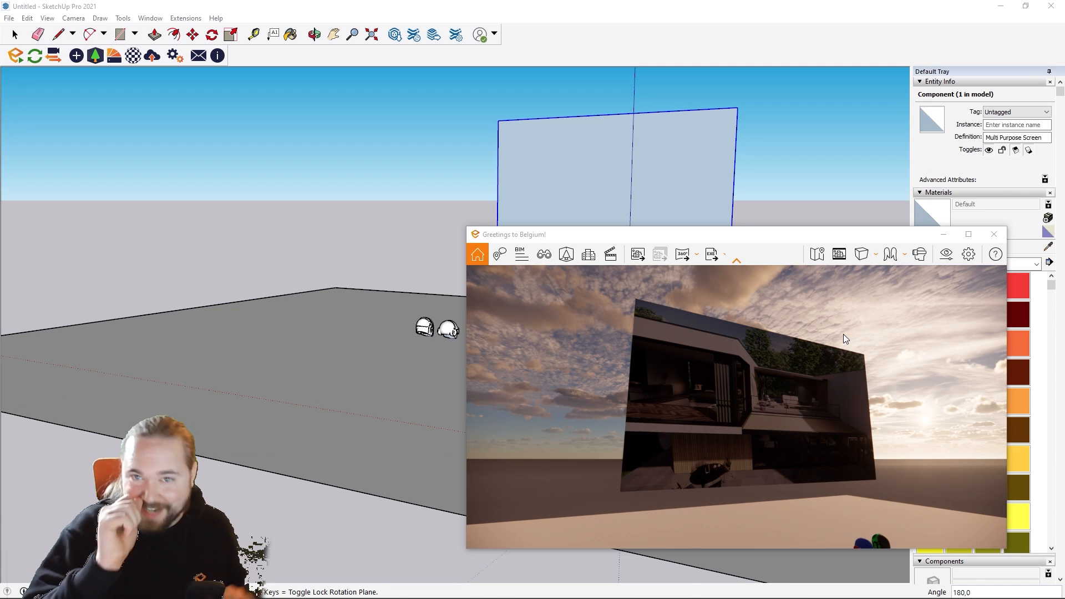
{"action": "right_click_drag", "start_coordinate": [844, 334], "coordinate": [780, 338]}
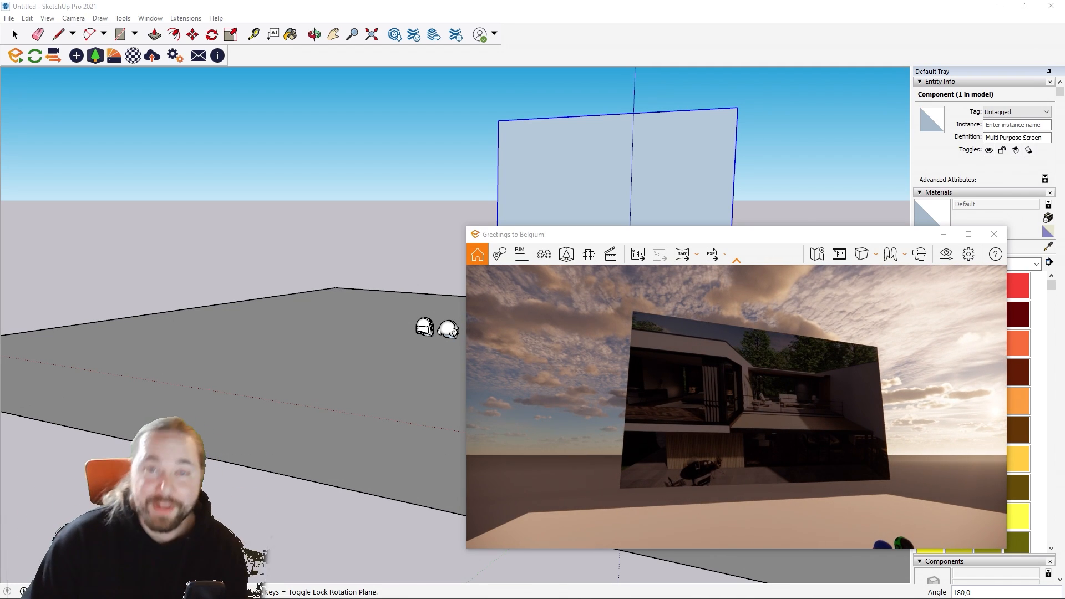
{"action": "right_click_drag", "start_coordinate": [780, 337], "coordinate": [778, 363]}
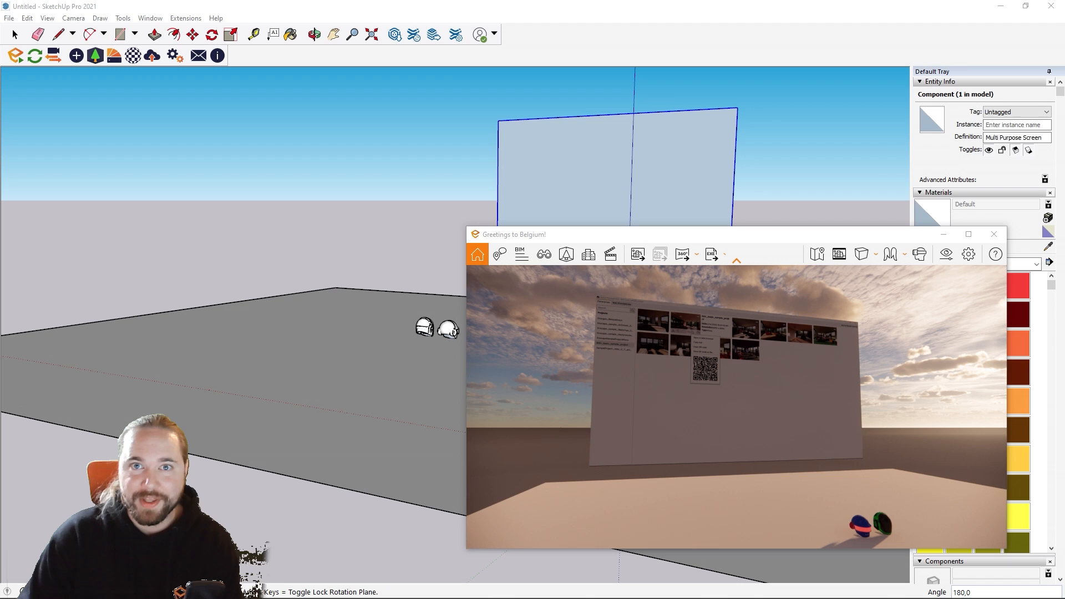
{"action": "right_click_drag", "start_coordinate": [790, 424], "coordinate": [780, 435]}
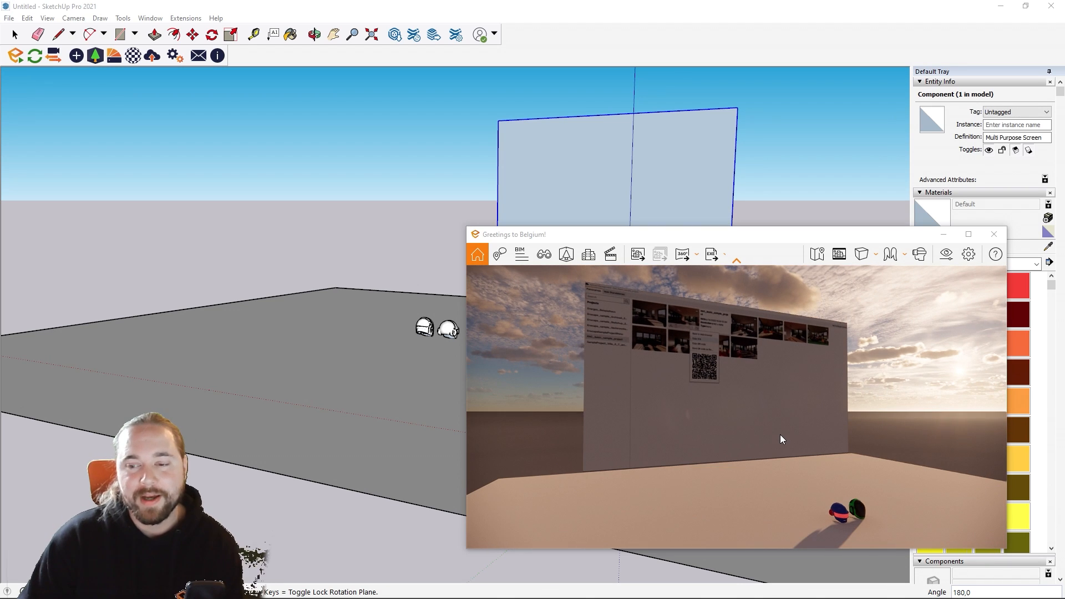